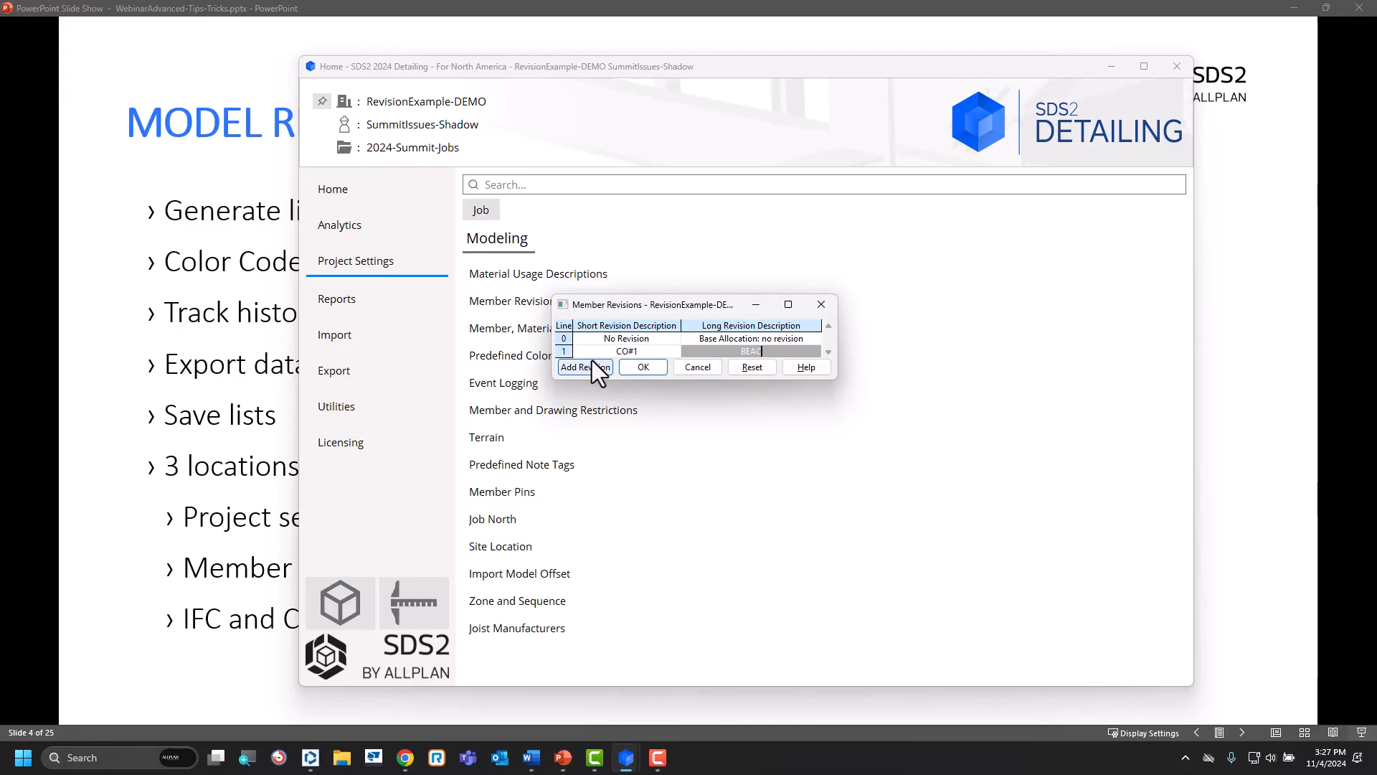
Complete the long description of revision CO#1 as BECAUSE and accept the member revisions.
{"action": "key", "text": "BackSpace"}
{"action": "key", "text": "BackSpace"}
{"action": "type", "text": "CAUSE"}
{"action": "left_click", "coordinate": [648, 367]}
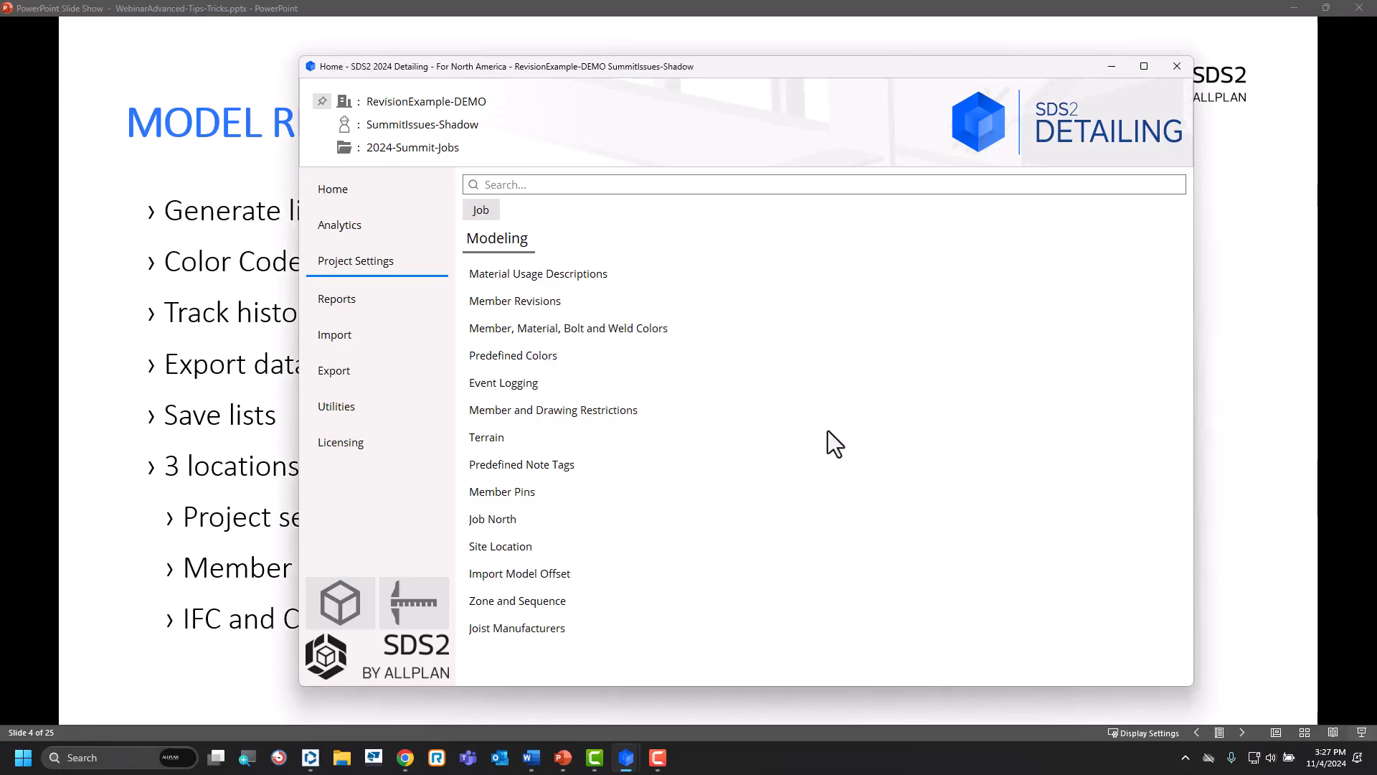
Examine the short revision options in the member status of beam B1, and leave the beam unedited.
{"action": "left_click", "coordinate": [343, 407]}
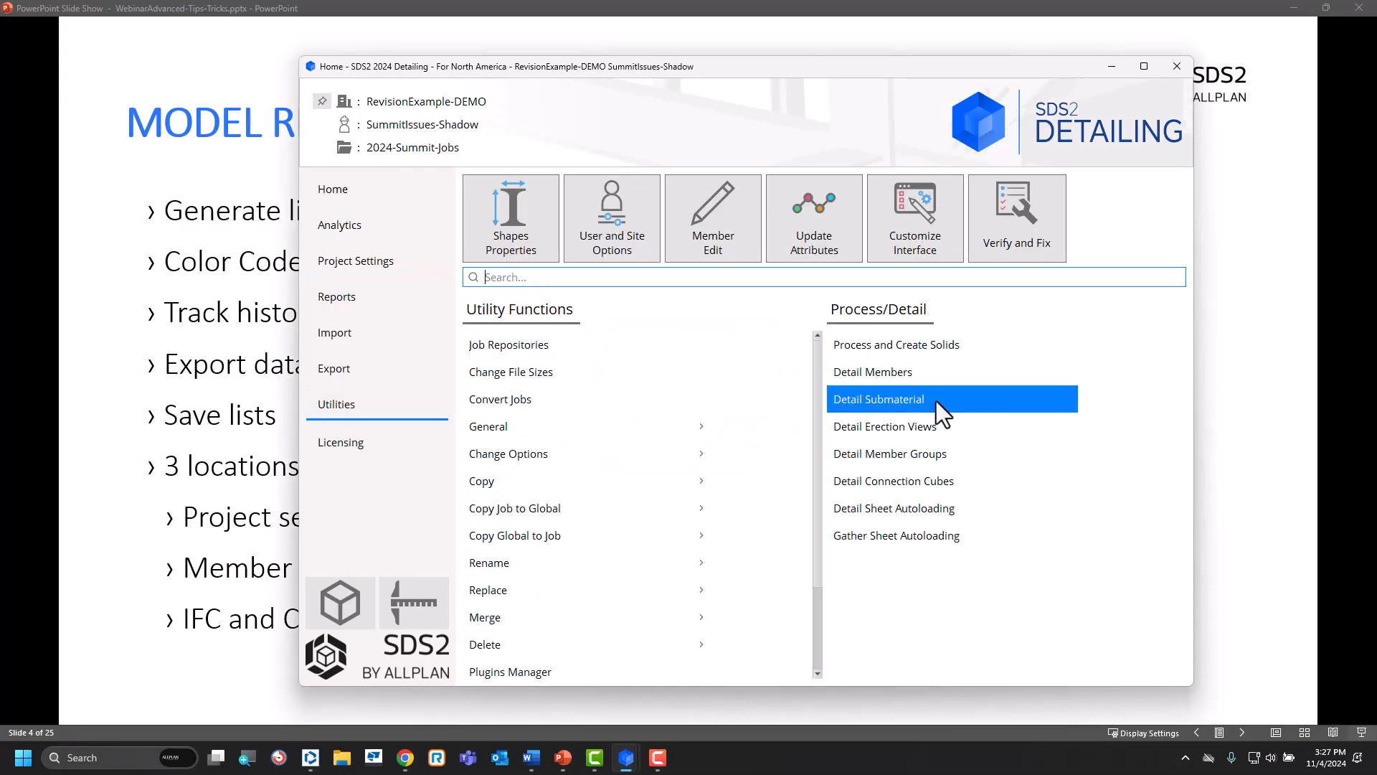
{"action": "left_click", "coordinate": [825, 506]}
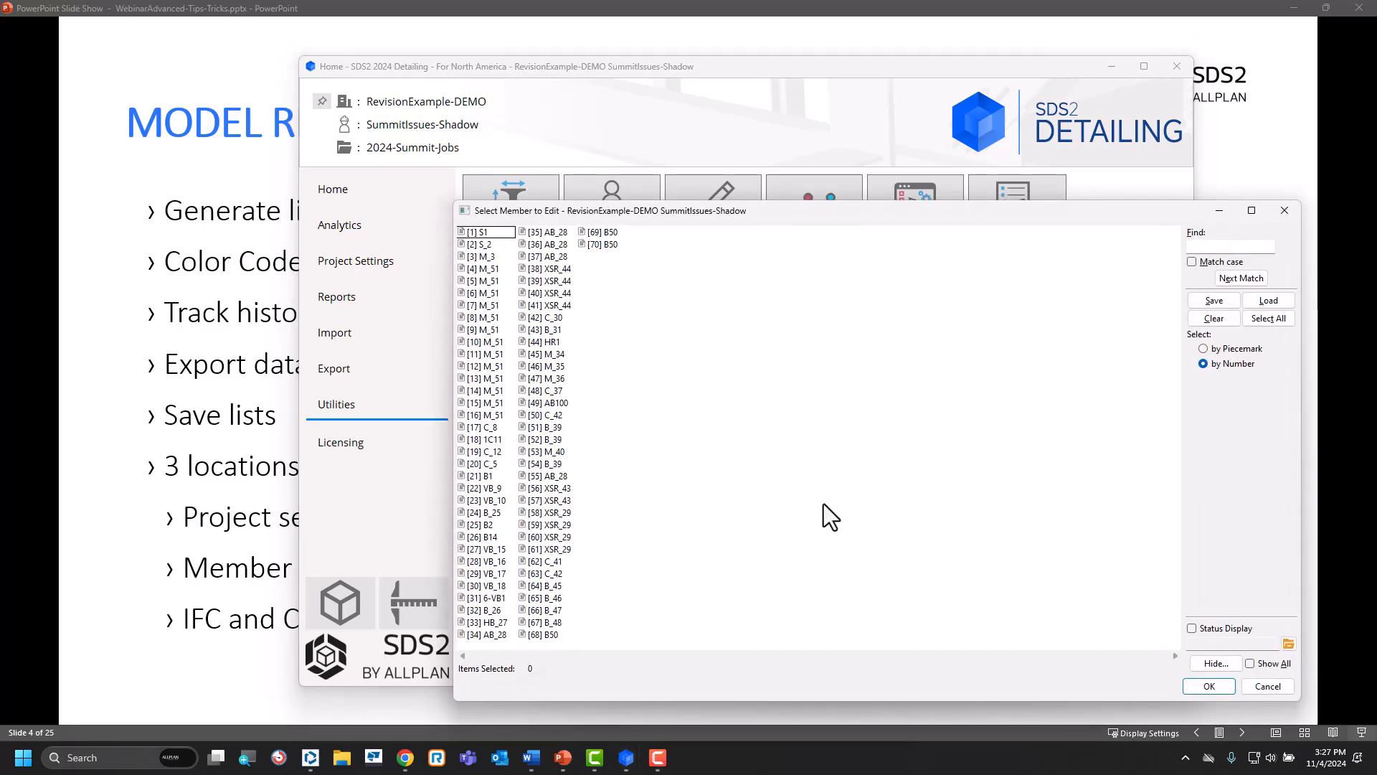
{"action": "double_click", "coordinate": [492, 478]}
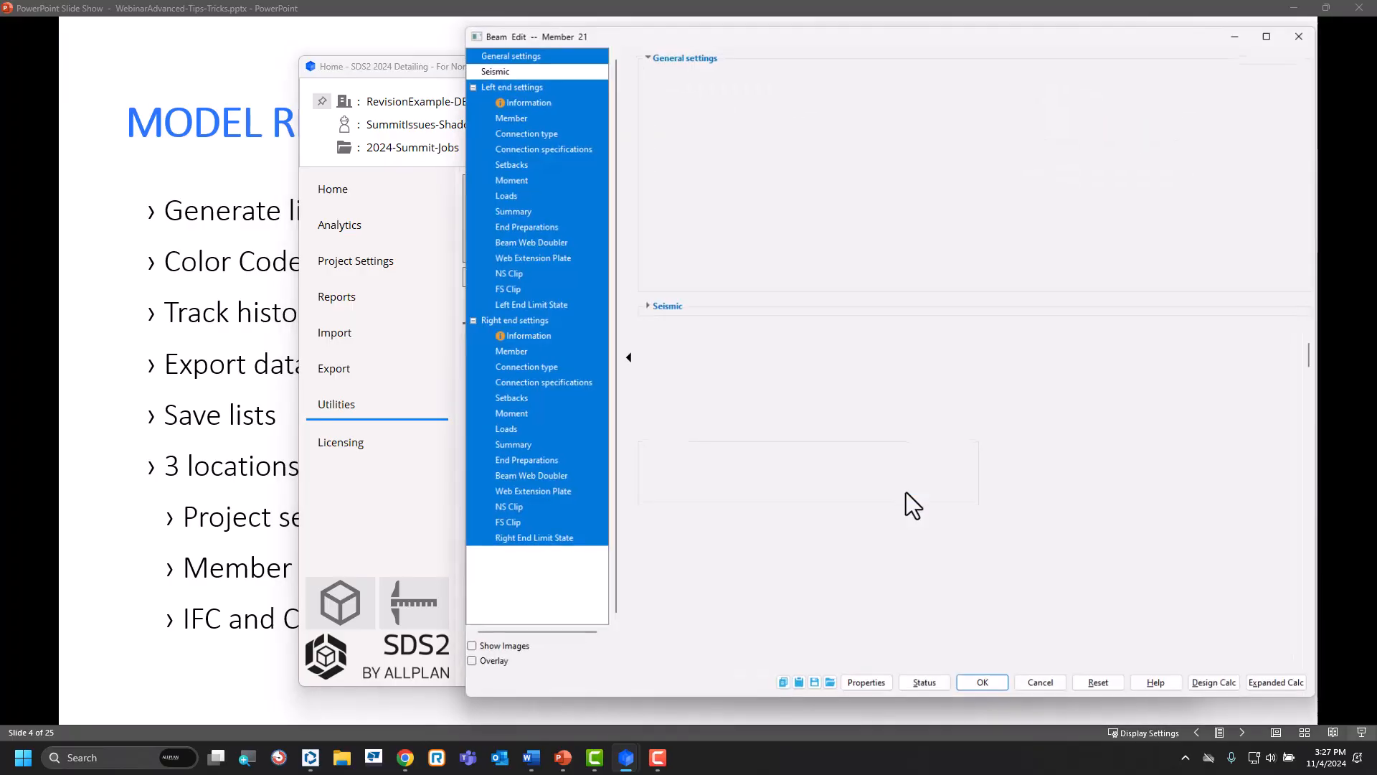
{"action": "left_click", "coordinate": [933, 685]}
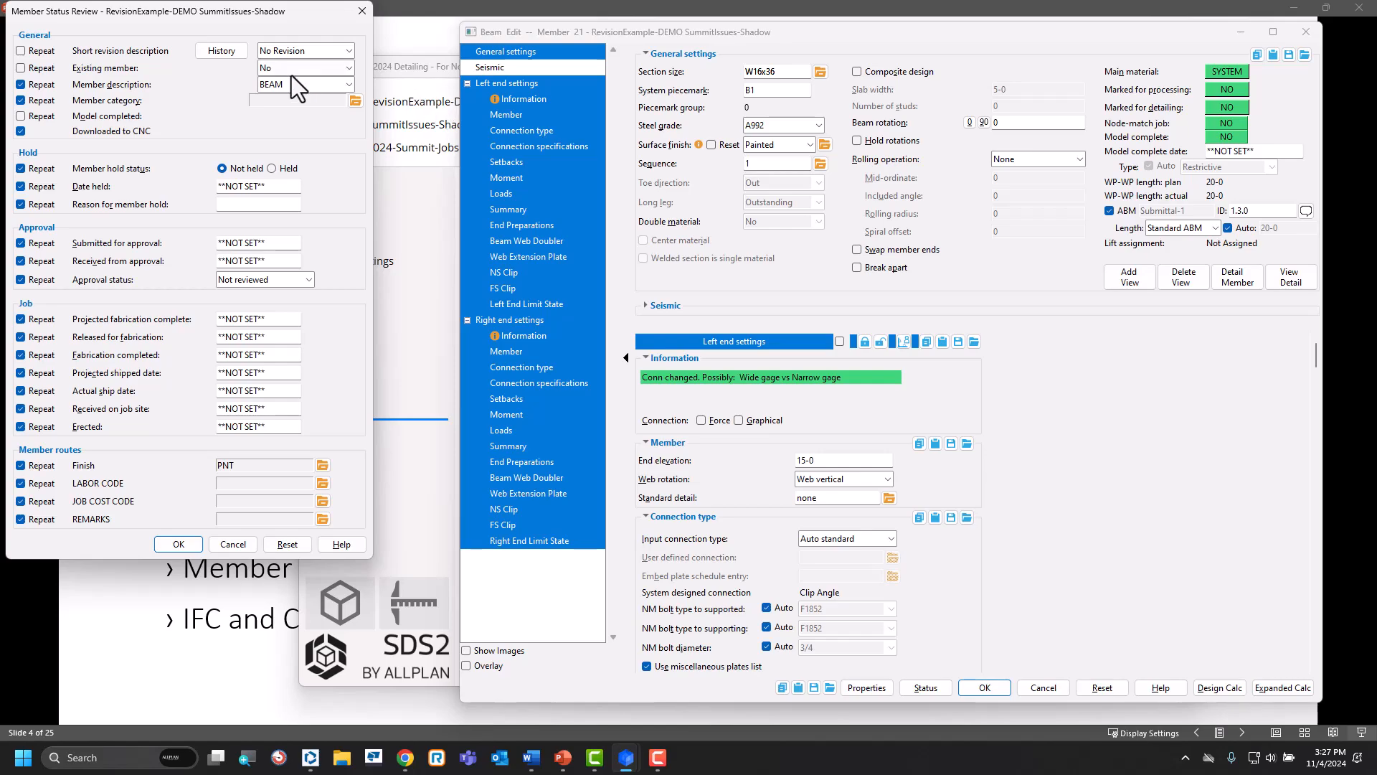
{"action": "left_click", "coordinate": [348, 50]}
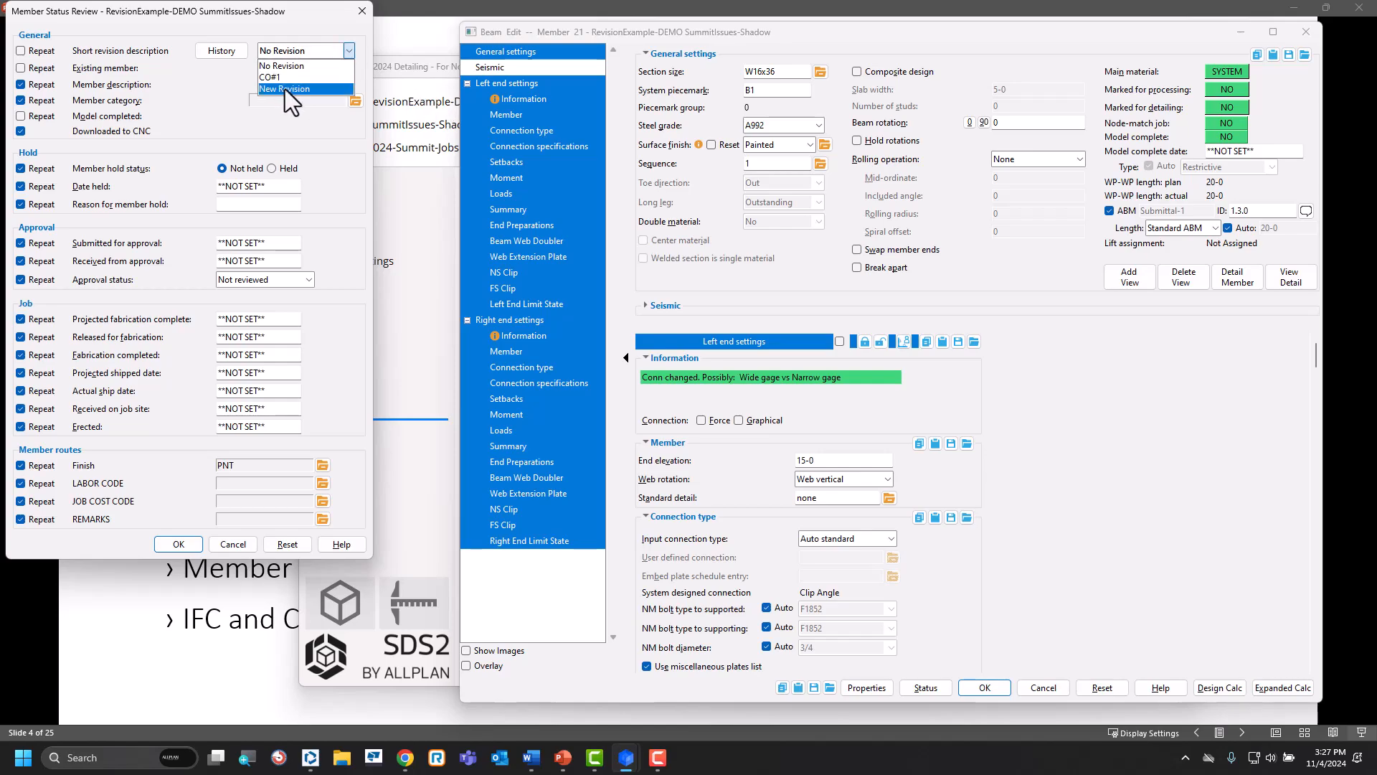
{"action": "left_click", "coordinate": [246, 544]}
{"action": "left_click", "coordinate": [239, 548]}
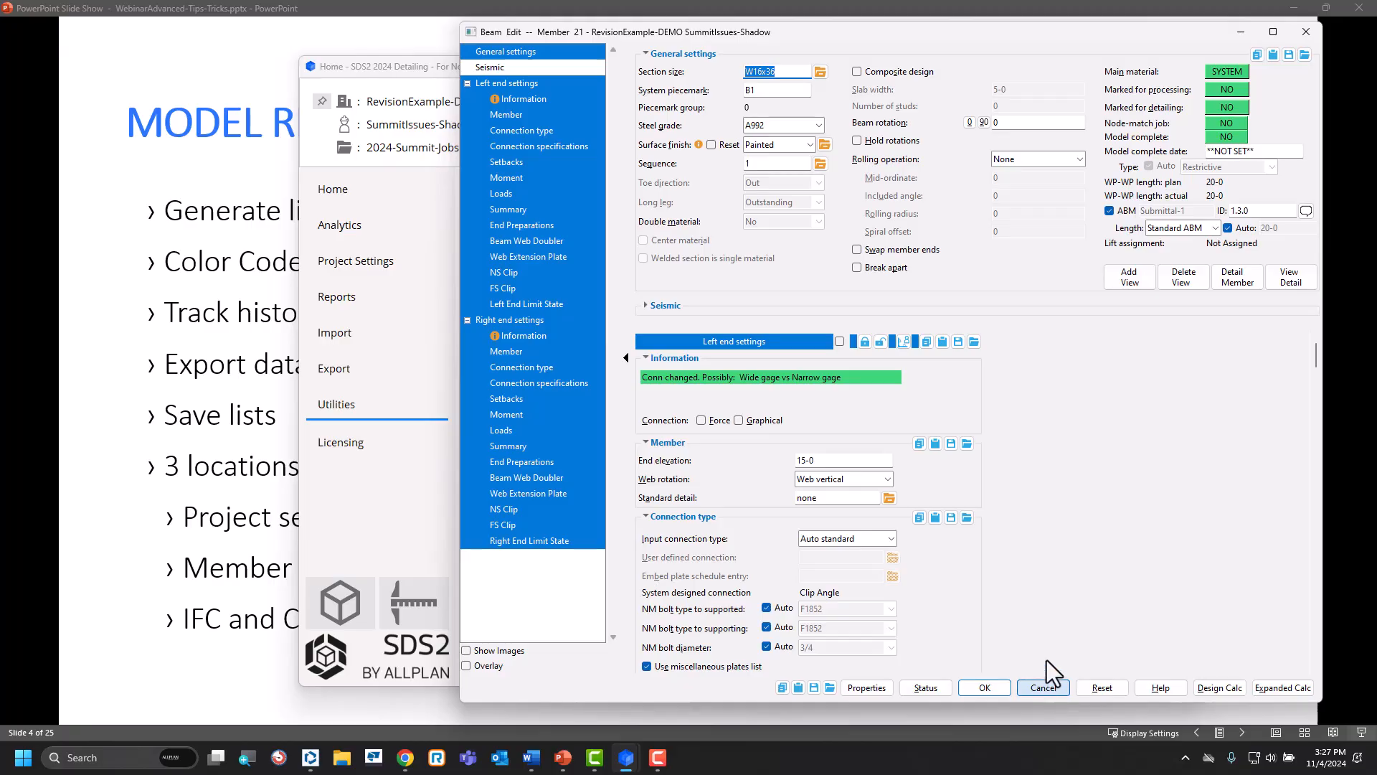
{"action": "left_click", "coordinate": [1045, 682]}
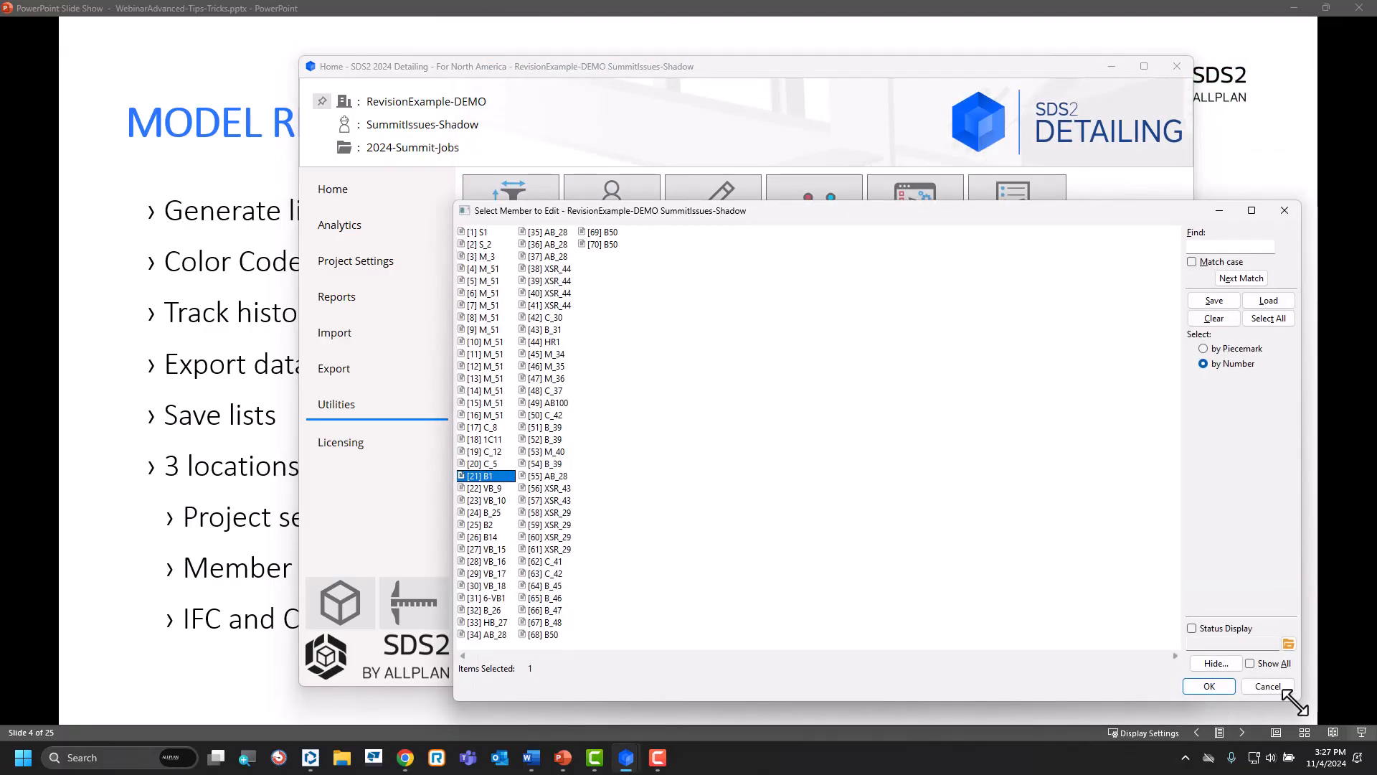
{"action": "left_click", "coordinate": [1267, 686]}
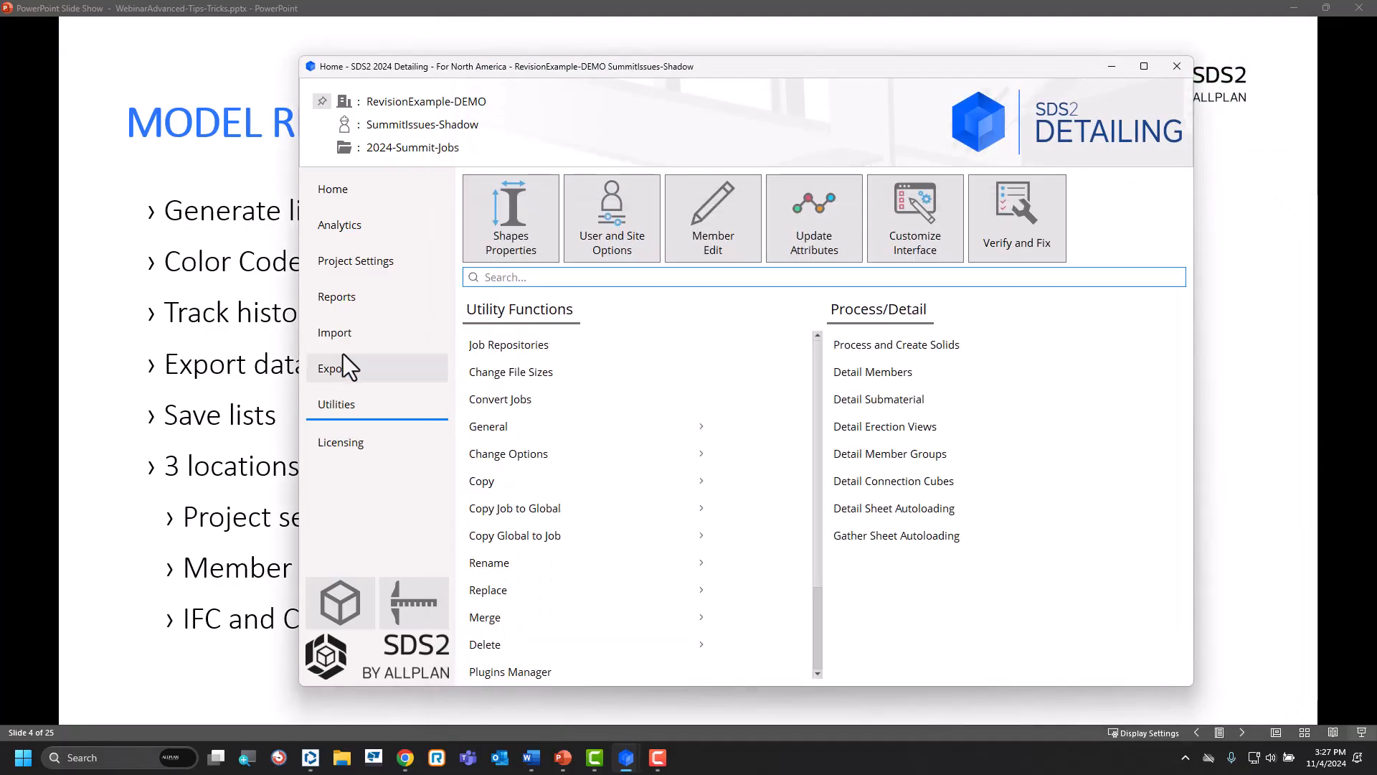
Load RevisionExample-DEMO.ifc from the desktop as the neutral file for a model import.
{"action": "left_click", "coordinate": [349, 333]}
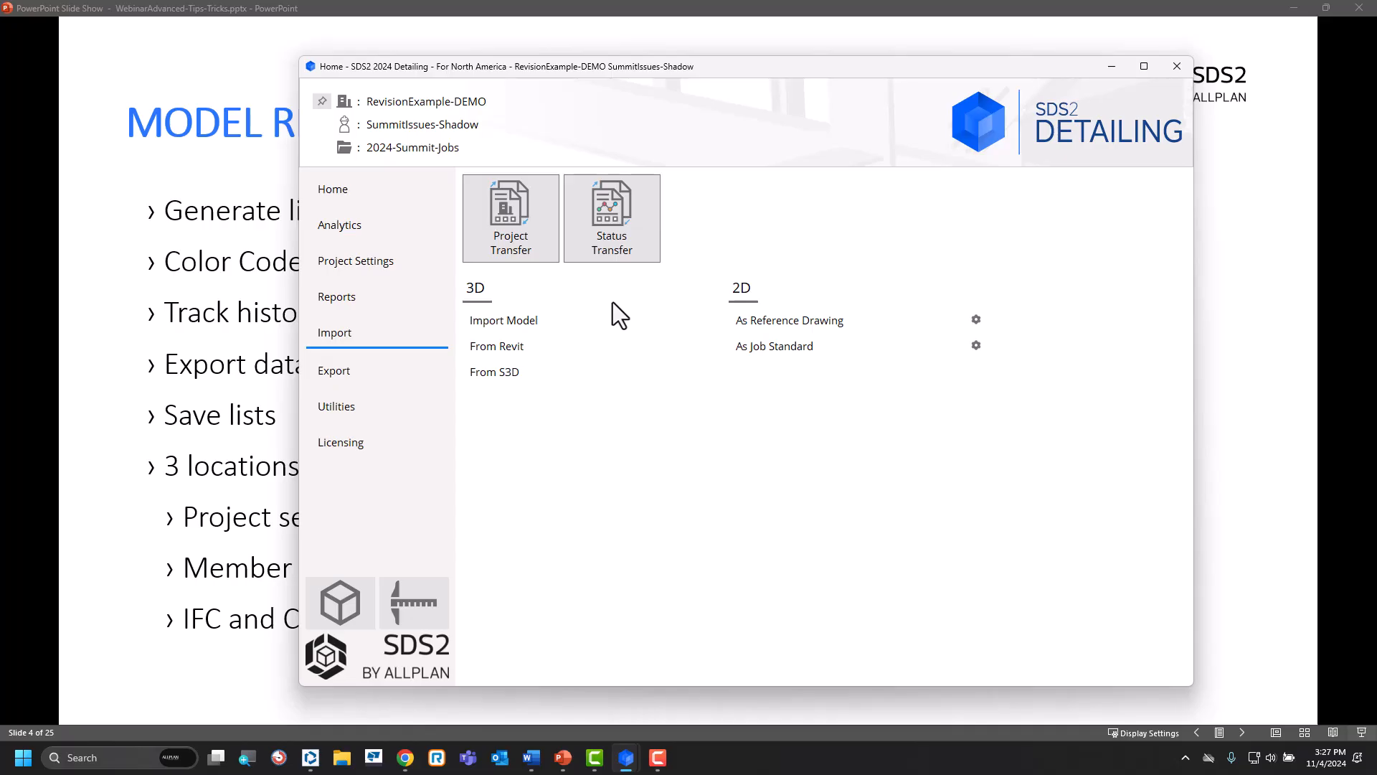
{"action": "left_click", "coordinate": [775, 330]}
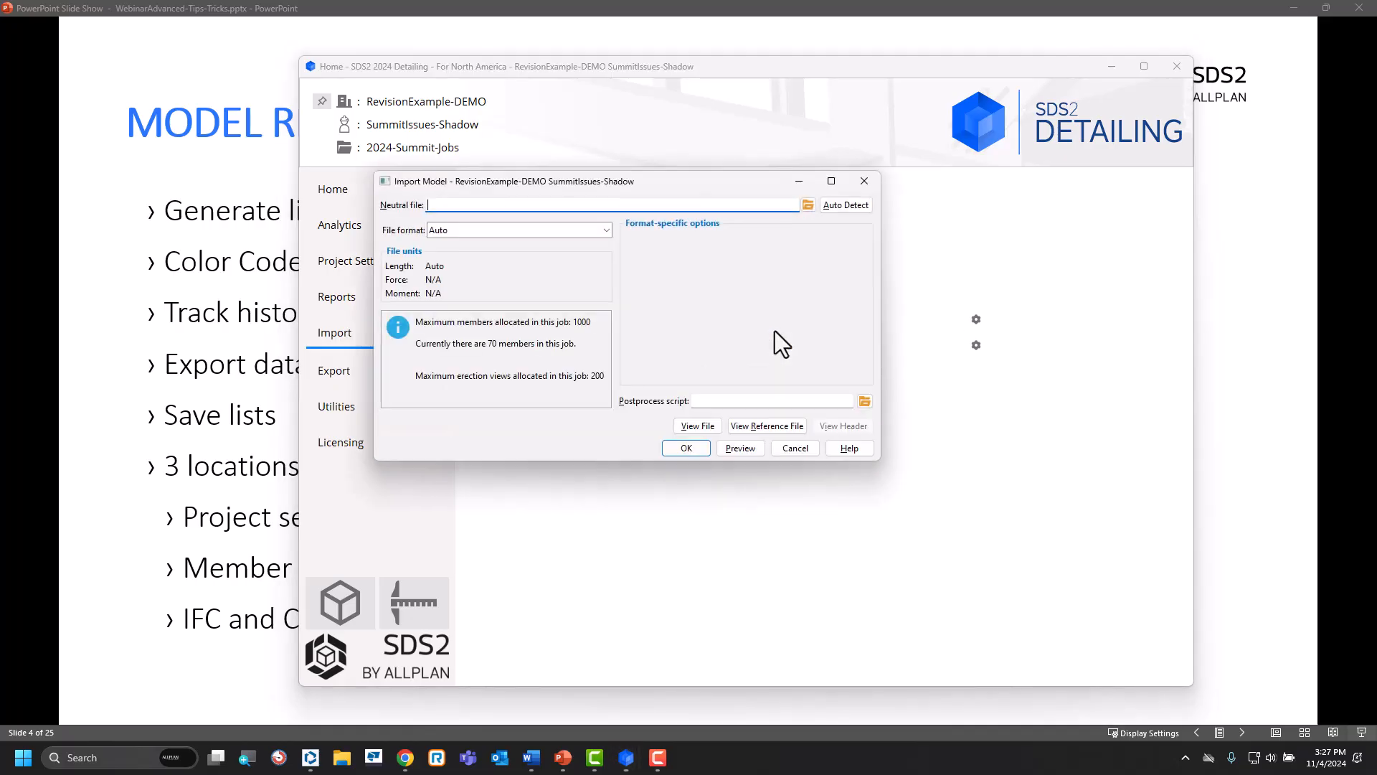
{"action": "left_click", "coordinate": [808, 205]}
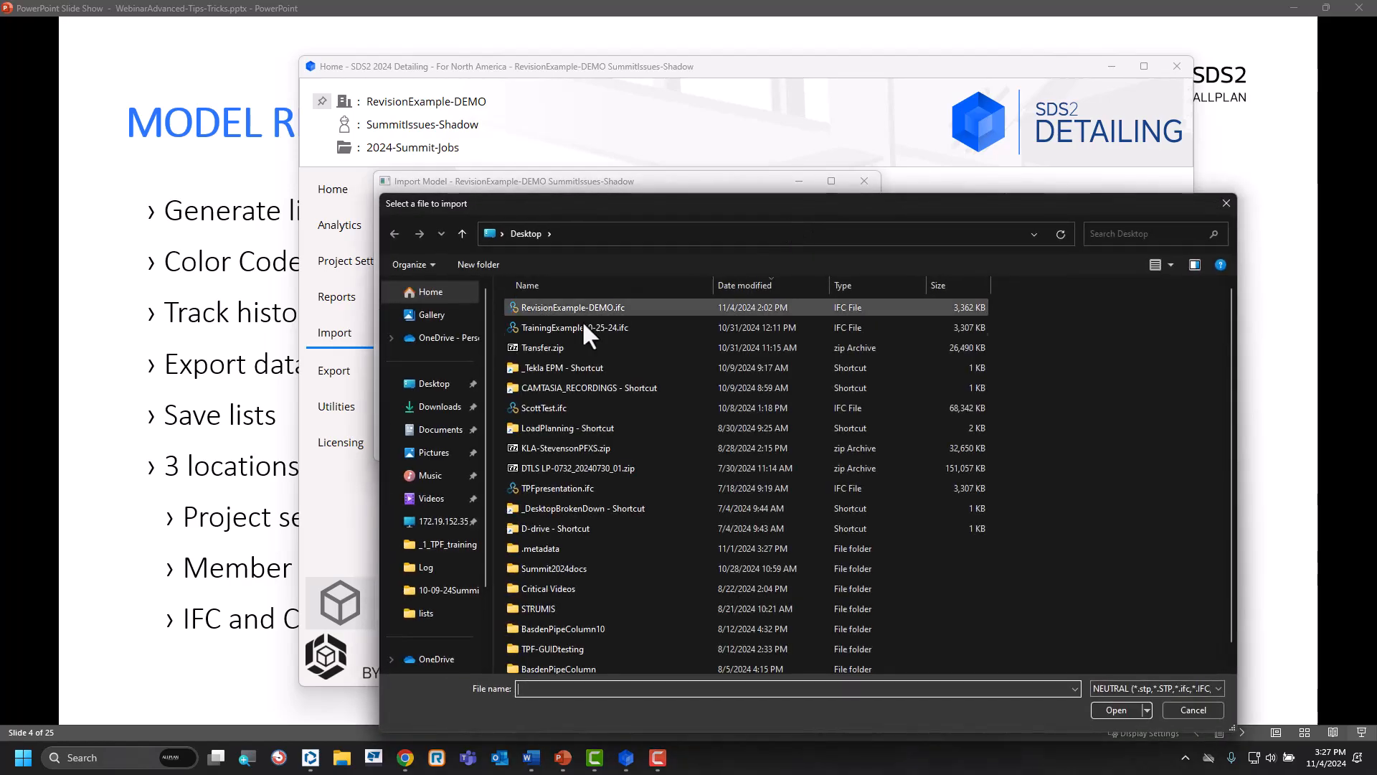
{"action": "left_click", "coordinate": [571, 307]}
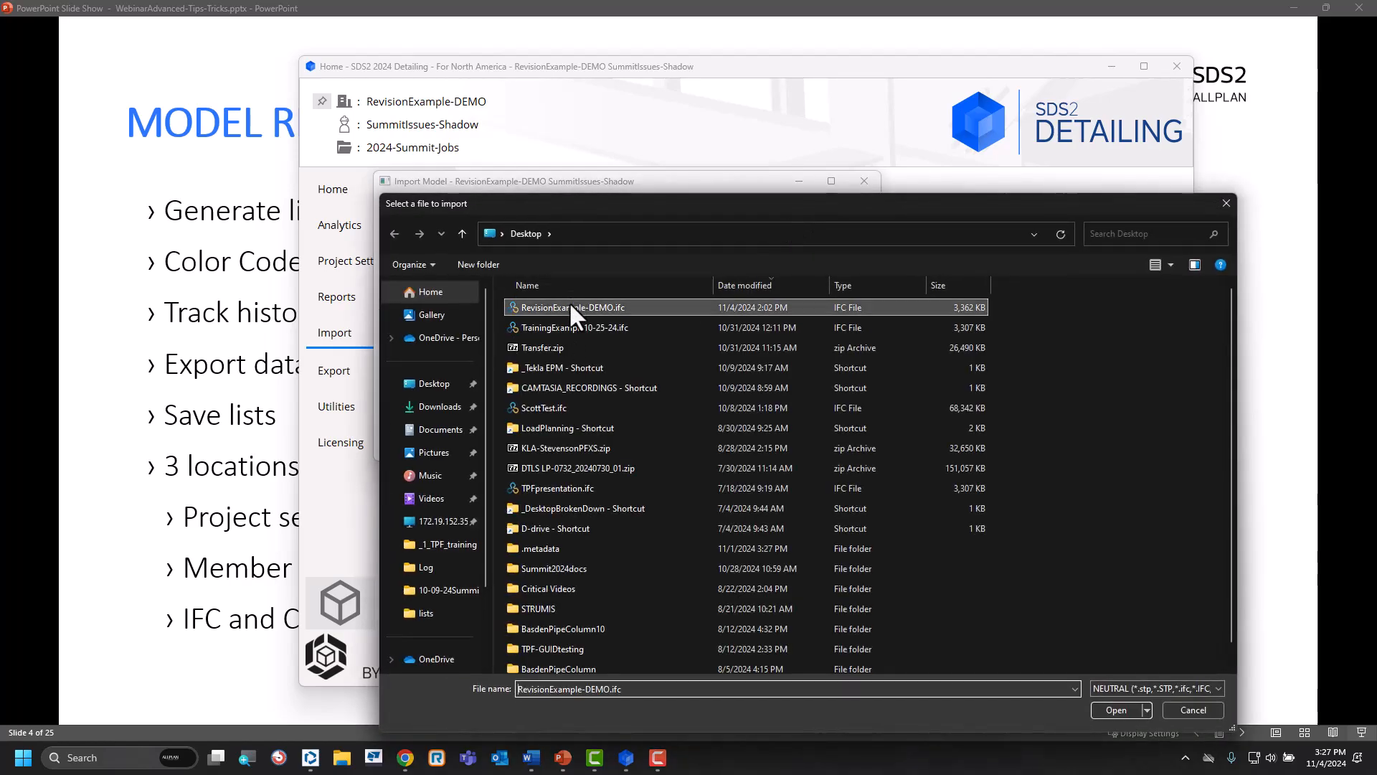
{"action": "left_click", "coordinate": [1111, 710]}
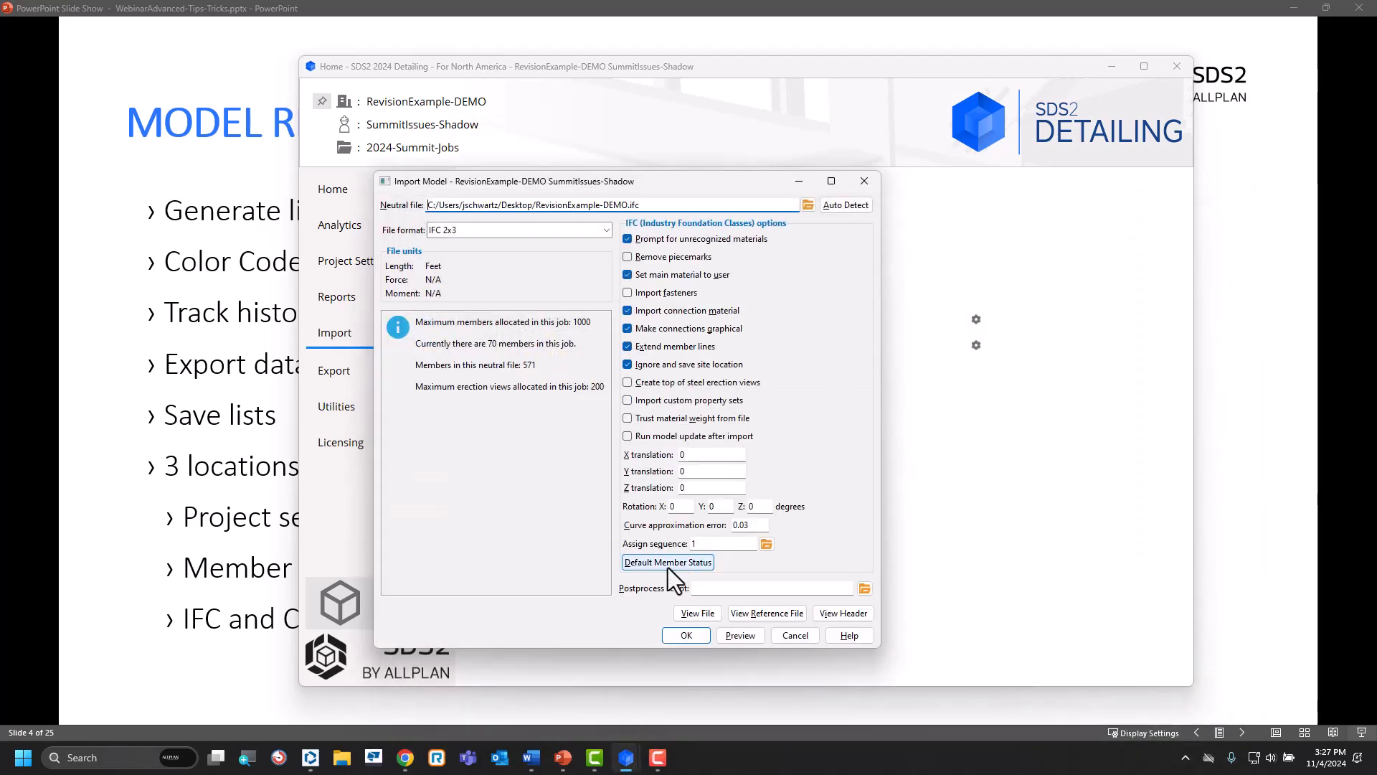
Examine the short revision options in the import's default member status, and cancel the import.
{"action": "left_click", "coordinate": [646, 564]}
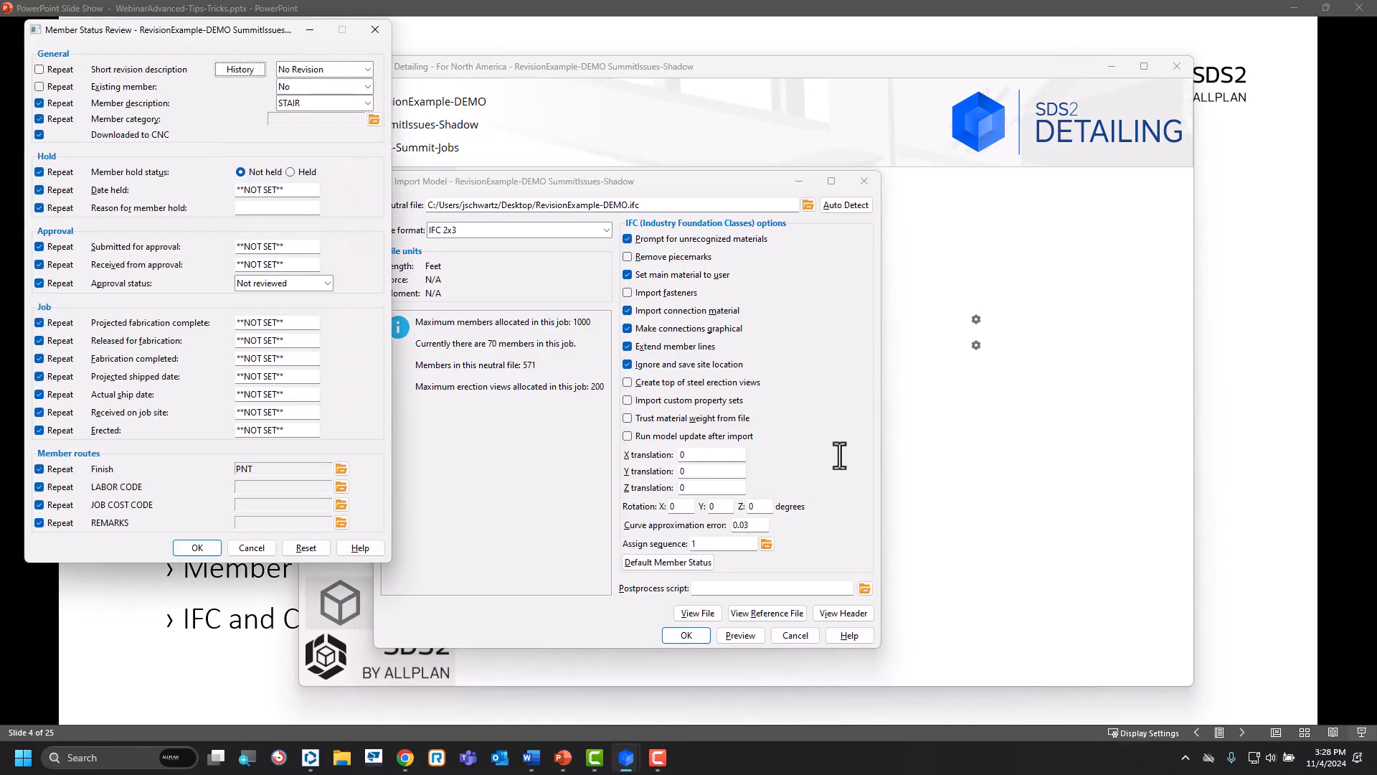
{"action": "left_click", "coordinate": [367, 69]}
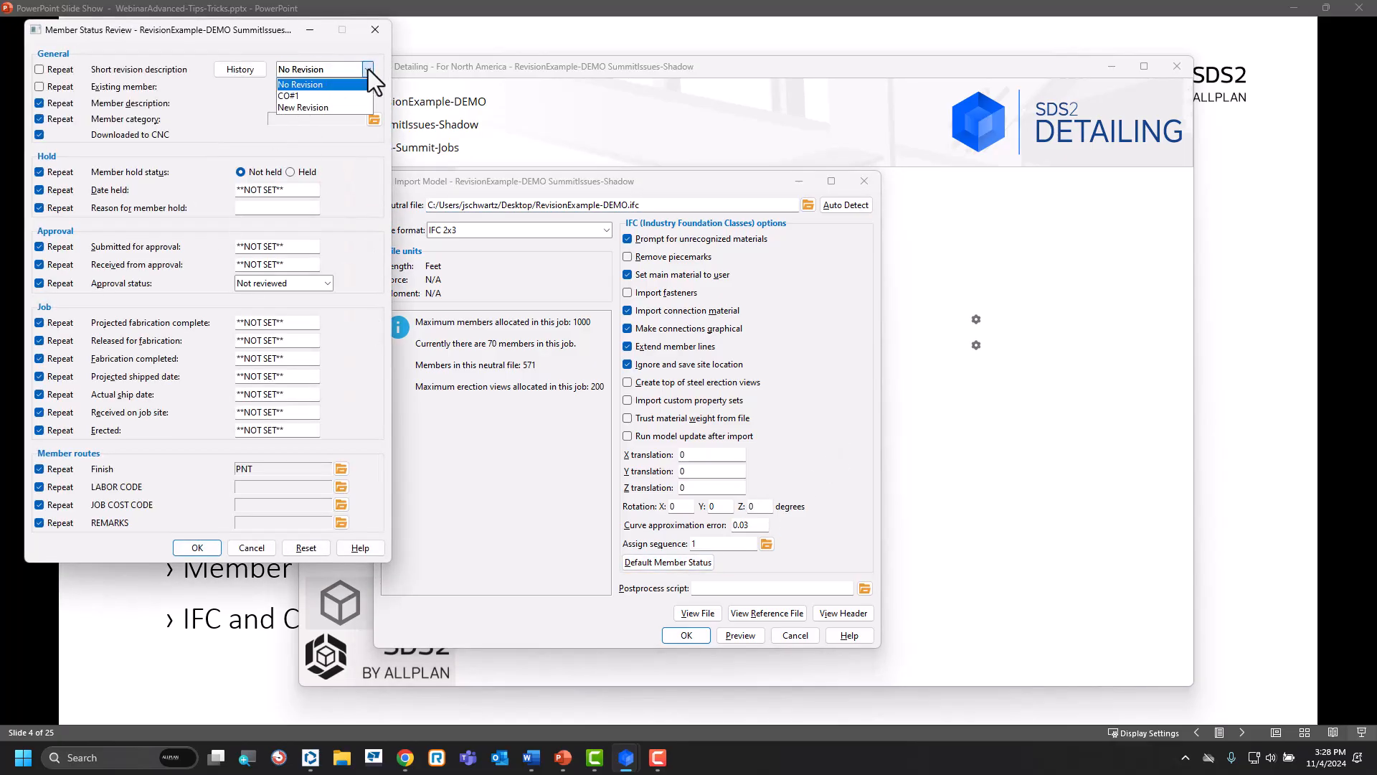
{"action": "left_click", "coordinate": [331, 49]}
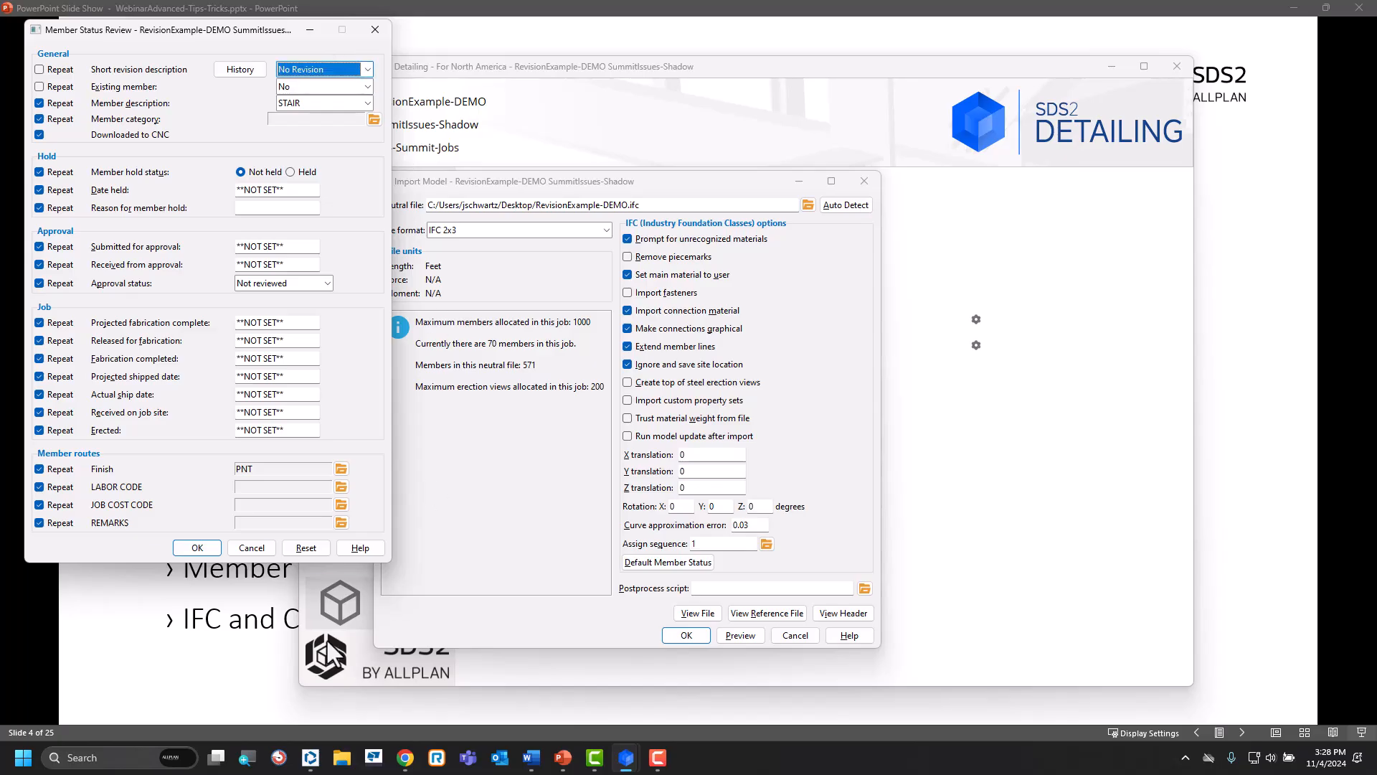
{"action": "left_click", "coordinate": [251, 547]}
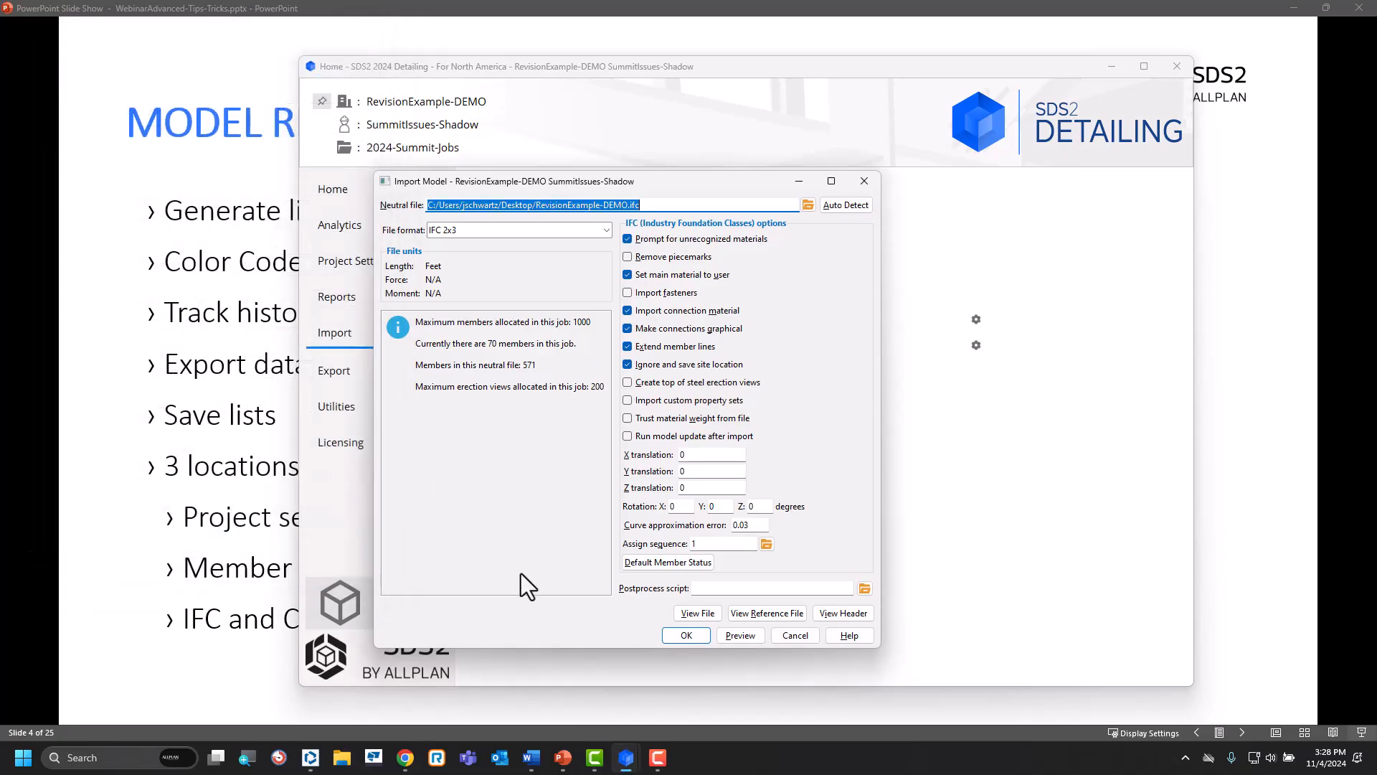
{"action": "left_click", "coordinate": [797, 638]}
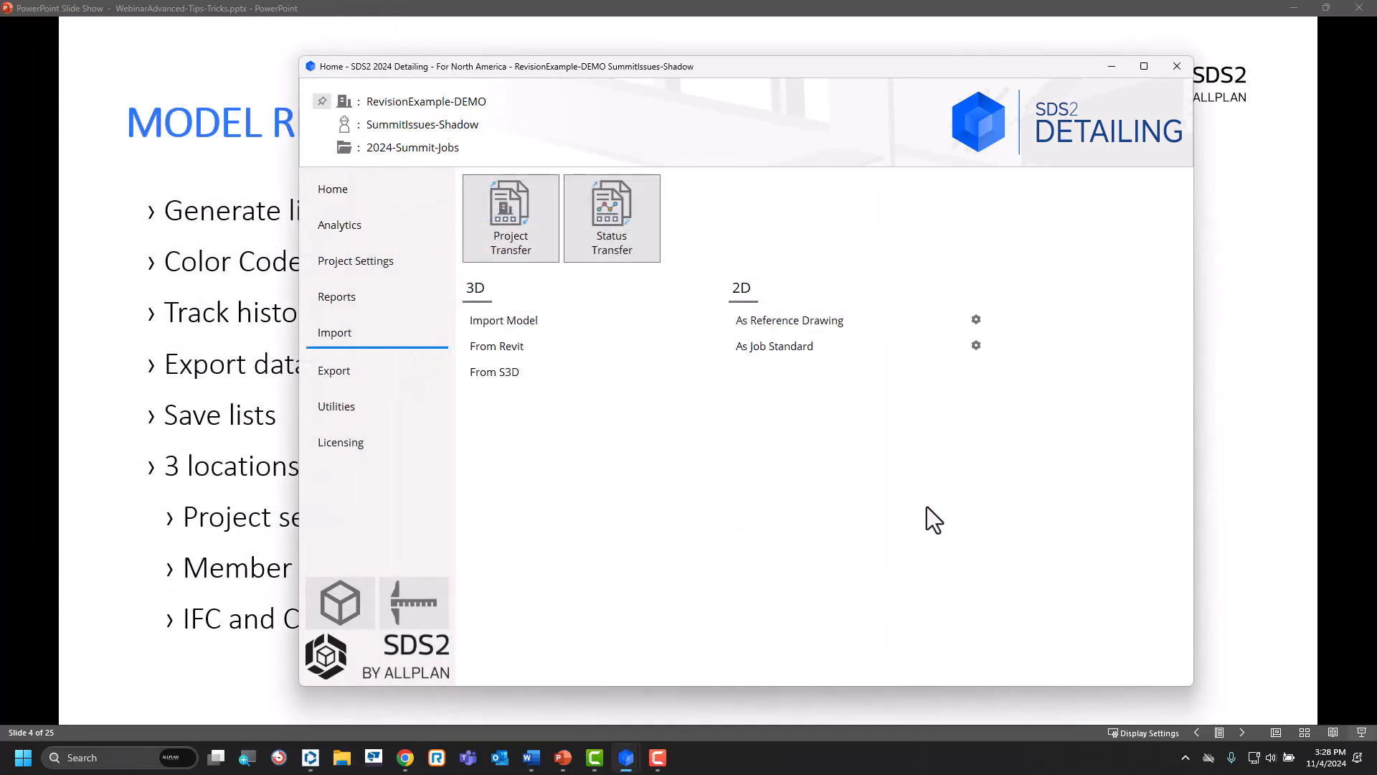
Switch to the Modeling window and align the view to the top surface of W16x36 beam B_48.
{"action": "mouse_move", "coordinate": [625, 753]}
{"action": "left_click", "coordinate": [664, 706]}
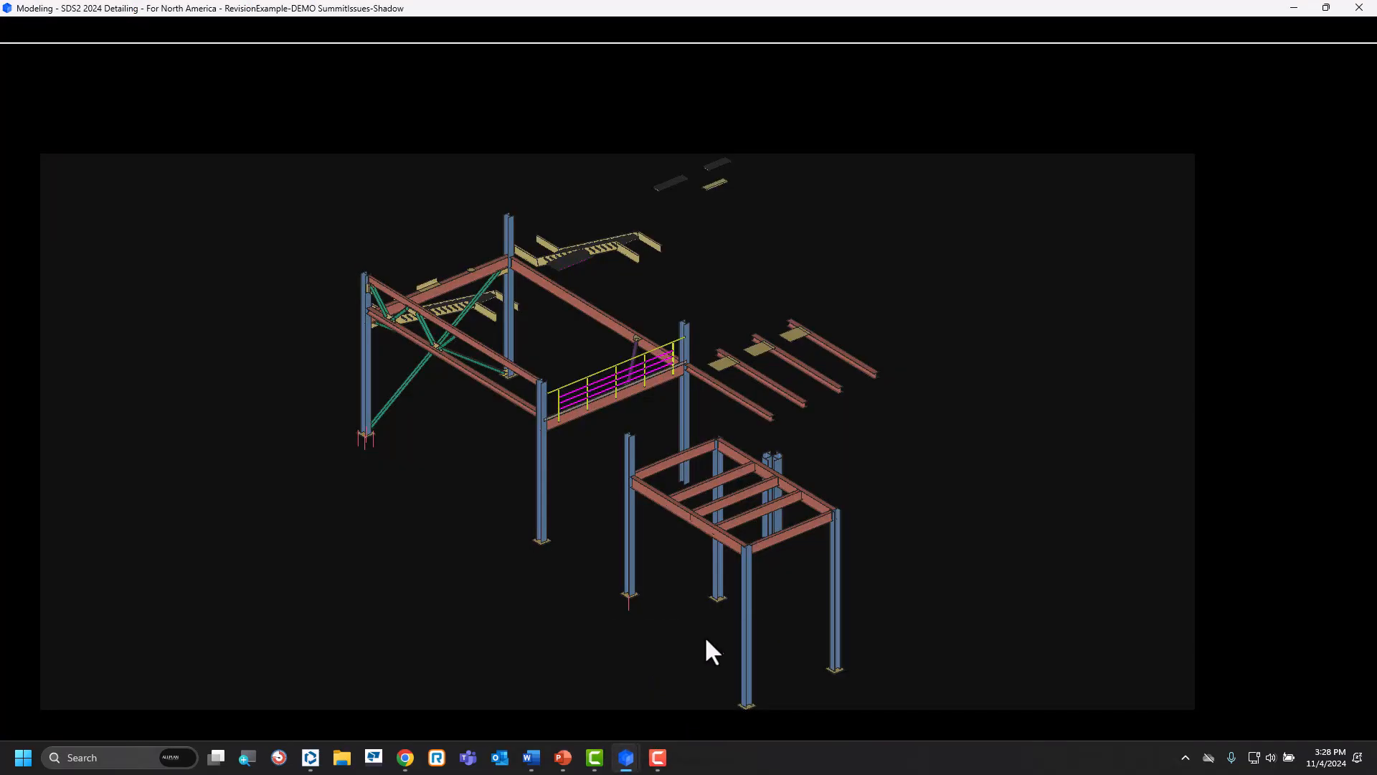
{"action": "scroll", "coordinate": [664, 505], "scroll_direction": "up", "scroll_amount": 5}
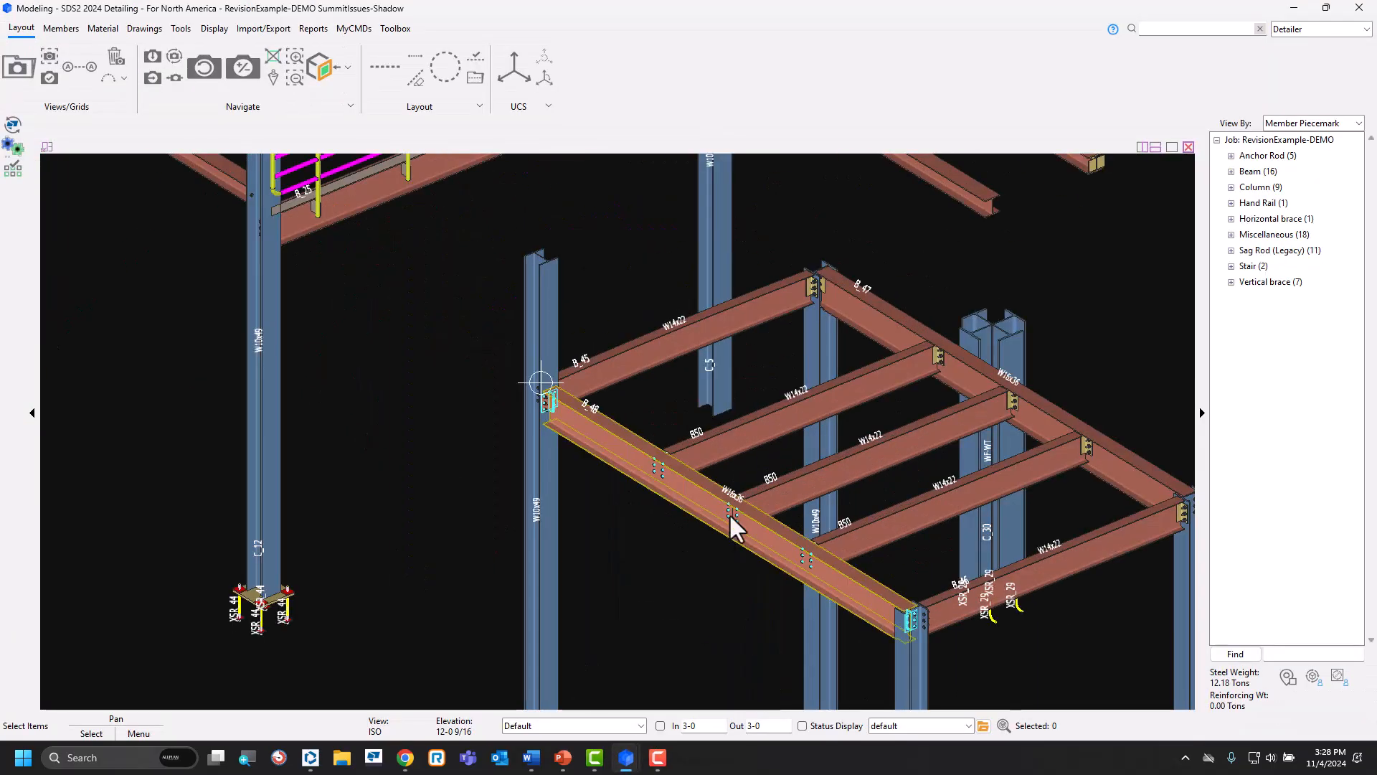
{"action": "key", "text": "s"}
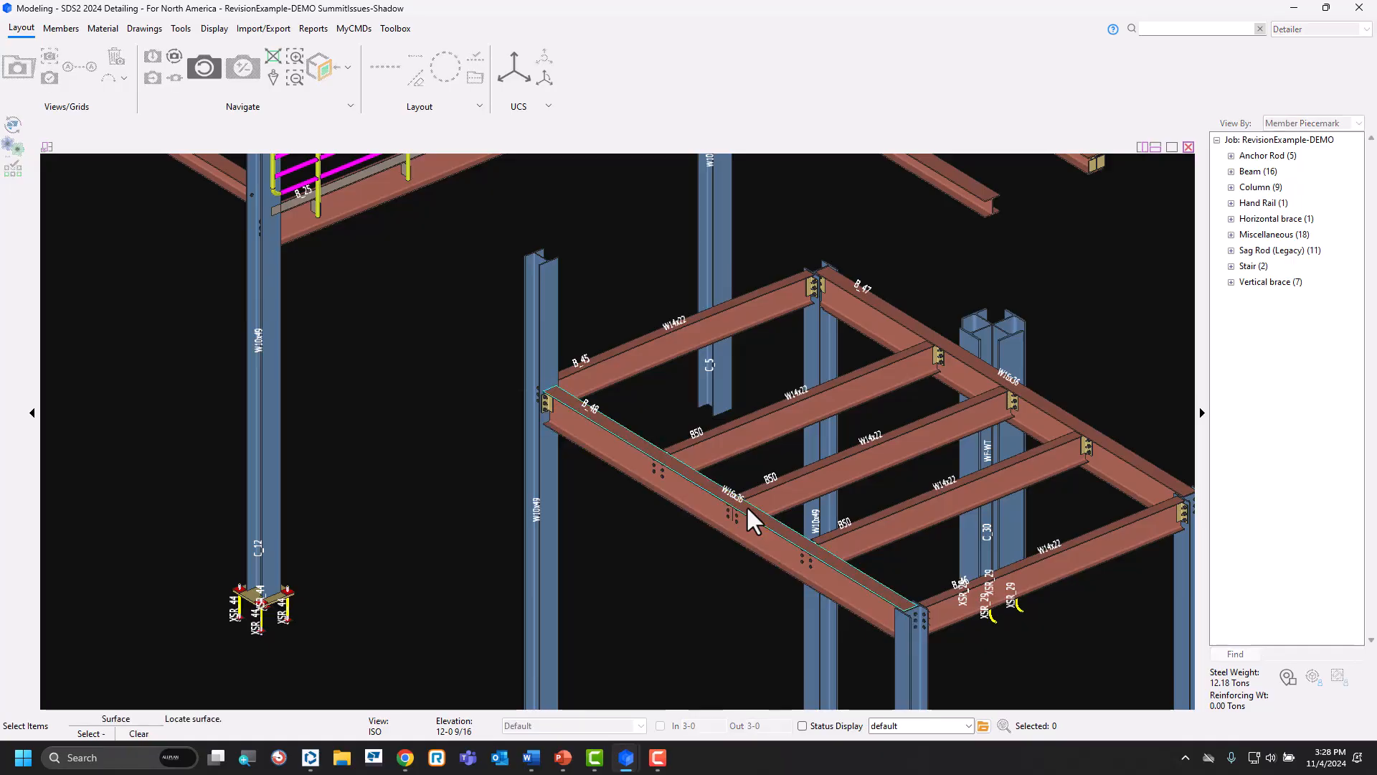
{"action": "left_click", "coordinate": [748, 510]}
{"action": "scroll", "coordinate": [700, 544], "scroll_direction": "down", "scroll_amount": 5}
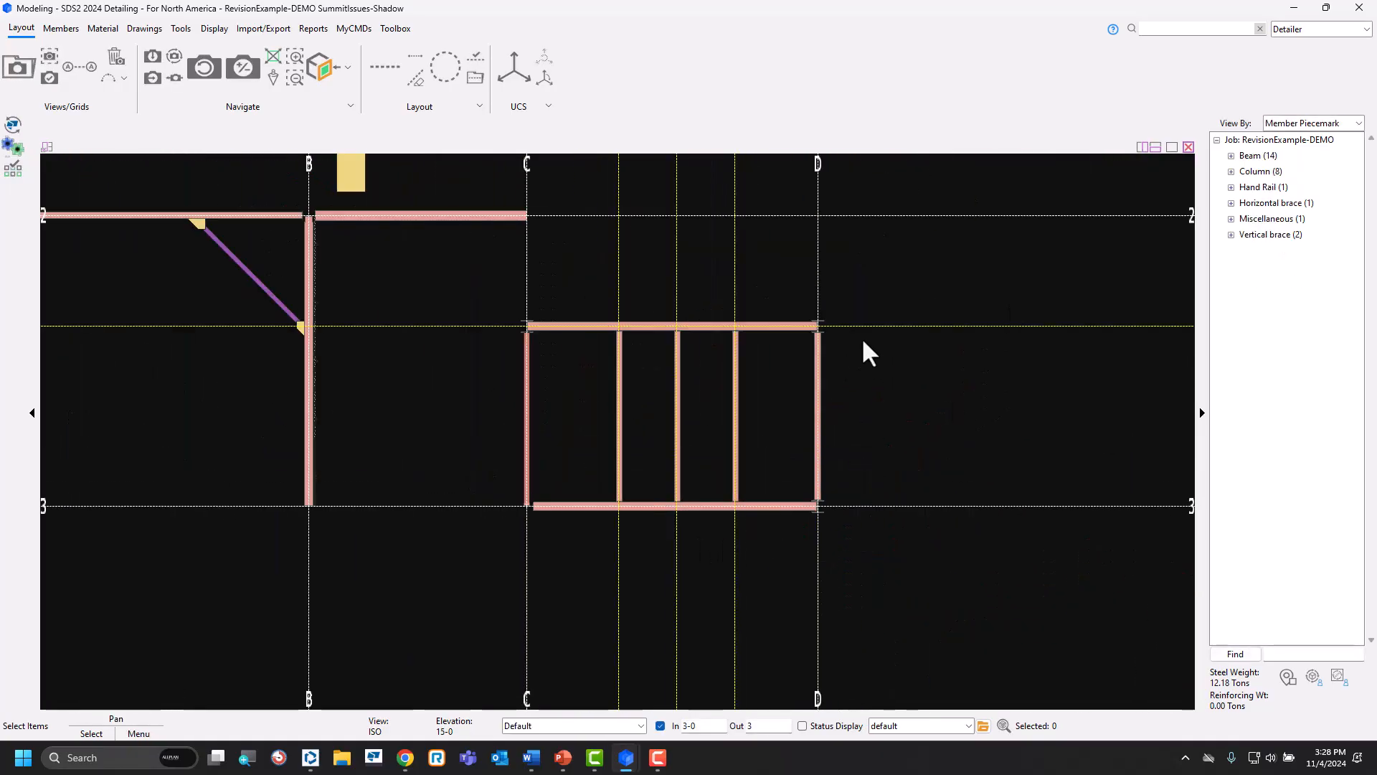
Select all the framing between grids C and D at full view depth and save its members as a list named CO#1.
{"action": "key", "text": "d"}
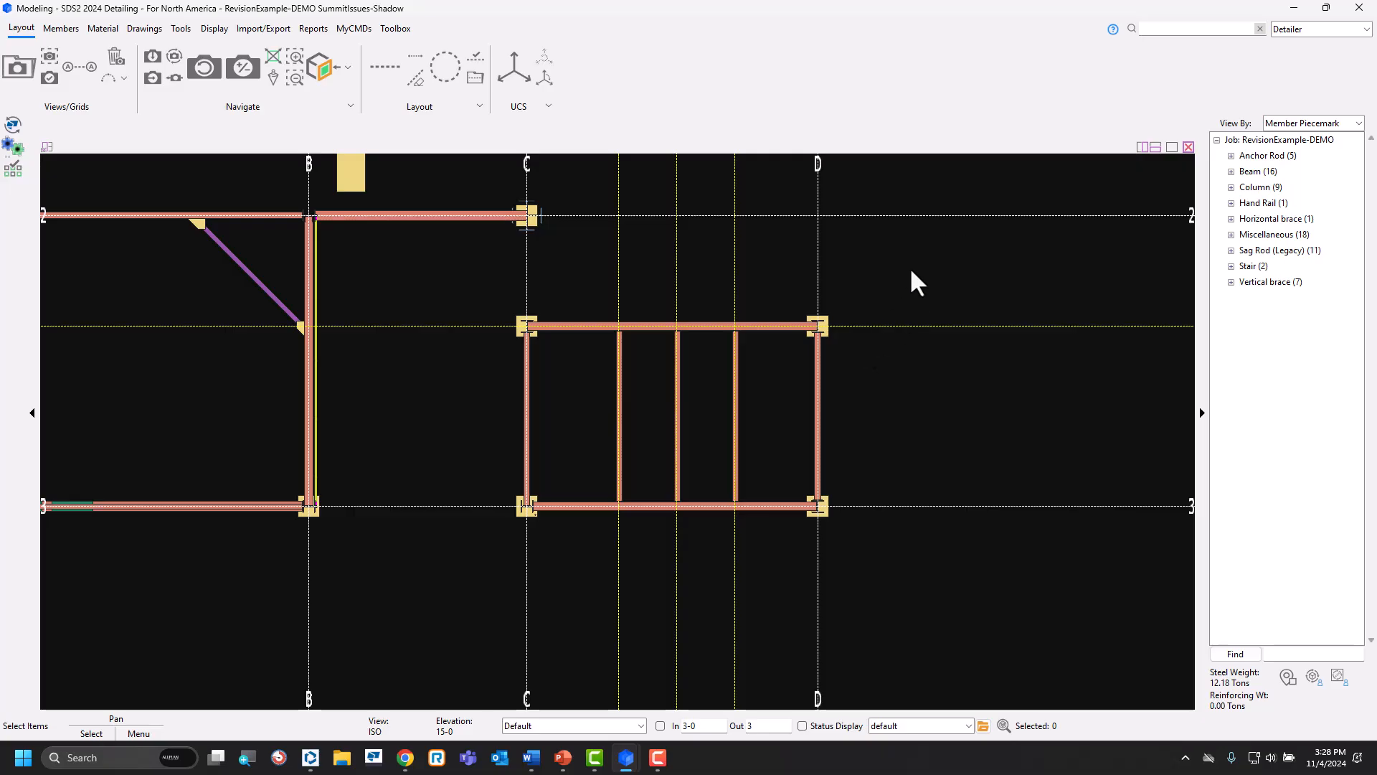
{"action": "left_click_drag", "start_coordinate": [905, 285], "coordinate": [447, 568]}
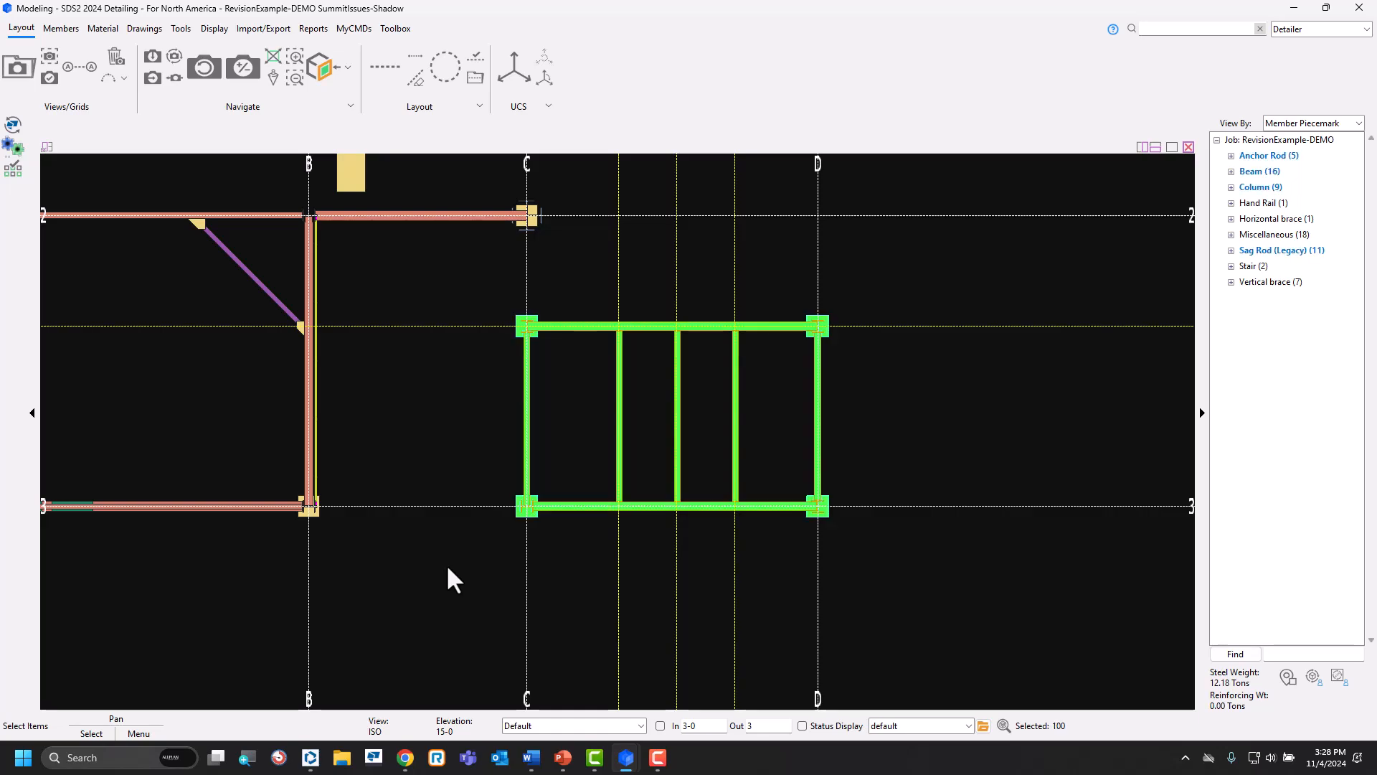
{"action": "left_click", "coordinate": [15, 173]}
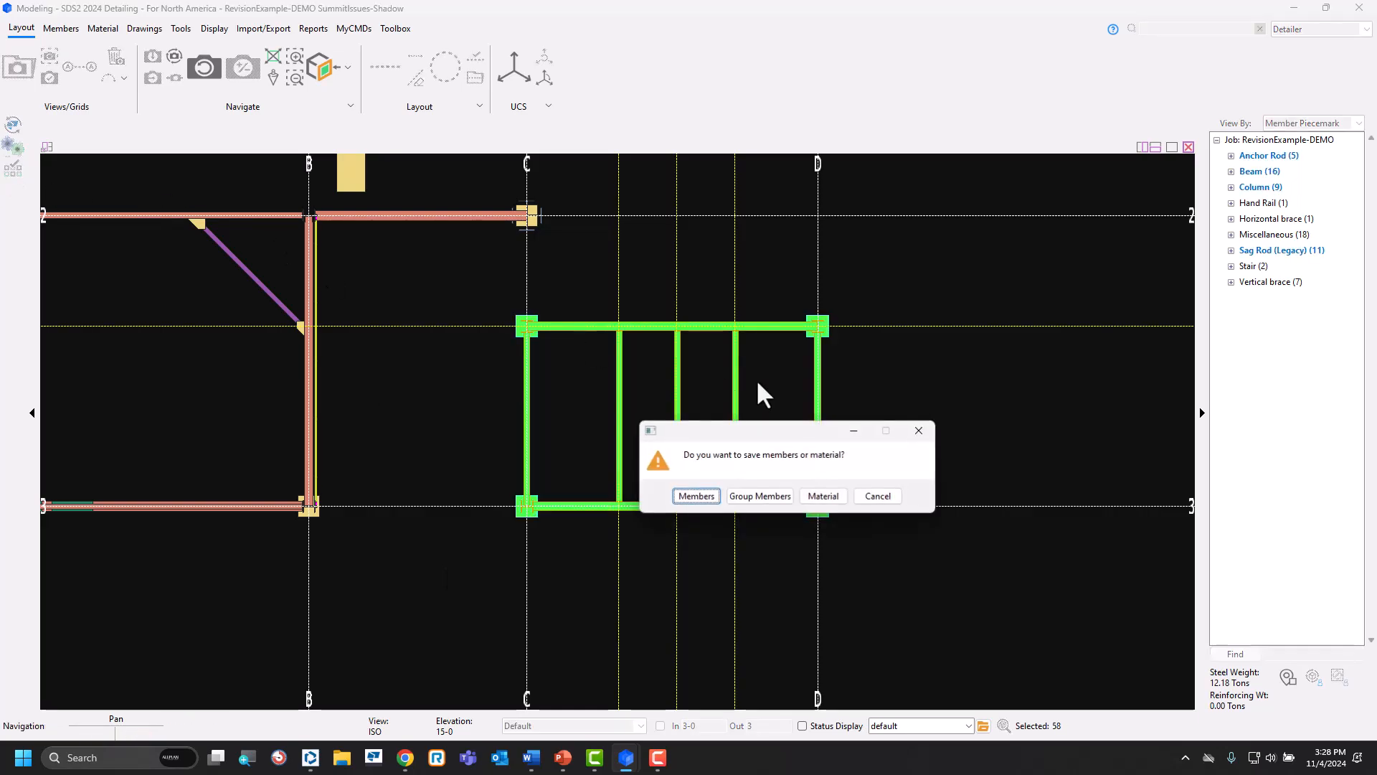
{"action": "left_click", "coordinate": [709, 500]}
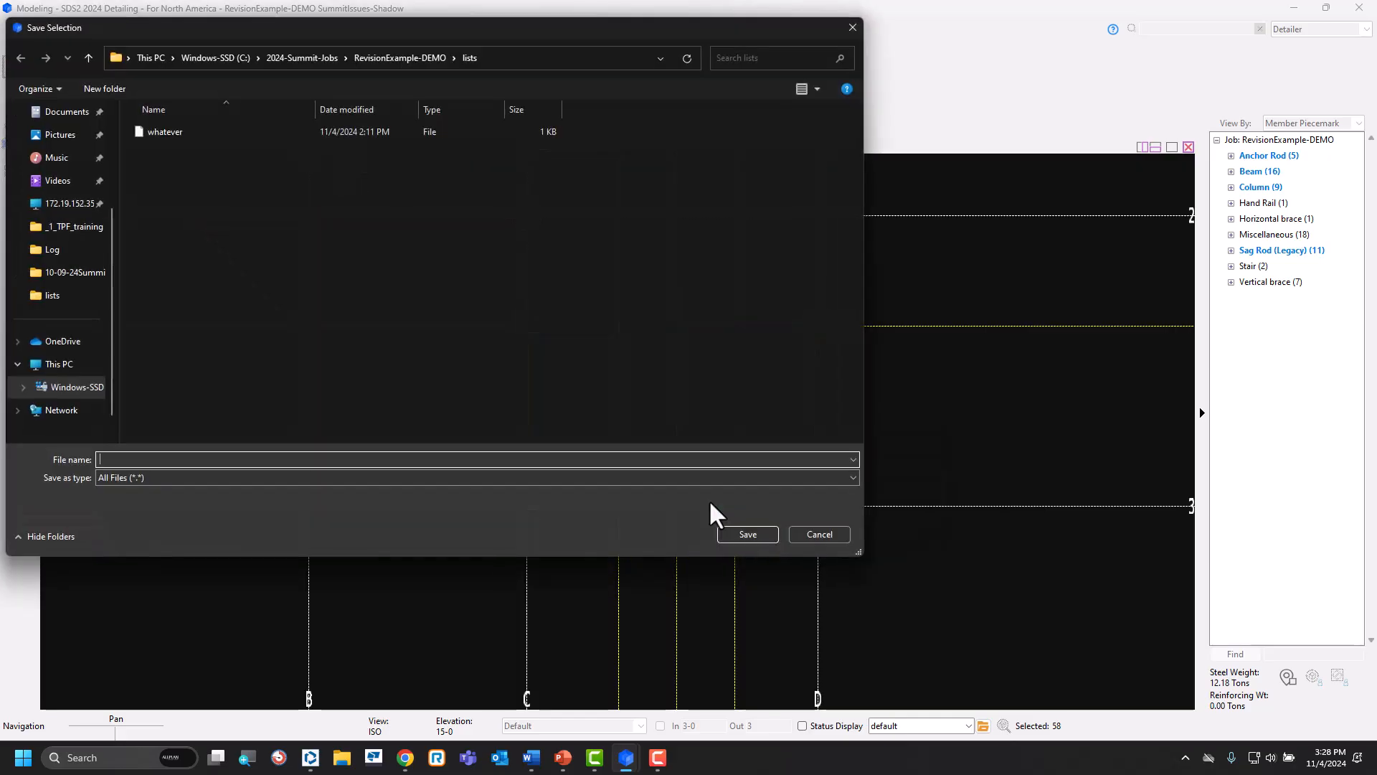
{"action": "type", "text": "CO"}
{"action": "type", "text": "3"}
{"action": "key", "text": "BackSpace"}
{"action": "key", "text": "BackSpace"}
{"action": "type", "text": "#1"}
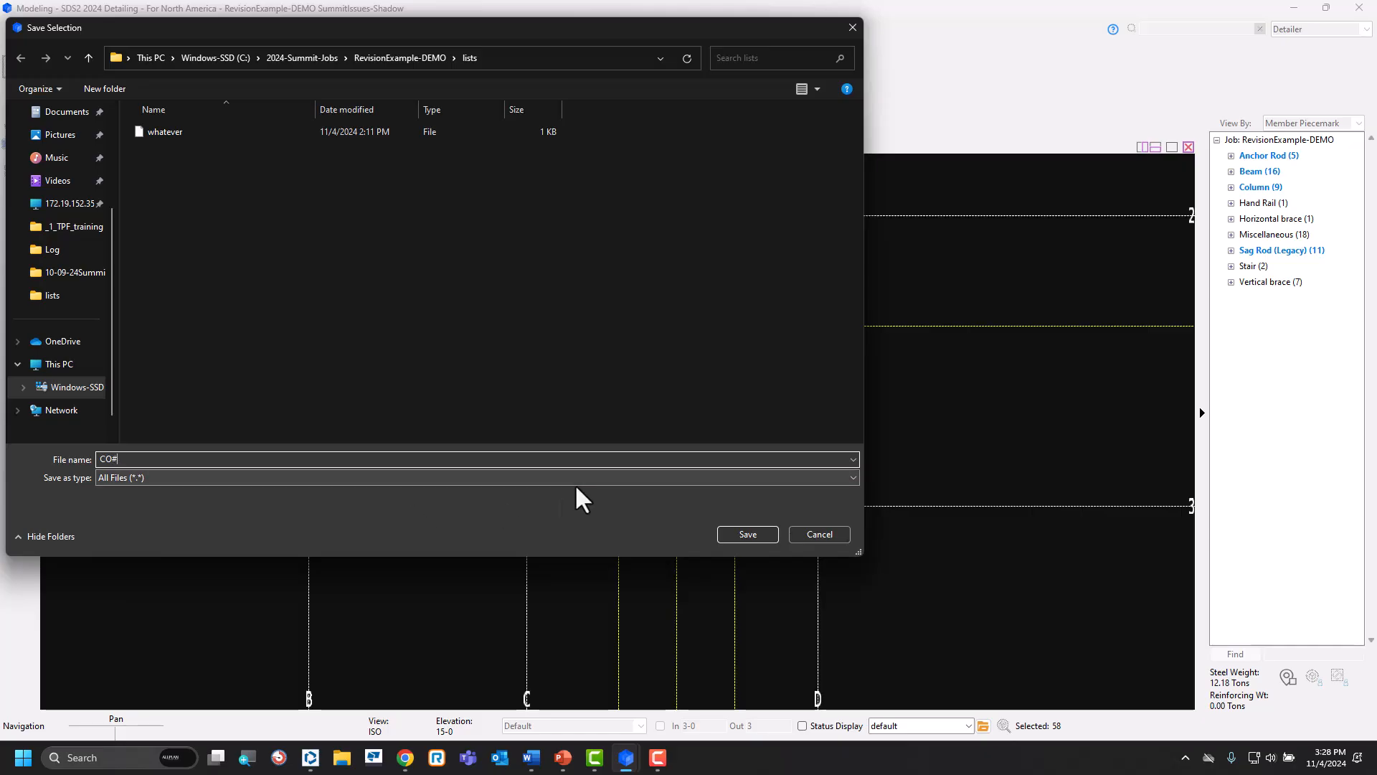
{"action": "left_click", "coordinate": [748, 535]}
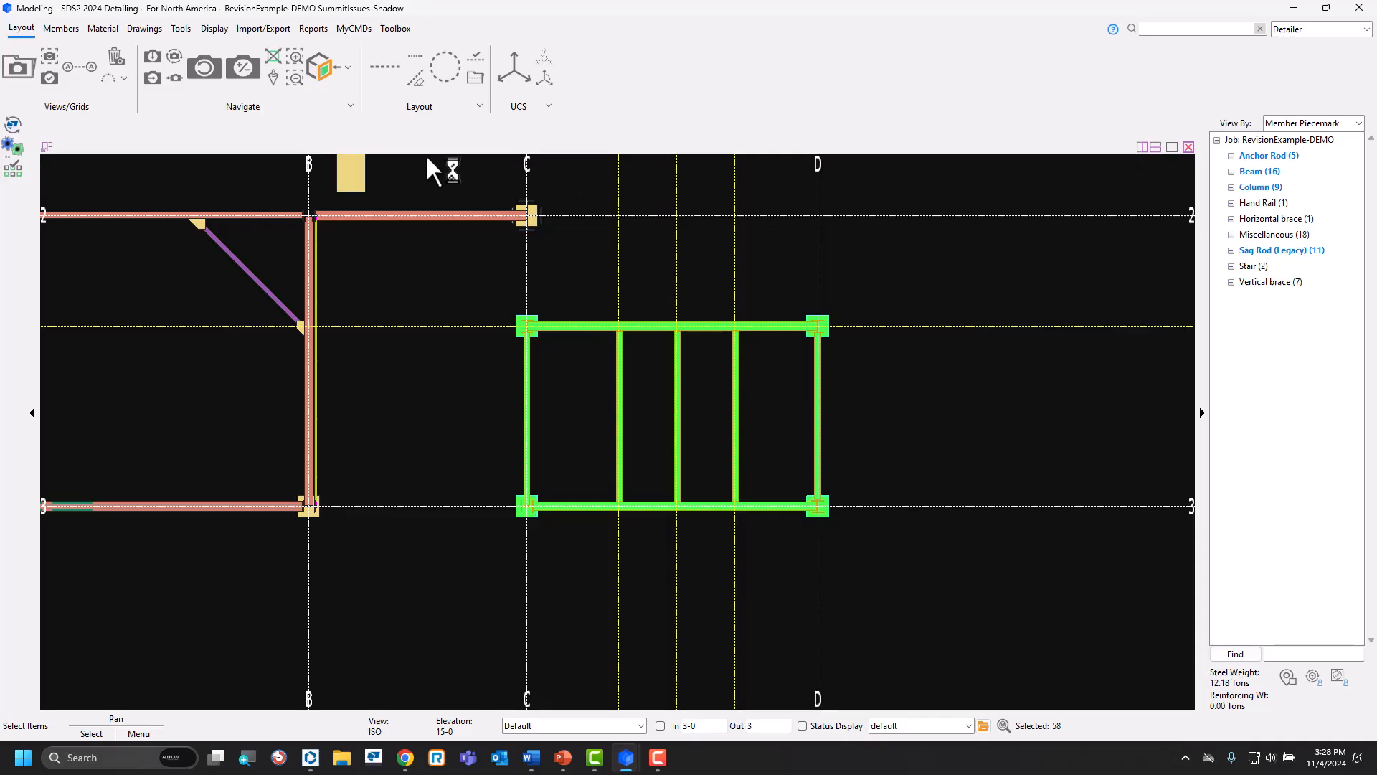
Update the selected members' attributes with the revision CO#1.
{"action": "left_click", "coordinate": [181, 28]}
{"action": "left_click", "coordinate": [672, 75]}
{"action": "left_click", "coordinate": [534, 256]}
{"action": "left_click", "coordinate": [748, 256]}
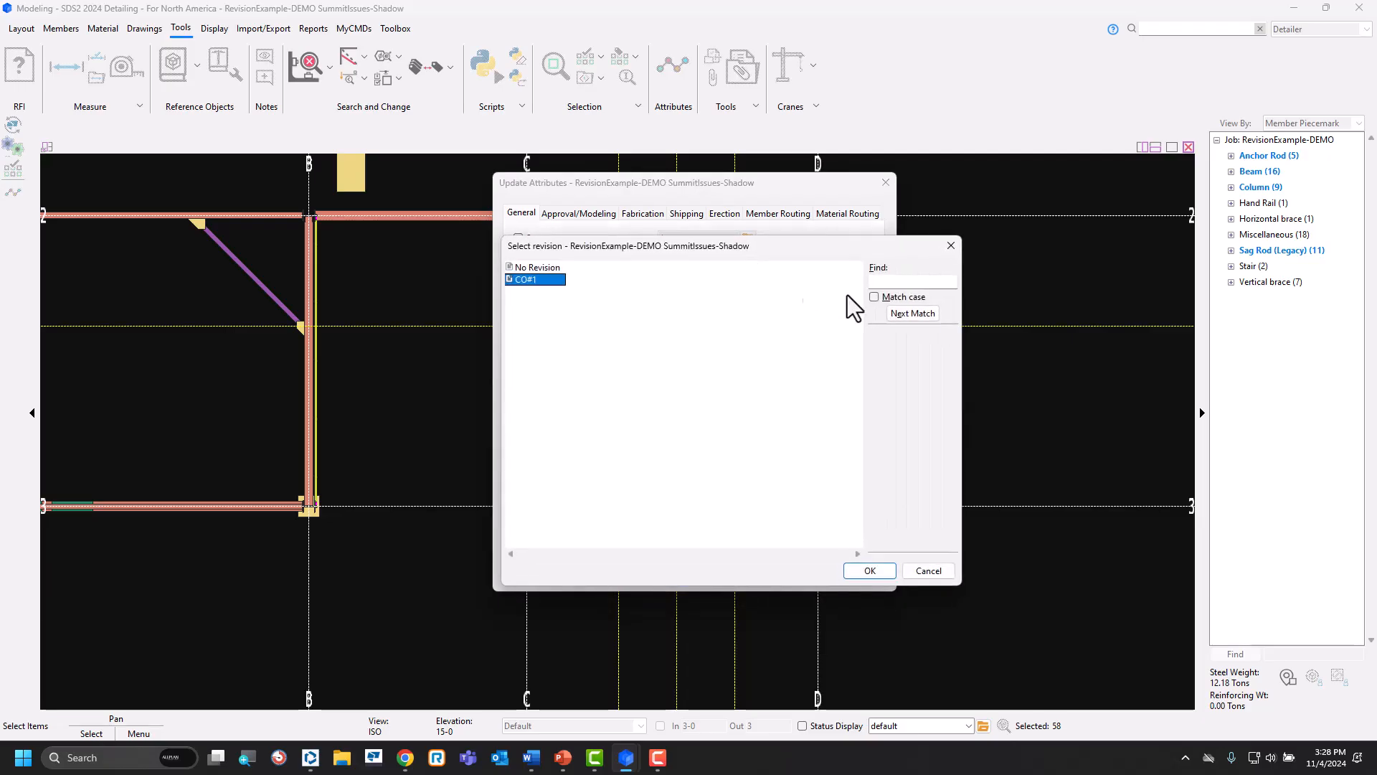
{"action": "left_click", "coordinate": [944, 572]}
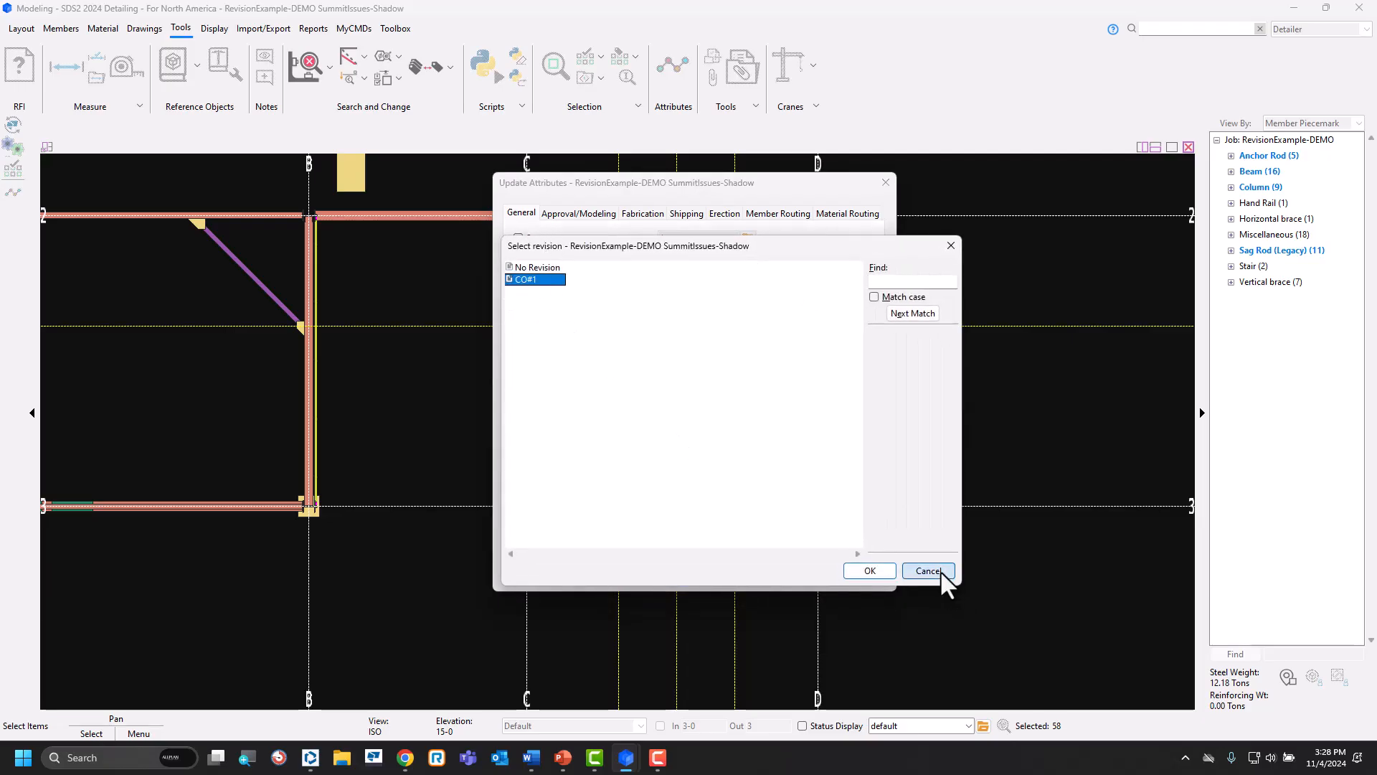
{"action": "left_click", "coordinate": [630, 576]}
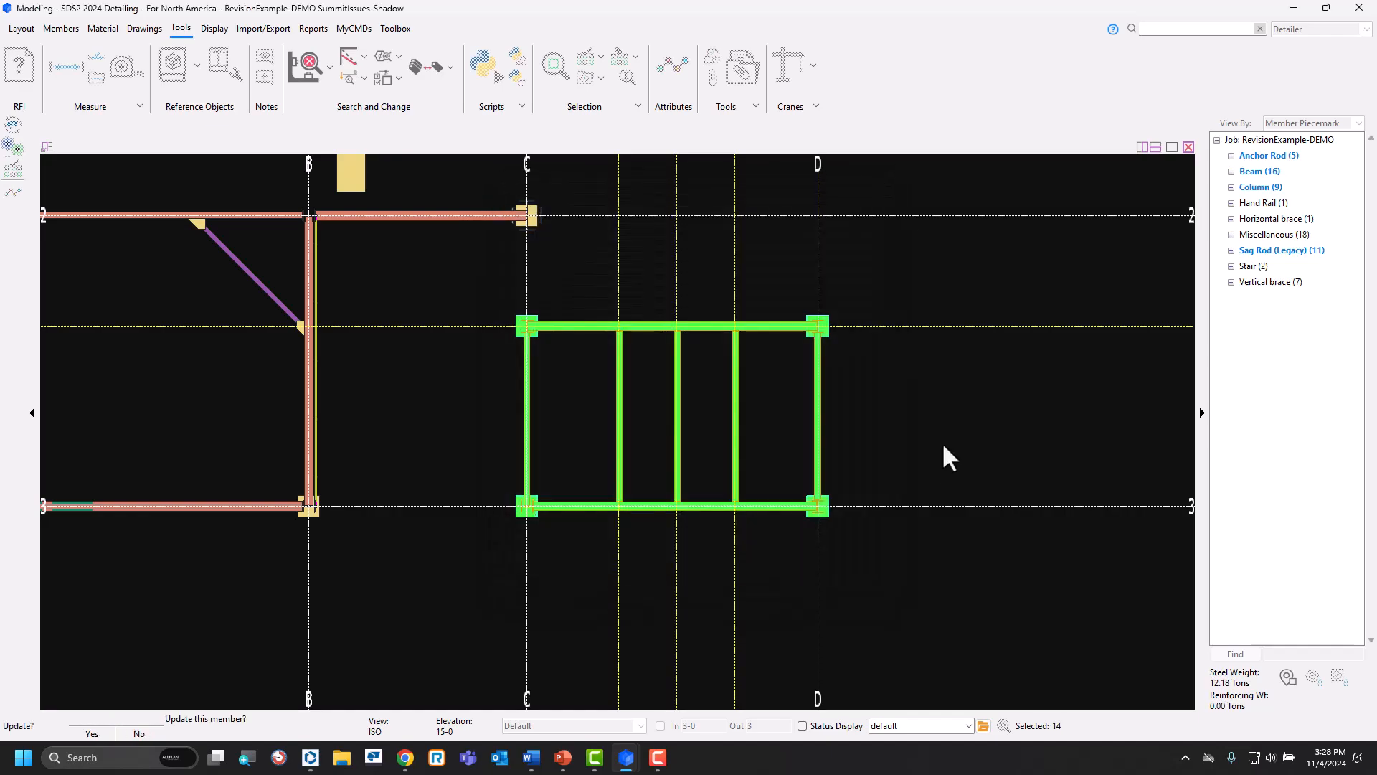
{"action": "left_click", "coordinate": [452, 461]}
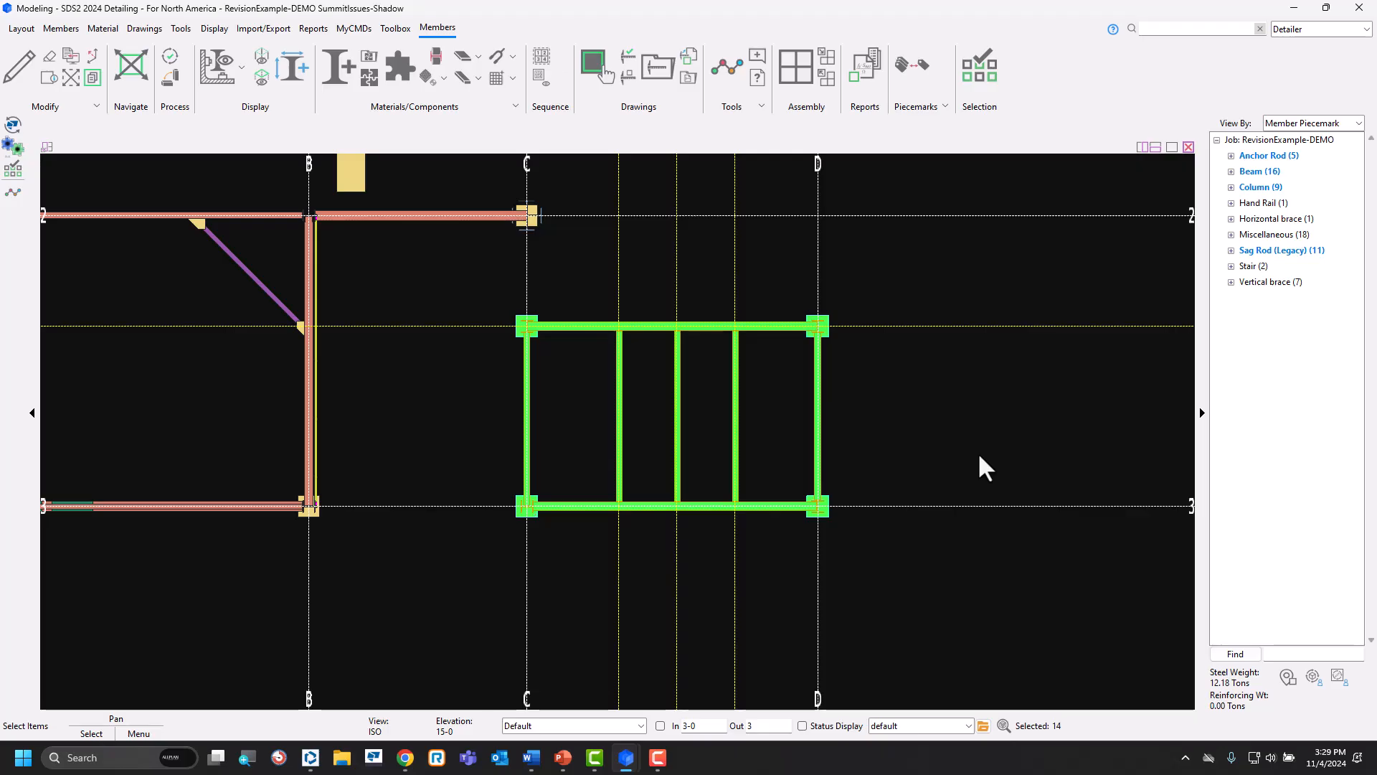
Examine the log and notes properties of W16x36 beam B_48, and cancel the beam edit.
{"action": "key", "text": "Escape"}
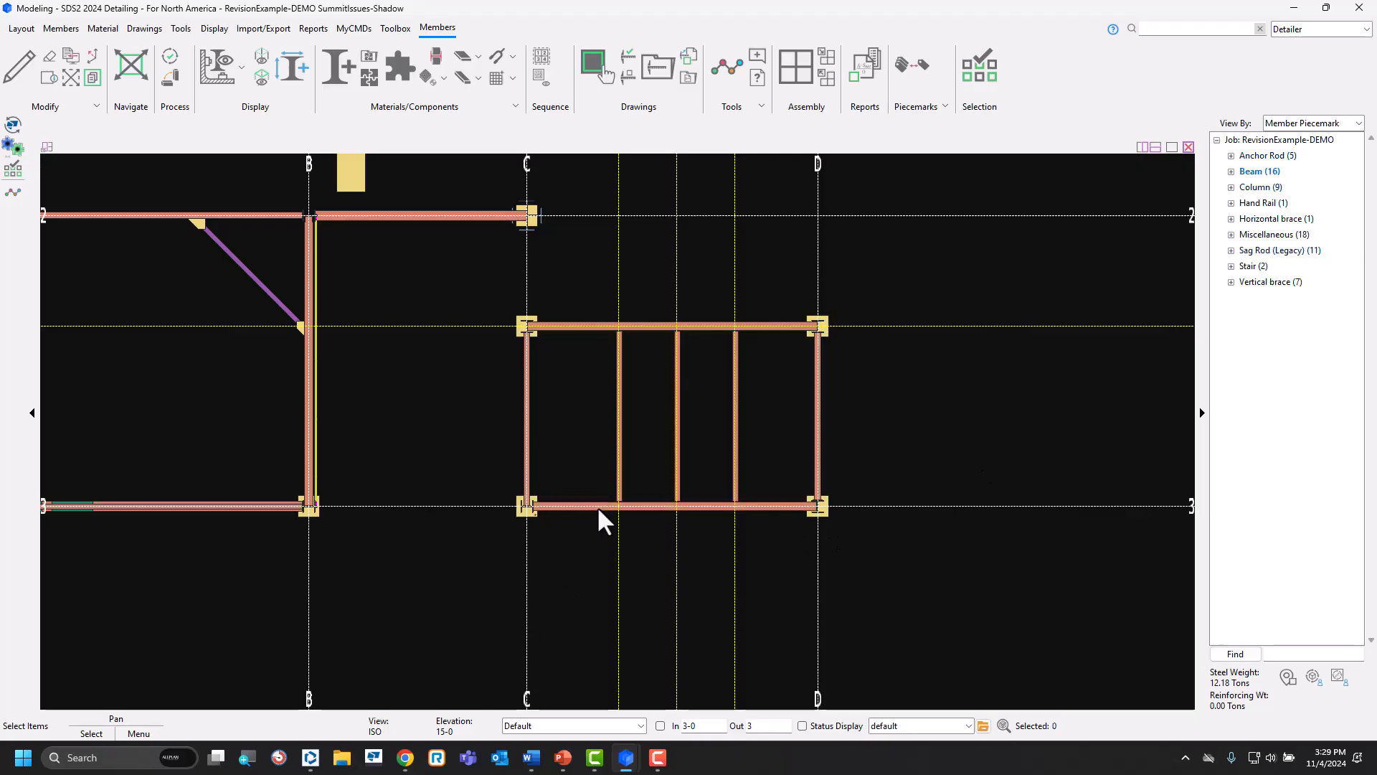
{"action": "double_click", "coordinate": [599, 508]}
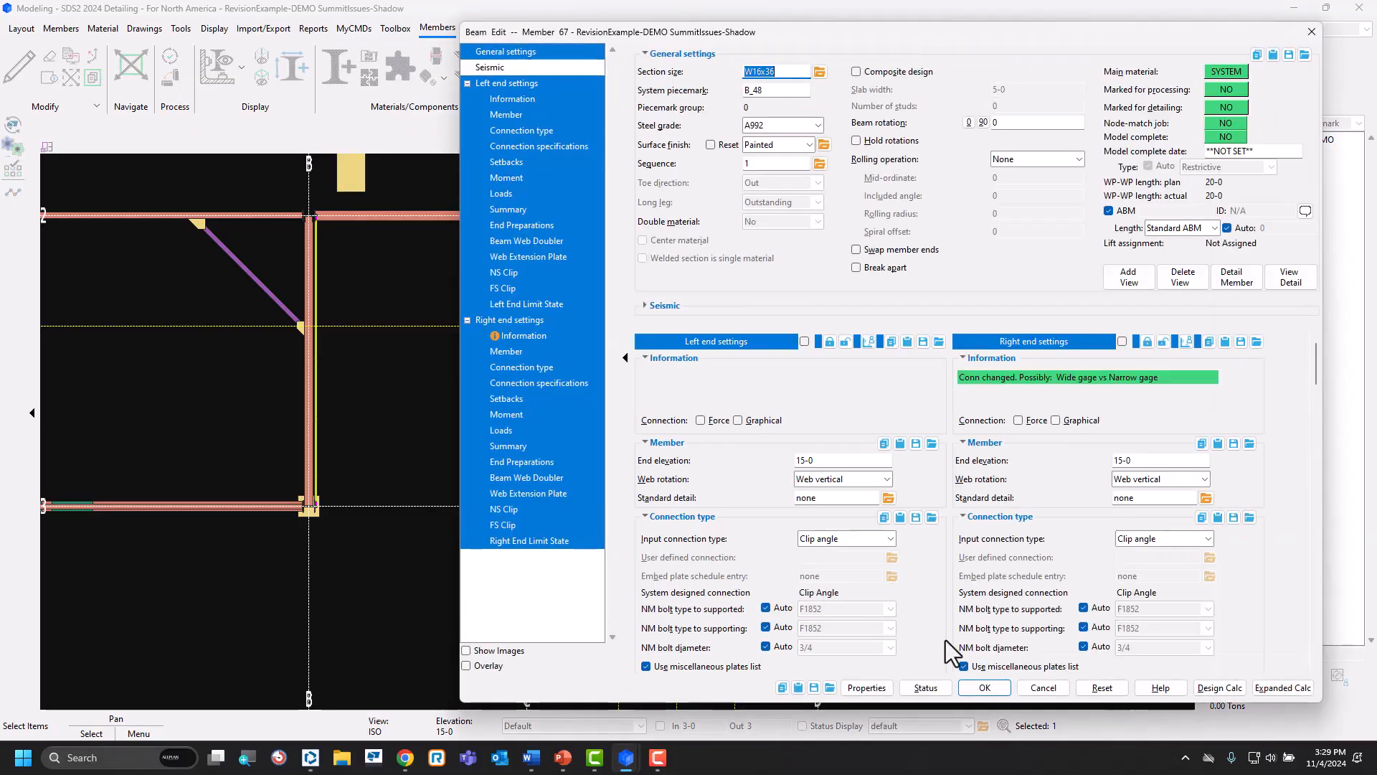
{"action": "left_click", "coordinate": [877, 687]}
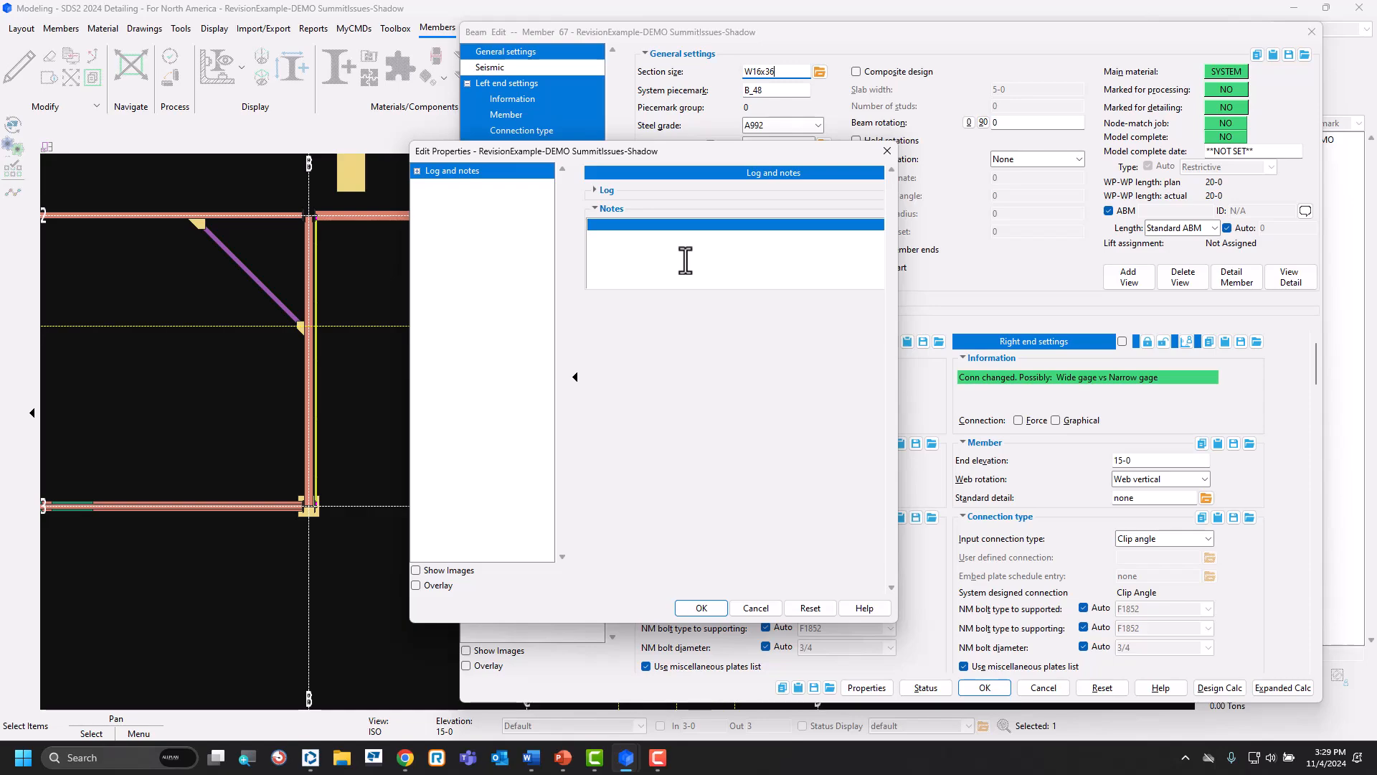
{"action": "left_click", "coordinate": [759, 611]}
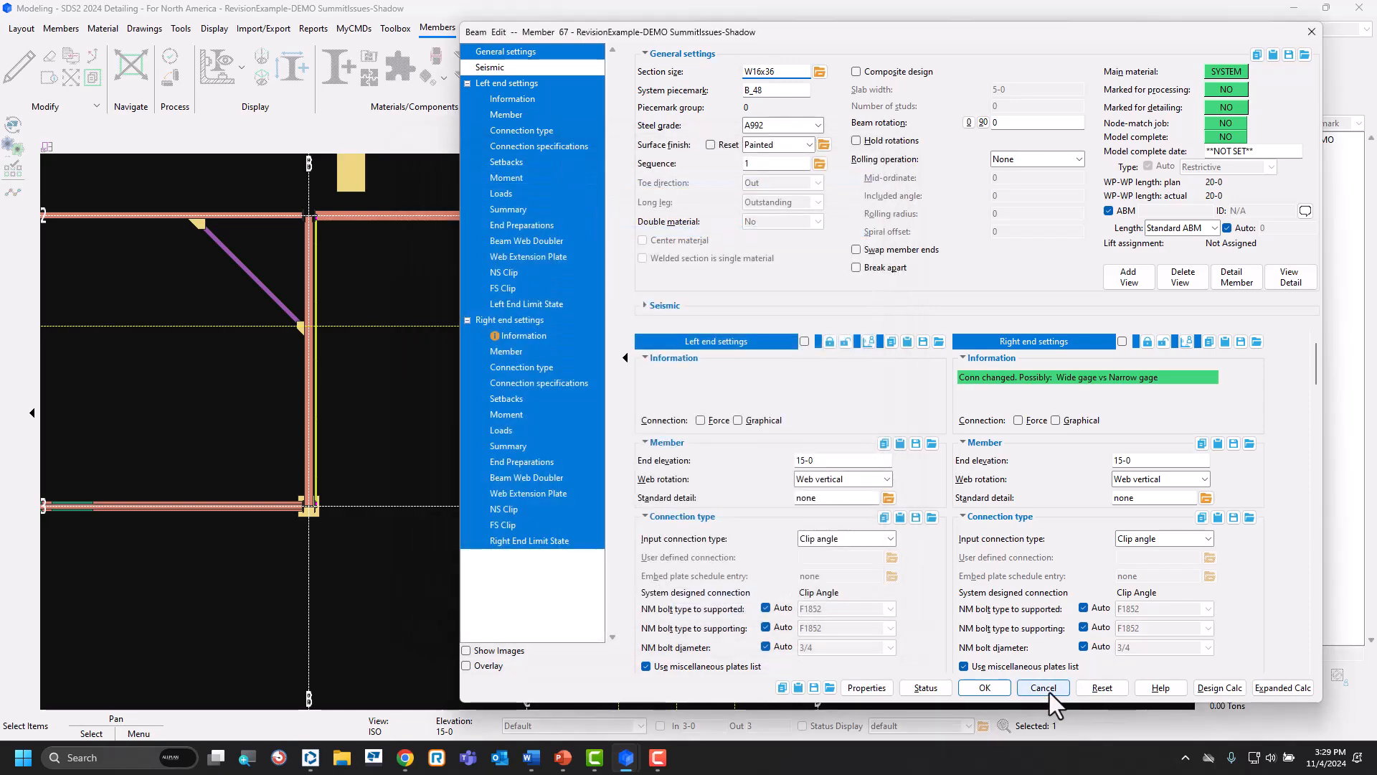
{"action": "left_click", "coordinate": [1043, 688]}
{"action": "left_click", "coordinate": [960, 576]}
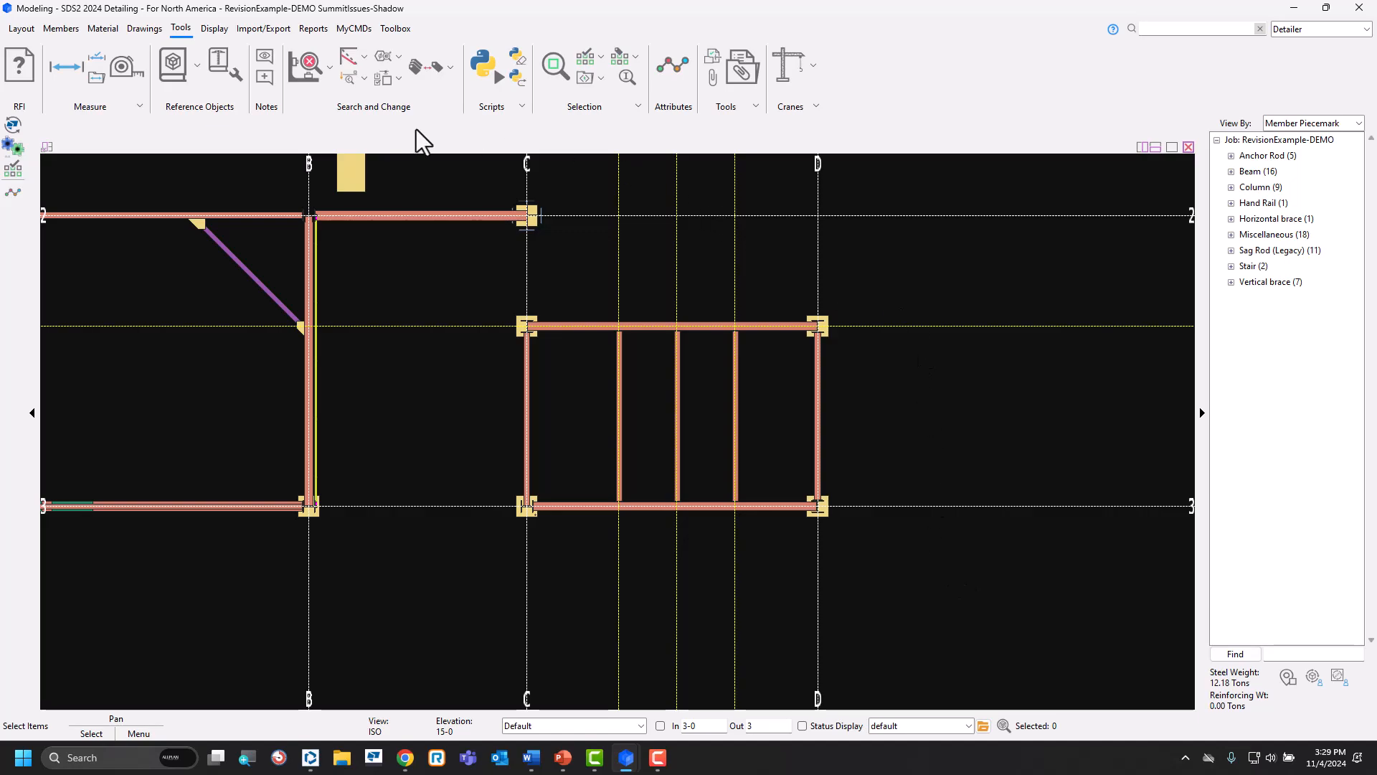
Run the Members in Revision report for CO#1 to the screen, review it, and close it.
{"action": "left_click", "coordinate": [316, 33]}
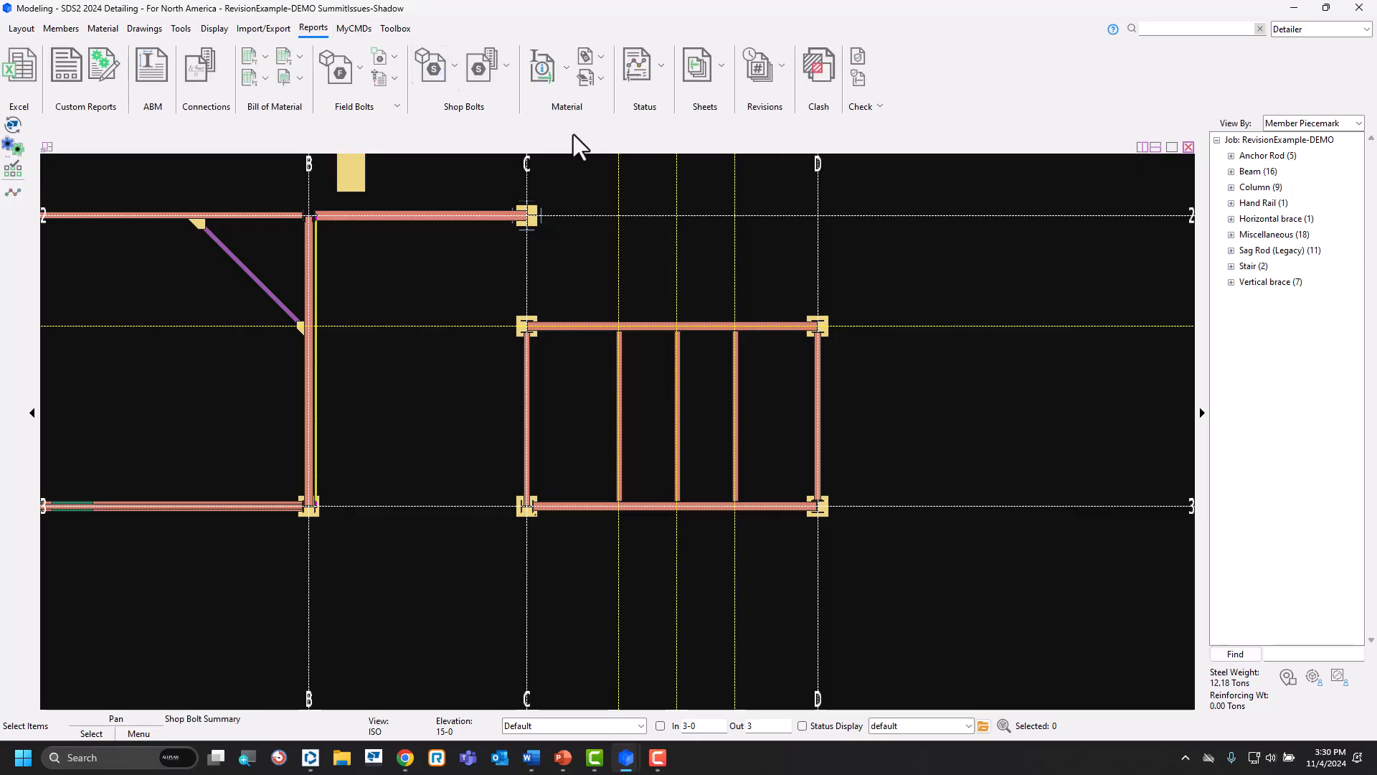
{"action": "left_click", "coordinate": [788, 80]}
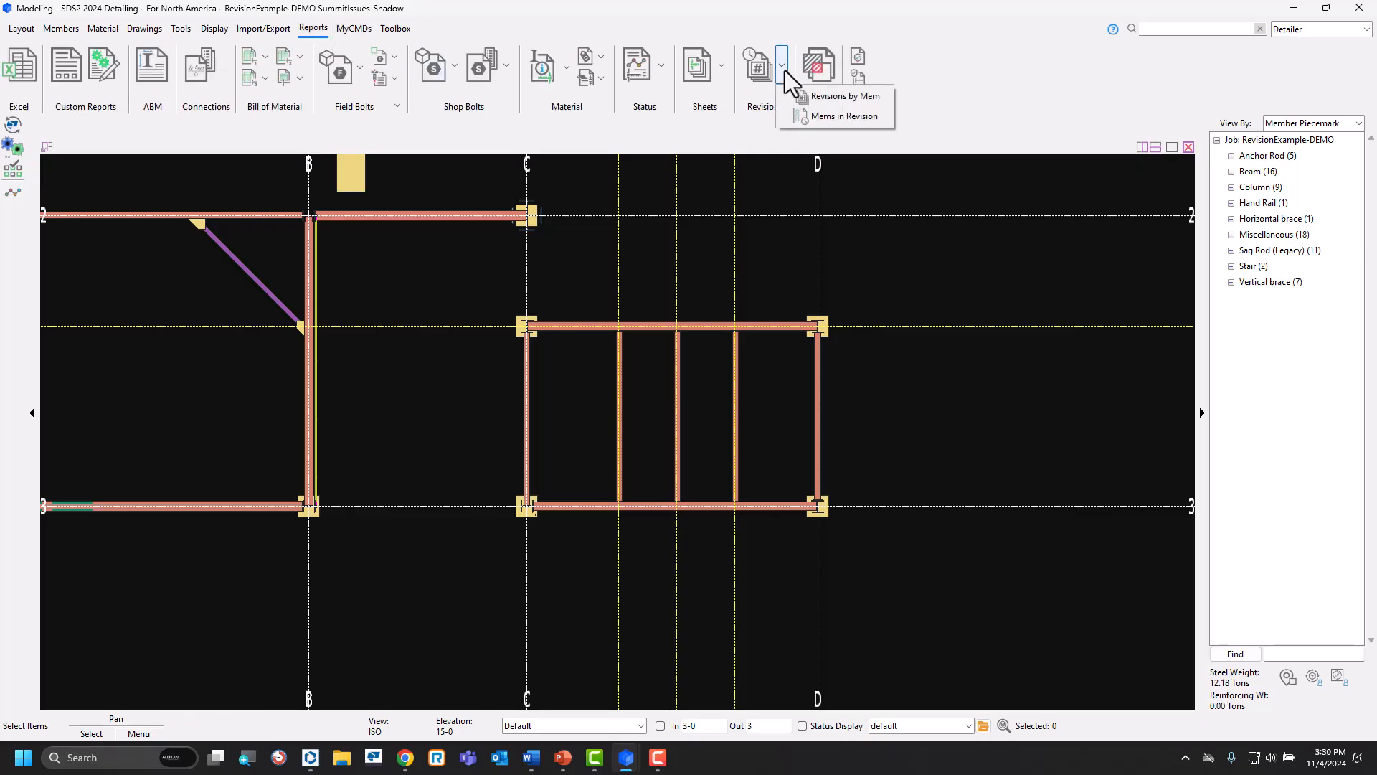
{"action": "left_click", "coordinate": [833, 117]}
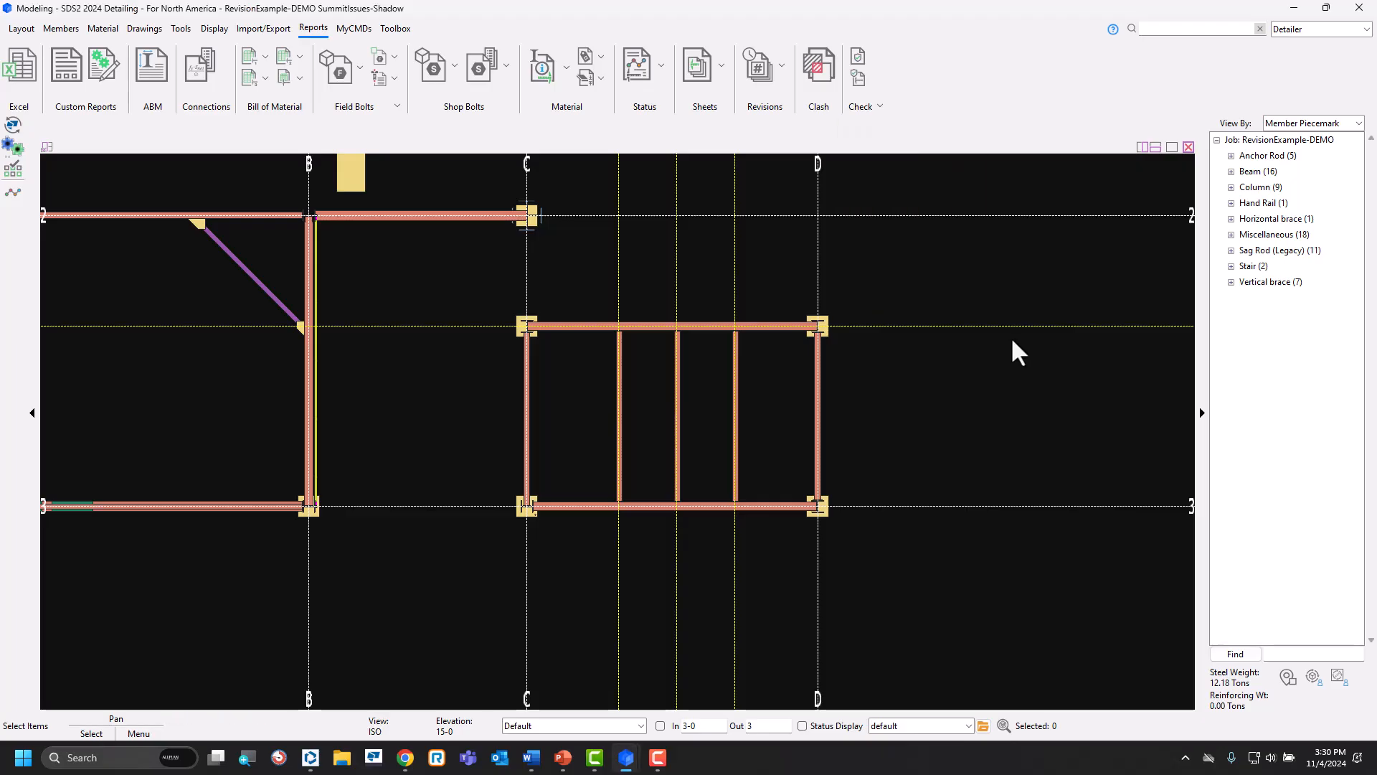
{"action": "left_click", "coordinate": [785, 82]}
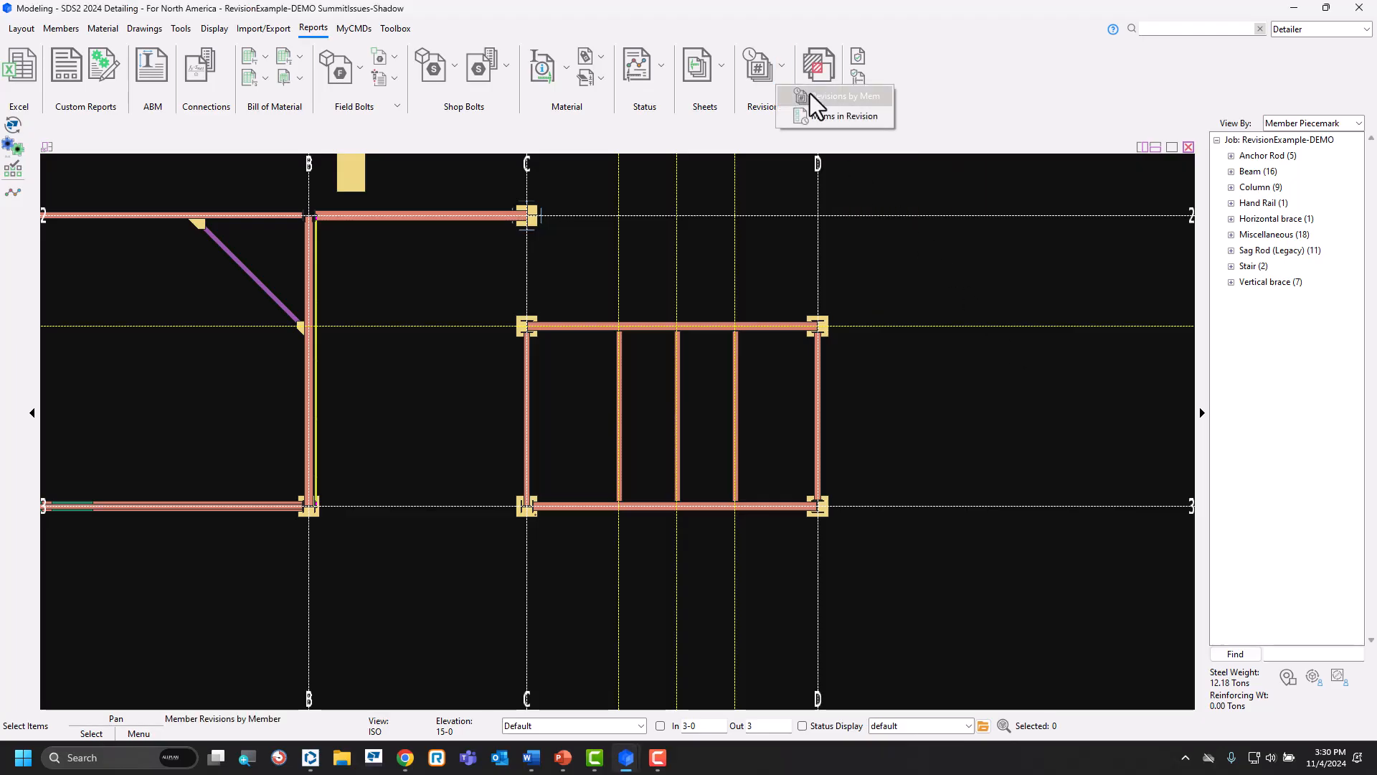
{"action": "left_click", "coordinate": [818, 117]}
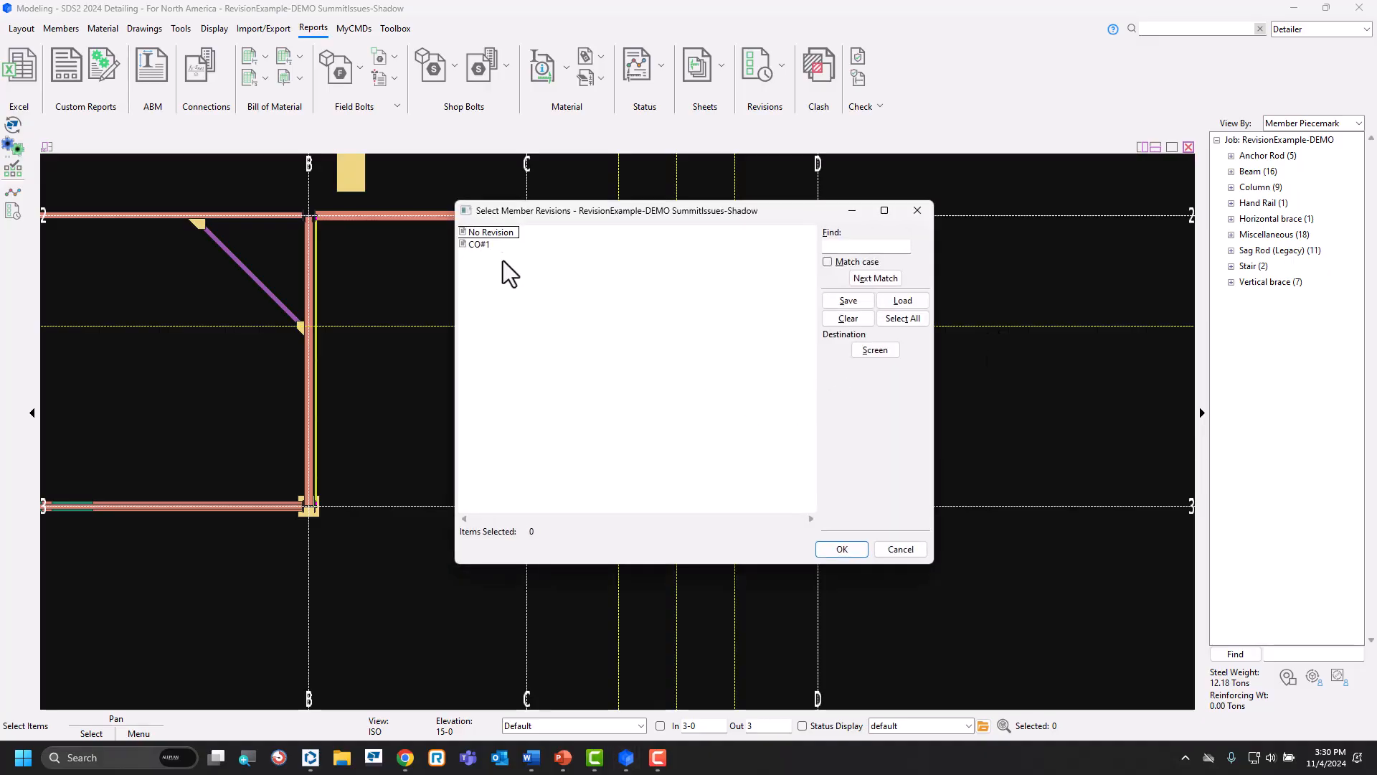
{"action": "left_click", "coordinate": [479, 245]}
{"action": "left_click", "coordinate": [838, 549]}
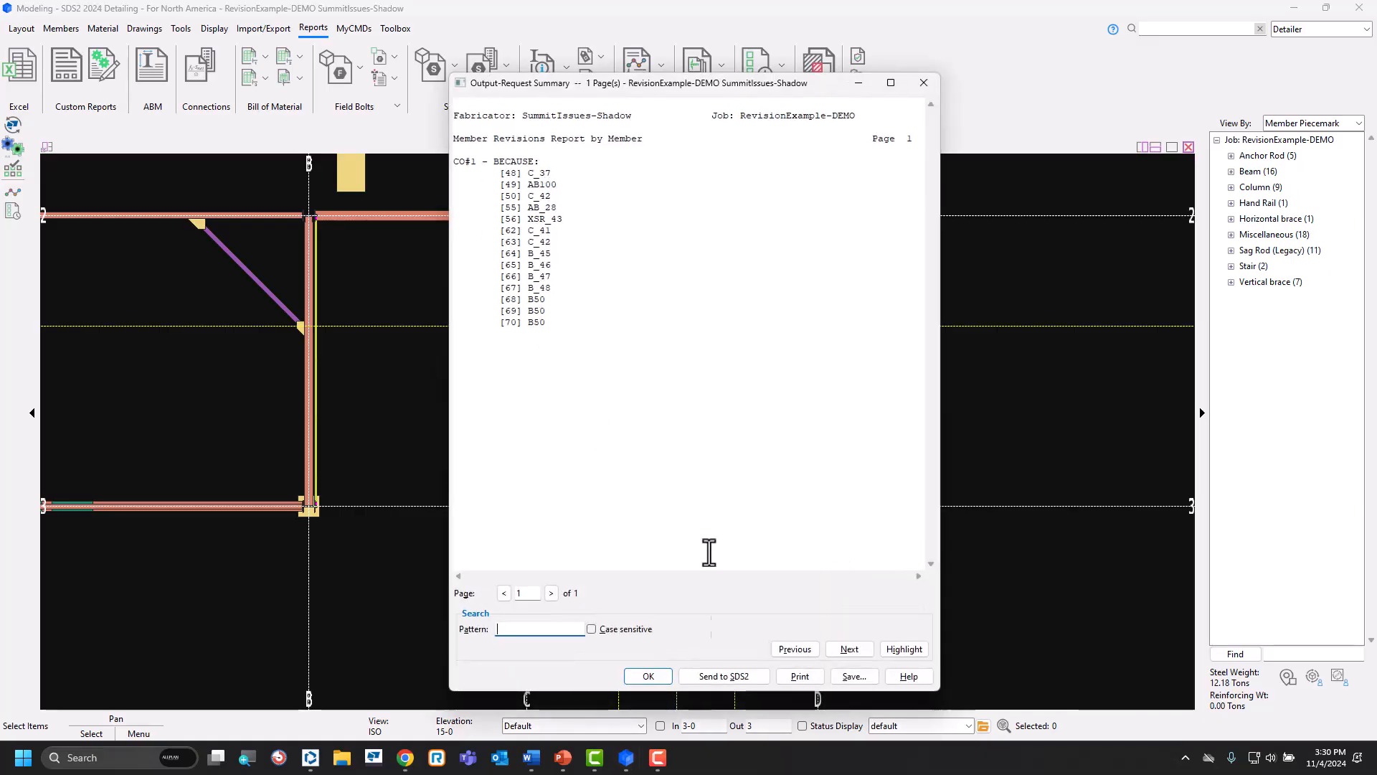
{"action": "left_click", "coordinate": [649, 678]}
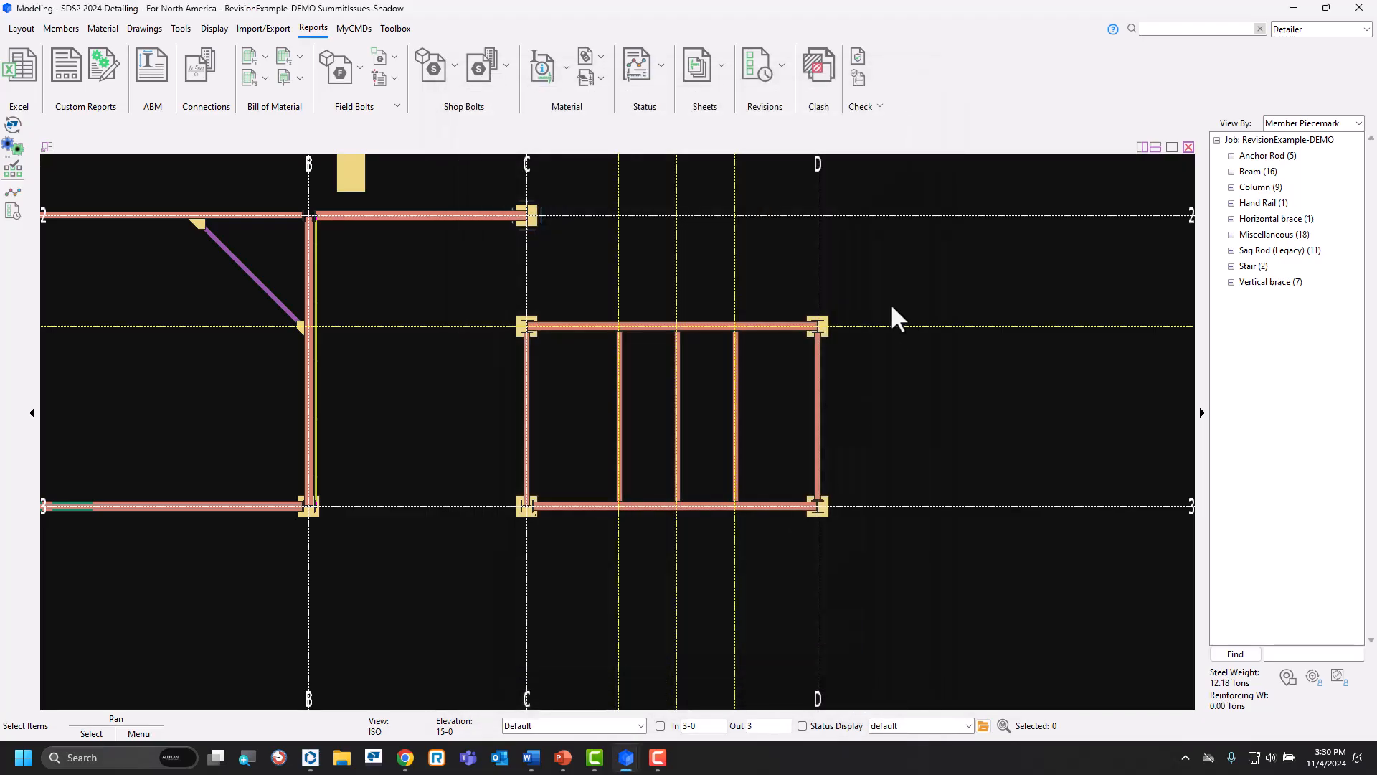
Run the Revisions by Member report for the members in the saved CO#1 list, review it, and close it.
{"action": "left_click", "coordinate": [783, 71]}
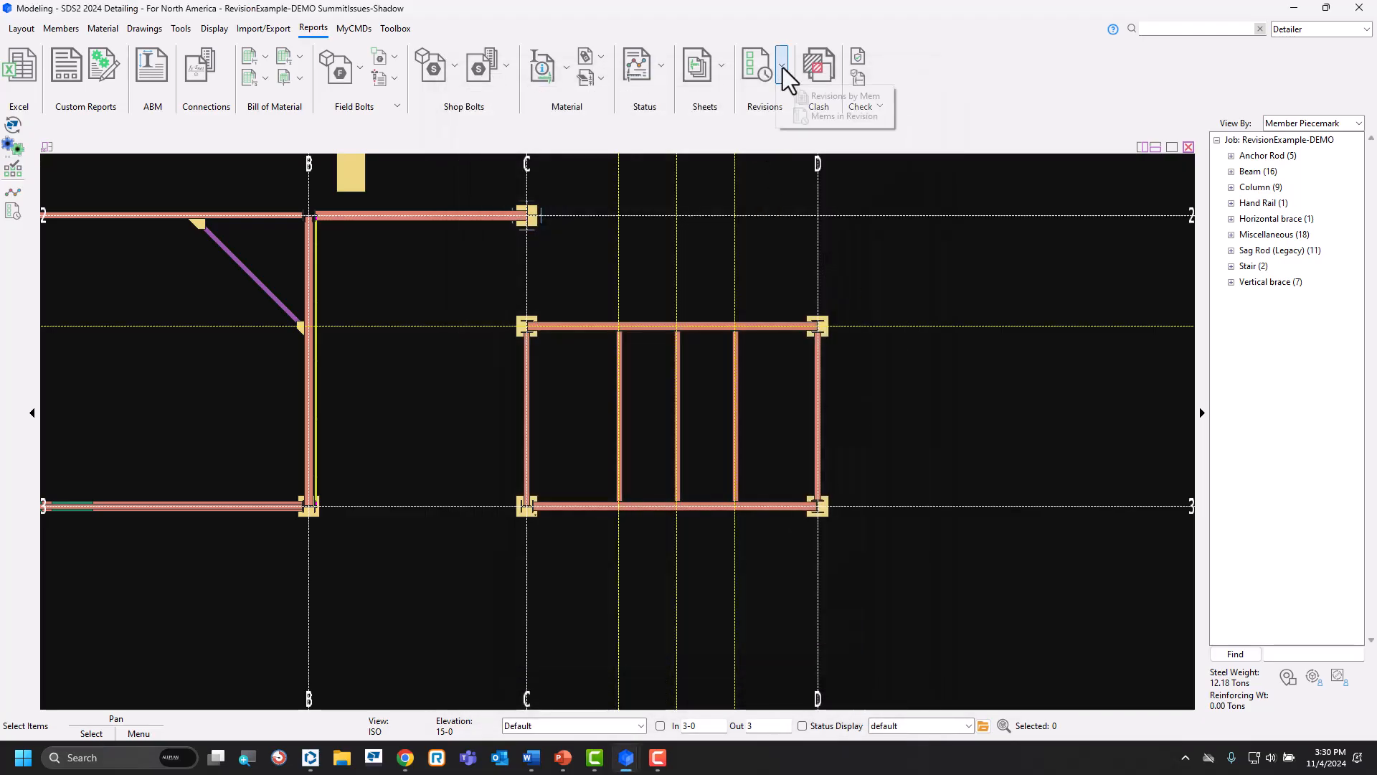
{"action": "left_click", "coordinate": [818, 98]}
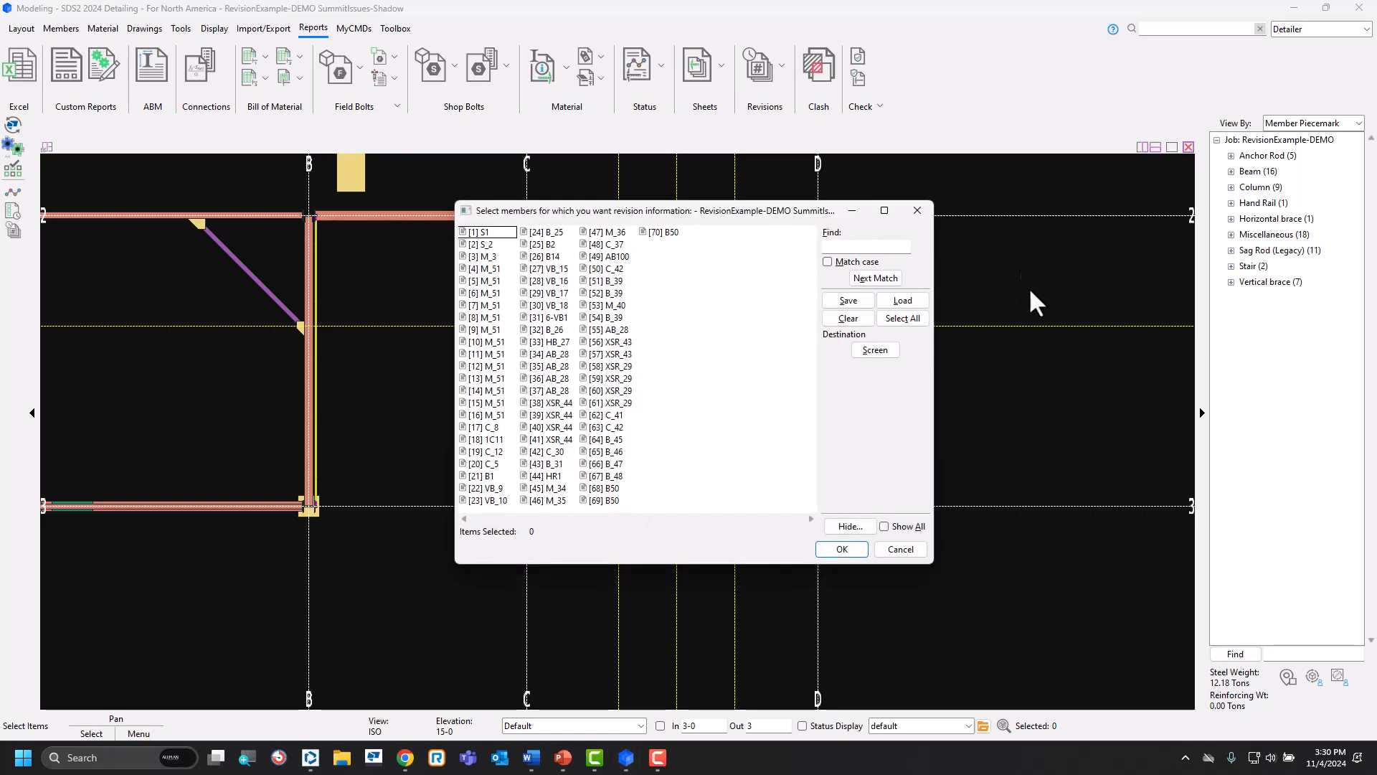
{"action": "left_click", "coordinate": [894, 300]}
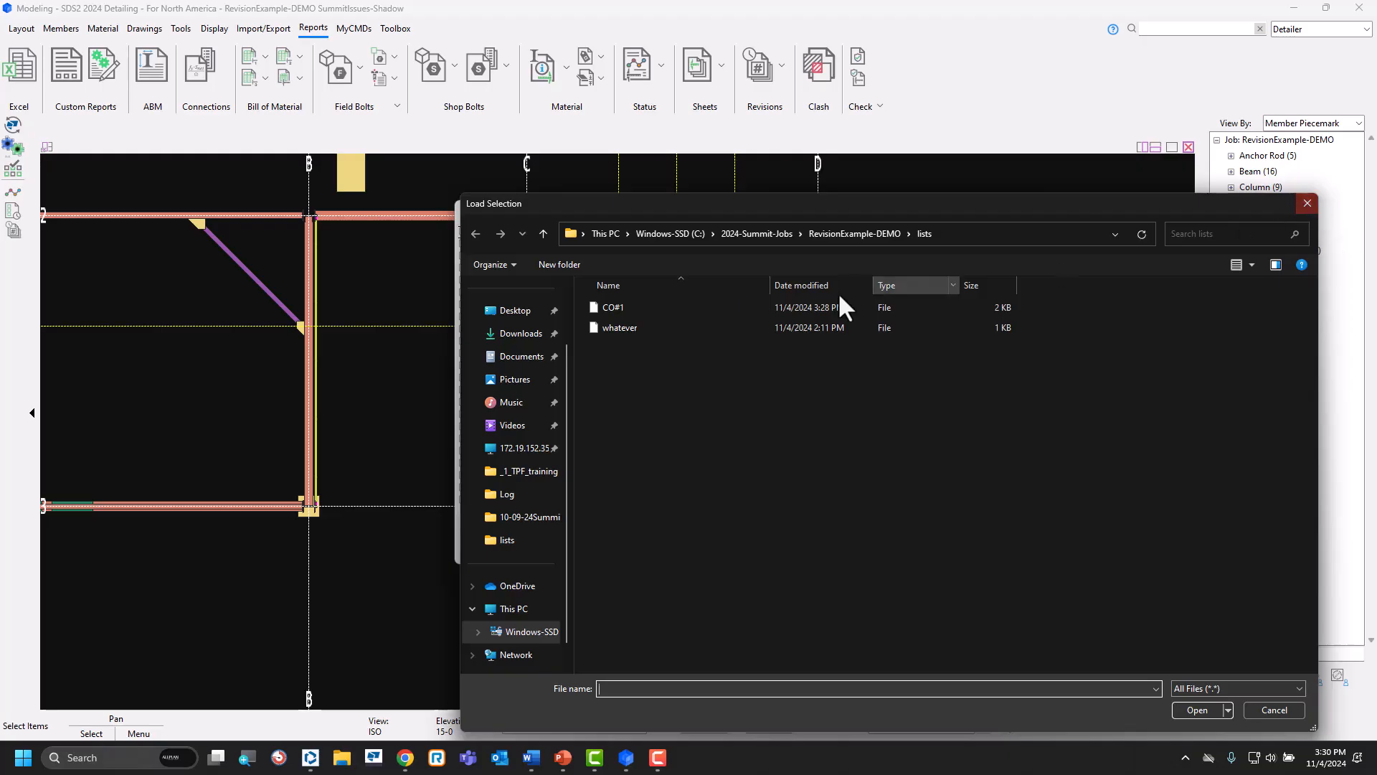
{"action": "left_click", "coordinate": [661, 307]}
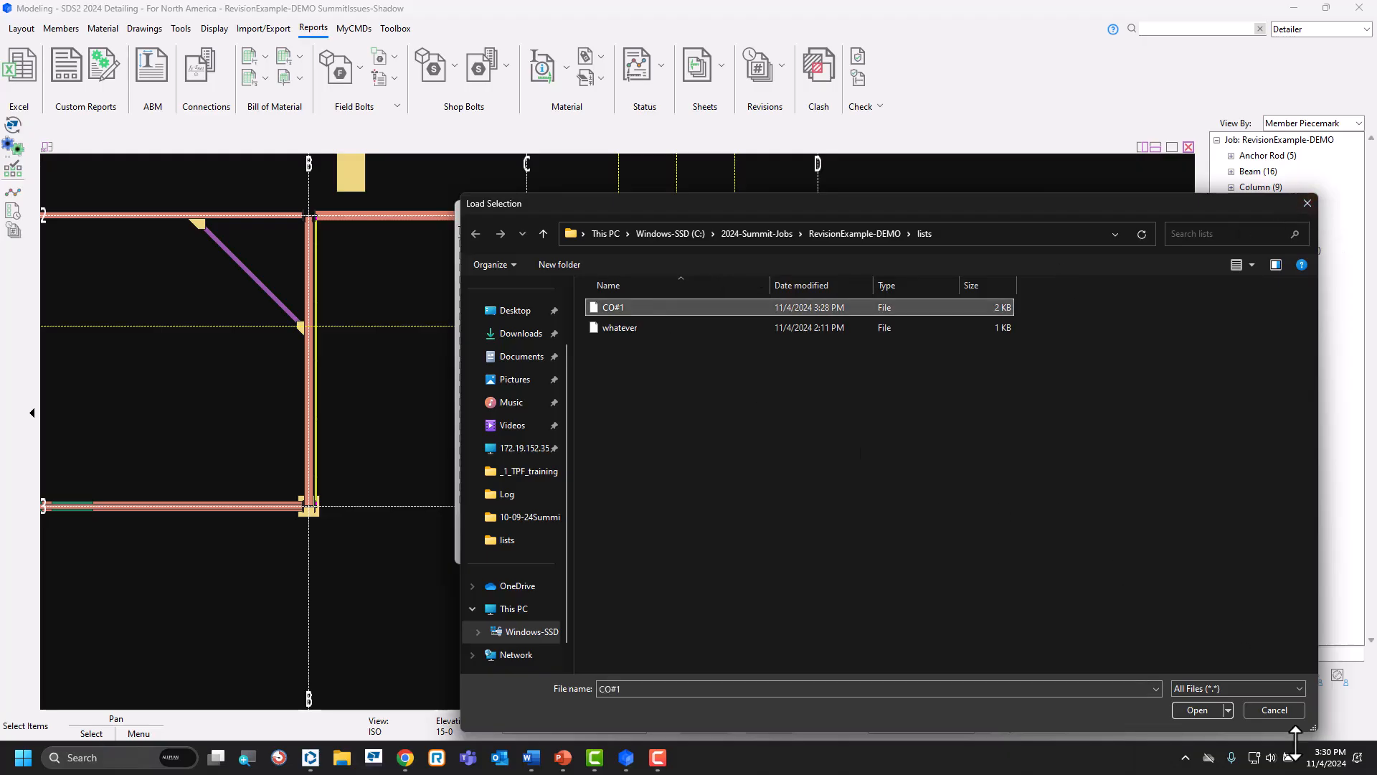
{"action": "left_click", "coordinate": [1193, 711]}
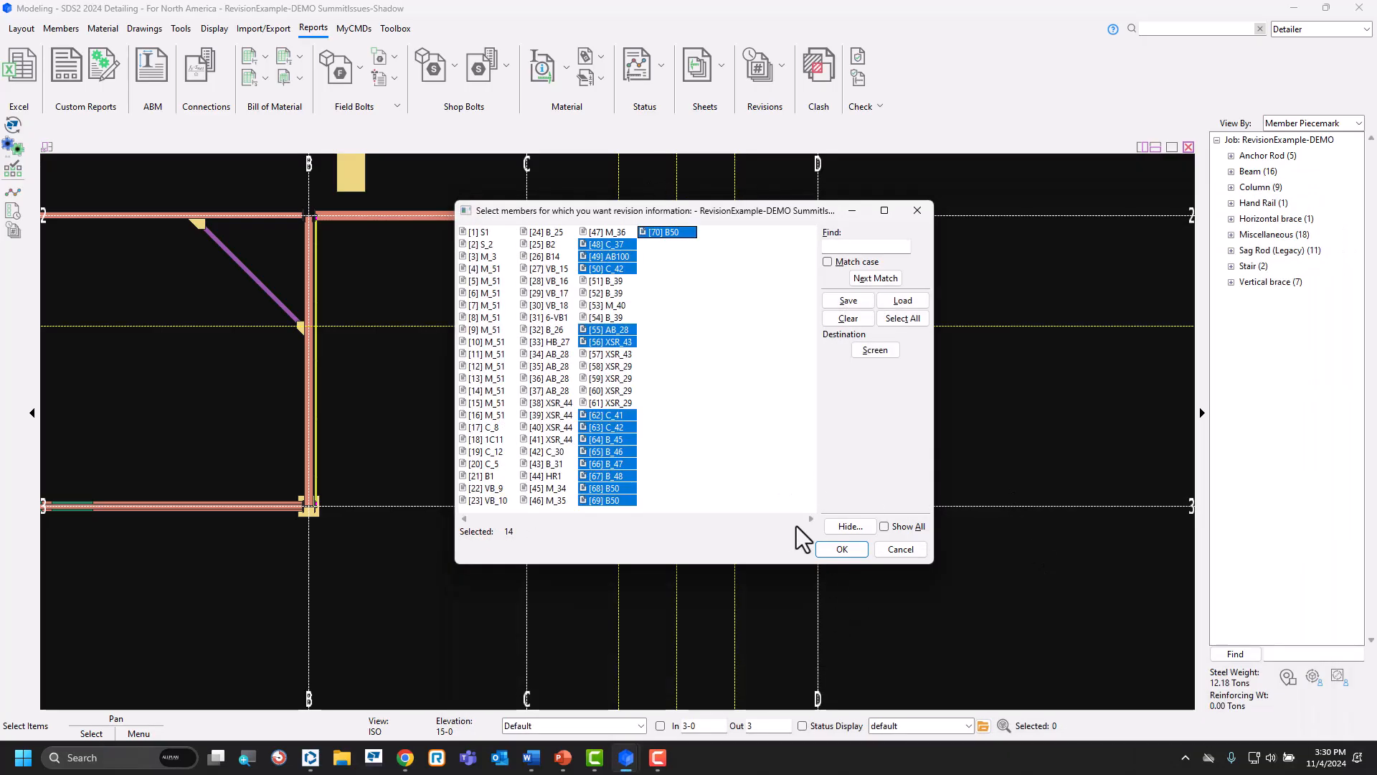
{"action": "left_click", "coordinate": [842, 549]}
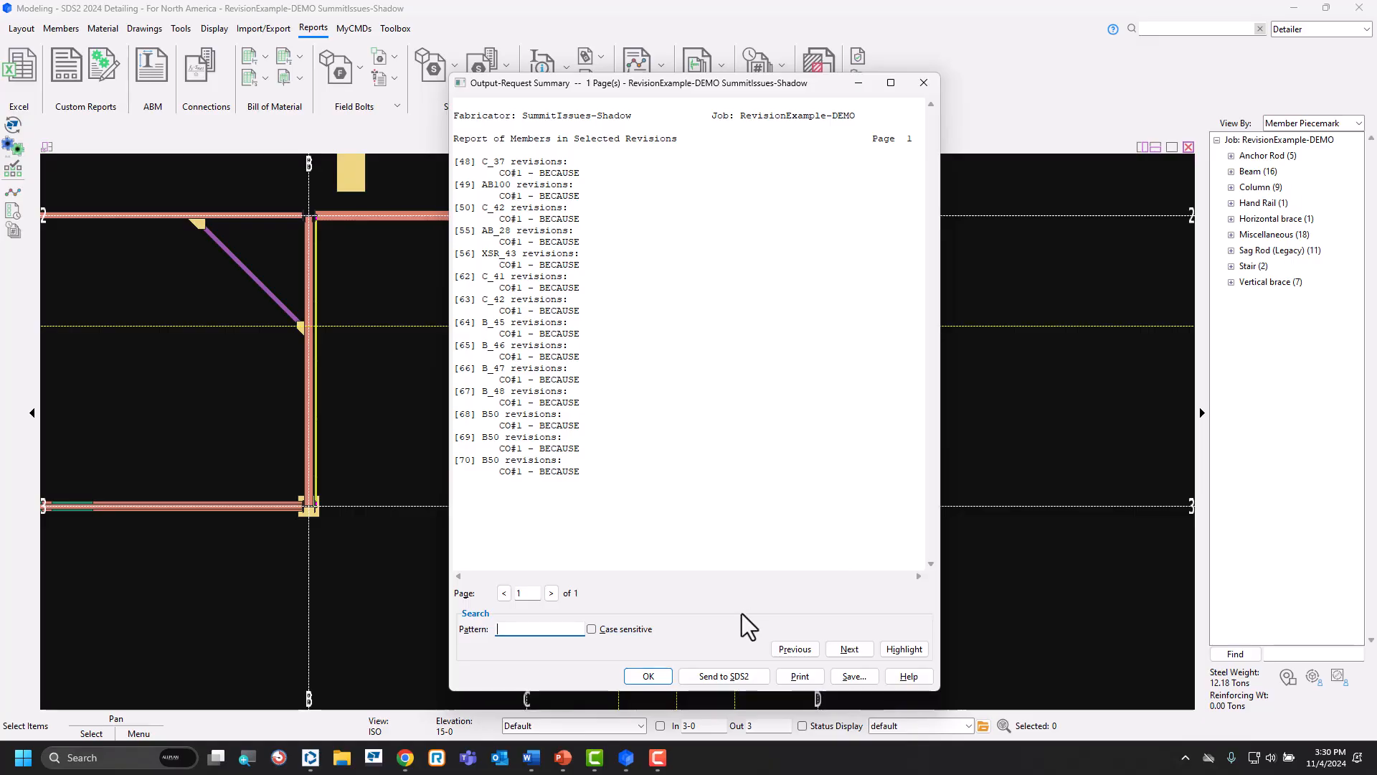
{"action": "left_click", "coordinate": [653, 676]}
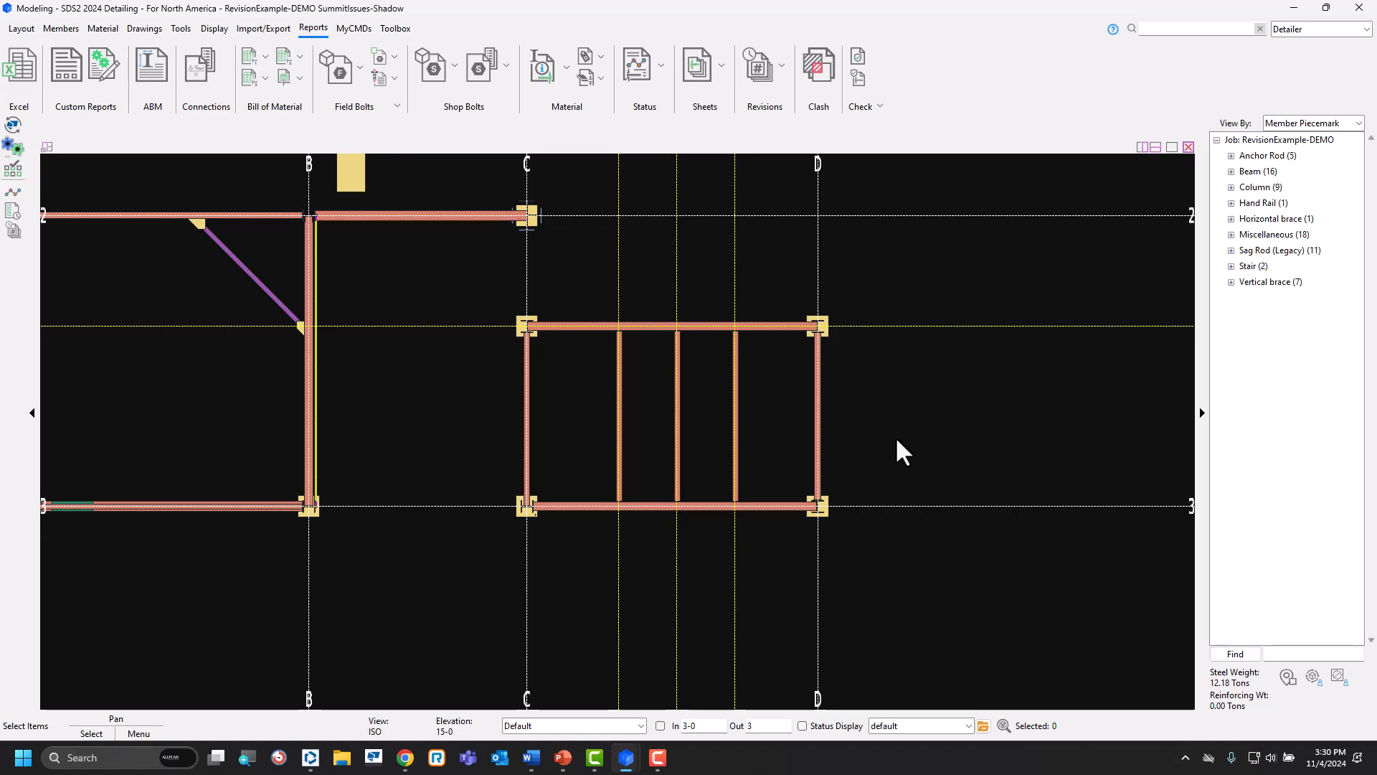
Configure the default status display to color members Magenta when their Revision is from 1 to 1, and view the whole model in 3D.
{"action": "key", "text": "ctrl+s"}
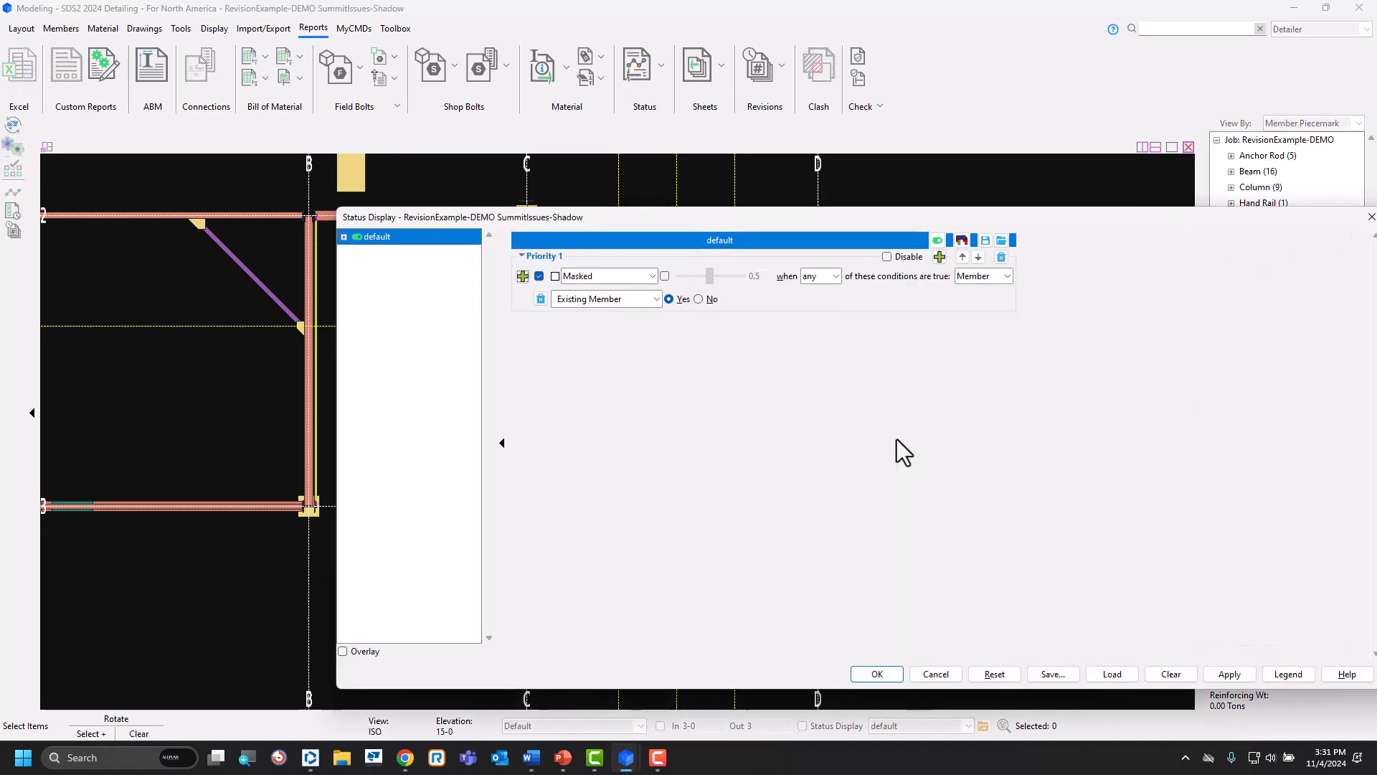
{"action": "left_click", "coordinate": [653, 275]}
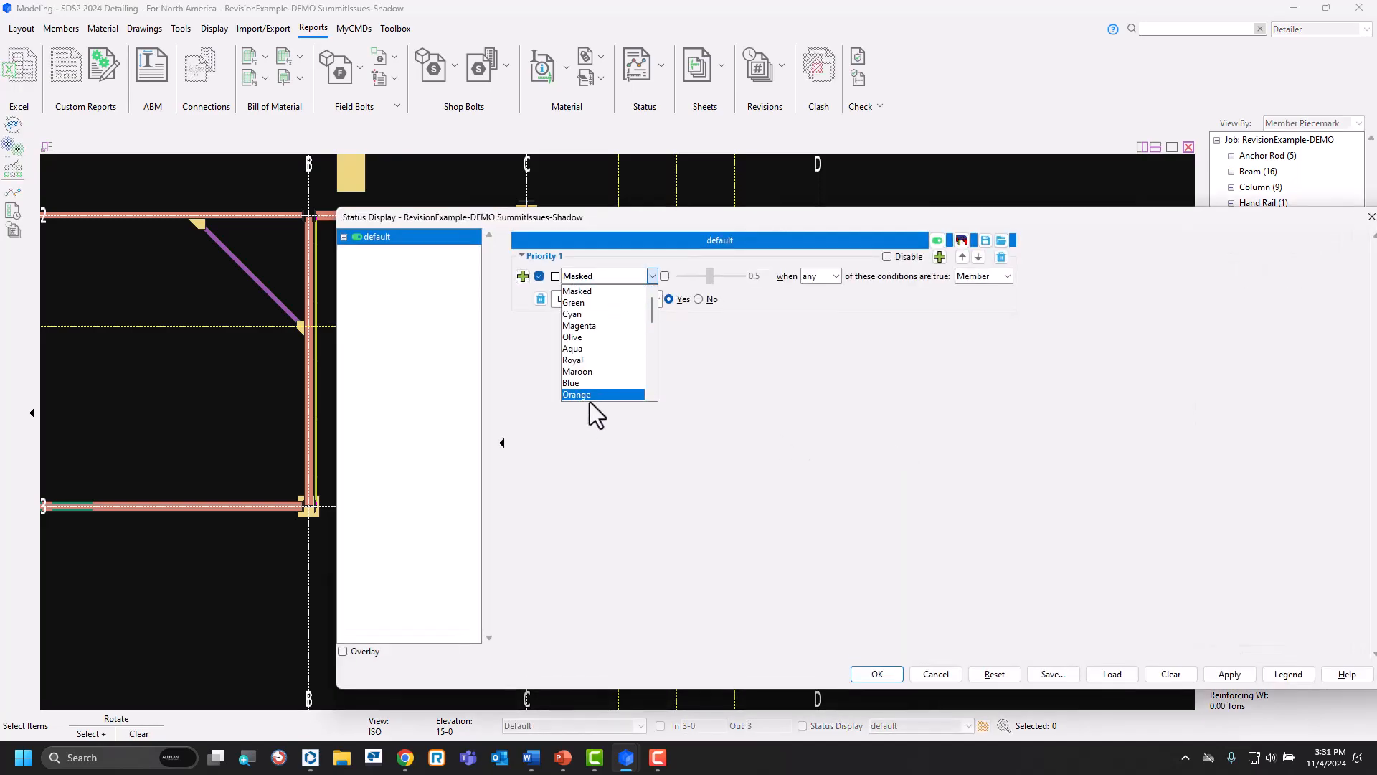
{"action": "left_click", "coordinate": [601, 325]}
{"action": "left_click", "coordinate": [656, 299]}
{"action": "mouse_move", "coordinate": [660, 317]}
{"action": "left_click", "coordinate": [744, 344]}
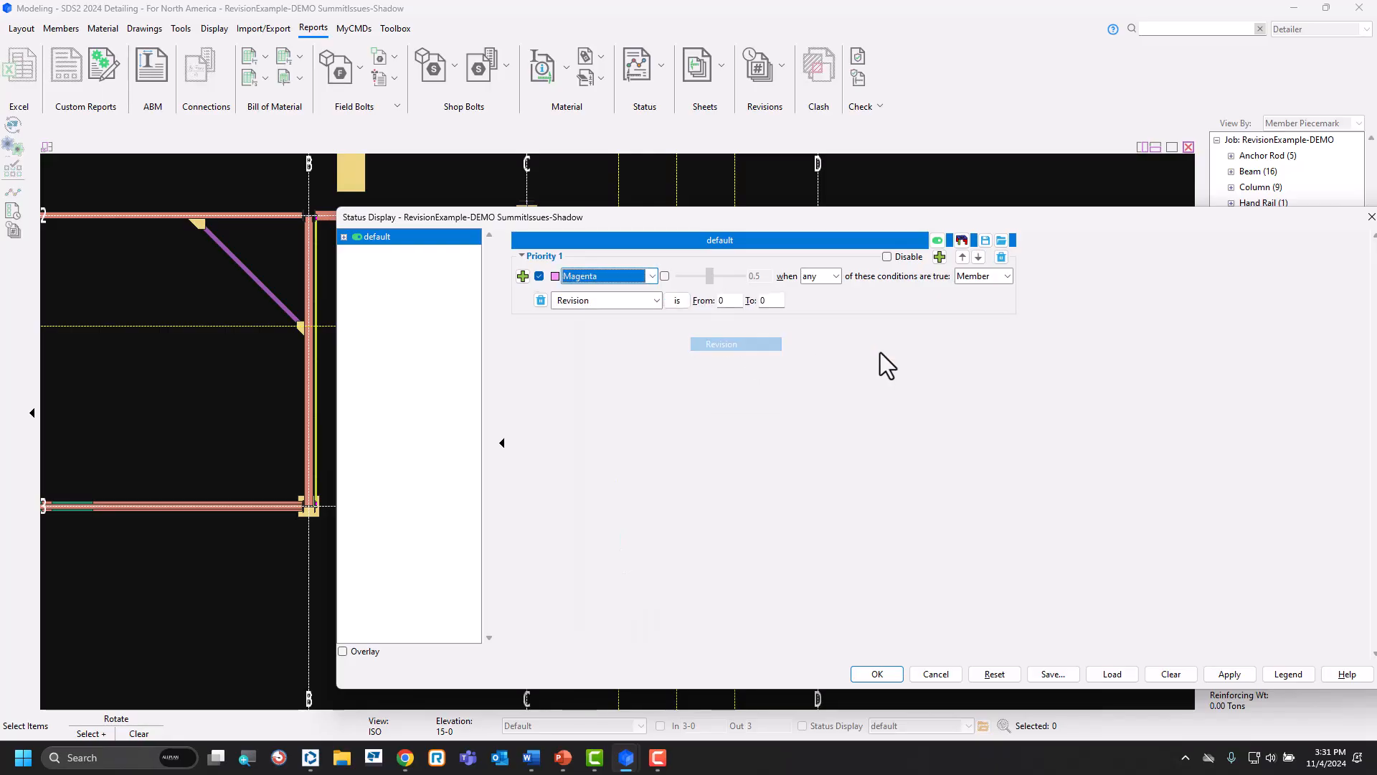
{"action": "double_click", "coordinate": [726, 300]}
{"action": "type", "text": "1"}
{"action": "key", "text": "Tab"}
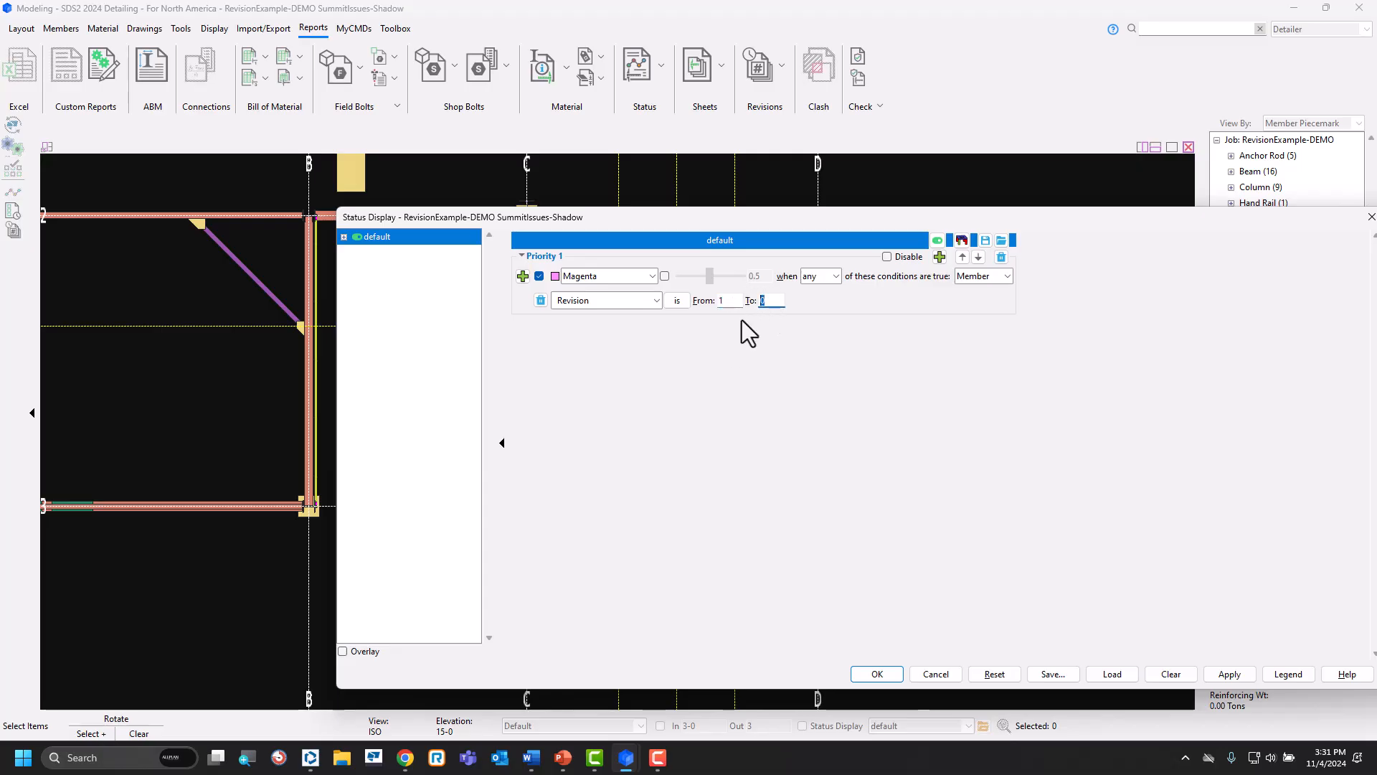
{"action": "type", "text": "1"}
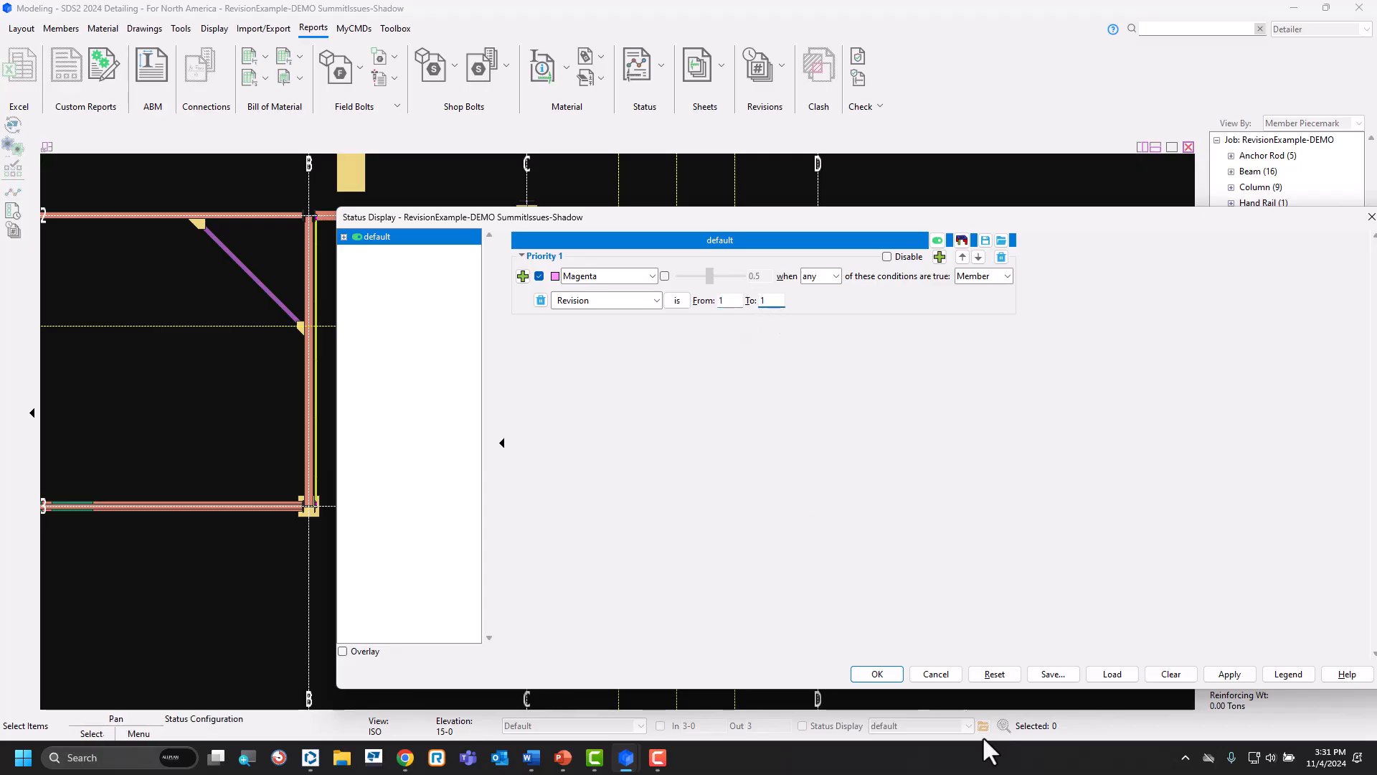
{"action": "left_click", "coordinate": [879, 675]}
{"action": "scroll", "coordinate": [671, 442], "scroll_direction": "down", "scroll_amount": 3}
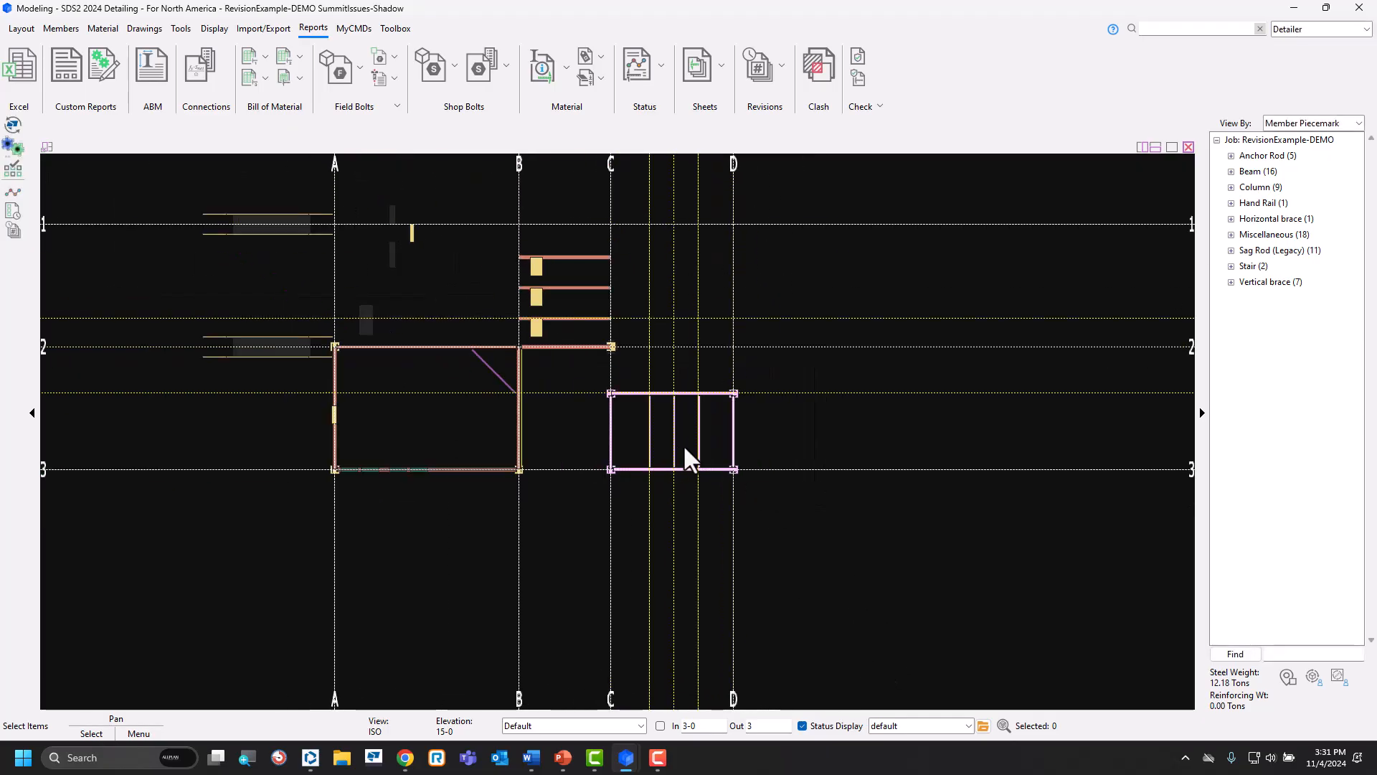
{"action": "middle_click_drag", "start_coordinate": [683, 449], "coordinate": [538, 295], "text": "shift"}
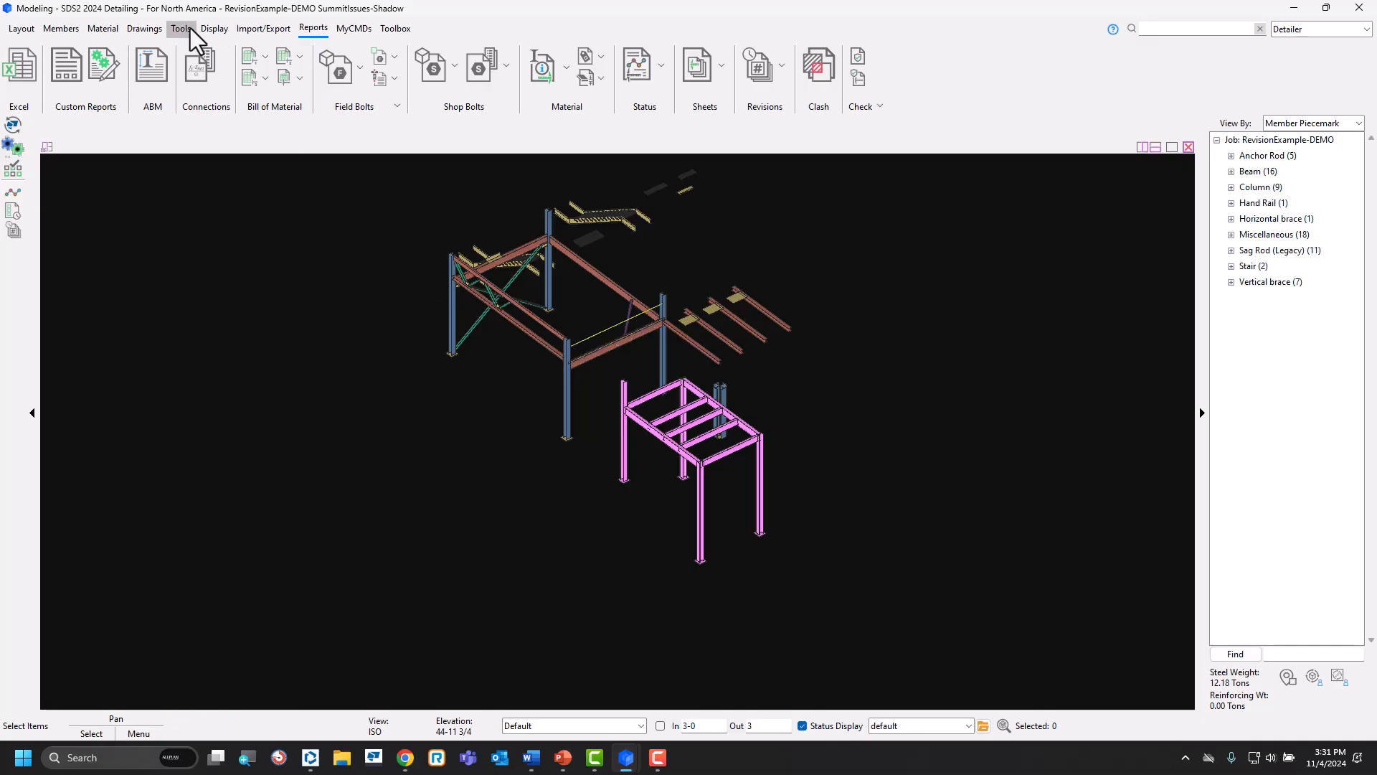
Create an RFI that includes every member in the model, with the rotation point near the middle of the structure.
{"action": "left_click", "coordinate": [264, 31]}
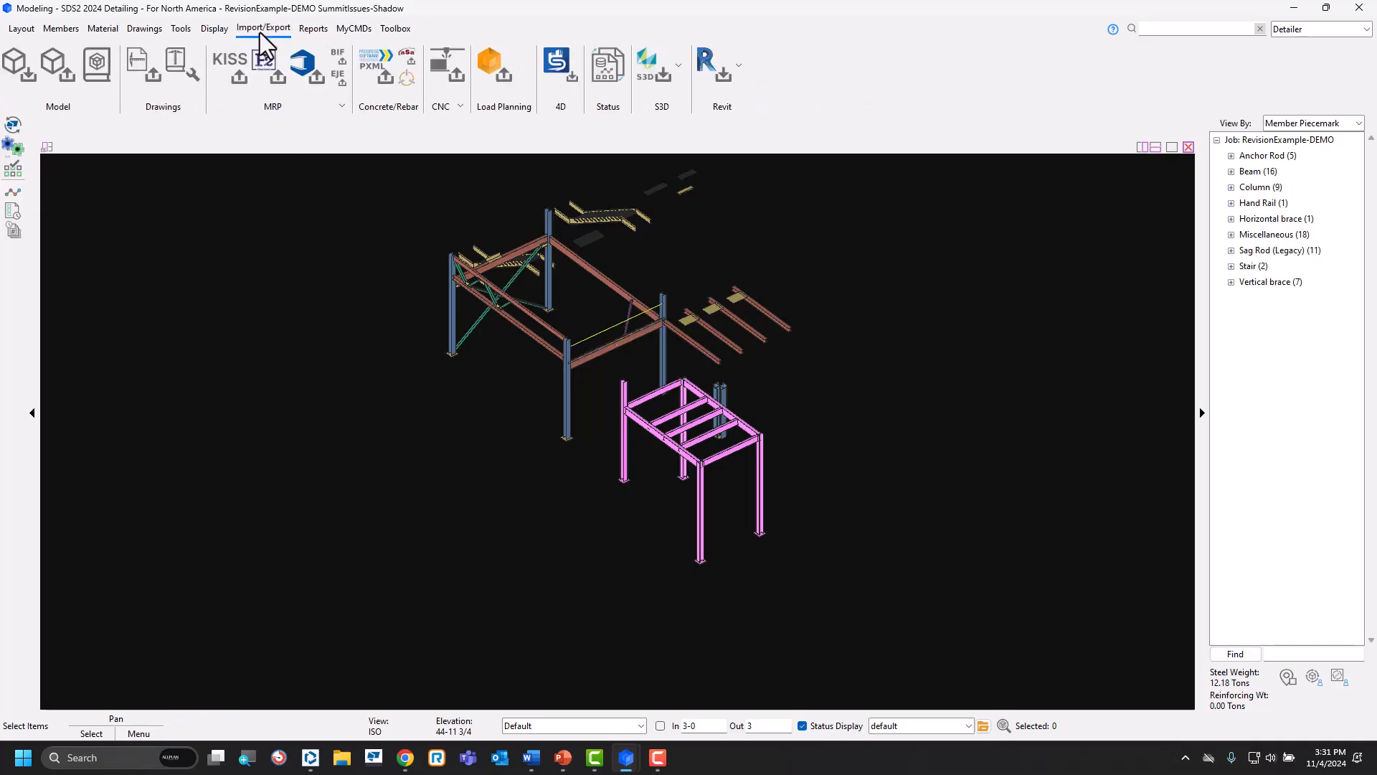
{"action": "left_click", "coordinate": [183, 29]}
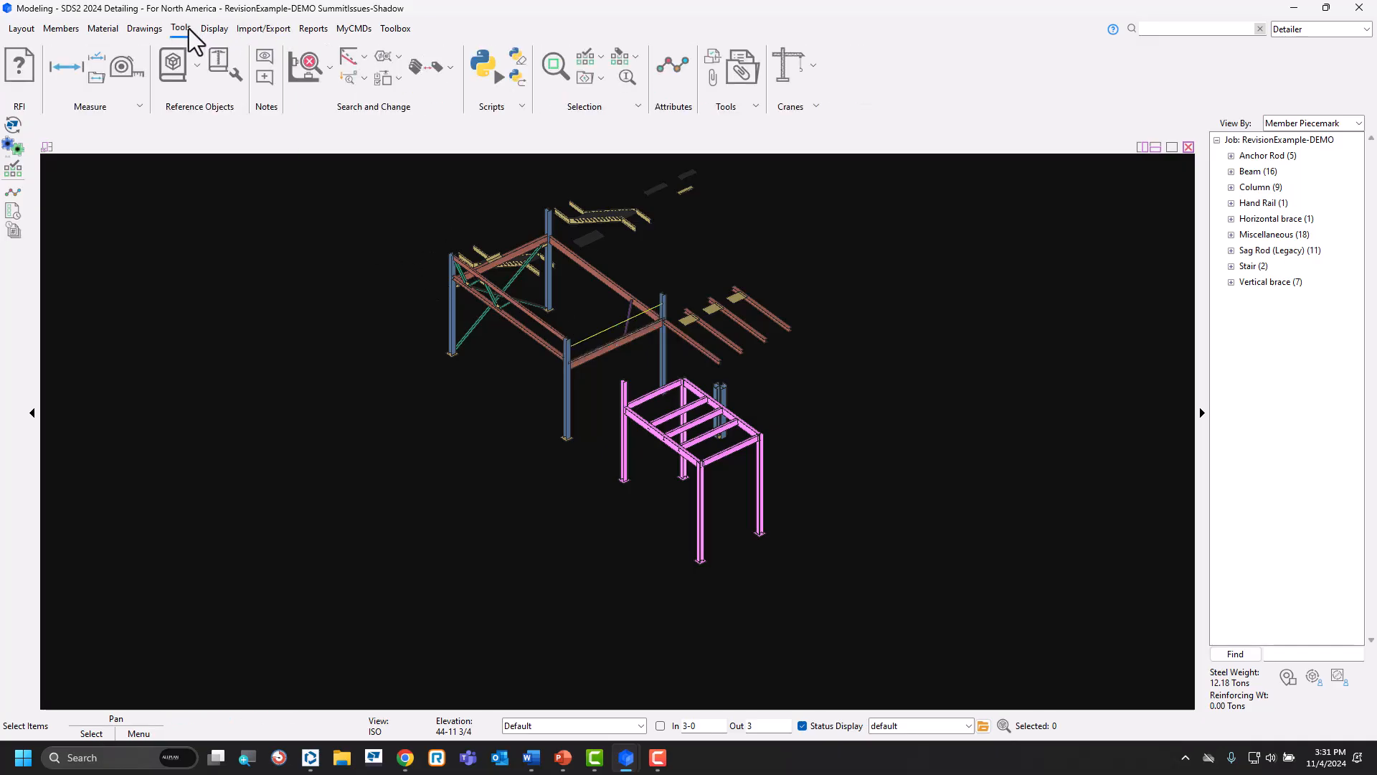
{"action": "left_click", "coordinate": [19, 66]}
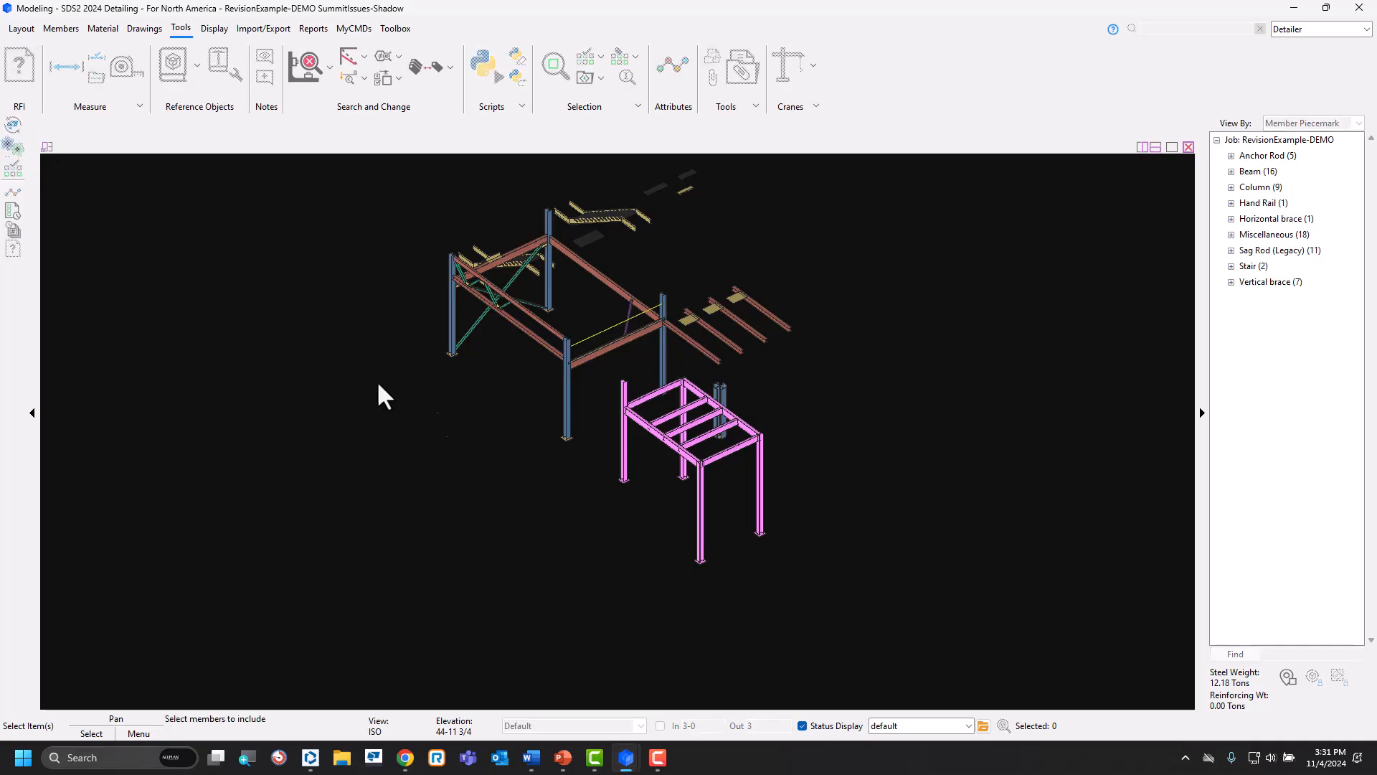
{"action": "scroll", "coordinate": [571, 514], "scroll_direction": "down", "scroll_amount": 2}
{"action": "left_click_drag", "start_coordinate": [835, 243], "coordinate": [396, 574]}
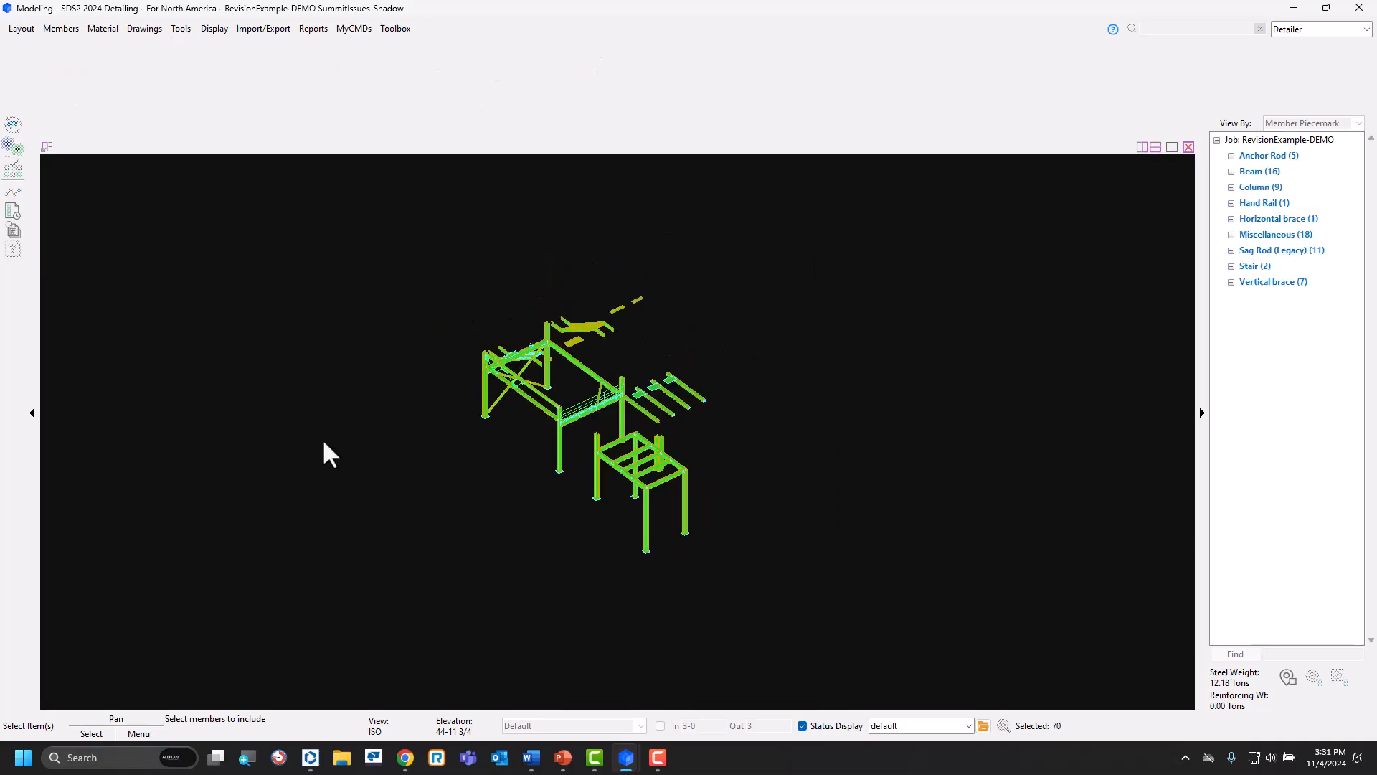
{"action": "right_click", "coordinate": [312, 413]}
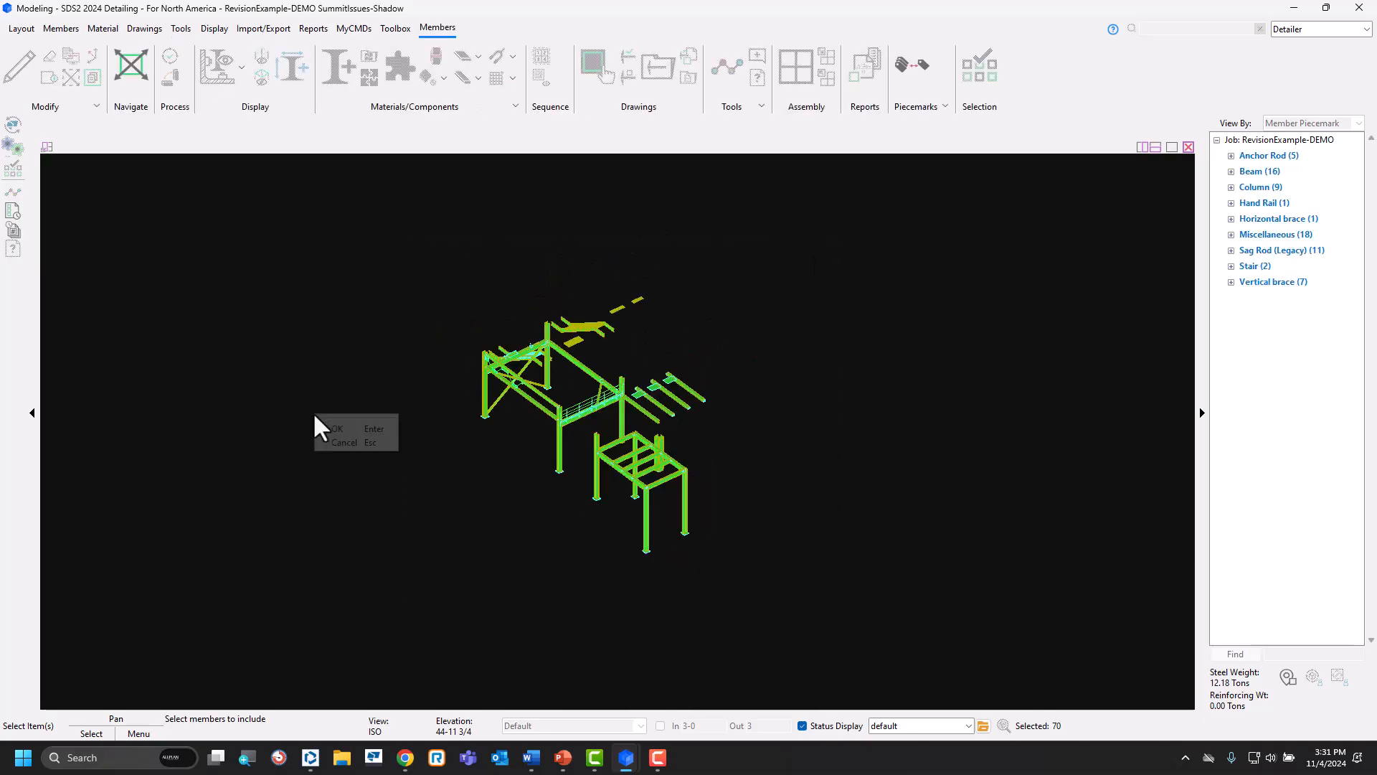
{"action": "left_click", "coordinate": [354, 428]}
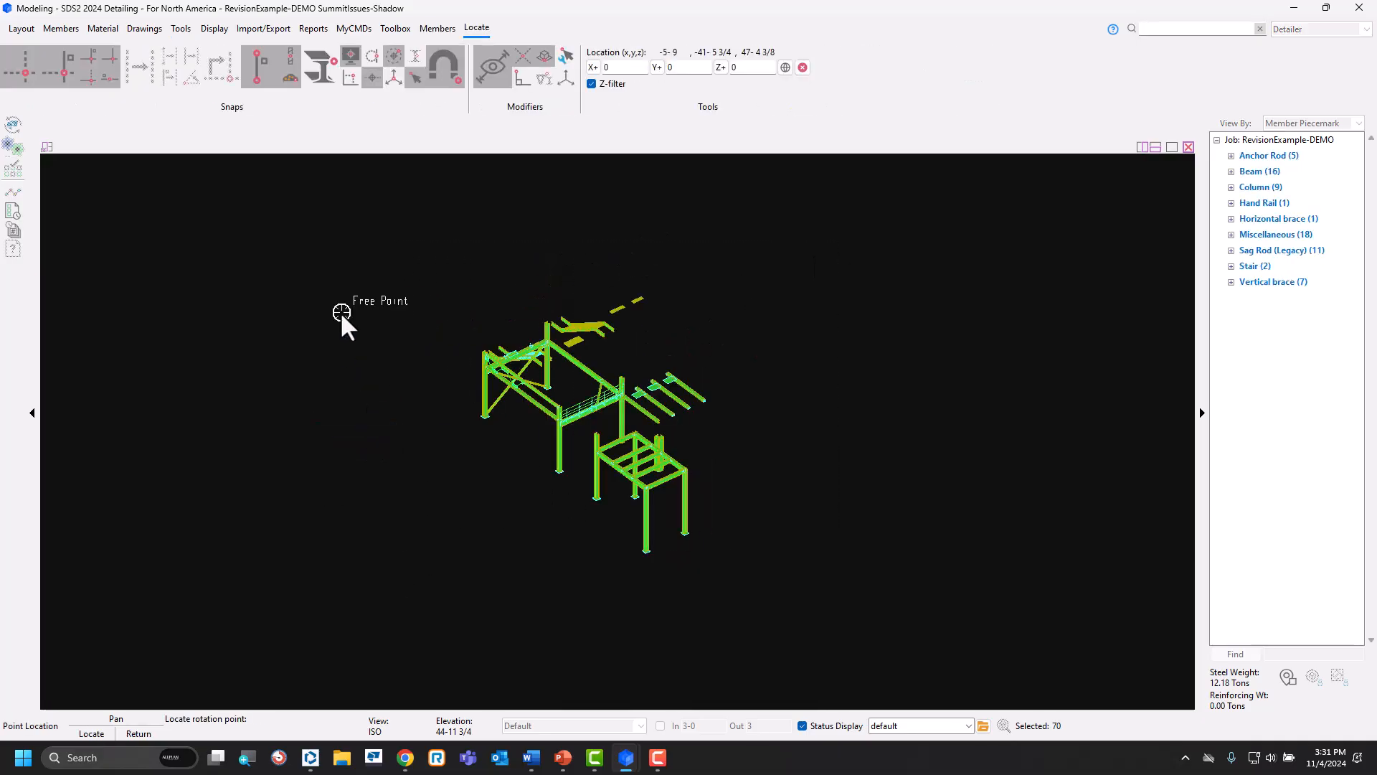
{"action": "left_click", "coordinate": [588, 416]}
Save the RFI to the desktop as RFI.pdf, replacing the existing file, and decline to open it from SDS2.
{"action": "left_click", "coordinate": [853, 661]}
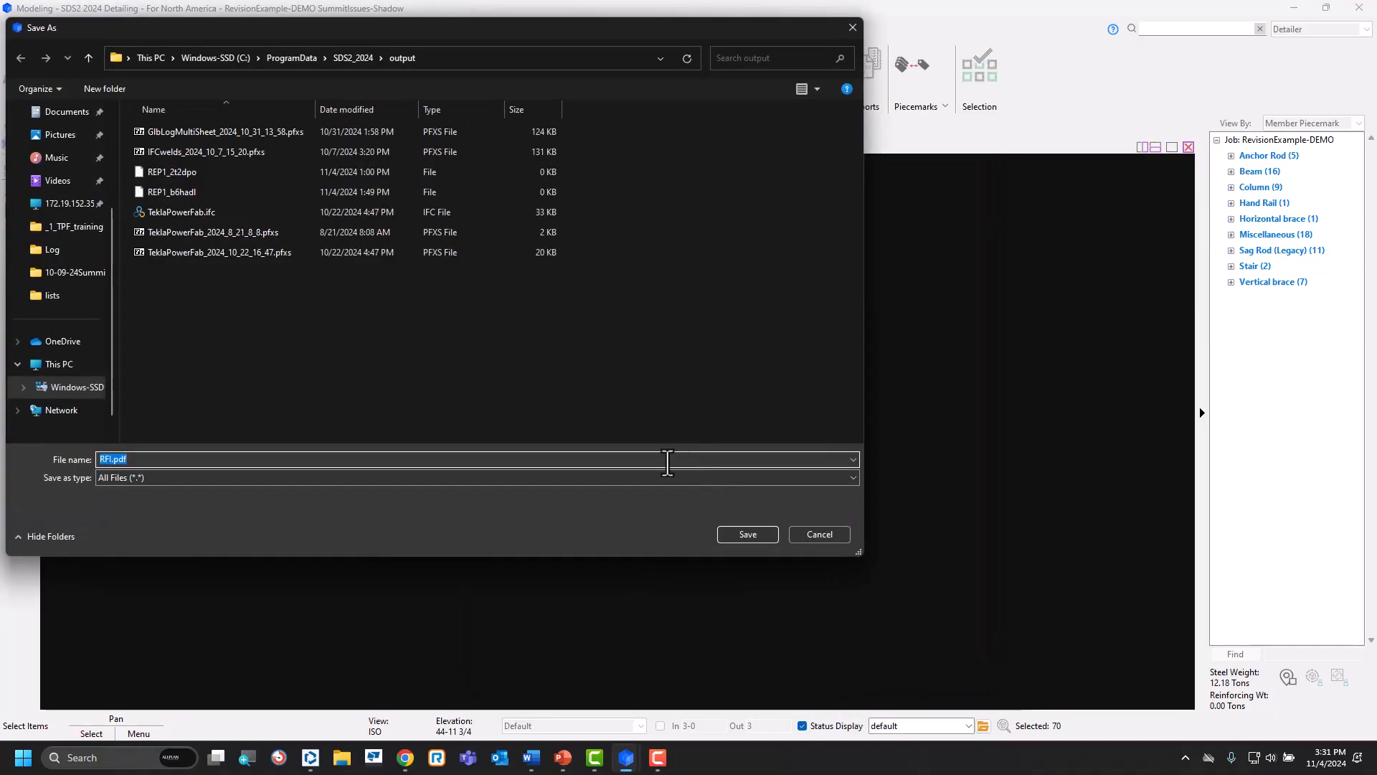
{"action": "scroll", "coordinate": [58, 323], "scroll_direction": "up", "scroll_amount": 3}
{"action": "left_click", "coordinate": [71, 209]}
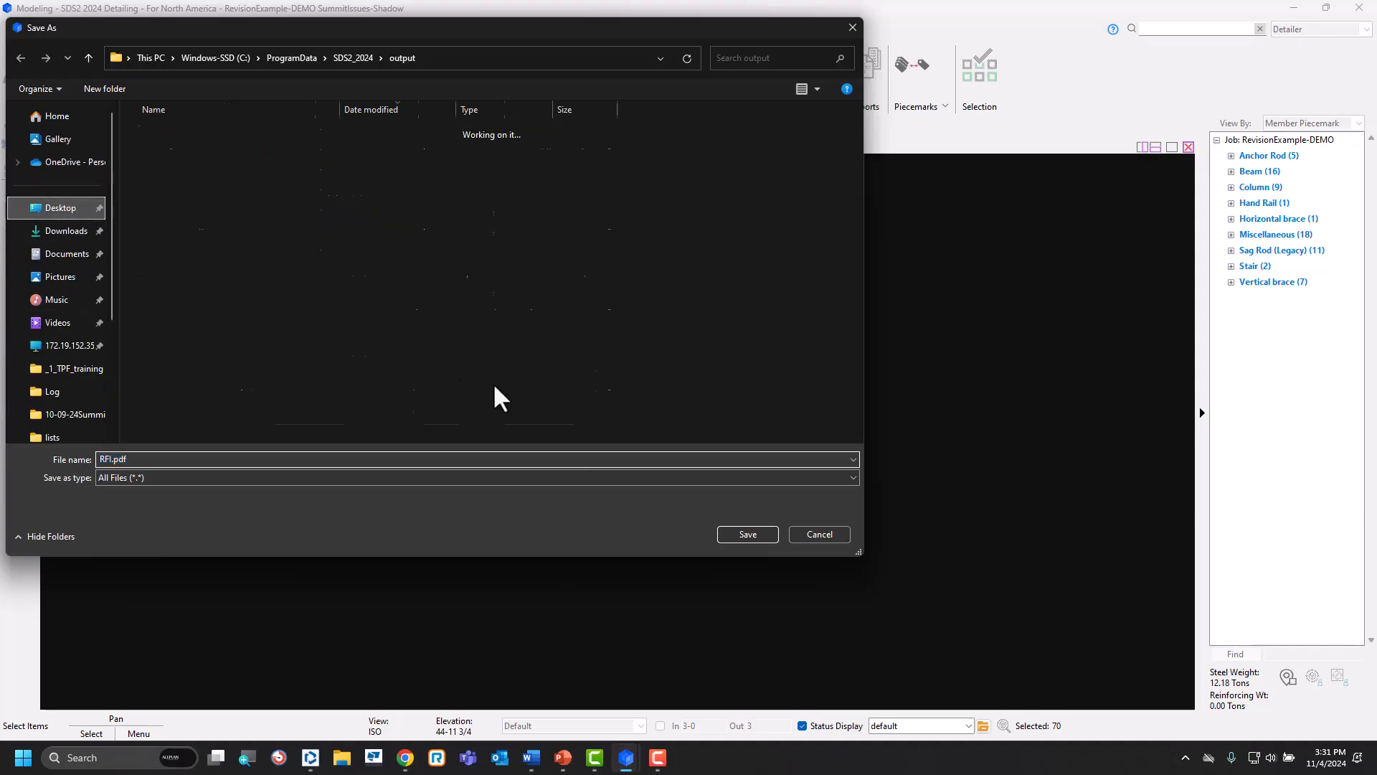
{"action": "left_click", "coordinate": [743, 532]}
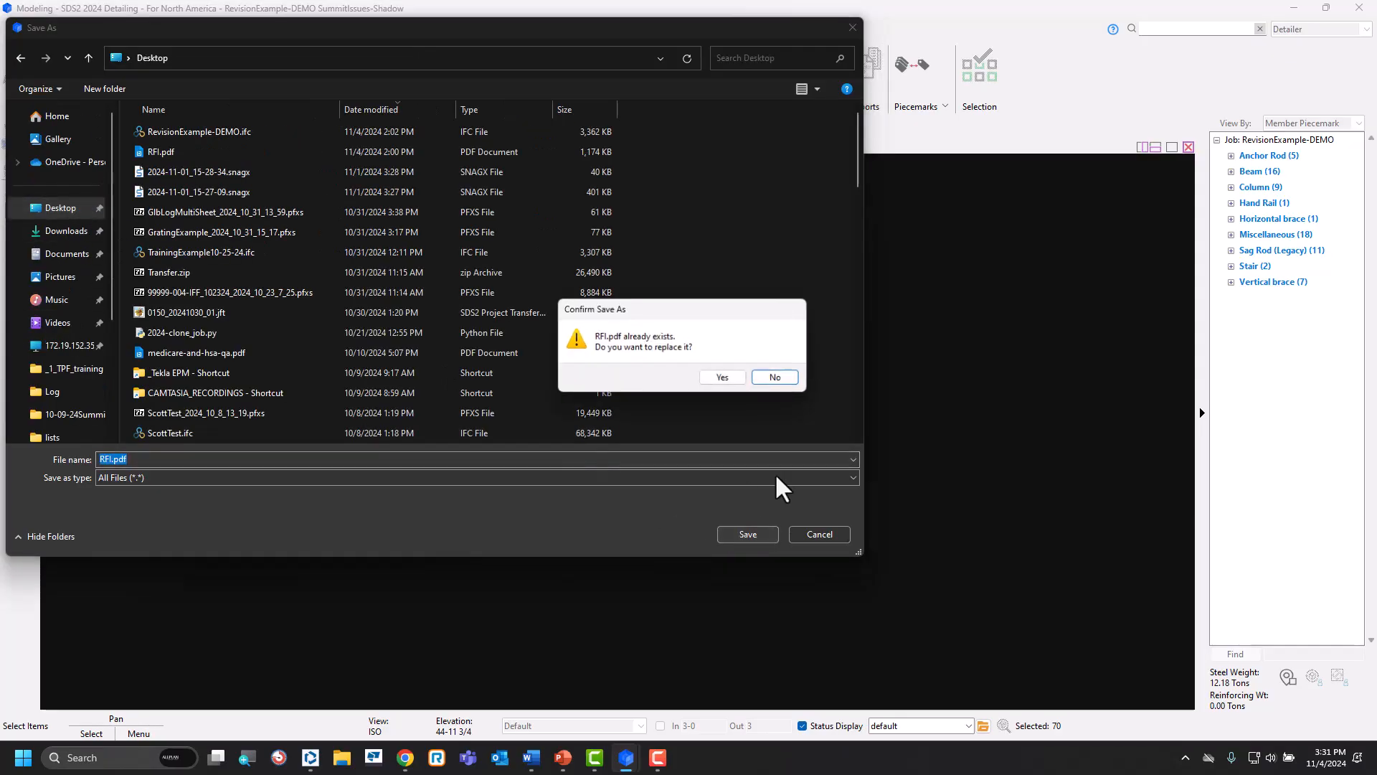
{"action": "left_click", "coordinate": [717, 376]}
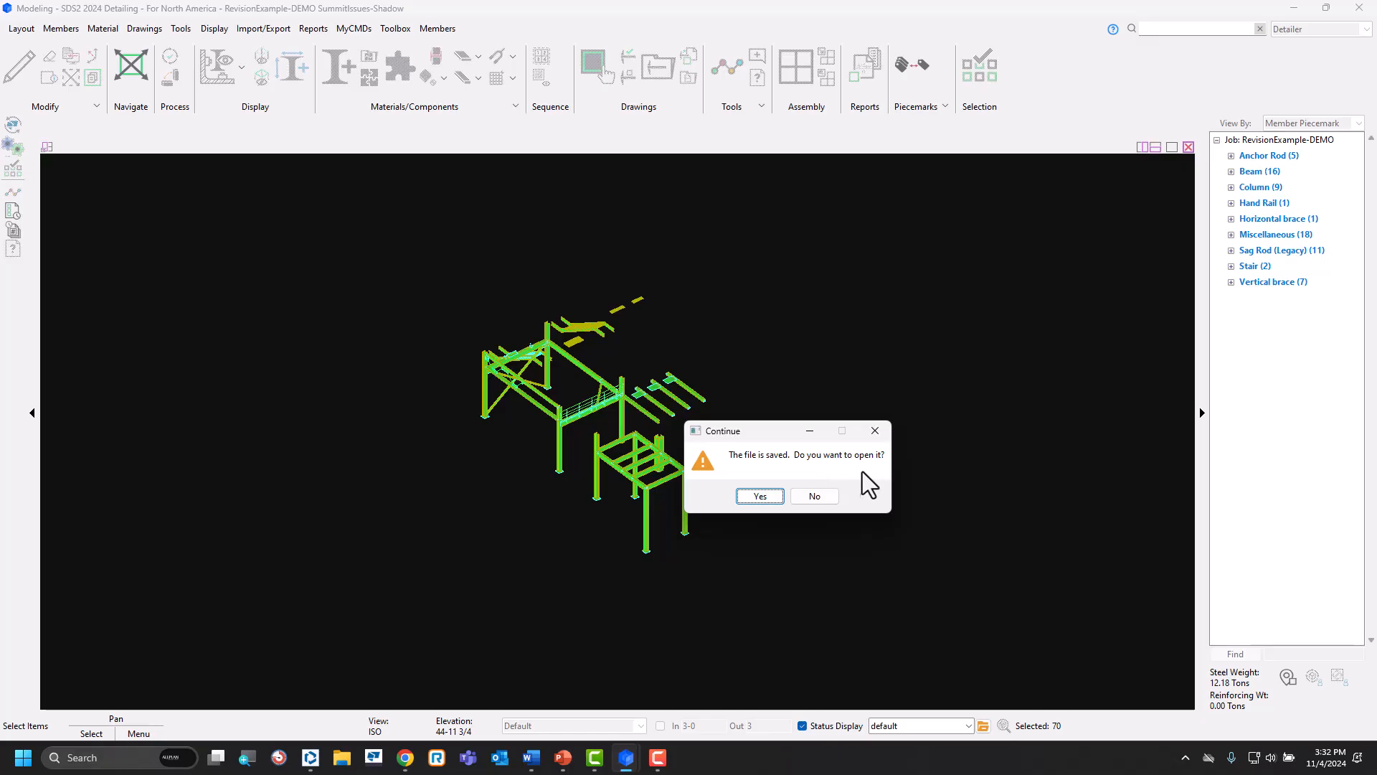
{"action": "left_click", "coordinate": [815, 497]}
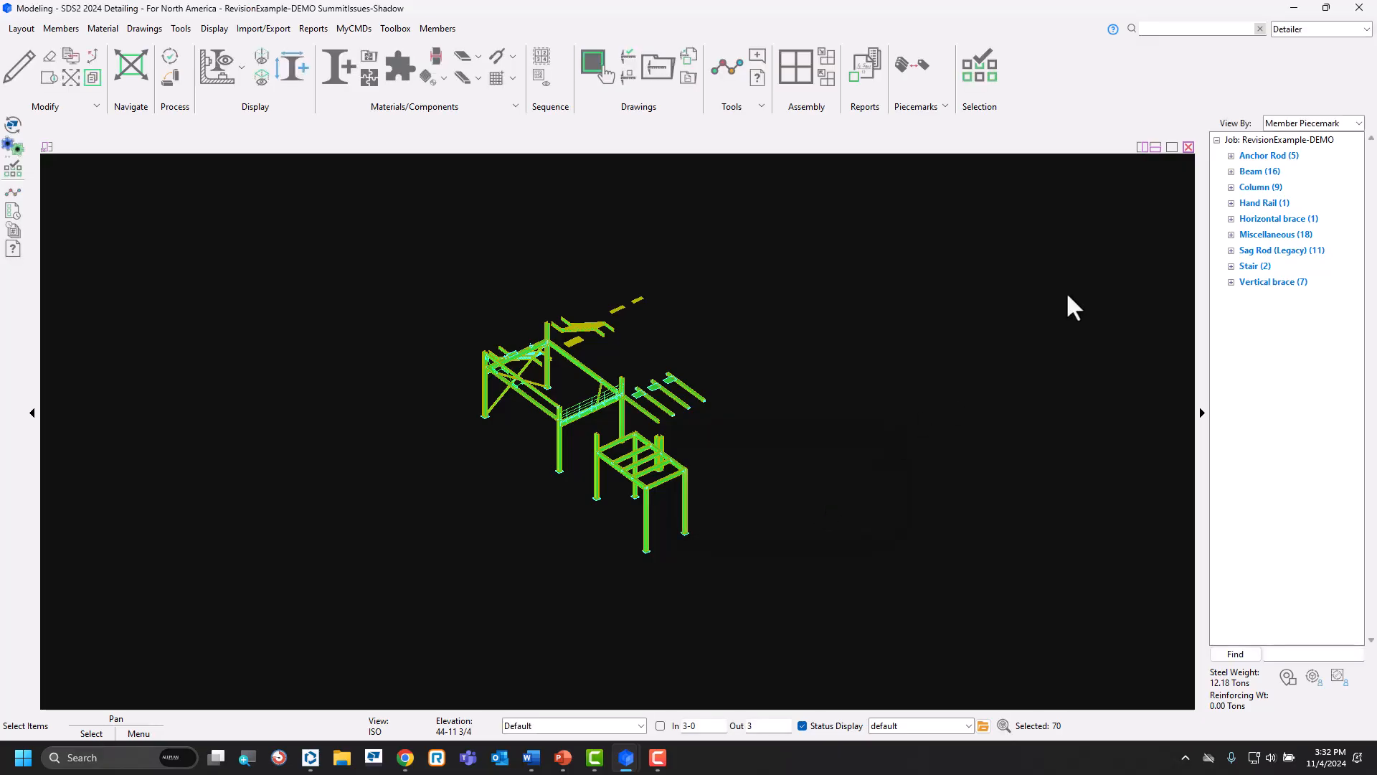
Minimize the open windows, open the exported RFI.pdf from the desktop in Revu, and fit the whole 3D model in view.
{"action": "left_click", "coordinate": [1294, 8]}
{"action": "left_click", "coordinate": [1302, 10]}
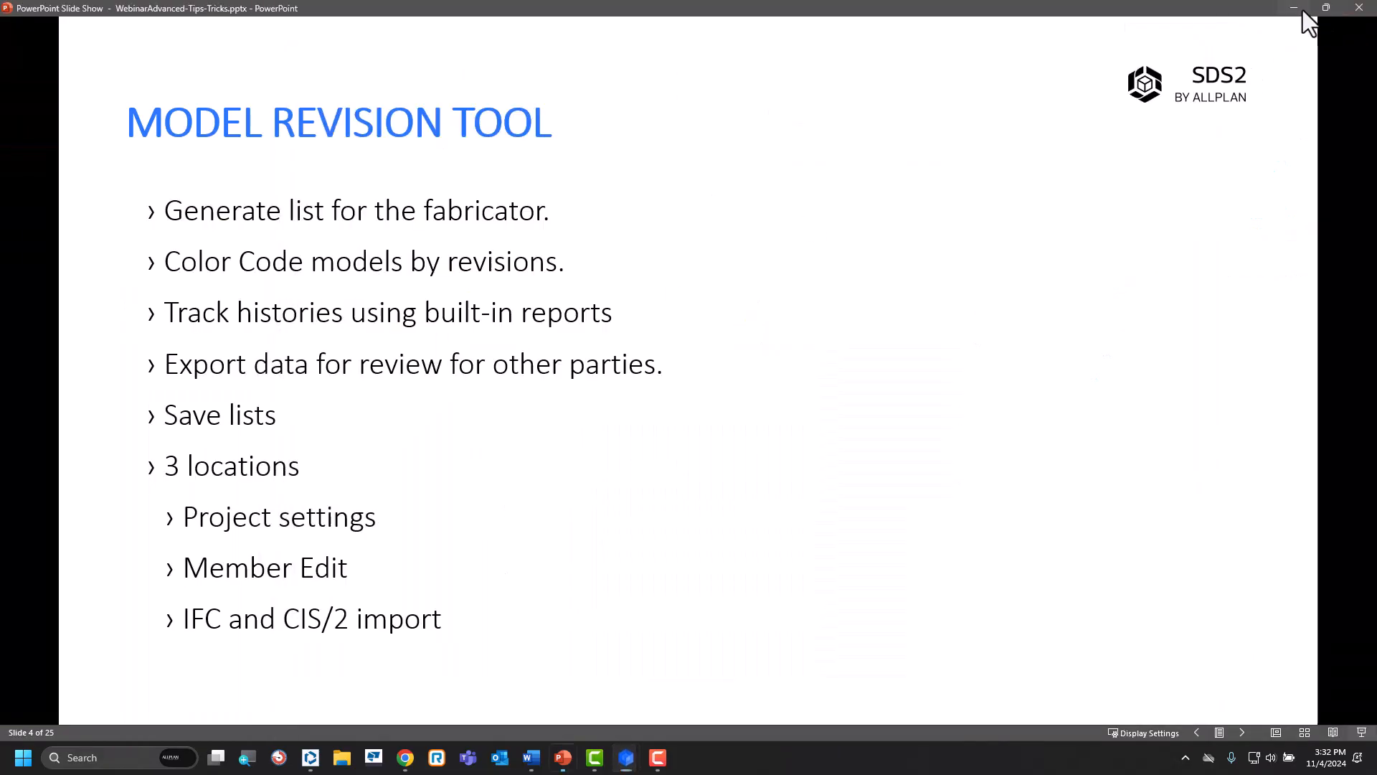
{"action": "left_click", "coordinate": [1297, 9]}
{"action": "left_click", "coordinate": [1111, 67]}
{"action": "double_click", "coordinate": [132, 610]}
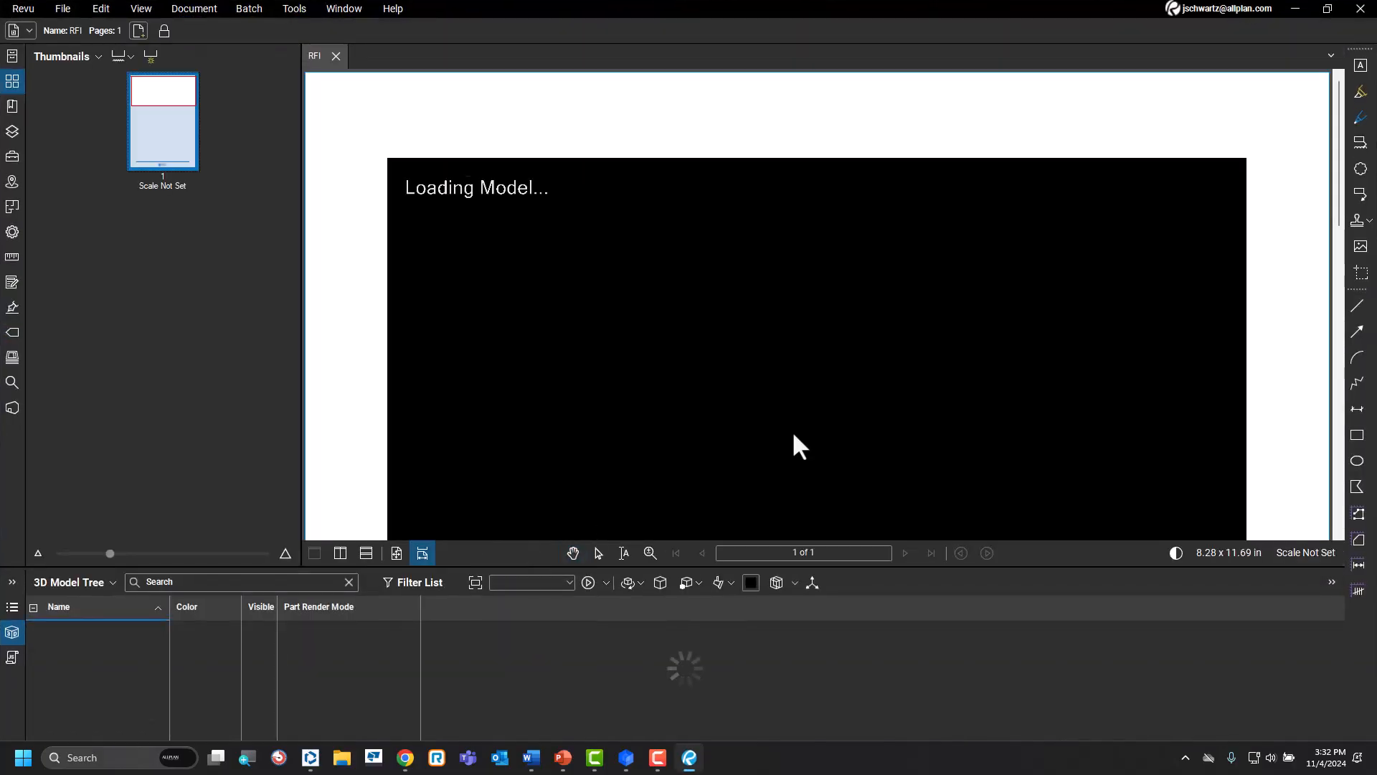
{"action": "scroll", "coordinate": [772, 269], "scroll_direction": "down", "scroll_amount": 2}
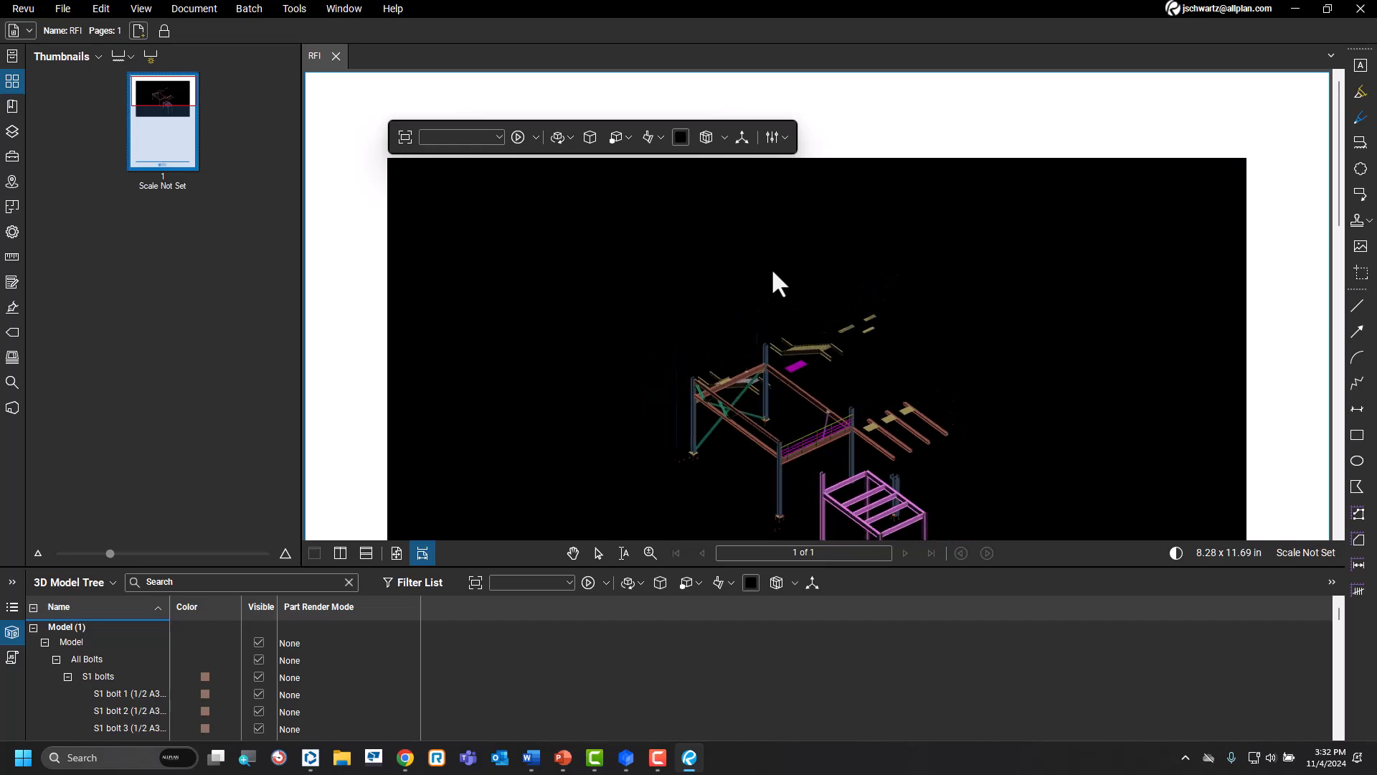
{"action": "middle_click_drag", "start_coordinate": [903, 450], "coordinate": [846, 316]}
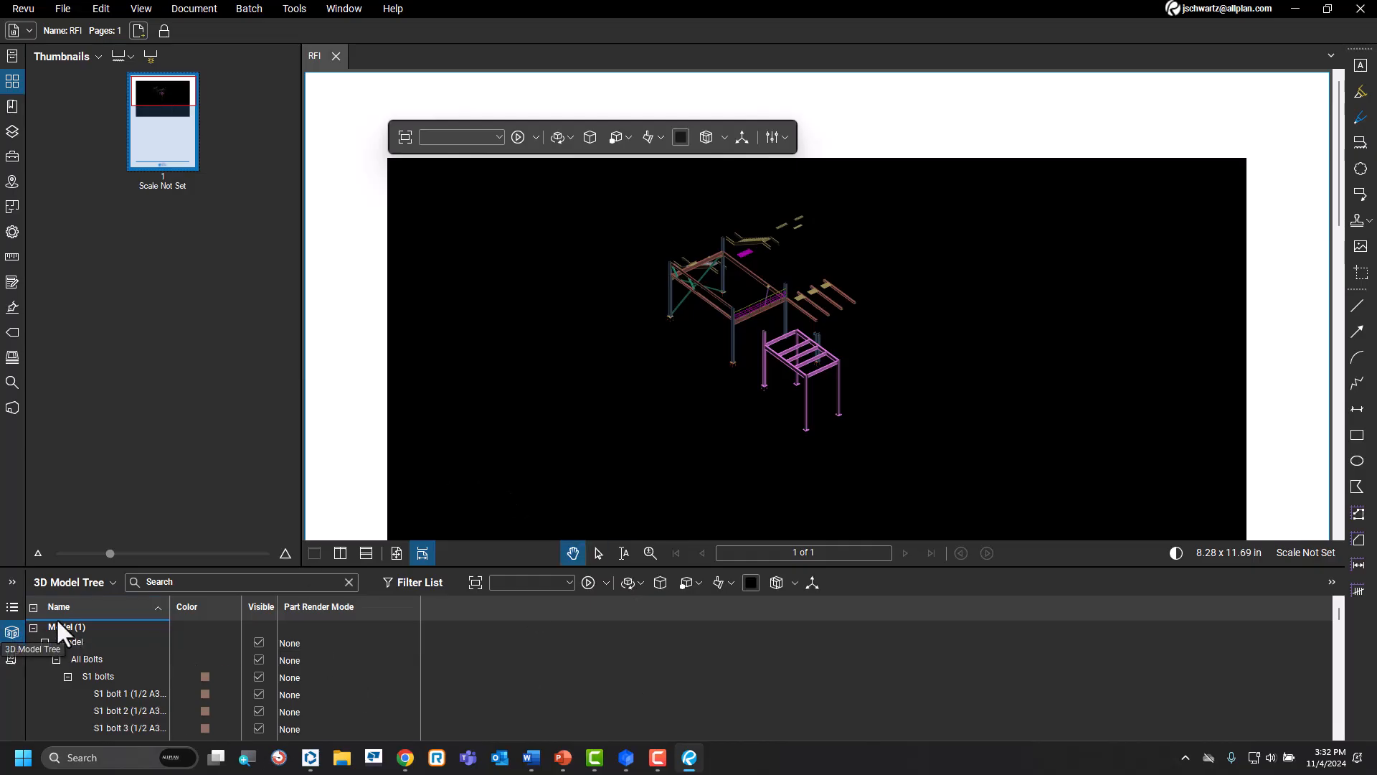
Collapse the 3D model tree, search it for B50 to examine the matching members, and close Revu.
{"action": "left_click", "coordinate": [33, 607]}
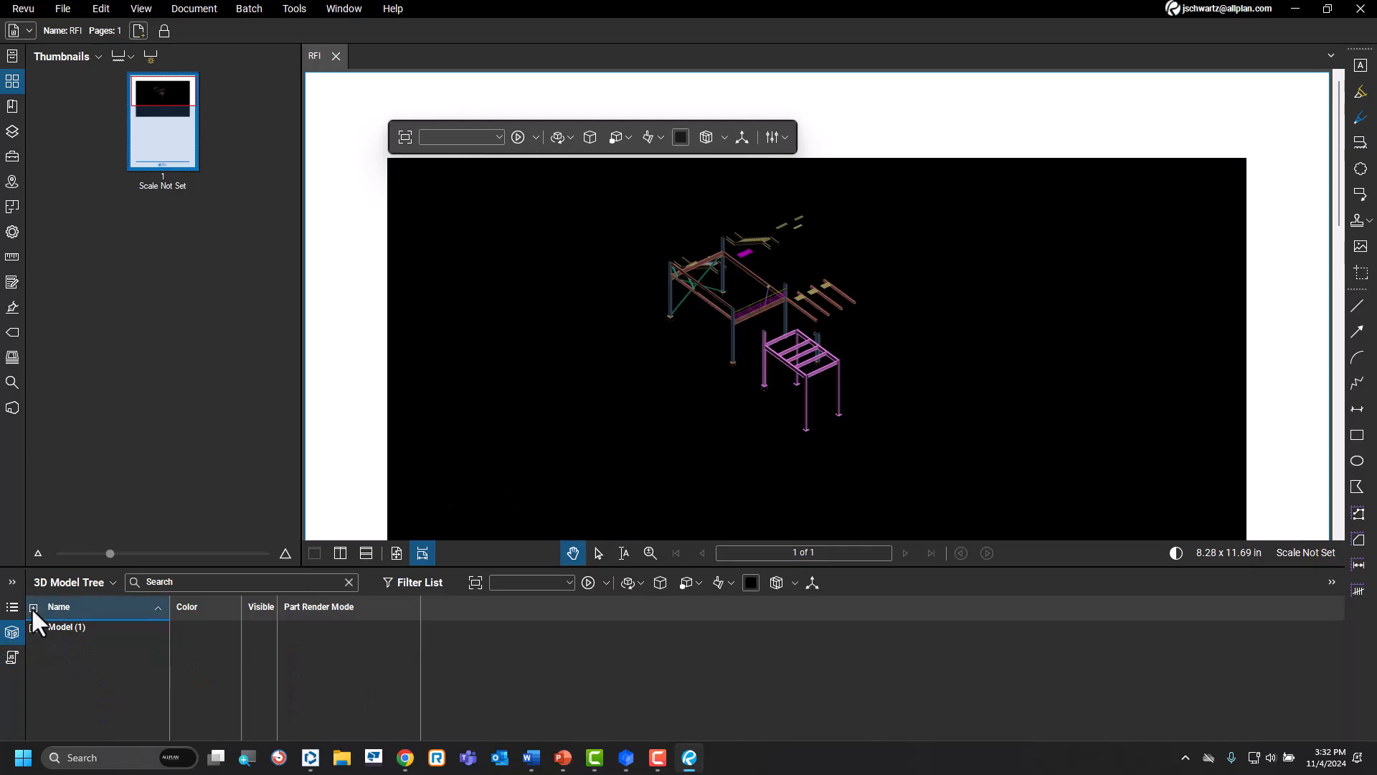
{"action": "left_click", "coordinate": [172, 581]}
{"action": "type", "text": "B50"}
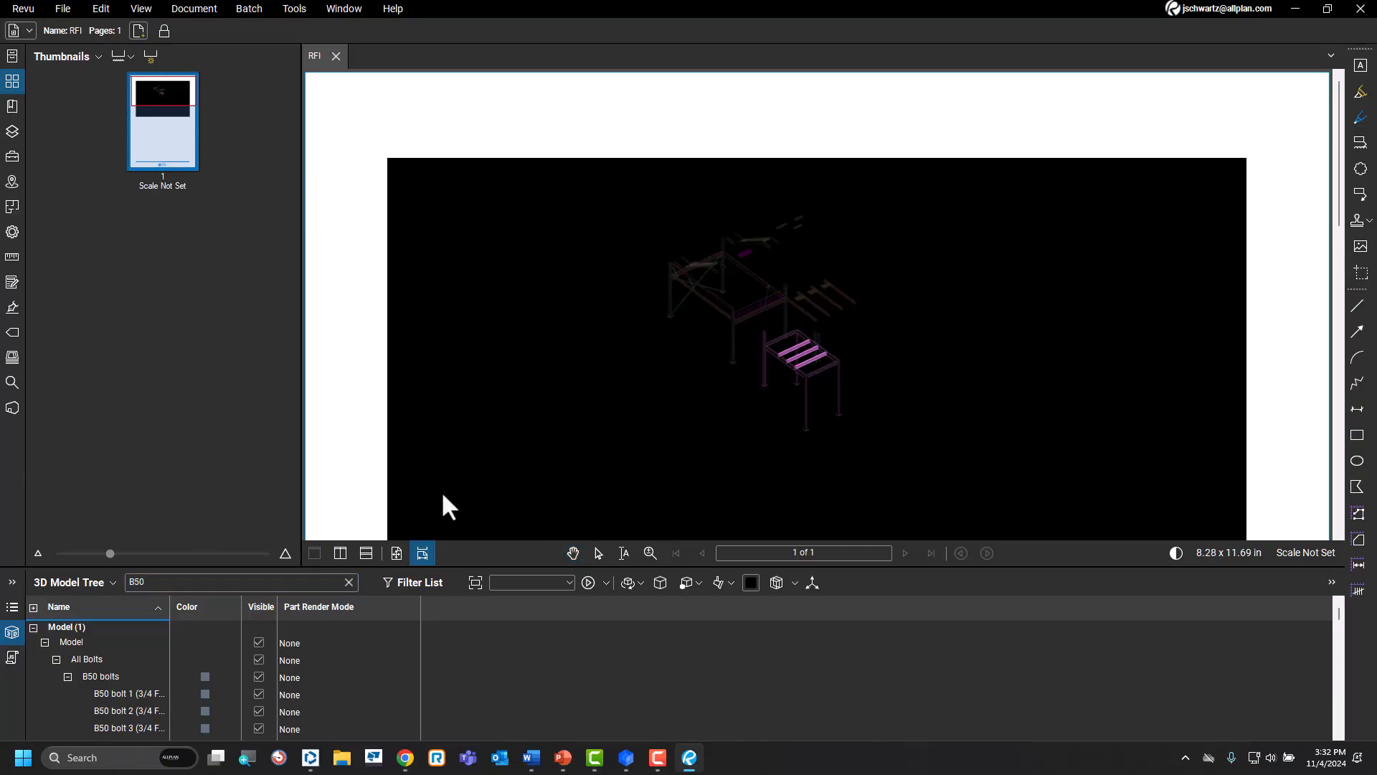
{"action": "mouse_move", "coordinate": [802, 374]}
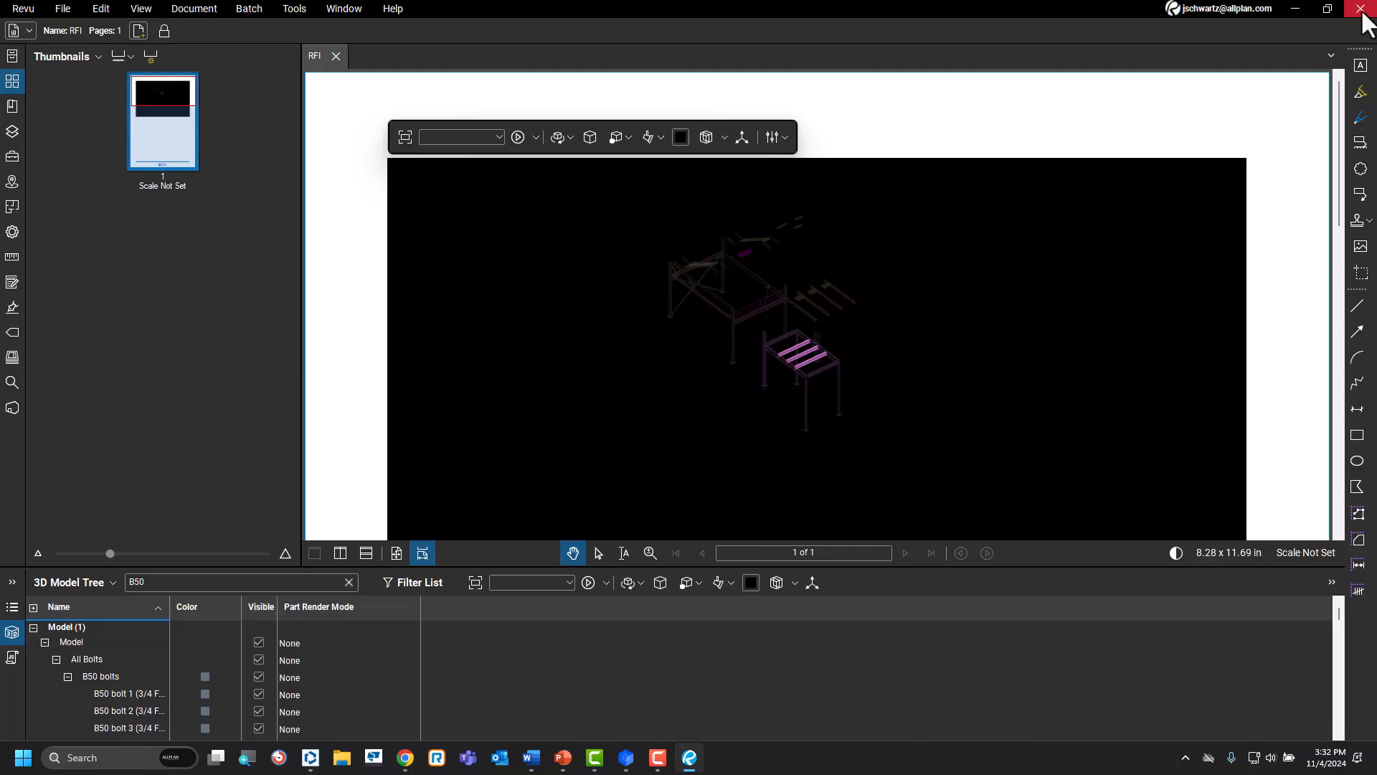
{"action": "left_click", "coordinate": [1361, 9]}
Switch back to SDS2 and set up a model export in EM11 (IFC2x3) format with custom properties exported.
{"action": "mouse_move", "coordinate": [655, 768]}
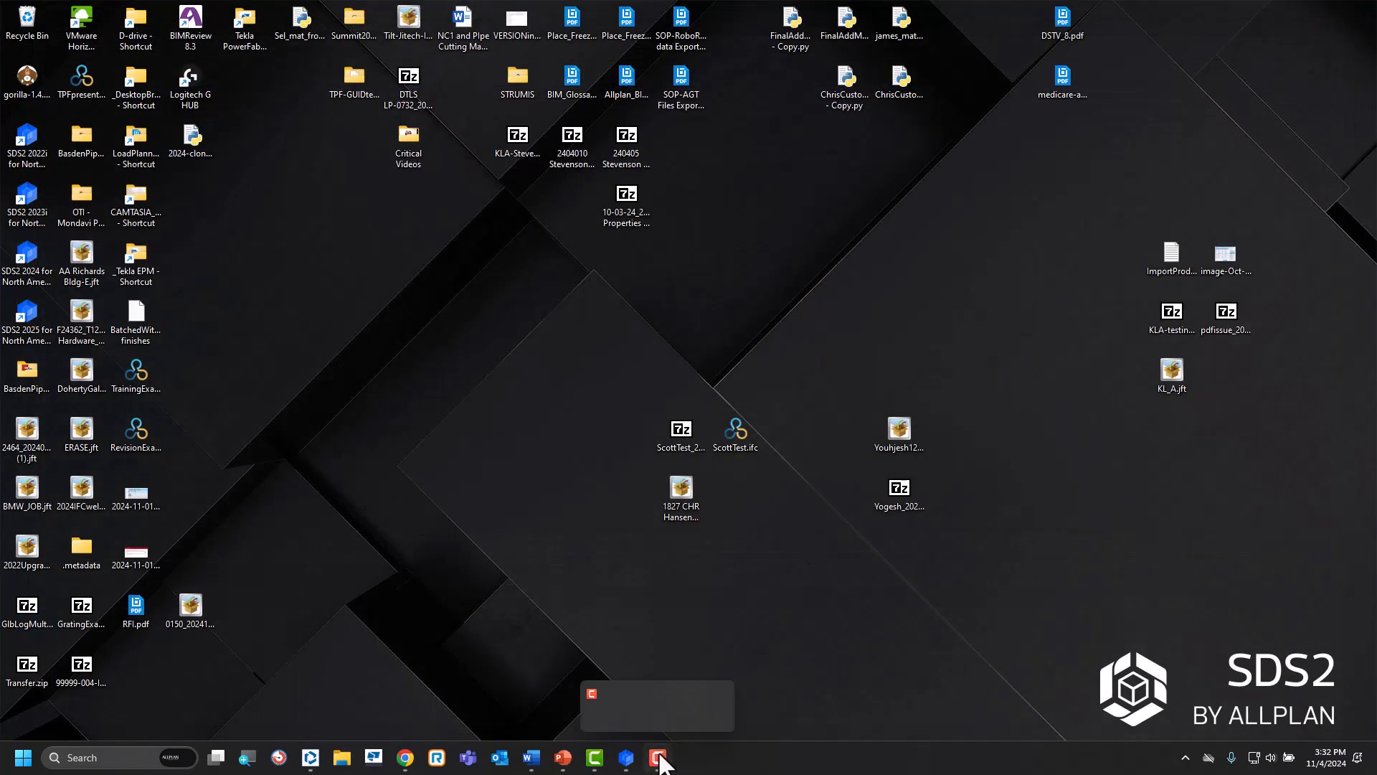
{"action": "left_click", "coordinate": [689, 685]}
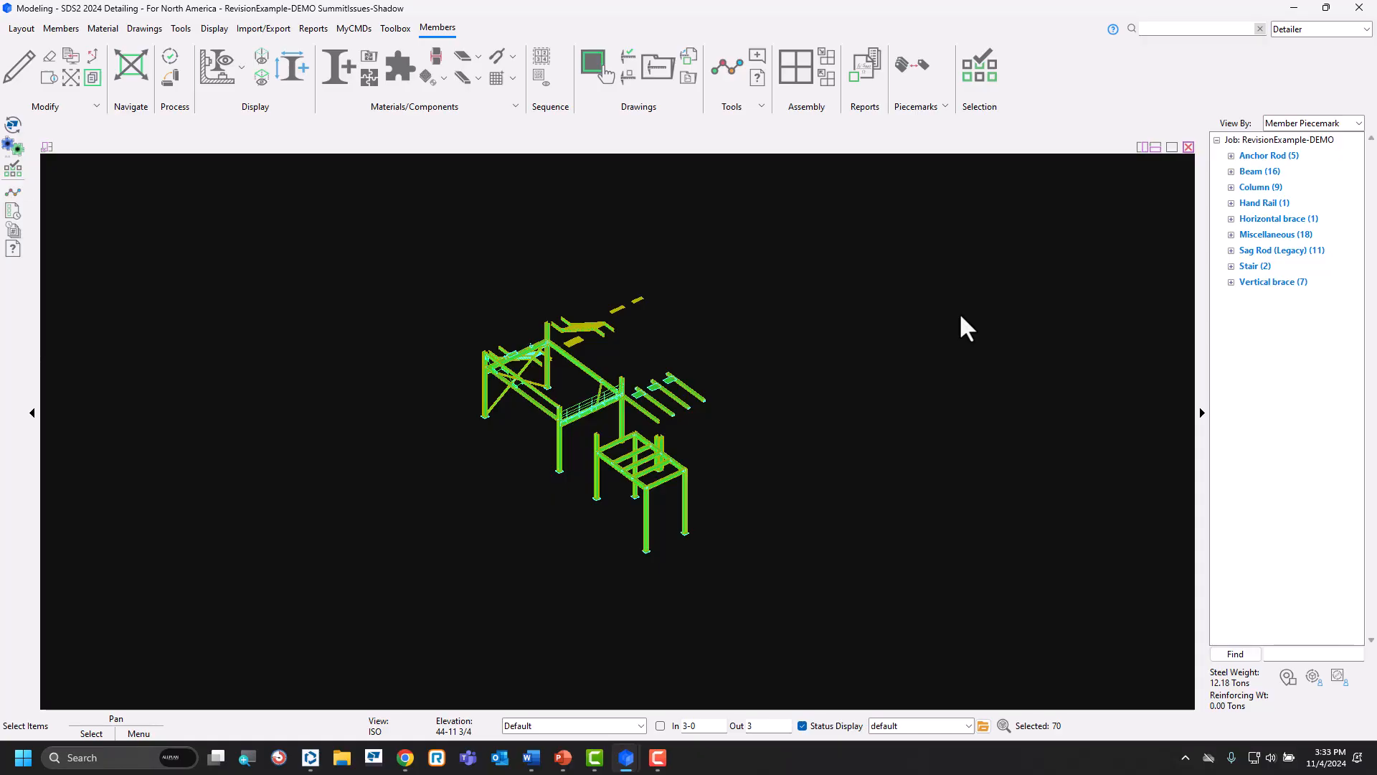
{"action": "left_click", "coordinate": [263, 28]}
{"action": "left_click", "coordinate": [71, 80]}
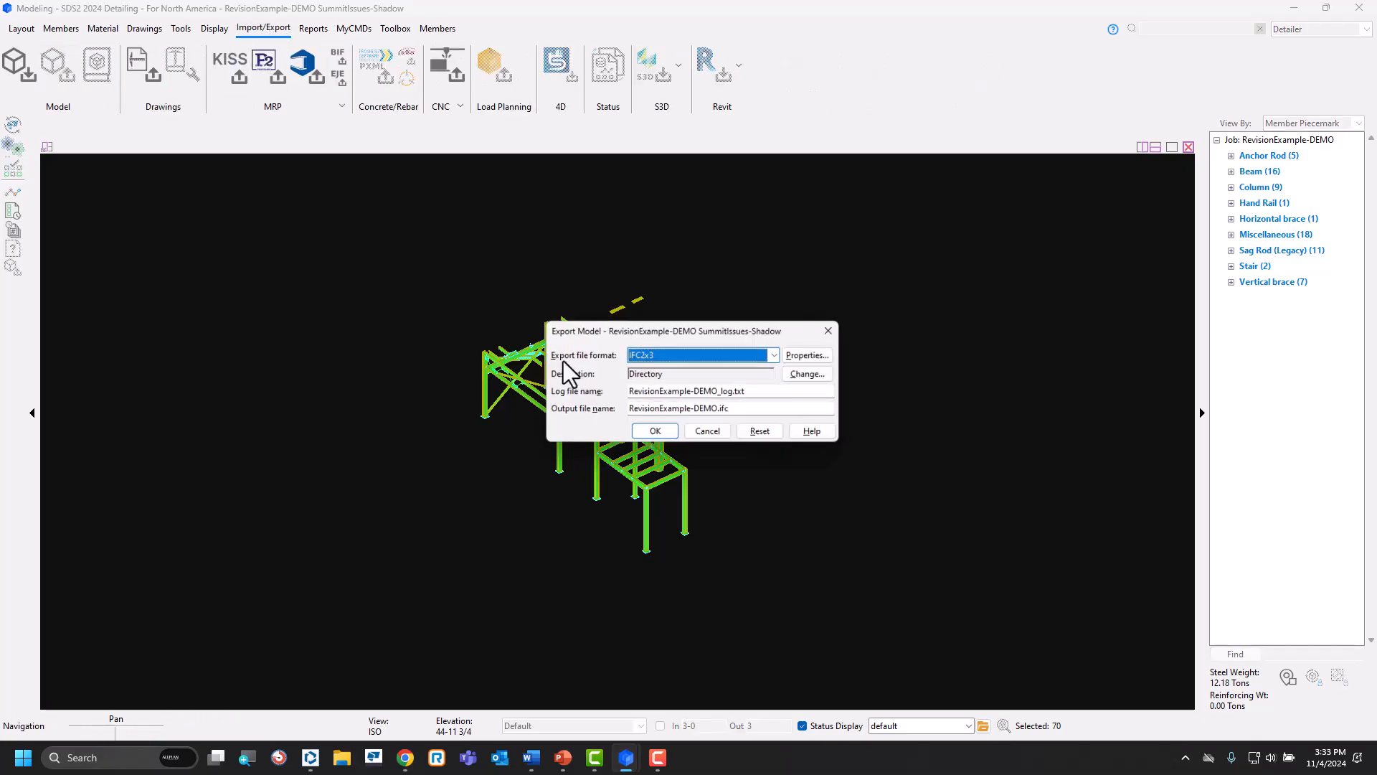
{"action": "left_click", "coordinate": [778, 355]}
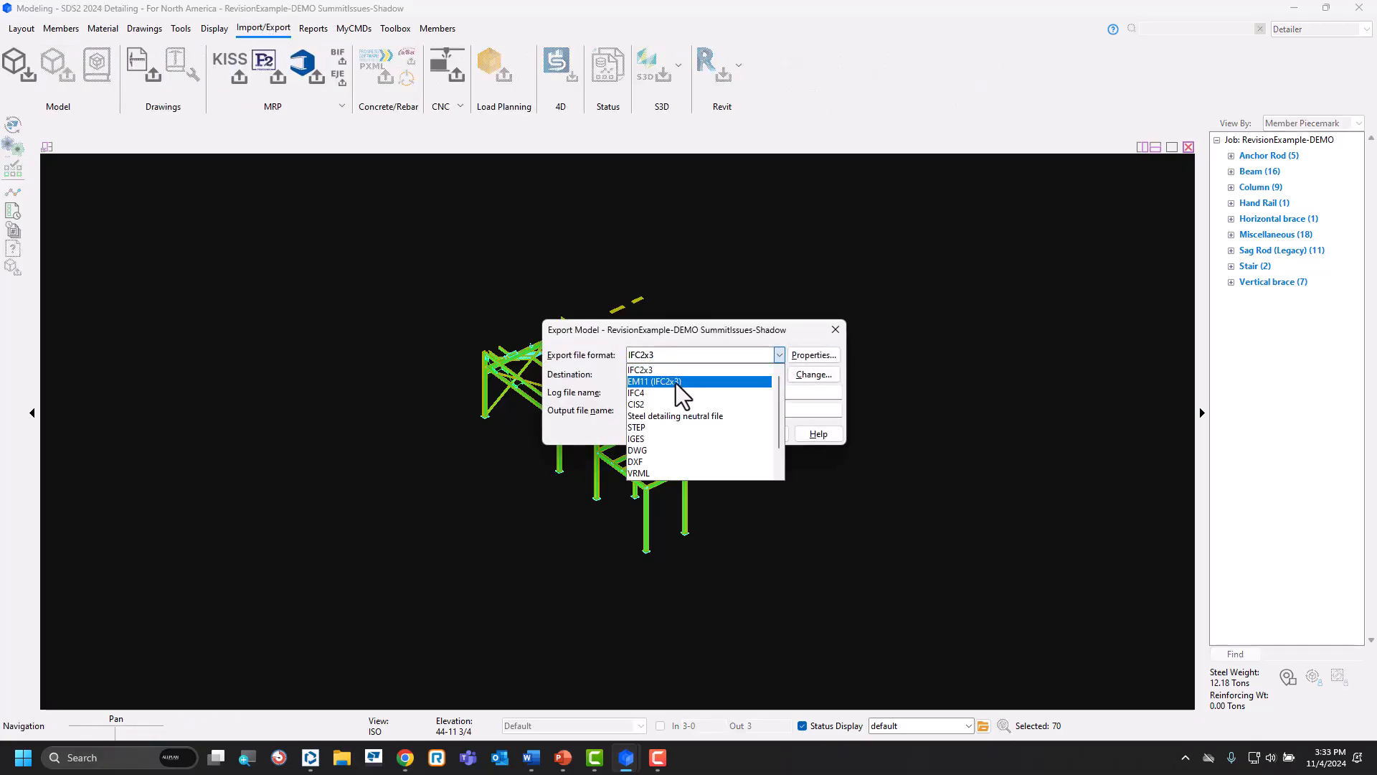
{"action": "left_click", "coordinate": [675, 381]}
{"action": "left_click", "coordinate": [810, 353]}
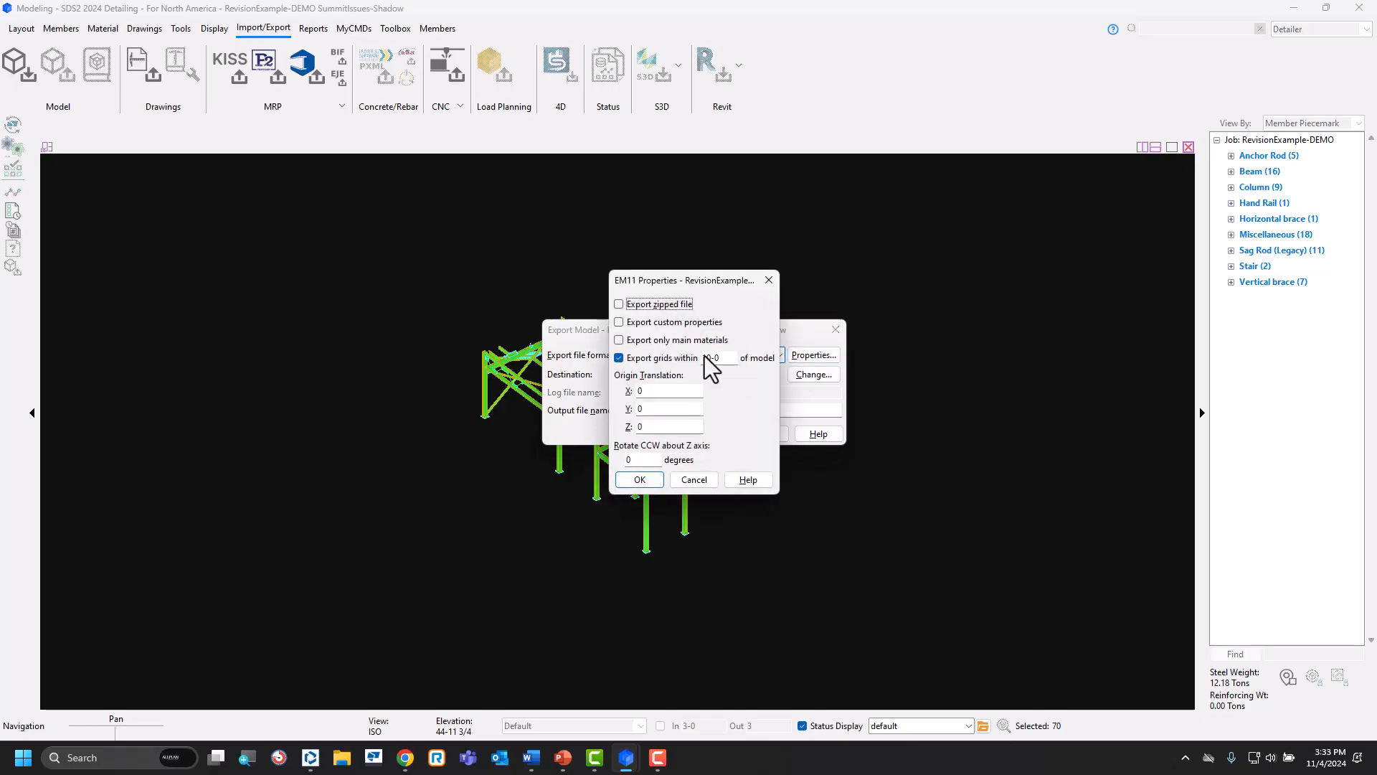
{"action": "left_click", "coordinate": [648, 485]}
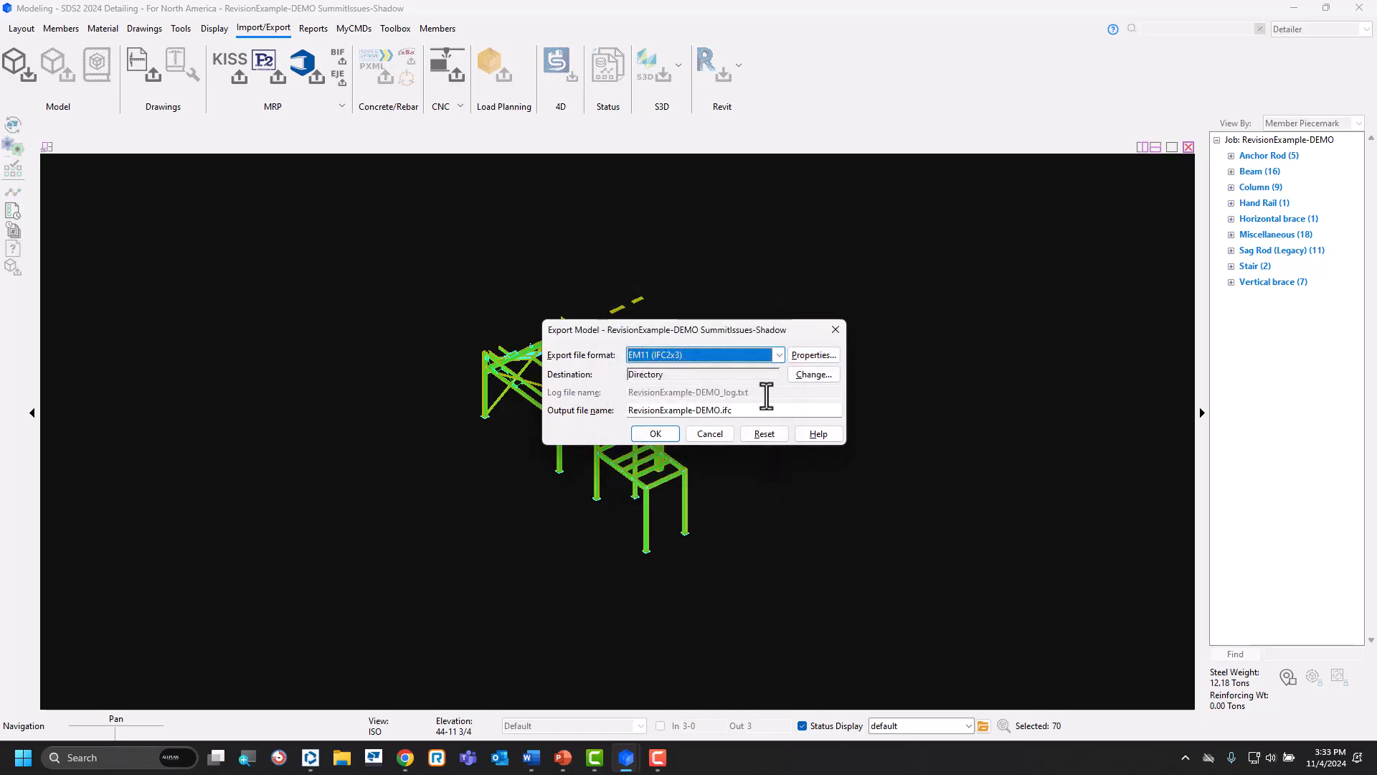
Export the model to the desktop directory as RevisionExample-DEMO.ifc, overwriting the existing file.
{"action": "left_click", "coordinate": [815, 376]}
{"action": "left_click", "coordinate": [1017, 290]}
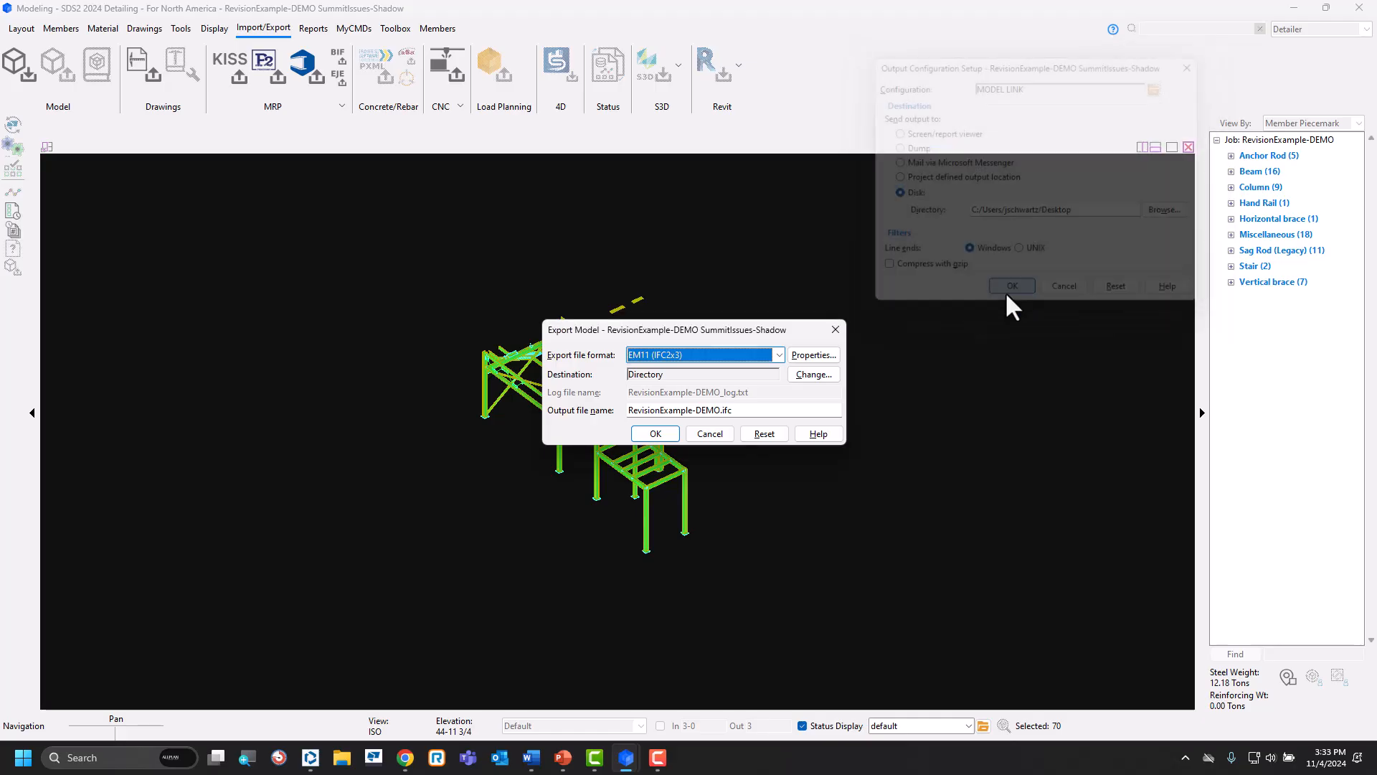
{"action": "left_click", "coordinate": [650, 434]}
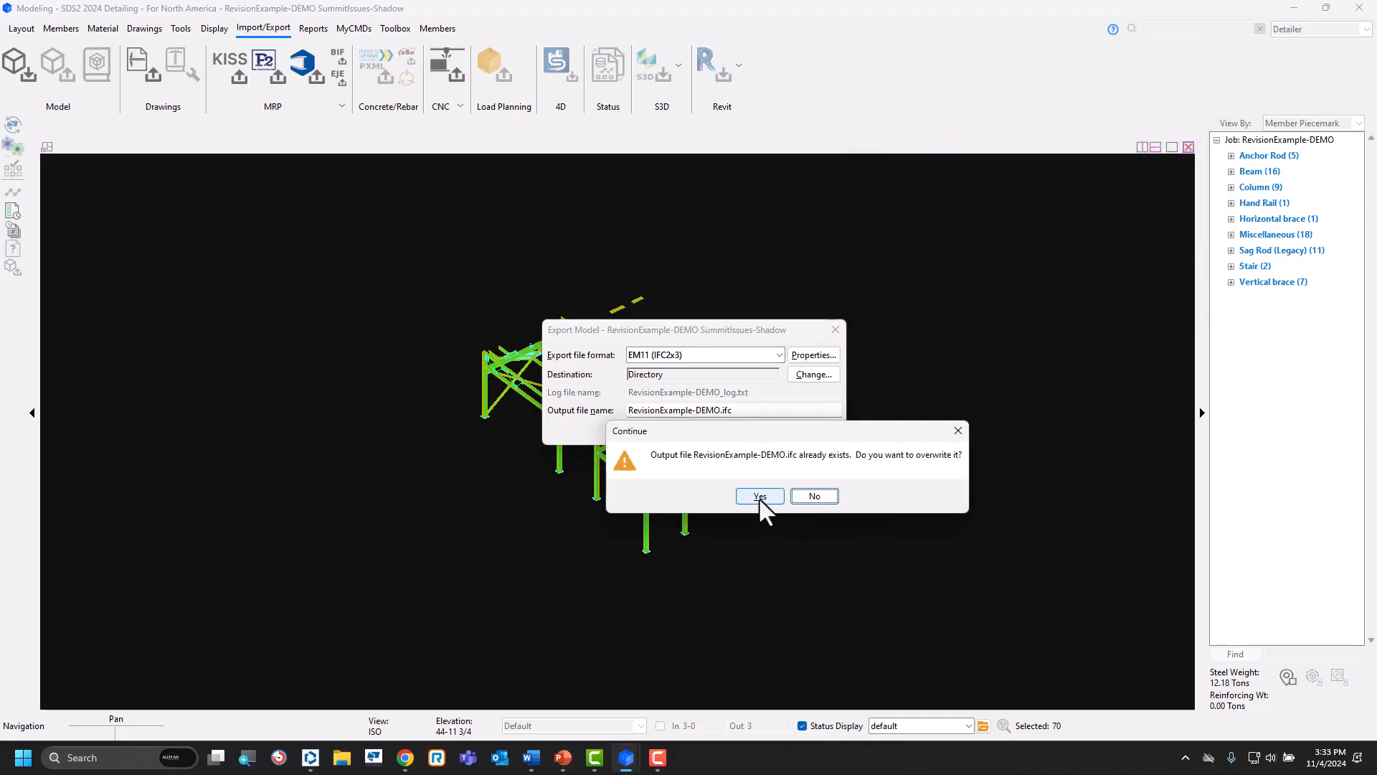
{"action": "left_click", "coordinate": [759, 496]}
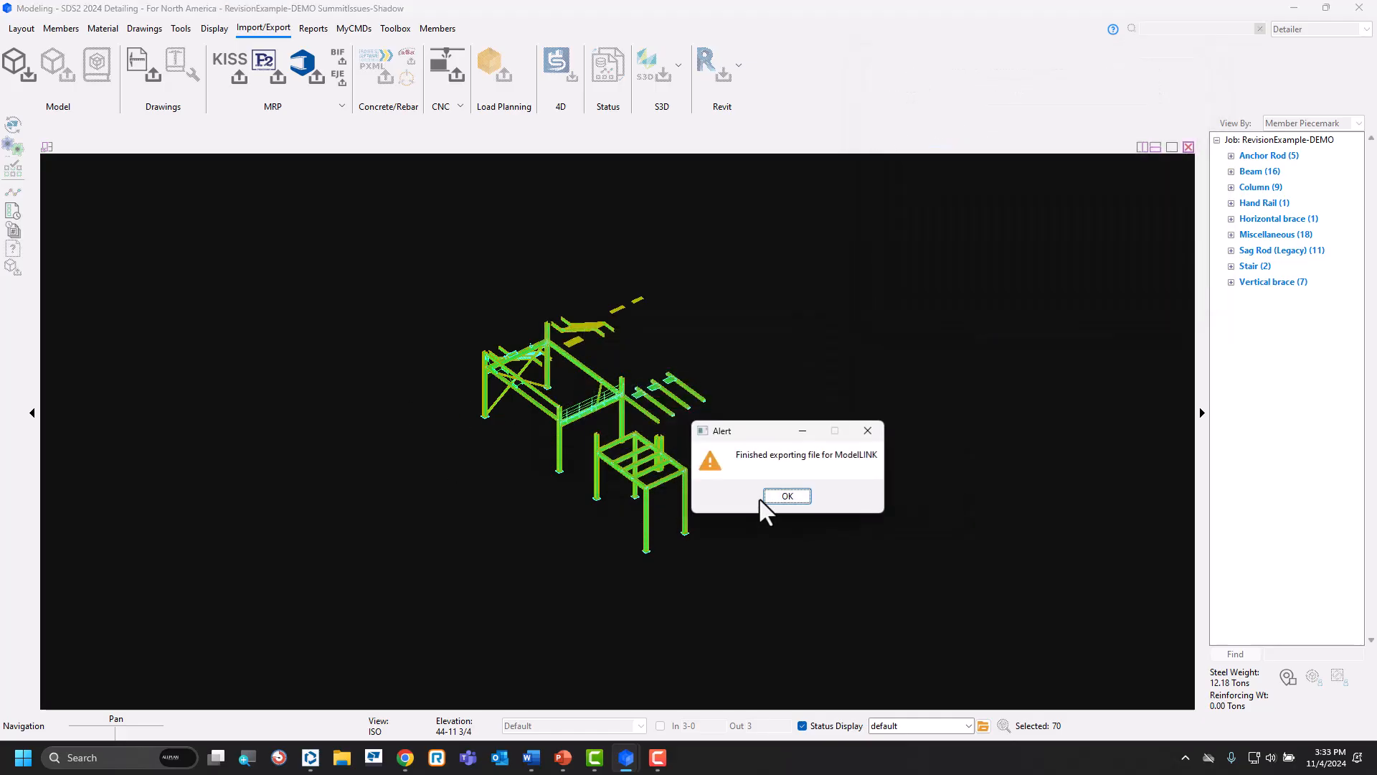
{"action": "left_click", "coordinate": [794, 496]}
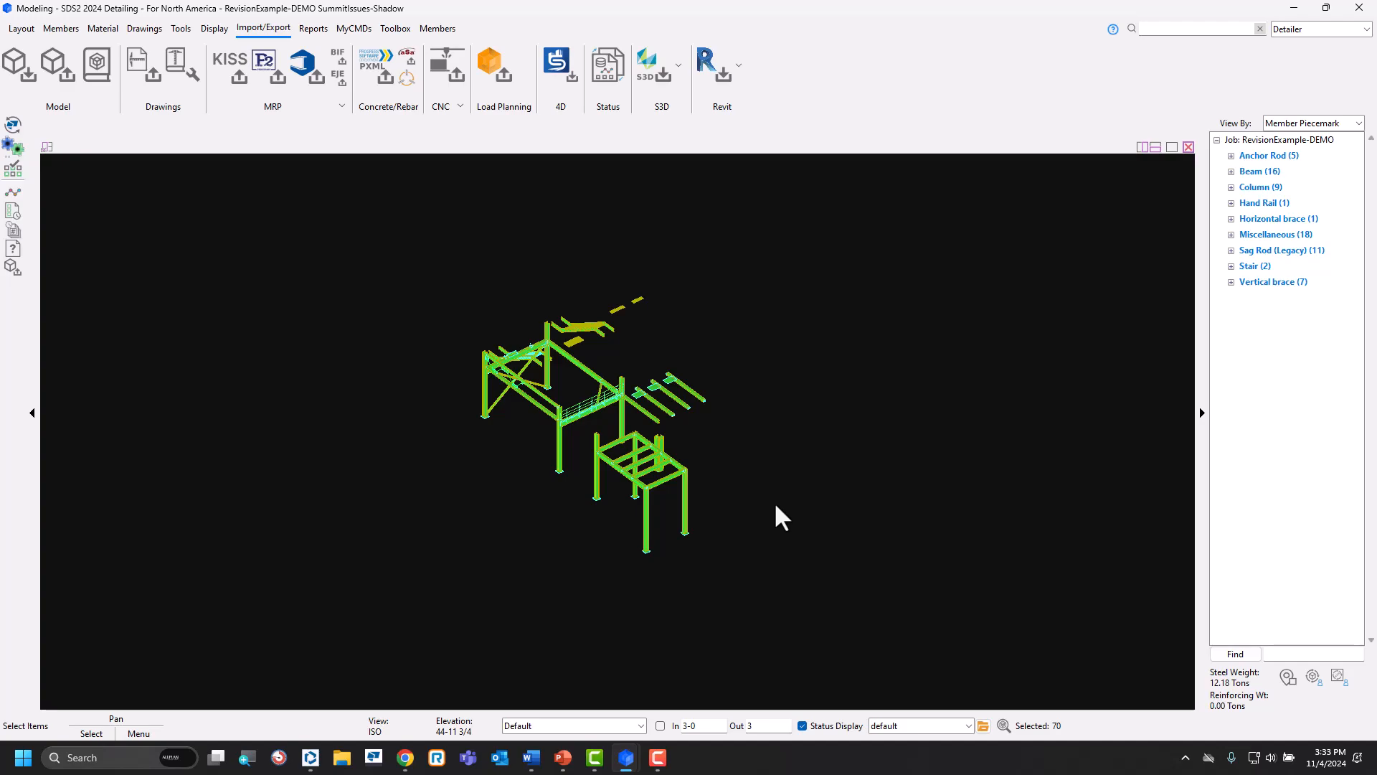
Switch to Trimble Connect, group the exported model's objects by Revision, select the CO#1 group to examine its members, and close the program.
{"action": "left_click", "coordinate": [310, 758]}
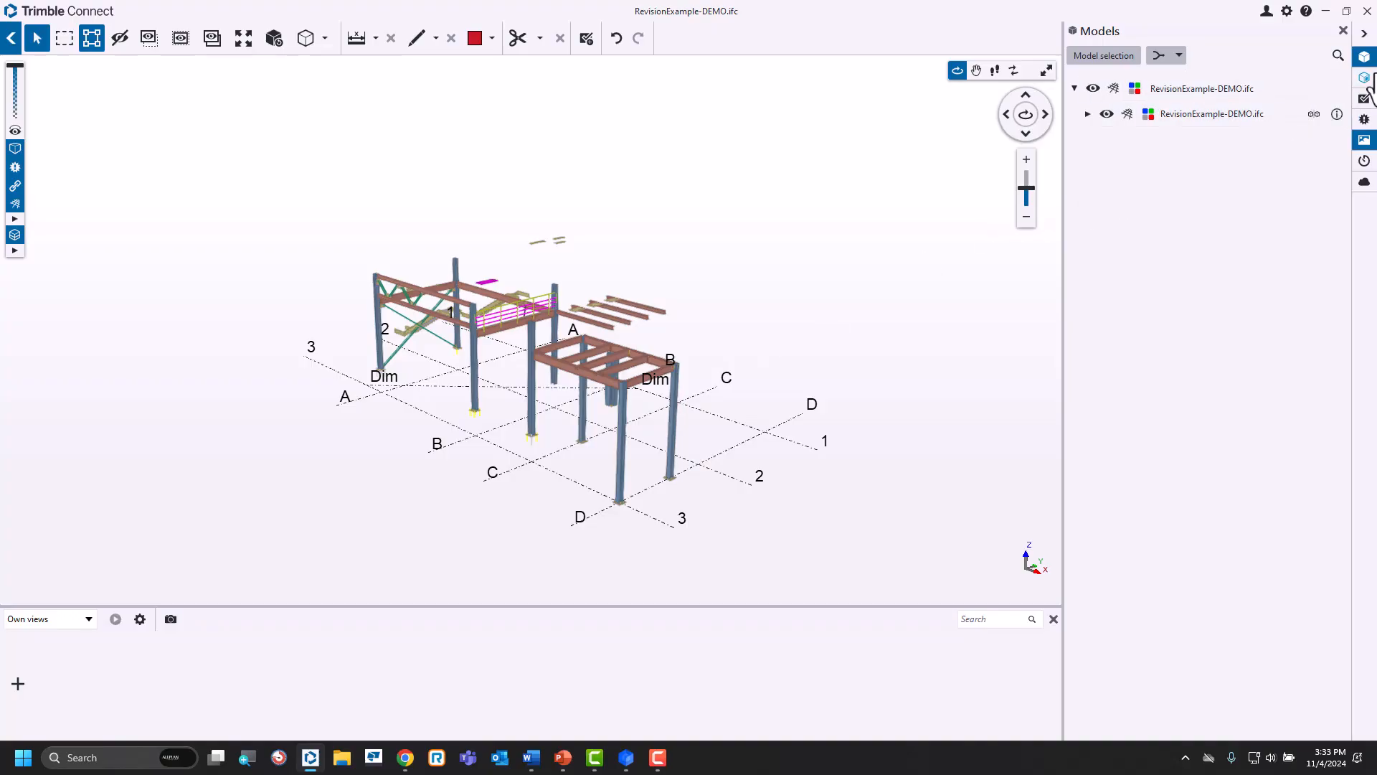
{"action": "left_click", "coordinate": [1366, 79]}
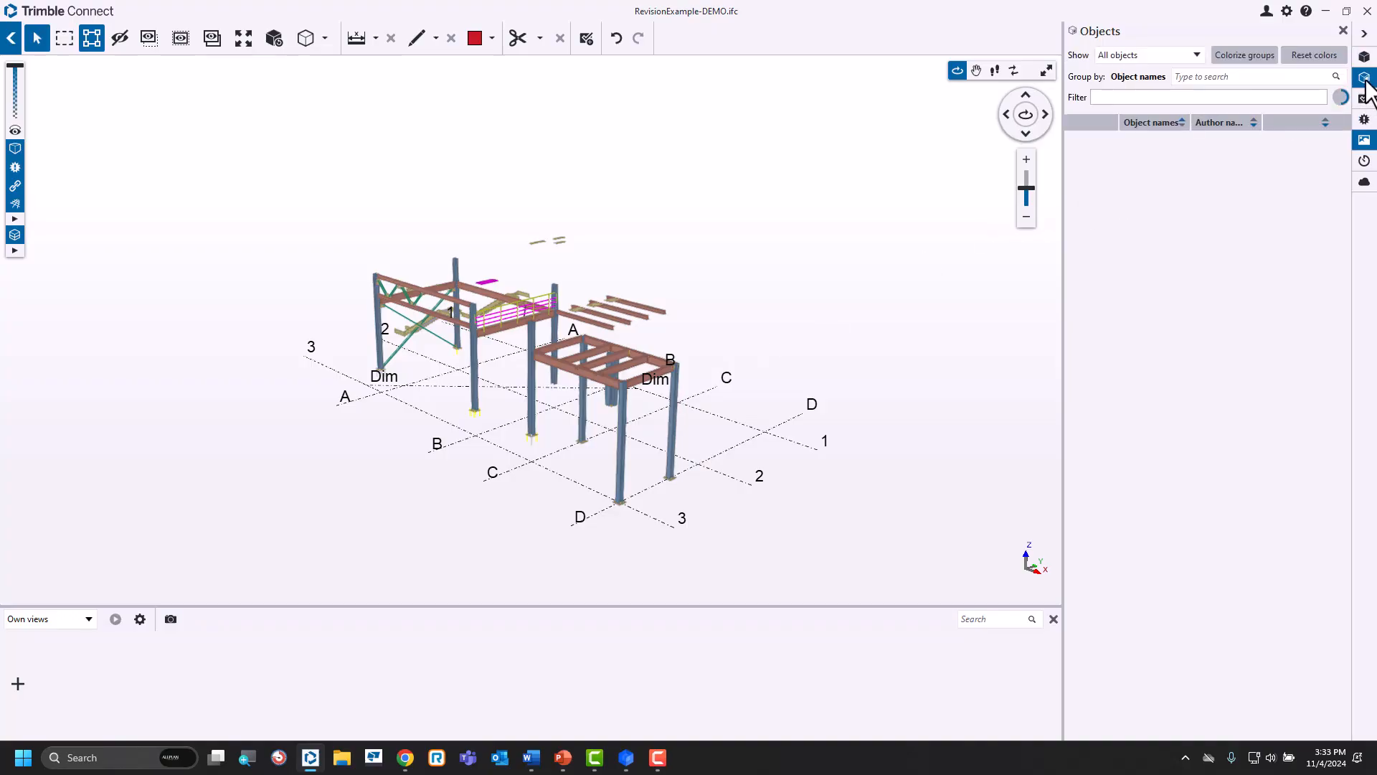
{"action": "left_click", "coordinate": [1253, 77]}
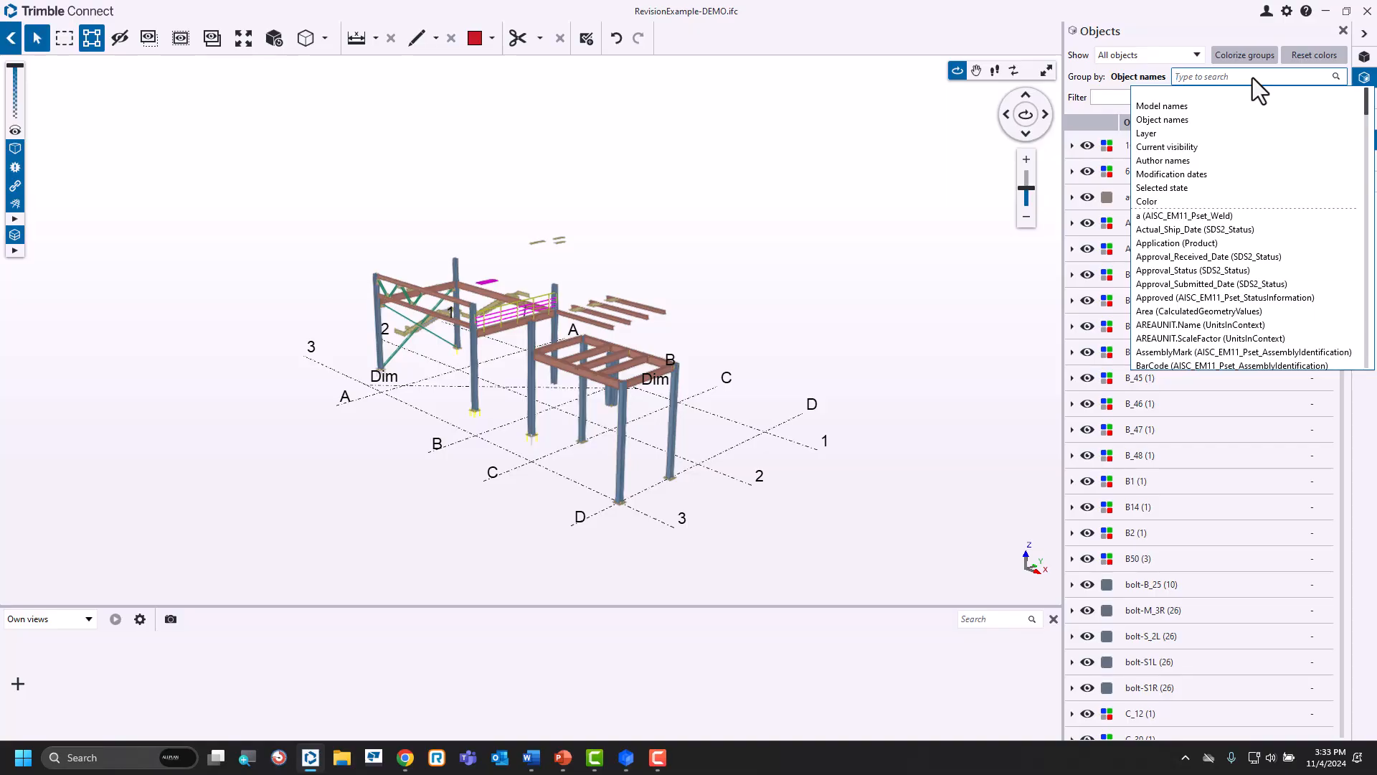
{"action": "type", "text": "REV"}
{"action": "left_click", "coordinate": [1256, 93]}
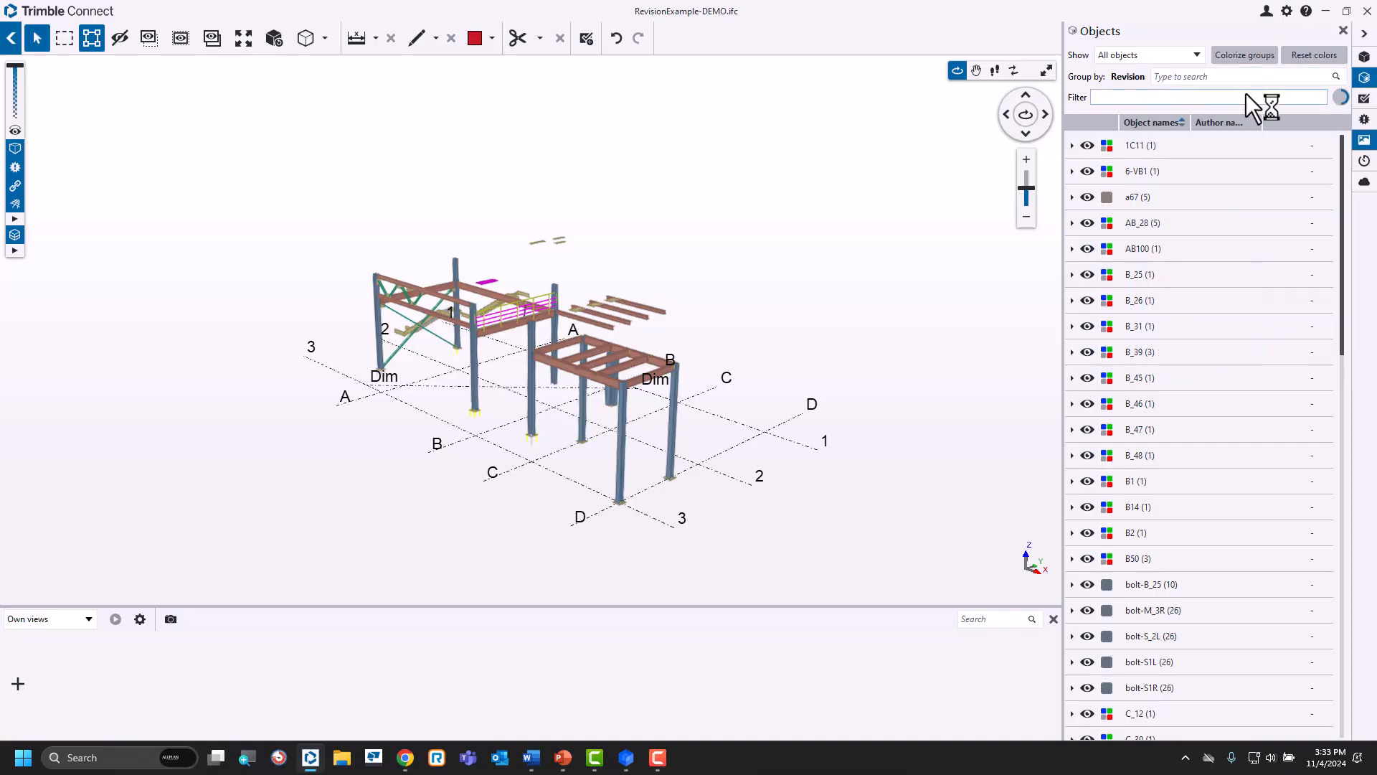
{"action": "left_click", "coordinate": [1116, 149]}
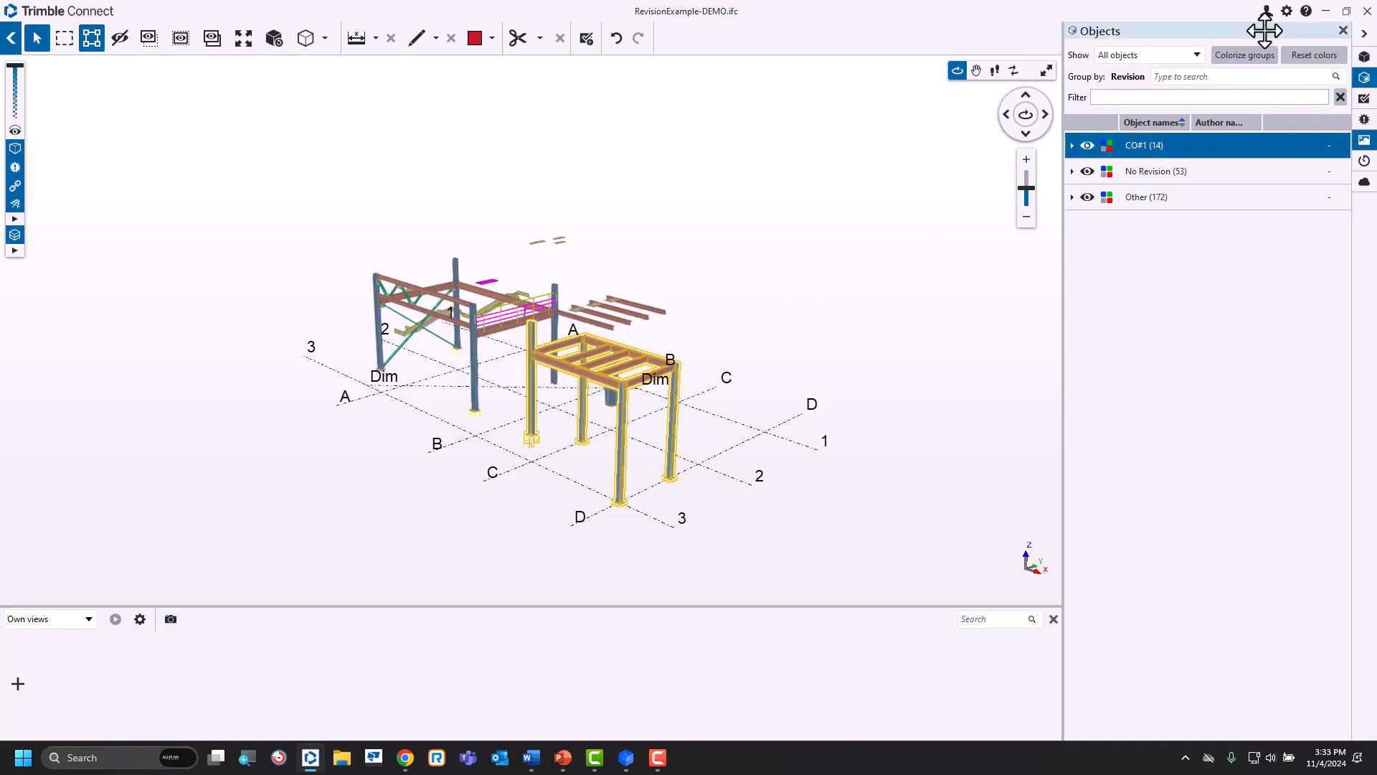
{"action": "left_click", "coordinate": [1367, 12]}
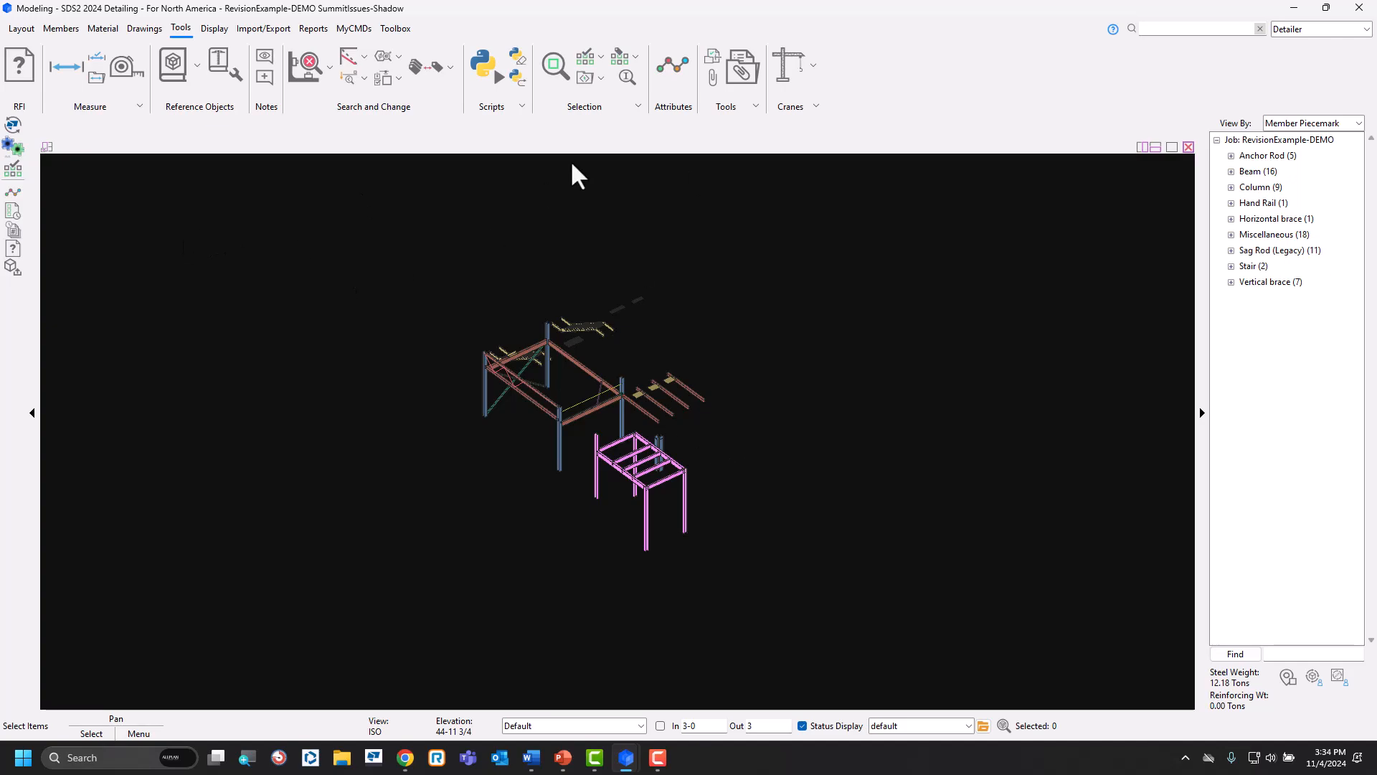
Load the saved CO#1 selection list in SDS2 and select its members.
{"action": "left_click", "coordinate": [601, 58]}
{"action": "left_click", "coordinate": [627, 96]}
{"action": "left_click", "coordinate": [162, 132]}
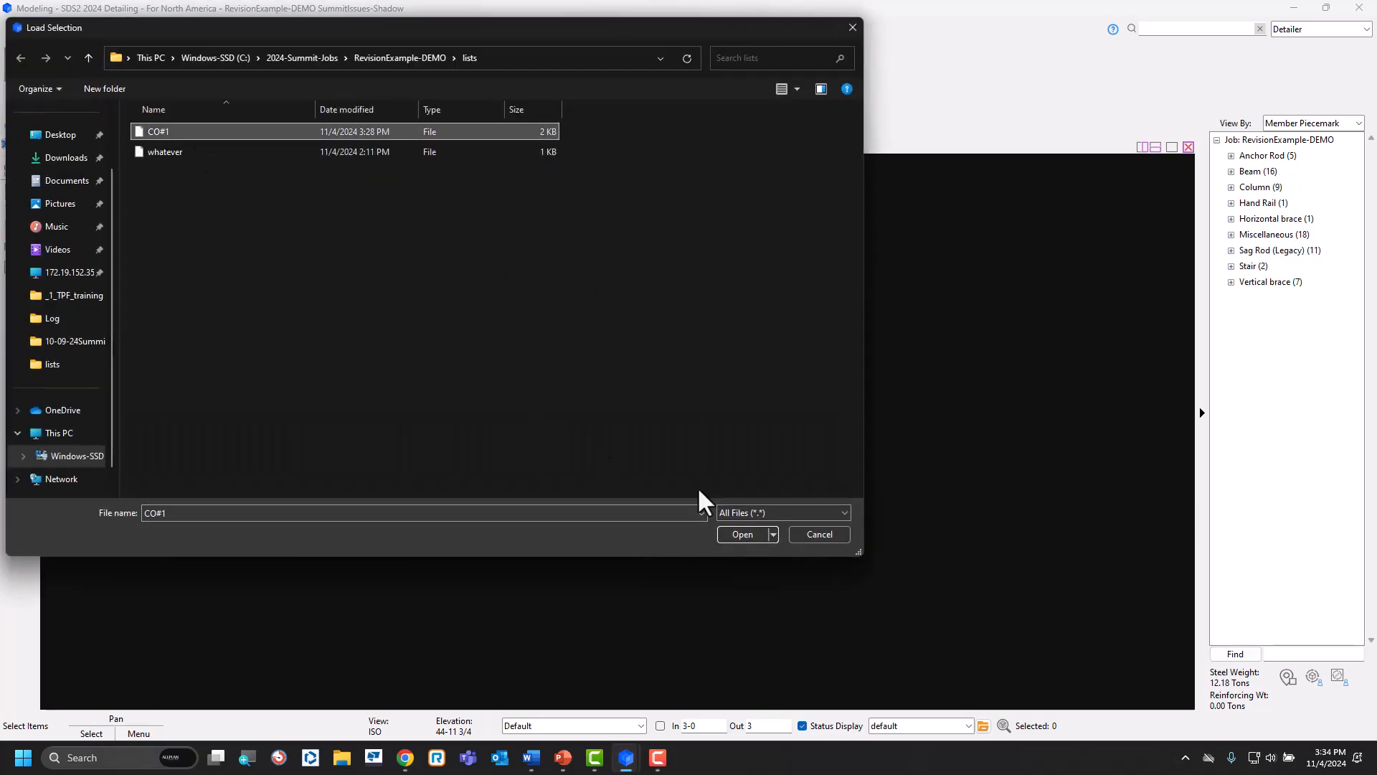
{"action": "left_click", "coordinate": [763, 540]}
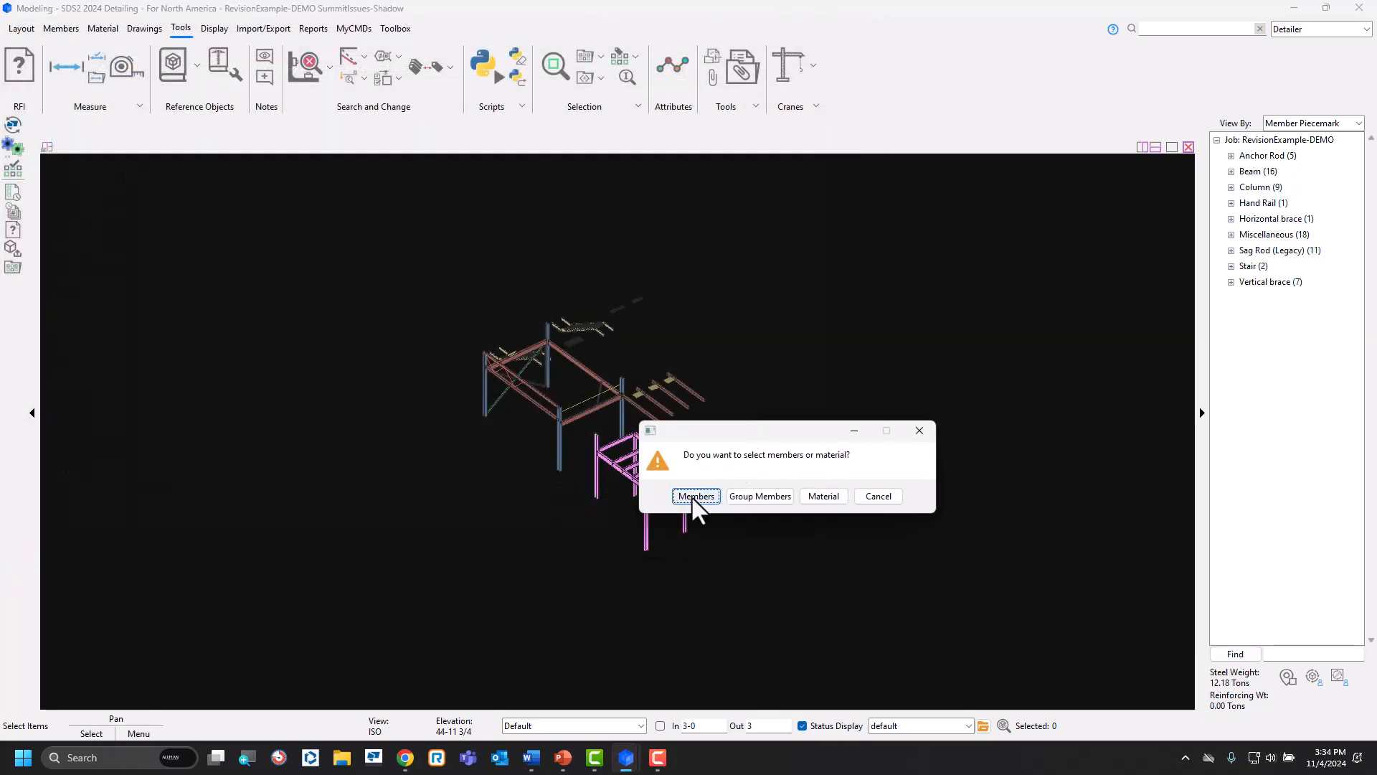
{"action": "left_click", "coordinate": [693, 497]}
Add the column beside the revised frame to the selection and save the selection as CO#1, overwriting the existing list.
{"action": "scroll", "coordinate": [688, 434], "scroll_direction": "up", "scroll_amount": 5}
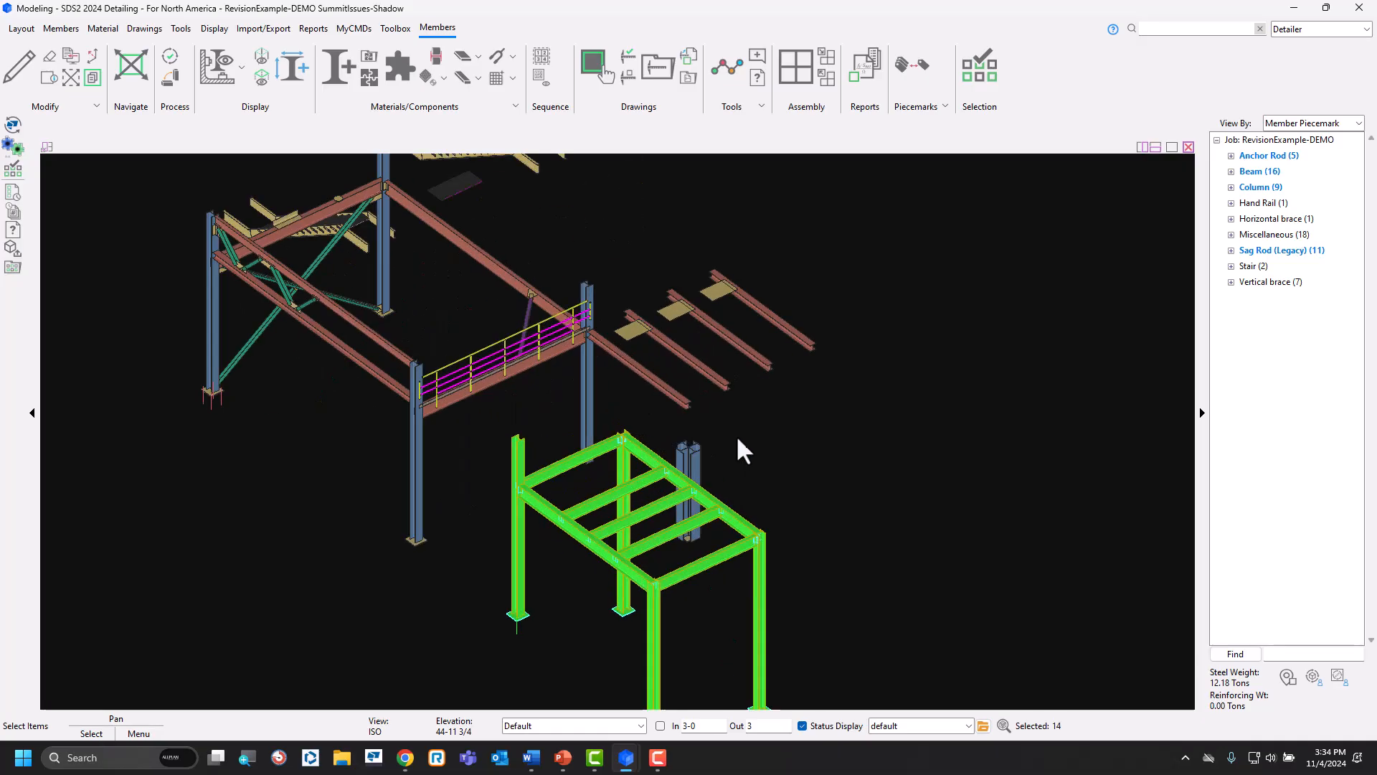
{"action": "scroll", "coordinate": [735, 423], "scroll_direction": "down", "scroll_amount": 3}
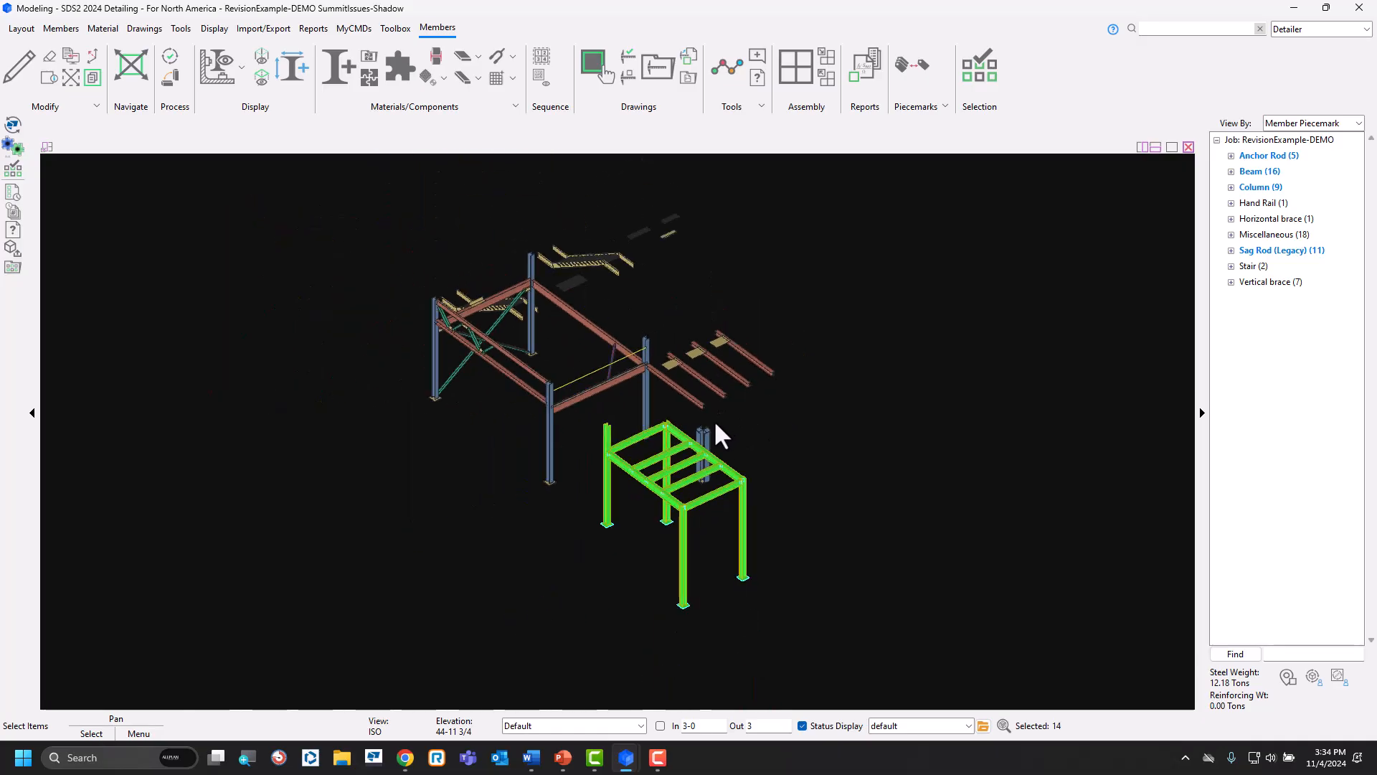
{"action": "left_click", "coordinate": [705, 449], "text": "shift"}
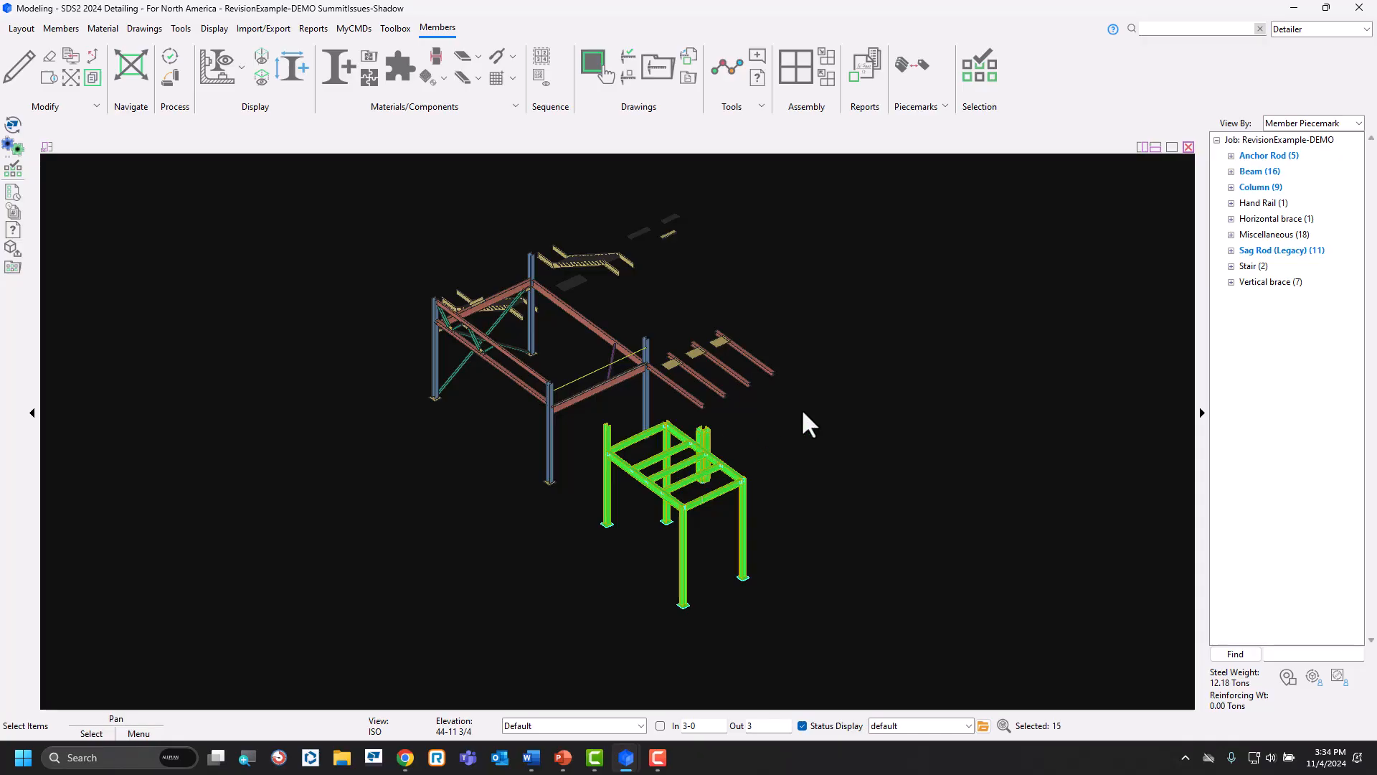
{"action": "left_click", "coordinate": [13, 172]}
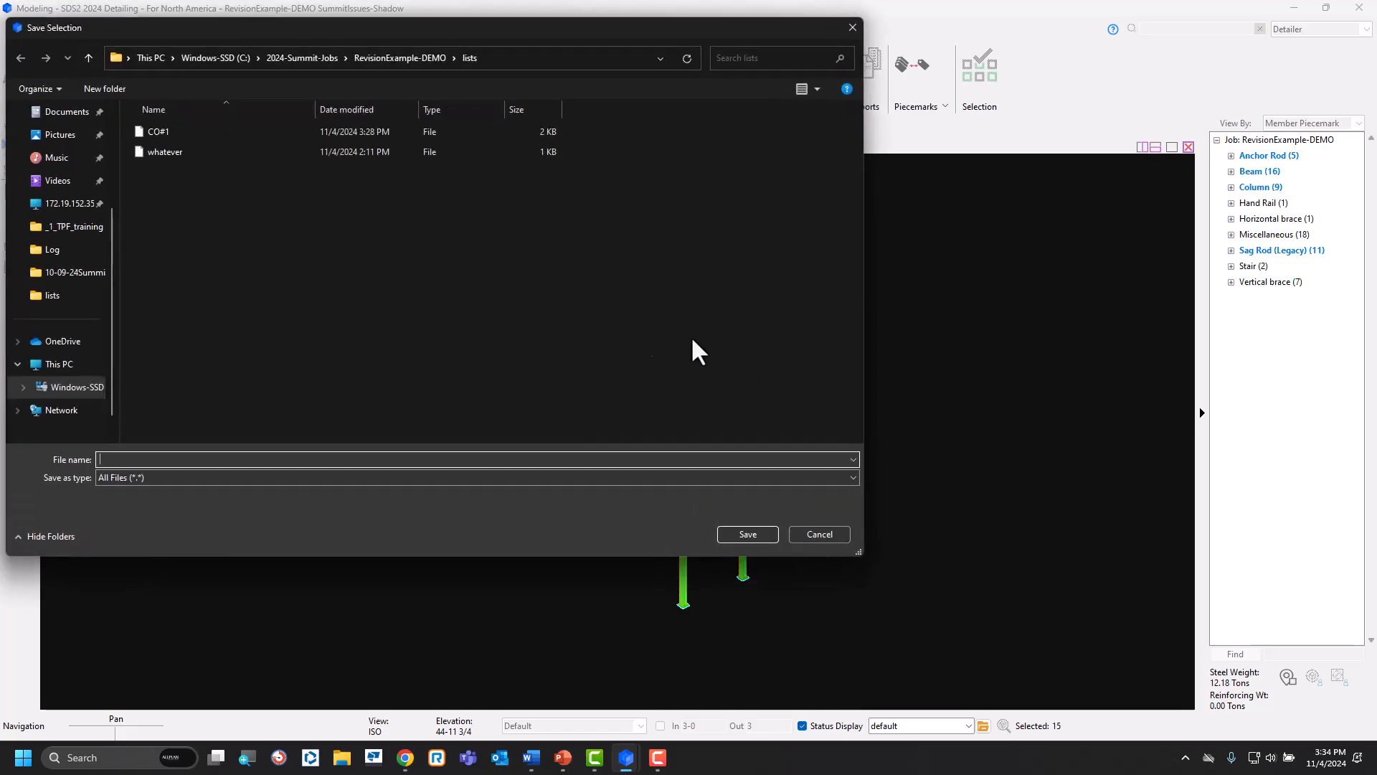
{"action": "left_click", "coordinate": [161, 133]}
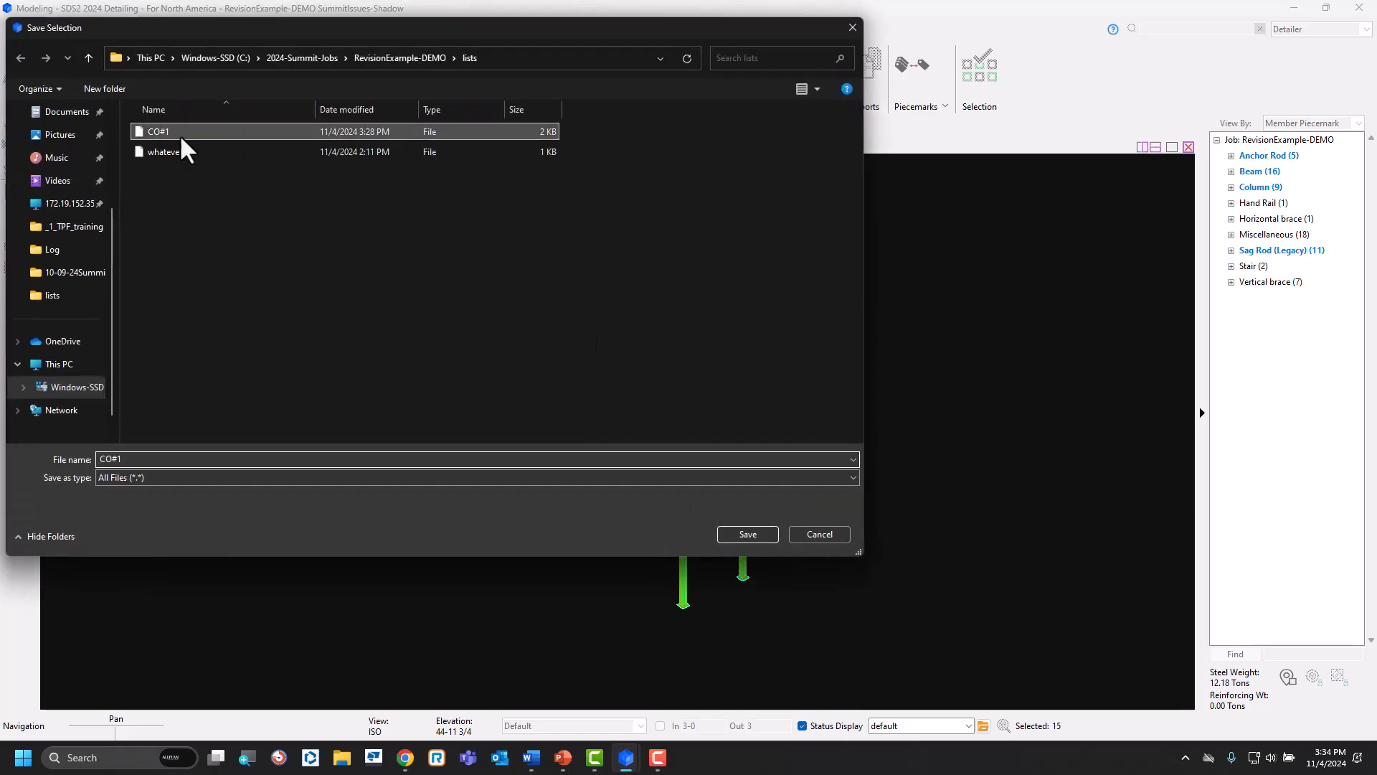
{"action": "left_click", "coordinate": [747, 536]}
{"action": "left_click", "coordinate": [716, 377]}
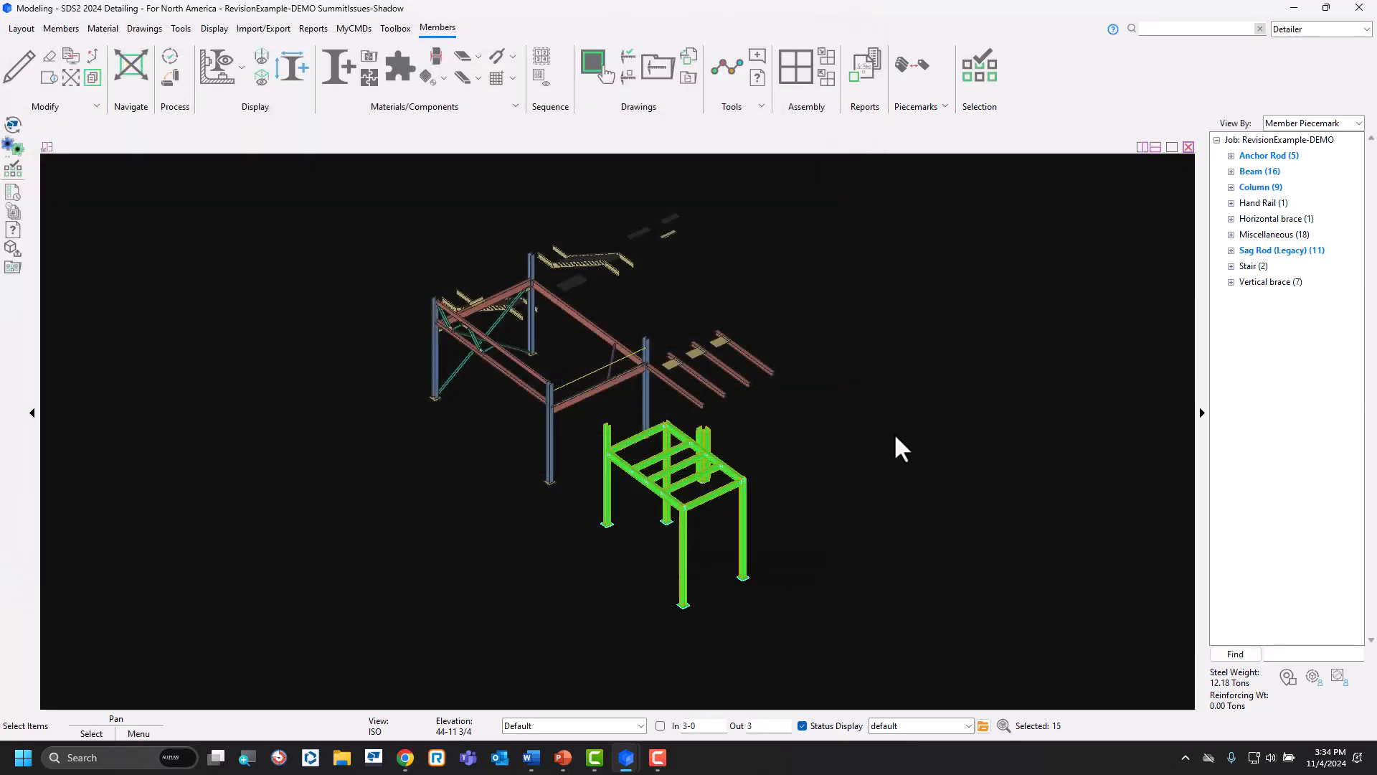
{"action": "left_click", "coordinate": [658, 460]}
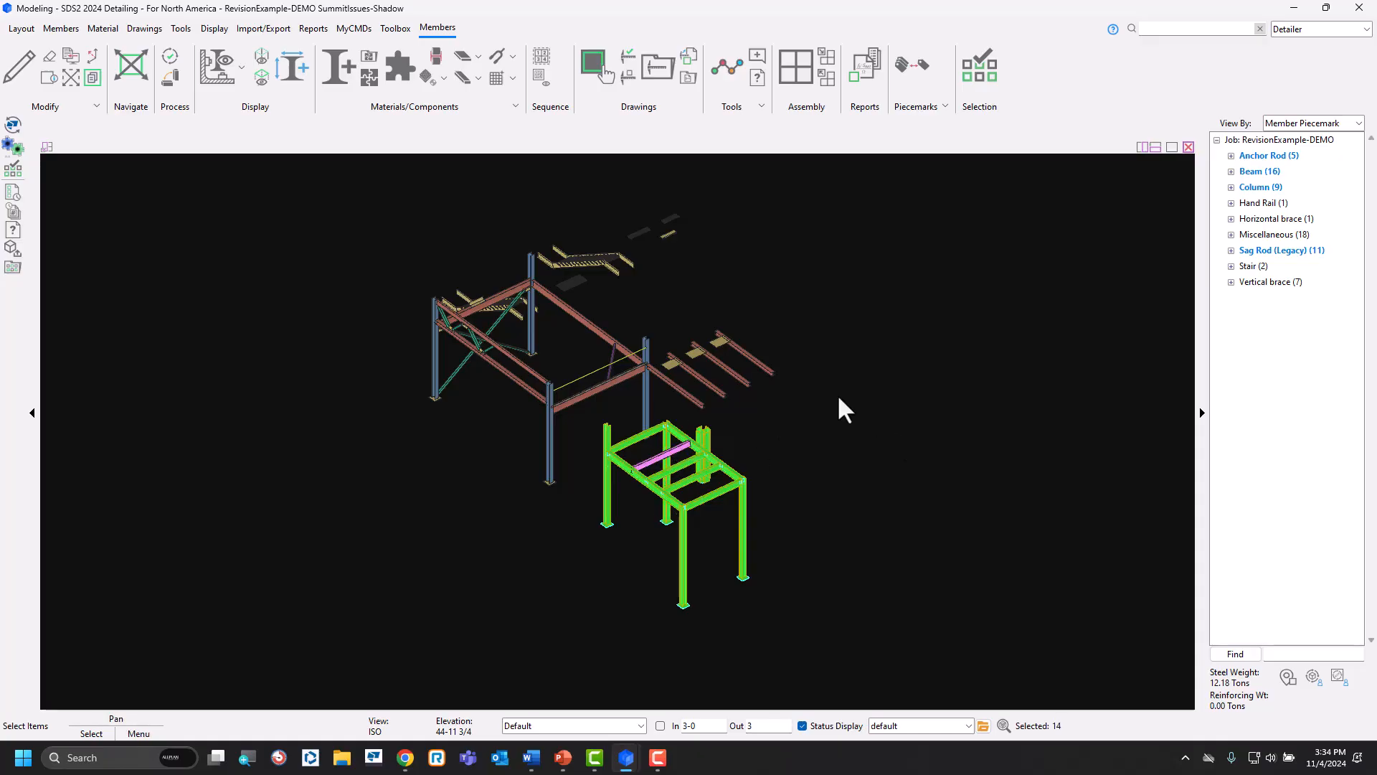
{"action": "left_click", "coordinate": [14, 190]}
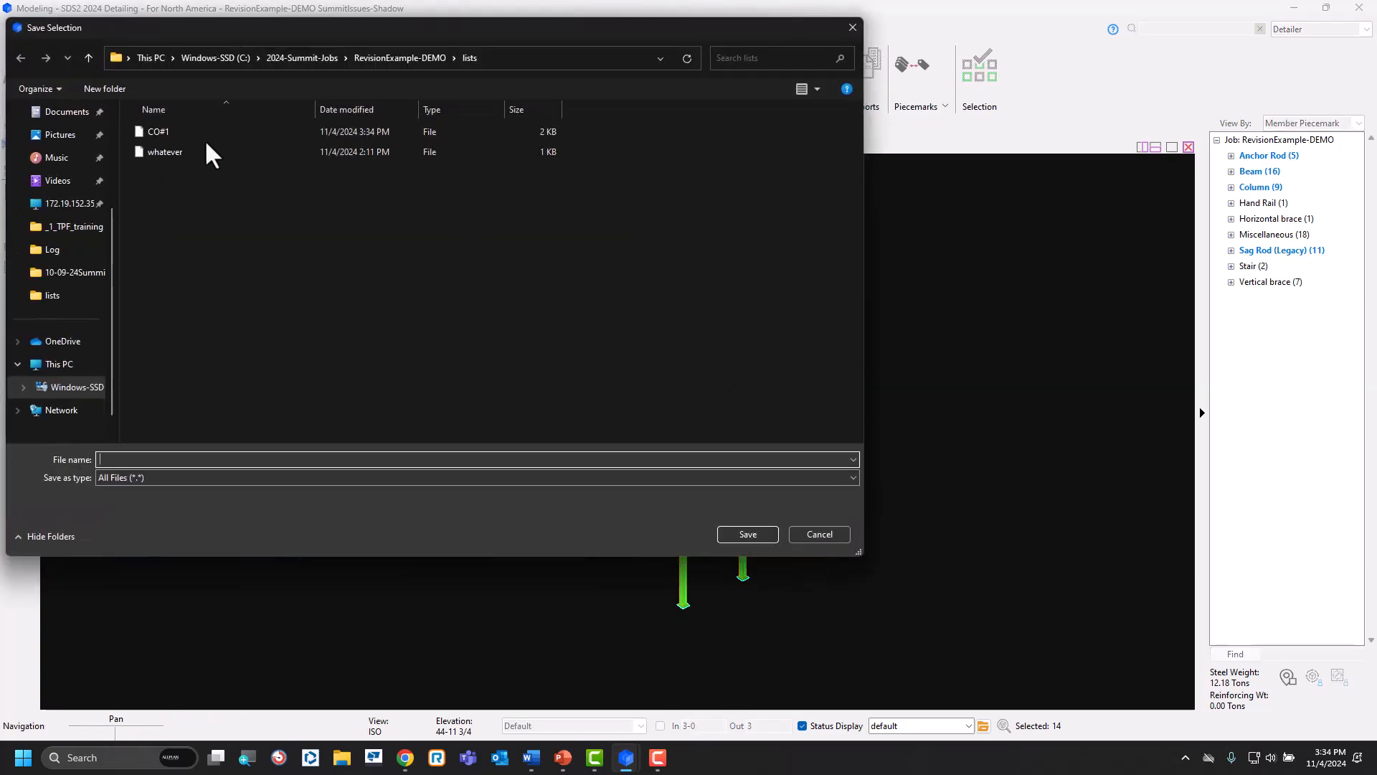
{"action": "left_click", "coordinate": [822, 537]}
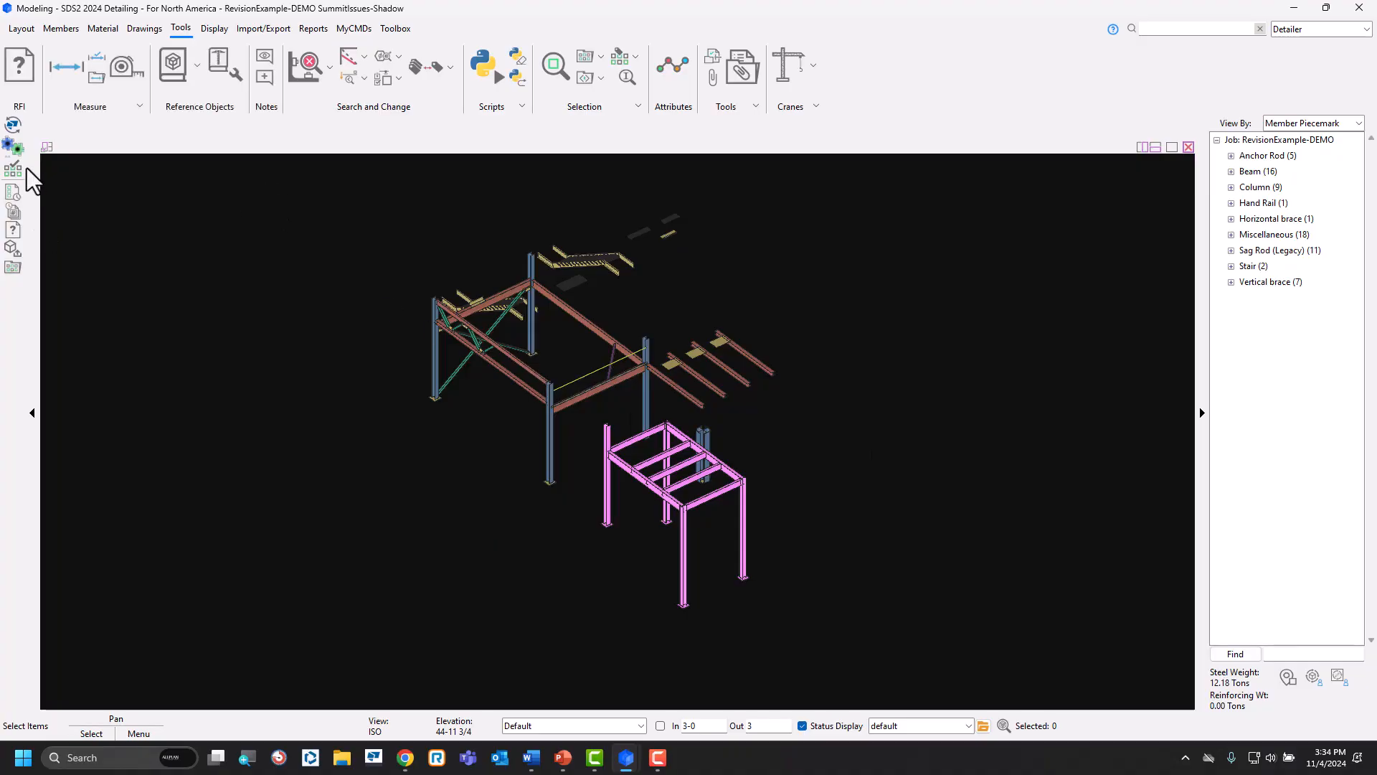
Load the updated CO#1 list, select its members, and examine which parts of the frame it covers.
{"action": "left_click", "coordinate": [12, 269]}
{"action": "double_click", "coordinate": [181, 133]}
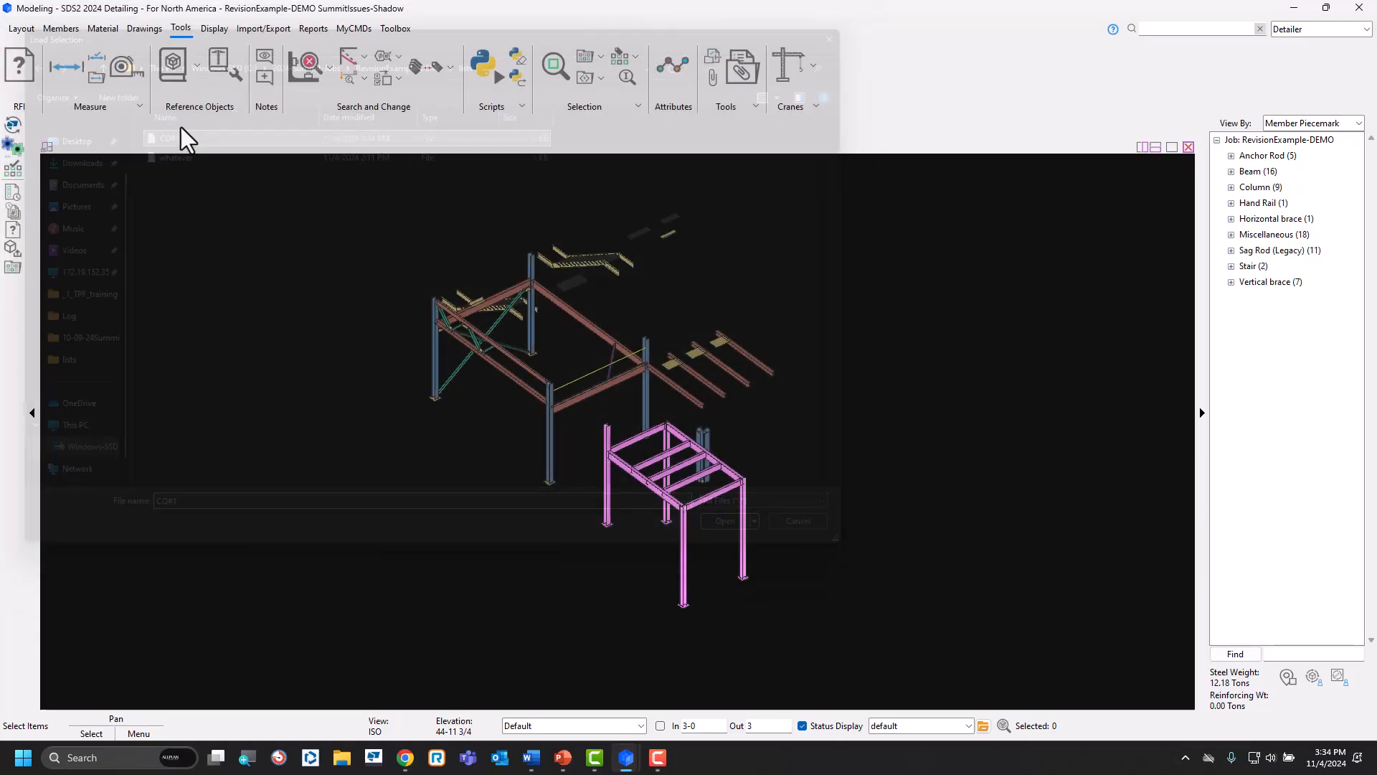
{"action": "left_click", "coordinate": [693, 494]}
{"action": "scroll", "coordinate": [635, 474], "scroll_direction": "up", "scroll_amount": 3}
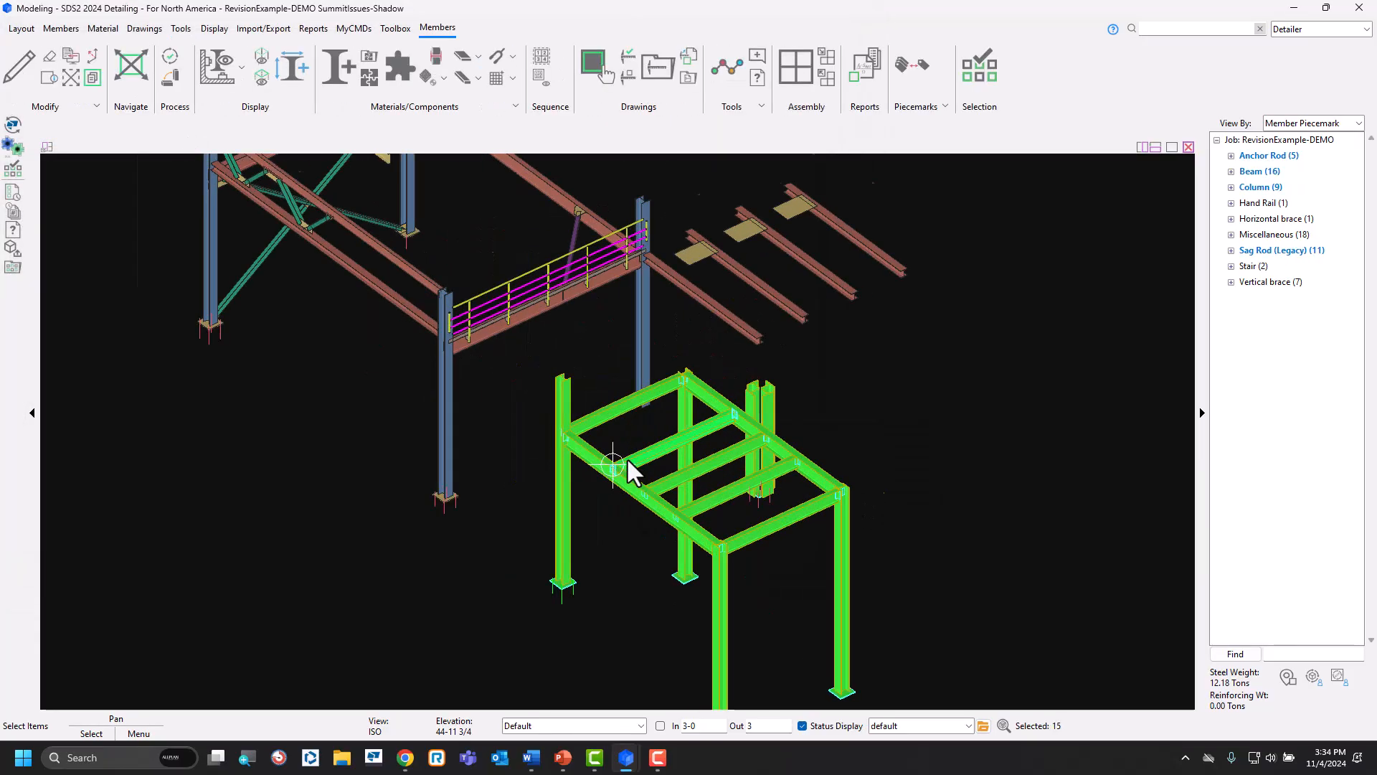
{"action": "scroll", "coordinate": [635, 473], "scroll_direction": "up", "scroll_amount": 2}
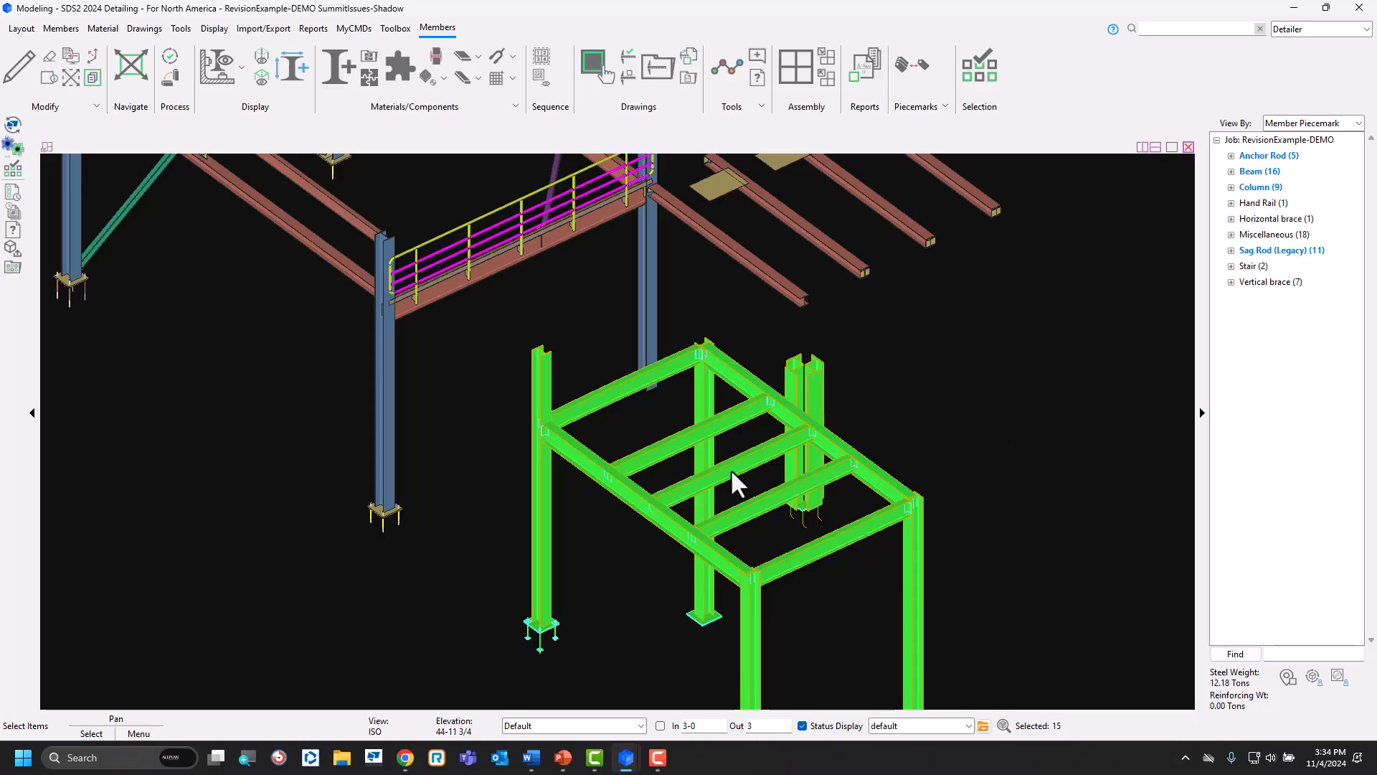
Change the section size of the frame's rearmost infill beam to W16X26 and accept the beam edit.
{"action": "left_click", "coordinate": [666, 448]}
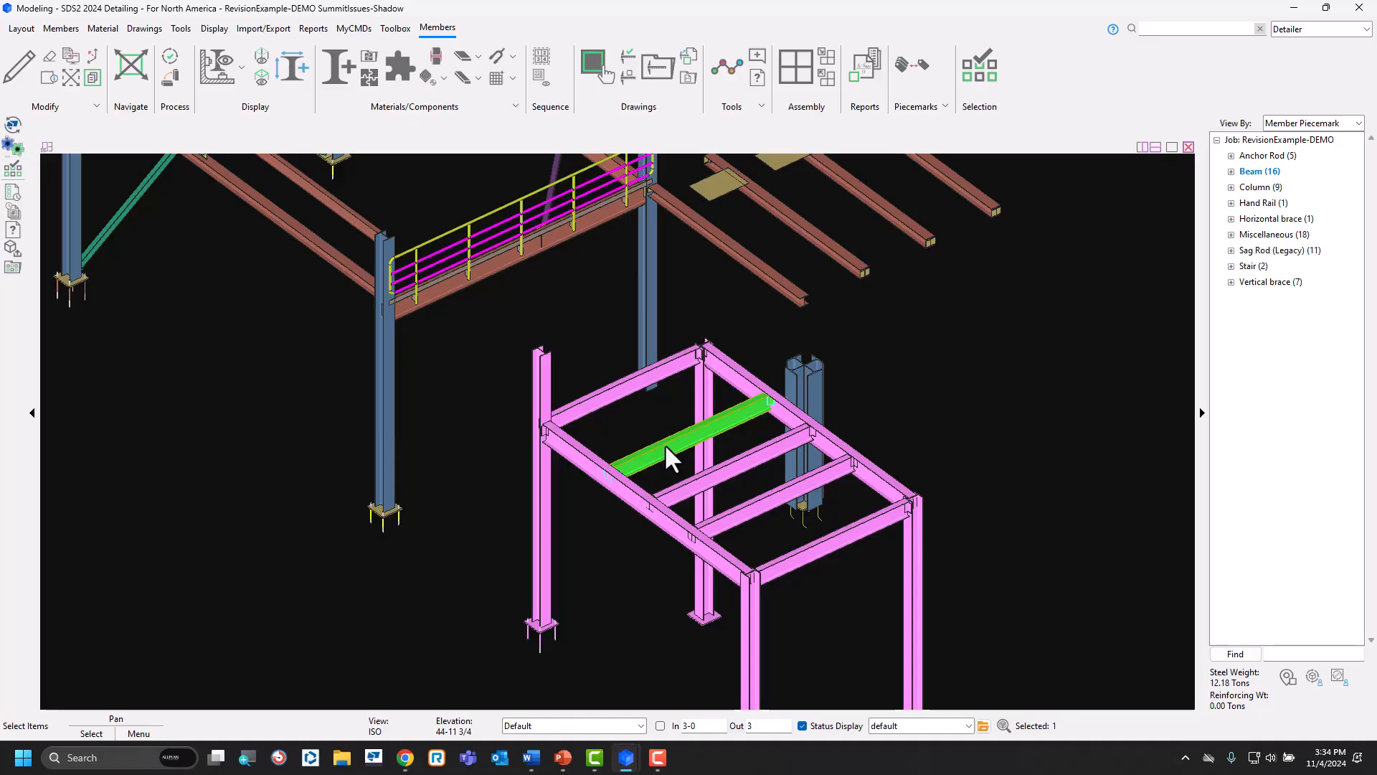
{"action": "left_click", "coordinate": [665, 446]}
{"action": "left_click", "coordinate": [666, 446]}
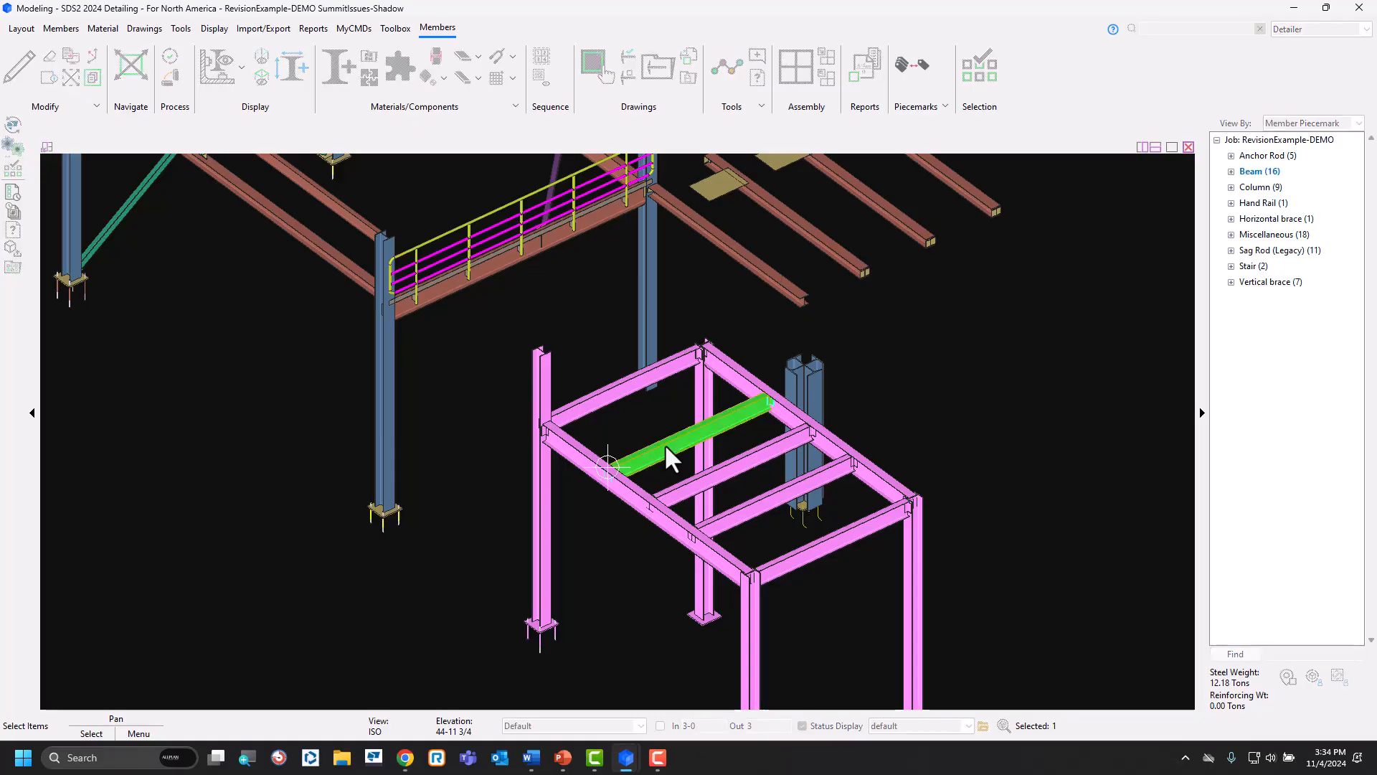
{"action": "double_click", "coordinate": [665, 445]}
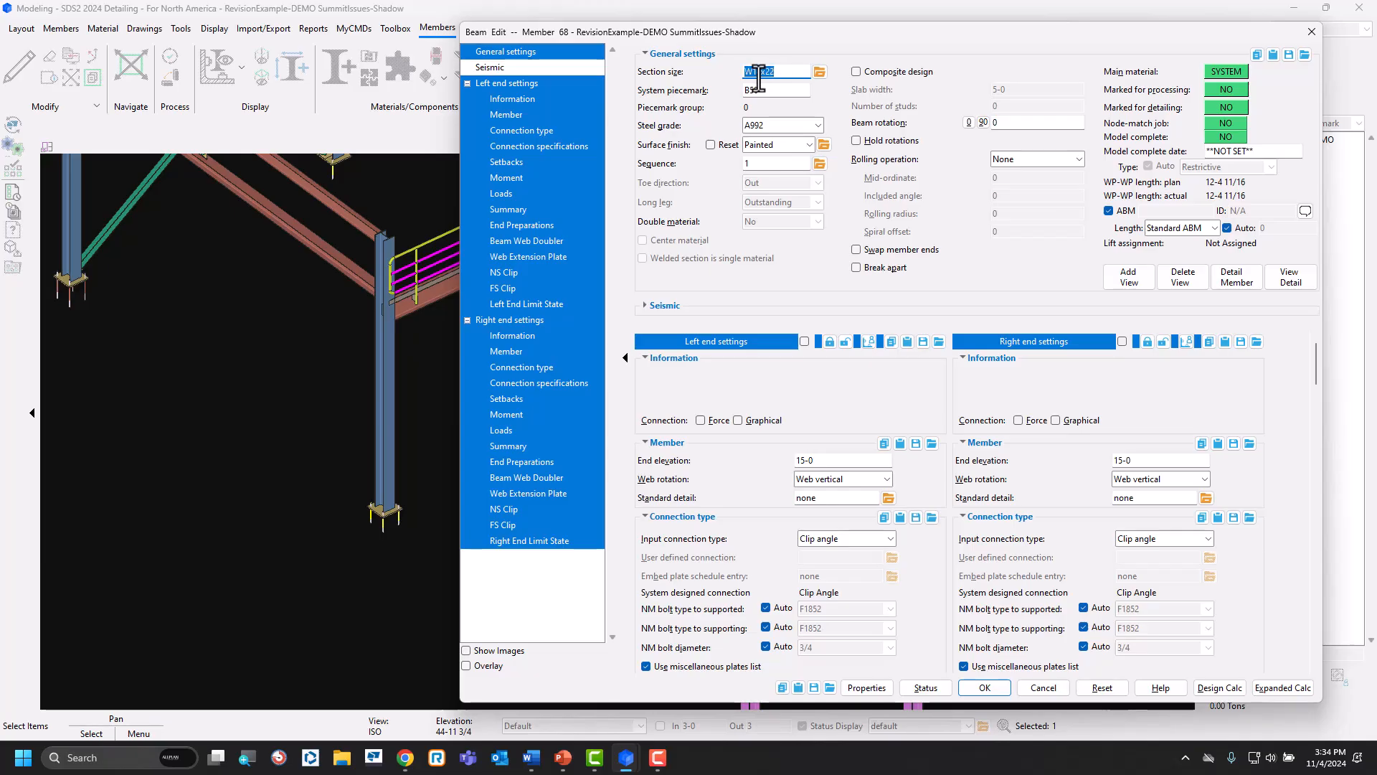
{"action": "type", "text": "w16X26"}
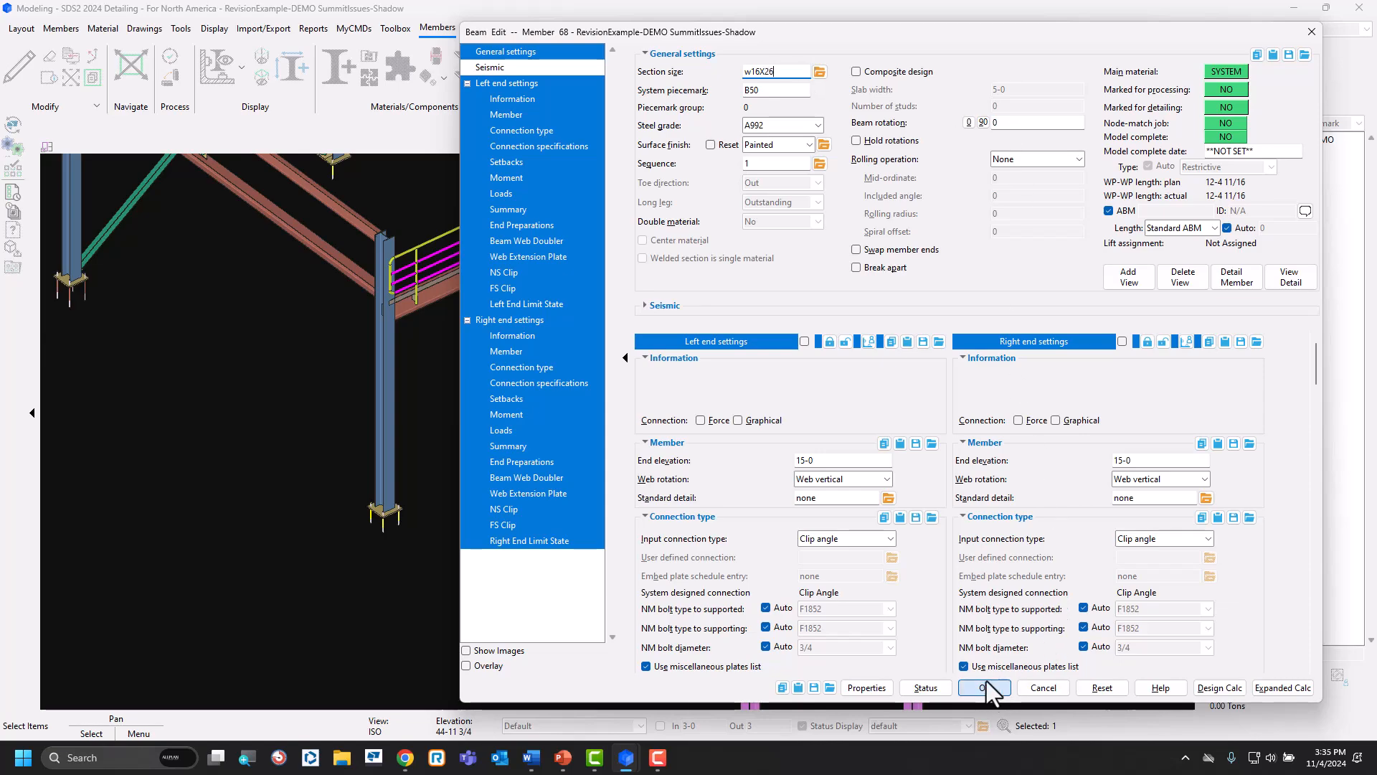
{"action": "left_click", "coordinate": [993, 690]}
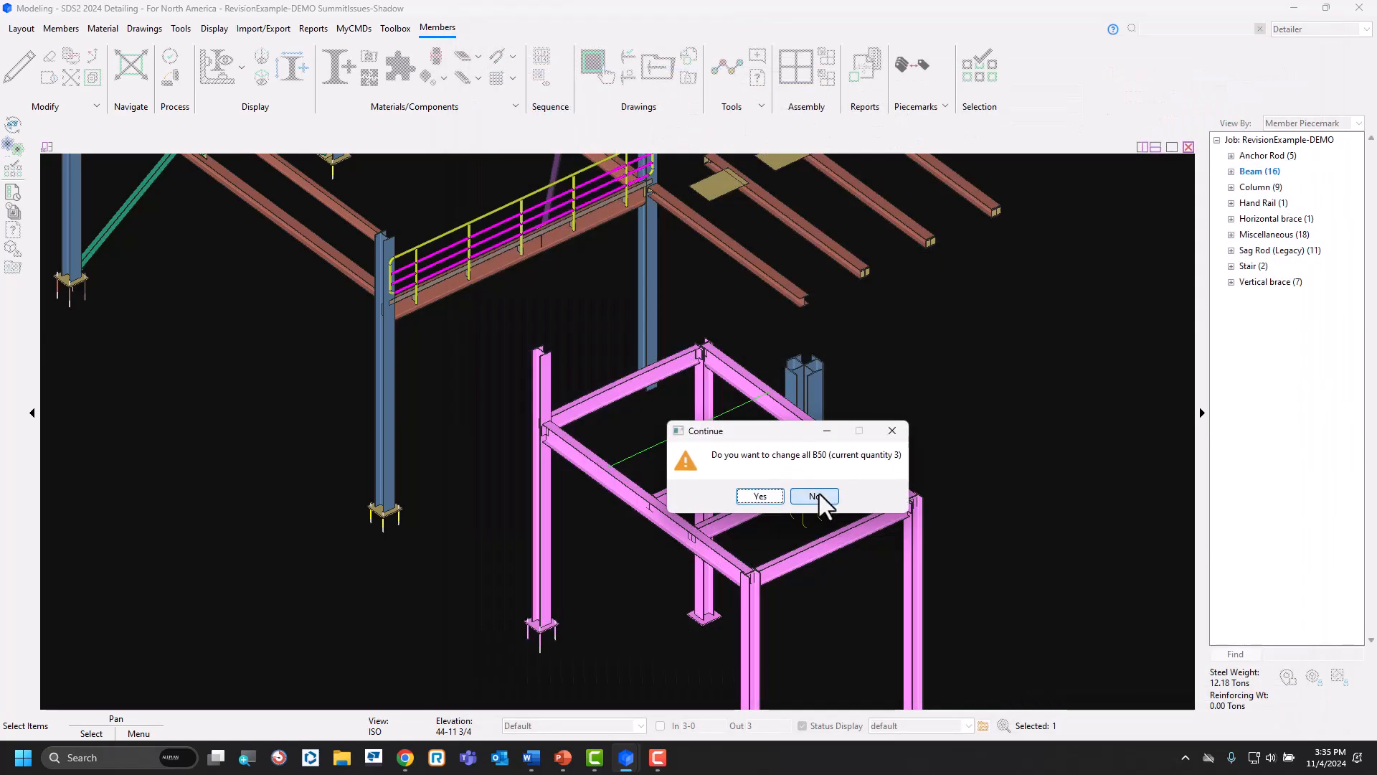
{"action": "left_click", "coordinate": [821, 497]}
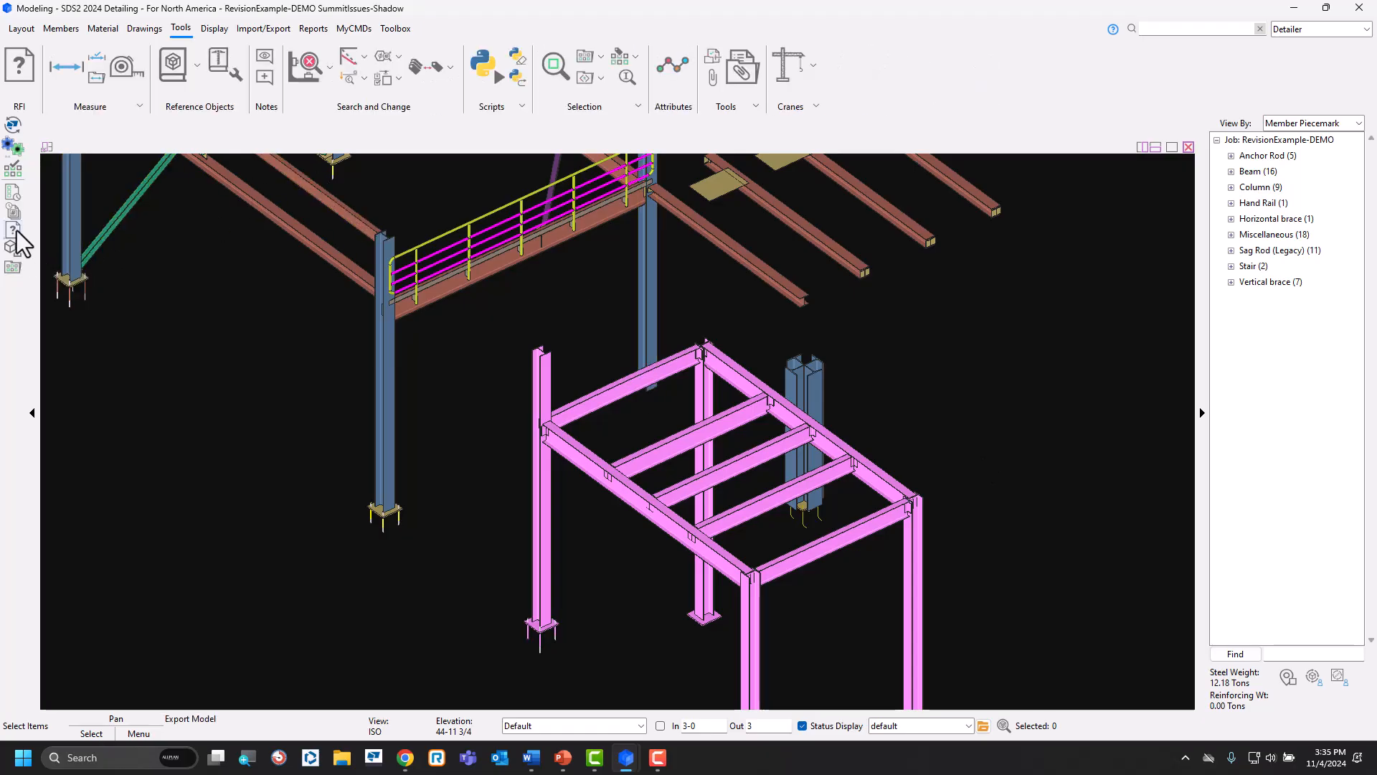
Reload the saved CO#1 list after the beam edit and select its members.
{"action": "left_click", "coordinate": [13, 267]}
{"action": "left_click", "coordinate": [152, 132]}
{"action": "left_click", "coordinate": [742, 537]}
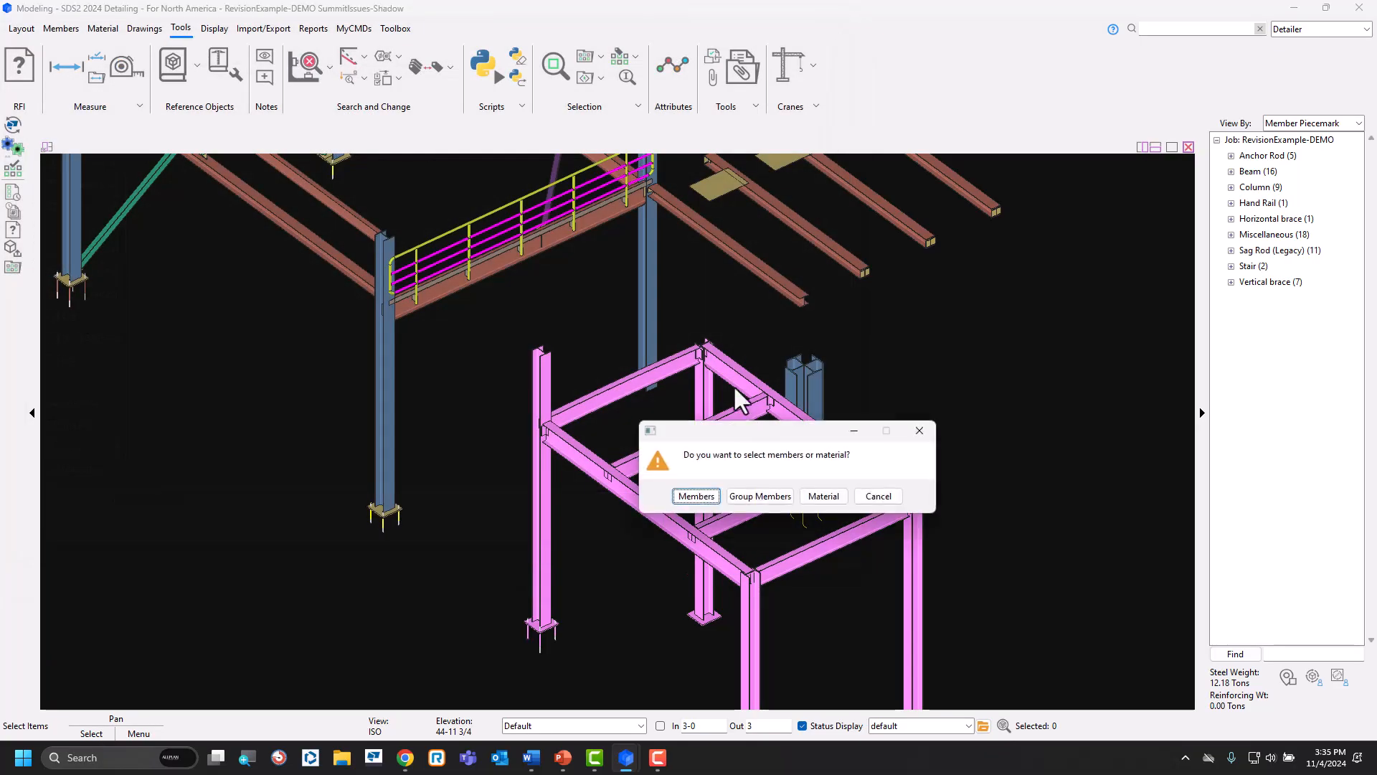
{"action": "left_click", "coordinate": [702, 501]}
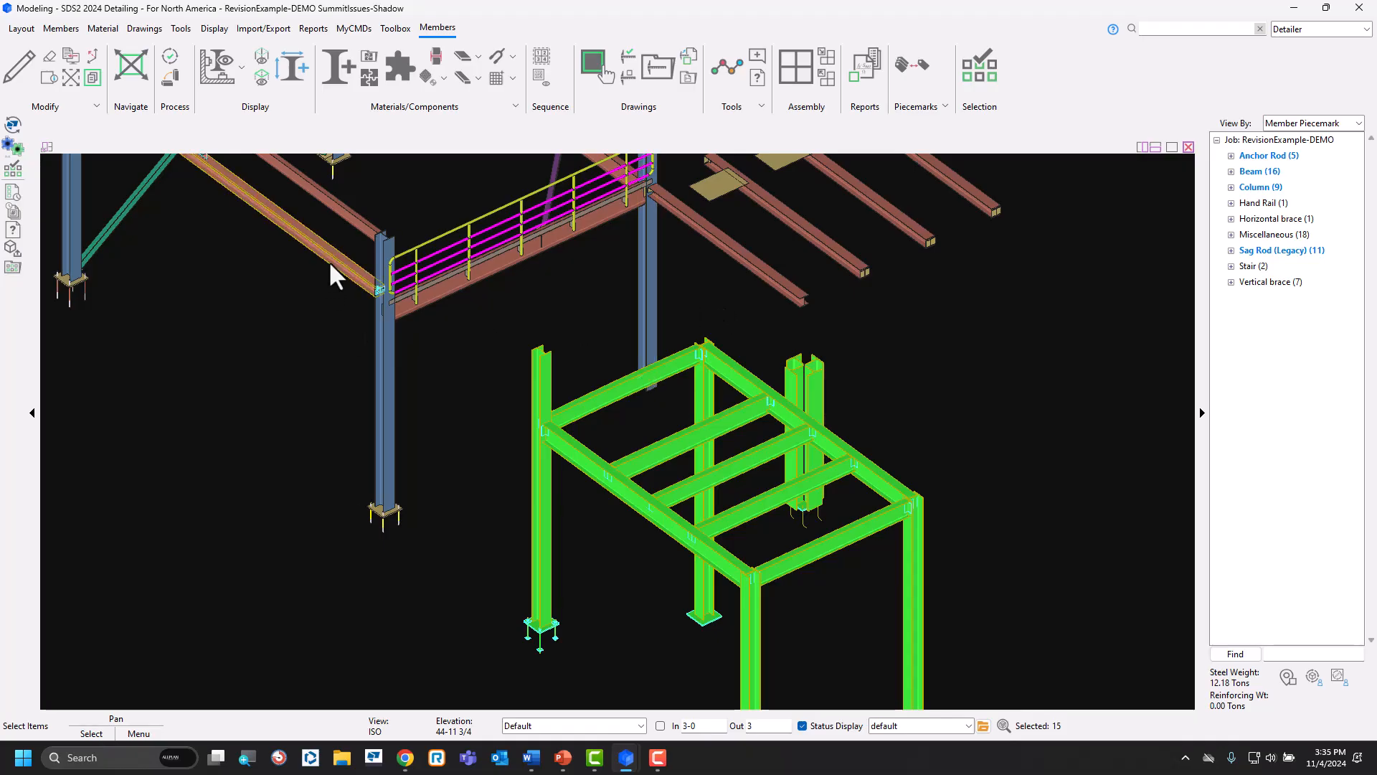
Load the CO#1 list into the Detail Members piecemark selection and cancel without detailing.
{"action": "left_click", "coordinate": [145, 29]}
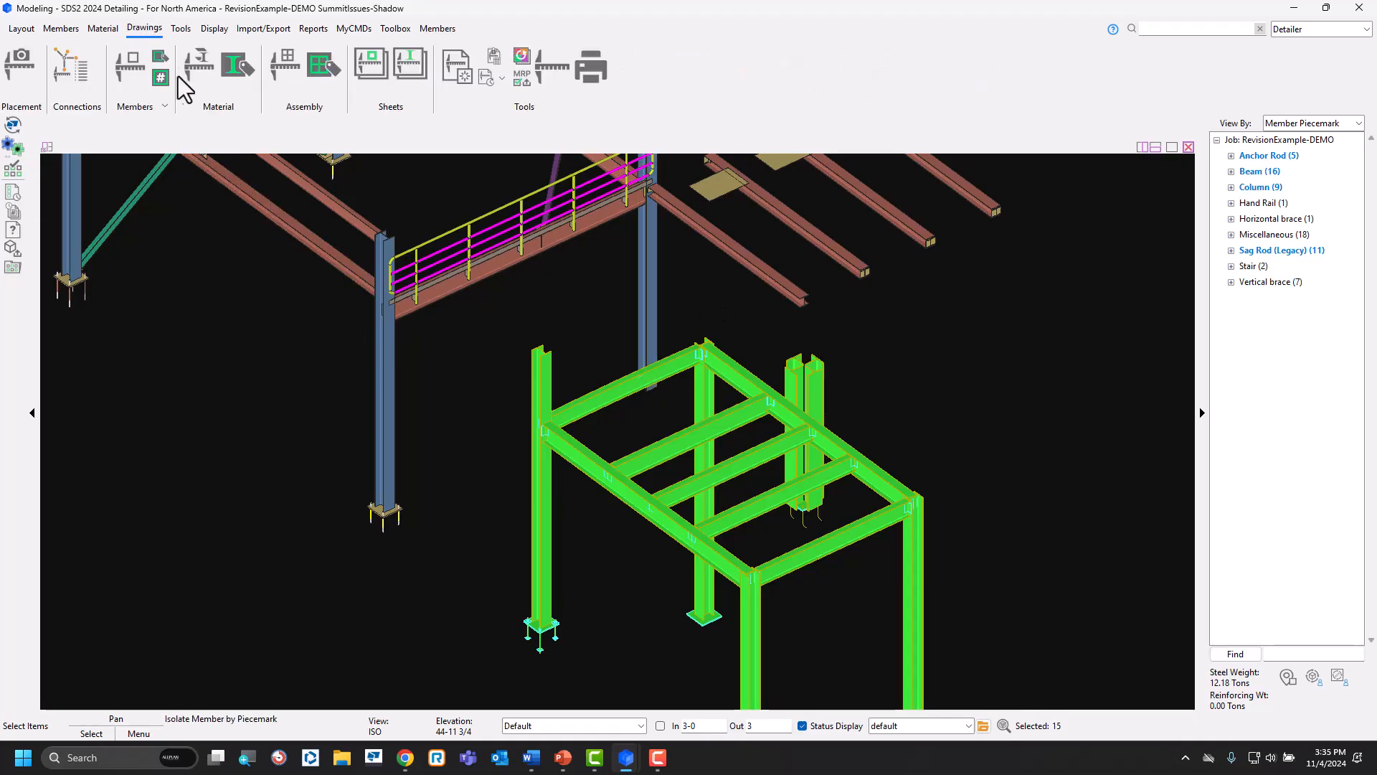
{"action": "left_click", "coordinate": [132, 72]}
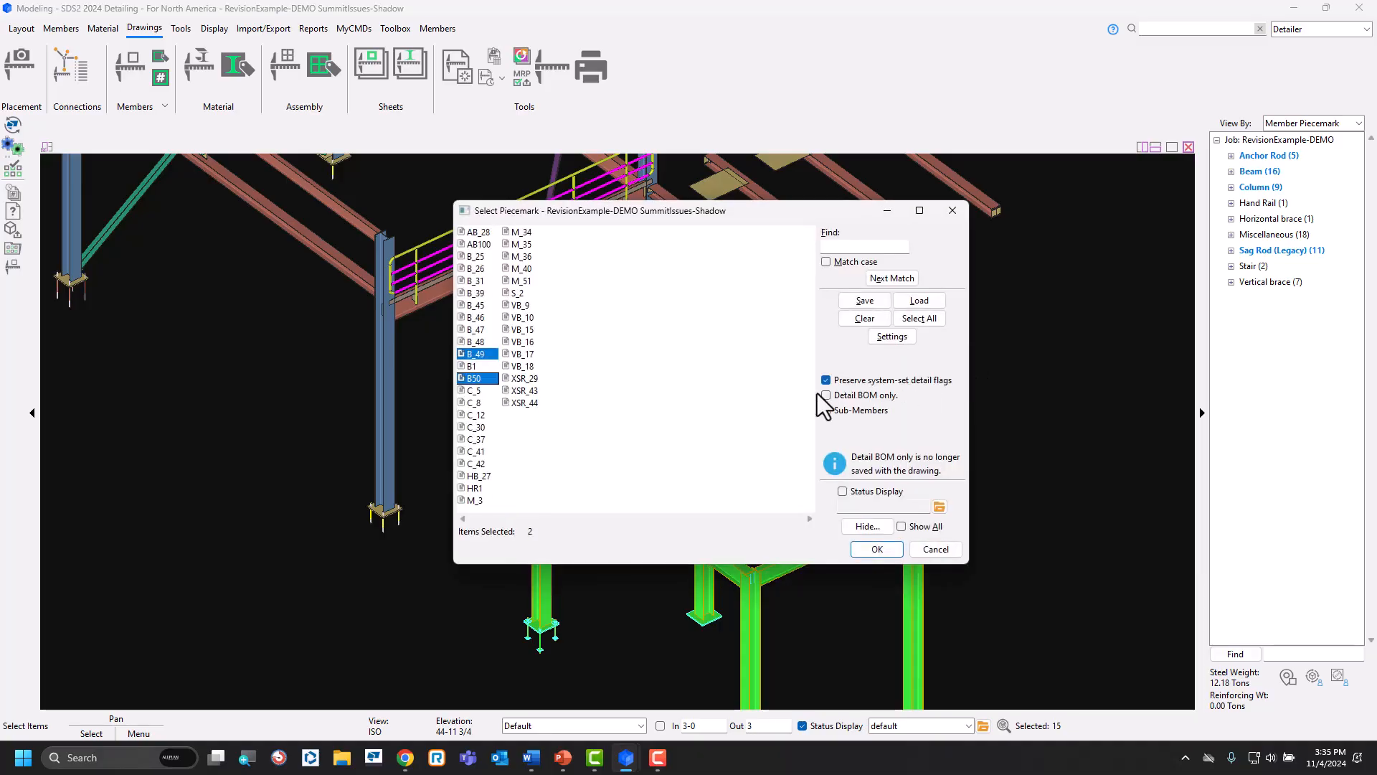
{"action": "left_click", "coordinate": [920, 301]}
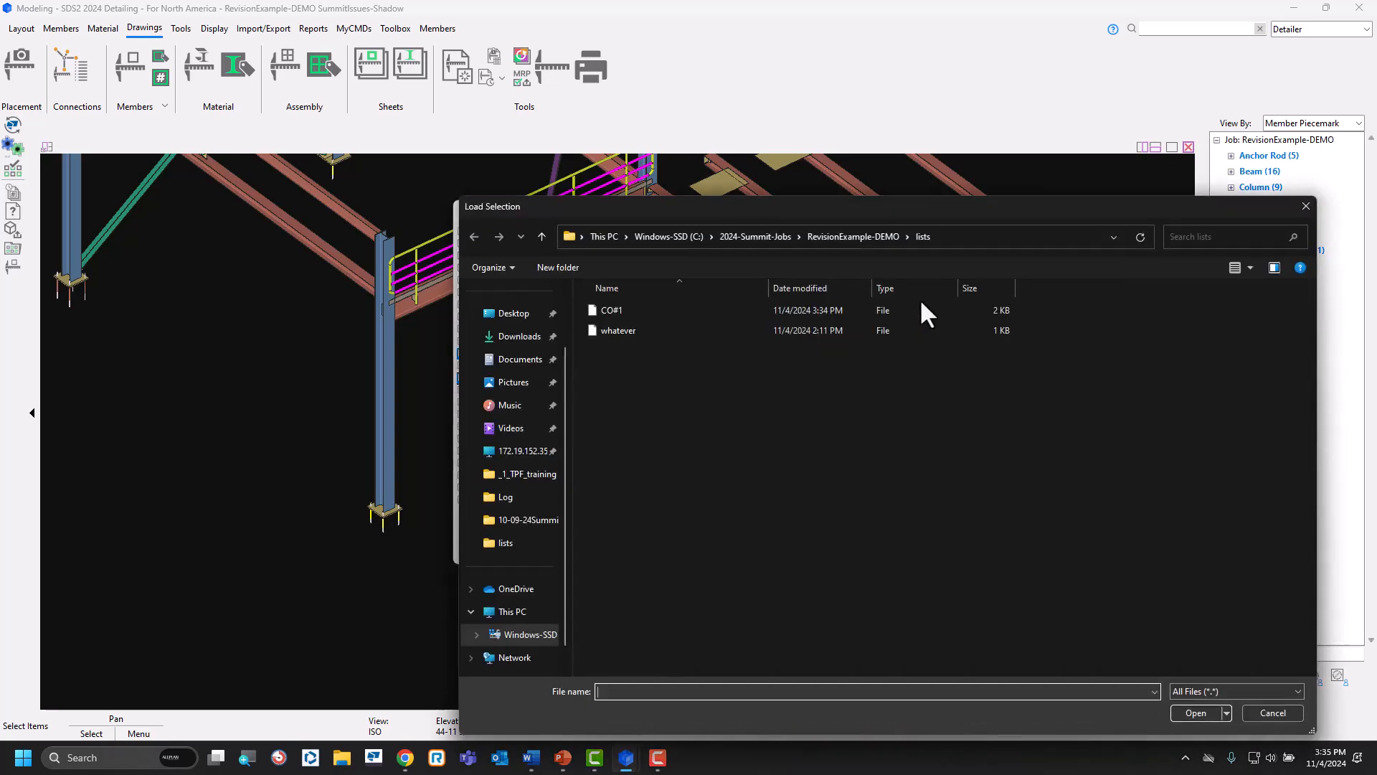
{"action": "left_click", "coordinate": [631, 312]}
{"action": "left_click", "coordinate": [1195, 714]}
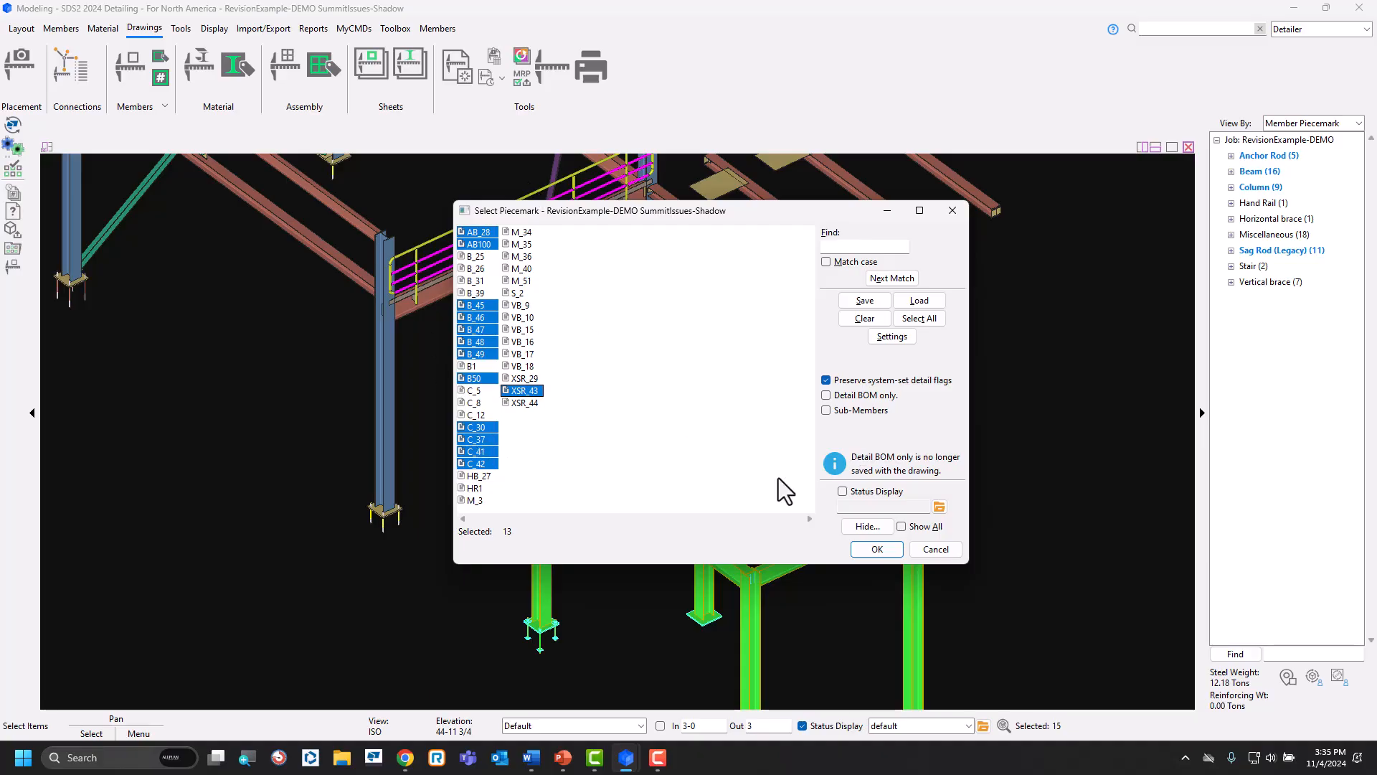
{"action": "left_click", "coordinate": [936, 550]}
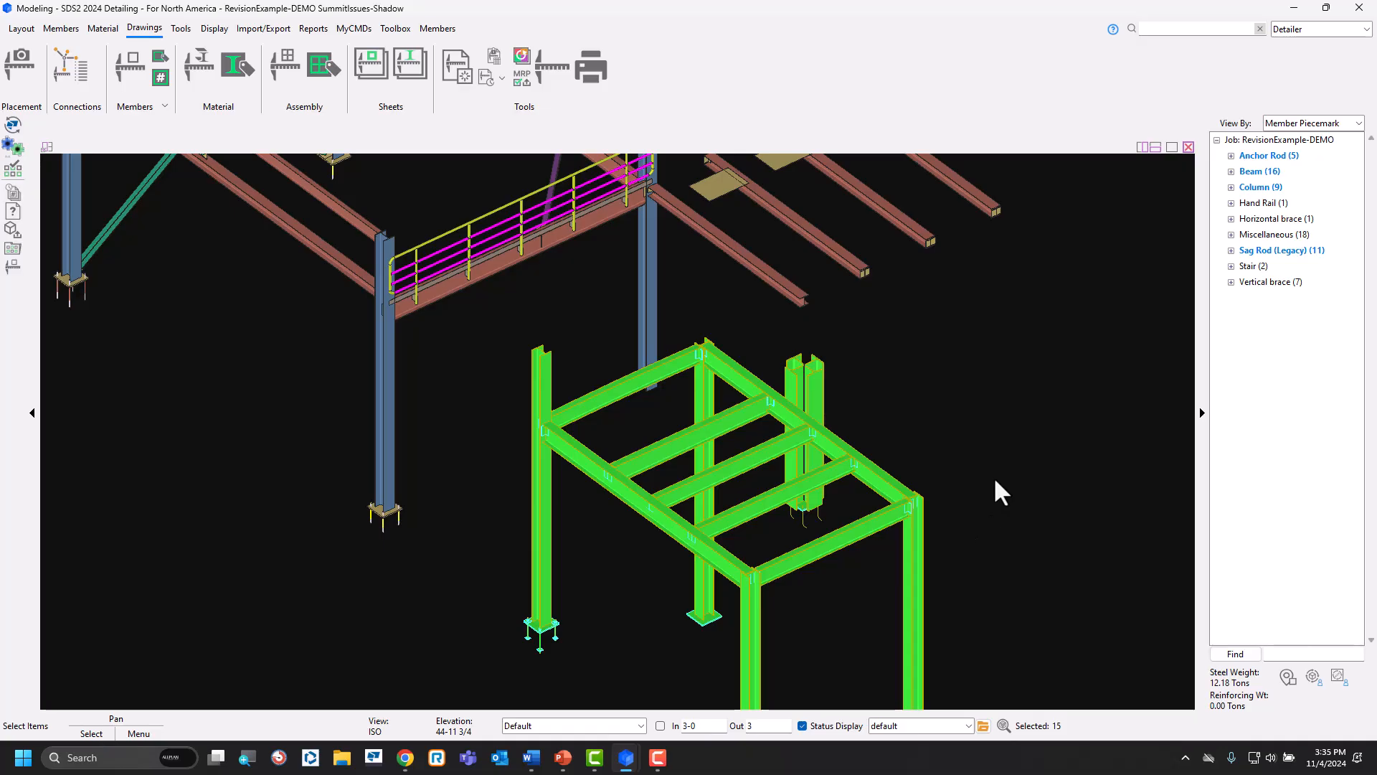
Select the CO#1 members in the model from the saved list, check the Detail Selected Members command, and clear the selection.
{"action": "left_click", "coordinate": [670, 449]}
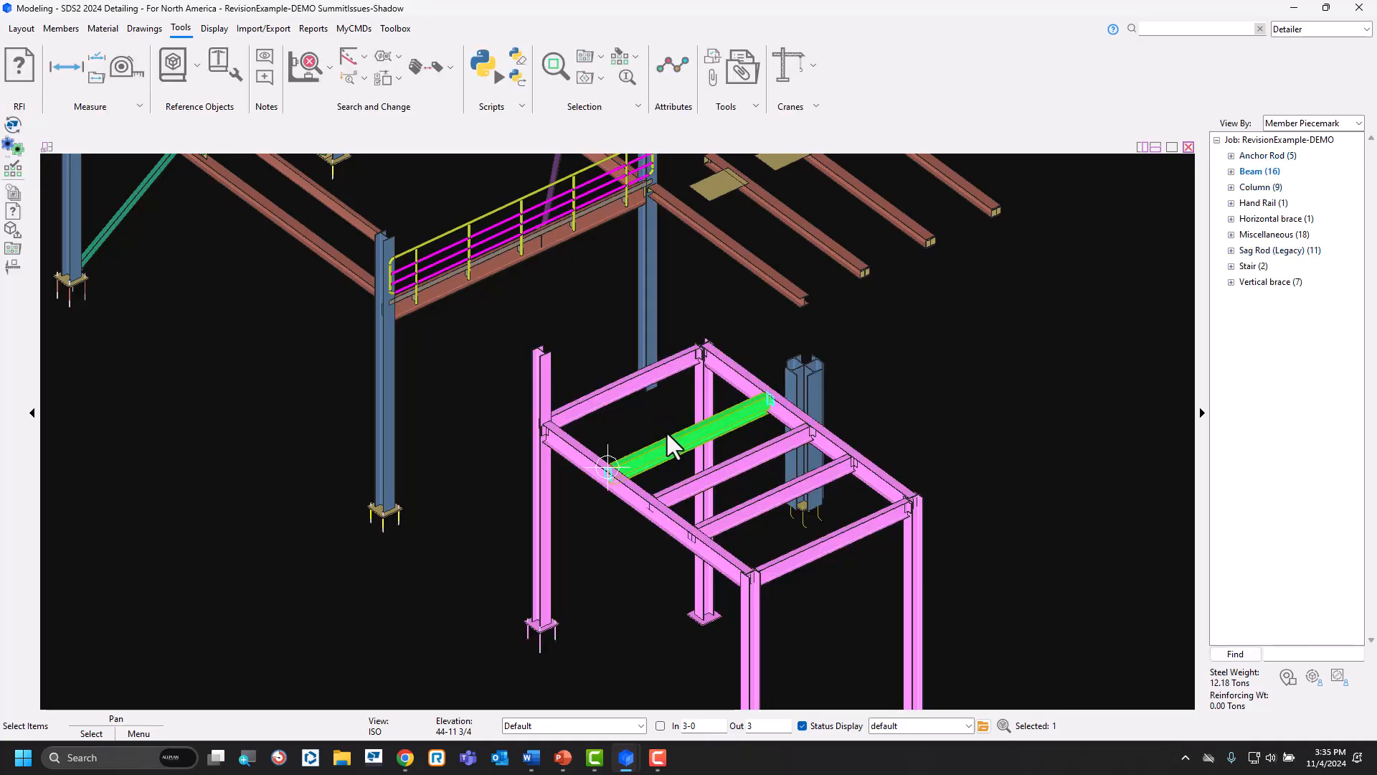
{"action": "left_click", "coordinate": [901, 373]}
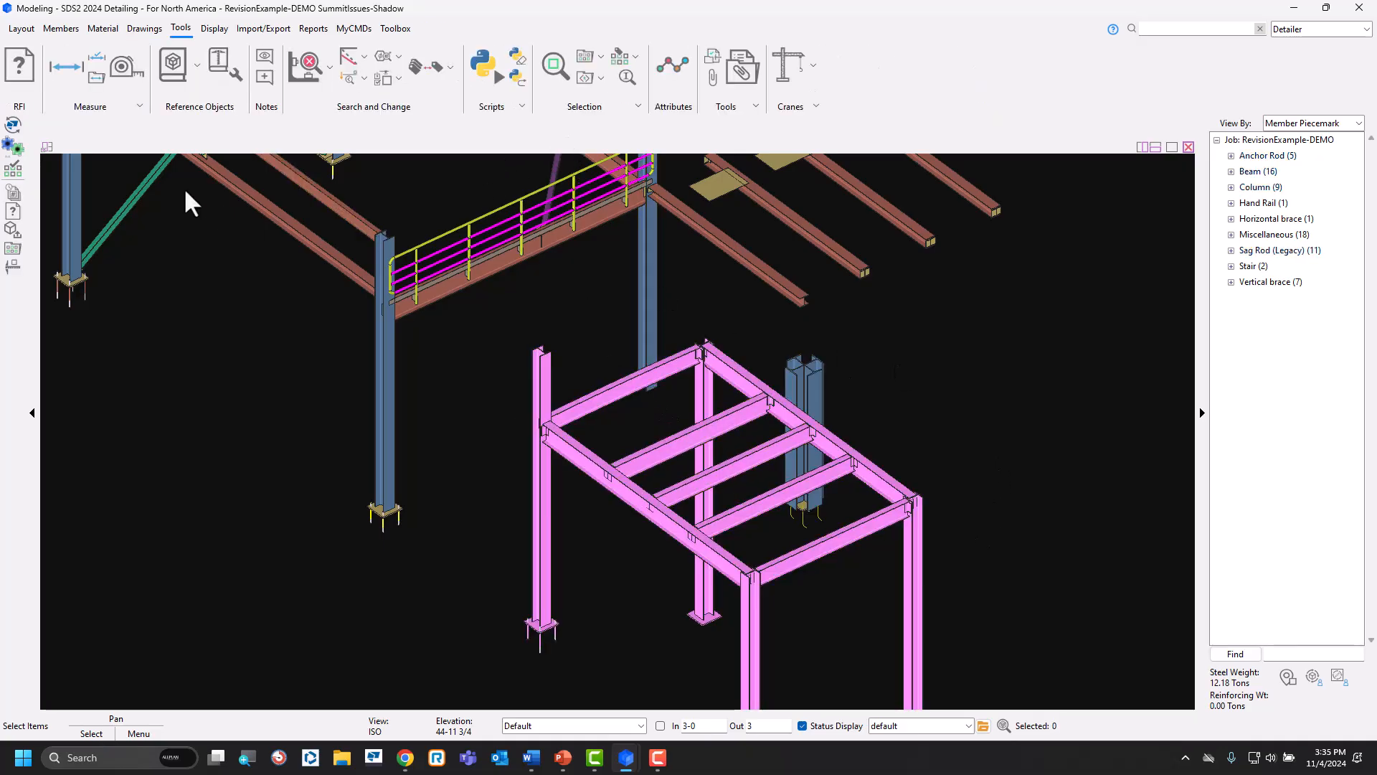
{"action": "left_click", "coordinate": [13, 249]}
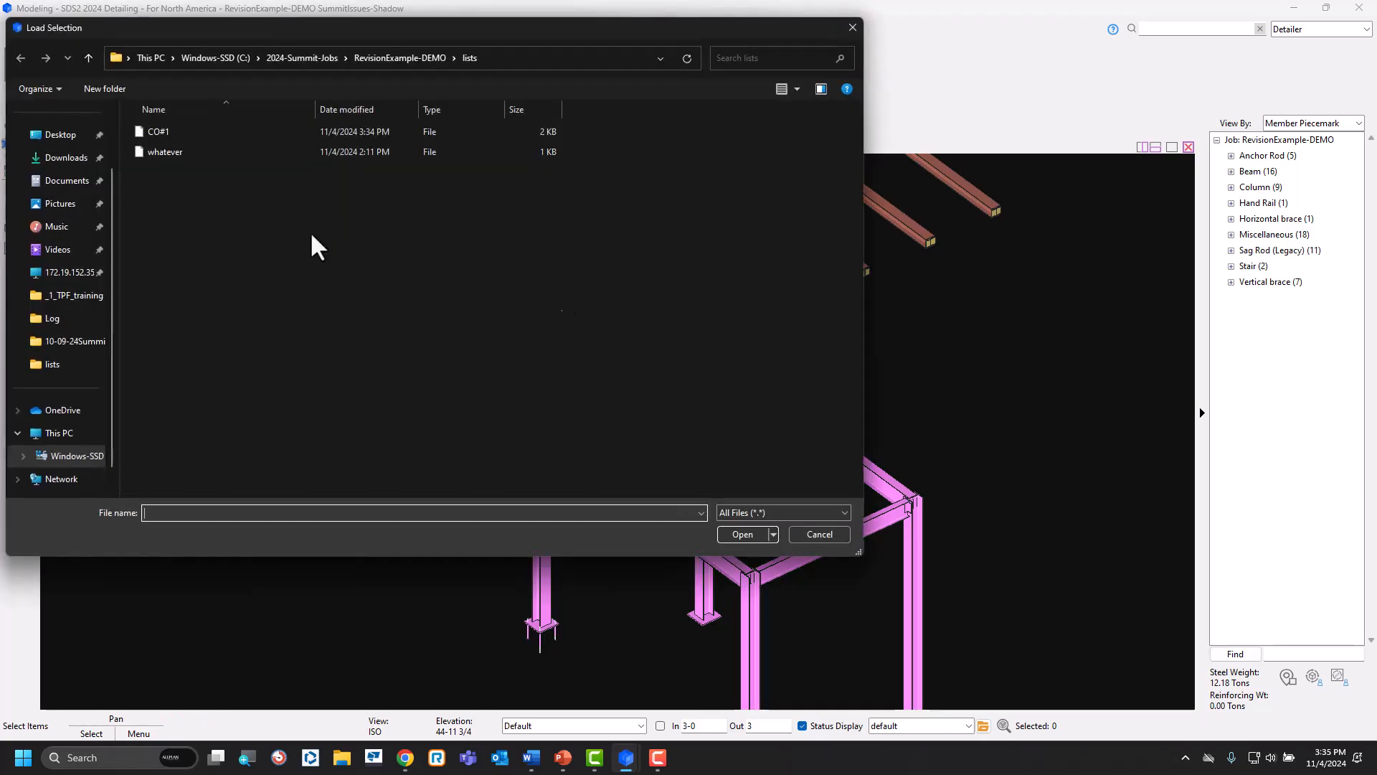
{"action": "double_click", "coordinate": [157, 132]}
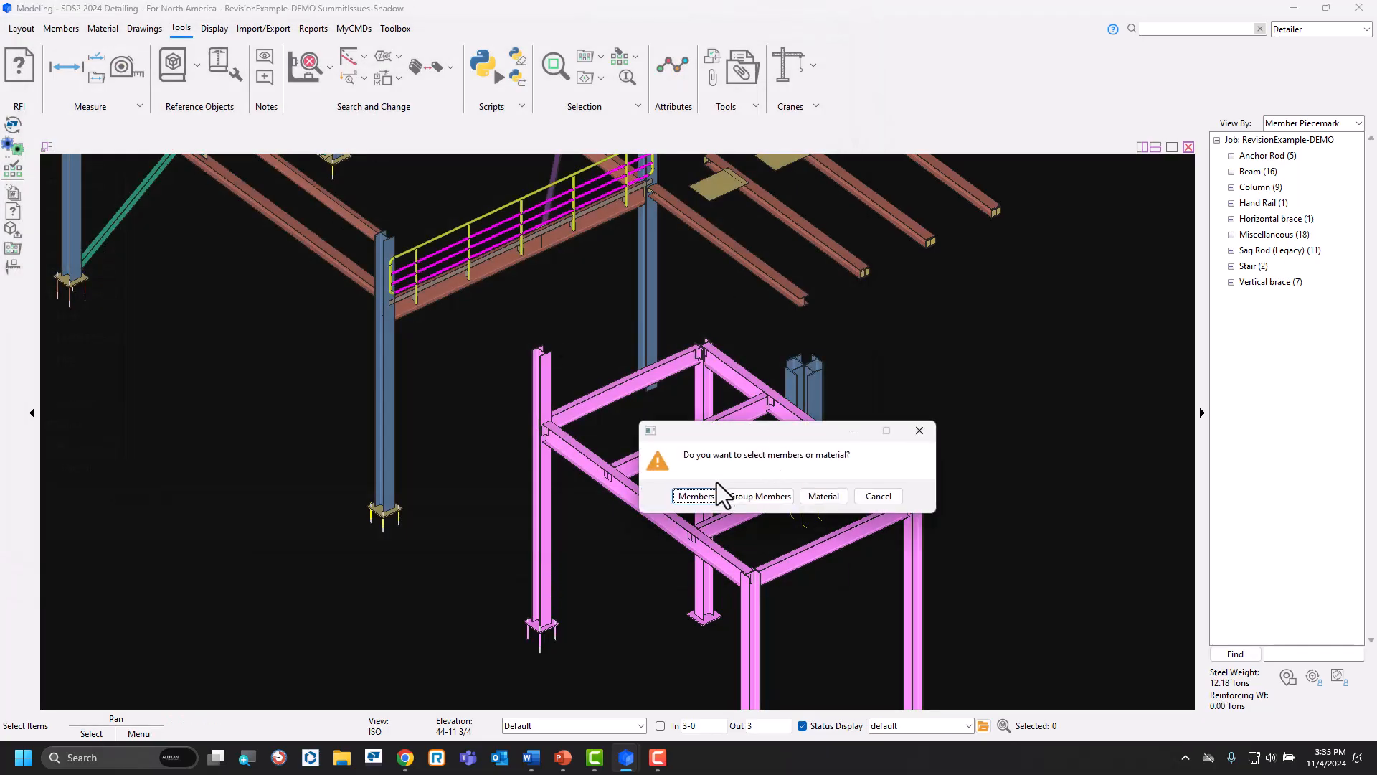
{"action": "left_click", "coordinate": [714, 493]}
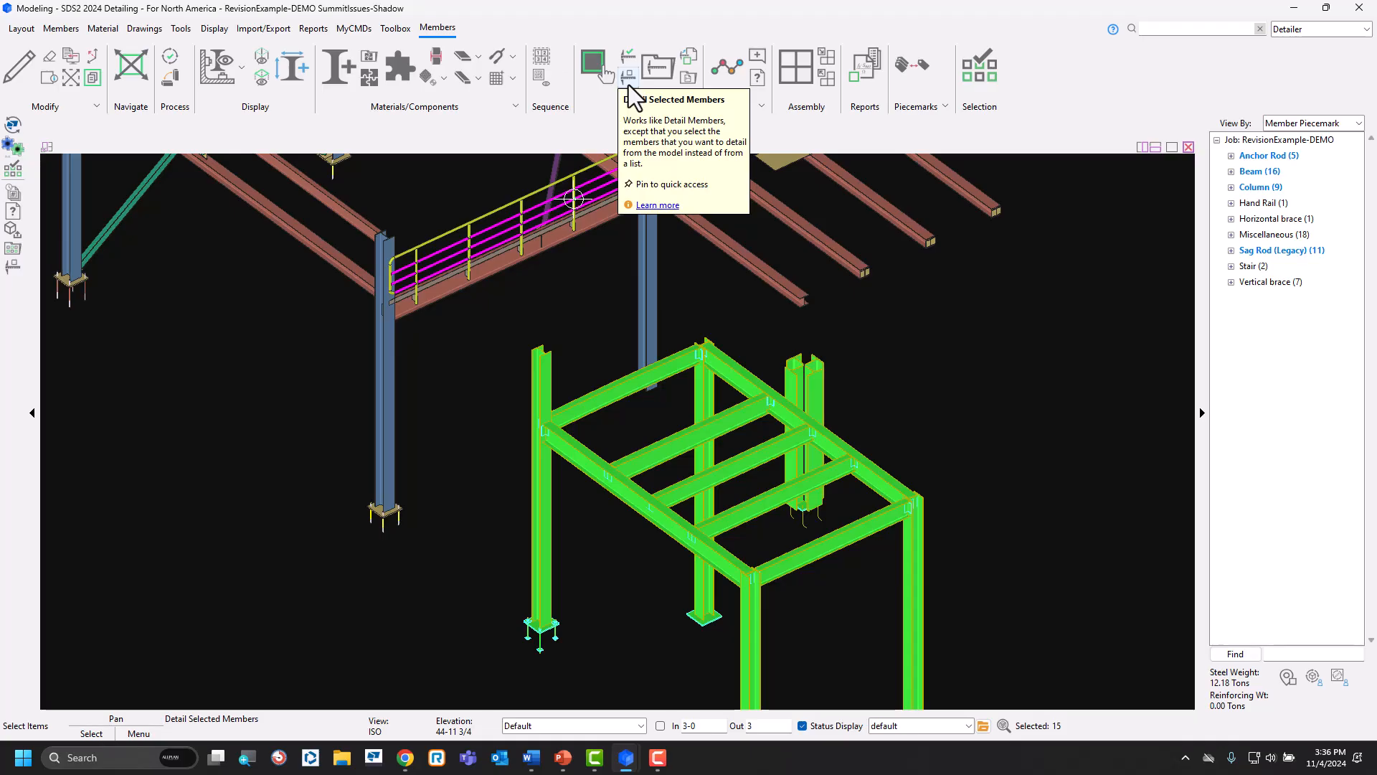
{"action": "left_click", "coordinate": [1075, 485]}
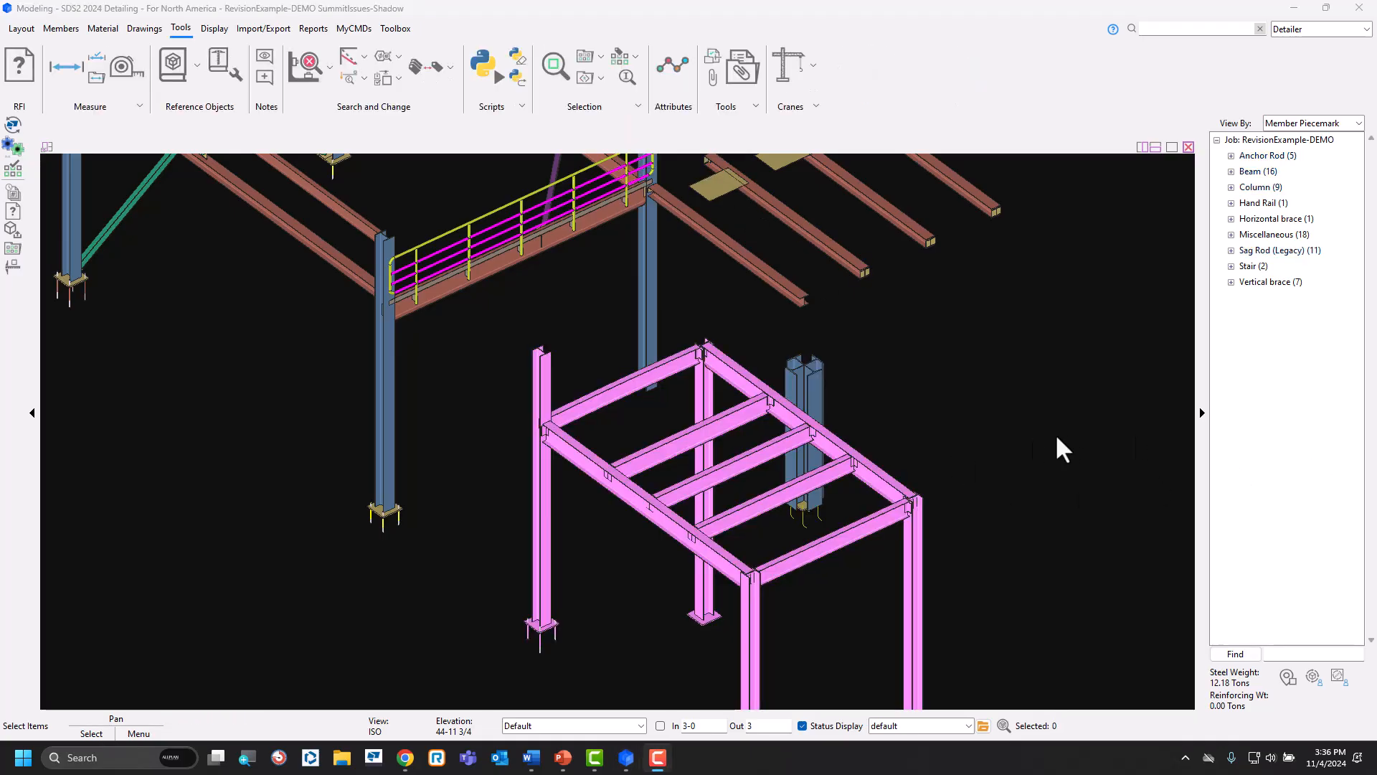
Switch to the PowerPoint slide show and advance to the 2D Revision Chart slide.
{"action": "left_click", "coordinate": [563, 758]}
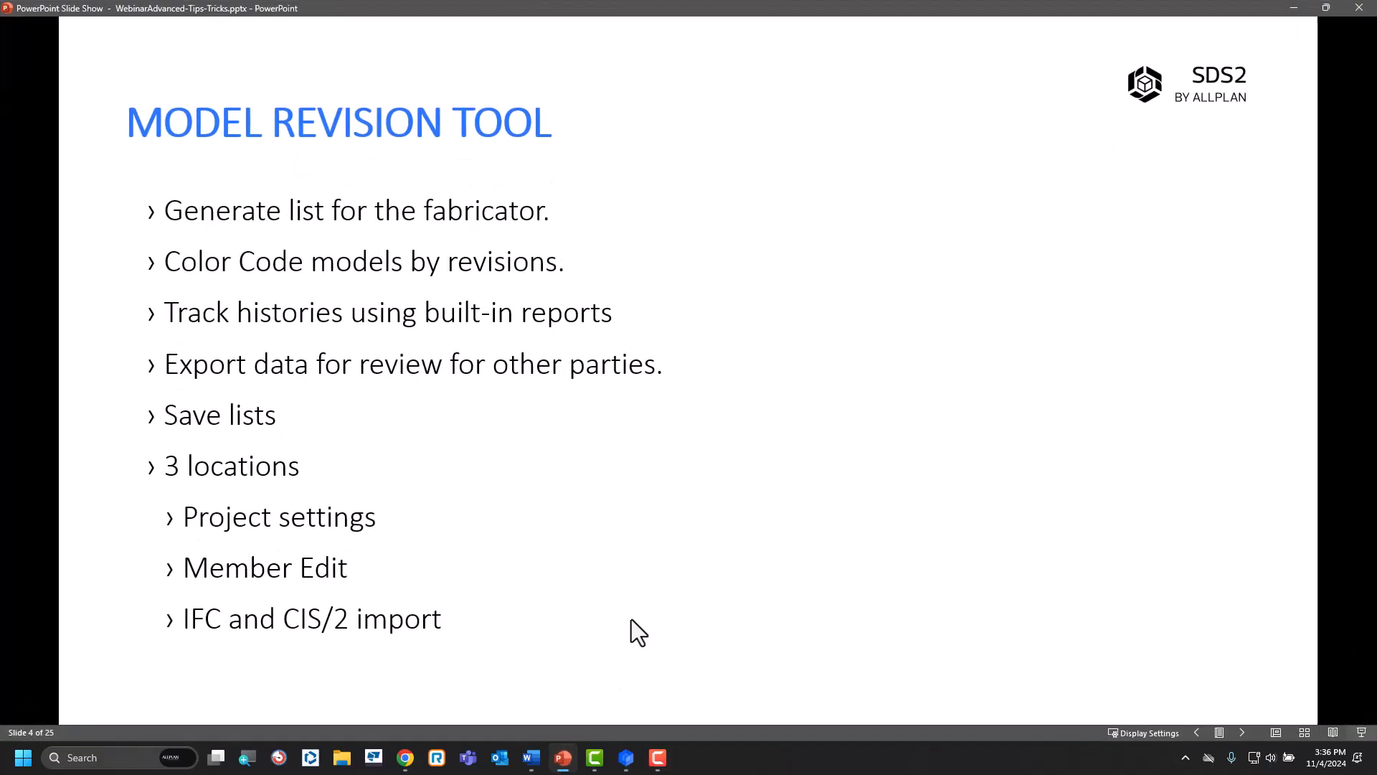
{"action": "left_click", "coordinate": [799, 485]}
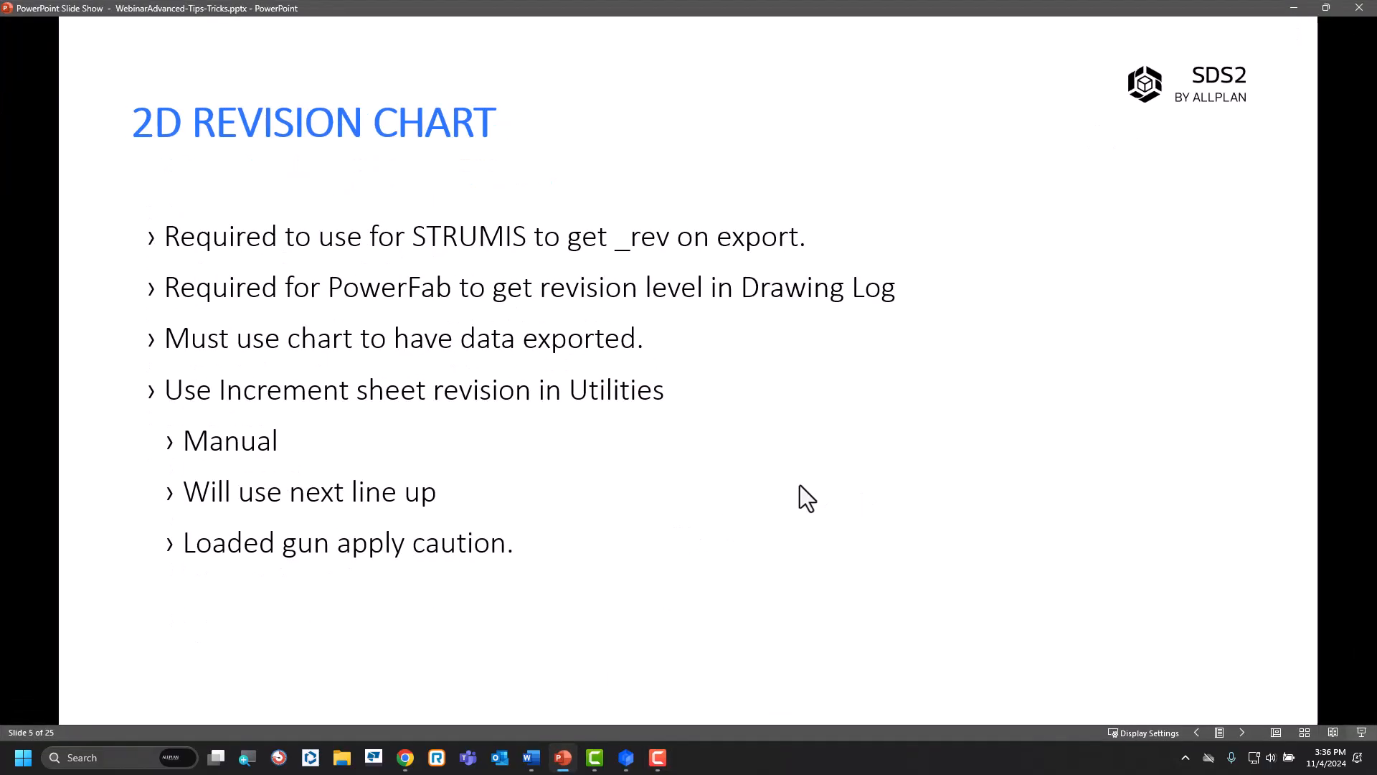
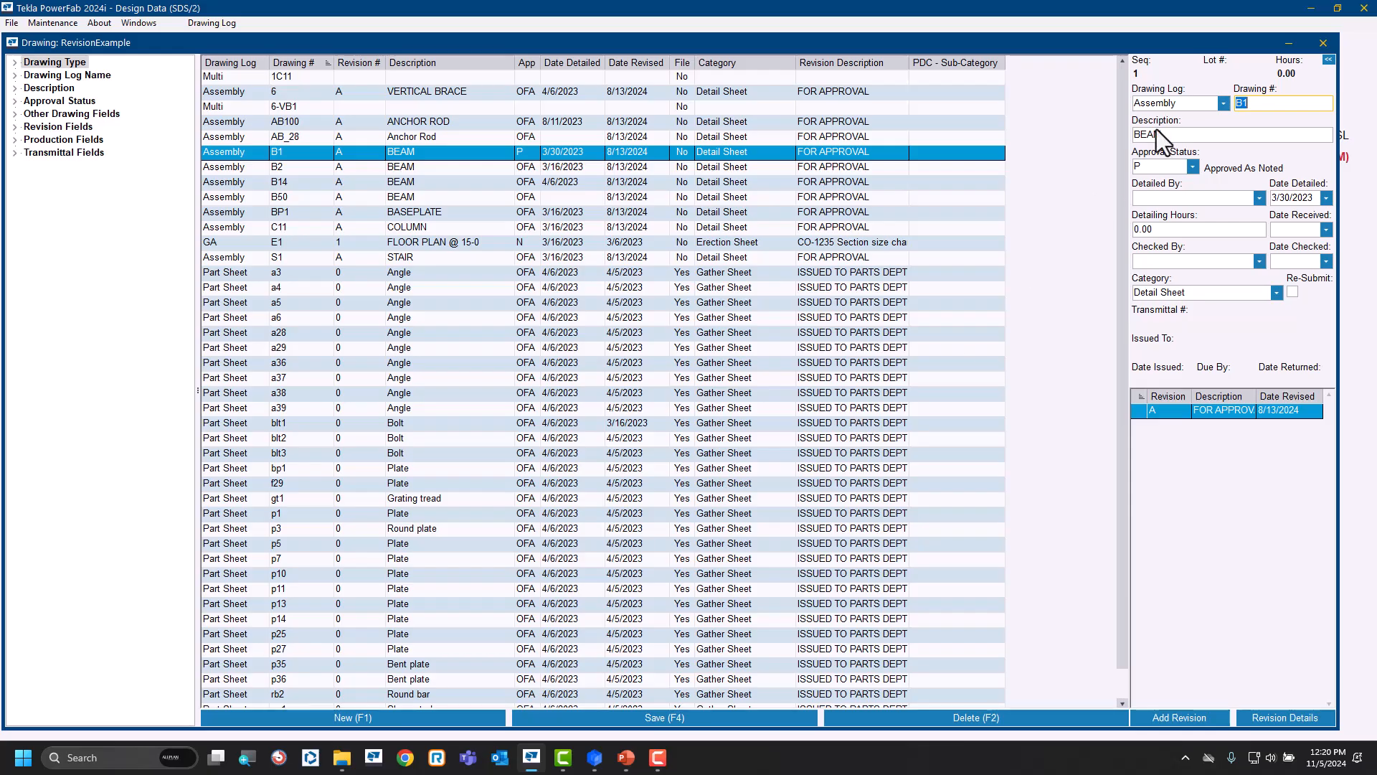
Switch from PowerFab to sheet B1 in the SDS2 Drawing Editor and check the revision level and date in its drawing data.
{"action": "left_click", "coordinate": [1312, 8]}
{"action": "mouse_move", "coordinate": [580, 759]}
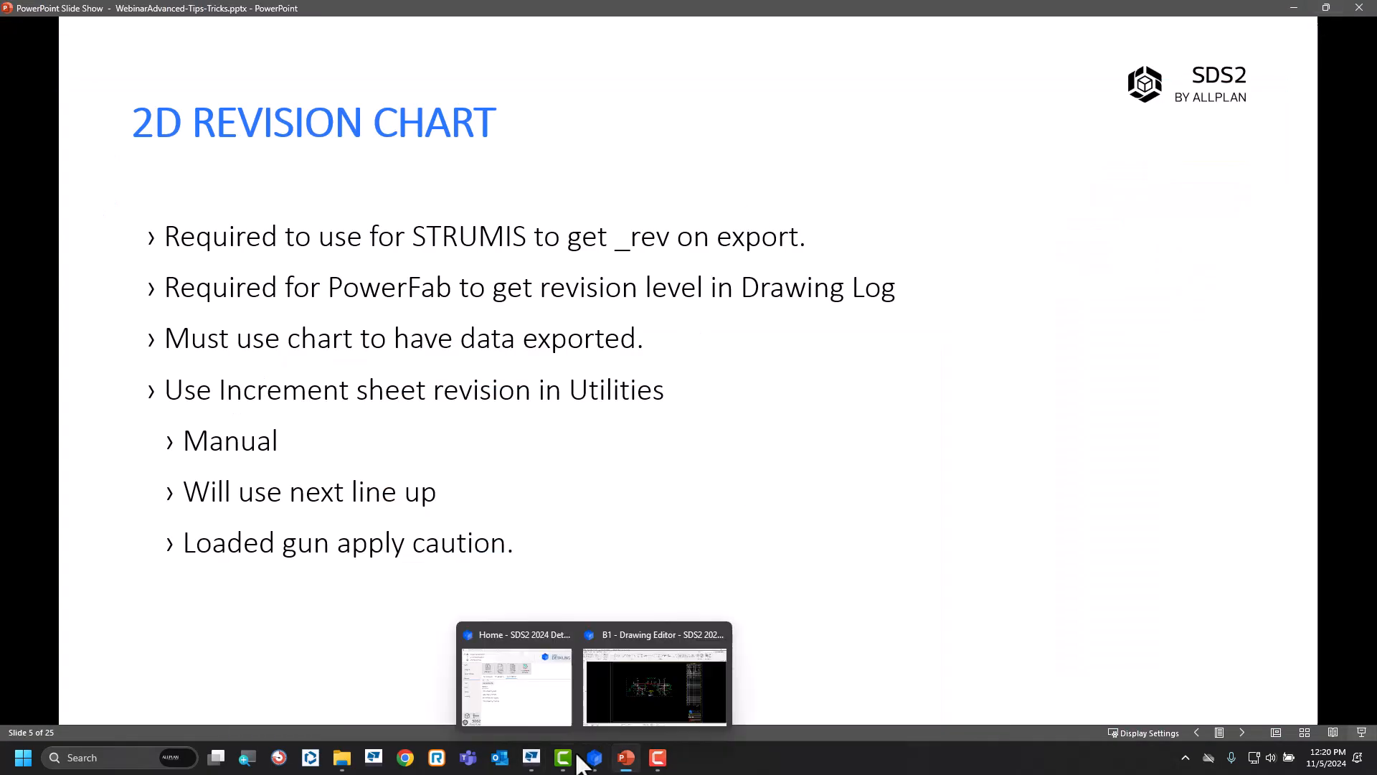
{"action": "left_click", "coordinate": [639, 721]}
{"action": "scroll", "coordinate": [1091, 620], "scroll_direction": "up", "scroll_amount": 5}
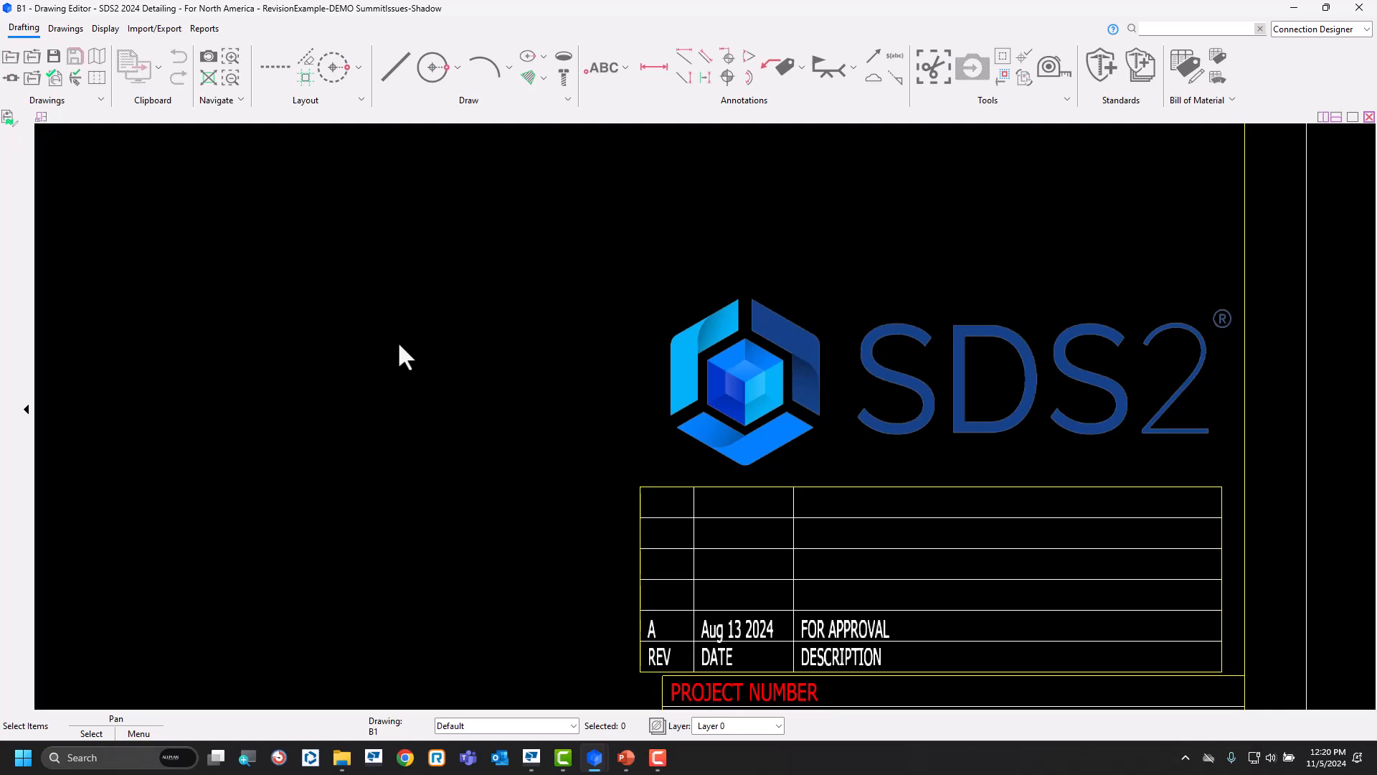
{"action": "key", "text": "ctrl+d"}
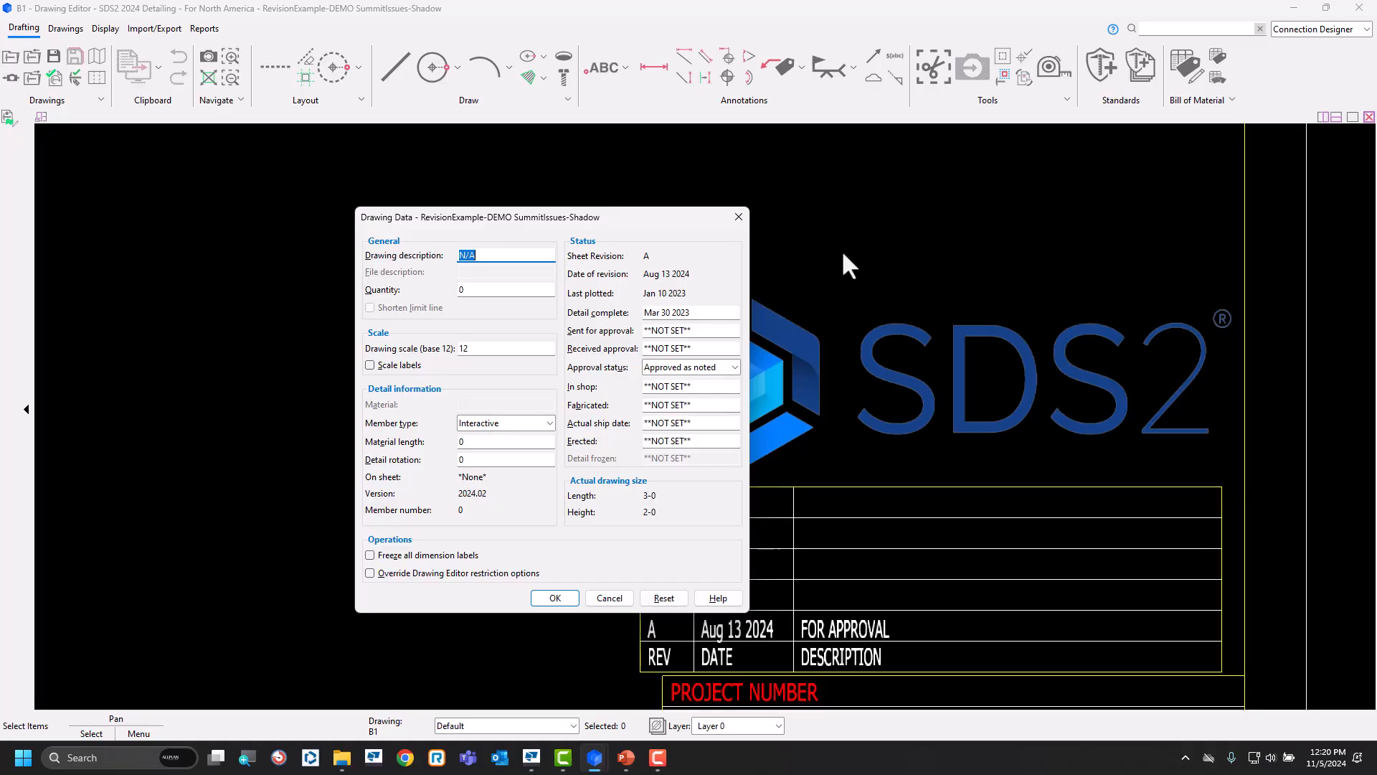
{"action": "left_click", "coordinate": [609, 598]}
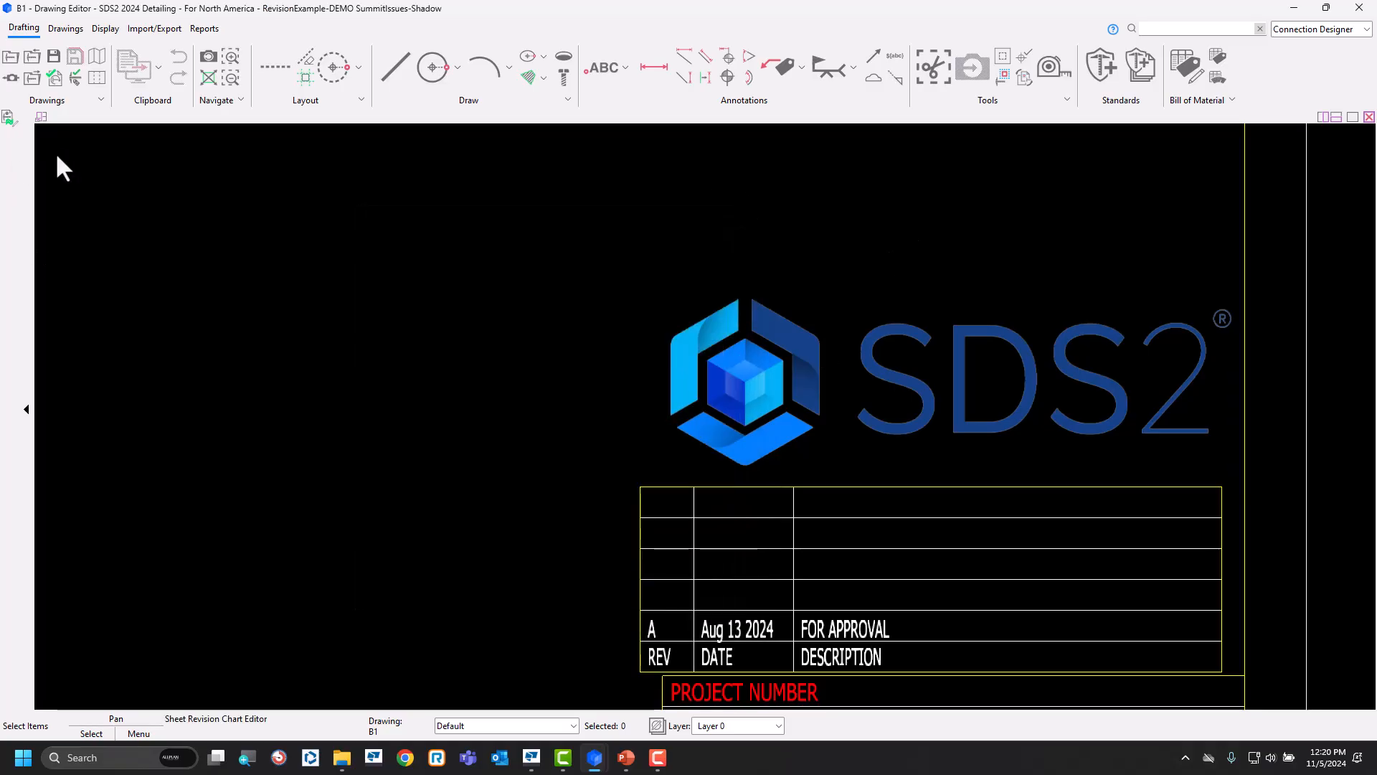
Inspect B1's sheet revision chart entries without changing them, and bring up the detail sheet selection.
{"action": "left_click", "coordinate": [815, 575]}
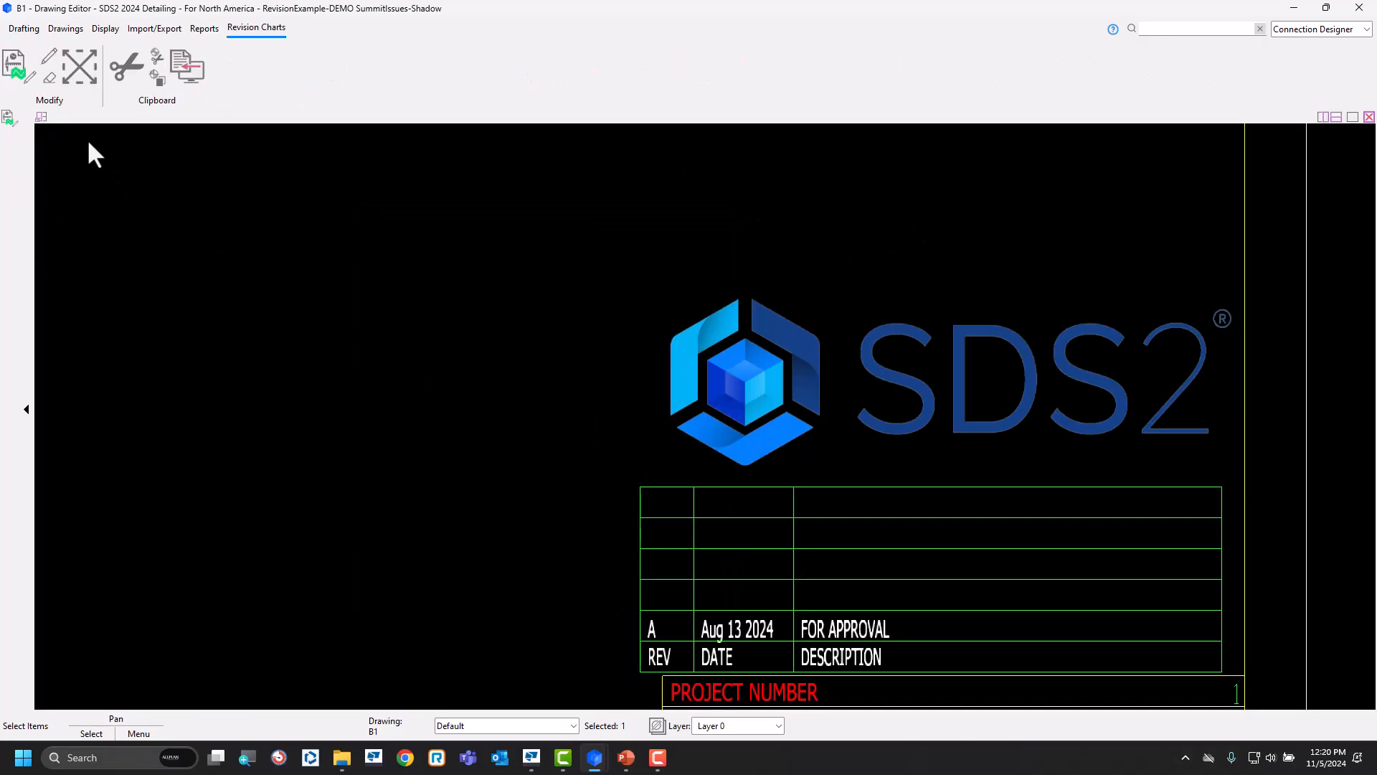
{"action": "left_click", "coordinate": [10, 68]}
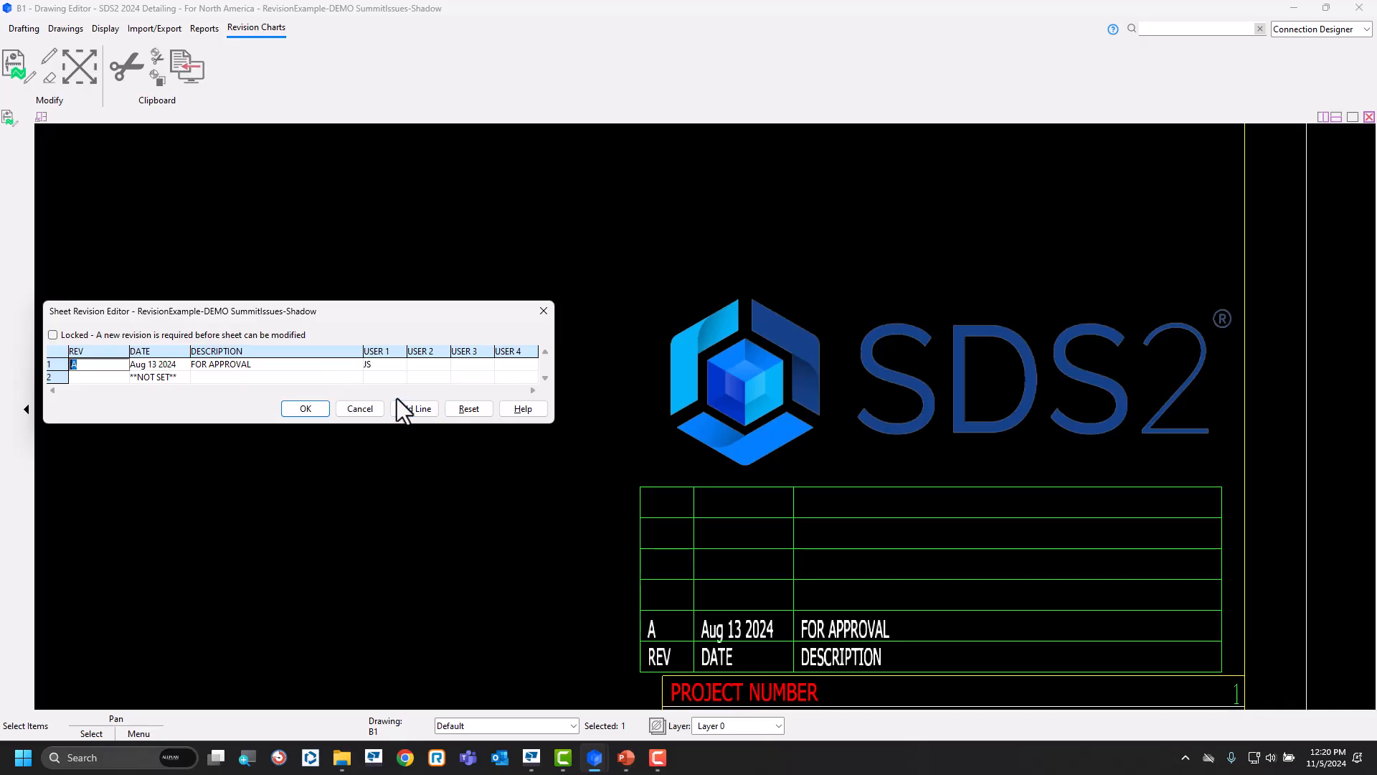
{"action": "left_click", "coordinate": [361, 408]}
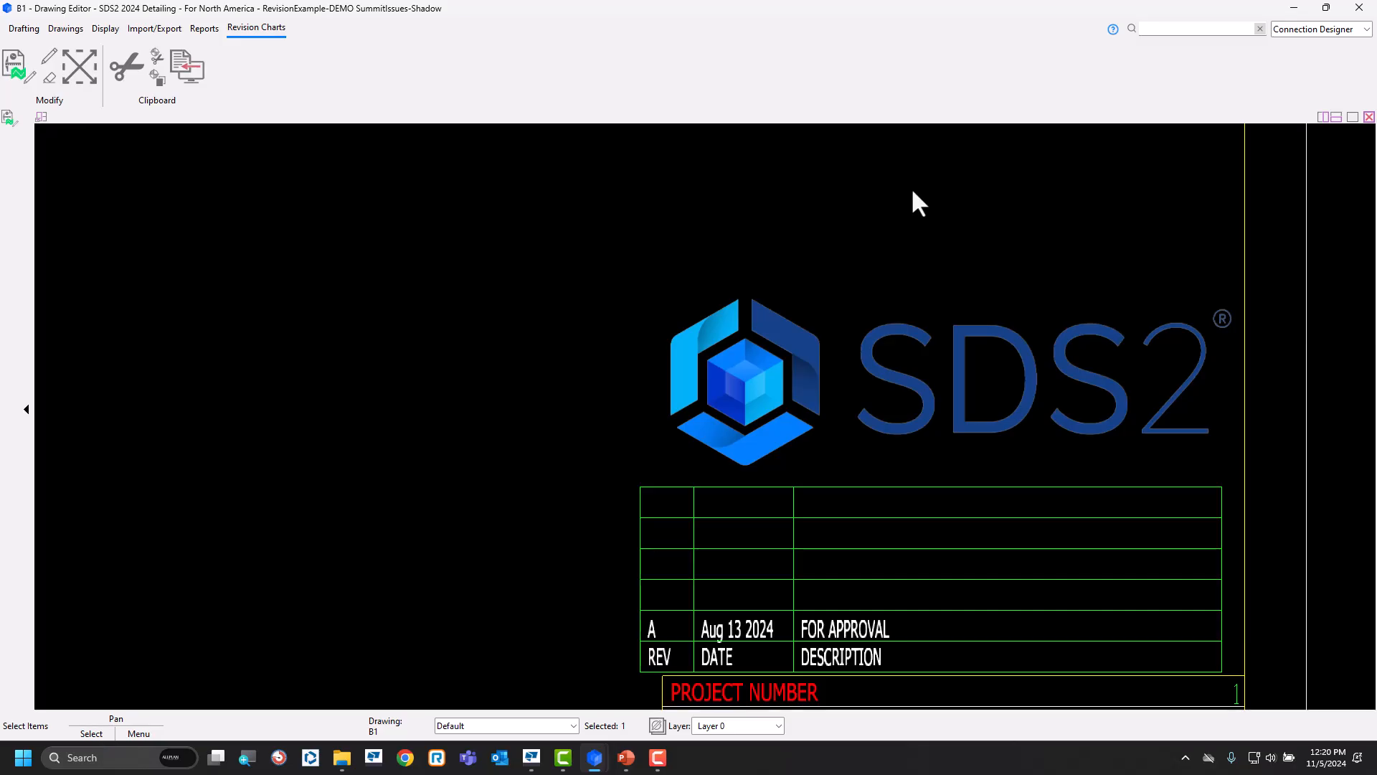
{"action": "left_click", "coordinate": [21, 30]}
{"action": "left_click", "coordinate": [11, 56]}
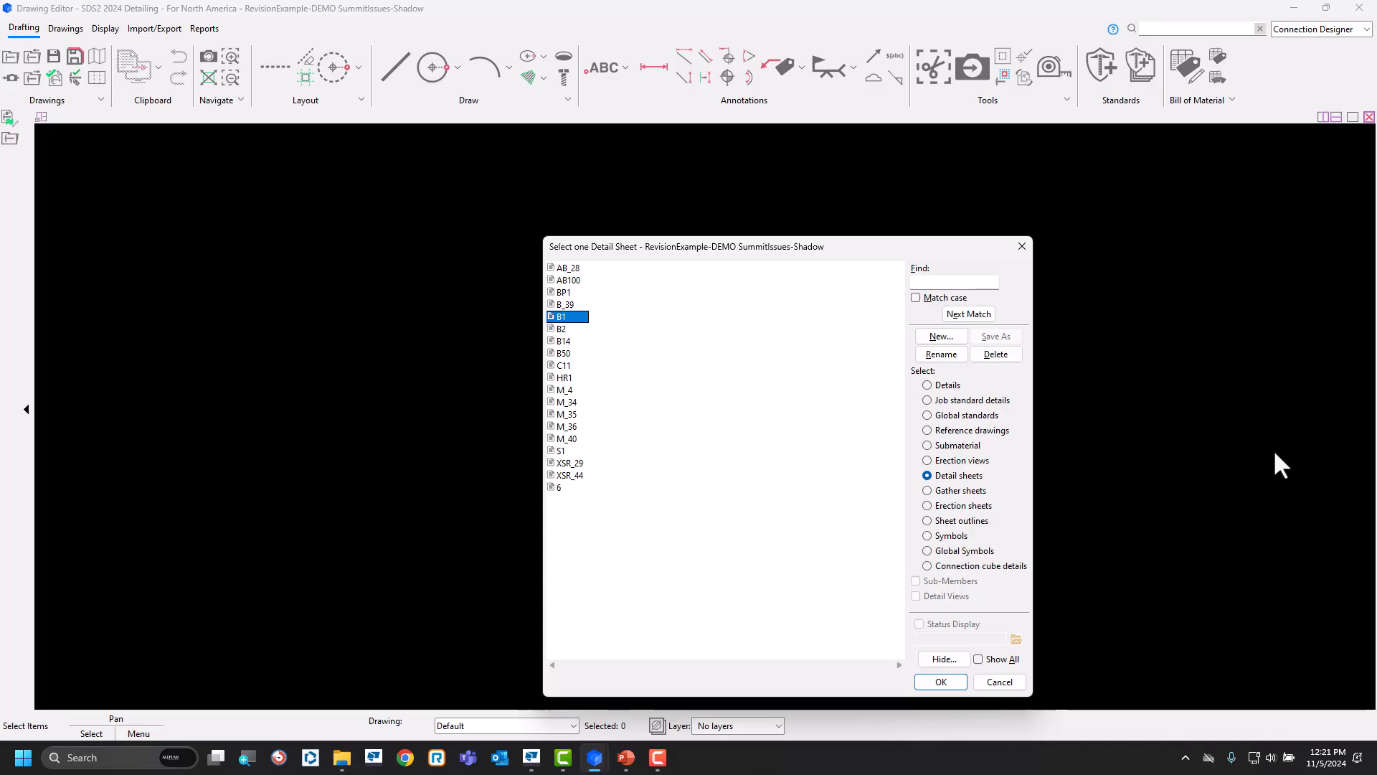
Open the Increment Sheet Revisions utility from SDS2 Home, review its sheet selection, and cancel.
{"action": "mouse_move", "coordinate": [595, 757]}
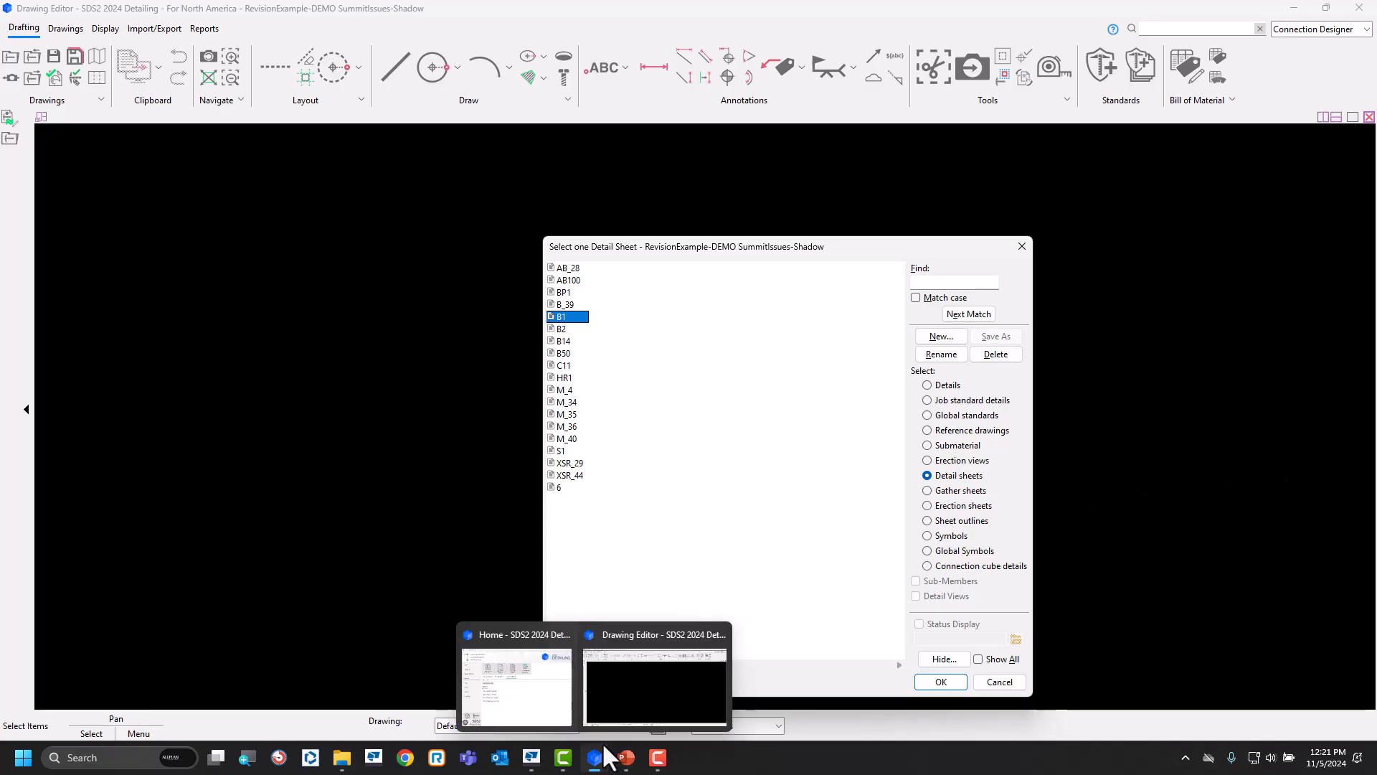
{"action": "left_click", "coordinate": [475, 702]}
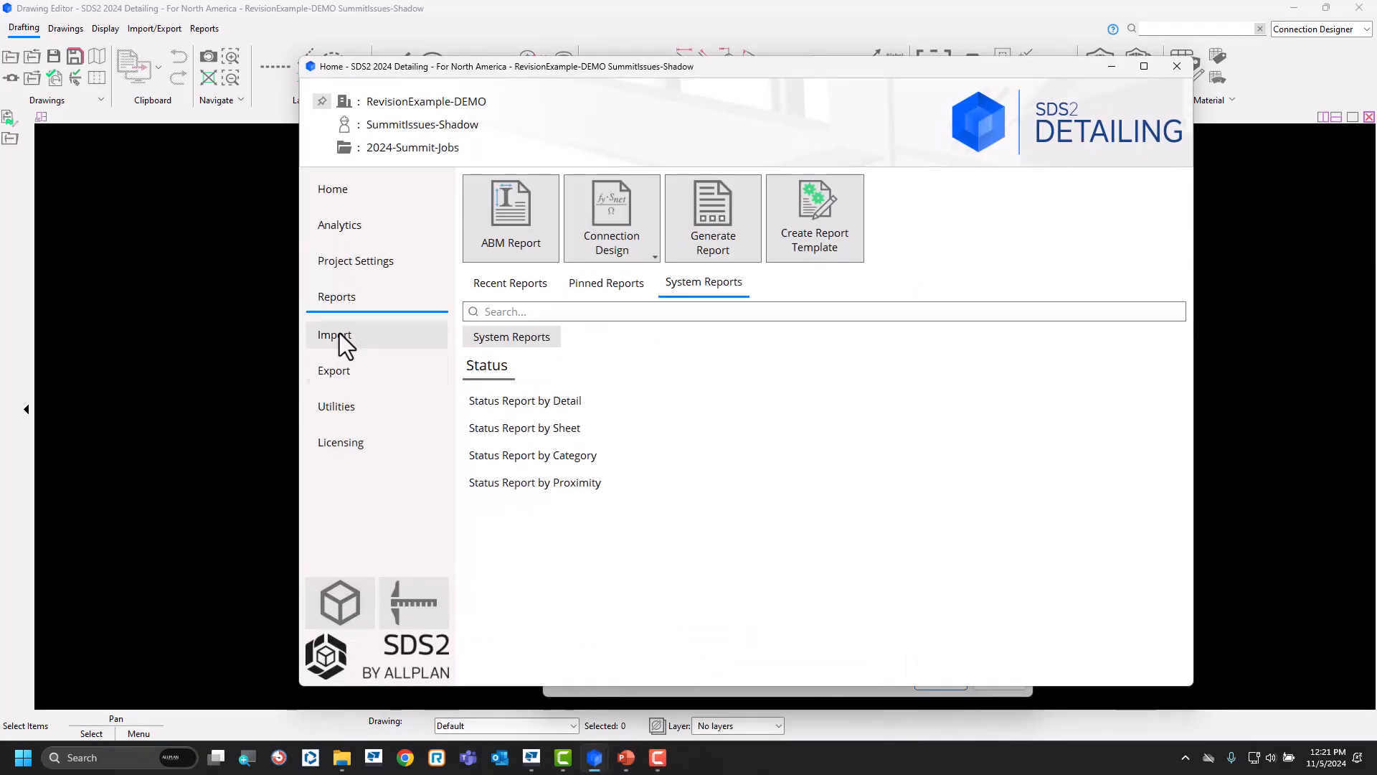
{"action": "left_click", "coordinate": [347, 406]}
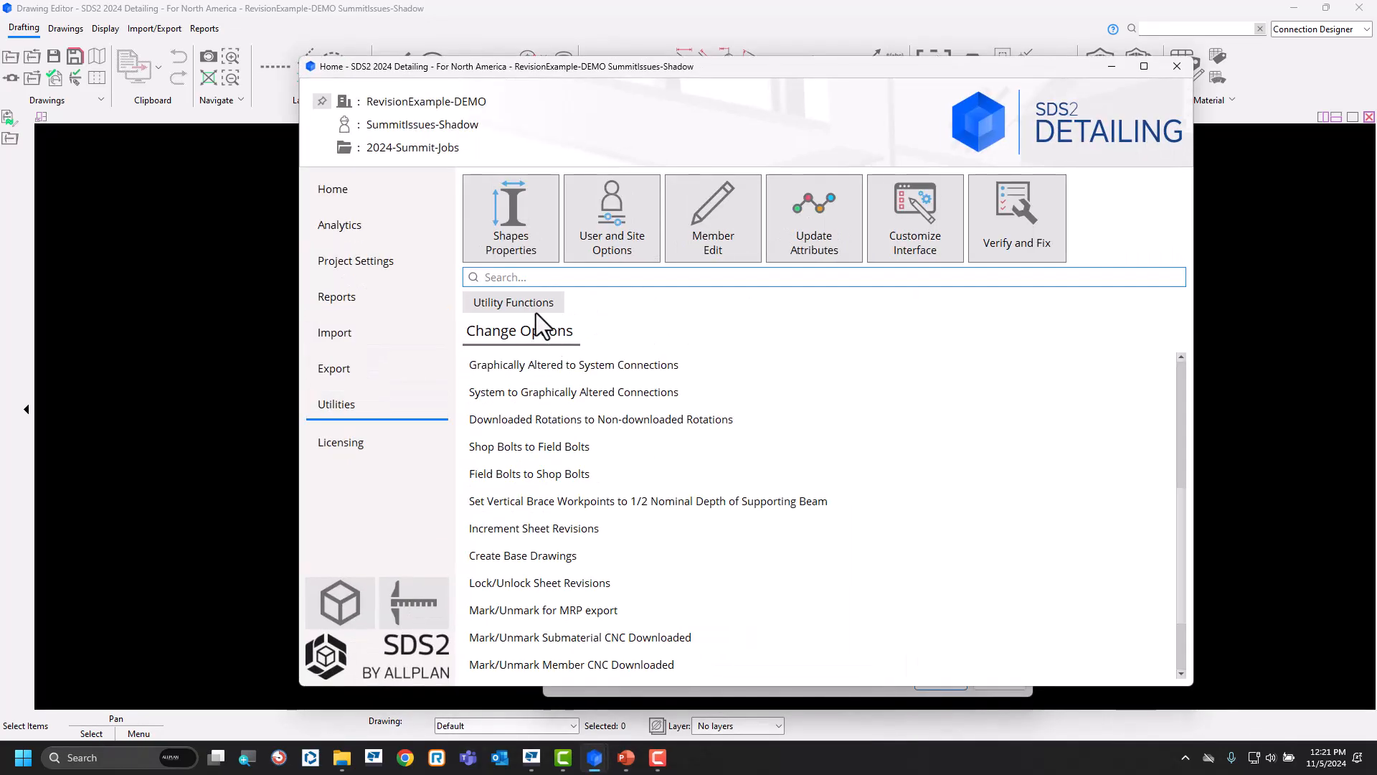
{"action": "left_click", "coordinate": [536, 313]}
{"action": "left_click", "coordinate": [531, 459]}
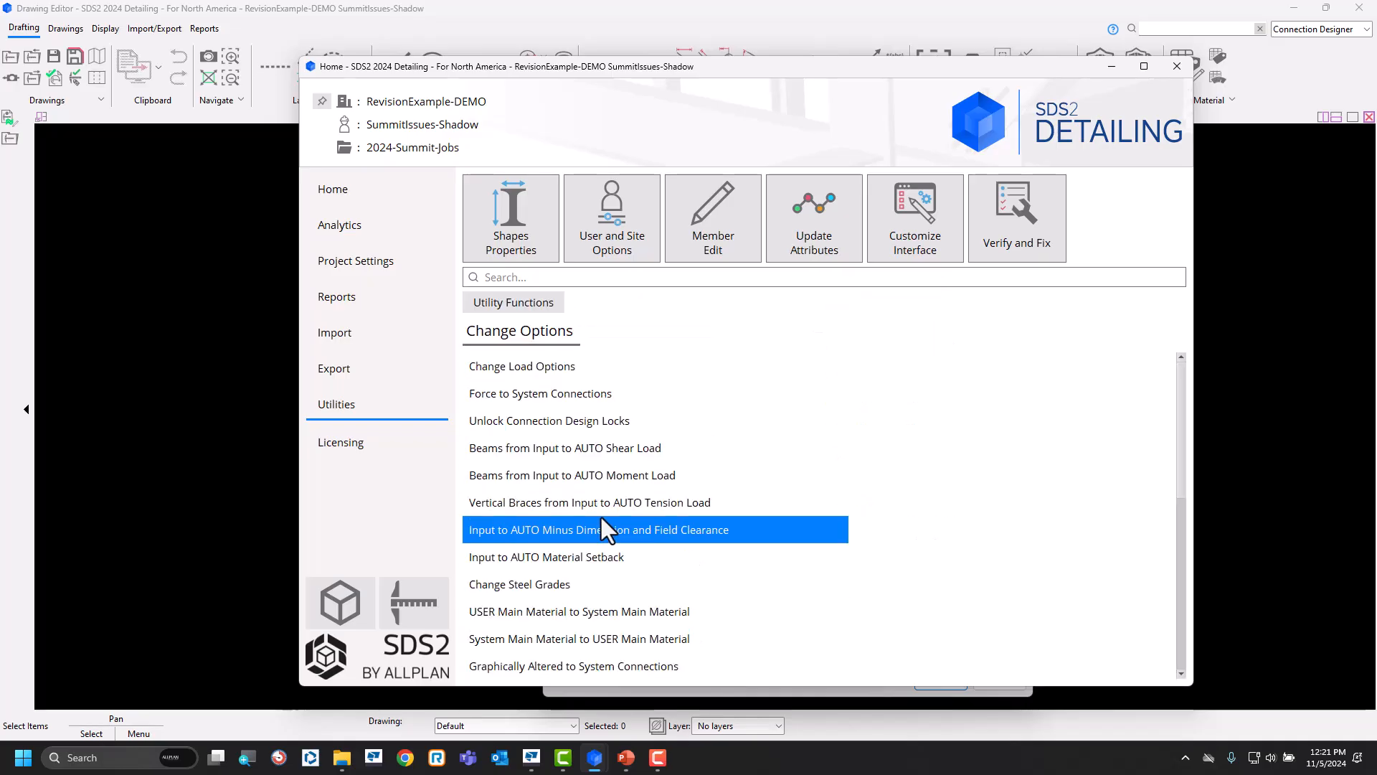
{"action": "scroll", "coordinate": [601, 518], "scroll_direction": "down", "scroll_amount": 5}
{"action": "scroll", "coordinate": [598, 527], "scroll_direction": "down", "scroll_amount": 1}
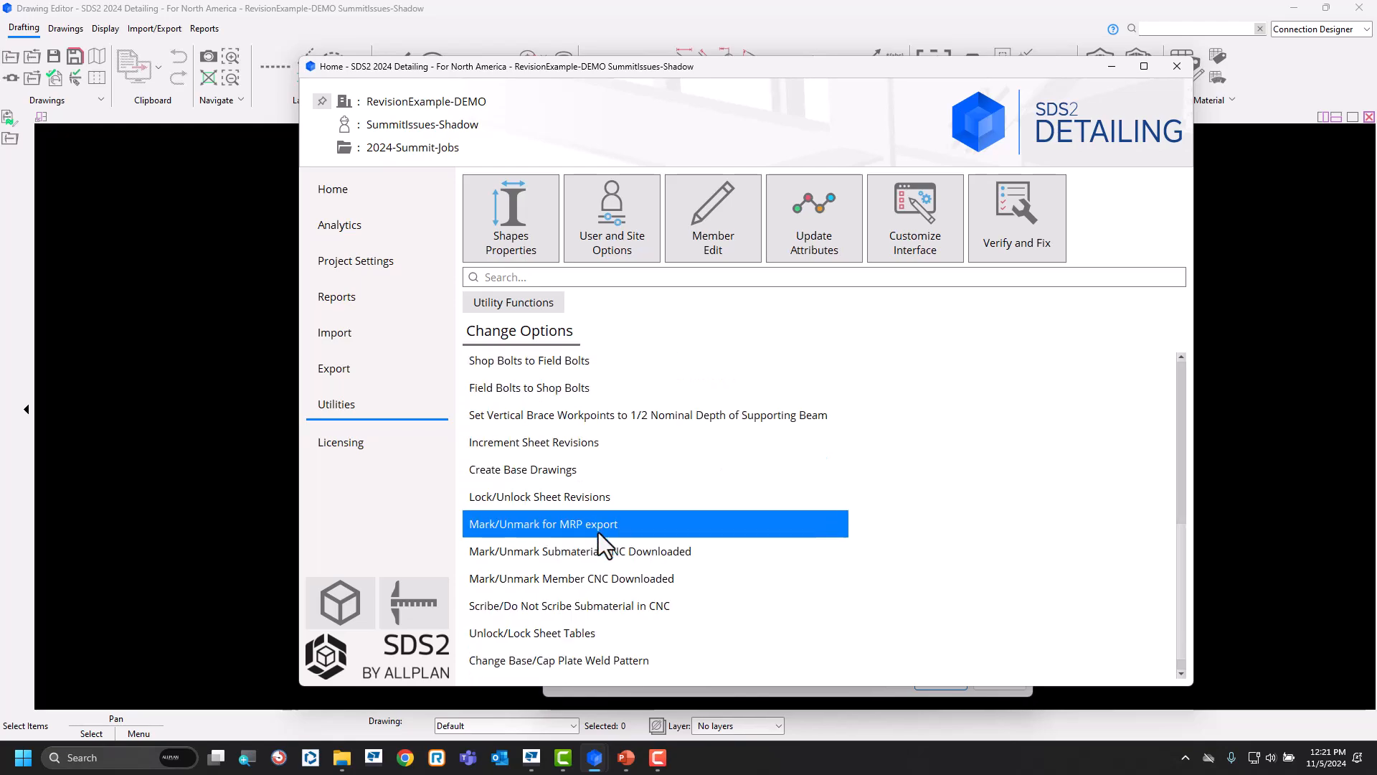
{"action": "left_click", "coordinate": [608, 446]}
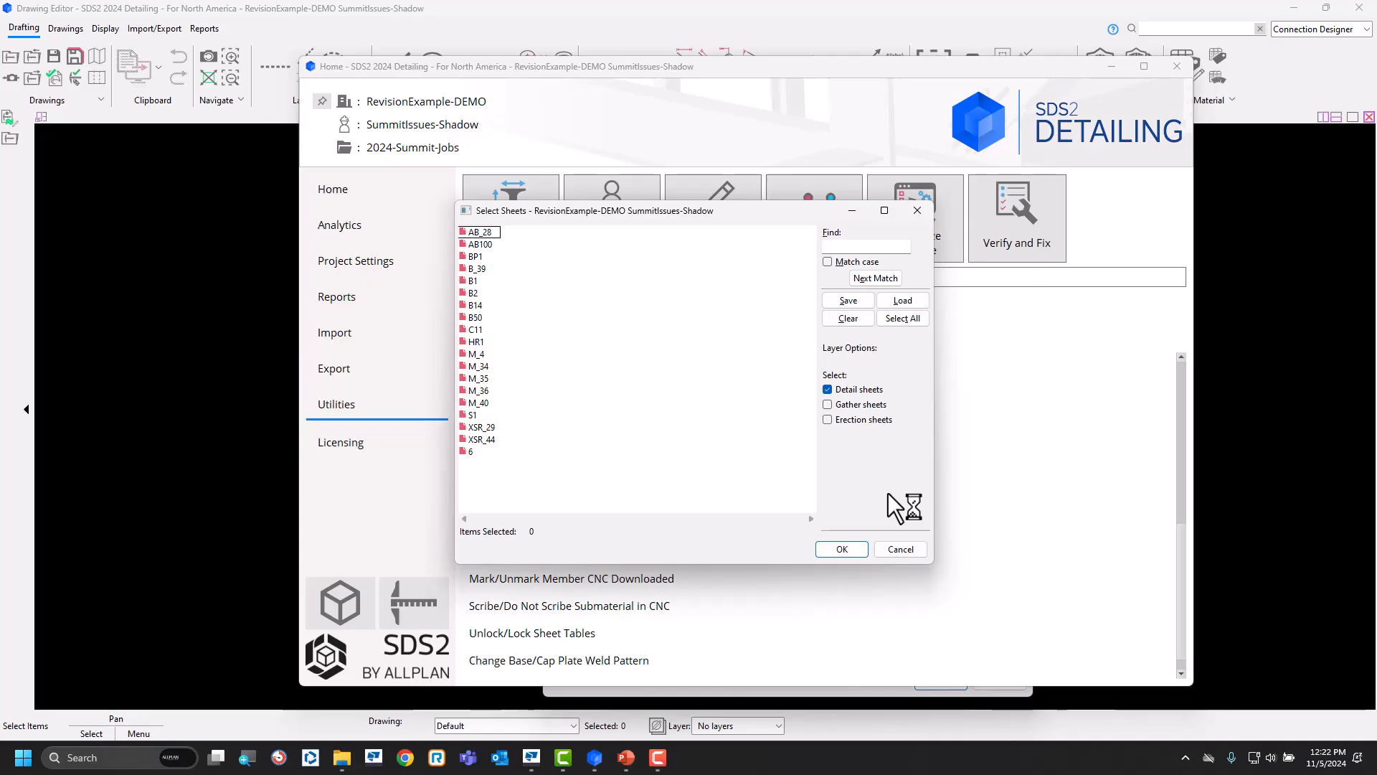
{"action": "left_click", "coordinate": [901, 550]}
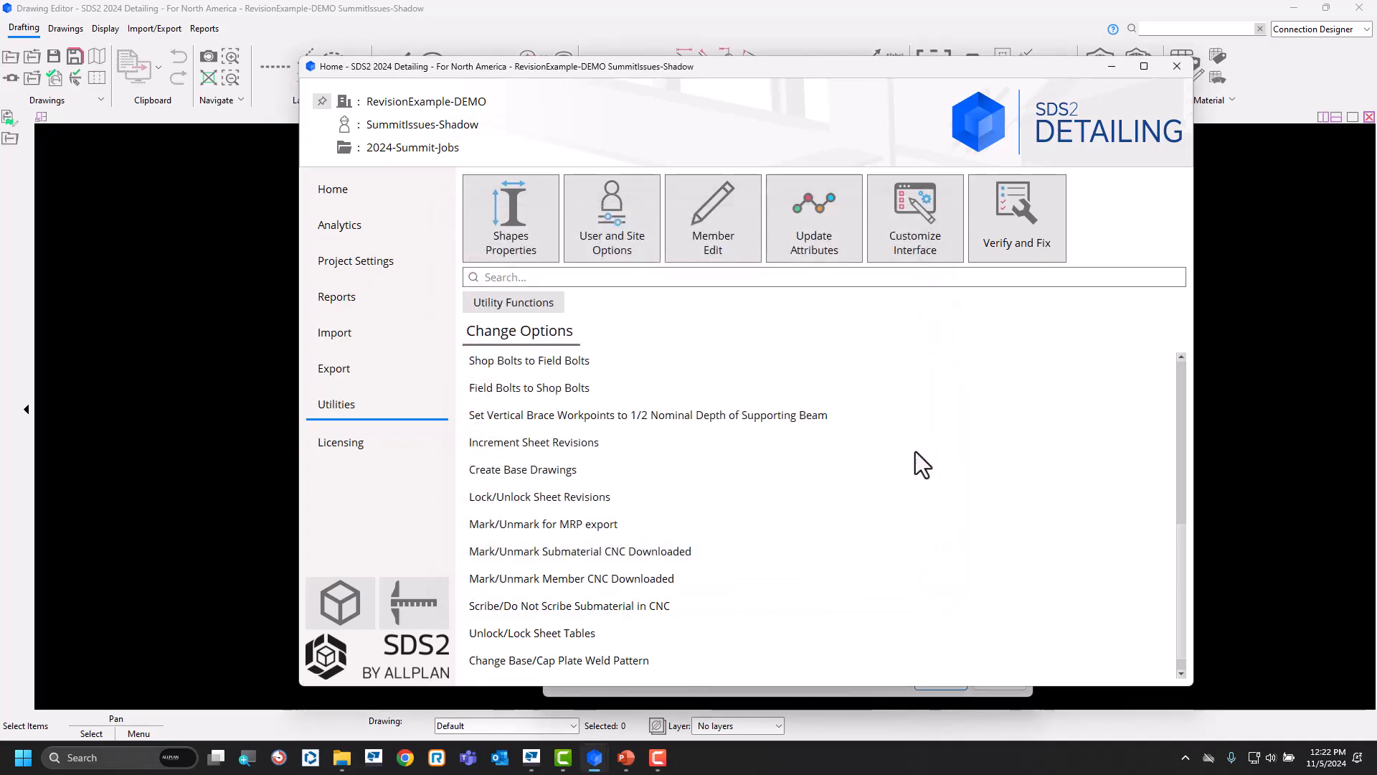
Run a Status Report by Sheet with revision level for detail sheets B1 through B50.
{"action": "left_click", "coordinate": [351, 301]}
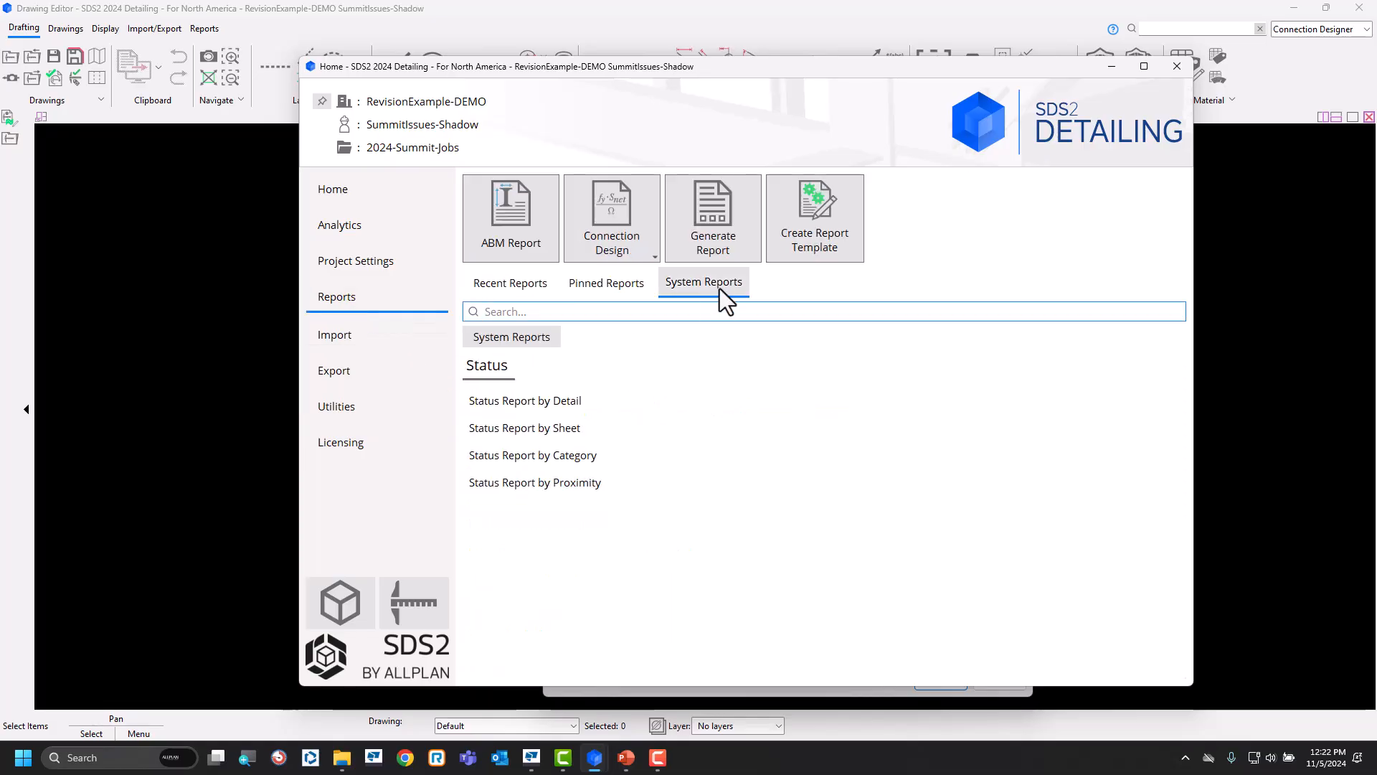
{"action": "left_click", "coordinate": [570, 432]}
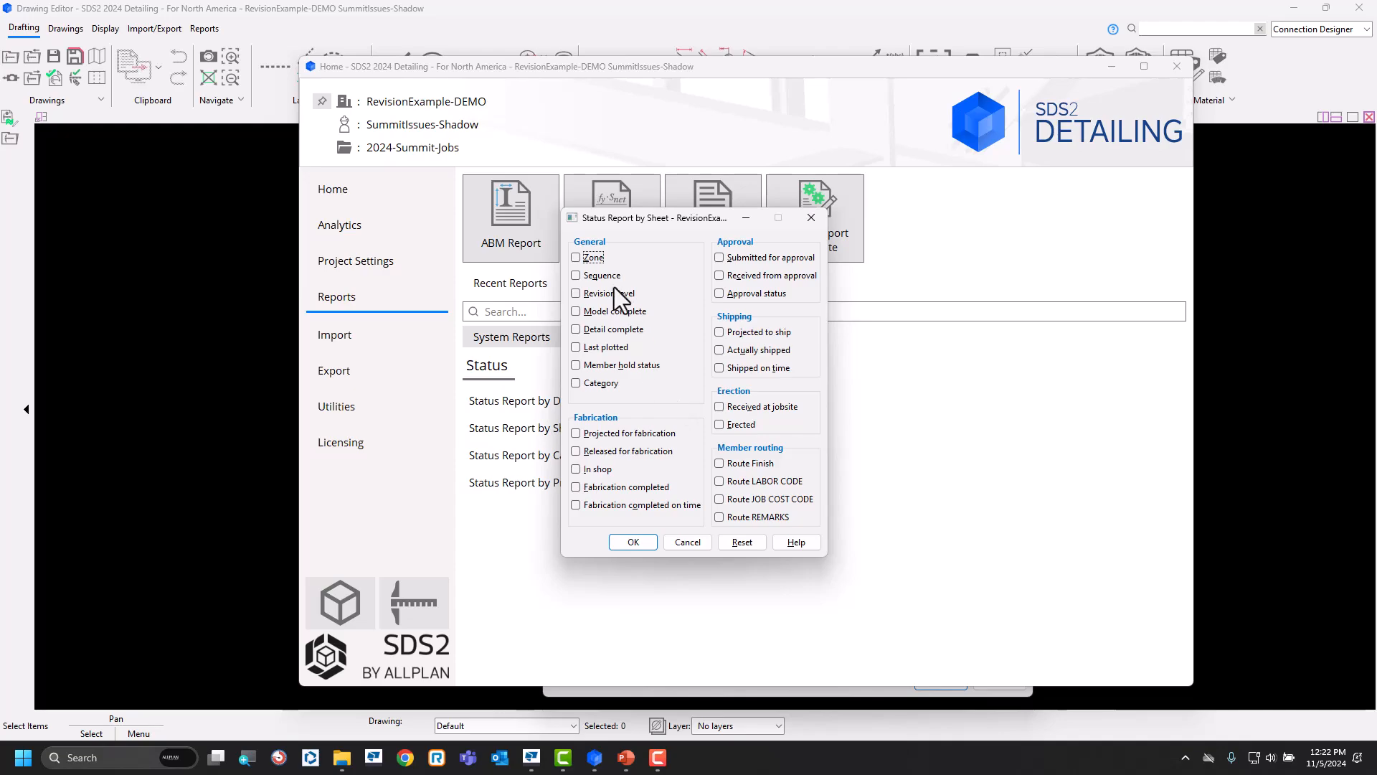
{"action": "left_click", "coordinate": [581, 296]}
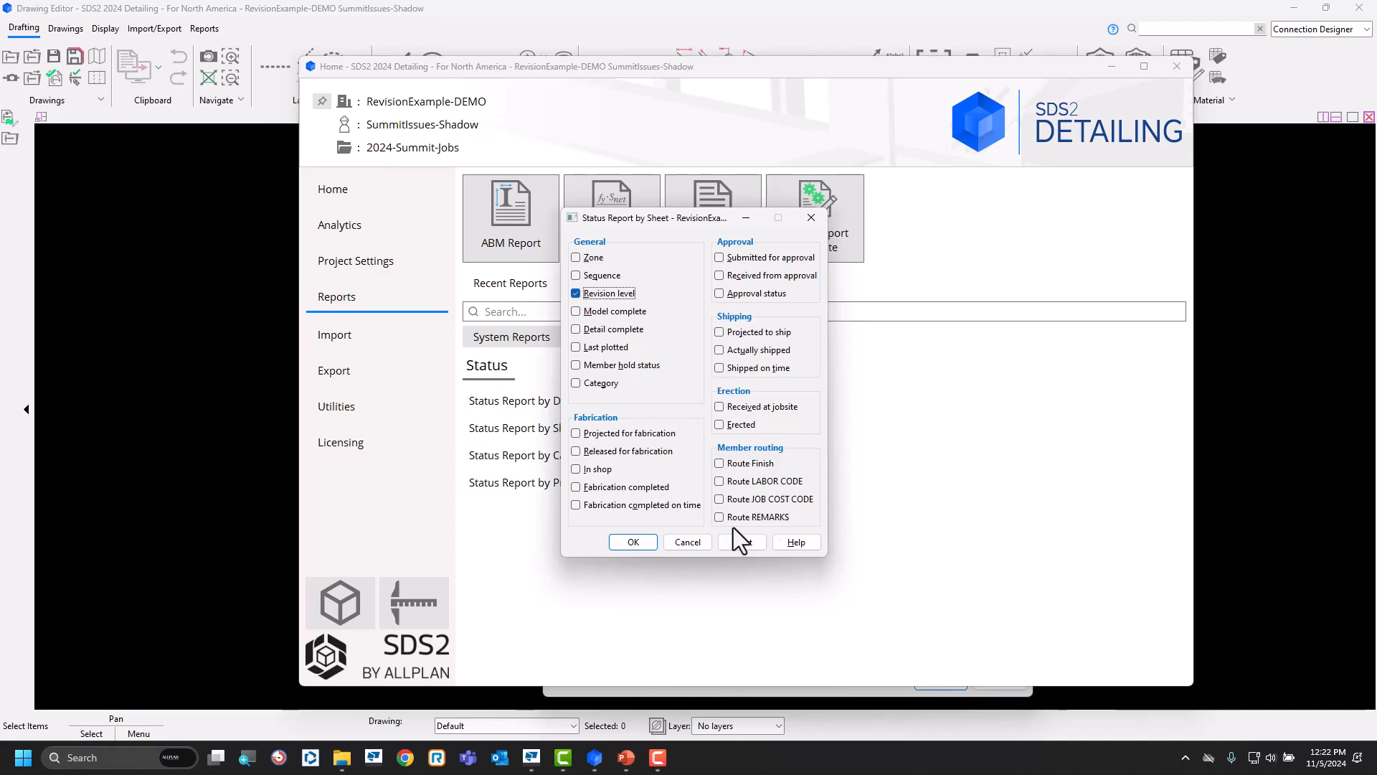
{"action": "left_click", "coordinate": [632, 542]}
{"action": "left_click_drag", "start_coordinate": [474, 281], "coordinate": [482, 318]}
{"action": "left_click", "coordinate": [841, 549]}
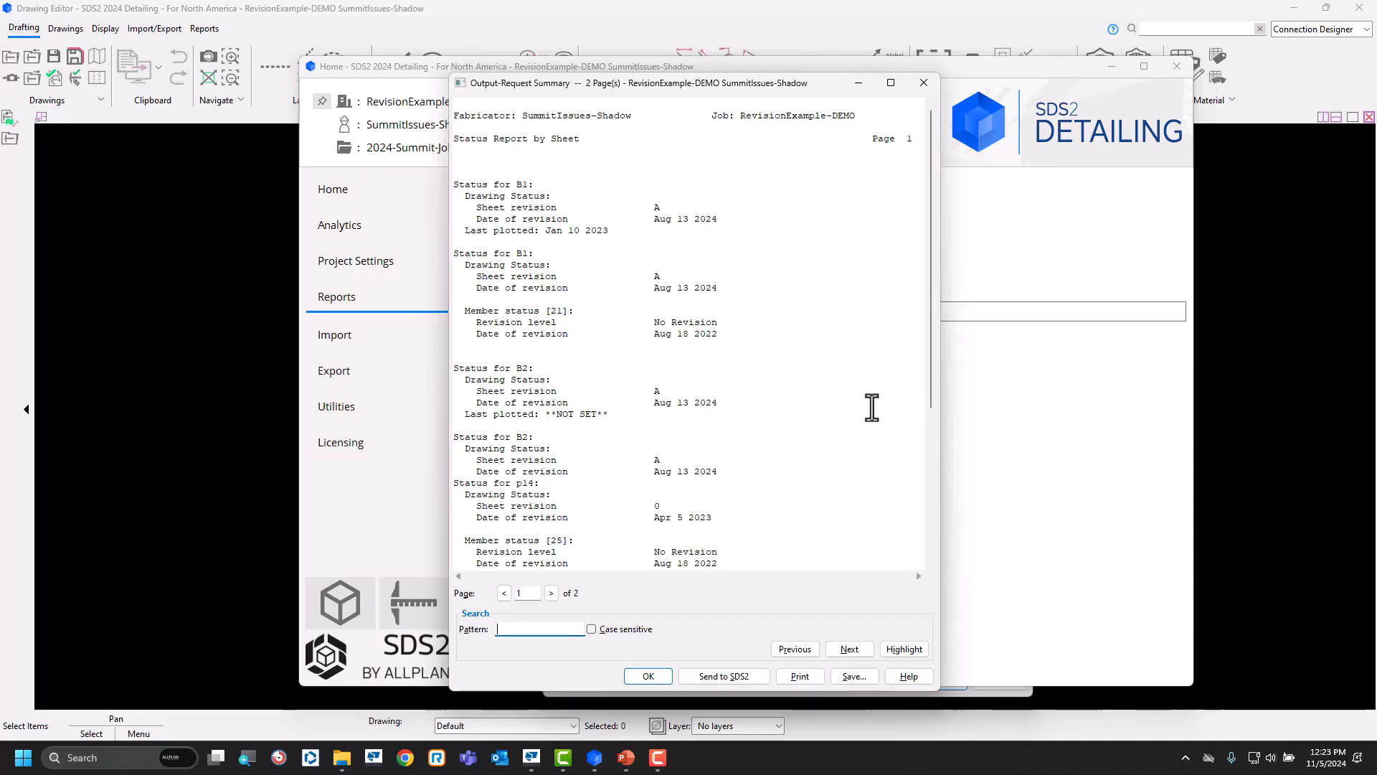
Show the 2D Revision Chart example slide in PowerPoint, return to SDS2, and close the status report.
{"action": "left_click", "coordinate": [626, 757]}
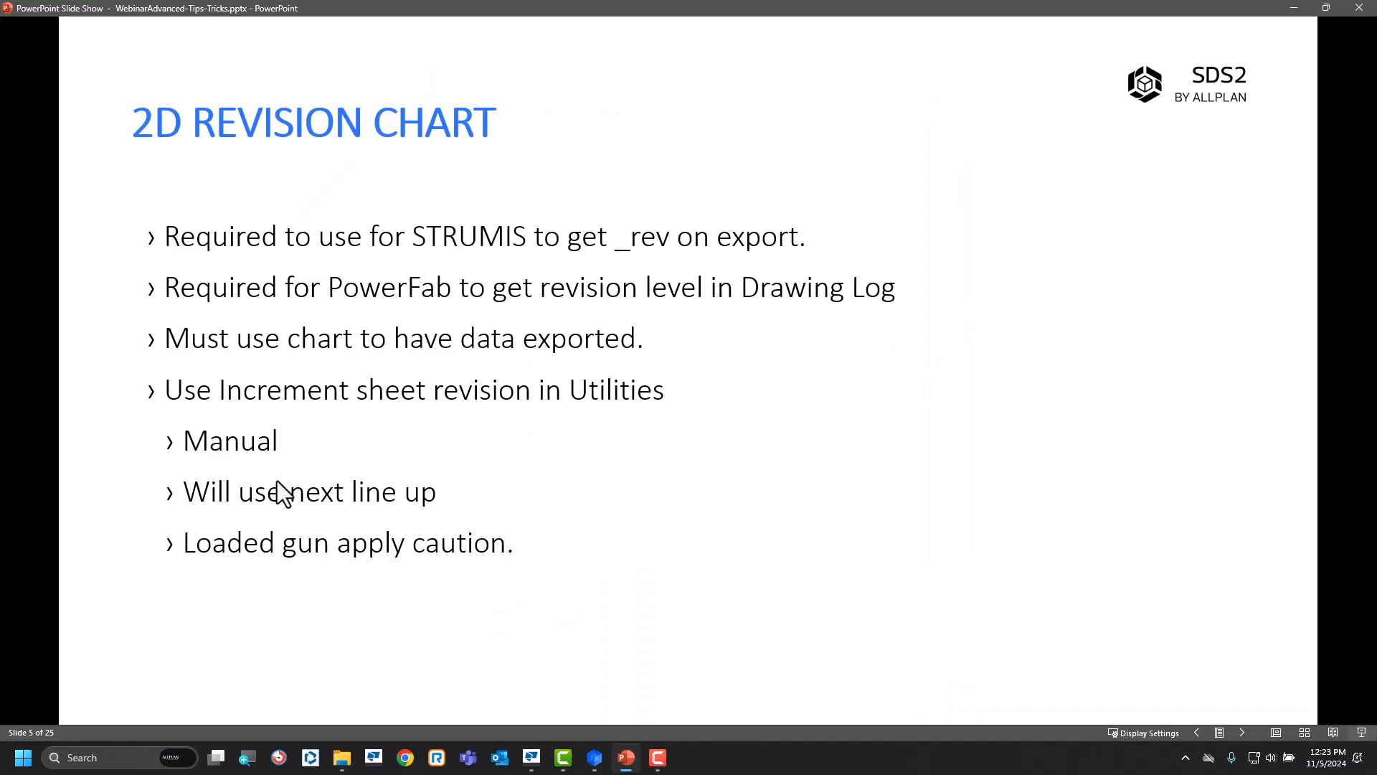
{"action": "left_click", "coordinate": [614, 356]}
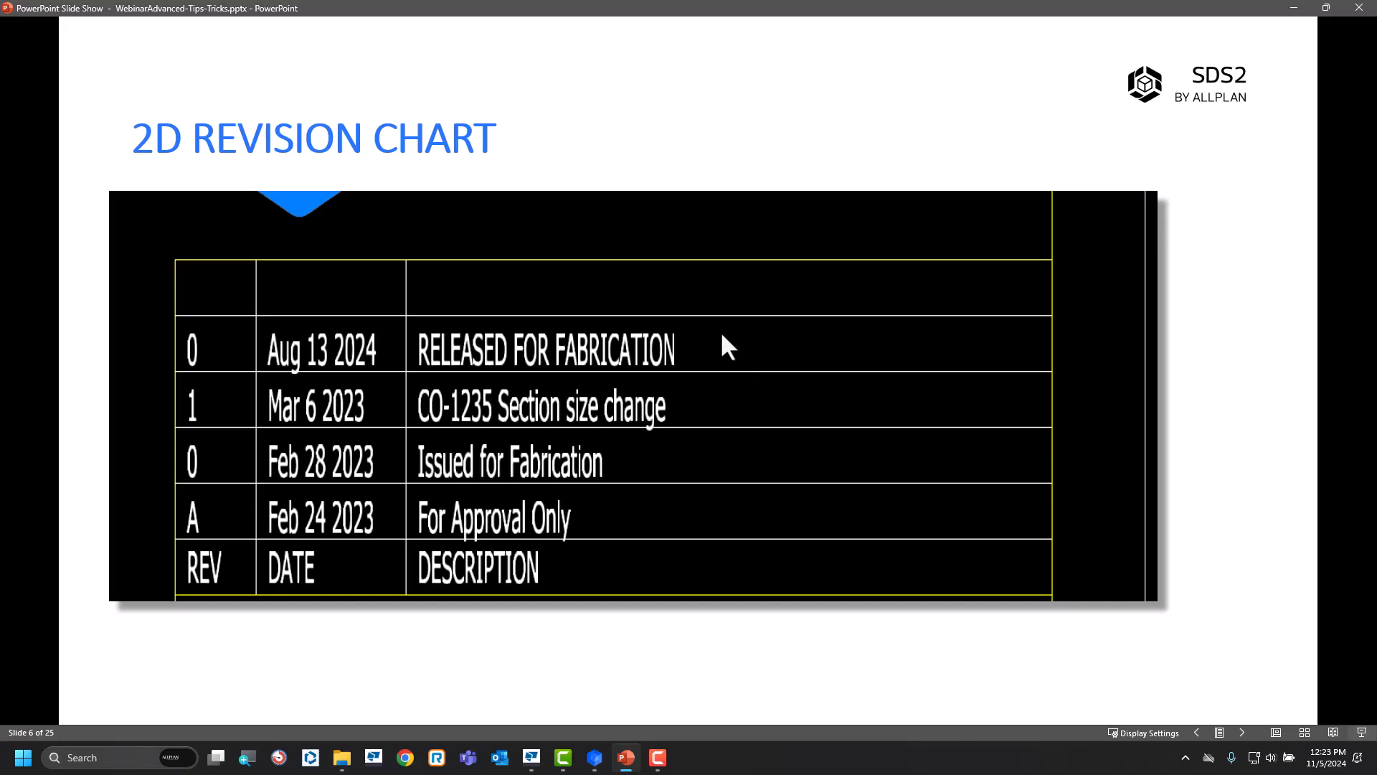
{"action": "left_click", "coordinate": [1294, 8]}
{"action": "left_click", "coordinate": [651, 677]}
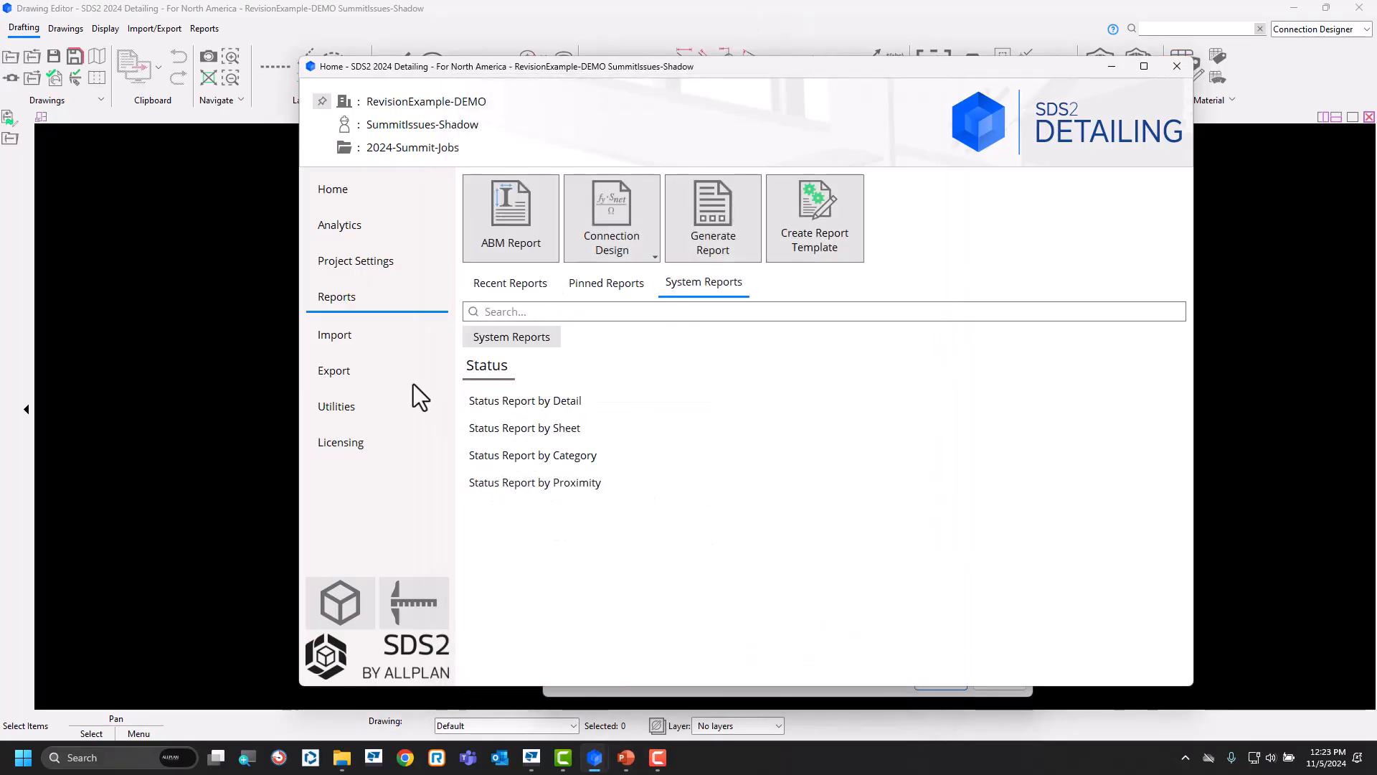
Start Increment Sheet Revisions for detail sheets B1, B2, B14, B50 and C11.
{"action": "left_click", "coordinate": [358, 409]}
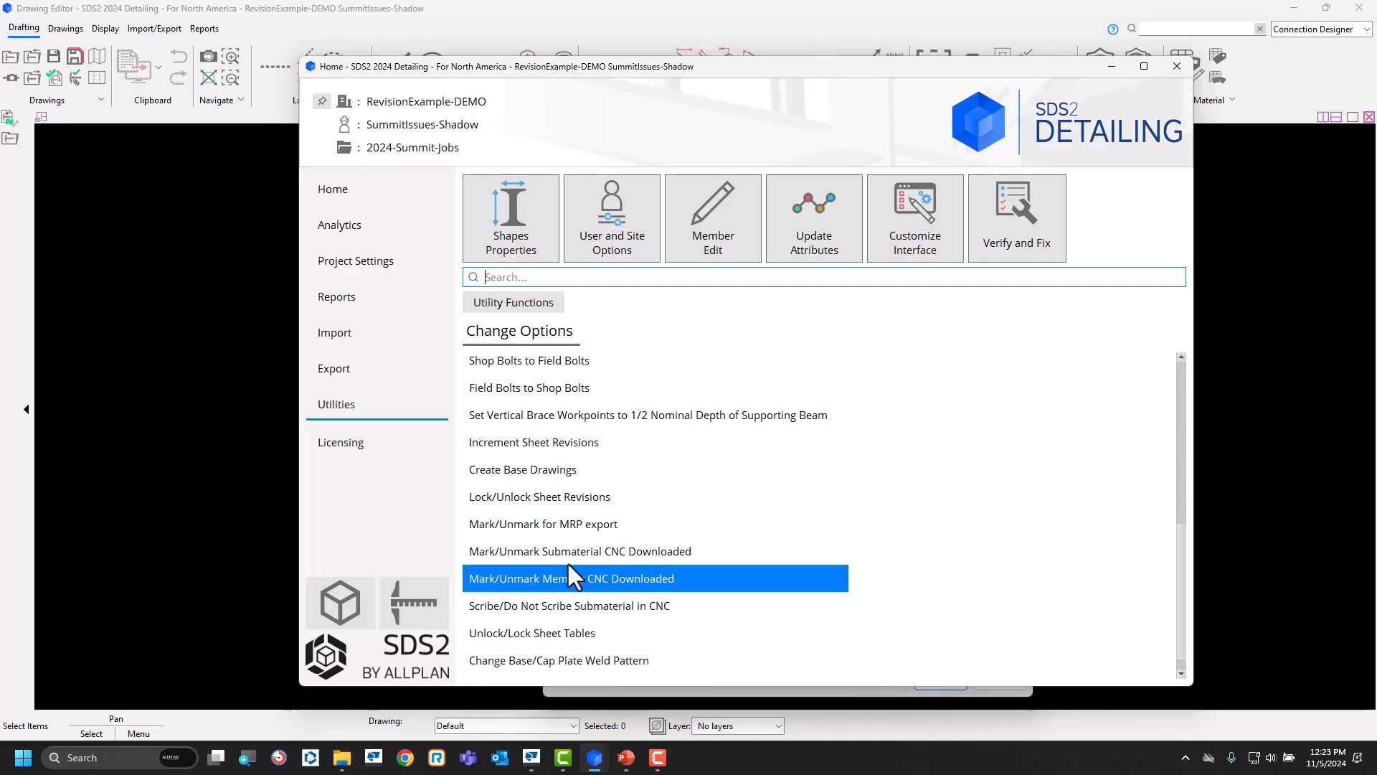
{"action": "scroll", "coordinate": [574, 608], "scroll_direction": "down", "scroll_amount": 1}
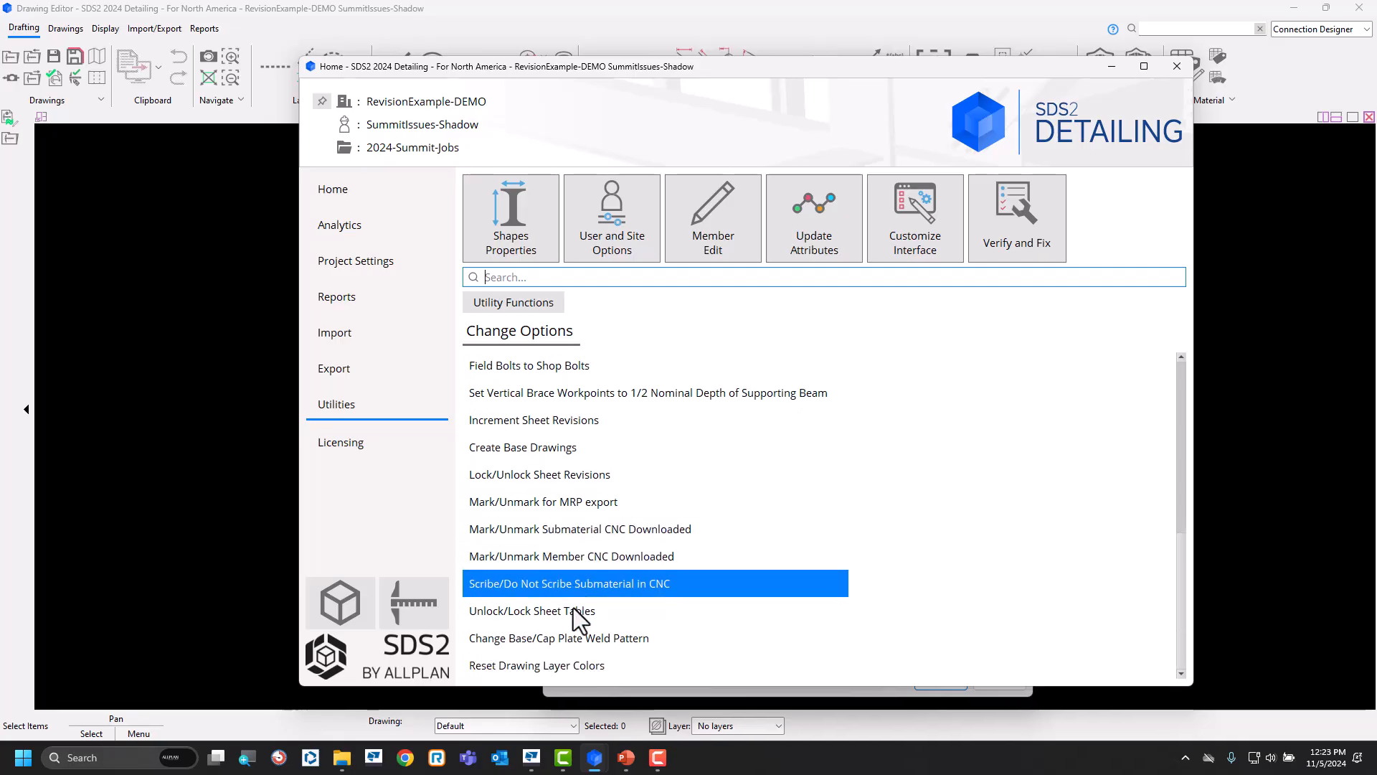
{"action": "left_click", "coordinate": [720, 415]}
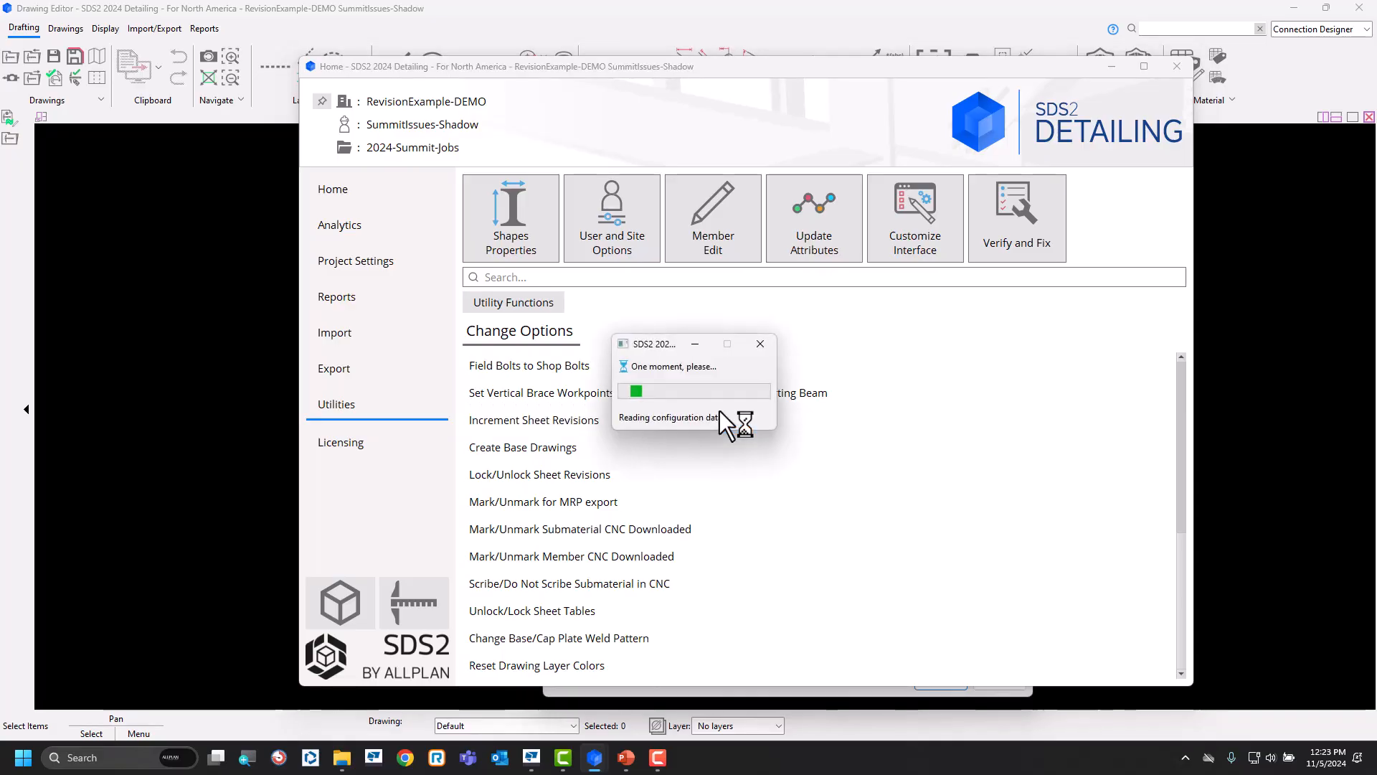
{"action": "left_click_drag", "start_coordinate": [475, 282], "coordinate": [480, 315]}
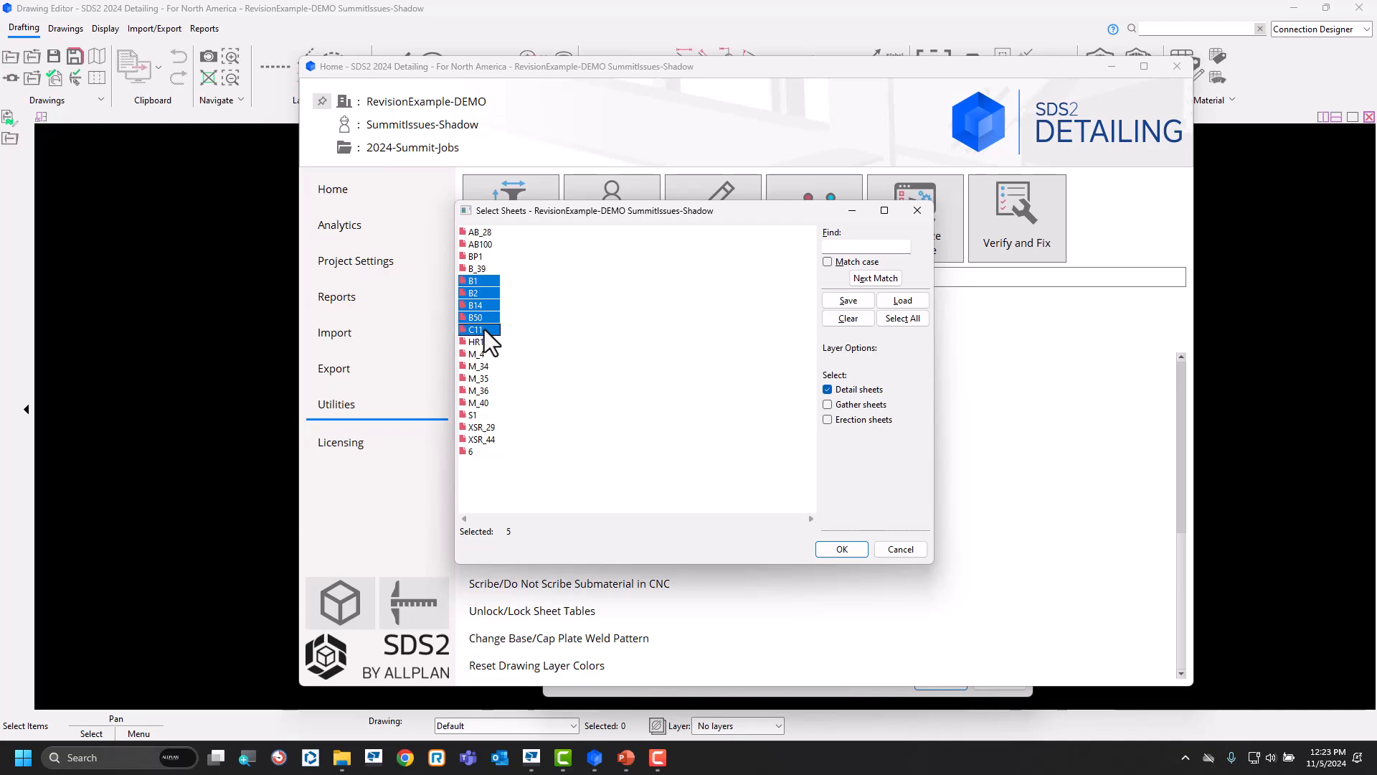
{"action": "left_click", "coordinate": [850, 556]}
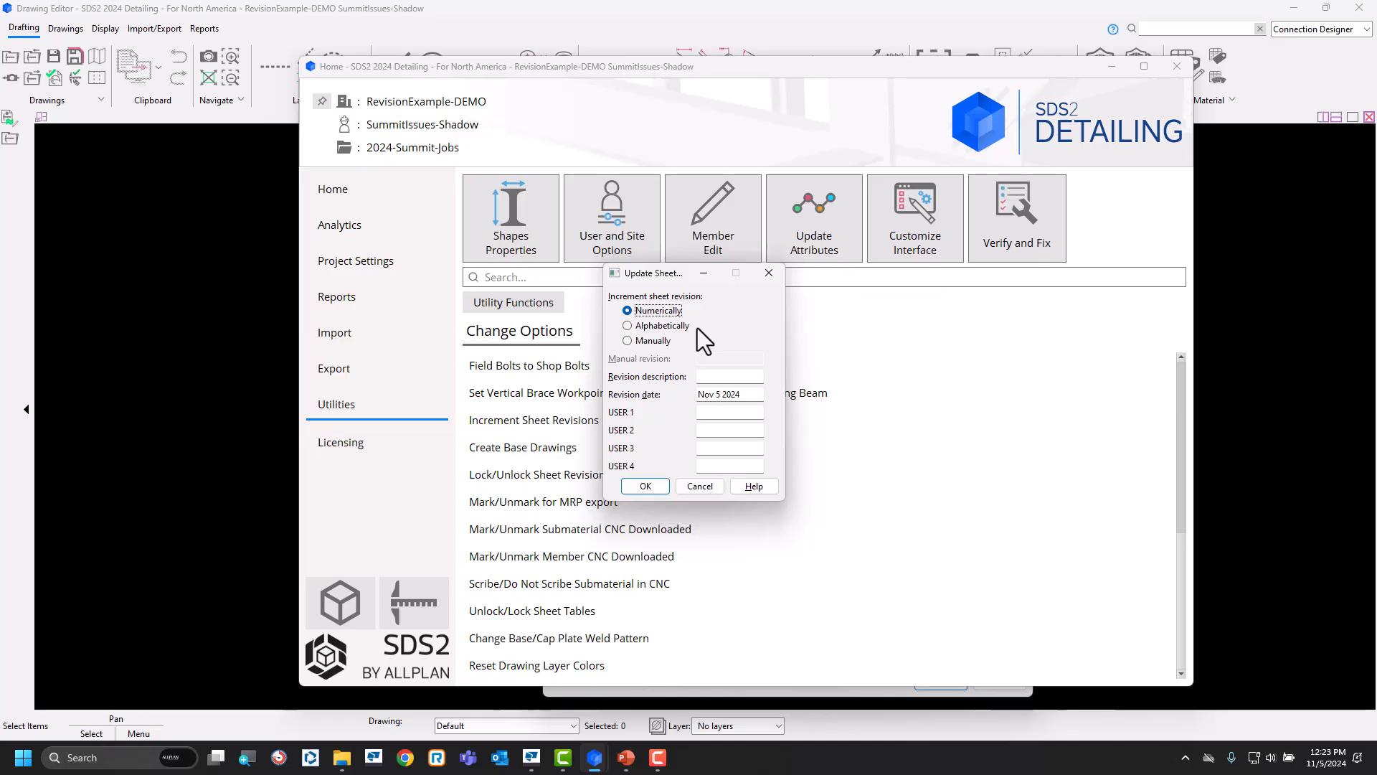
Increment the chosen sheets manually to revision 0 with description IFF and USER 1 set to JS, and dismiss the summary.
{"action": "left_click", "coordinate": [635, 342]}
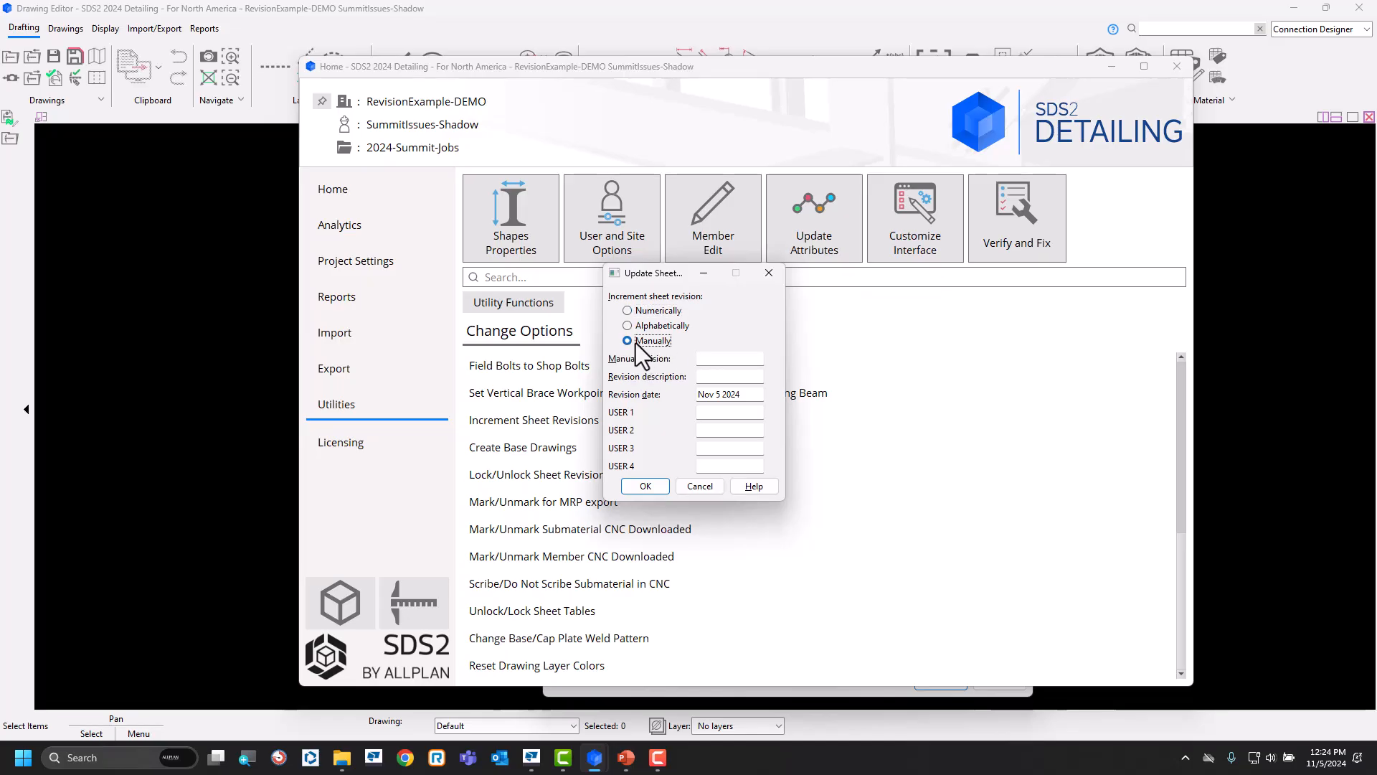
{"action": "left_click", "coordinate": [725, 359]}
{"action": "left_click", "coordinate": [739, 378]}
{"action": "key", "text": "Caps_Lock"}
{"action": "type", "text": "IFF"}
{"action": "left_click", "coordinate": [739, 413]}
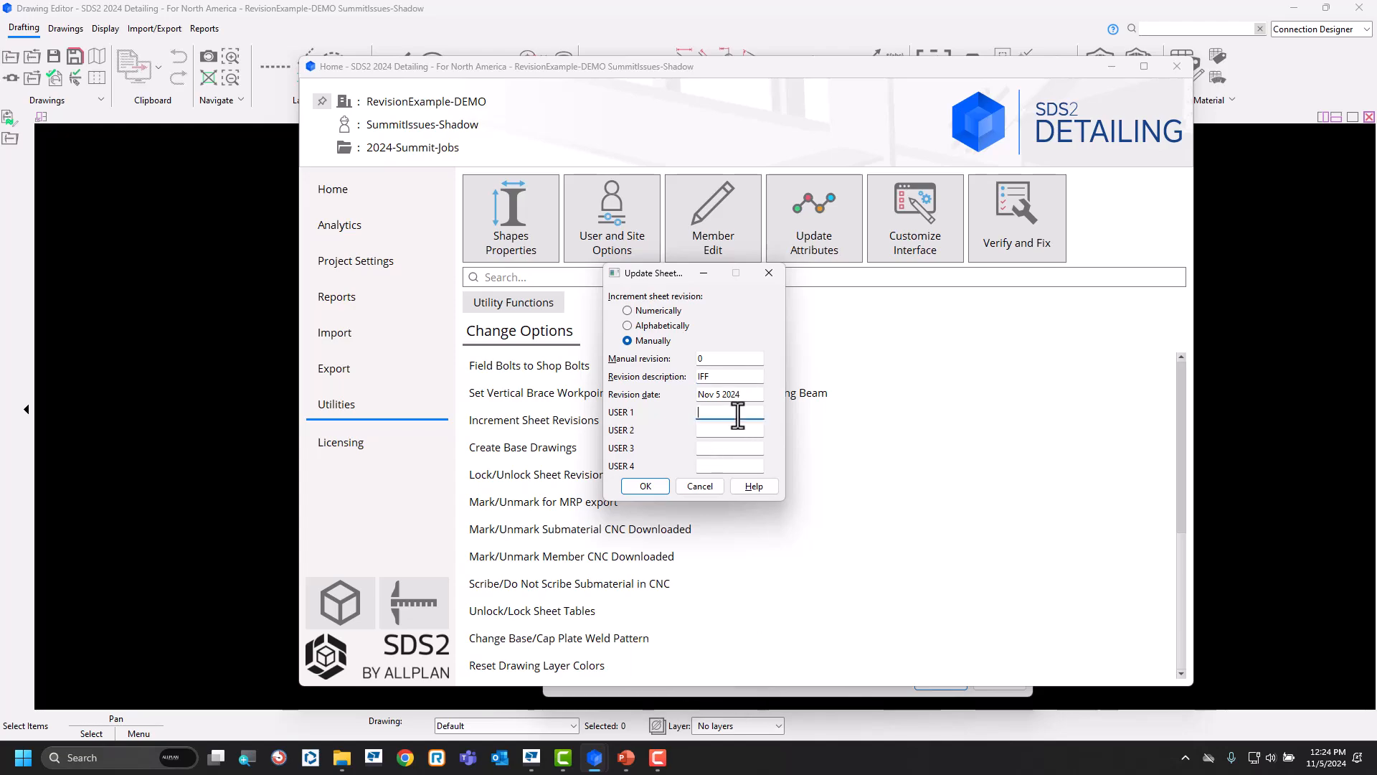
{"action": "type", "text": "JS"}
{"action": "left_click", "coordinate": [653, 490]}
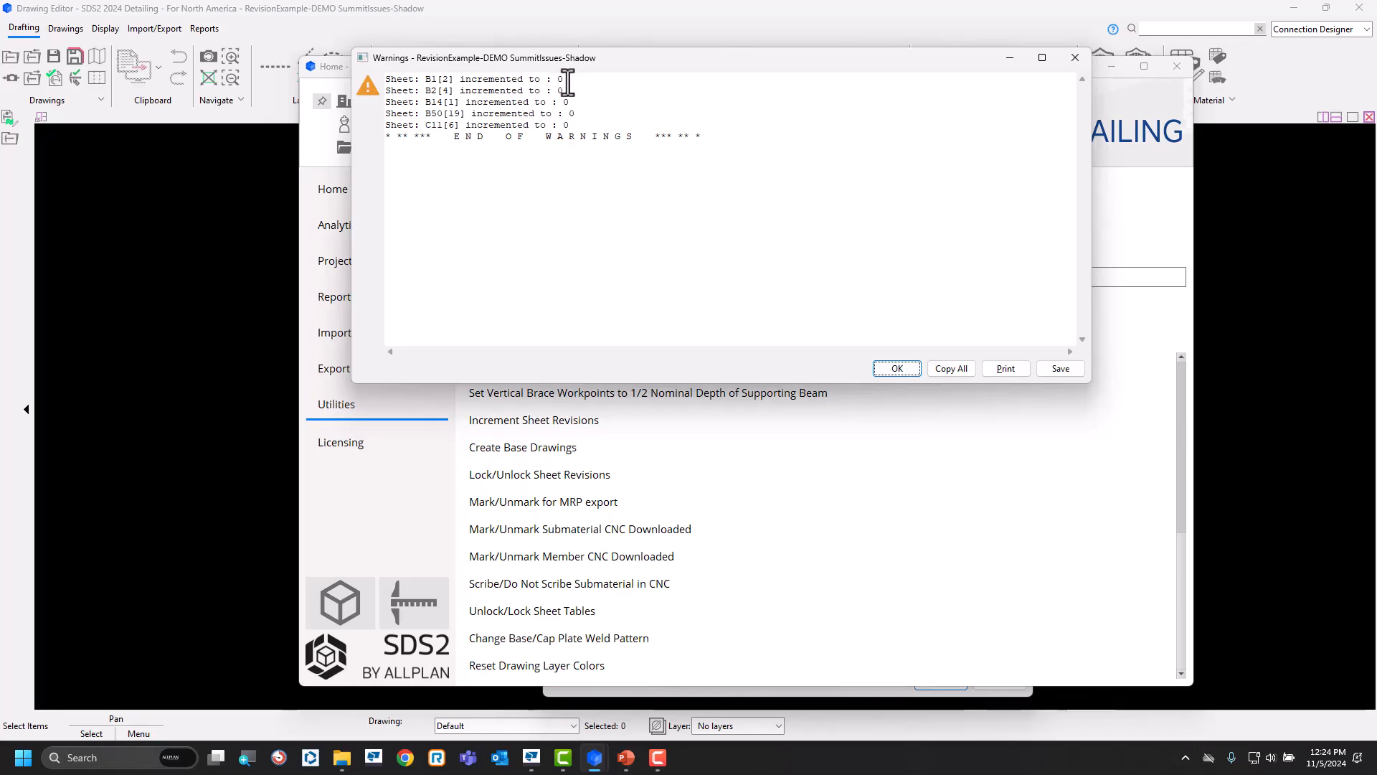
{"action": "left_click", "coordinate": [1075, 57]}
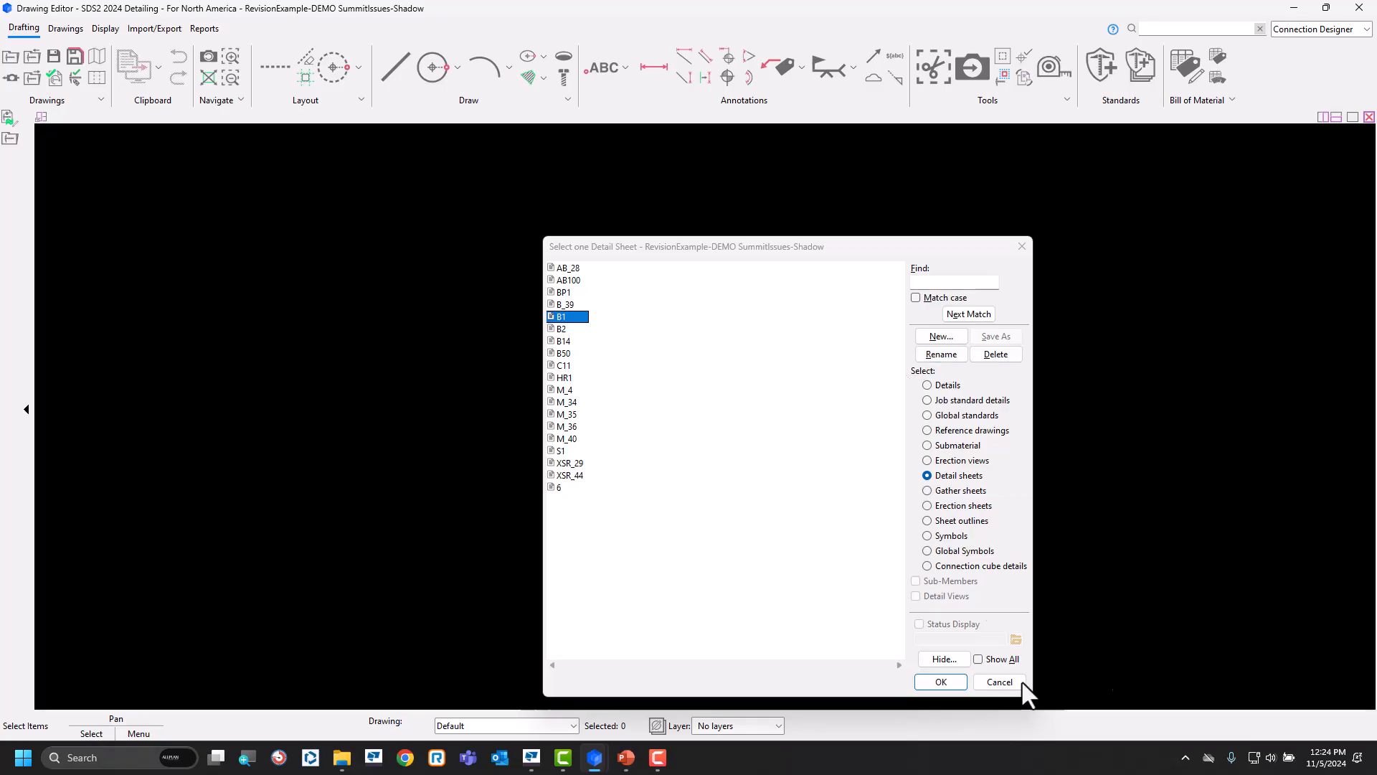
Reopen detail sheet B1 without clearing its detail complete date, and check the revision chart and drawing data.
{"action": "left_click", "coordinate": [947, 682]}
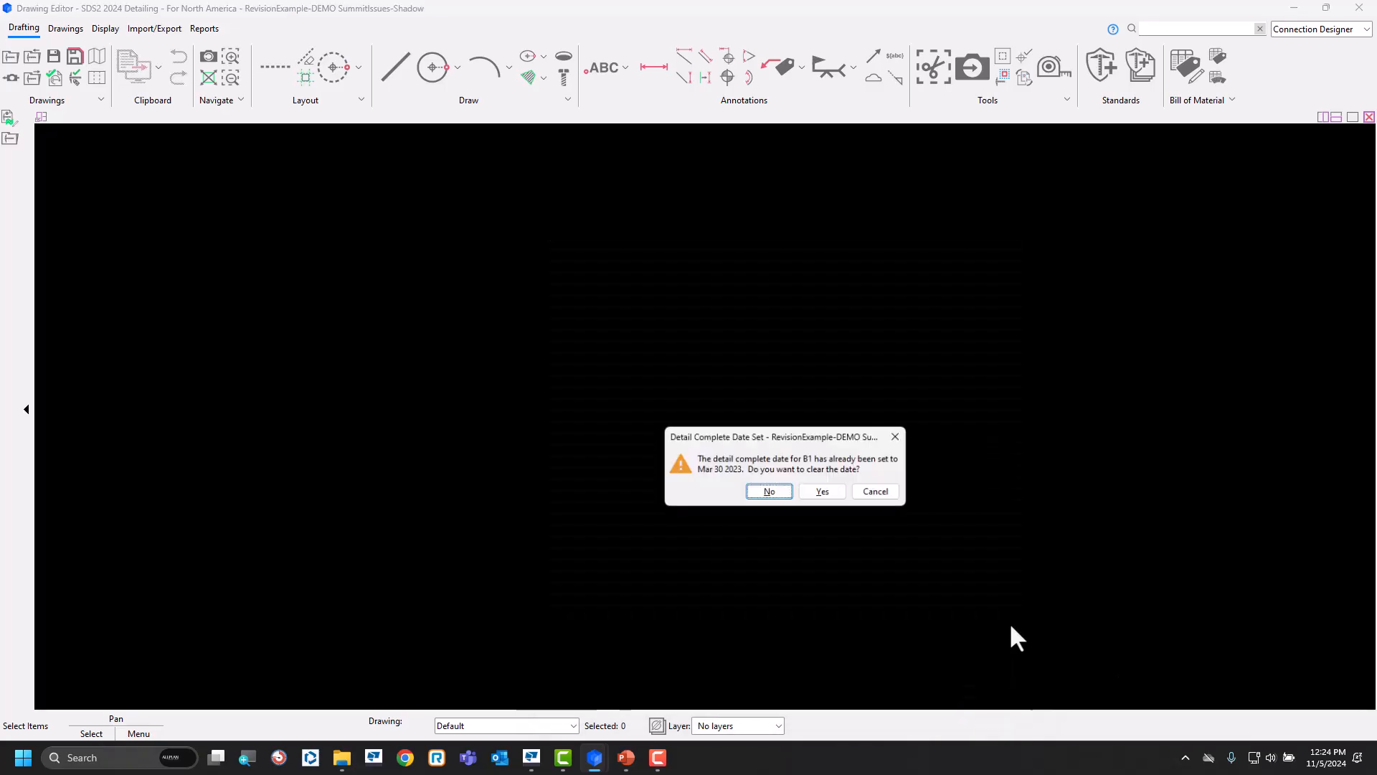
{"action": "left_click", "coordinate": [770, 492]}
{"action": "scroll", "coordinate": [1056, 672], "scroll_direction": "up", "scroll_amount": 3}
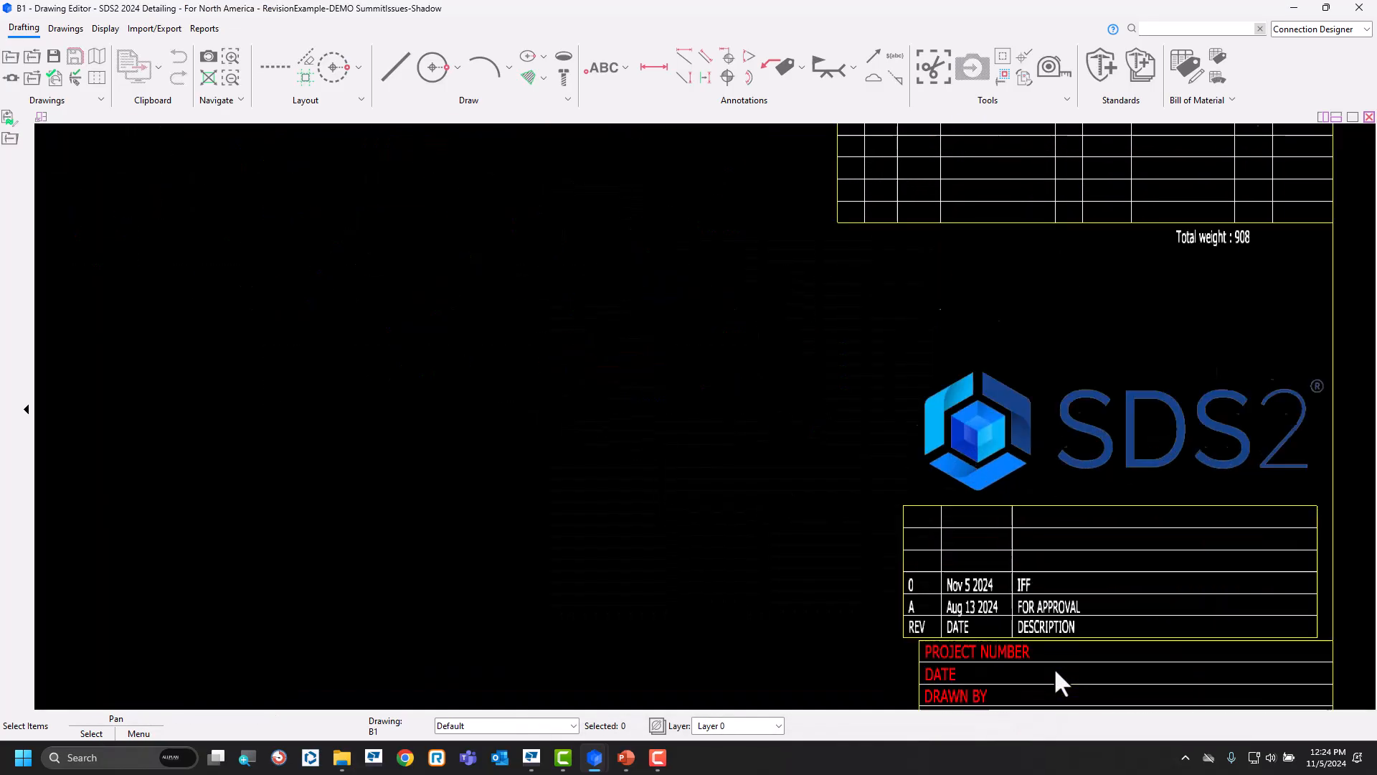
{"action": "scroll", "coordinate": [1054, 667], "scroll_direction": "up", "scroll_amount": 3}
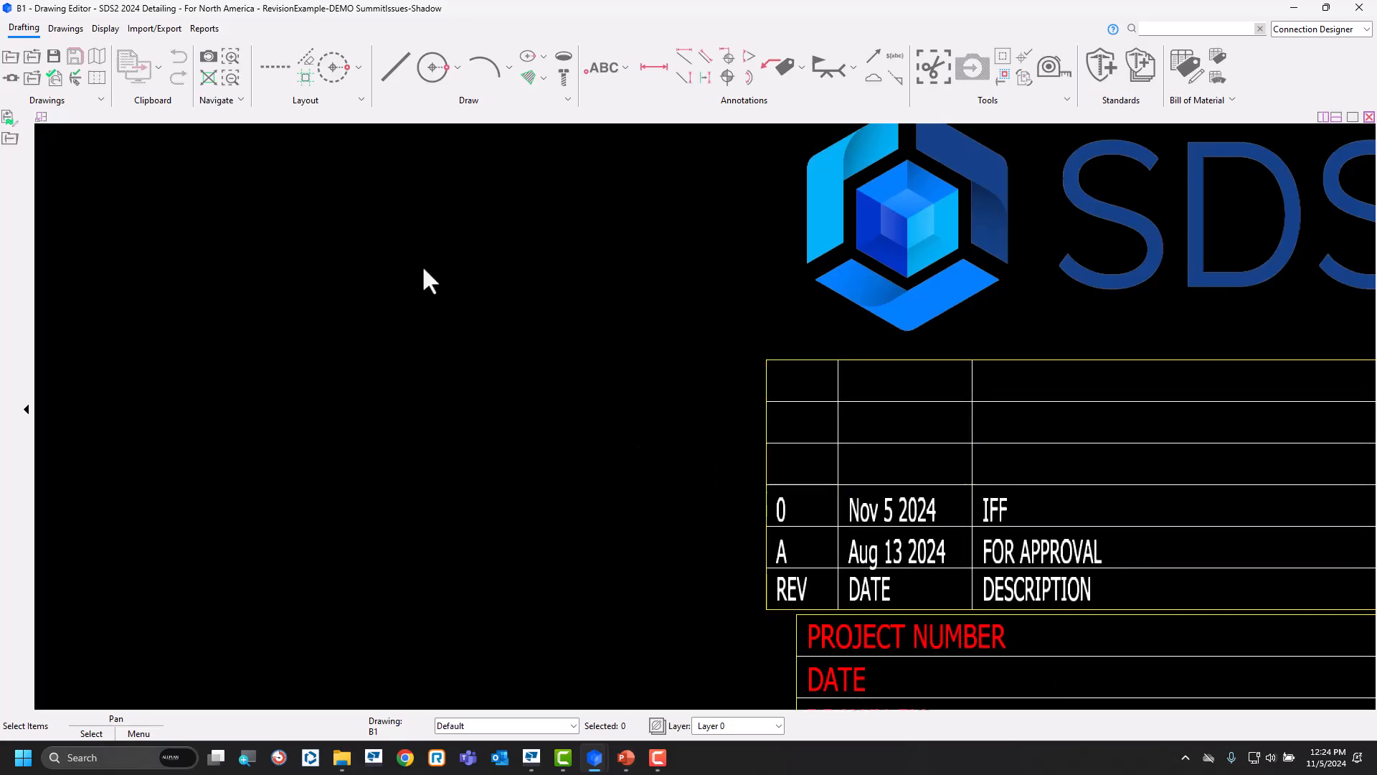
{"action": "double_click", "coordinate": [423, 269]}
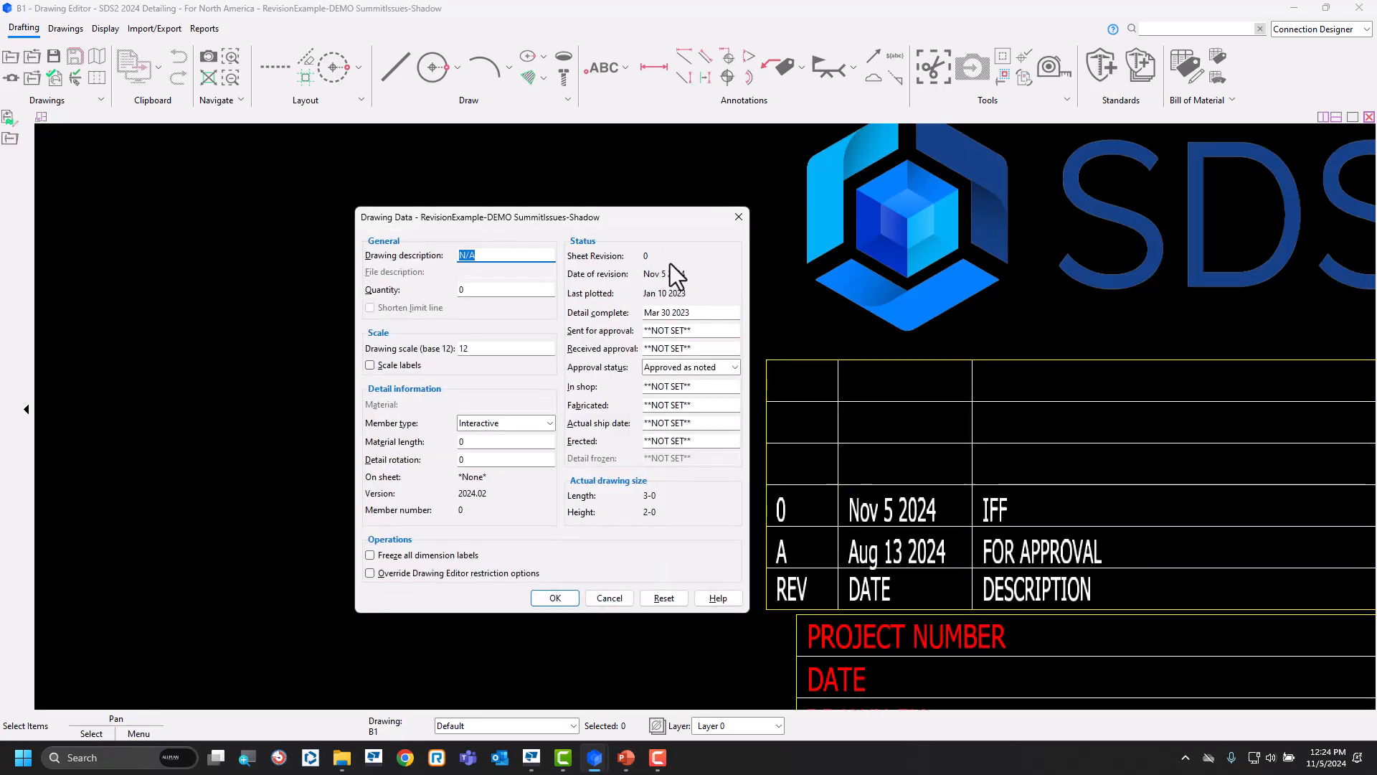
Dismiss the drawing data without changes, close detail sheet B1, and return to the SDS2 home window.
{"action": "left_click", "coordinate": [609, 600]}
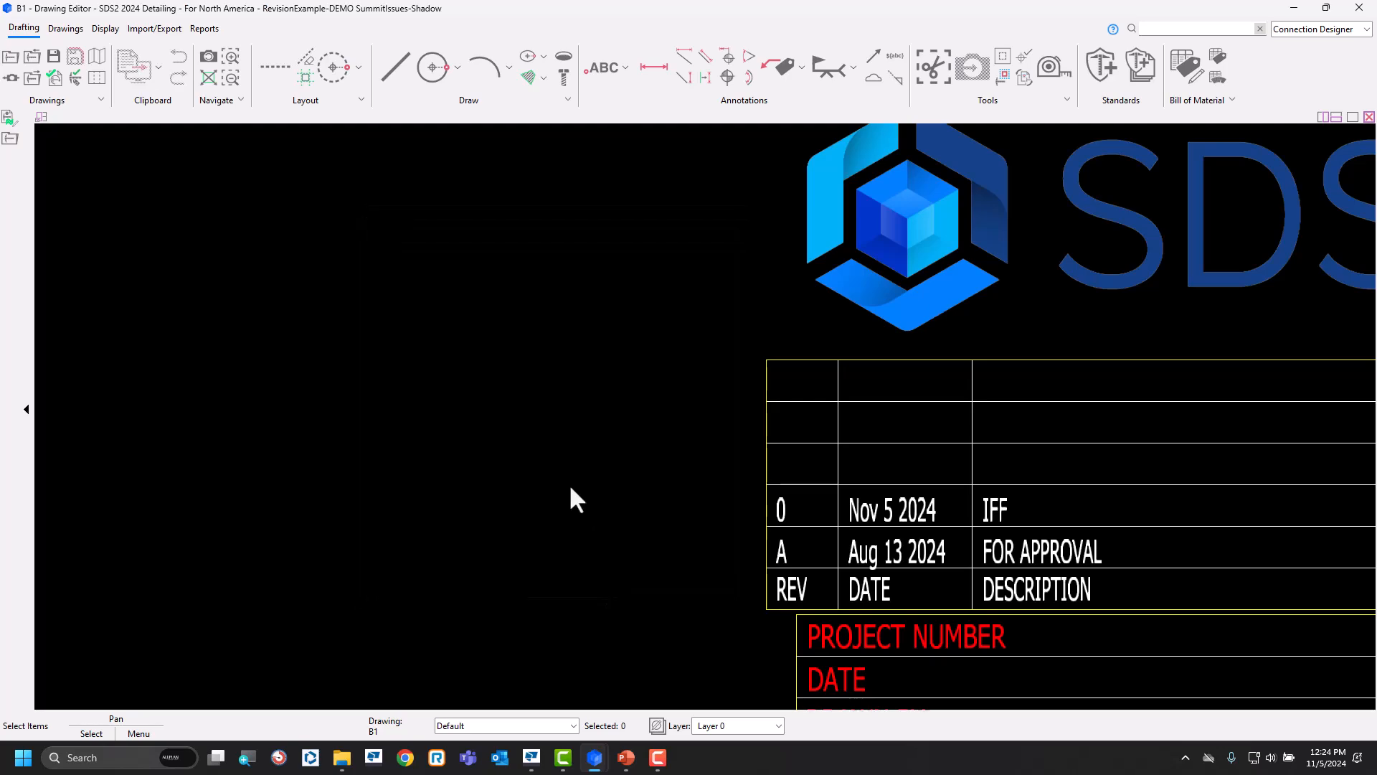
{"action": "scroll", "coordinate": [570, 484], "scroll_direction": "down", "scroll_amount": 5}
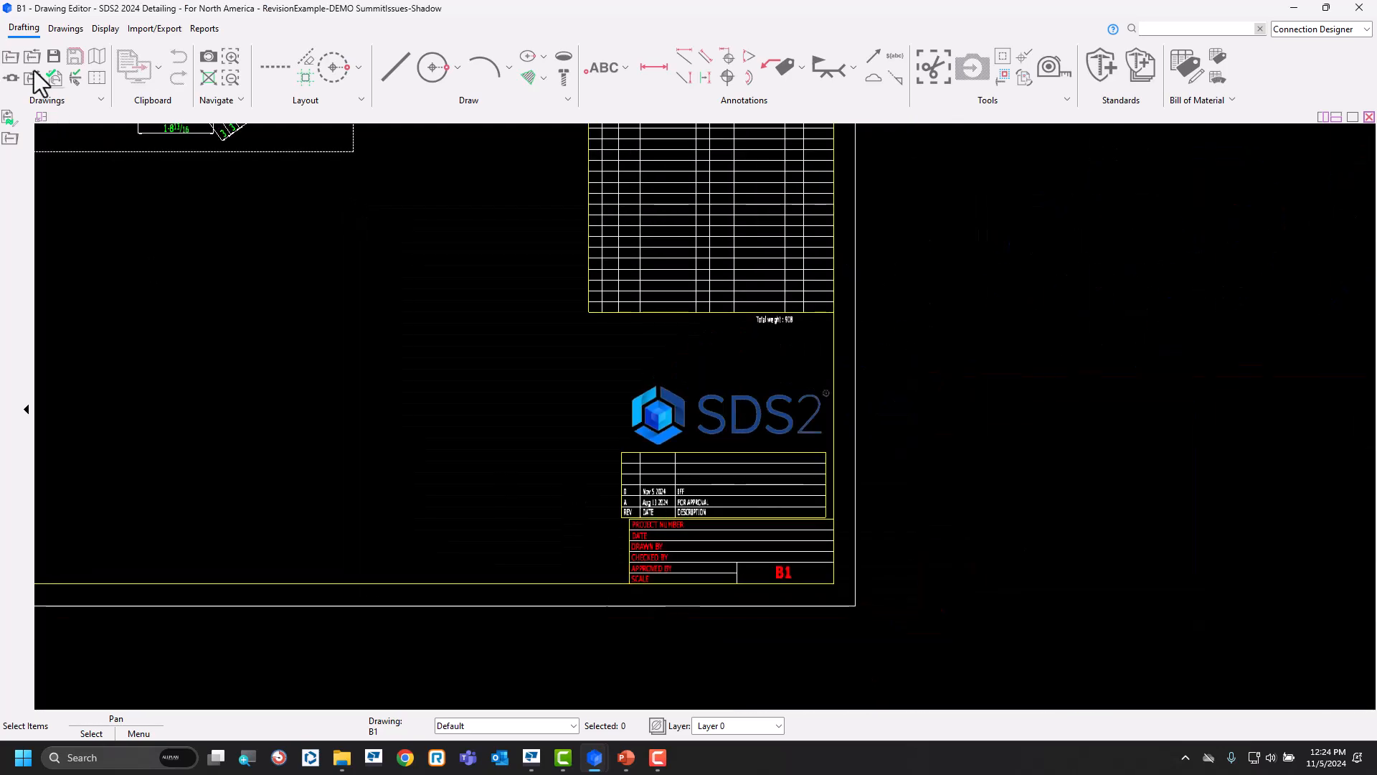
{"action": "left_click", "coordinate": [10, 57]}
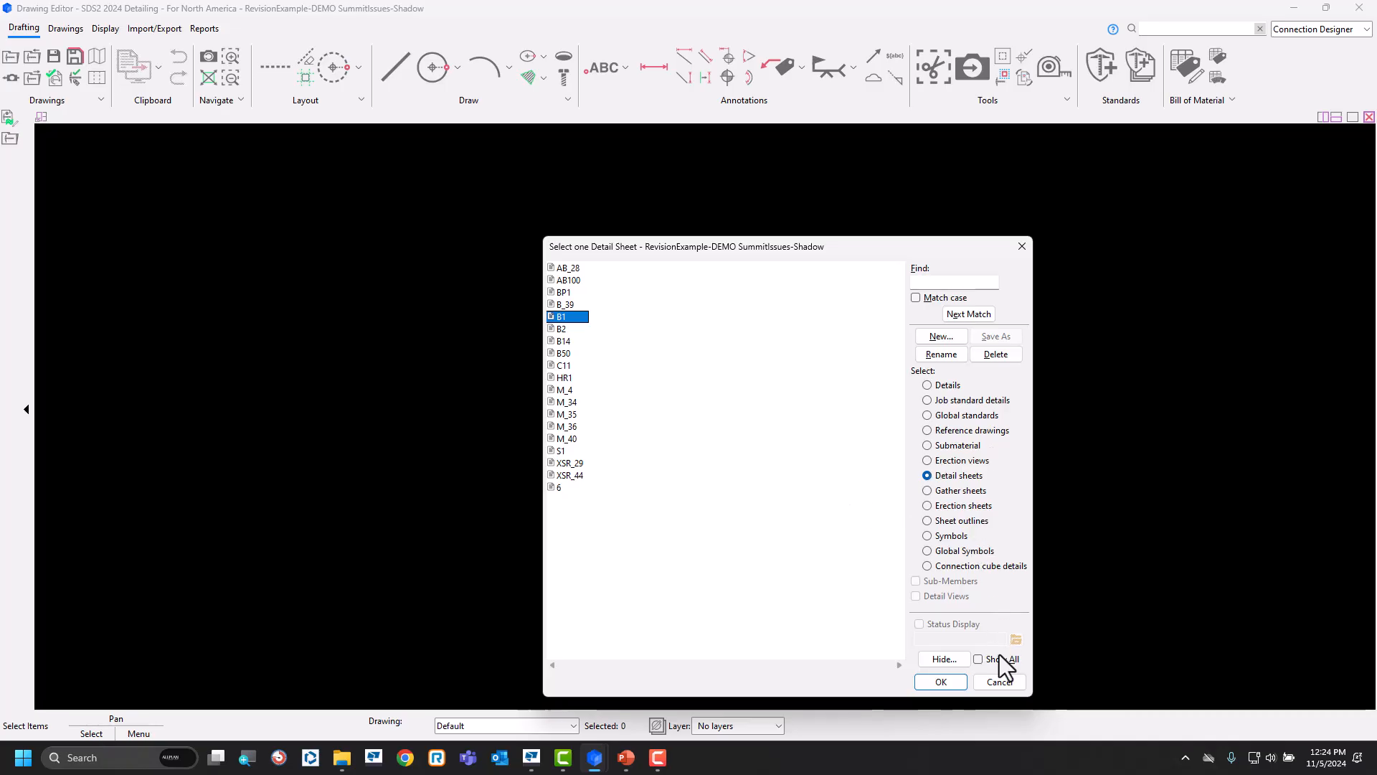
{"action": "mouse_move", "coordinate": [595, 759]}
{"action": "left_click", "coordinate": [525, 689]}
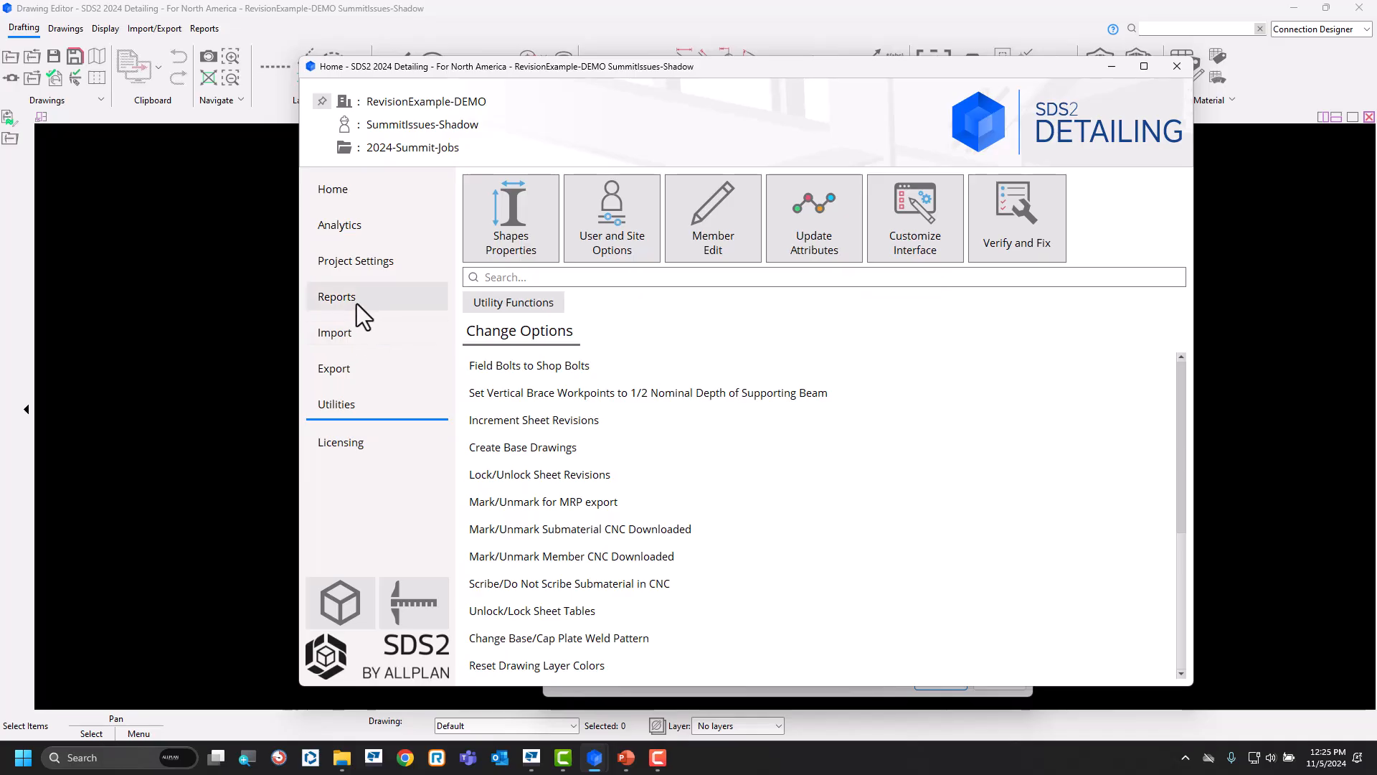
Review the data exclusion options in the Tekla PowerFab export settings, then cancel without exporting.
{"action": "left_click", "coordinate": [353, 375]}
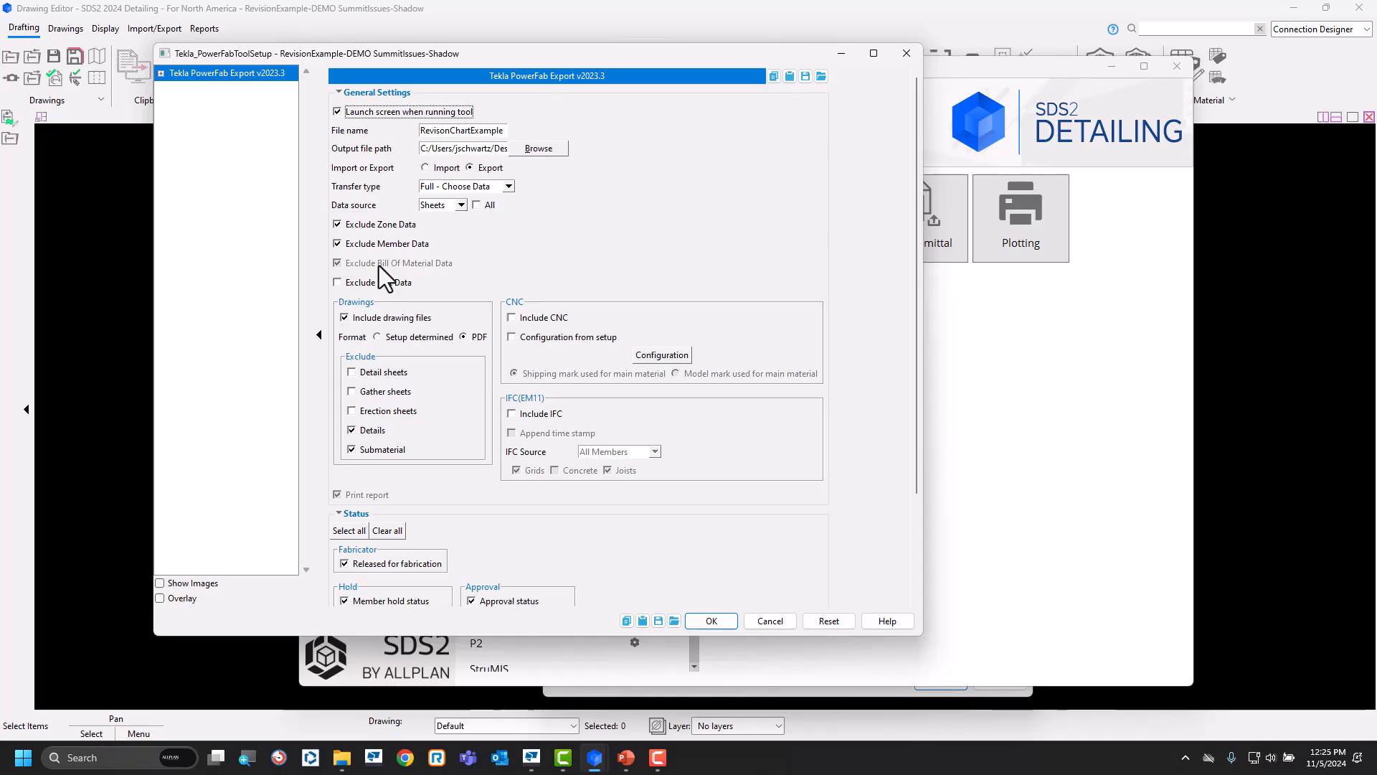
{"action": "left_click", "coordinate": [398, 249]}
{"action": "left_click", "coordinate": [371, 250]}
{"action": "left_click", "coordinate": [376, 251]}
{"action": "left_click", "coordinate": [770, 622]}
Switch to Tekla PowerFab and close the open RevisionExample drawing log.
{"action": "mouse_move", "coordinate": [599, 761]}
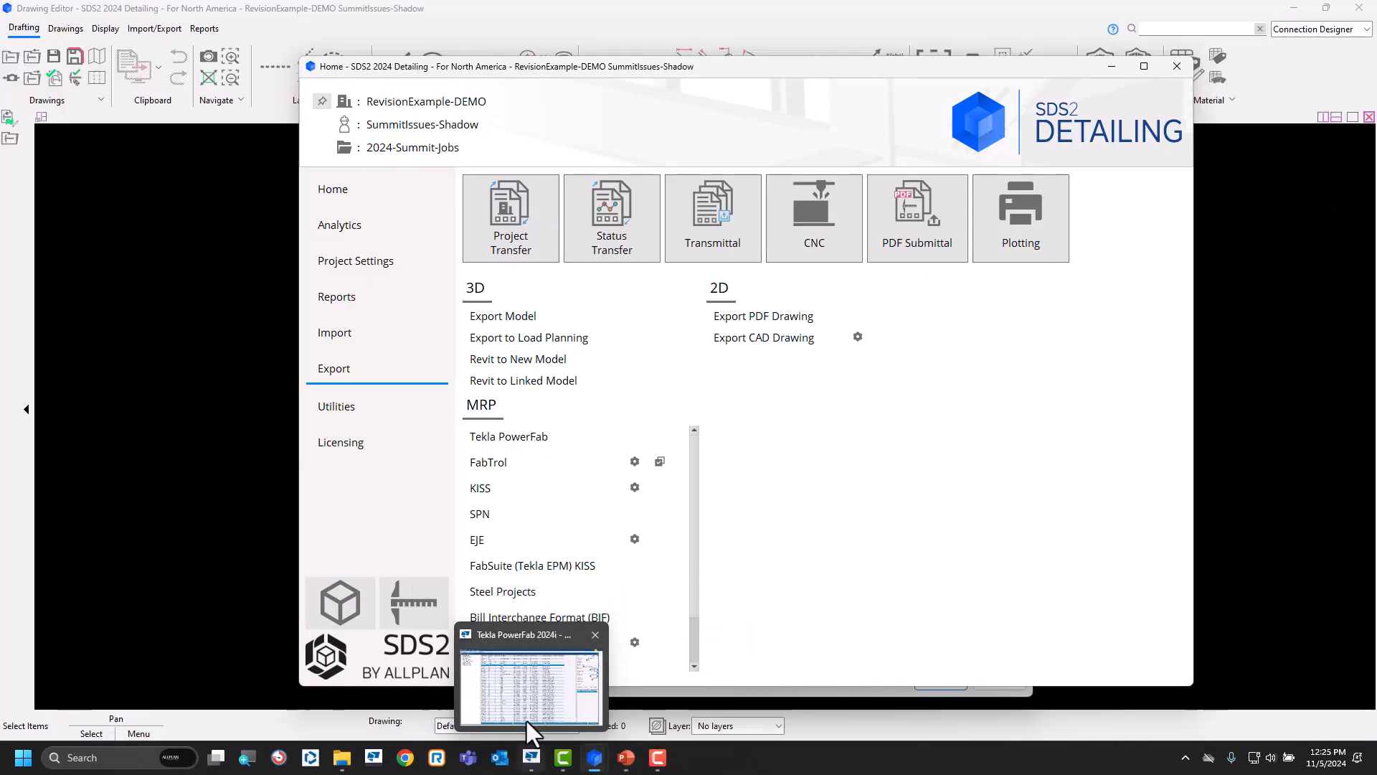
{"action": "left_click", "coordinate": [525, 715]}
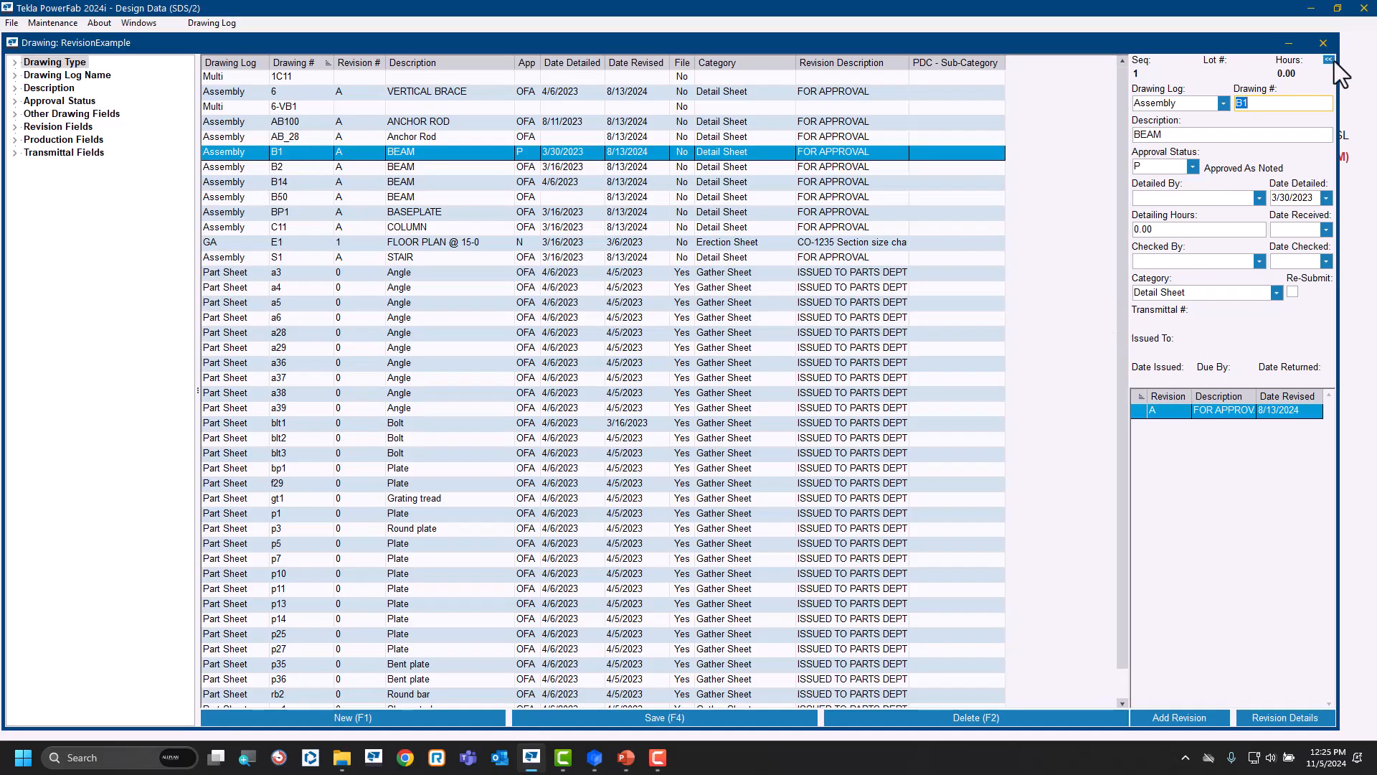
{"action": "left_click", "coordinate": [1325, 43]}
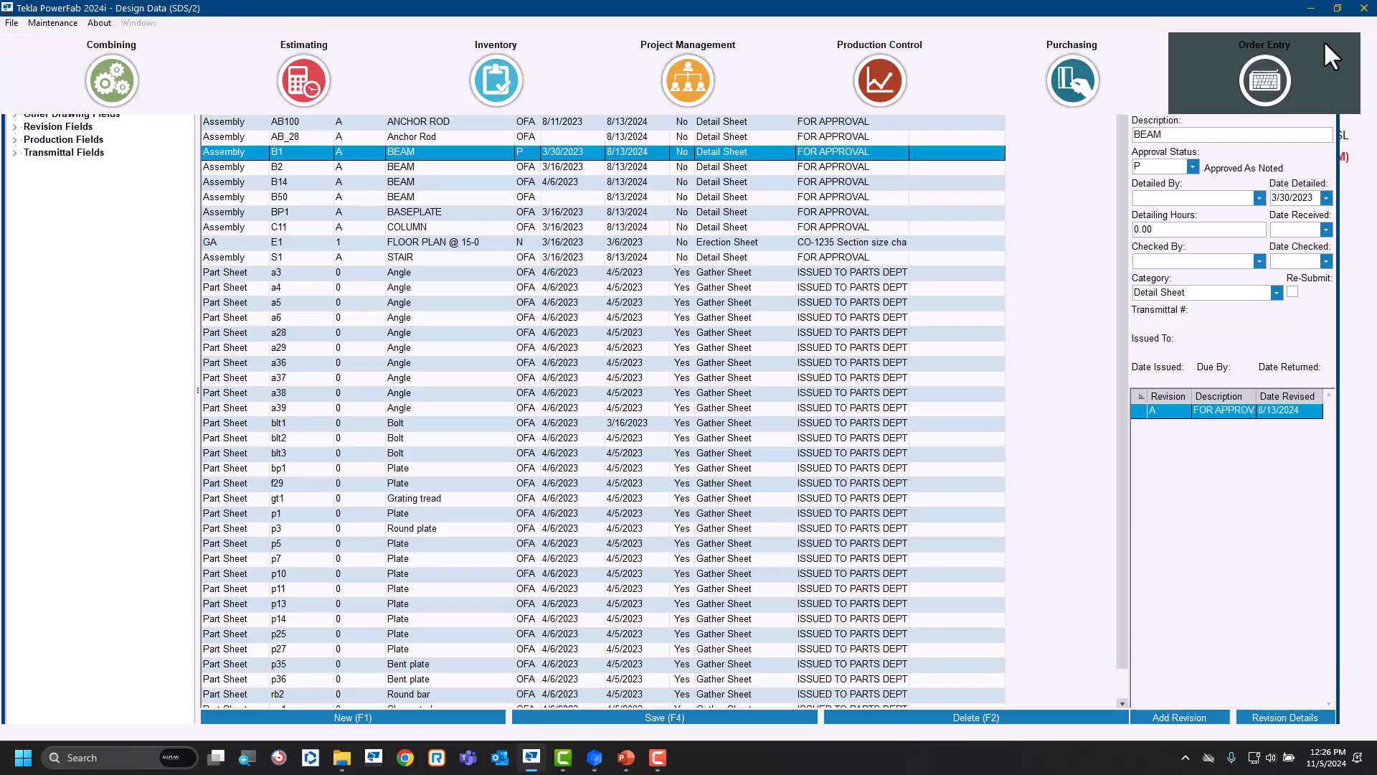
Set up a PowerFab eXchange import under Production Control / Project Management using the file 2024RevisedDrawings.pfxs.
{"action": "left_click", "coordinate": [11, 23]}
{"action": "left_click", "coordinate": [32, 41]}
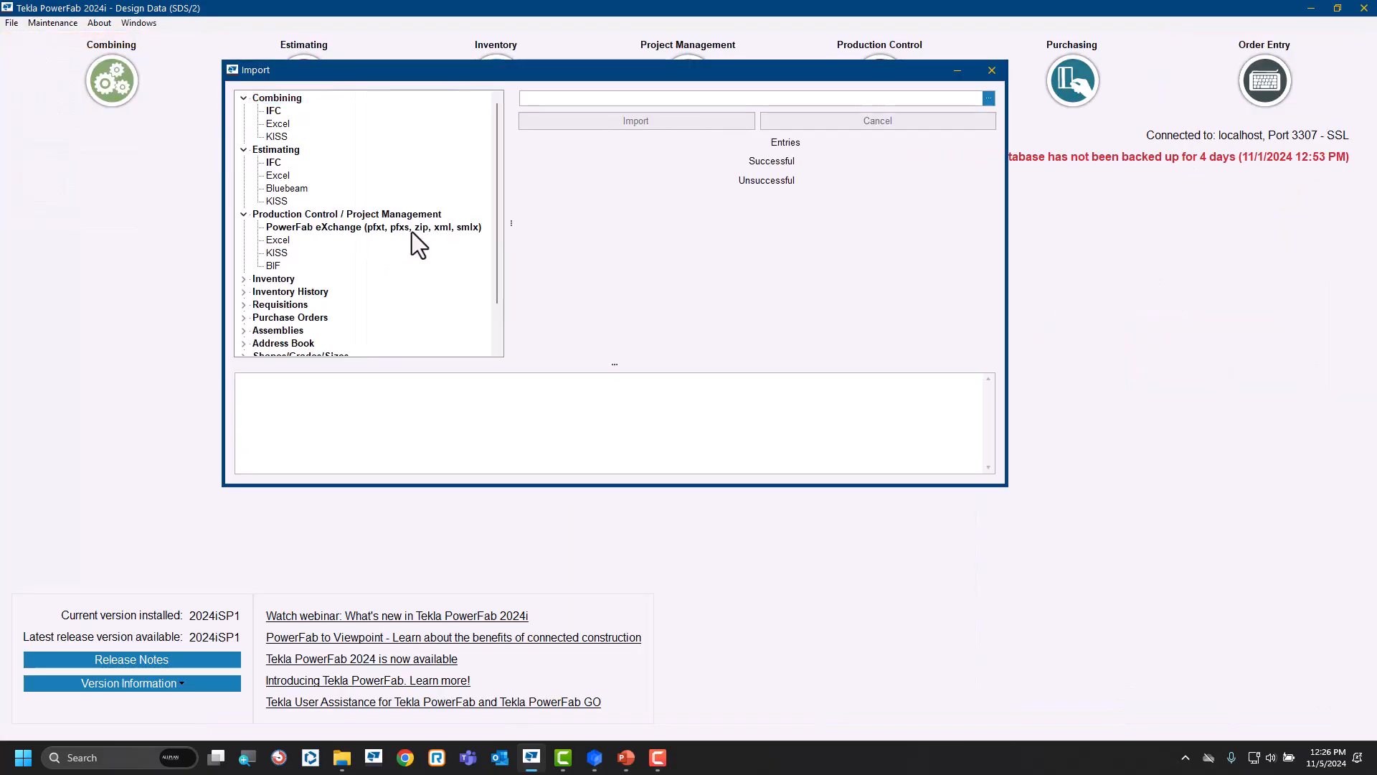
{"action": "left_click", "coordinate": [410, 228]}
{"action": "left_click", "coordinate": [989, 98]}
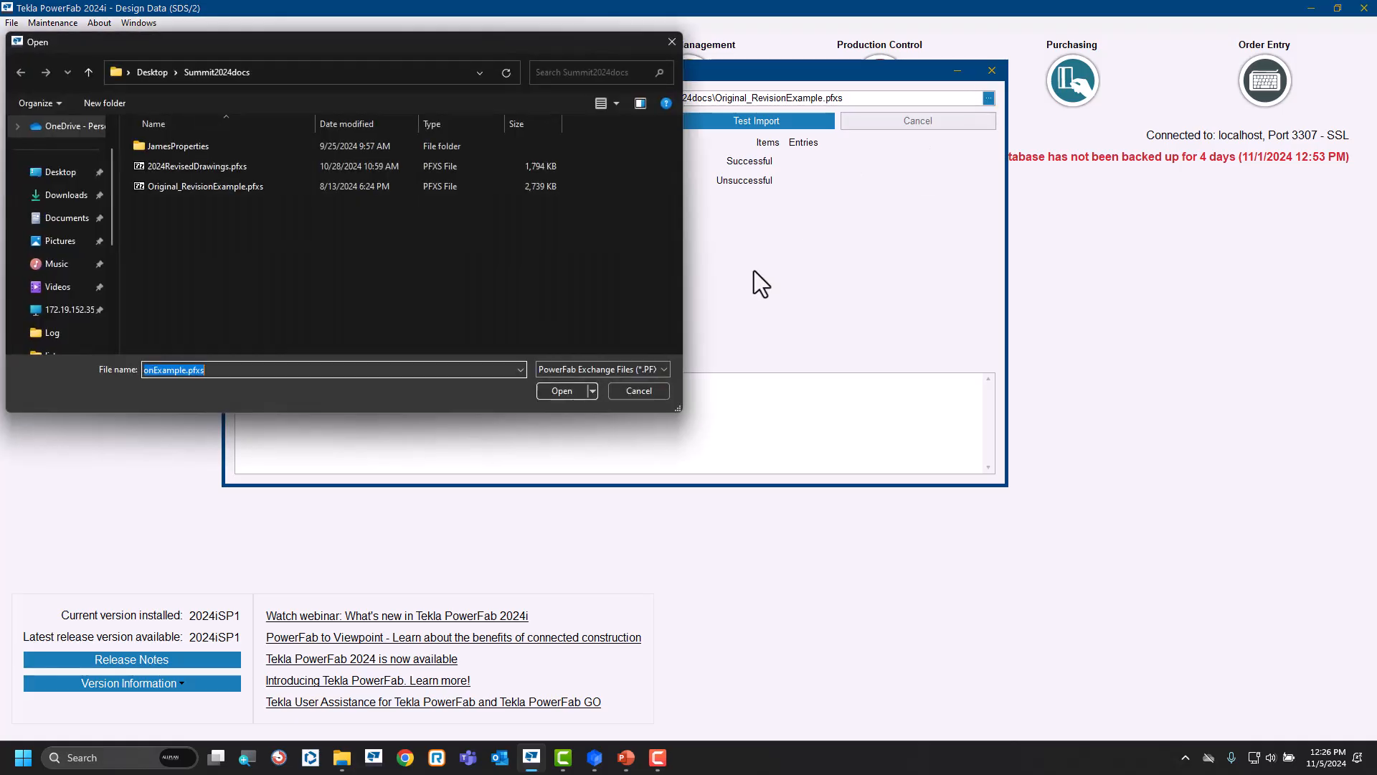
{"action": "left_click", "coordinate": [222, 165]}
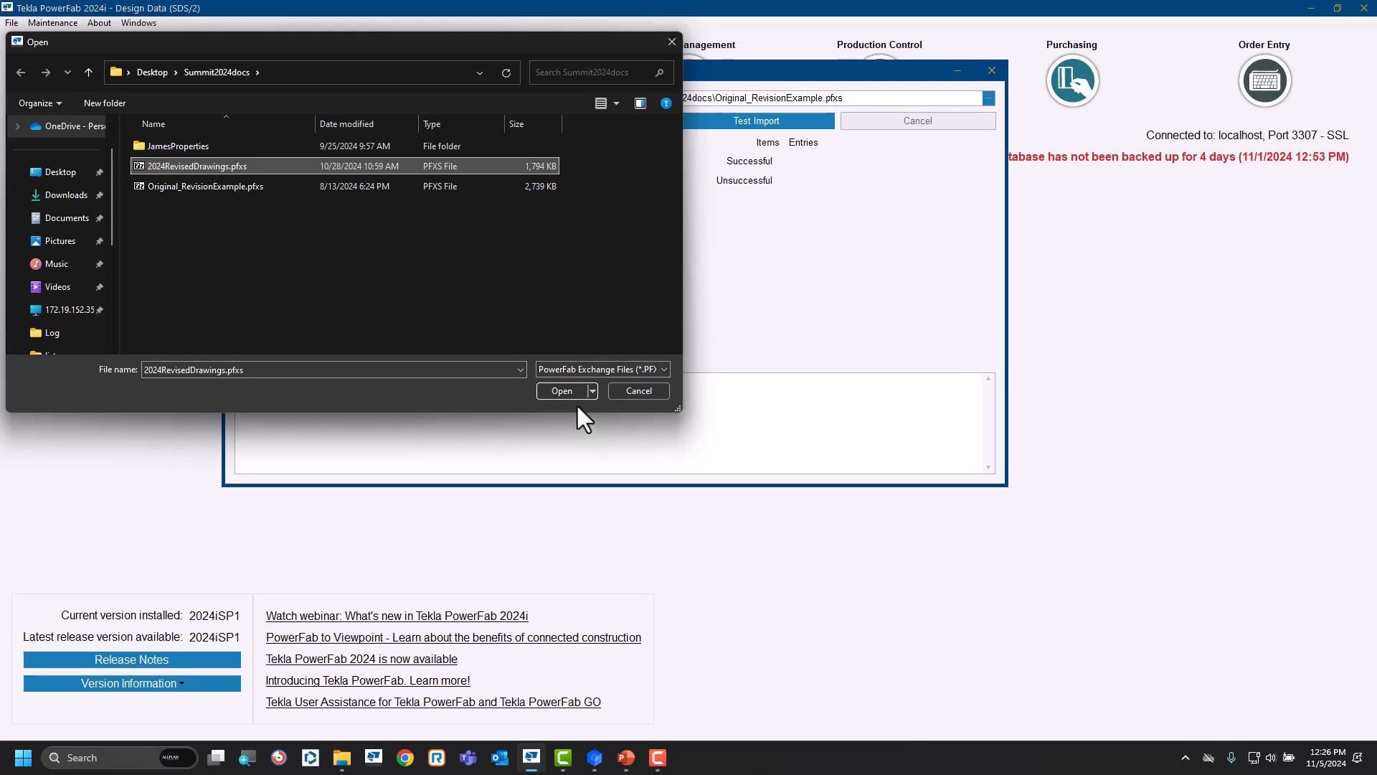
{"action": "left_click", "coordinate": [560, 392]}
Start the import into the existing RevisionExample job, keeping its job settings and using Add & Replace.
{"action": "left_click", "coordinate": [604, 120]}
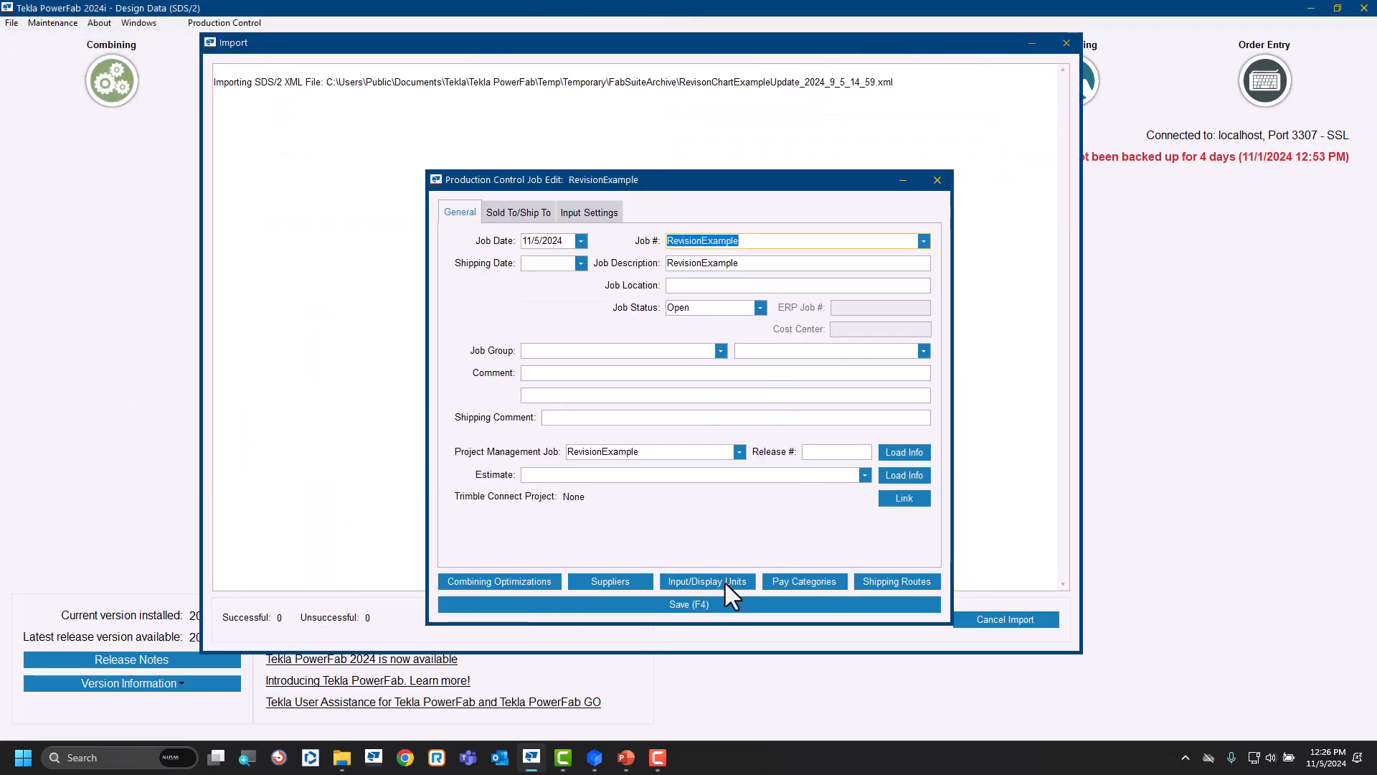
{"action": "left_click", "coordinate": [700, 605]}
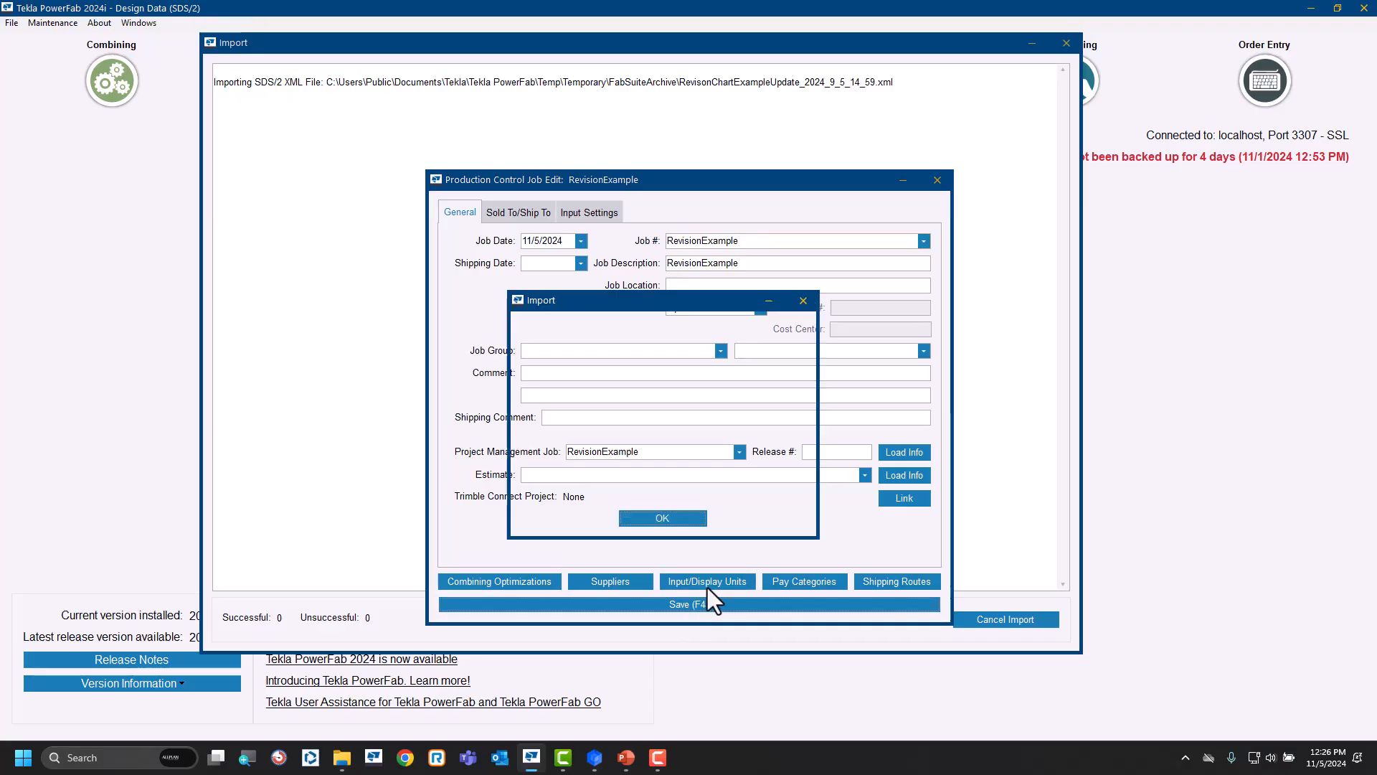
{"action": "left_click", "coordinate": [663, 518]}
{"action": "left_click", "coordinate": [712, 450]}
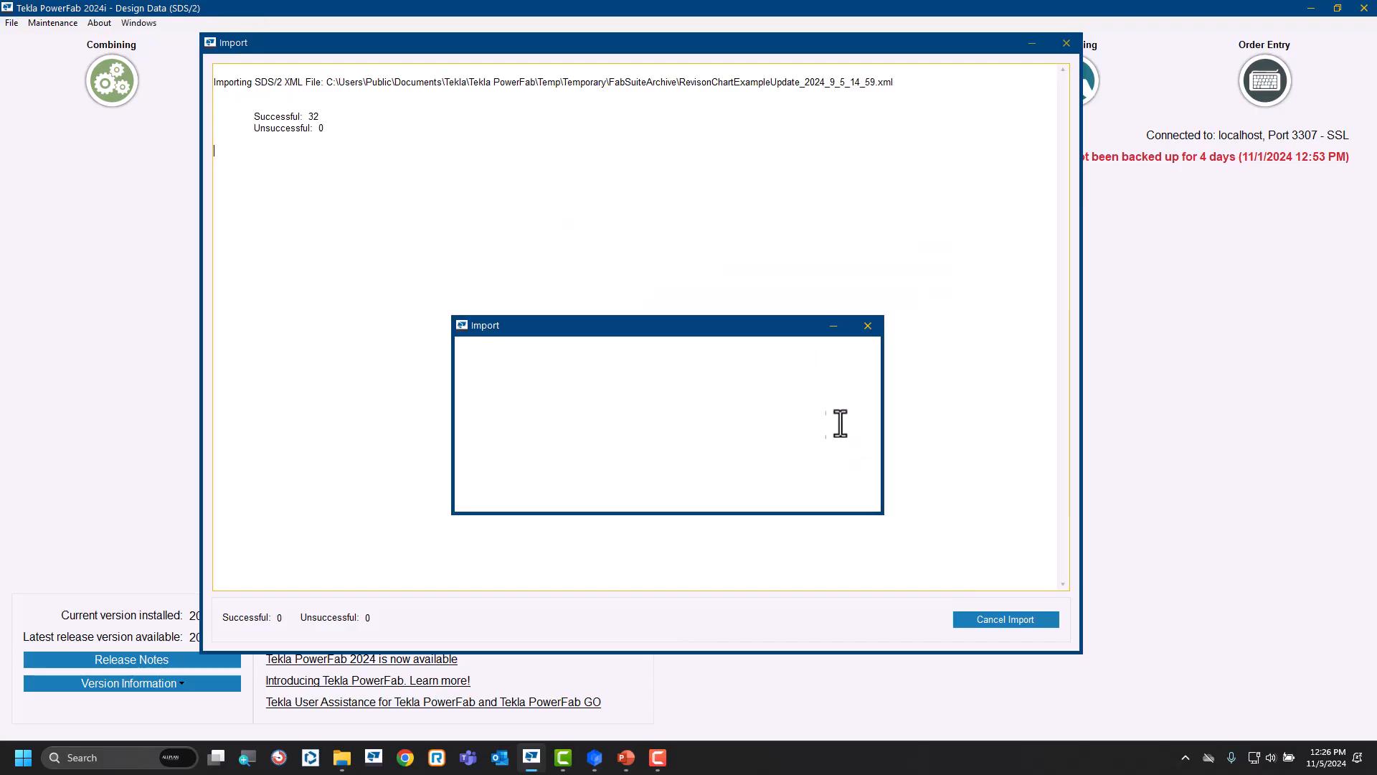
{"action": "left_click", "coordinate": [664, 494]}
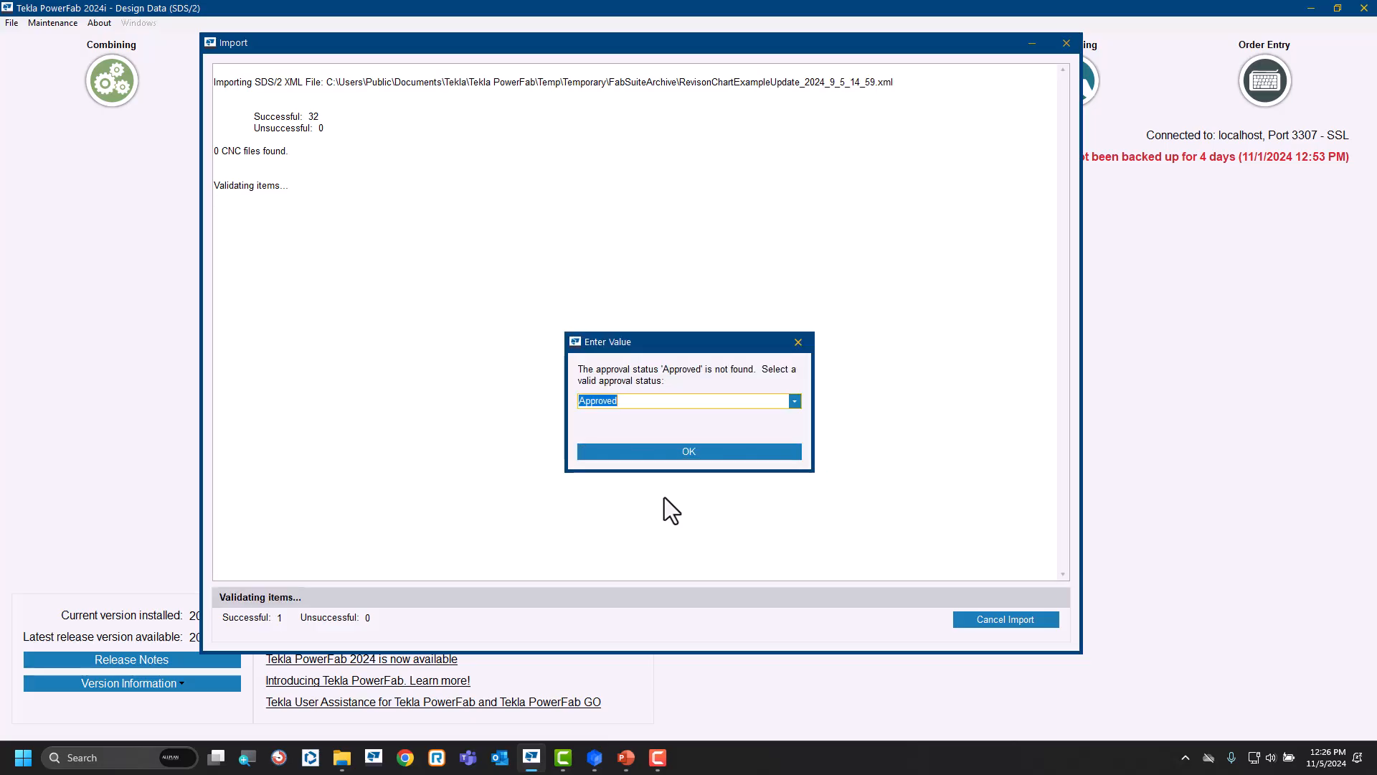
Map the unrecognized approval status Approved to OFA - OUT FOR APPROVAL and resolve the Not reviewed status.
{"action": "left_click", "coordinate": [795, 401]}
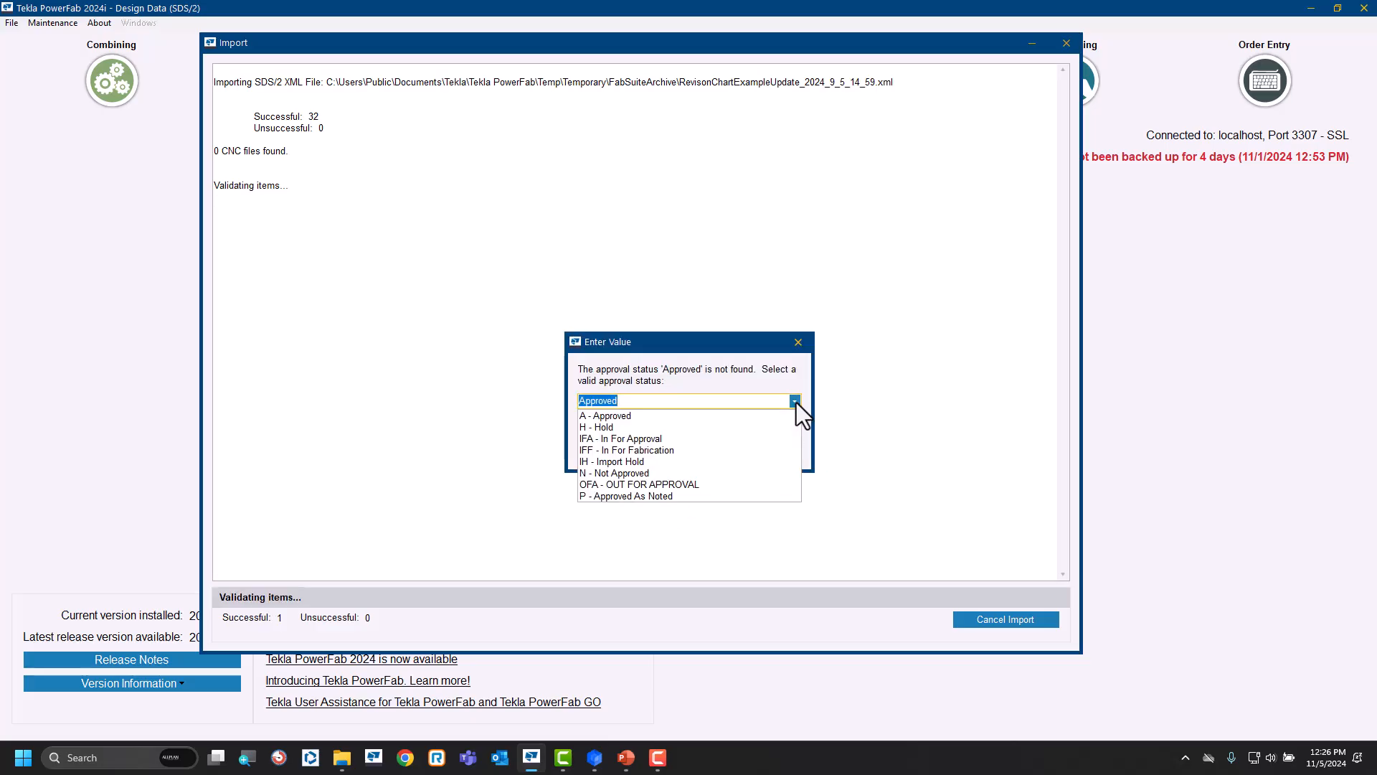
{"action": "left_click", "coordinate": [639, 479]}
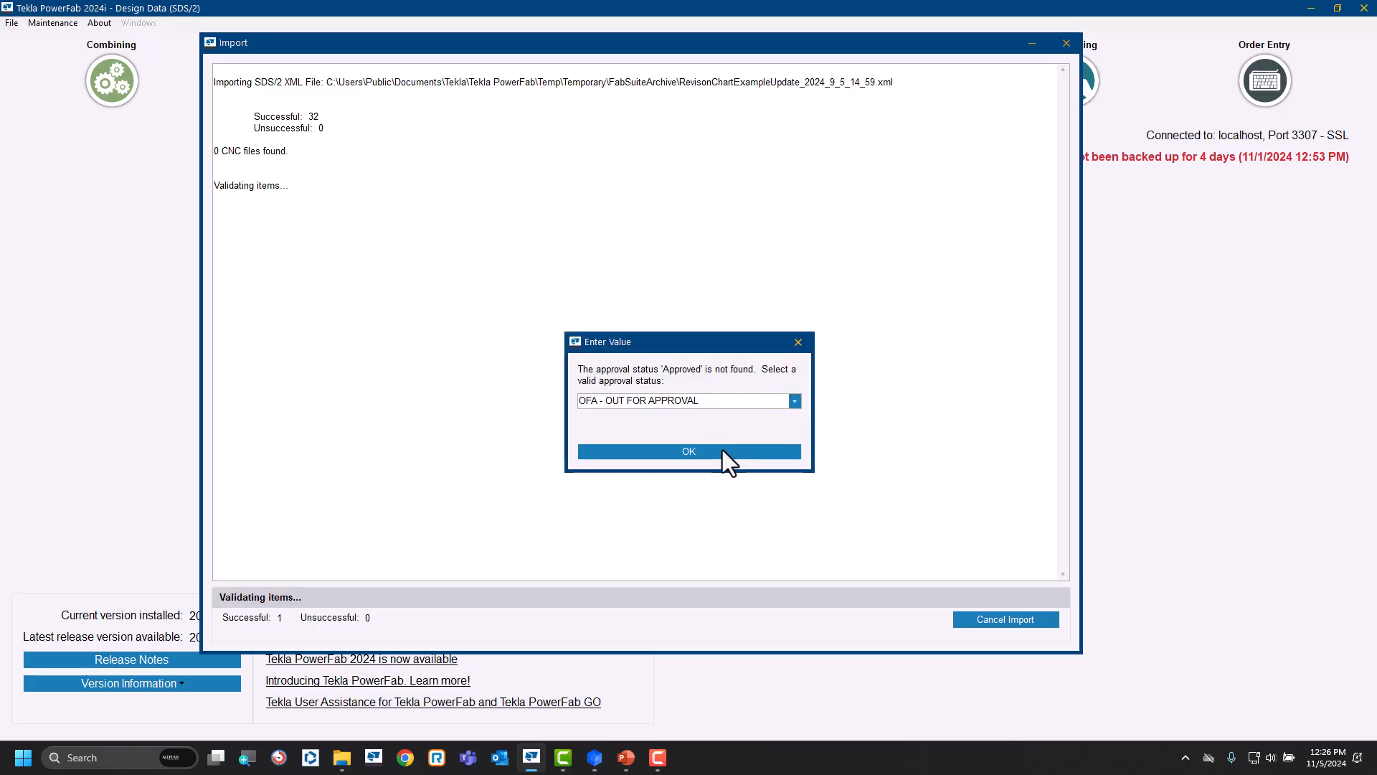
{"action": "left_click", "coordinate": [723, 453]}
{"action": "left_click", "coordinate": [795, 401]}
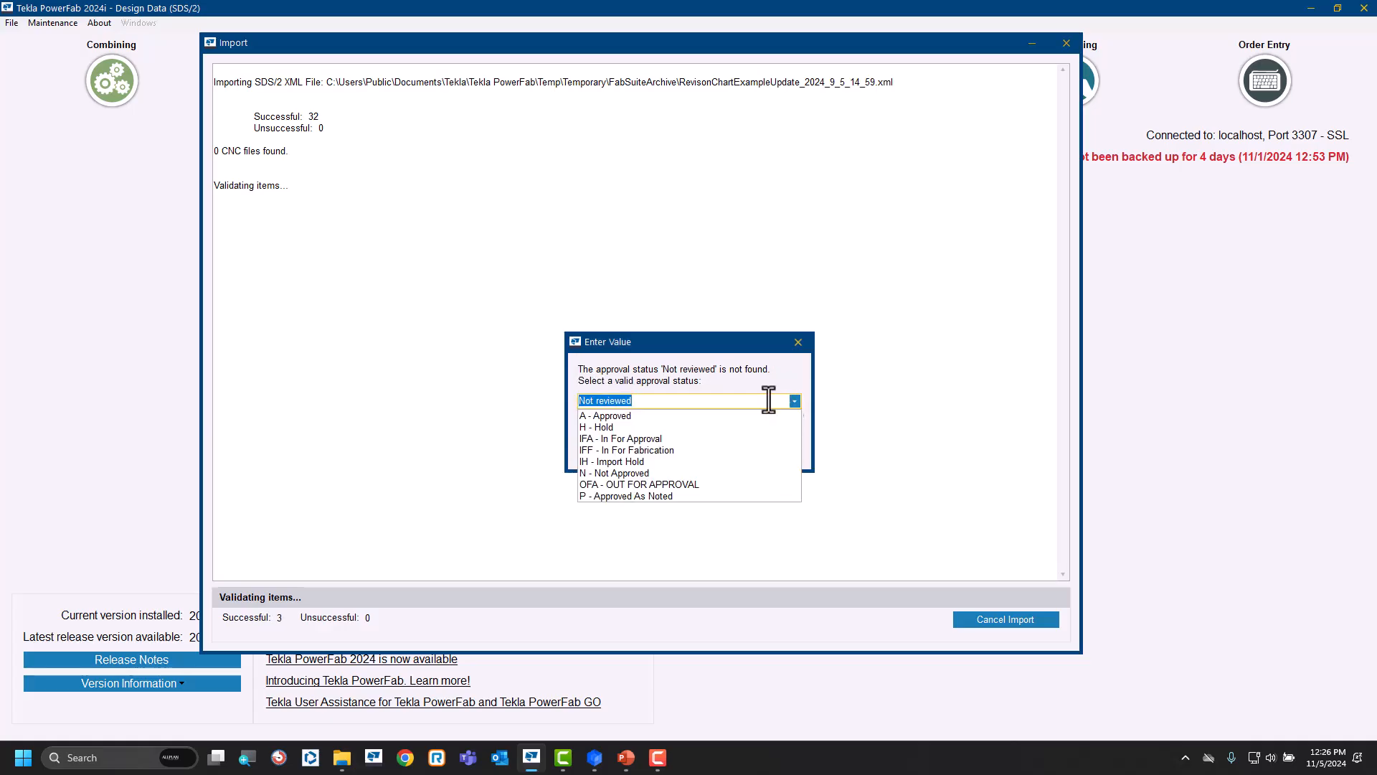
{"action": "left_click", "coordinate": [626, 496]}
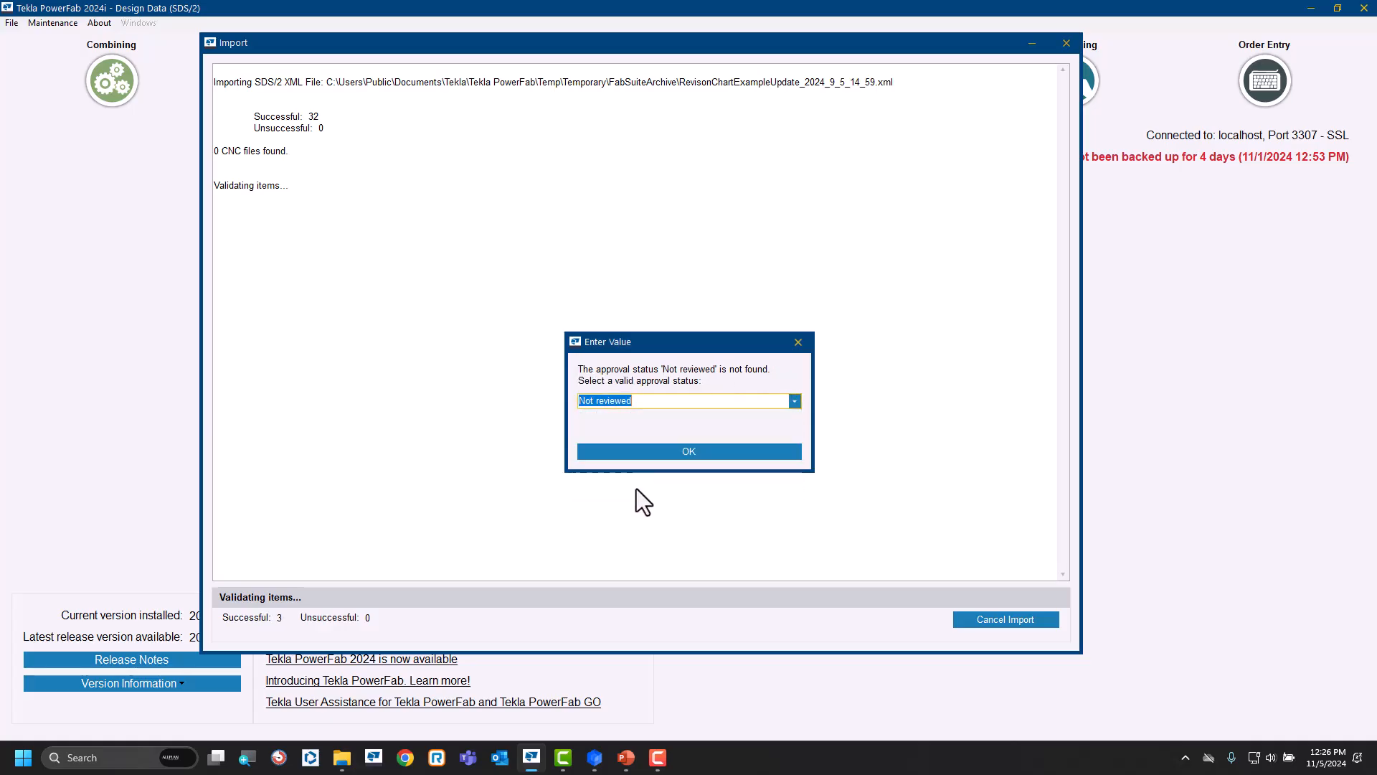
{"action": "left_click", "coordinate": [704, 455]}
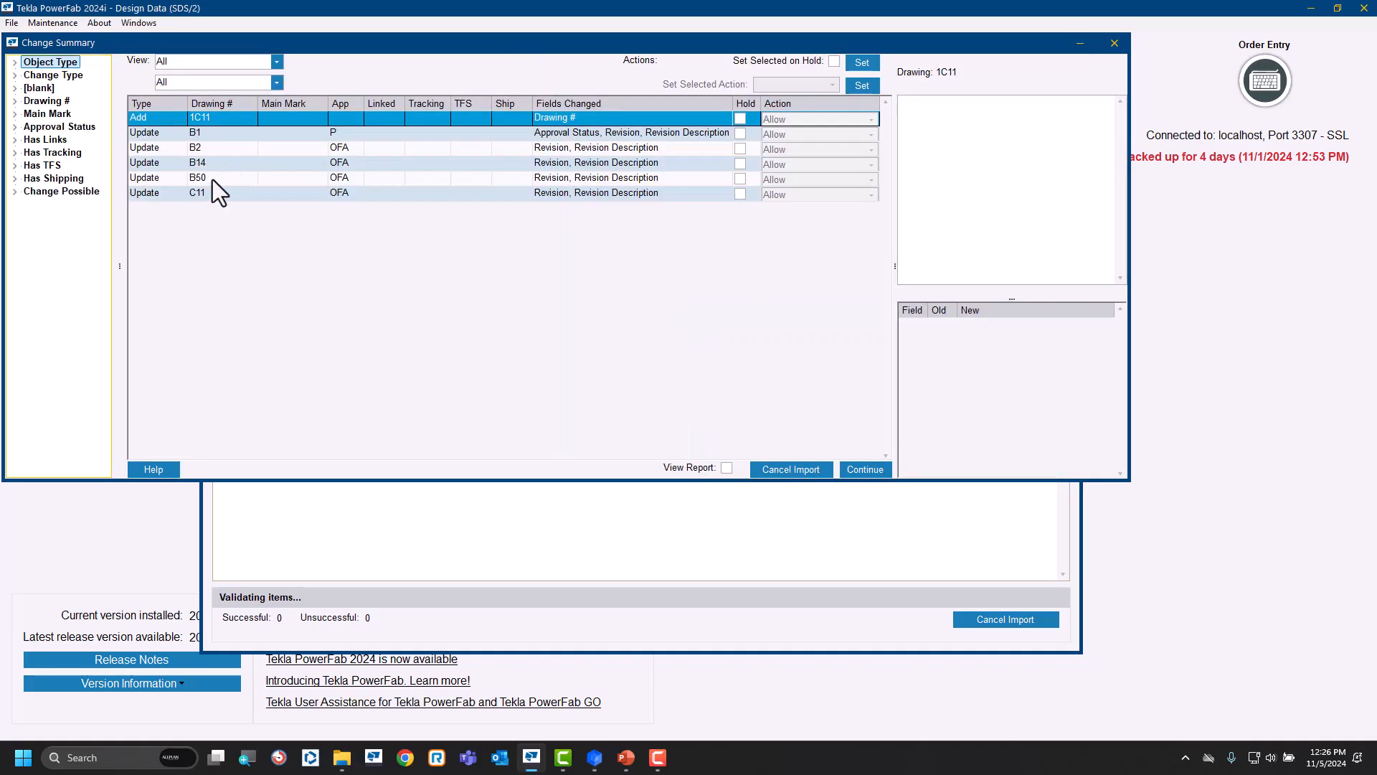
Accept the drawing changes in the change summary, overwrite the existing PDF files, and close the finished import.
{"action": "left_click", "coordinate": [868, 469]}
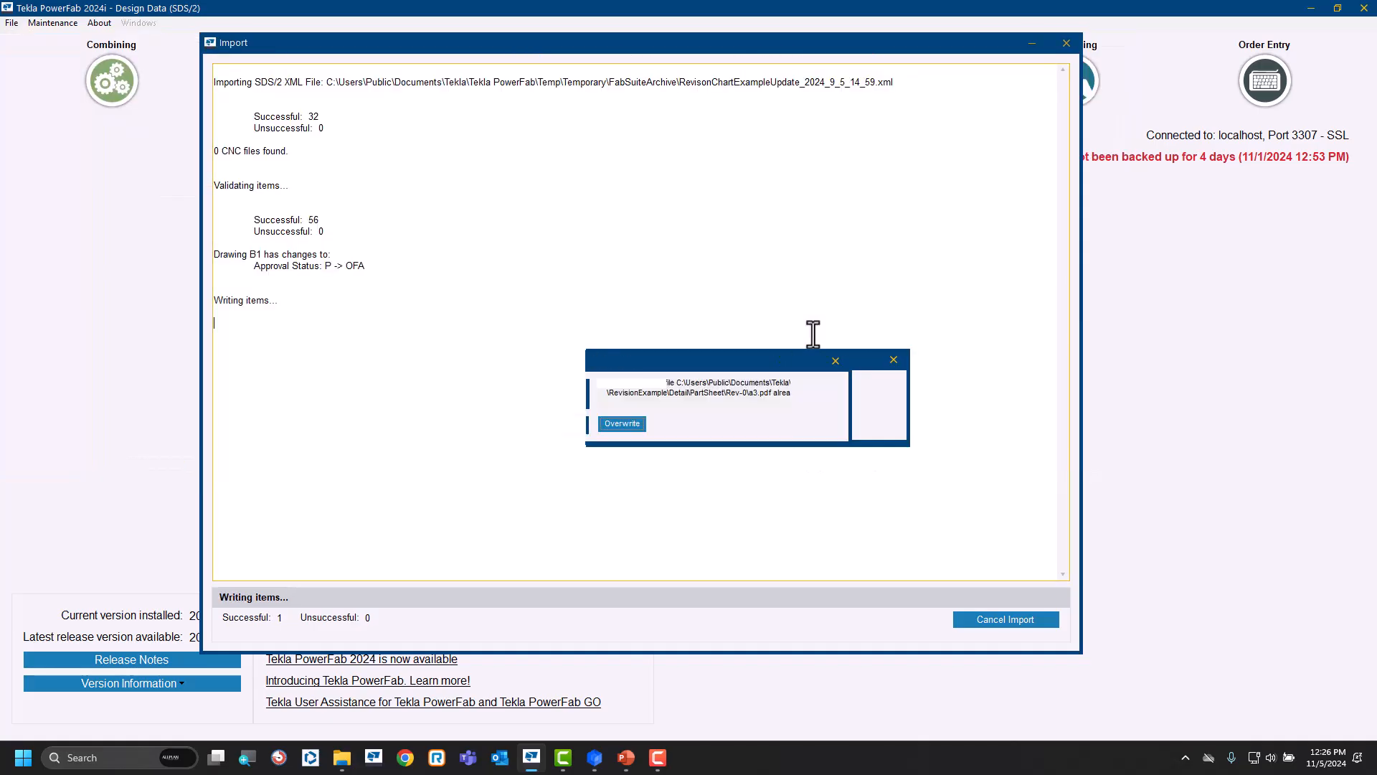
{"action": "left_click", "coordinate": [637, 428]}
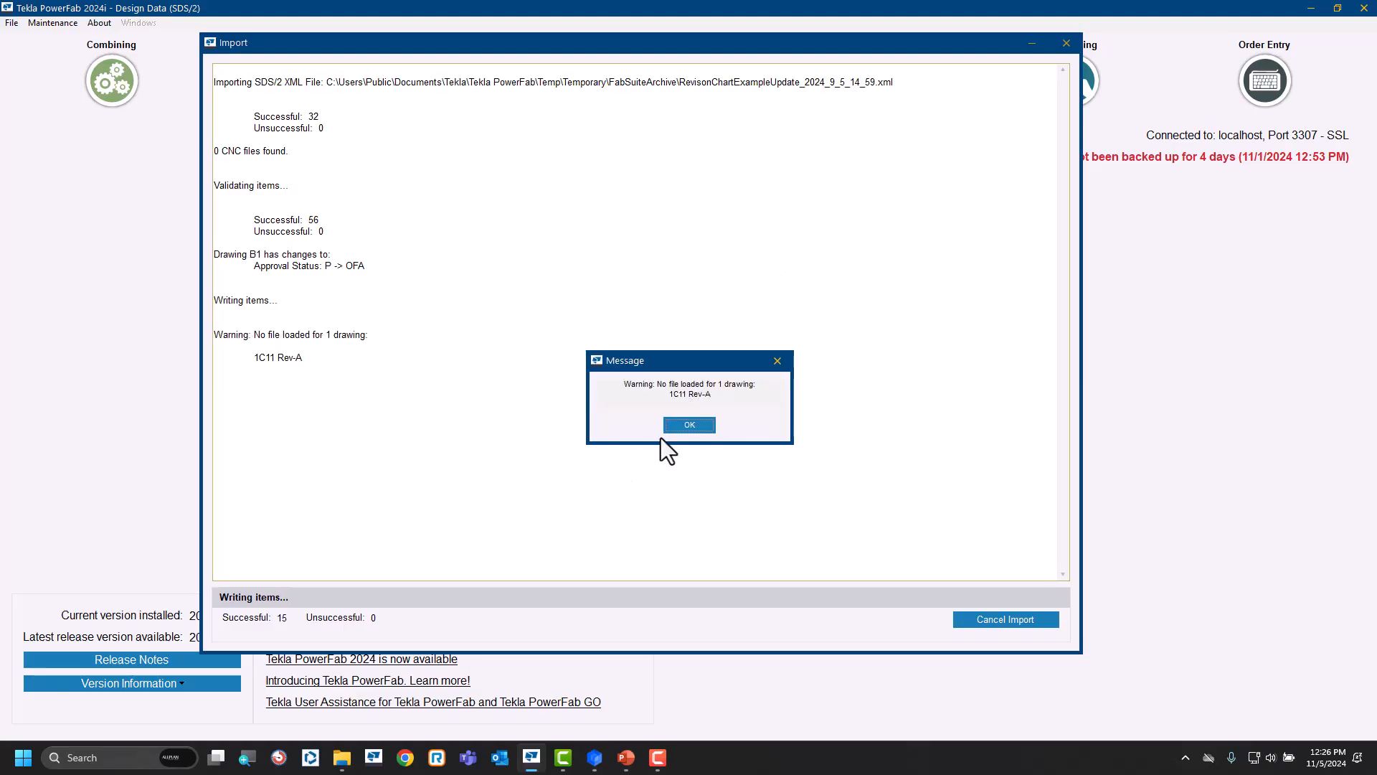
{"action": "key", "text": "Return"}
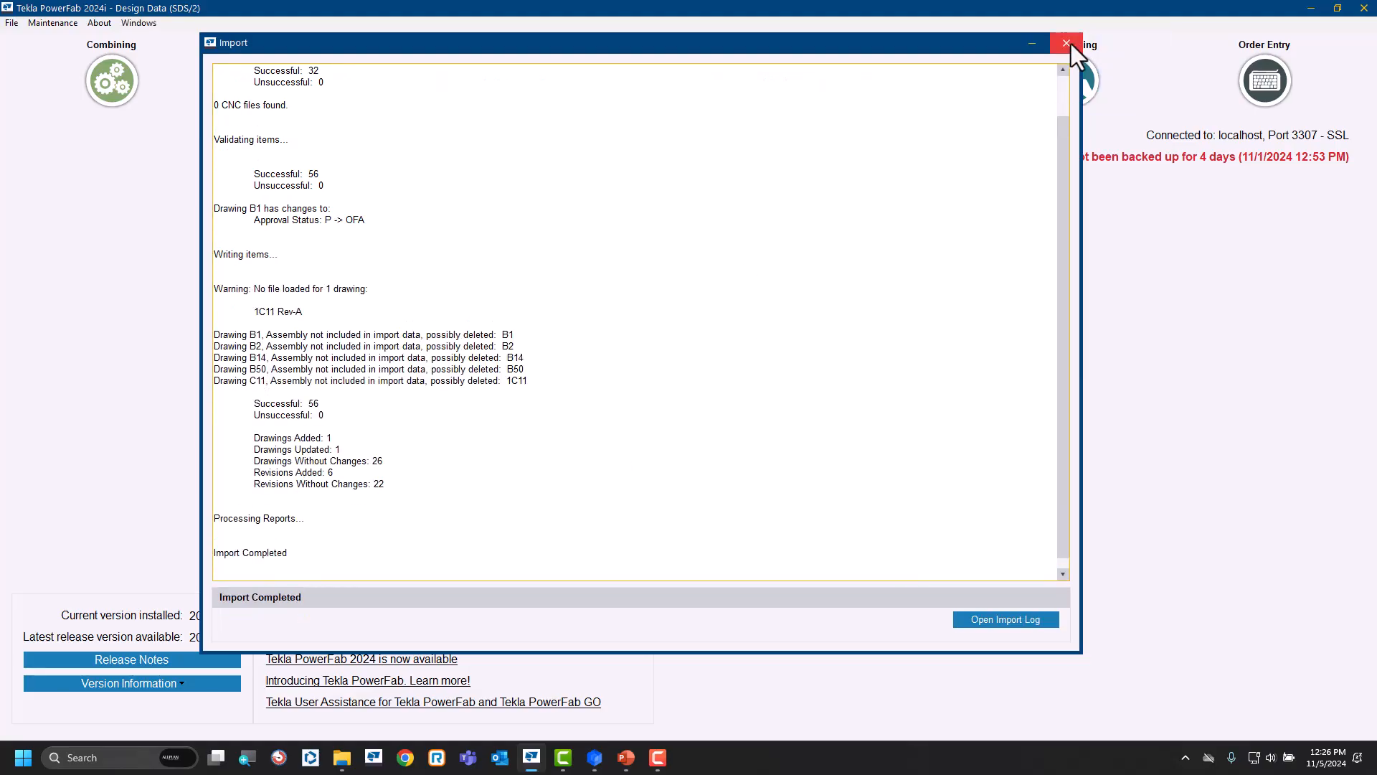
{"action": "left_click", "coordinate": [1067, 43]}
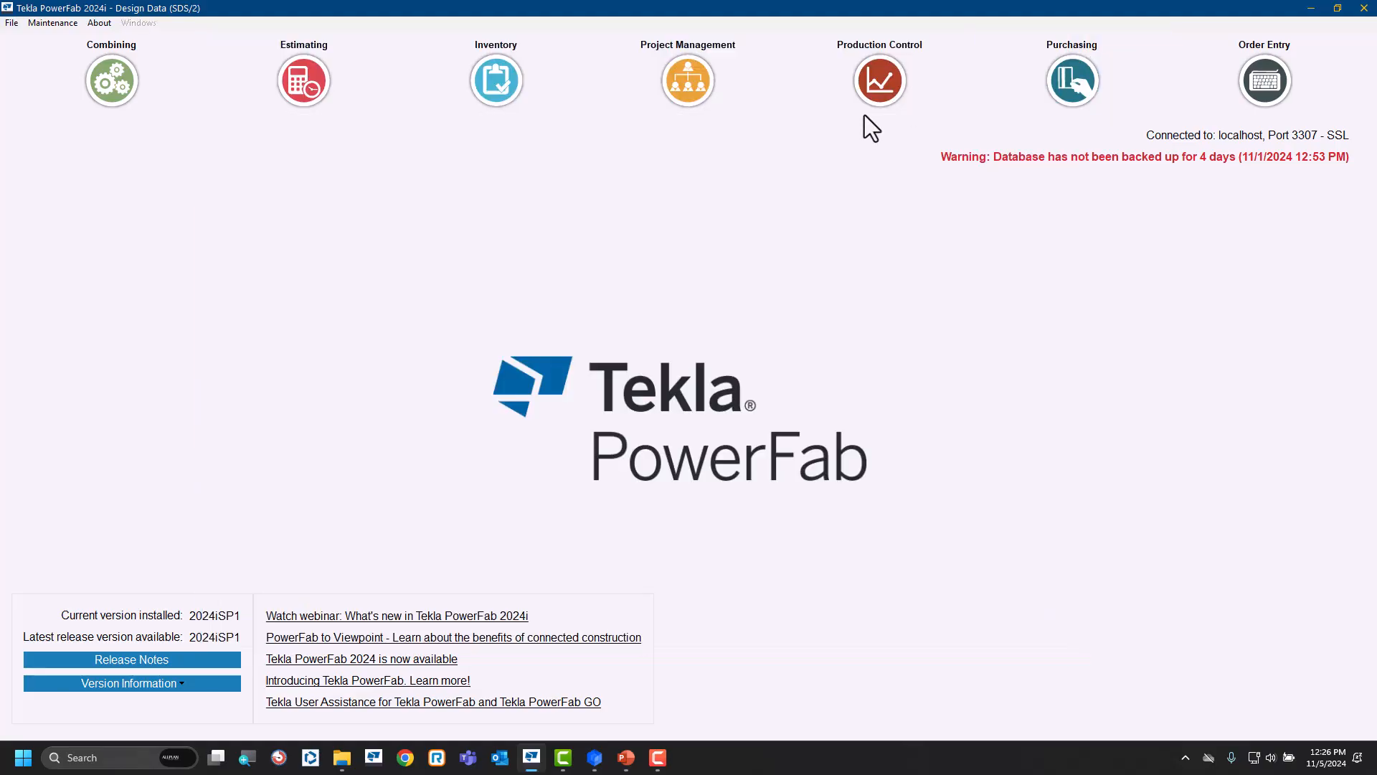
Open the drawing log of the RevisionExample project management job and examine the revision history of drawing B1.
{"action": "left_click", "coordinate": [680, 88]}
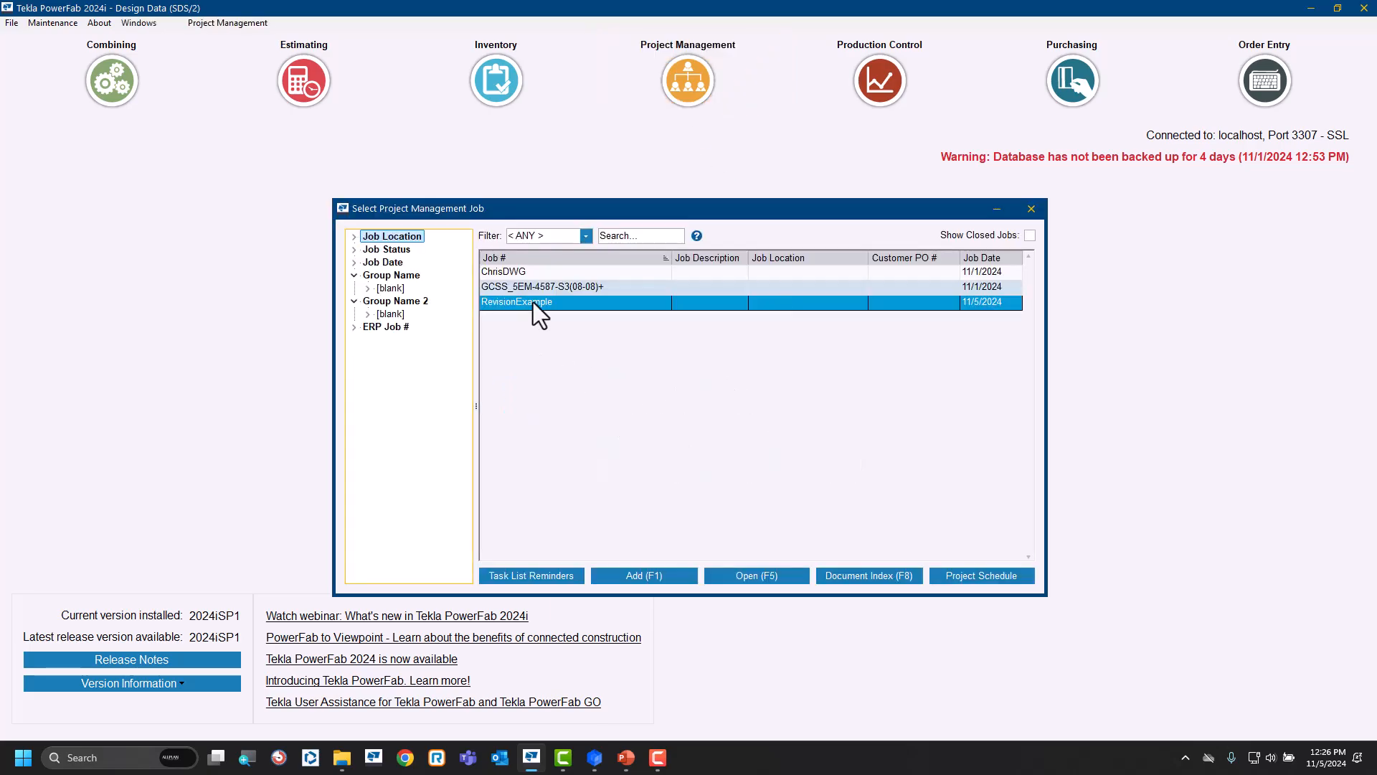
{"action": "double_click", "coordinate": [532, 303]}
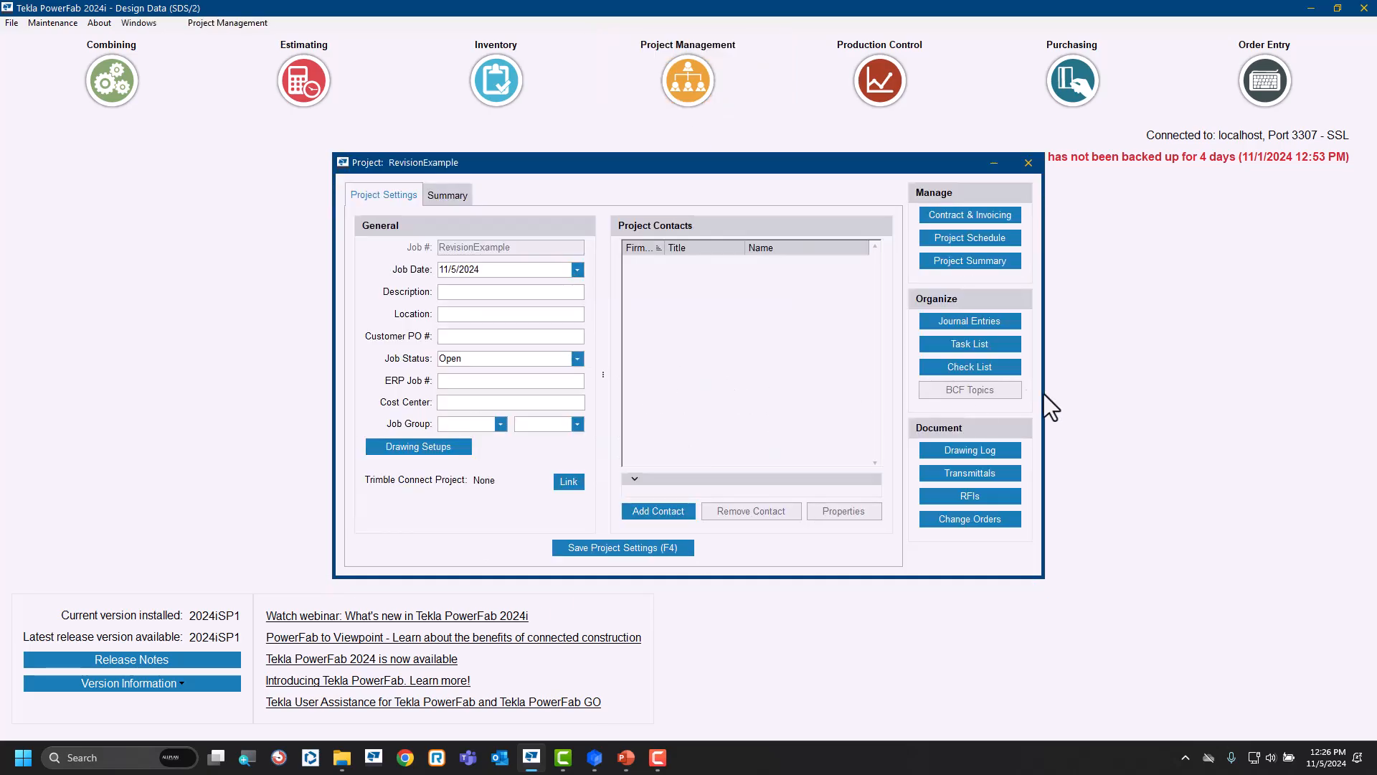
{"action": "left_click", "coordinate": [968, 451]}
{"action": "left_click", "coordinate": [1013, 459]}
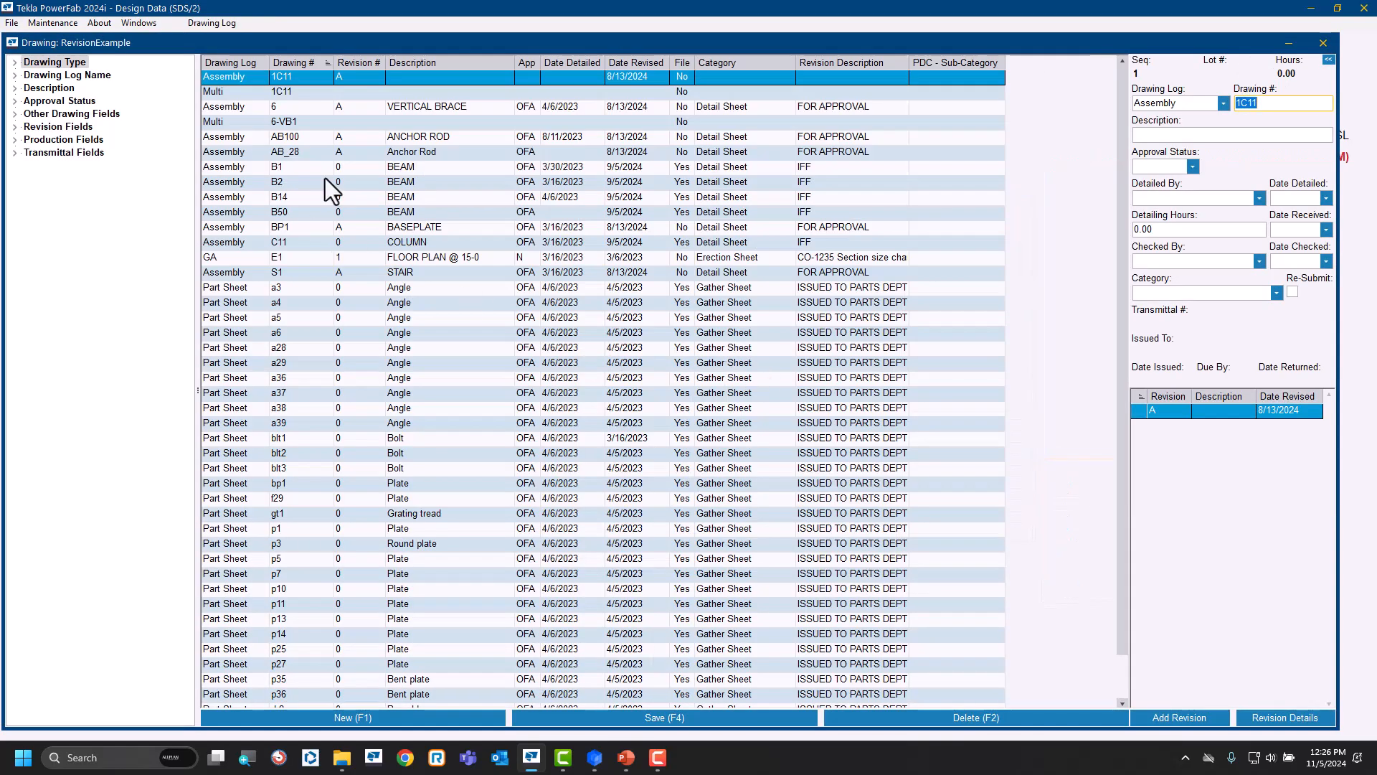
{"action": "left_click", "coordinate": [376, 170]}
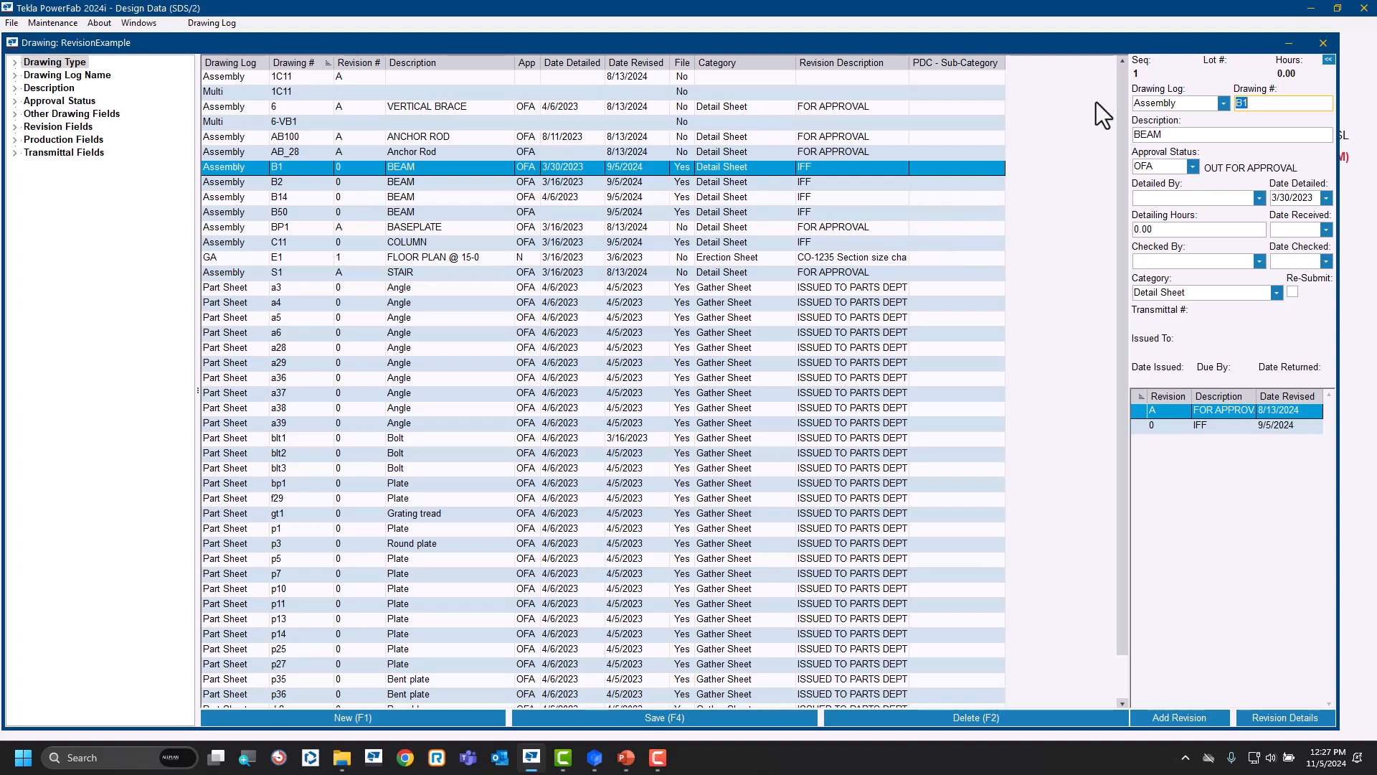
Minimize PowerFab and switch to the PowerPoint slide show.
{"action": "left_click", "coordinate": [1311, 8]}
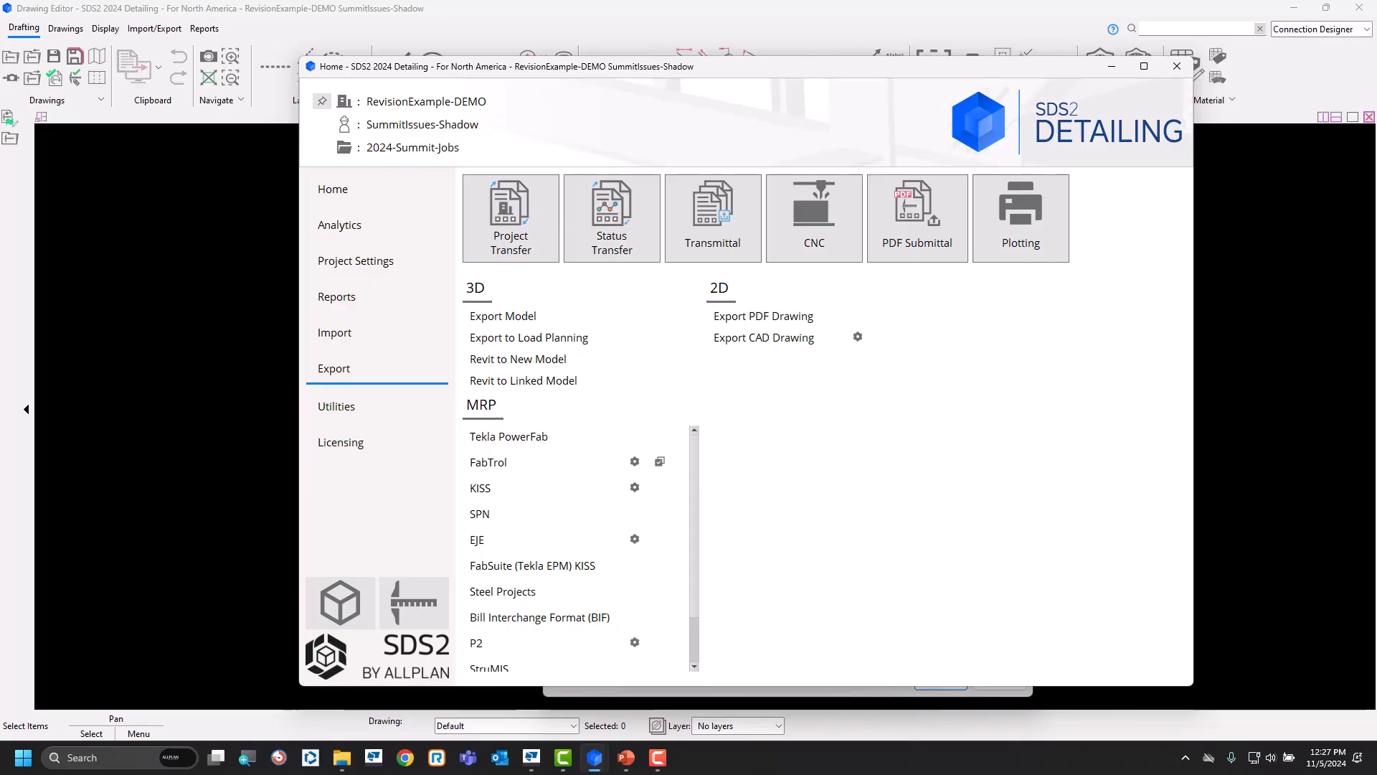
{"action": "key", "text": "alt+Tab"}
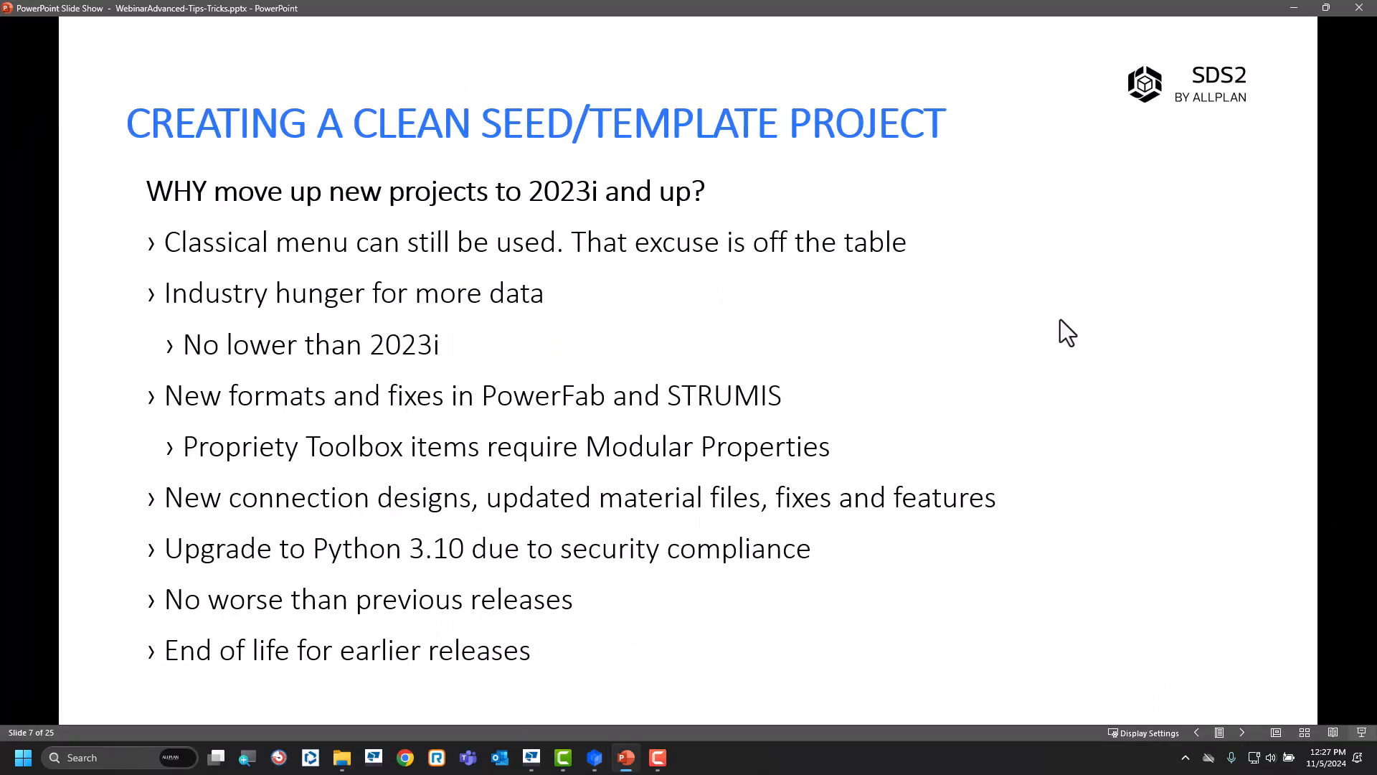
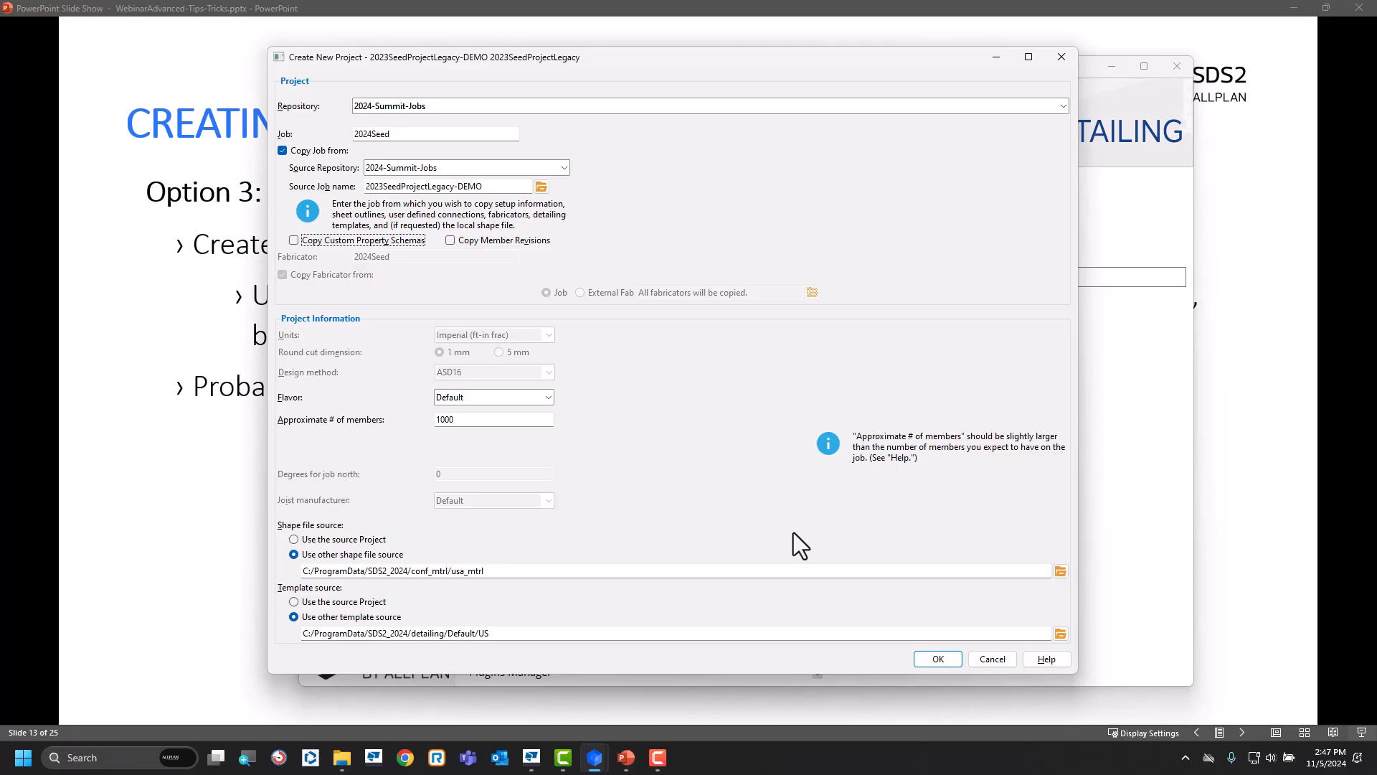
Advance the slide show, switch back to SDS2, and create the 2024Seed project copied from 2023SeedProjectLegacy-DEMO without custom property schemas.
{"action": "left_click", "coordinate": [1255, 380]}
{"action": "left_click", "coordinate": [975, 429]}
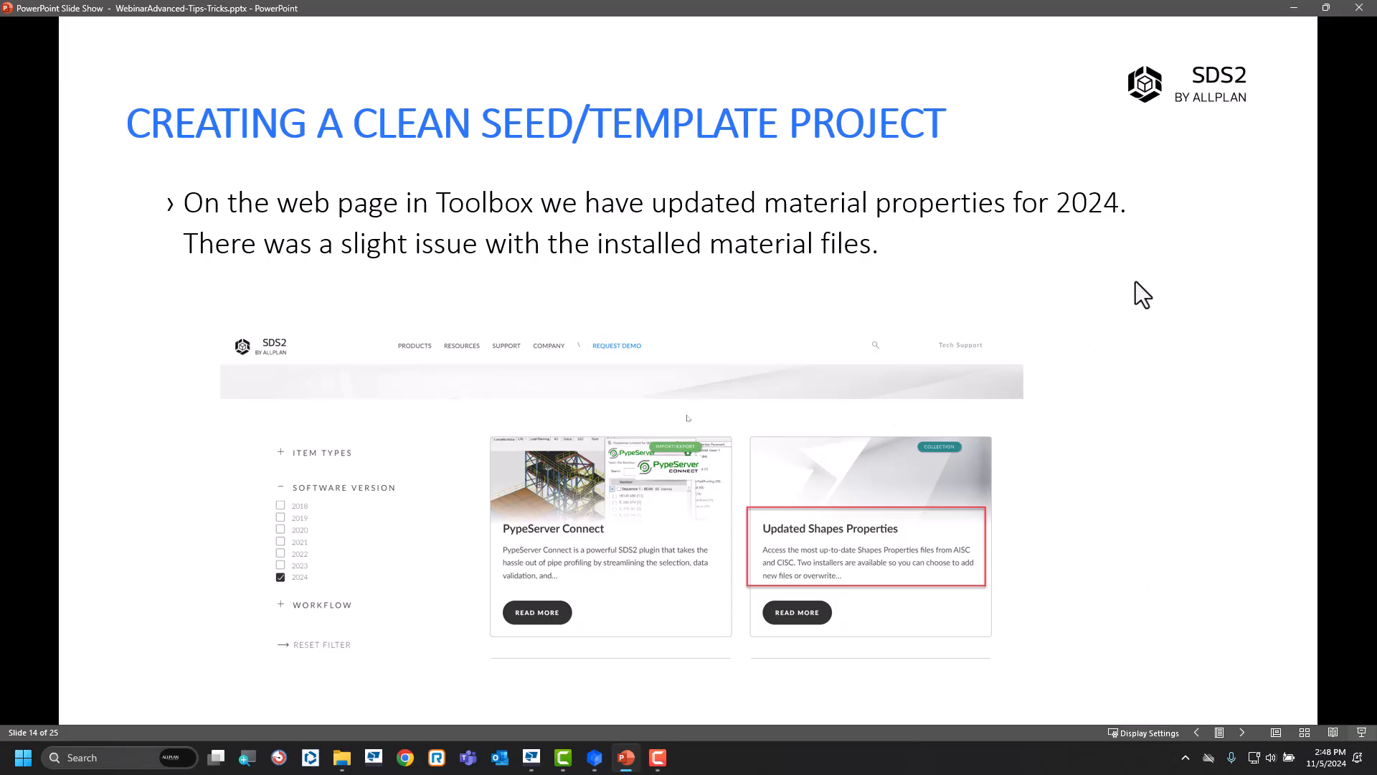
{"action": "left_click", "coordinate": [594, 757]}
{"action": "left_click", "coordinate": [617, 699]}
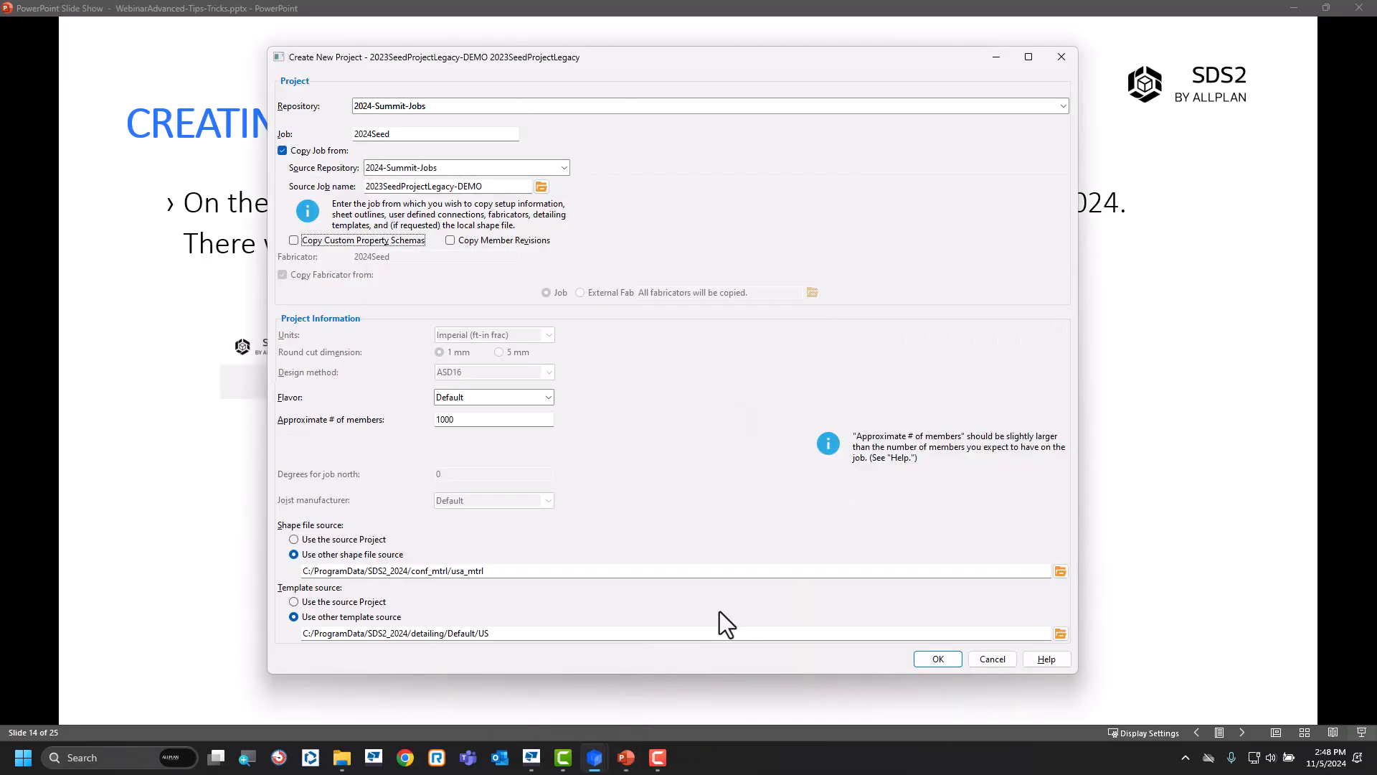
{"action": "left_click", "coordinate": [940, 660]}
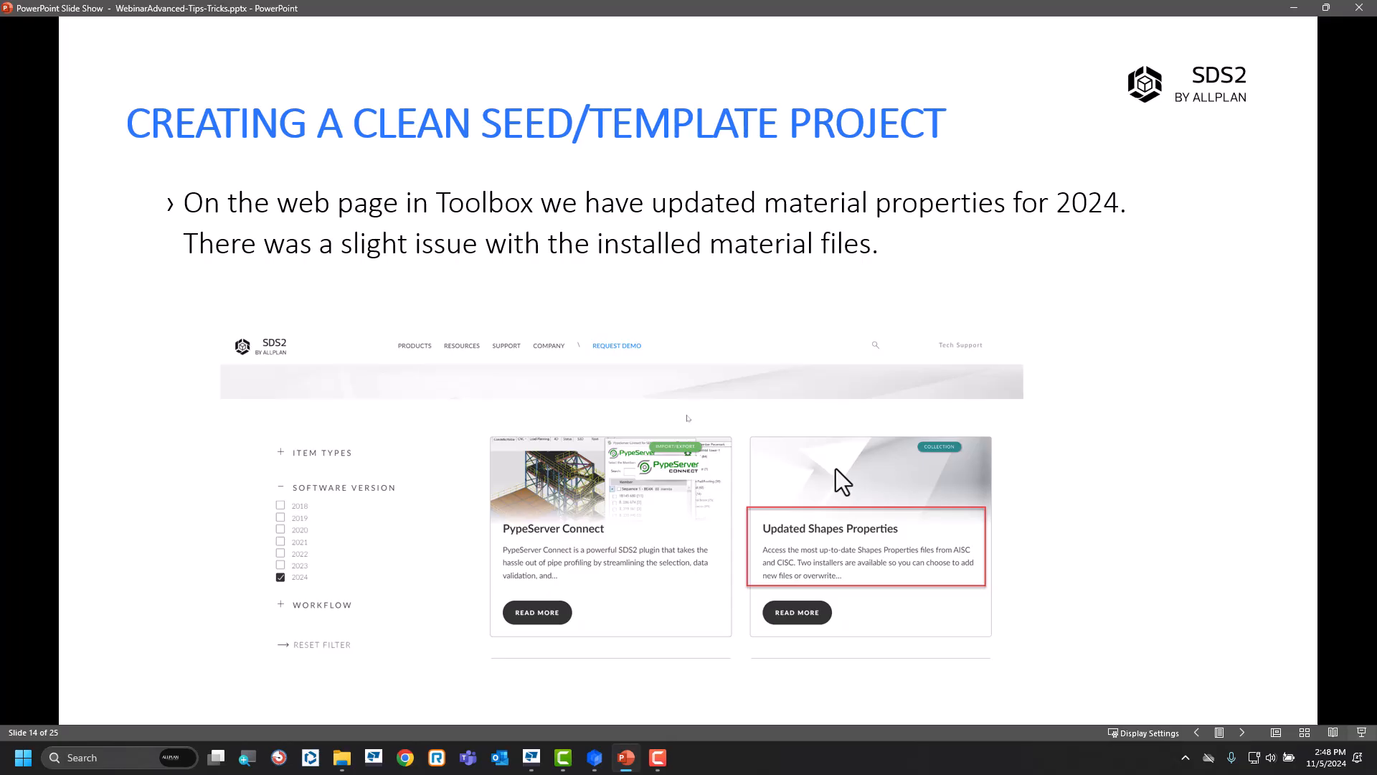
Switch back to SDS2 and set the connection design method to ASD16 in the 2024Seed job's design settings.
{"action": "mouse_move", "coordinate": [597, 757]}
{"action": "left_click", "coordinate": [583, 700]}
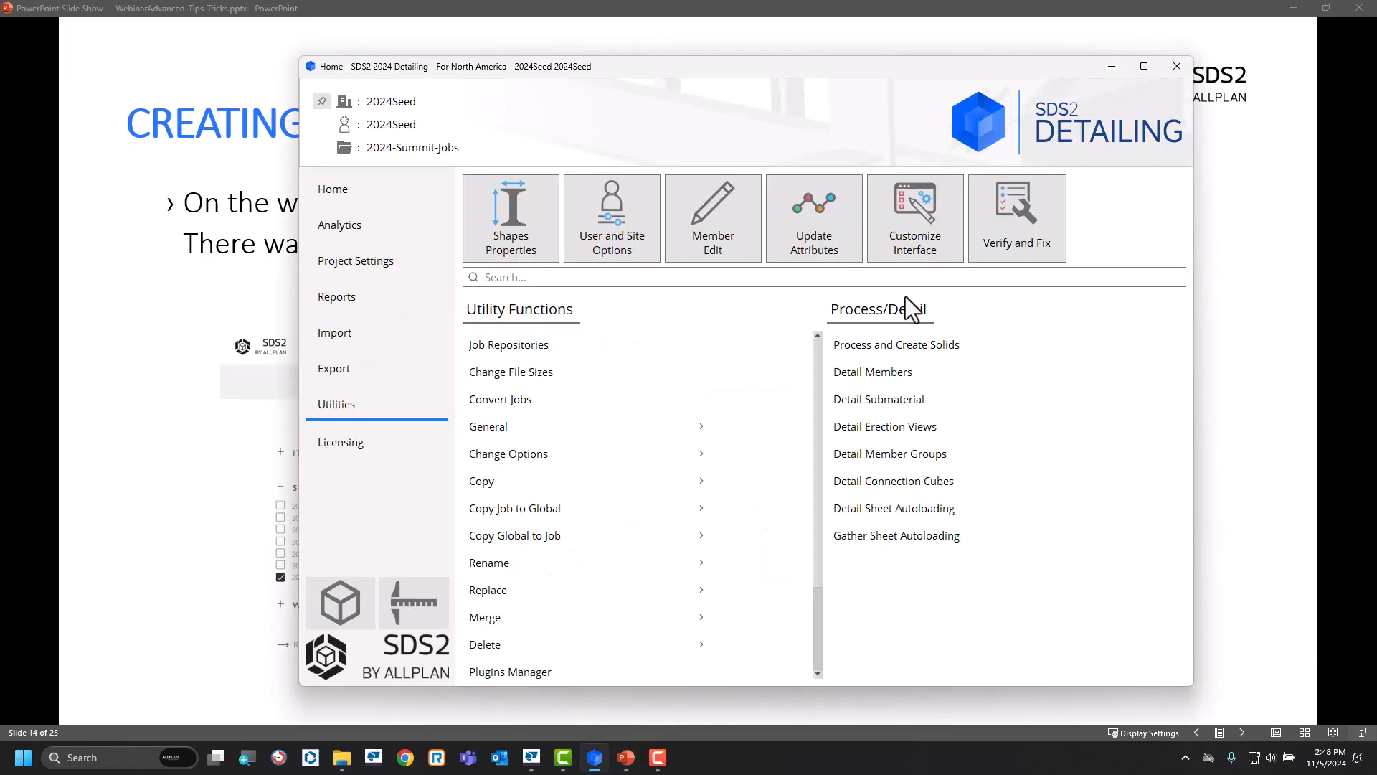
{"action": "left_click", "coordinate": [445, 124]}
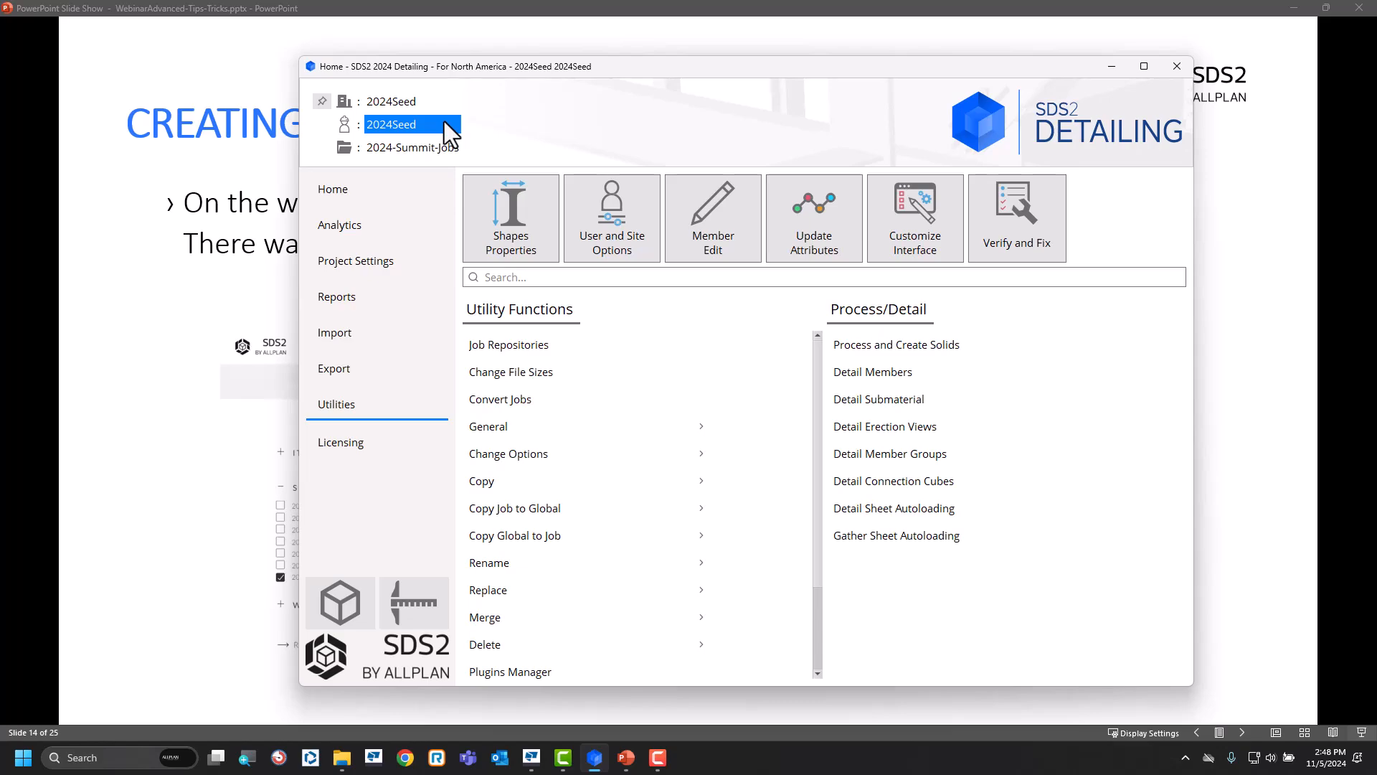
{"action": "left_click", "coordinate": [386, 264]}
{"action": "left_click", "coordinate": [487, 213]}
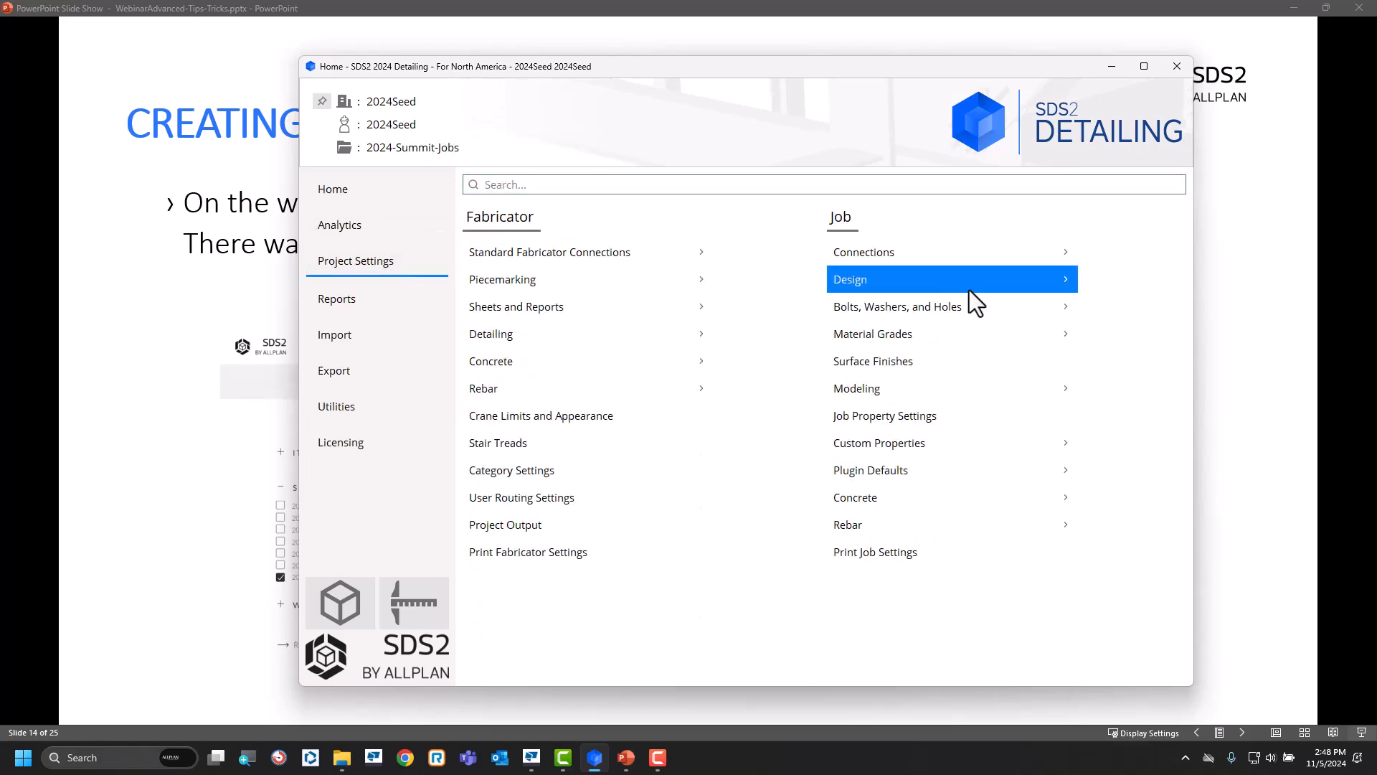
{"action": "left_click", "coordinate": [946, 287]}
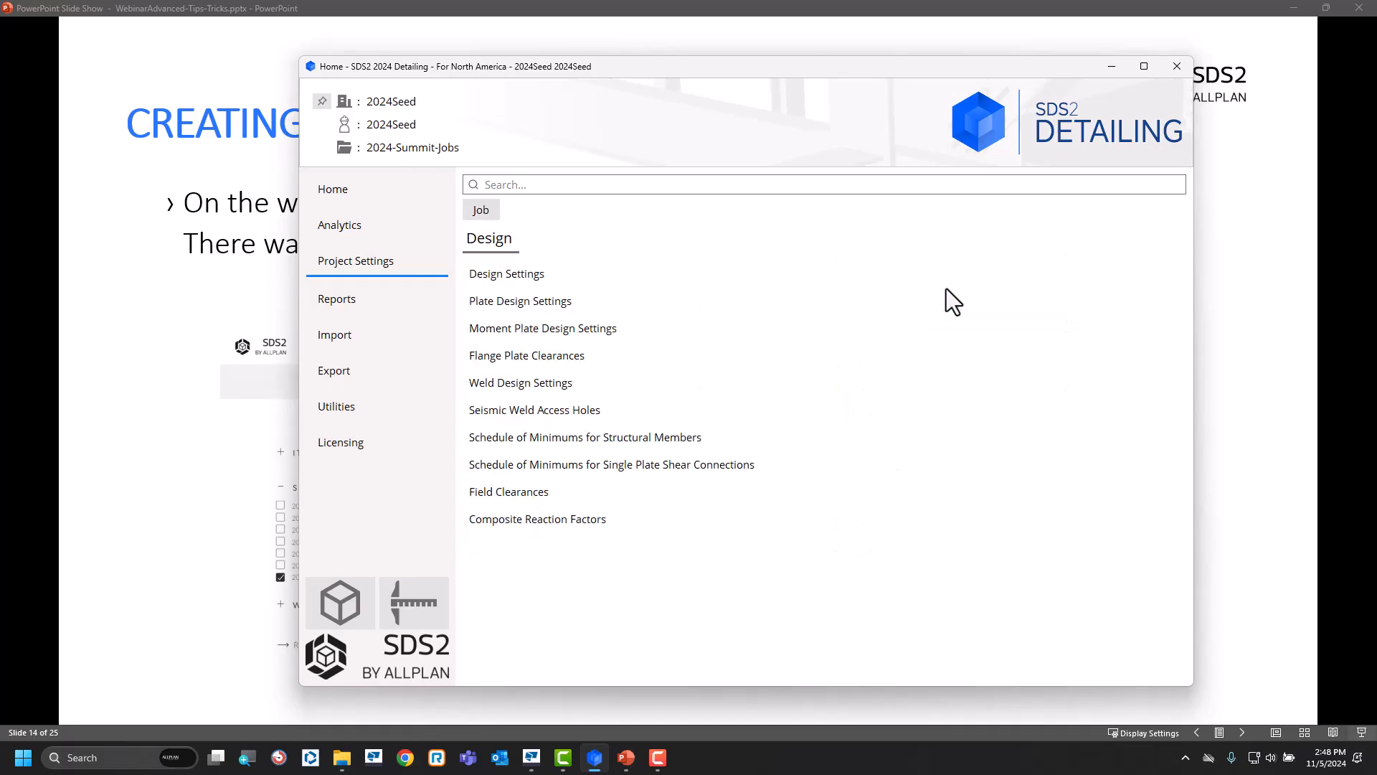
{"action": "left_click", "coordinate": [577, 276]}
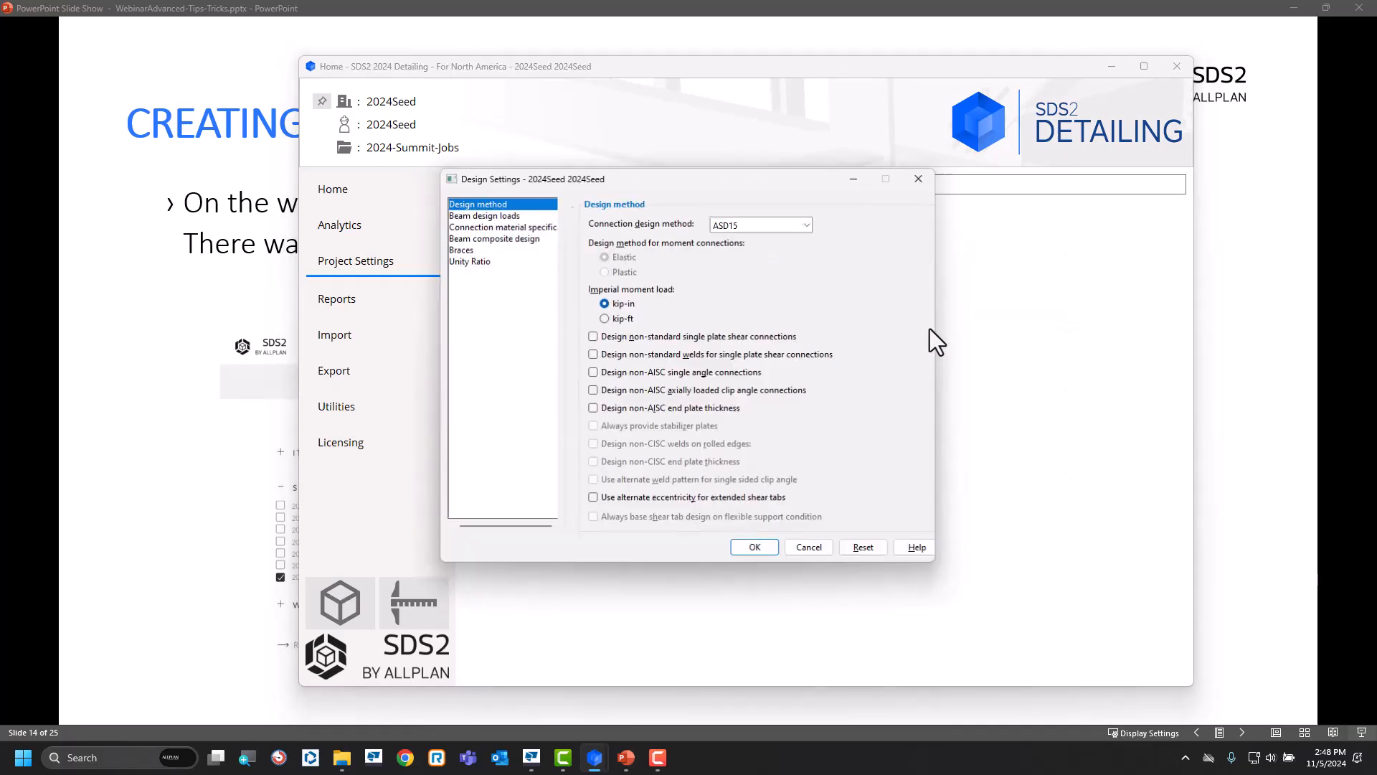
{"action": "left_click", "coordinate": [795, 224]}
{"action": "left_click", "coordinate": [740, 246]}
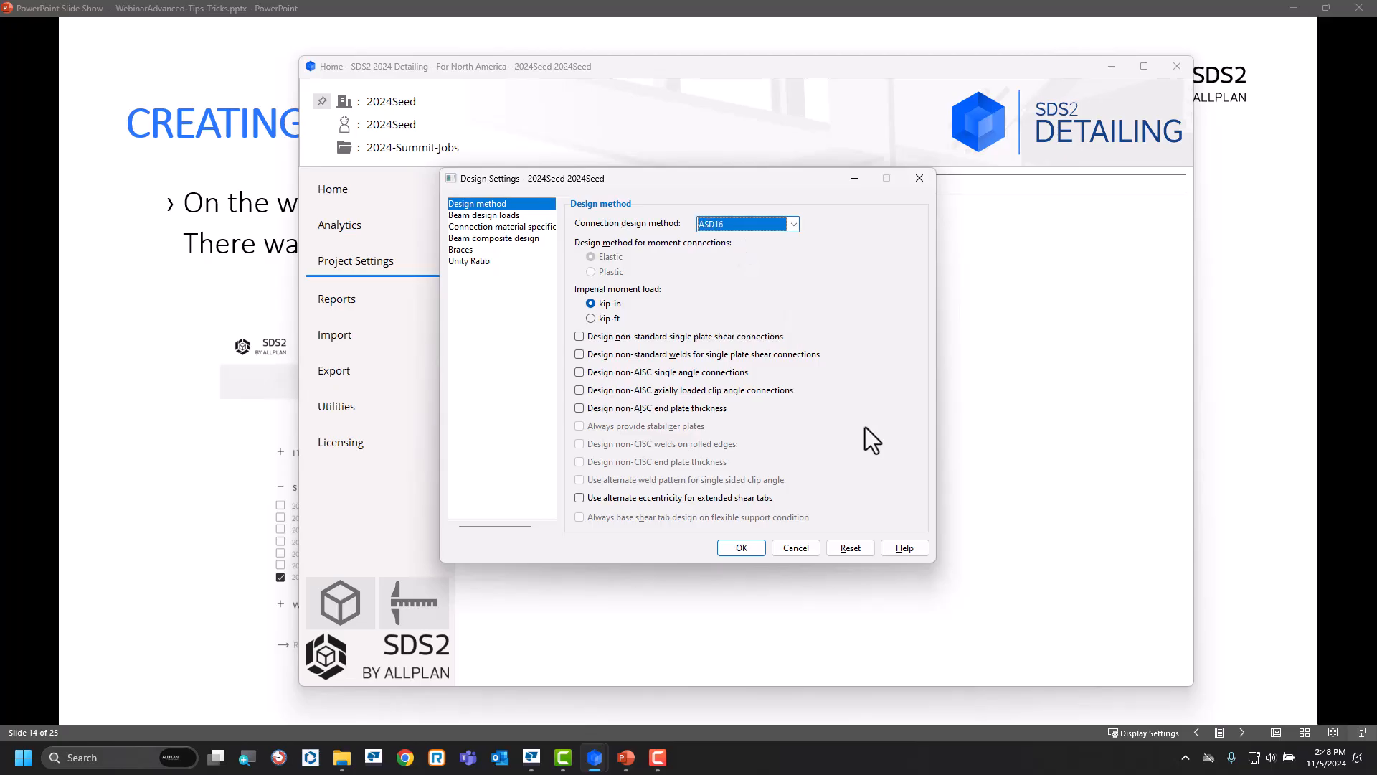
{"action": "left_click", "coordinate": [756, 545]}
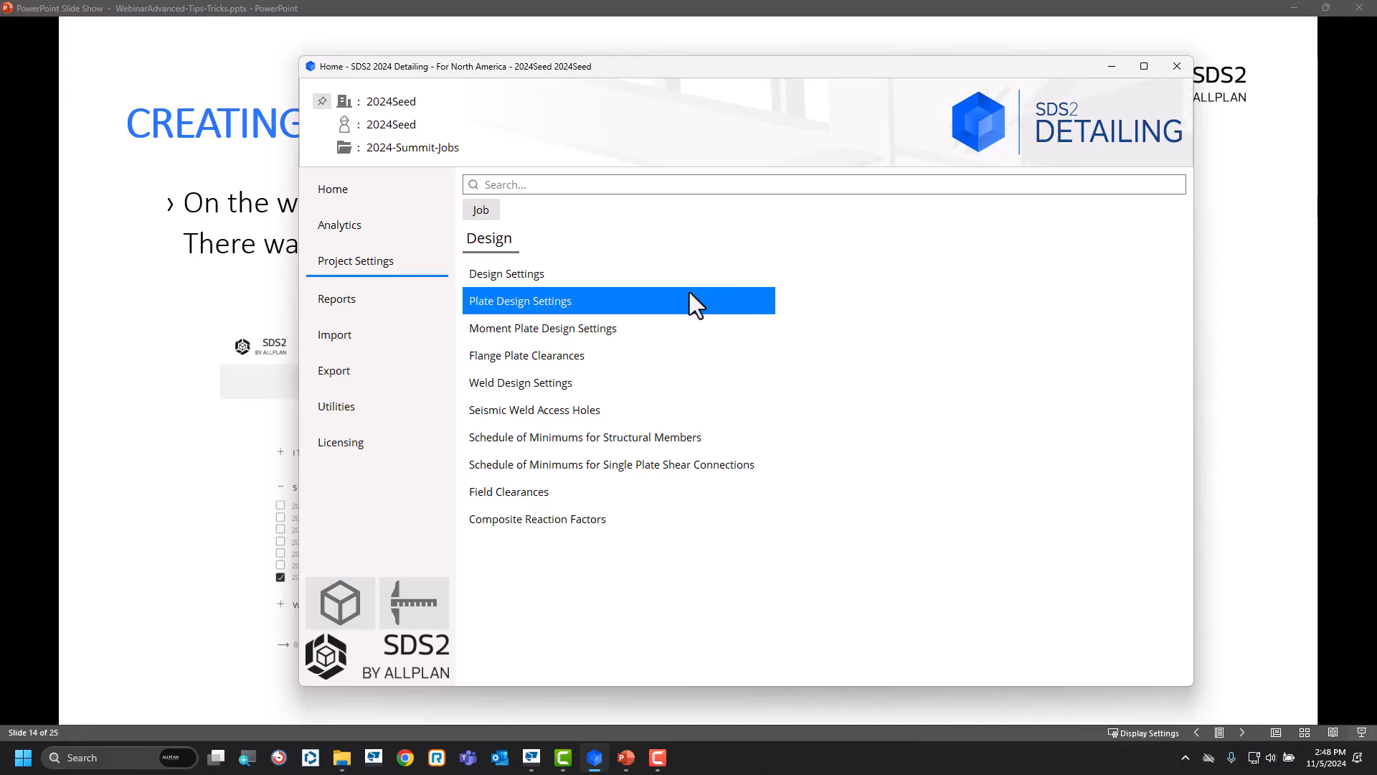
Activate the SDS2Detailer member custom property for the 2024Seed job.
{"action": "left_click", "coordinate": [485, 212]}
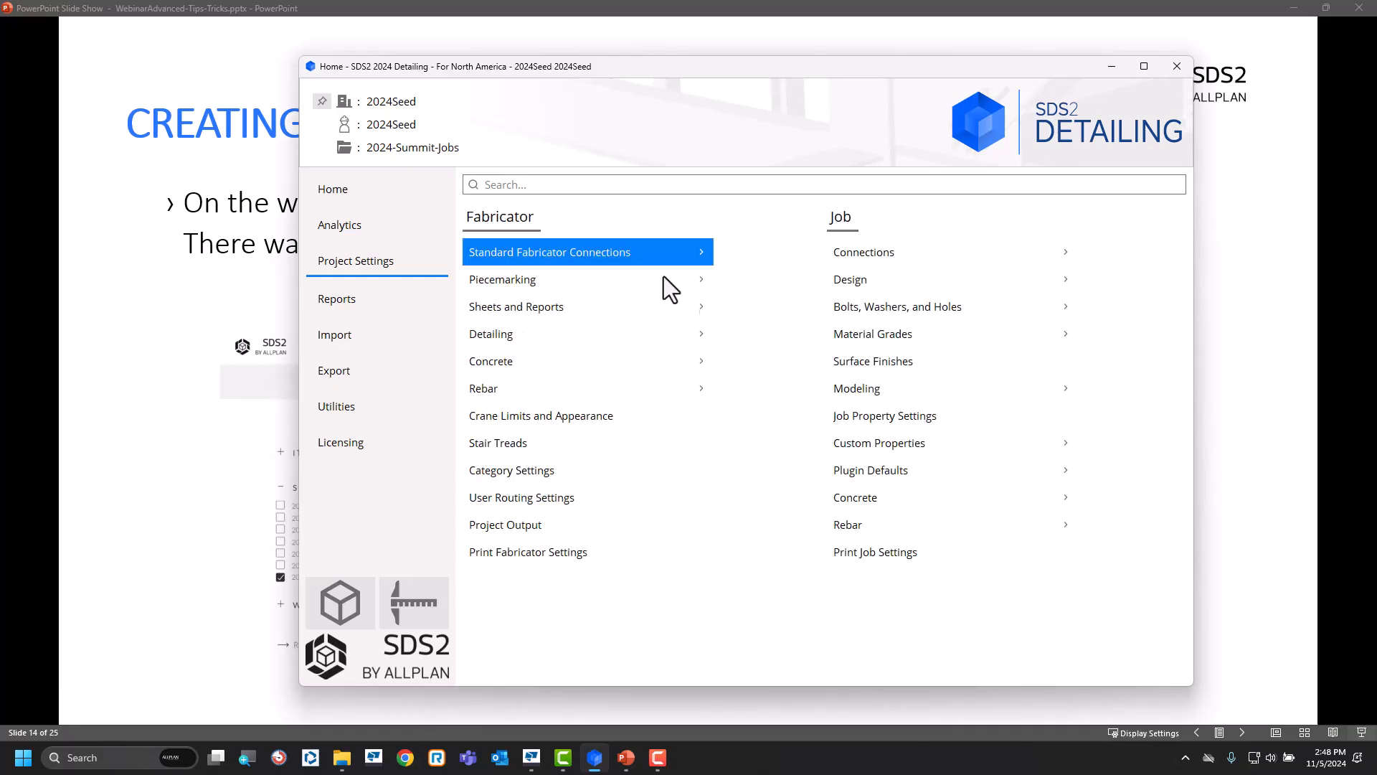
{"action": "left_click", "coordinate": [950, 453]}
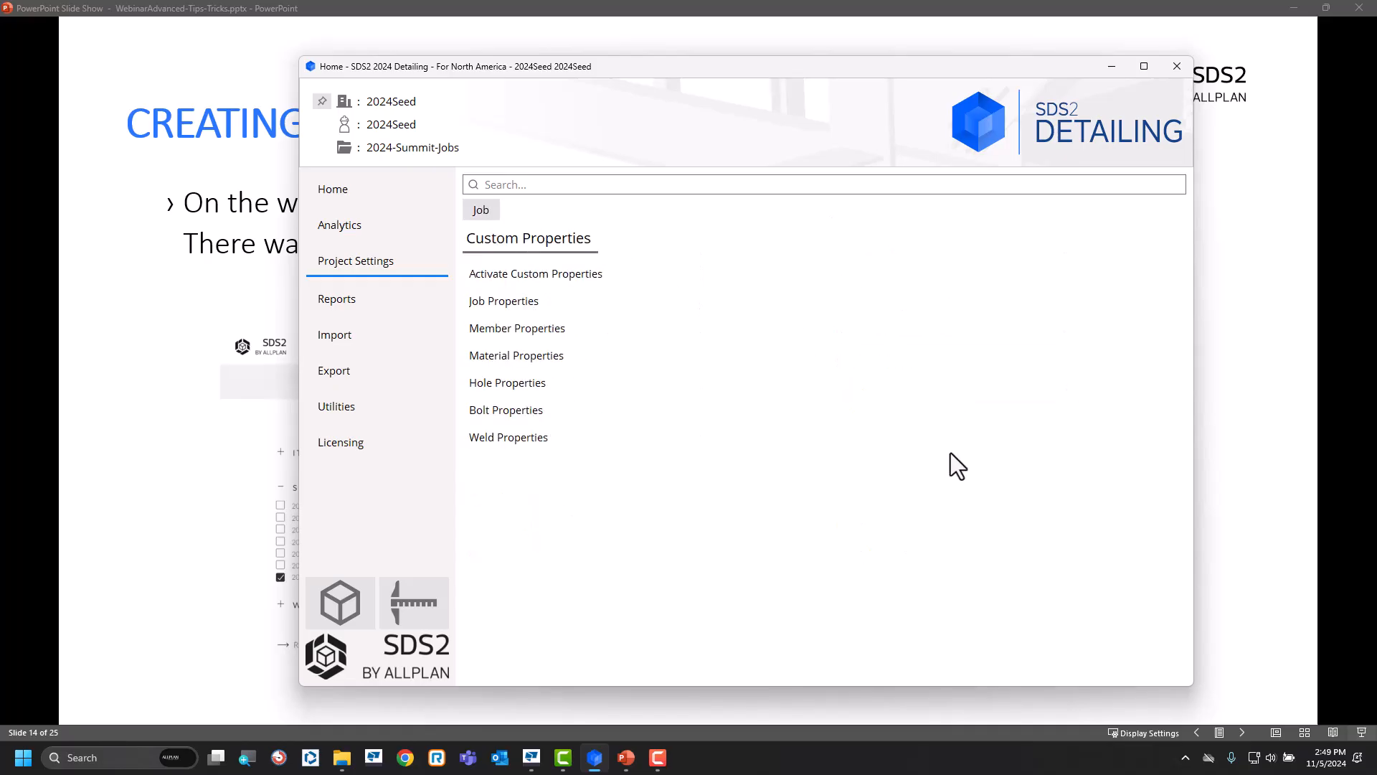
{"action": "left_click", "coordinate": [584, 278]}
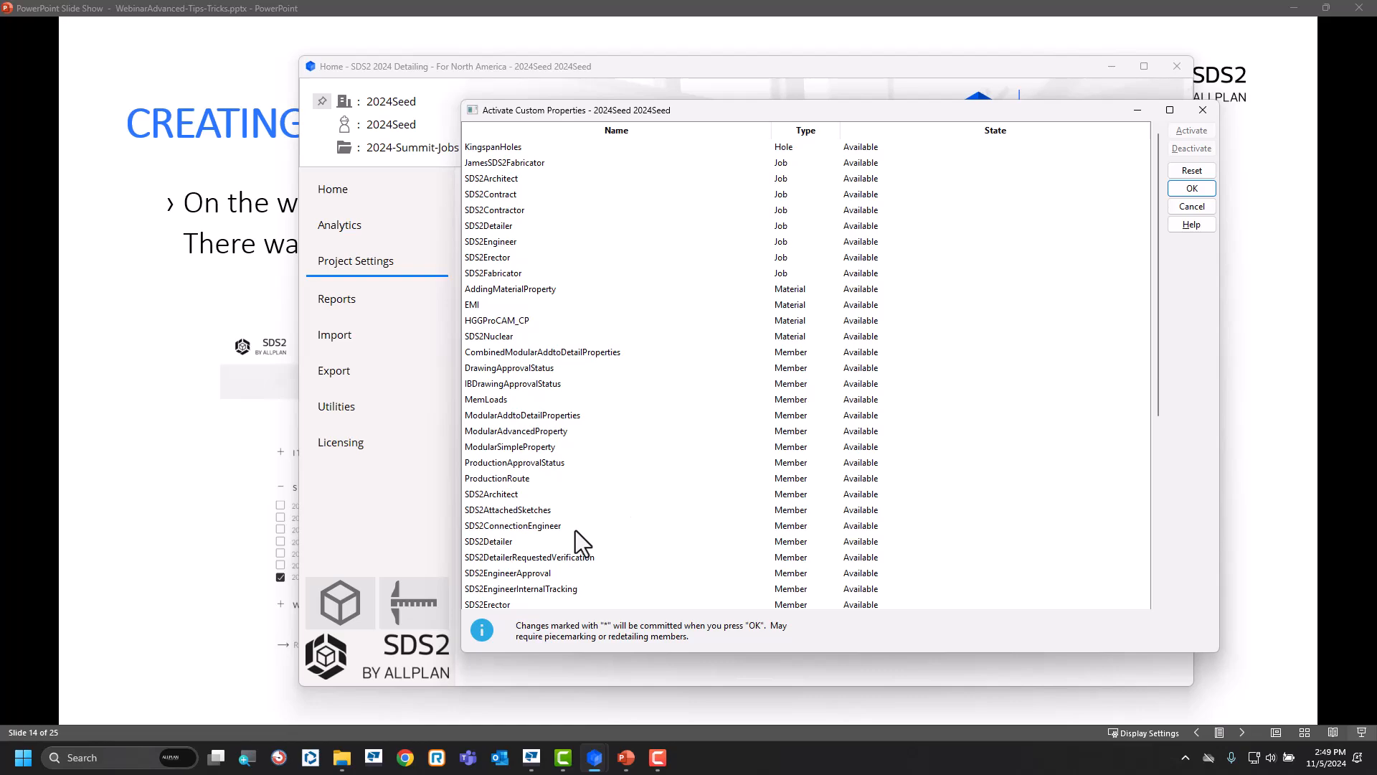
{"action": "left_click", "coordinate": [502, 543]}
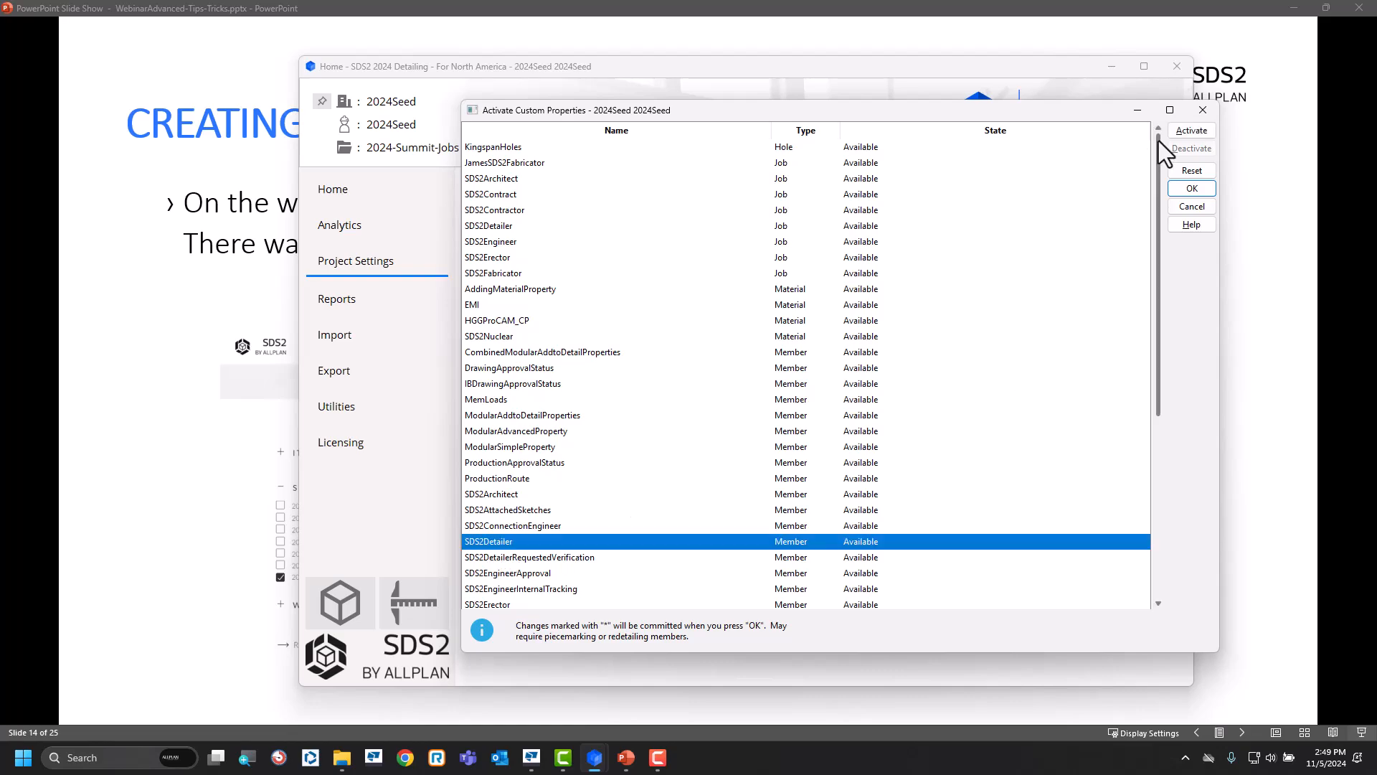
{"action": "left_click", "coordinate": [1192, 130]}
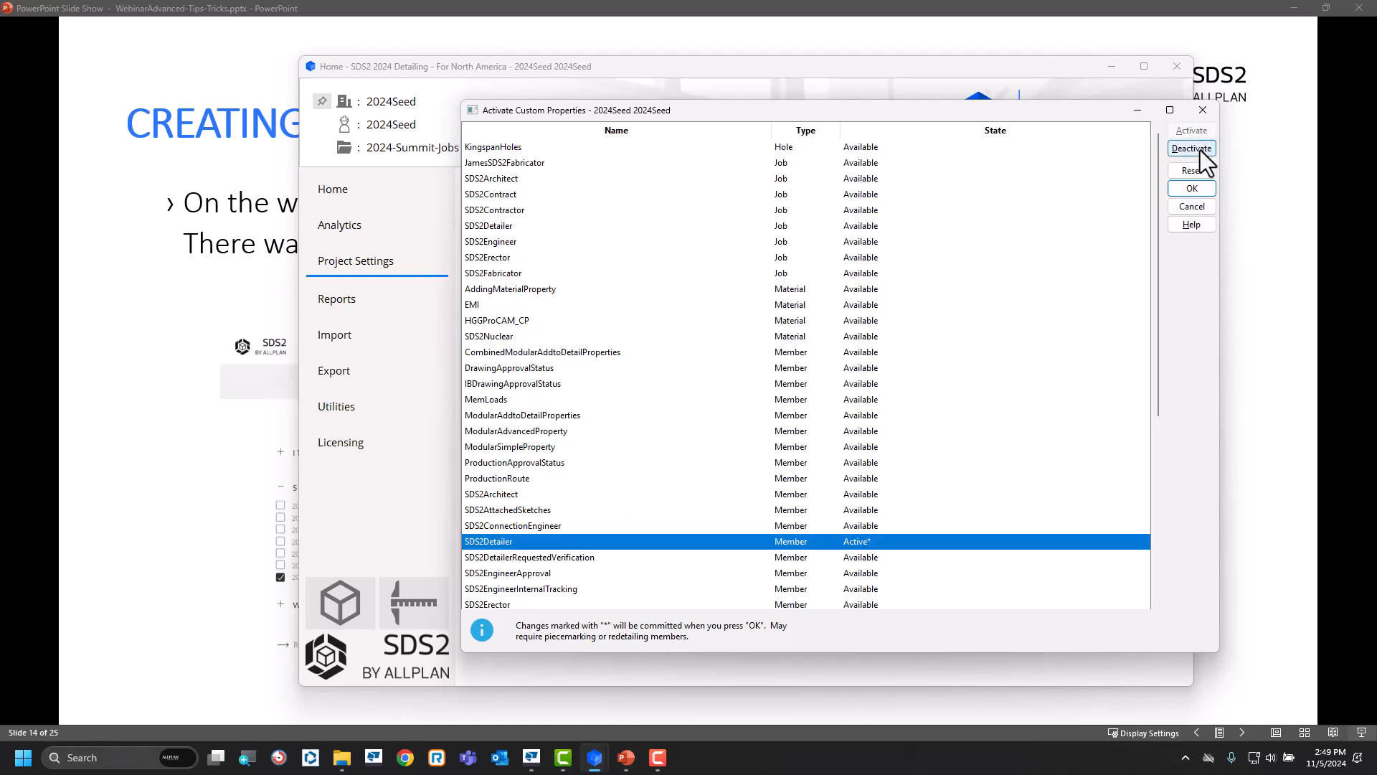
{"action": "left_click", "coordinate": [1192, 190]}
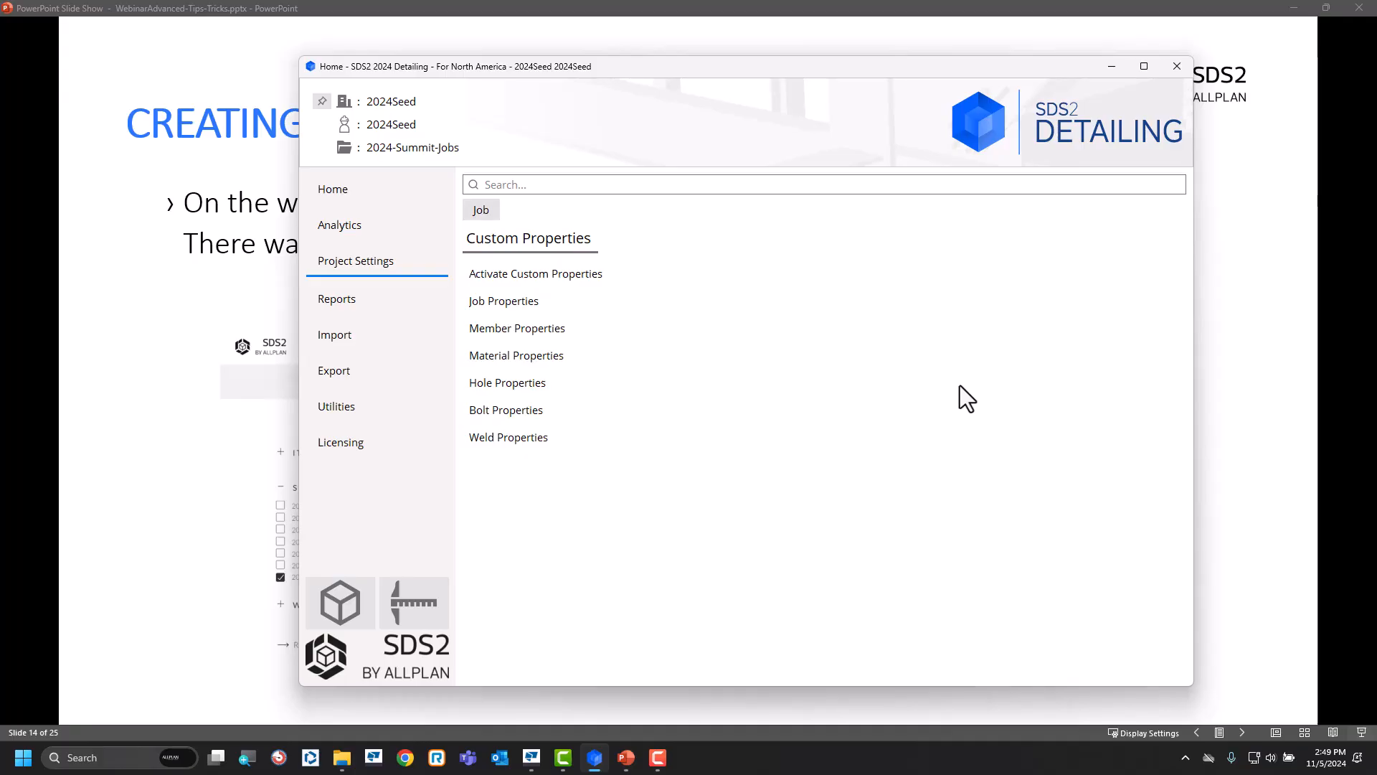
Examine the SDS2Detailer variables in the job's member property schema.
{"action": "left_click", "coordinate": [530, 329]}
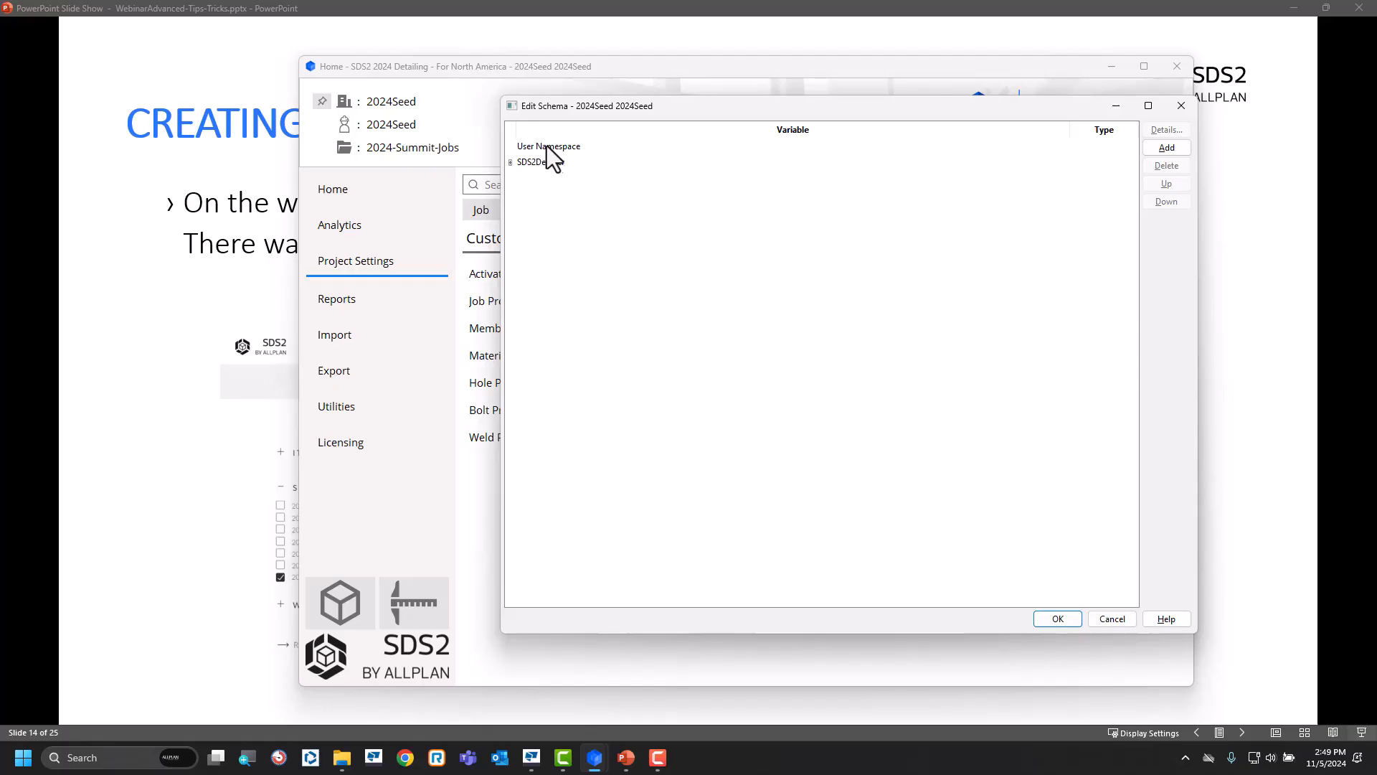
{"action": "left_click", "coordinate": [510, 165]}
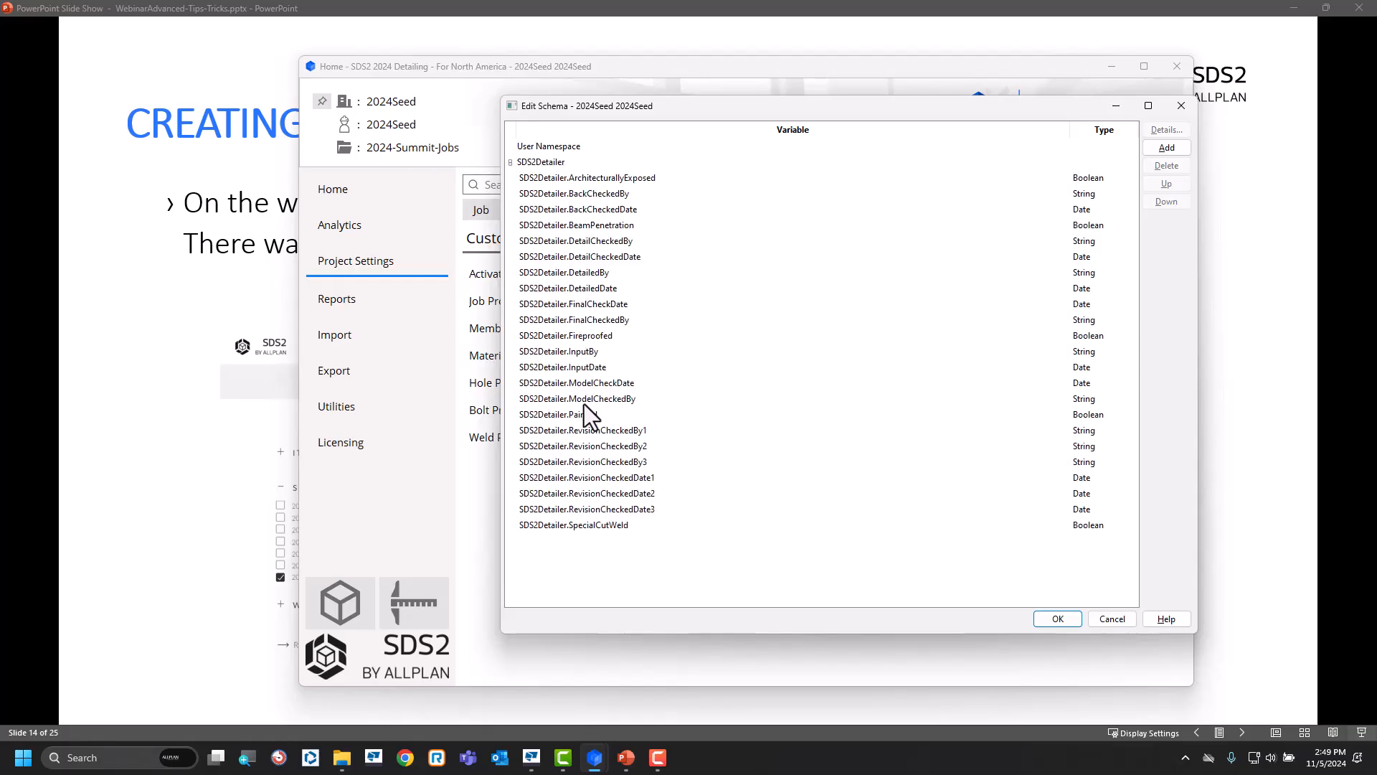
{"action": "left_click", "coordinate": [510, 163]}
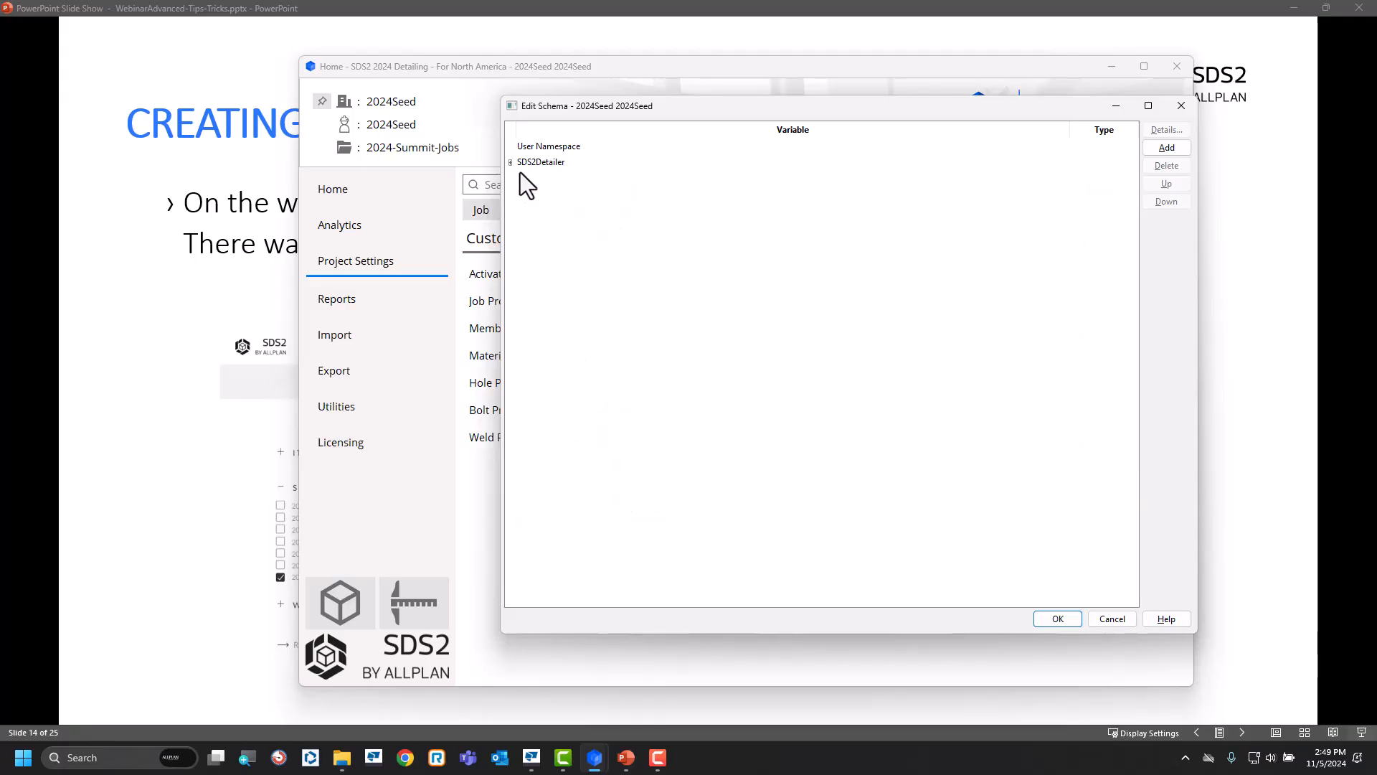
{"action": "left_click", "coordinate": [1057, 617]}
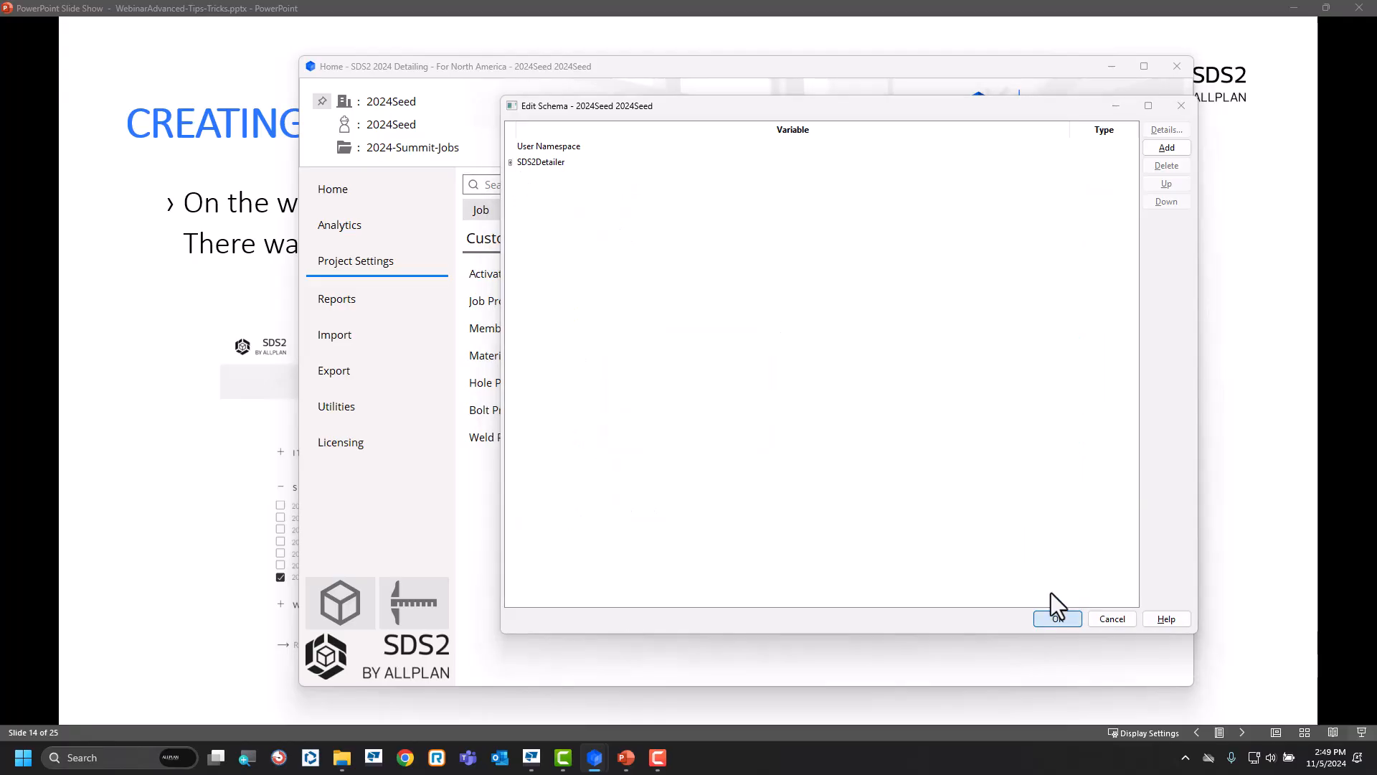
Look through the job's command plugin defaults, including Tekla PowerFab Setup and STRUMIS Settings, and leave without opening a setup.
{"action": "left_click", "coordinate": [485, 211]}
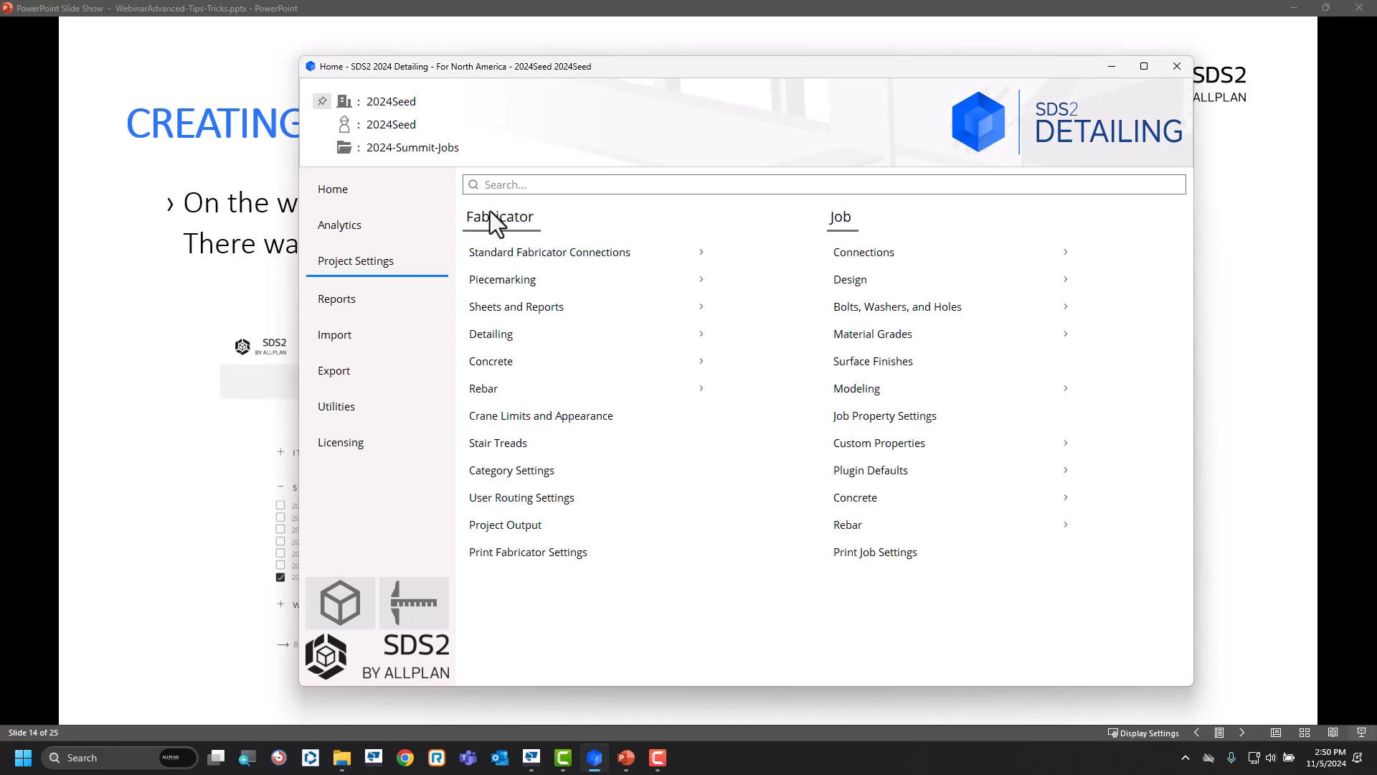
{"action": "left_click", "coordinate": [894, 467]}
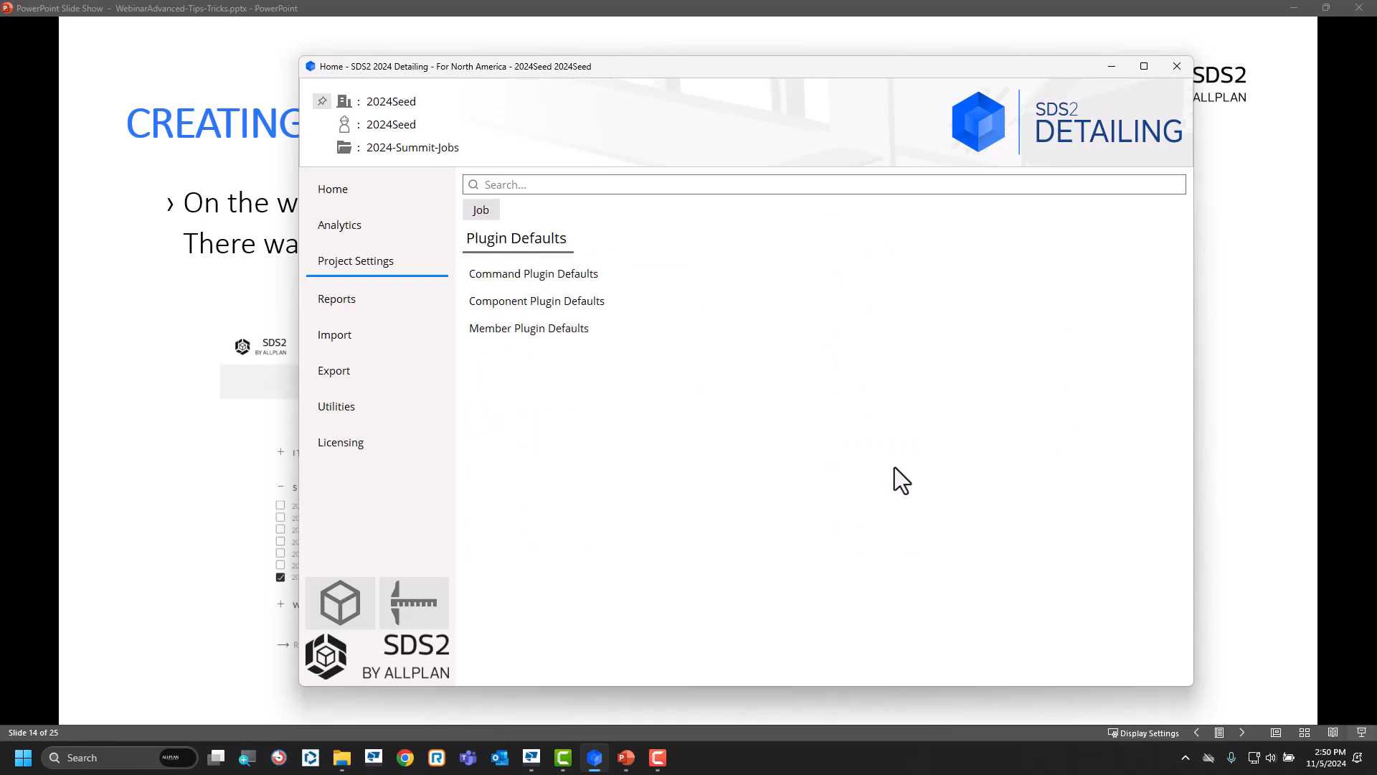
{"action": "left_click", "coordinate": [573, 275]}
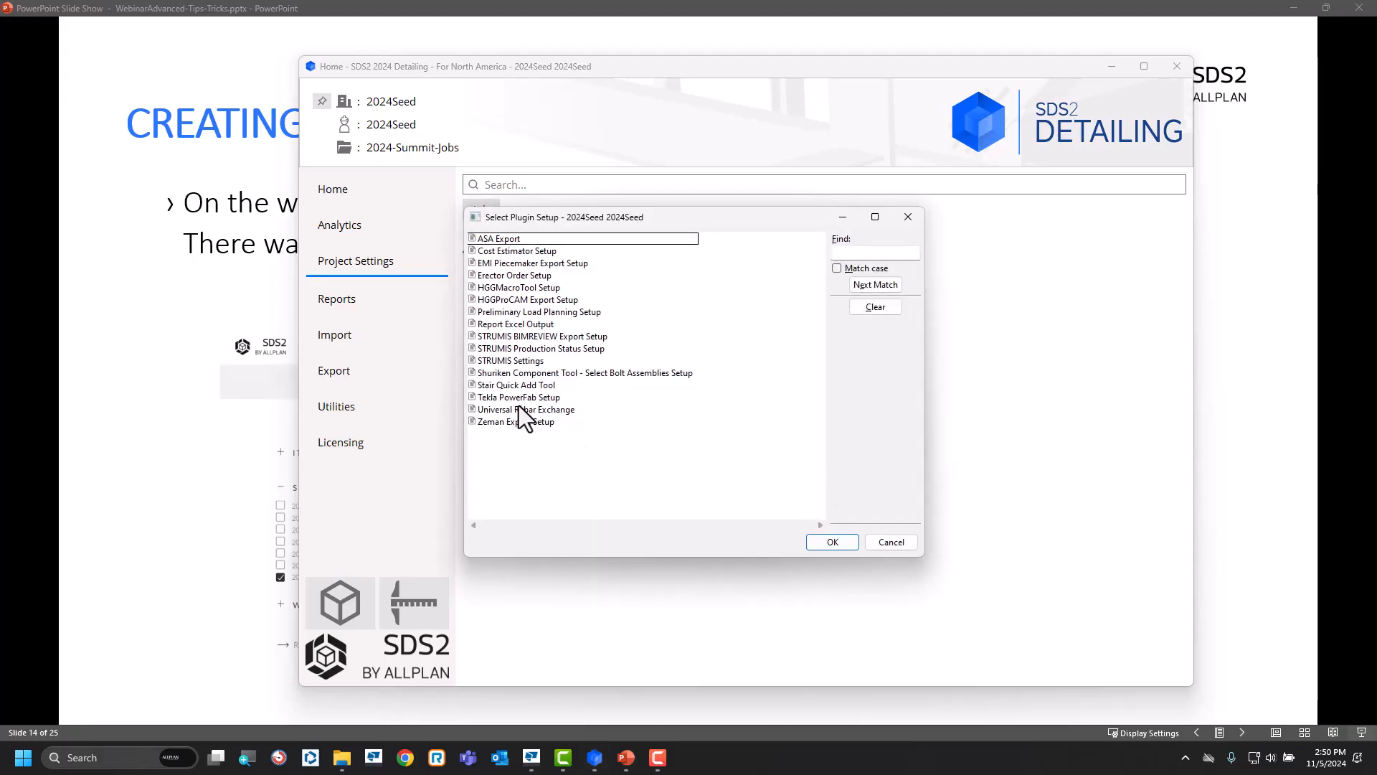
{"action": "left_click", "coordinate": [542, 401]}
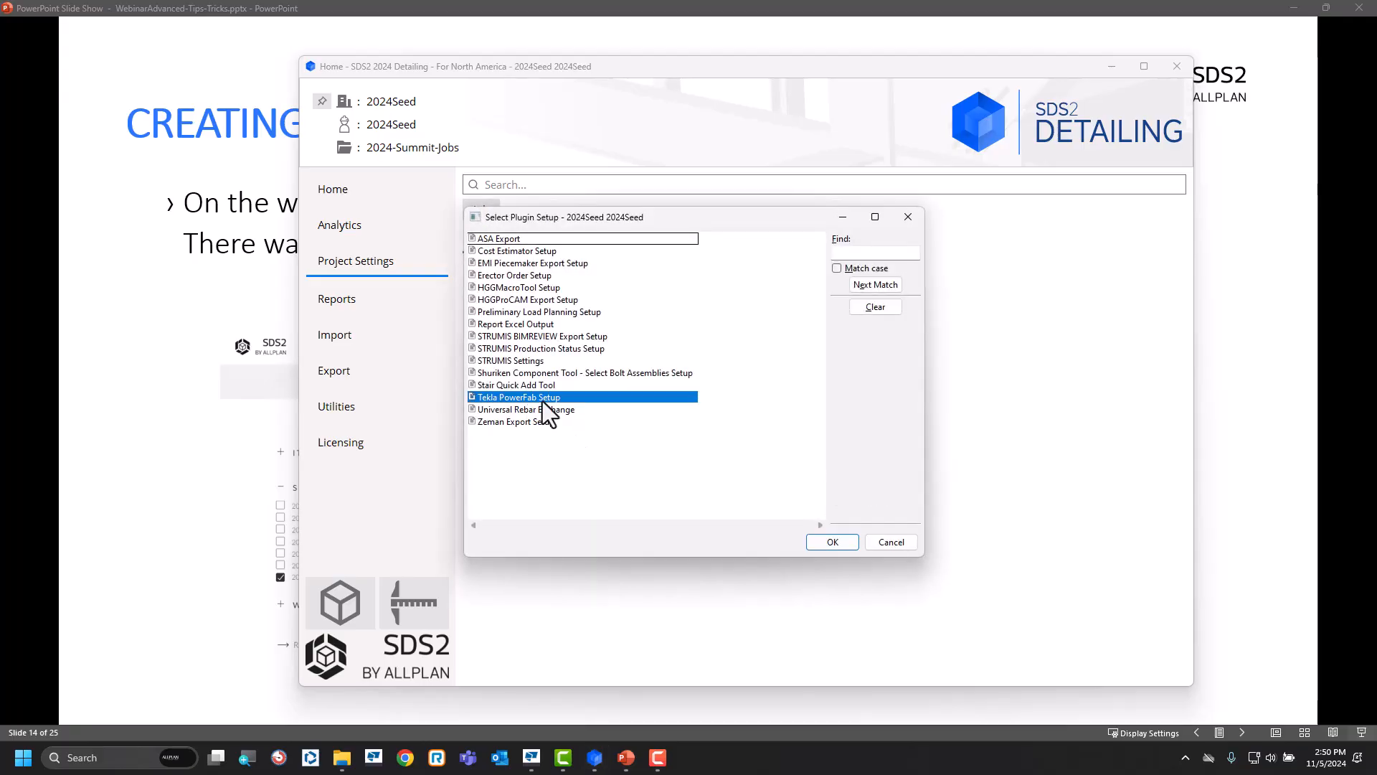
{"action": "left_click", "coordinate": [536, 361]}
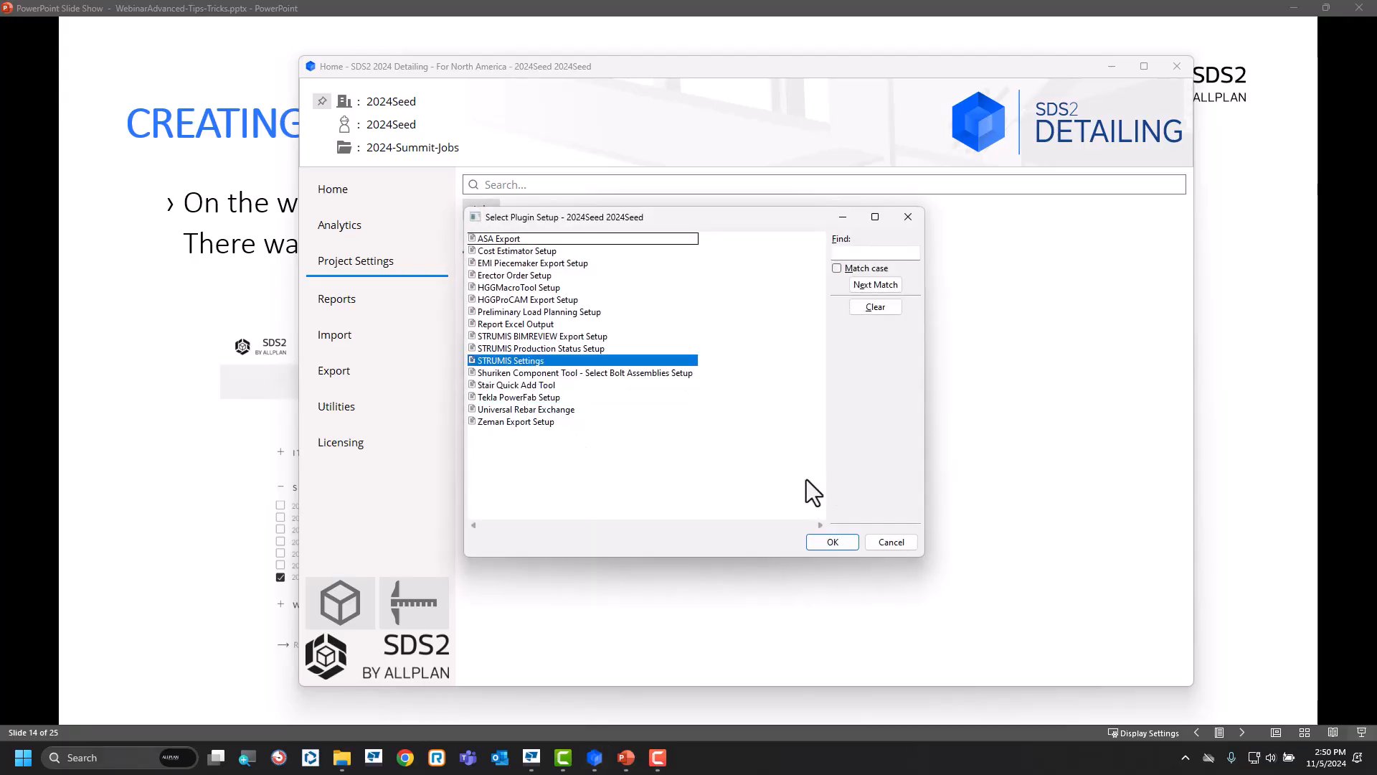
{"action": "left_click", "coordinate": [893, 543]}
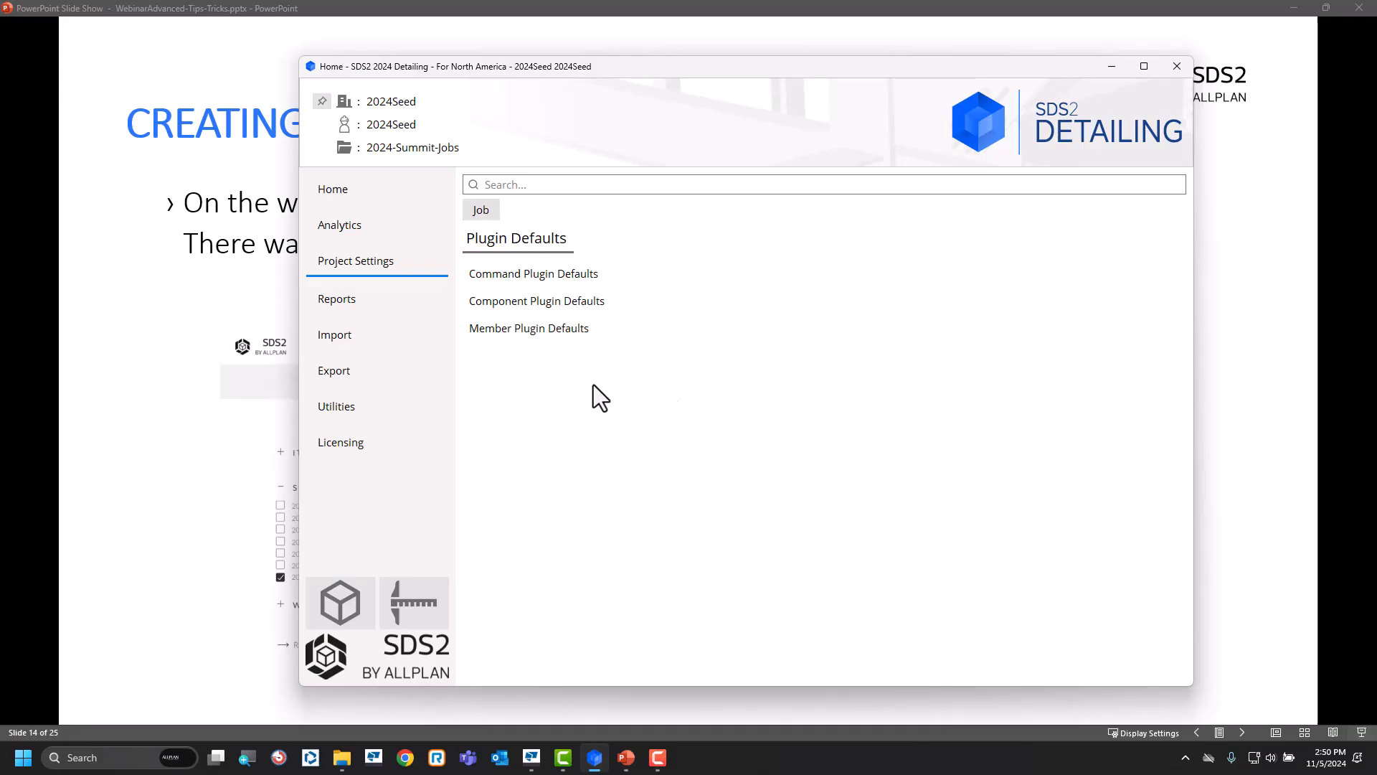
Return to the job's custom property settings.
{"action": "left_click", "coordinate": [479, 213]}
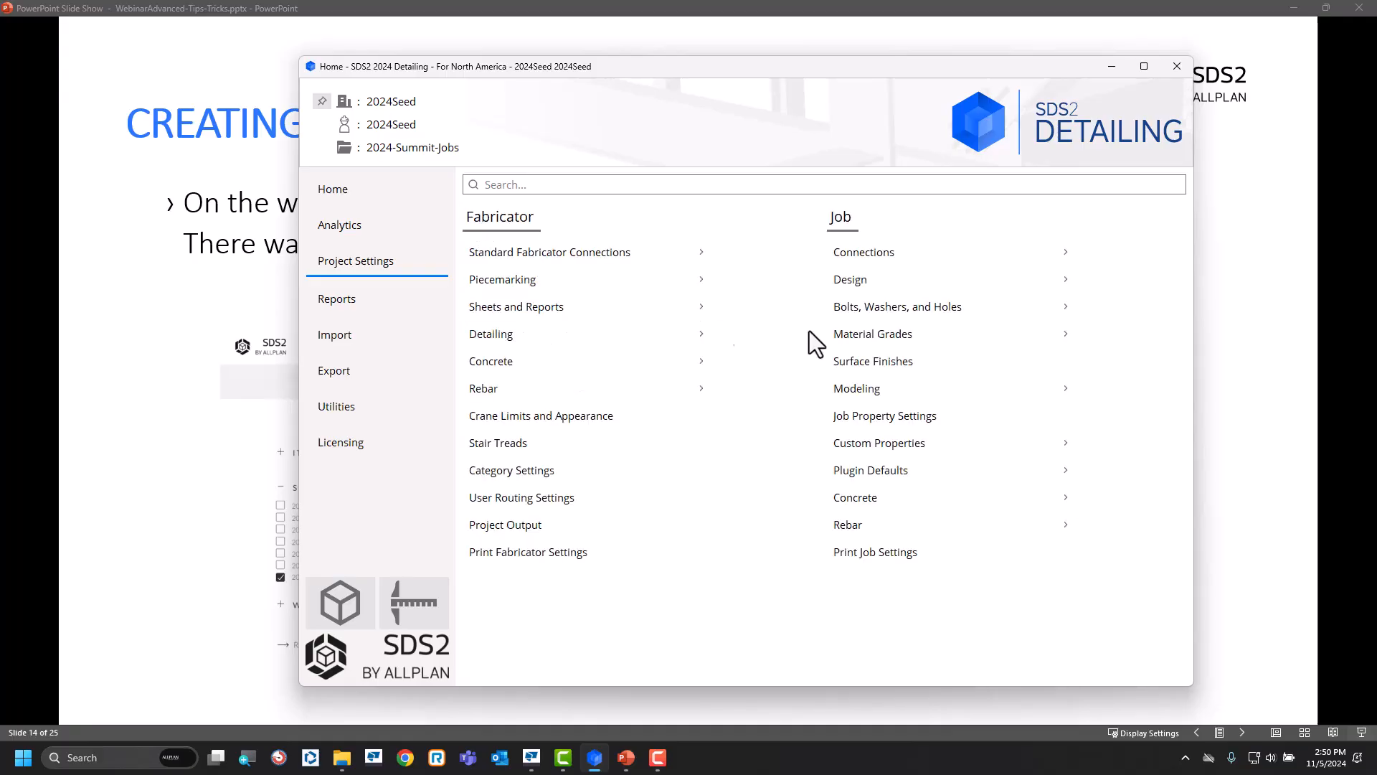
{"action": "left_click", "coordinate": [924, 439]}
{"action": "left_click", "coordinate": [545, 335]}
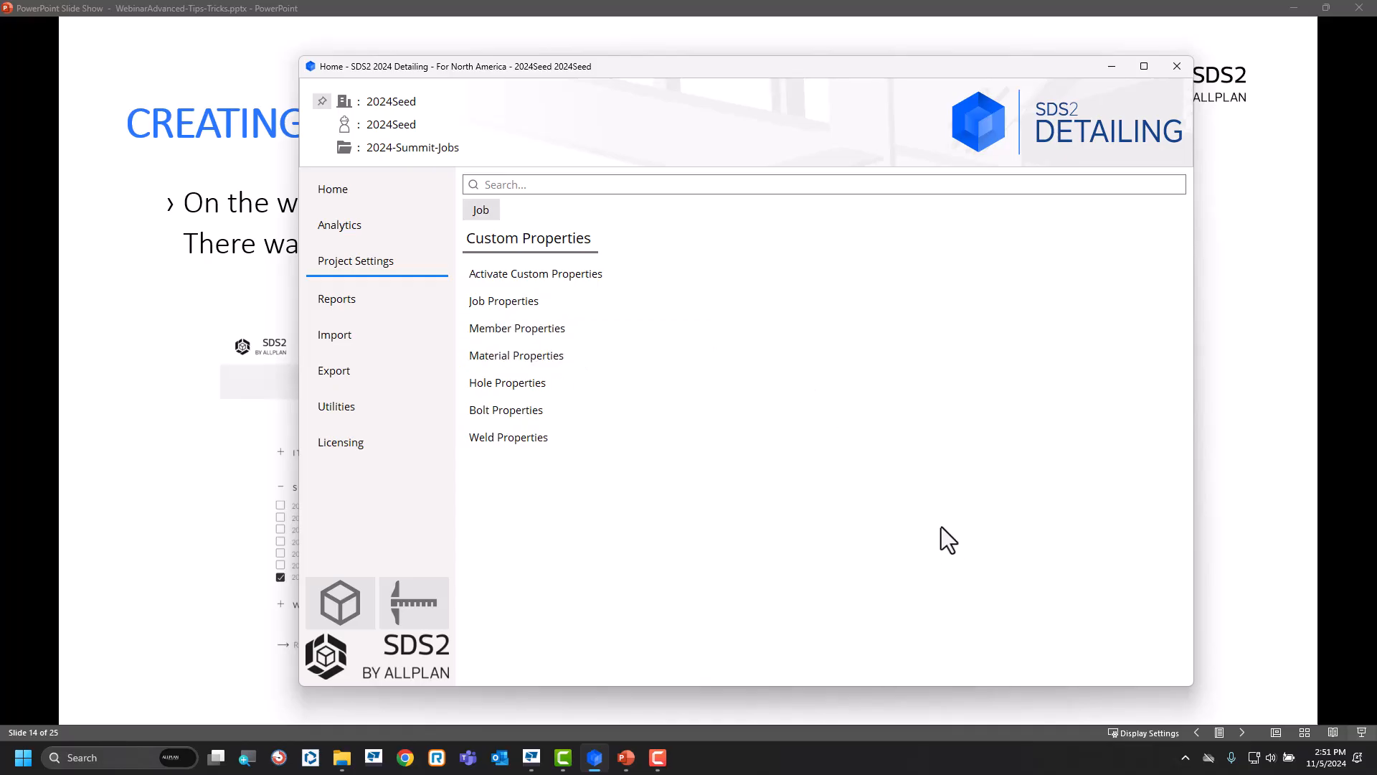
Examine the options for copying an existing job into a new project, including custom property schemas, without creating the project.
{"action": "left_click", "coordinate": [409, 103]}
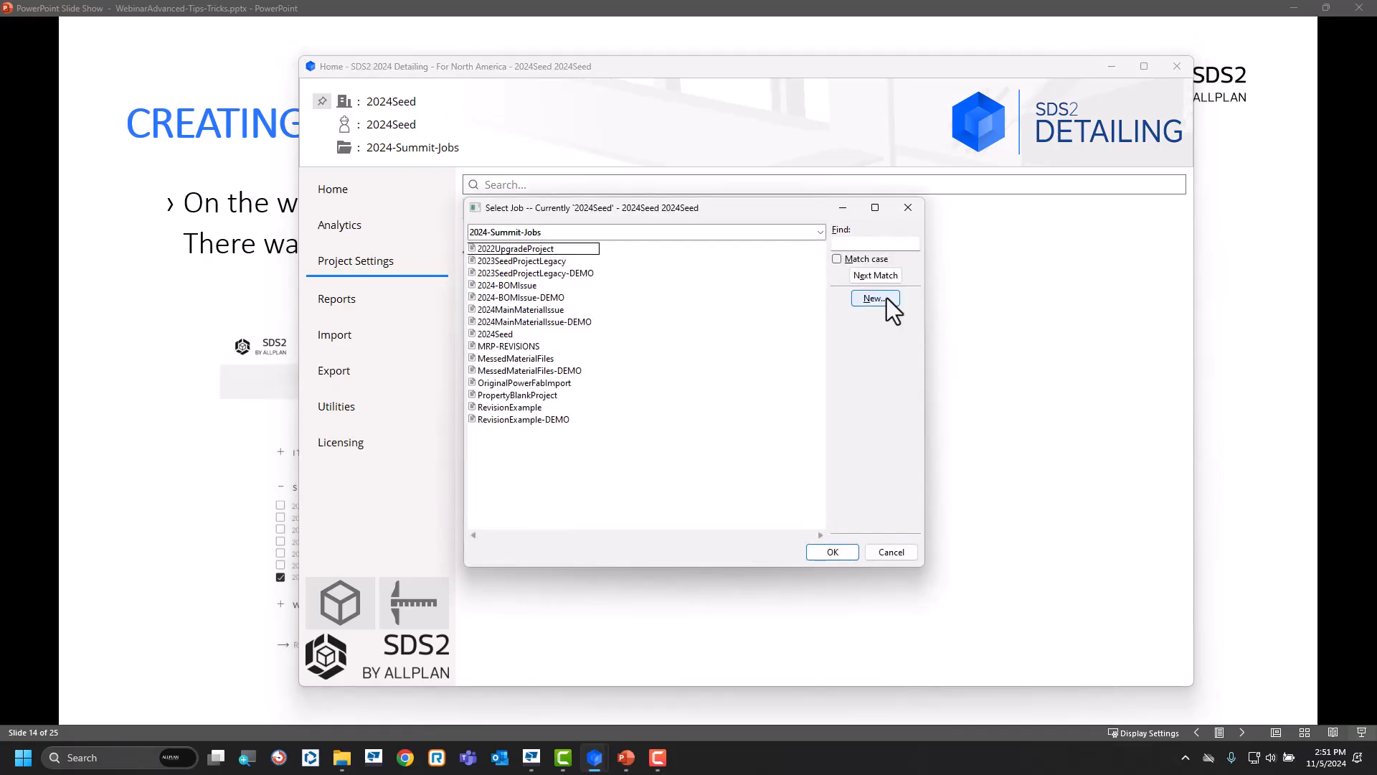
{"action": "left_click", "coordinate": [887, 299]}
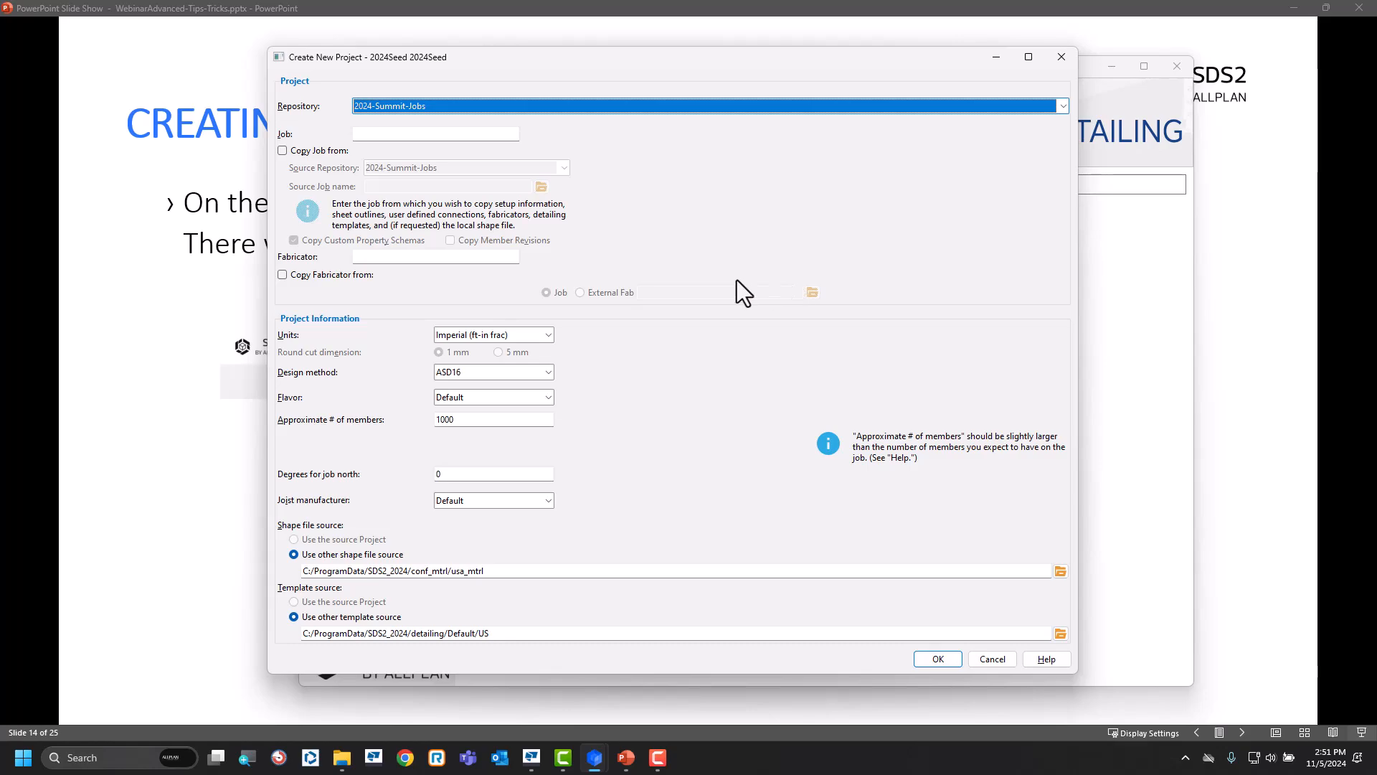
{"action": "left_click", "coordinate": [296, 149]}
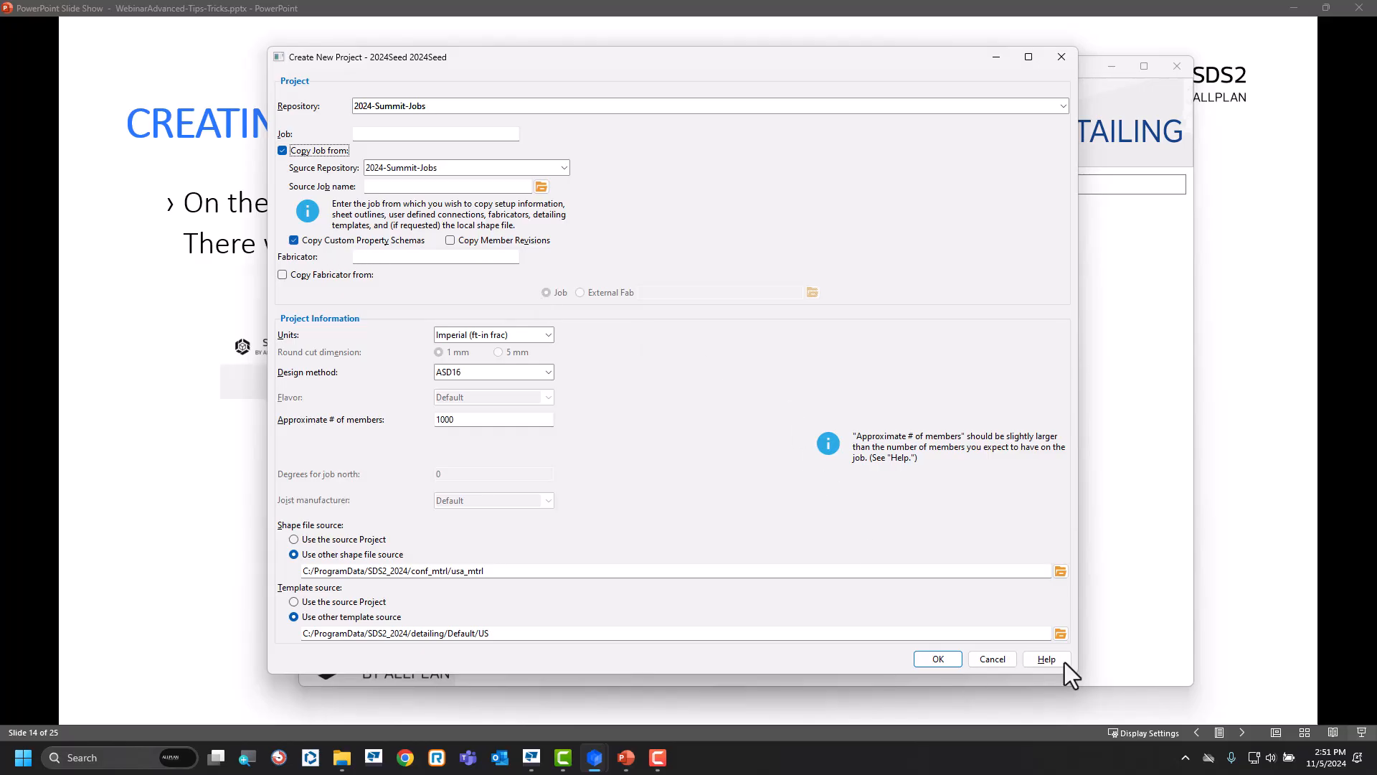
{"action": "left_click", "coordinate": [994, 659]}
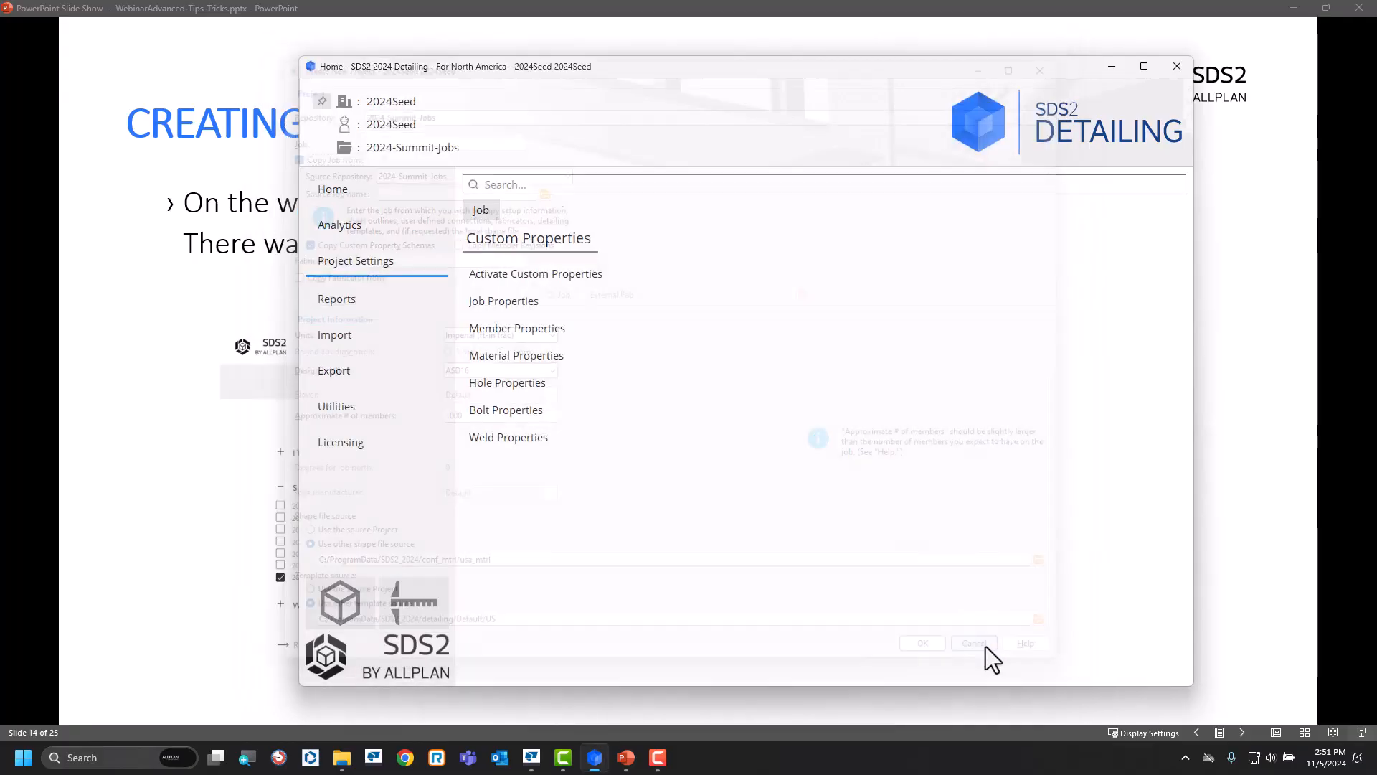
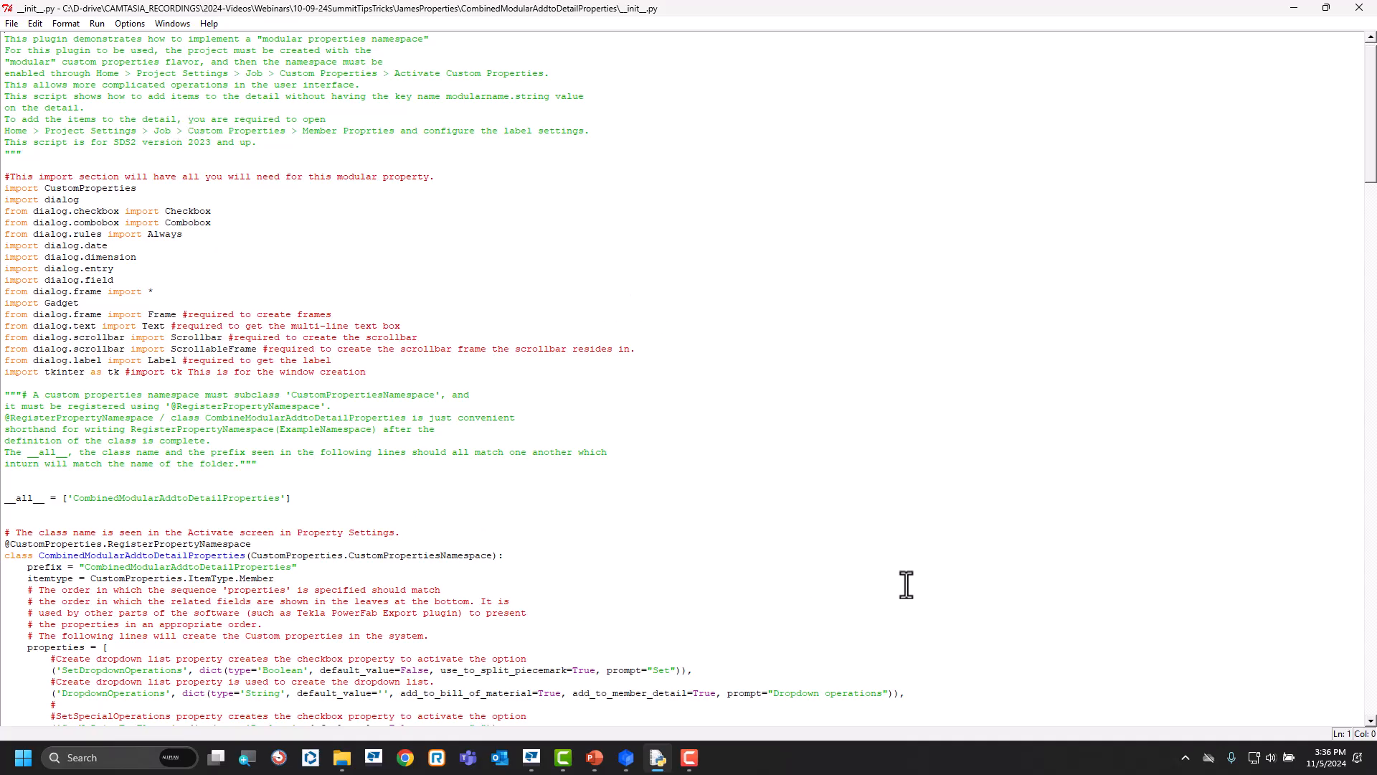
Examine the property, leaf and checkbox rule code in the CombinedModularAddtoDetailProperties script, close it, and advance the slide show.
{"action": "scroll", "coordinate": [906, 584], "scroll_direction": "down", "scroll_amount": 10}
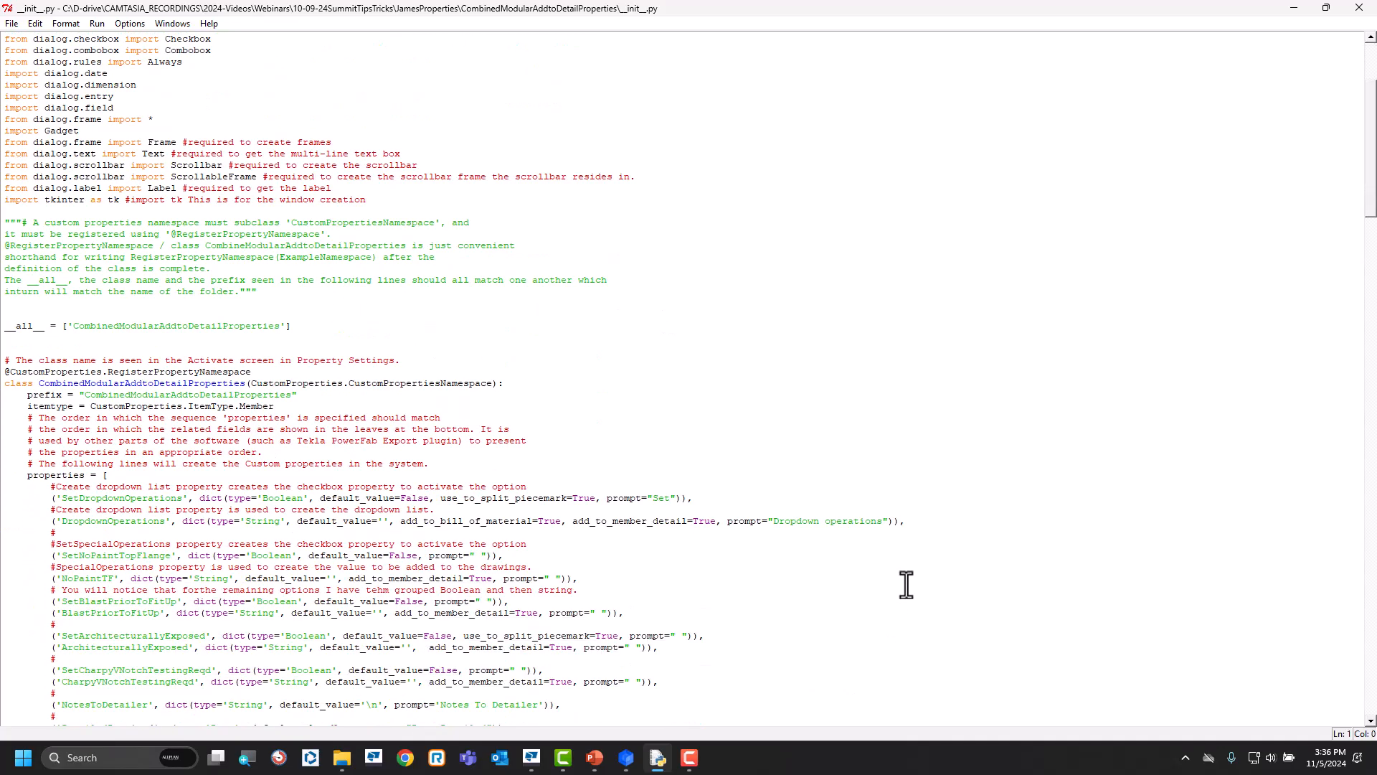
{"action": "scroll", "coordinate": [906, 584], "scroll_direction": "down", "scroll_amount": 12}
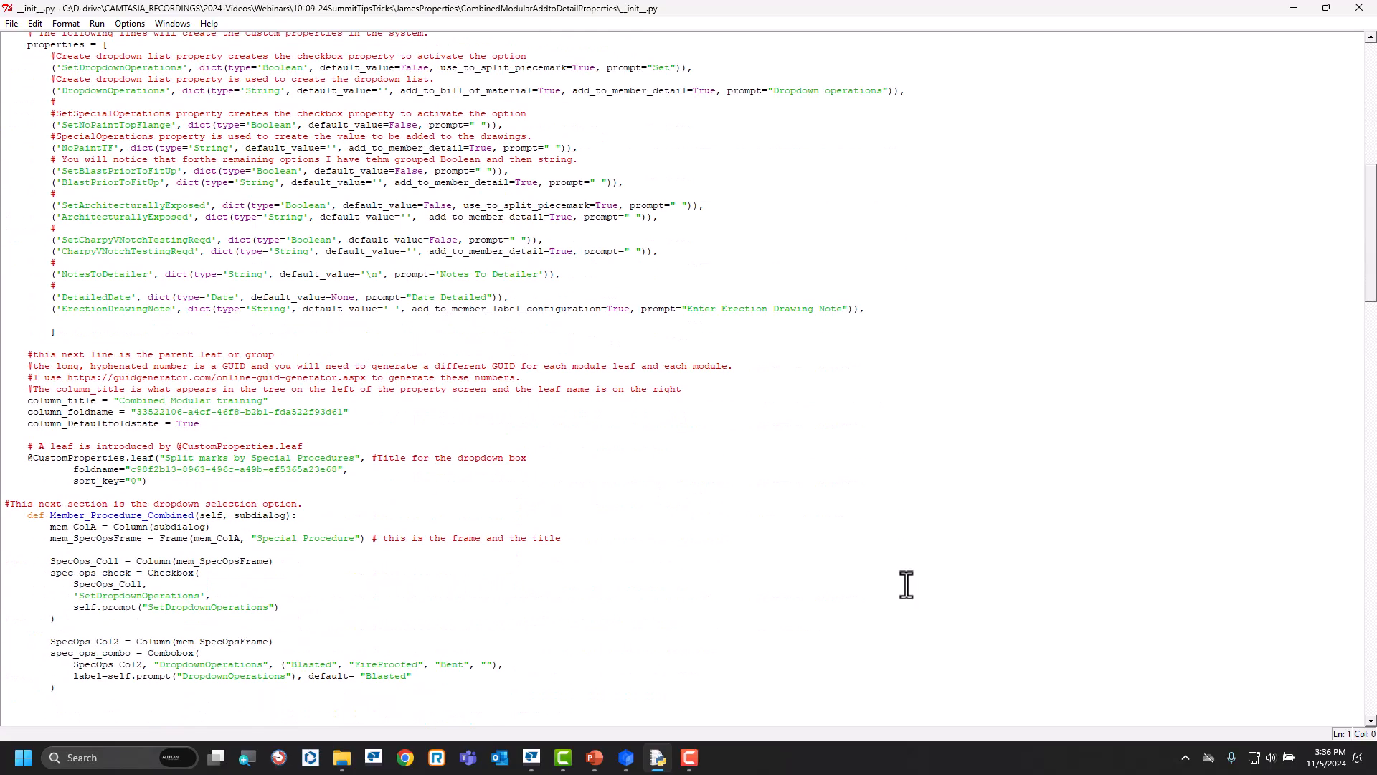
{"action": "scroll", "coordinate": [906, 585], "scroll_direction": "down", "scroll_amount": 17}
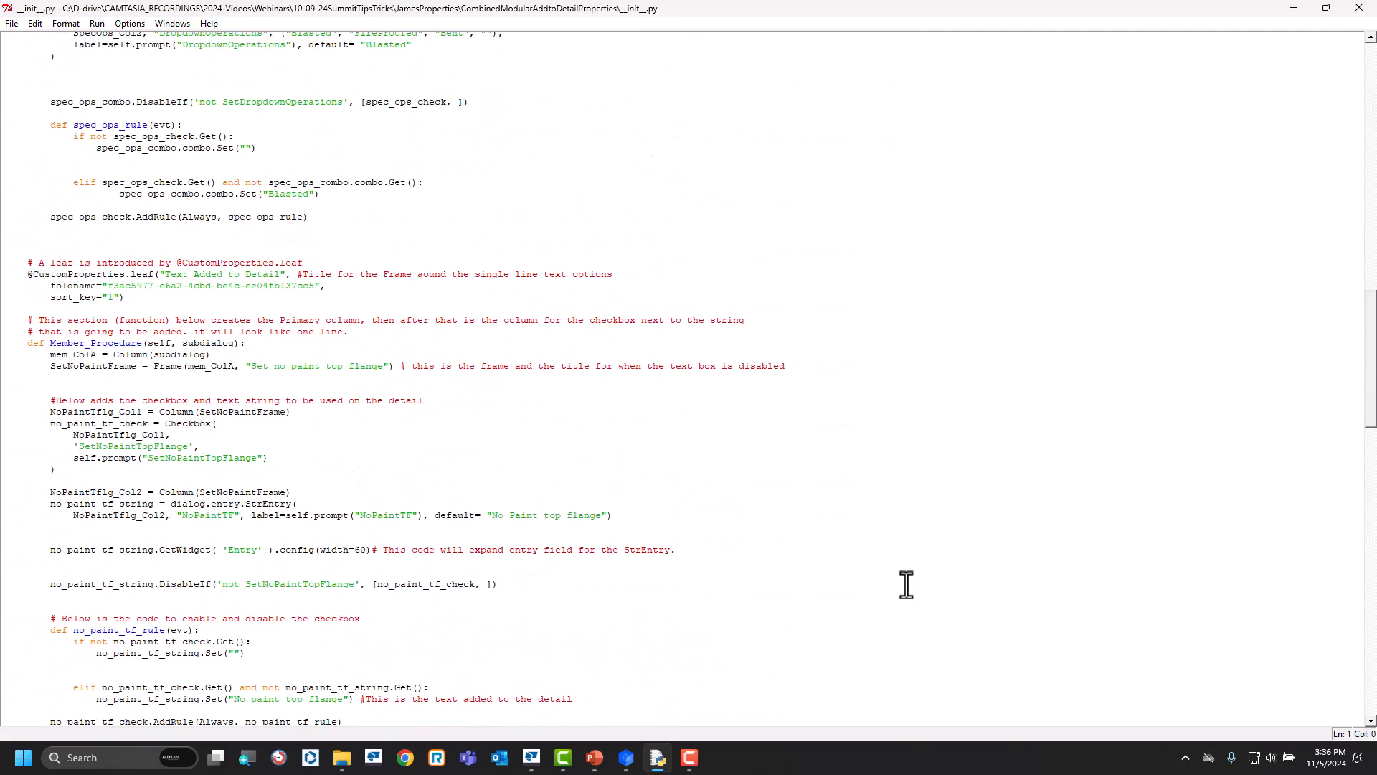
{"action": "scroll", "coordinate": [906, 585], "scroll_direction": "down", "scroll_amount": 14}
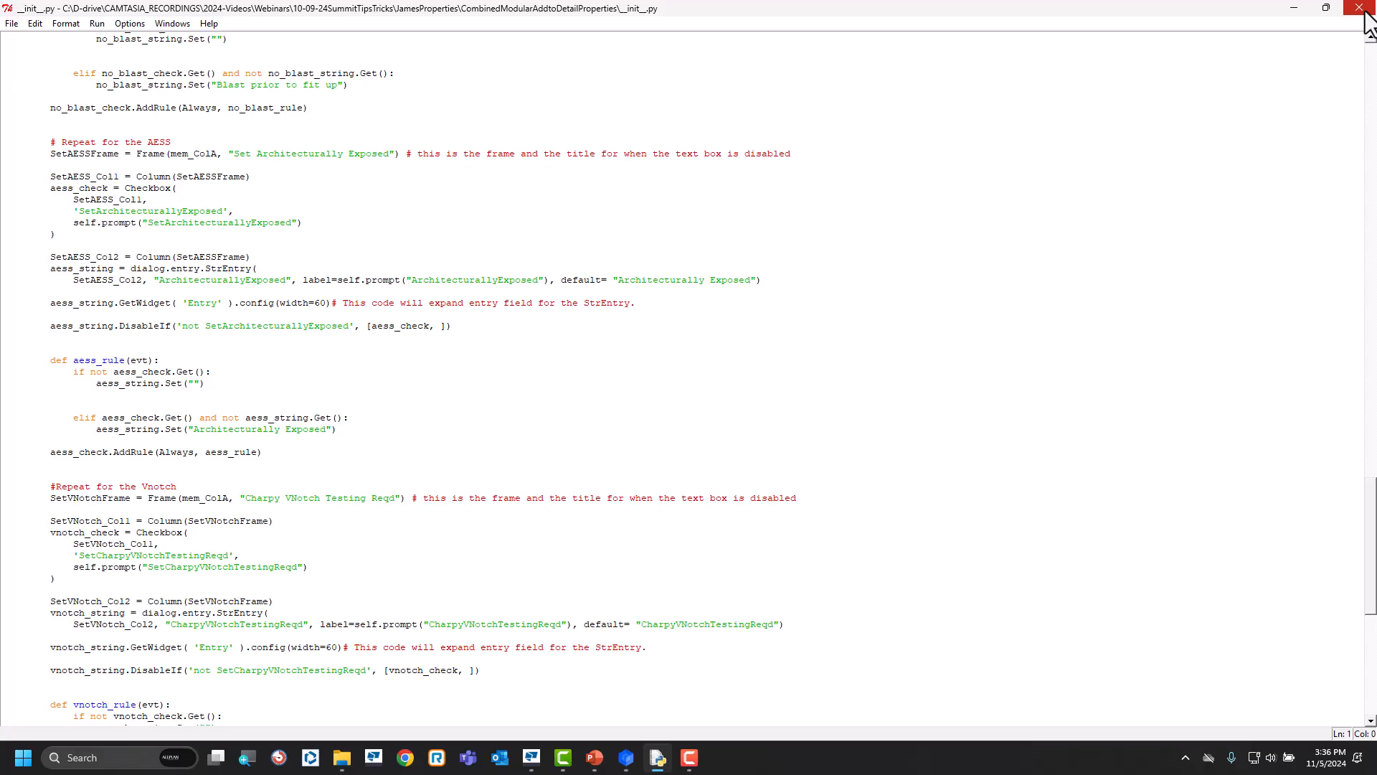
{"action": "left_click", "coordinate": [1365, 12]}
{"action": "key", "text": "Right"}
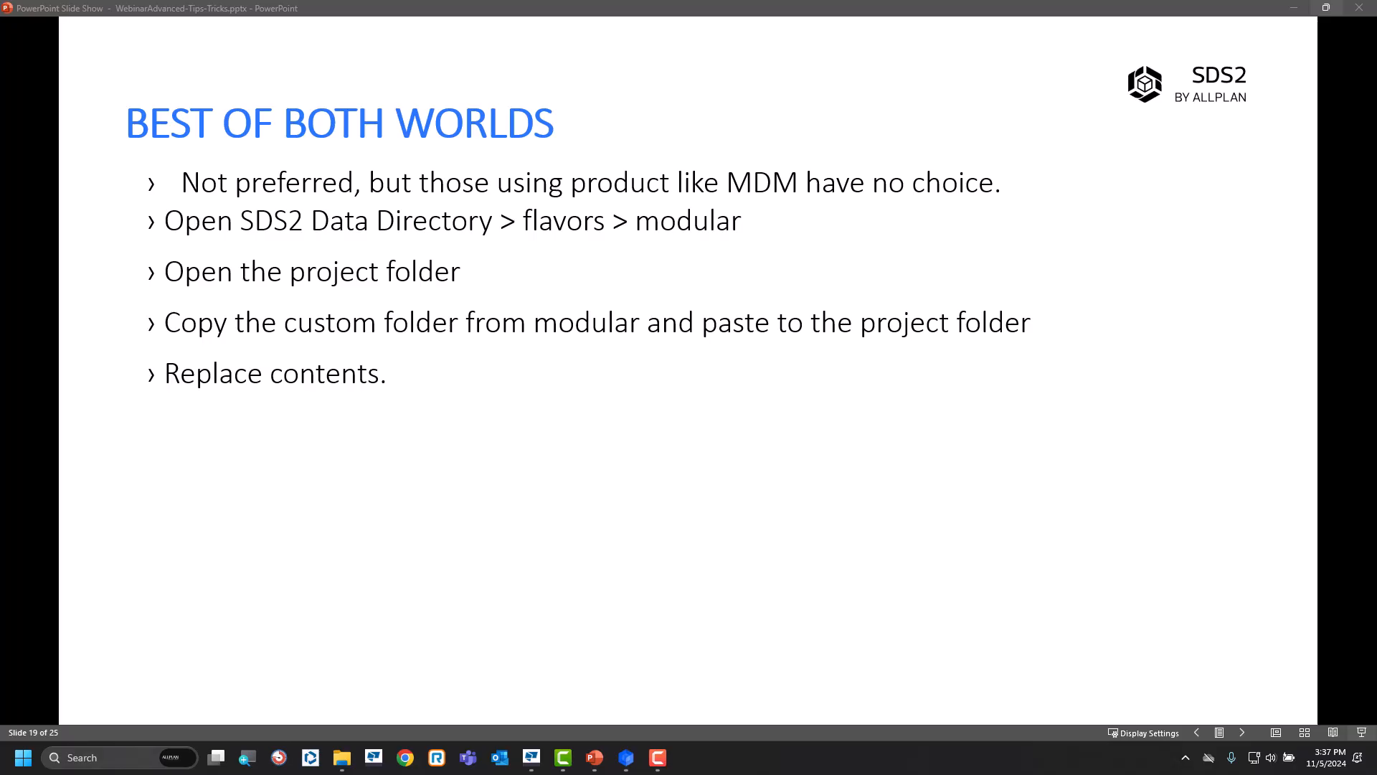
Switch to SDS2 Detailing and open the 2023SeedProjectLegacy job.
{"action": "left_click", "coordinate": [493, 411]}
{"action": "left_click", "coordinate": [627, 758]}
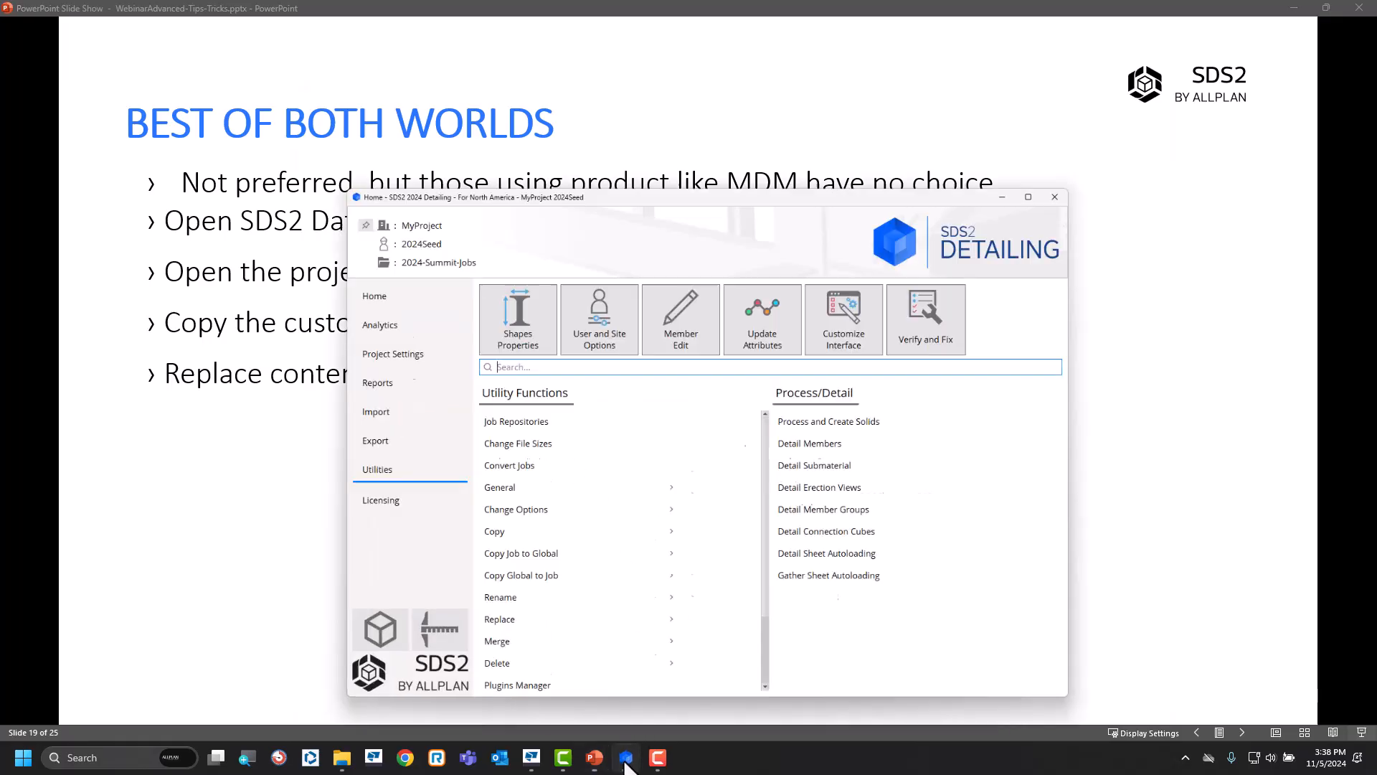
{"action": "left_click", "coordinate": [396, 102]}
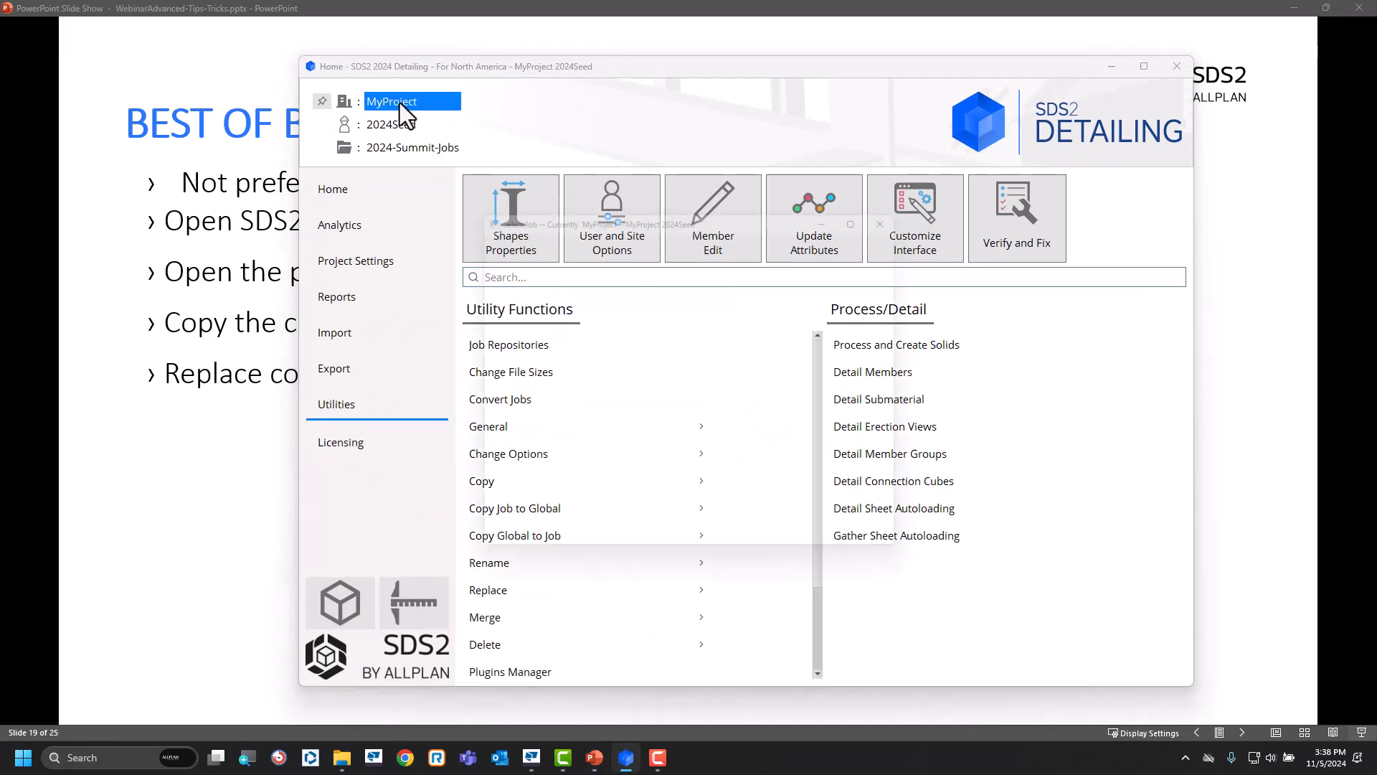
{"action": "double_click", "coordinate": [545, 261]}
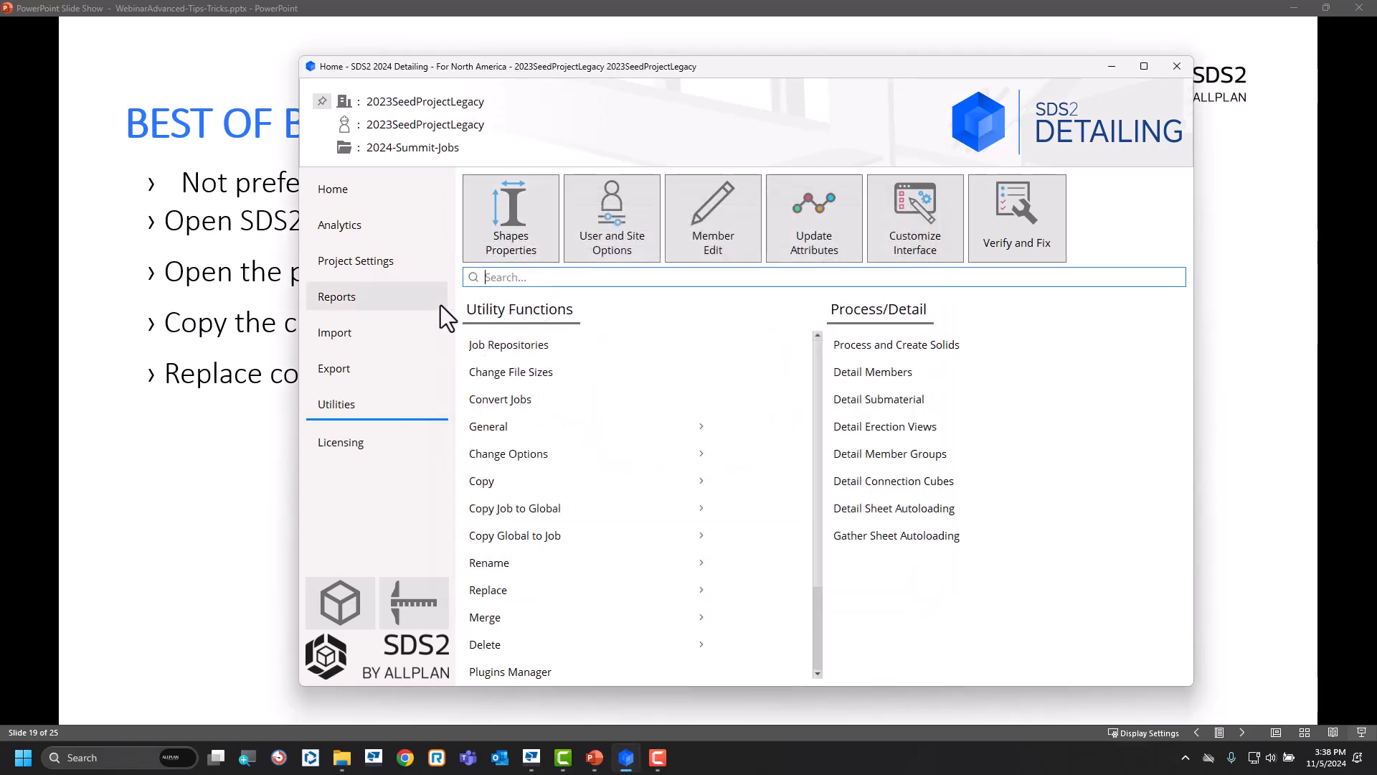
Try to open the activation of custom properties for the legacy job, and dismiss the notice.
{"action": "left_click", "coordinate": [389, 265]}
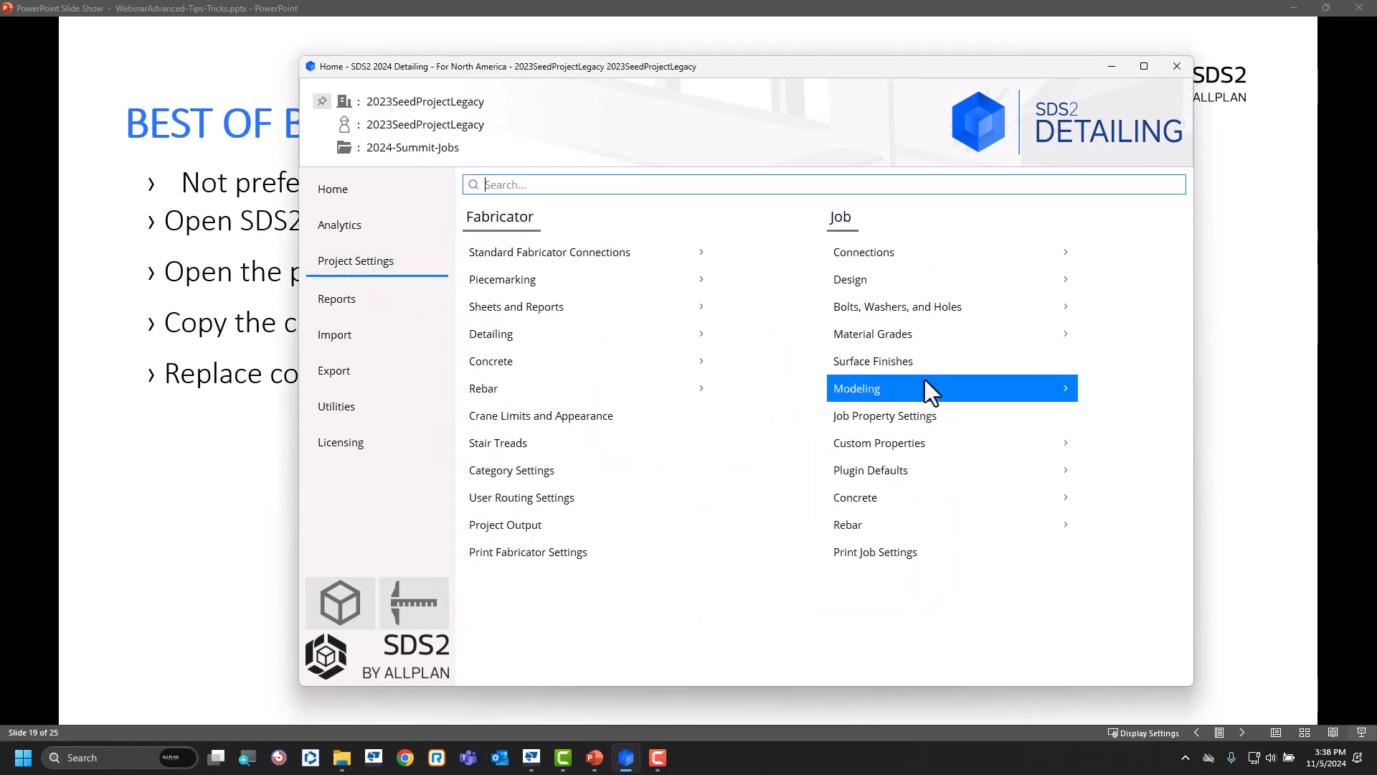
{"action": "left_click", "coordinate": [910, 442]}
{"action": "left_click", "coordinate": [557, 281]}
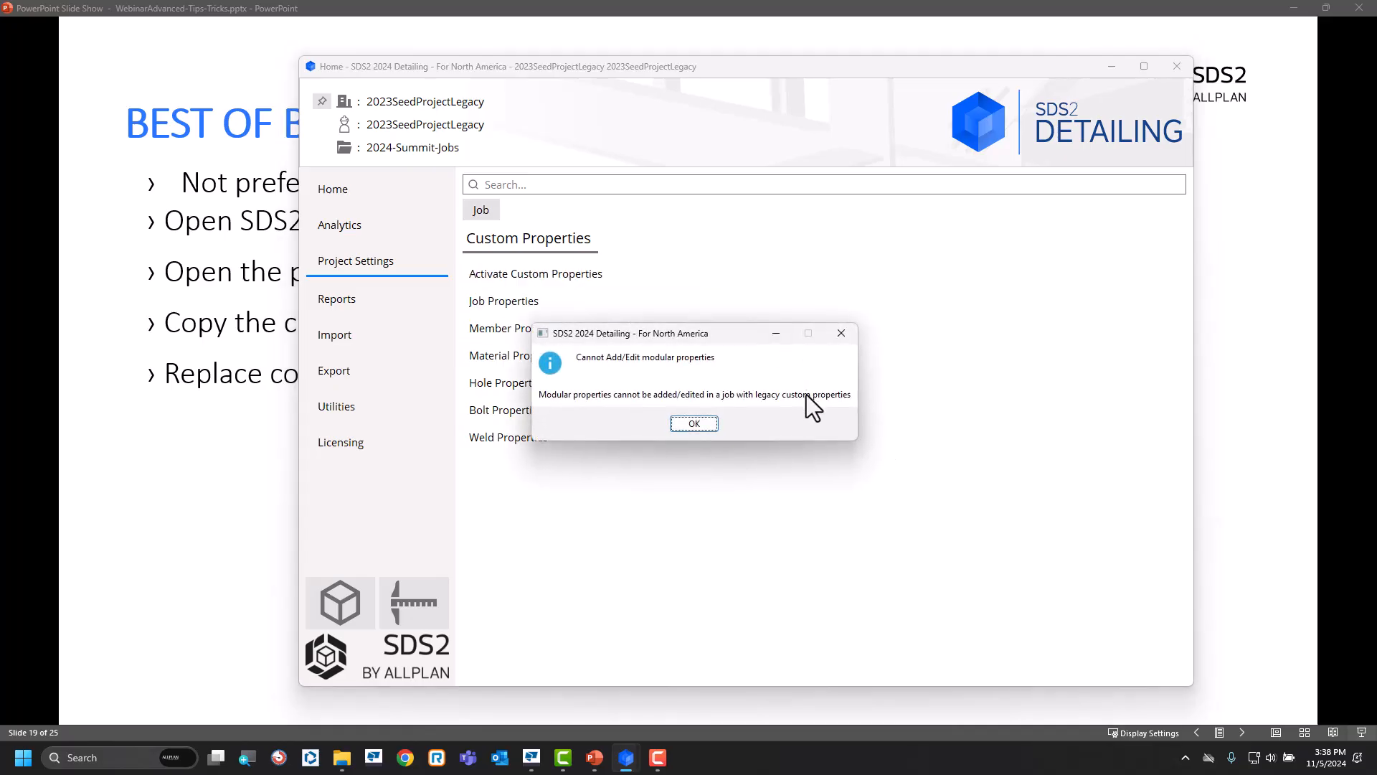
{"action": "left_click", "coordinate": [700, 425]}
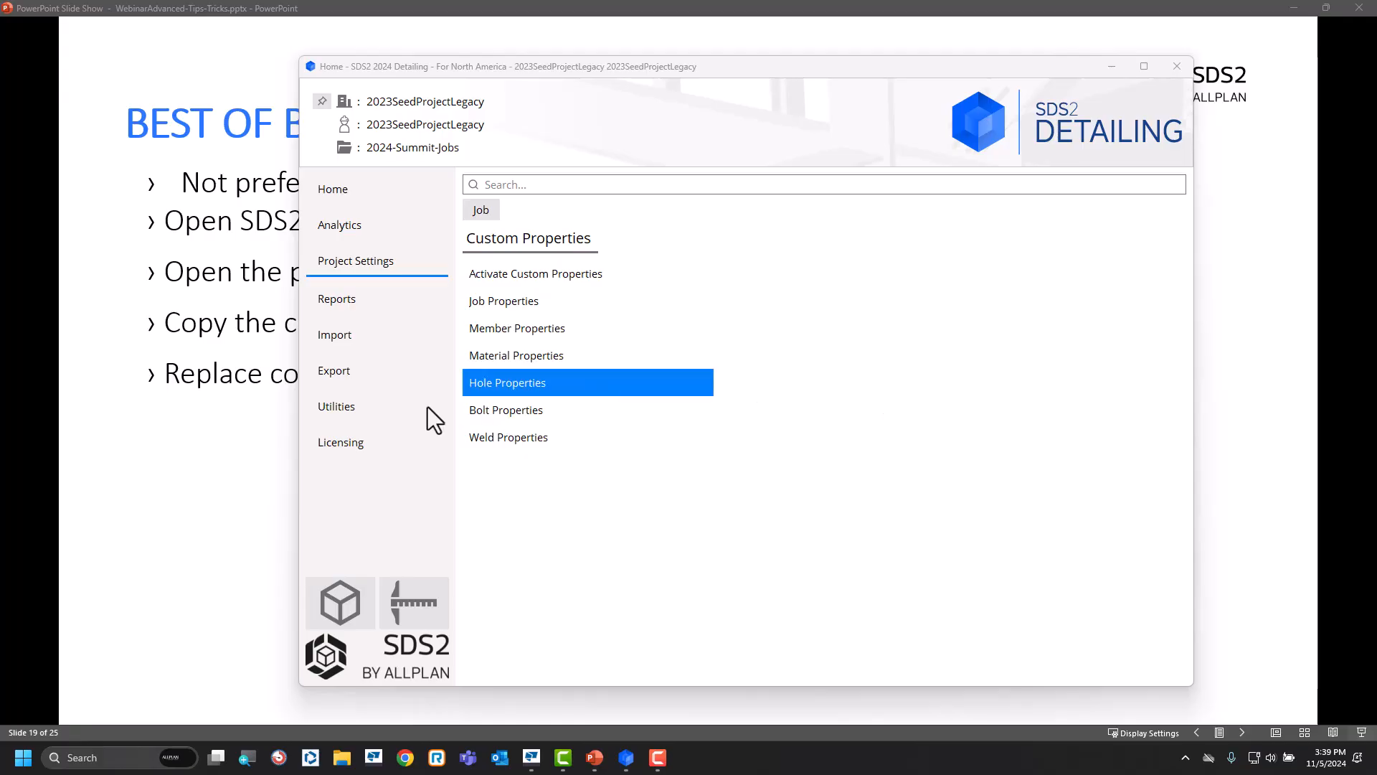
Open C:\ProgramData\SDS2_2024\flavors\Modular in File Explorer and fit its window to the left half of the screen.
{"action": "left_click", "coordinate": [342, 757]}
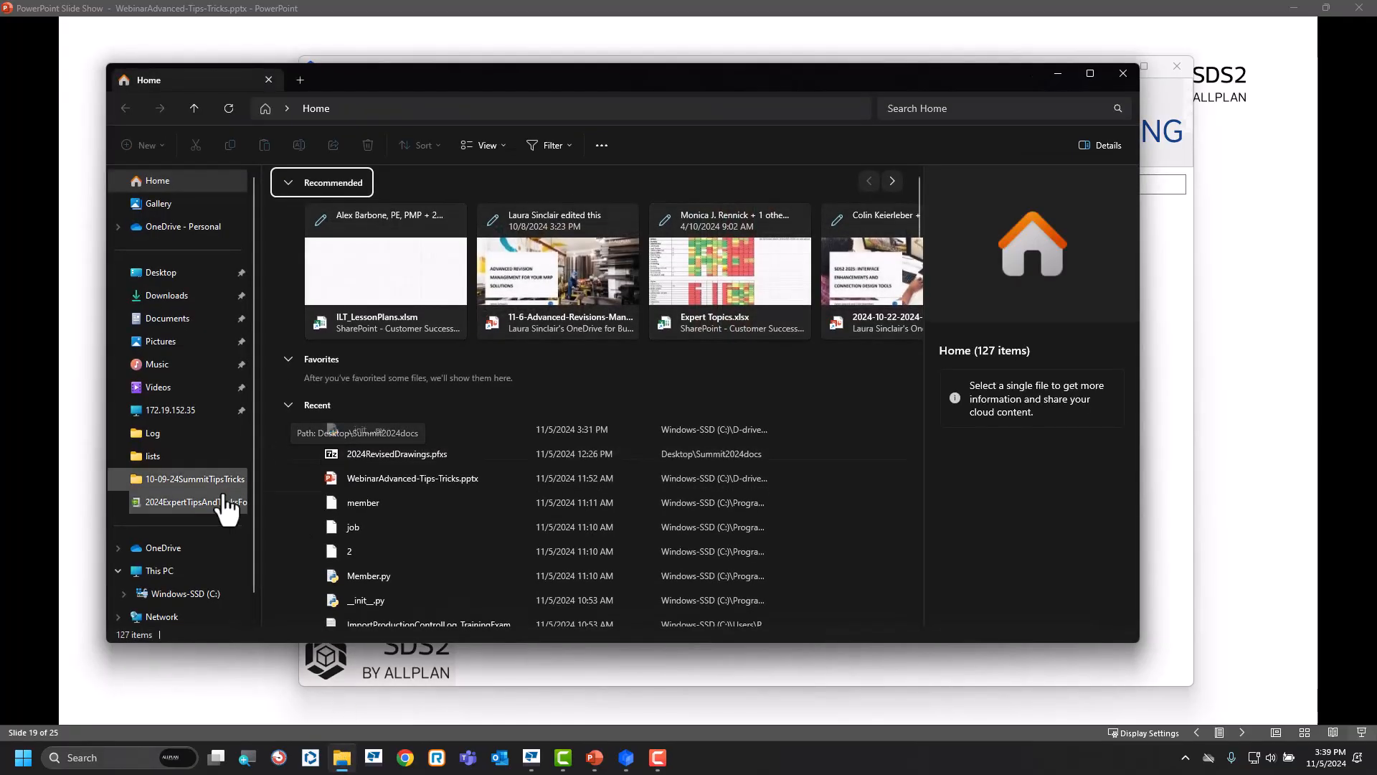
{"action": "left_click", "coordinate": [185, 595]}
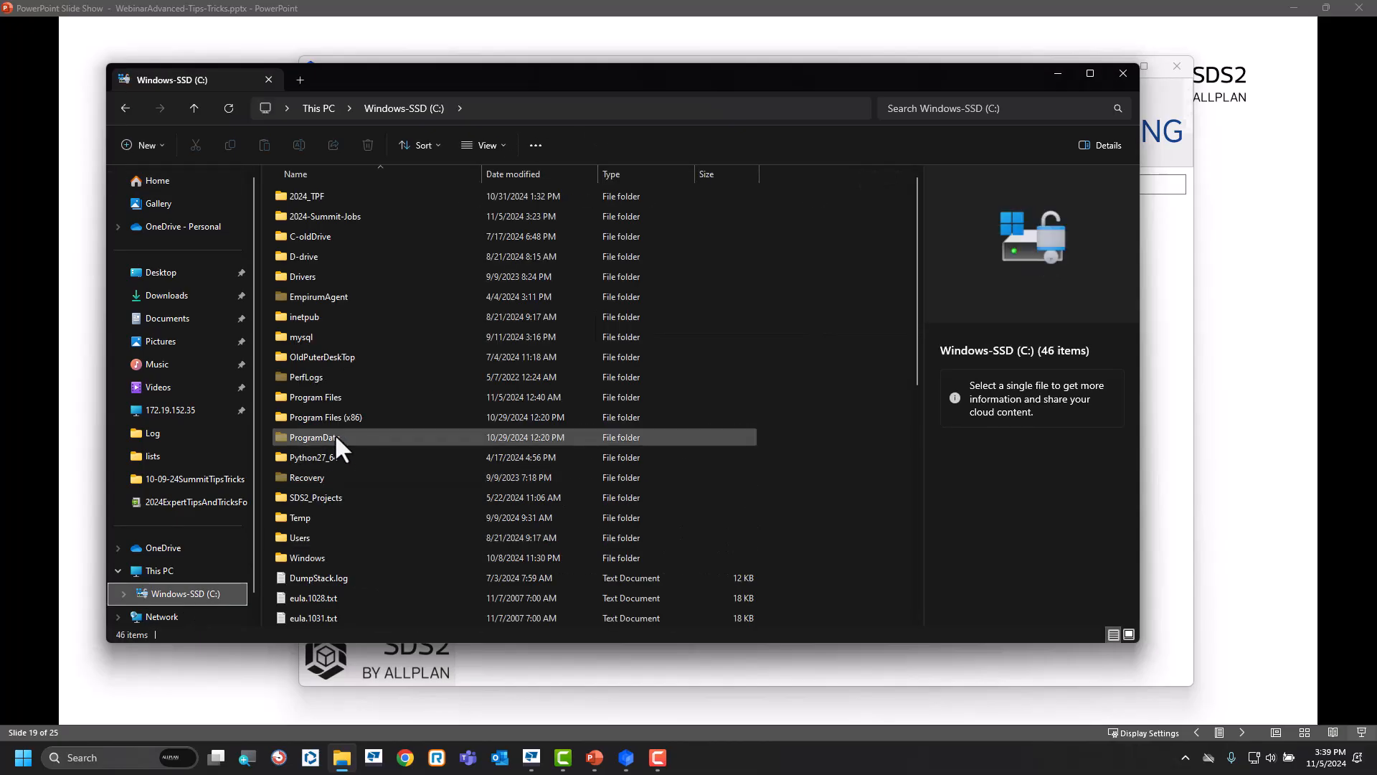
{"action": "double_click", "coordinate": [334, 438]}
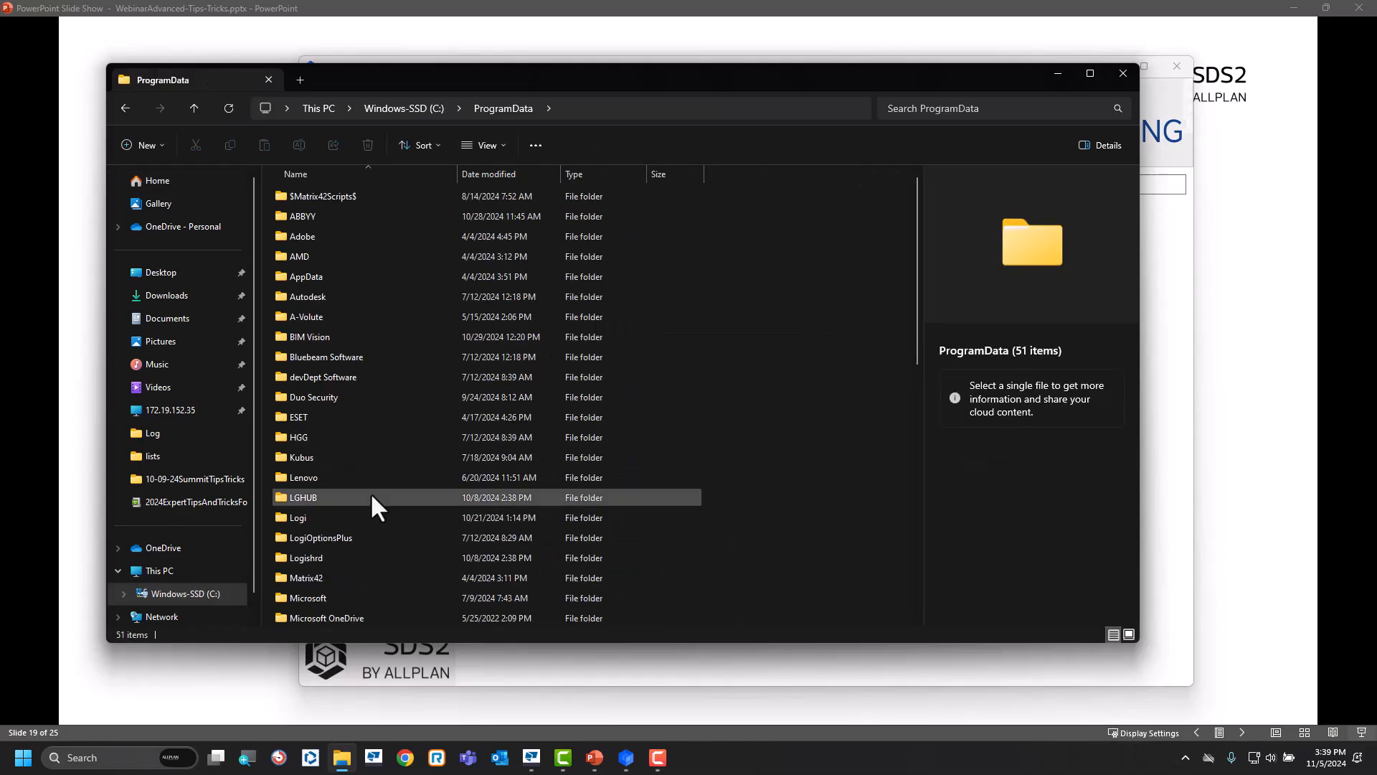
{"action": "scroll", "coordinate": [370, 492], "scroll_direction": "down", "scroll_amount": 5}
{"action": "scroll", "coordinate": [371, 492], "scroll_direction": "down", "scroll_amount": 2}
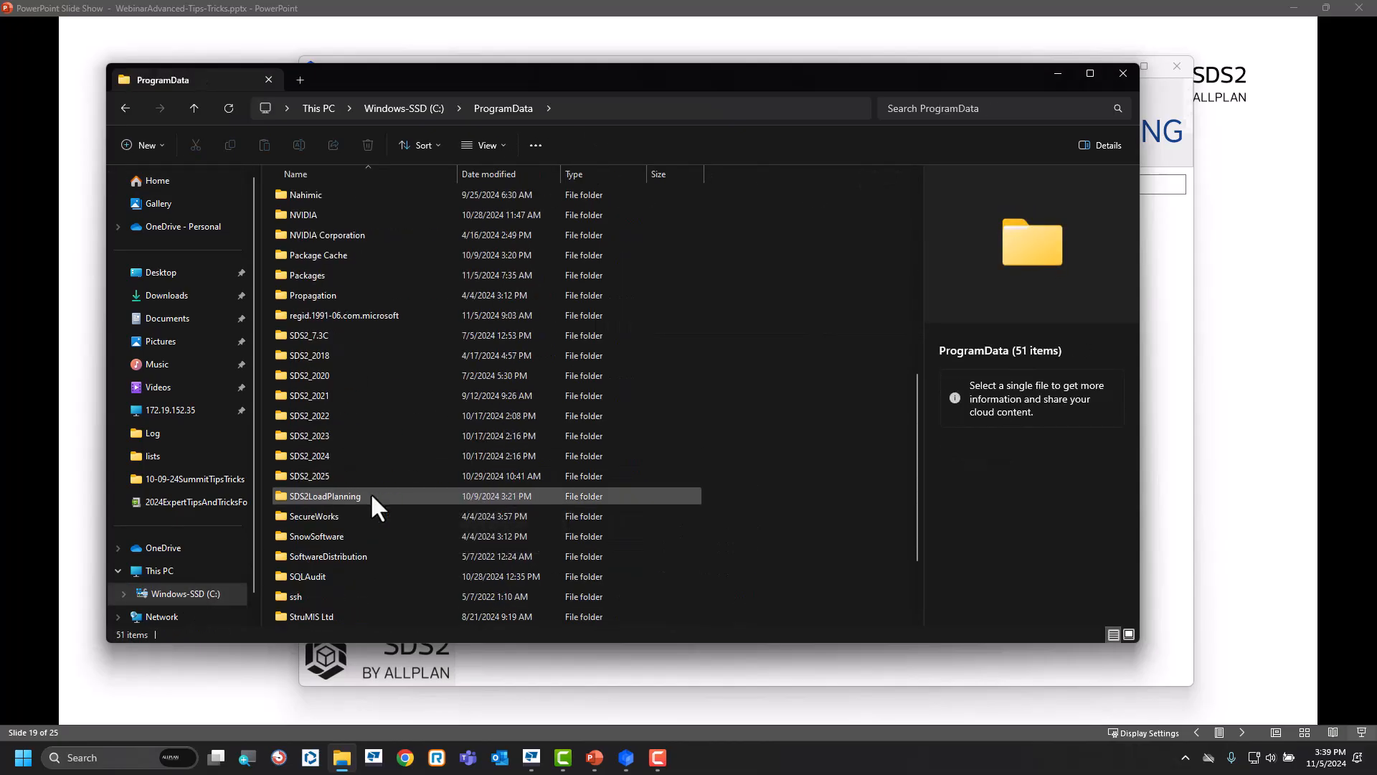
{"action": "double_click", "coordinate": [326, 457]}
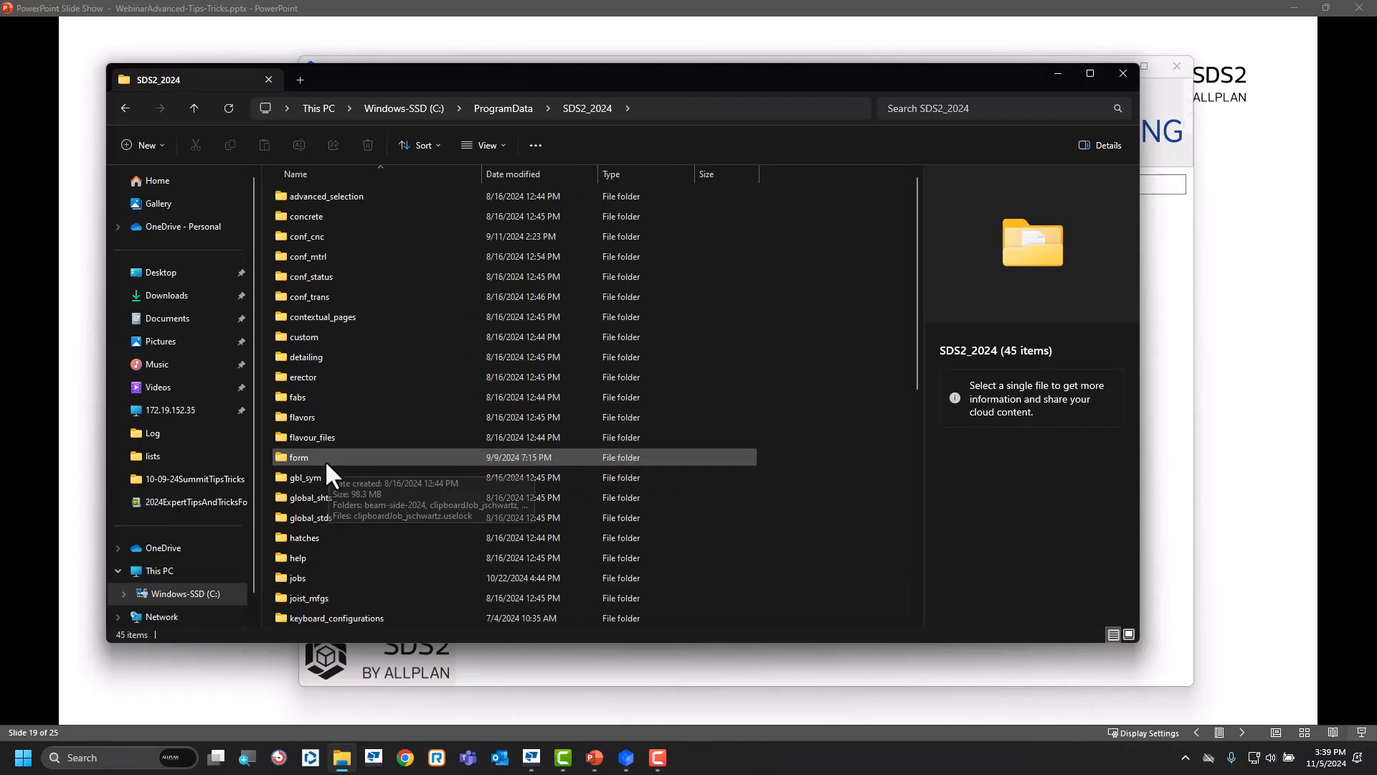
{"action": "double_click", "coordinate": [305, 417]}
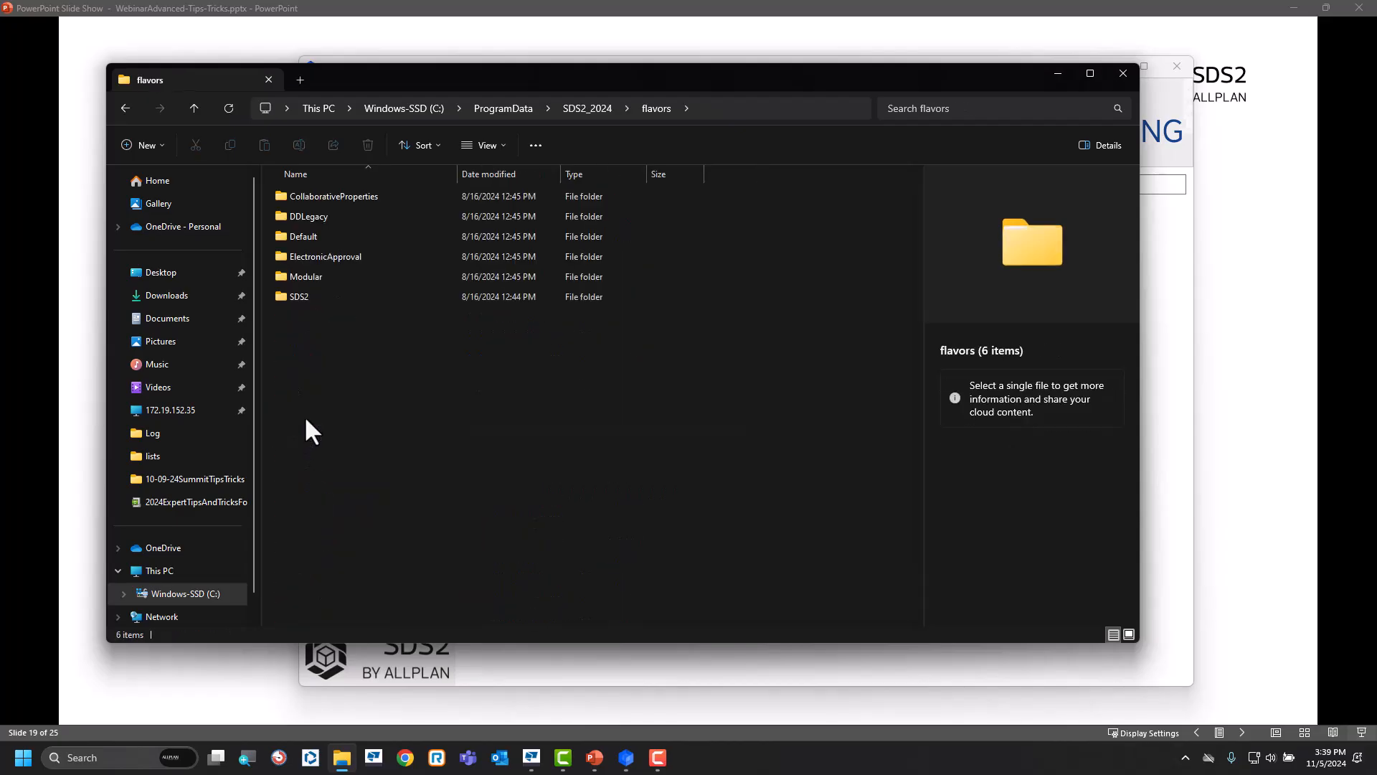
{"action": "double_click", "coordinate": [310, 276]}
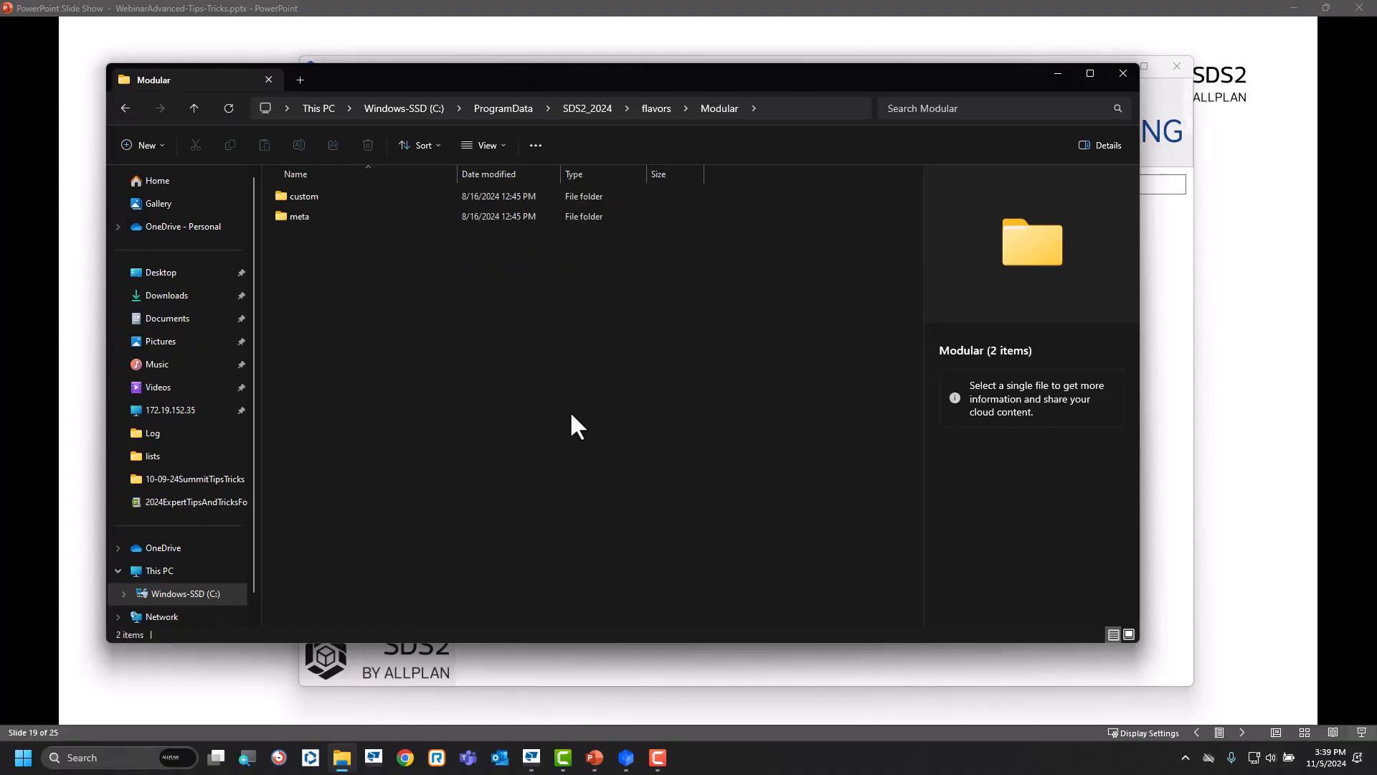
{"action": "key", "text": "super+Left"}
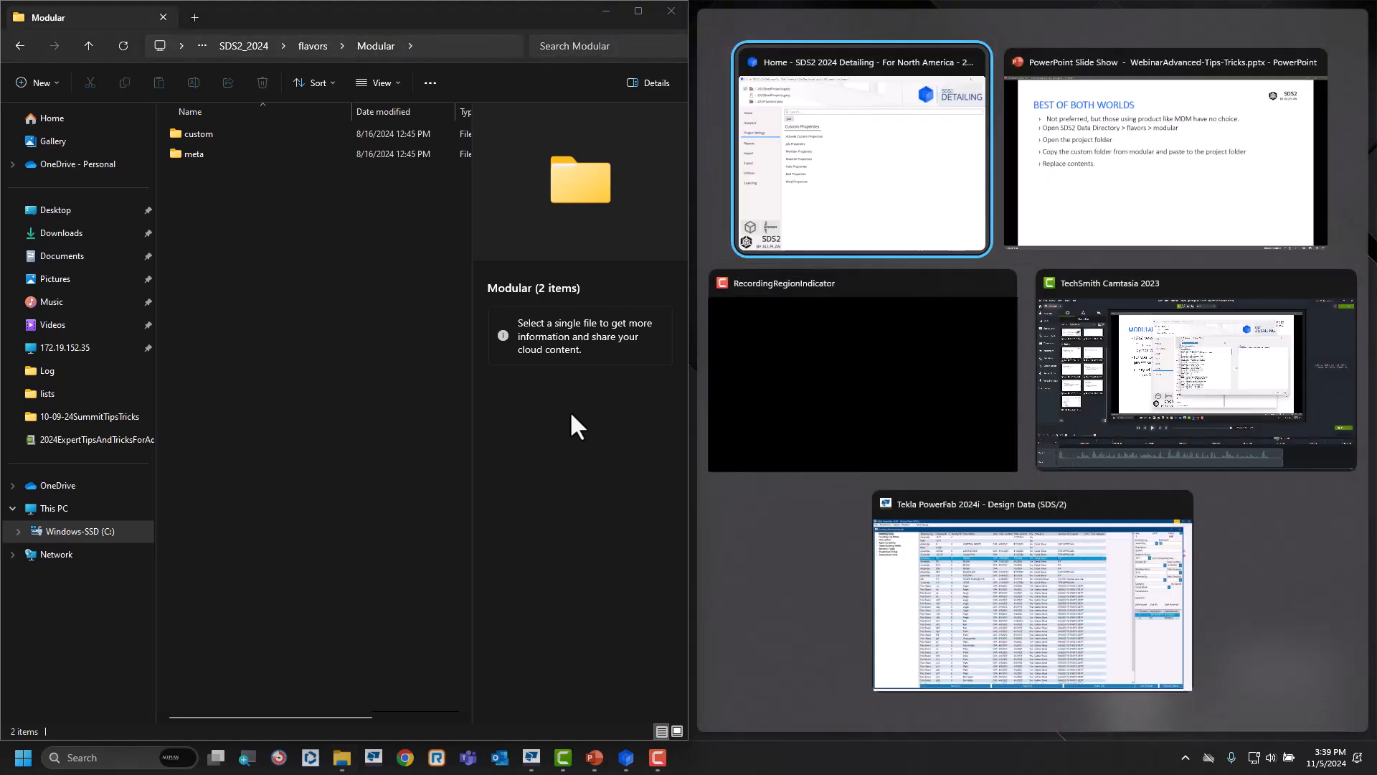
{"action": "left_click", "coordinate": [825, 606]}
Open a second File Explorer window and fit it to the right half of the screen.
{"action": "left_click", "coordinate": [341, 757]}
{"action": "right_click", "coordinate": [343, 759]}
{"action": "left_click", "coordinate": [303, 671]}
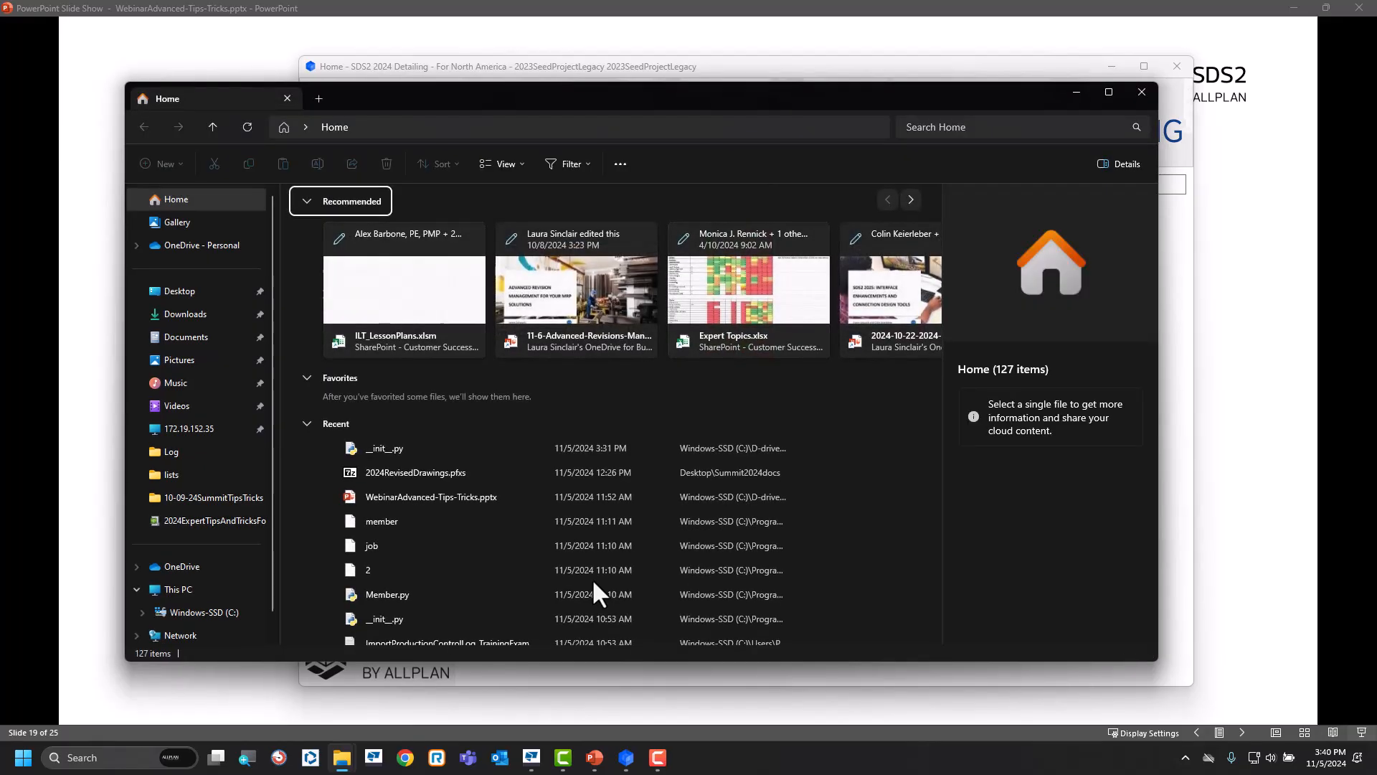
{"action": "key", "text": "super+Right"}
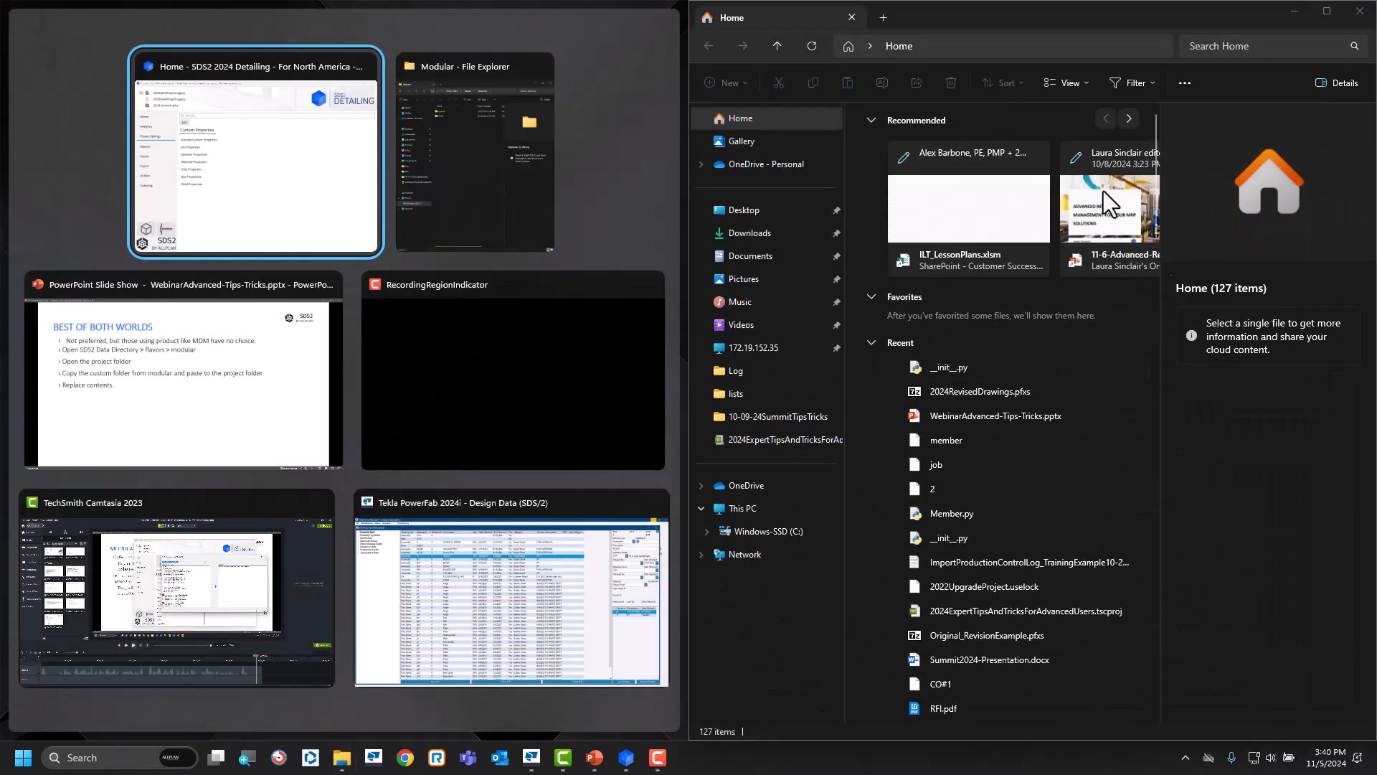
{"action": "left_click", "coordinate": [657, 132]}
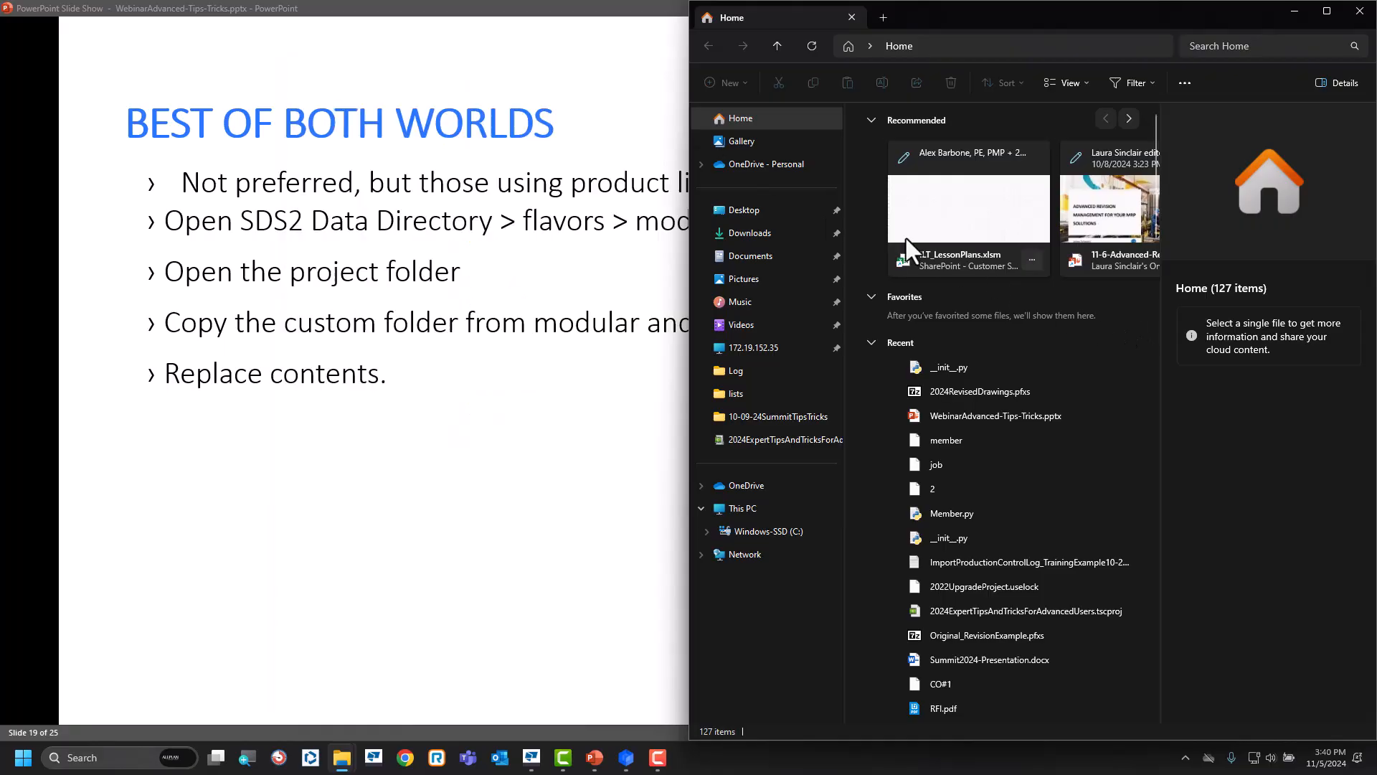
Go to the project folder C:\2024-Summit-Jobs\2023SeedProjectLegacy-DEMO in the second File Explorer window.
{"action": "left_click", "coordinate": [742, 210]}
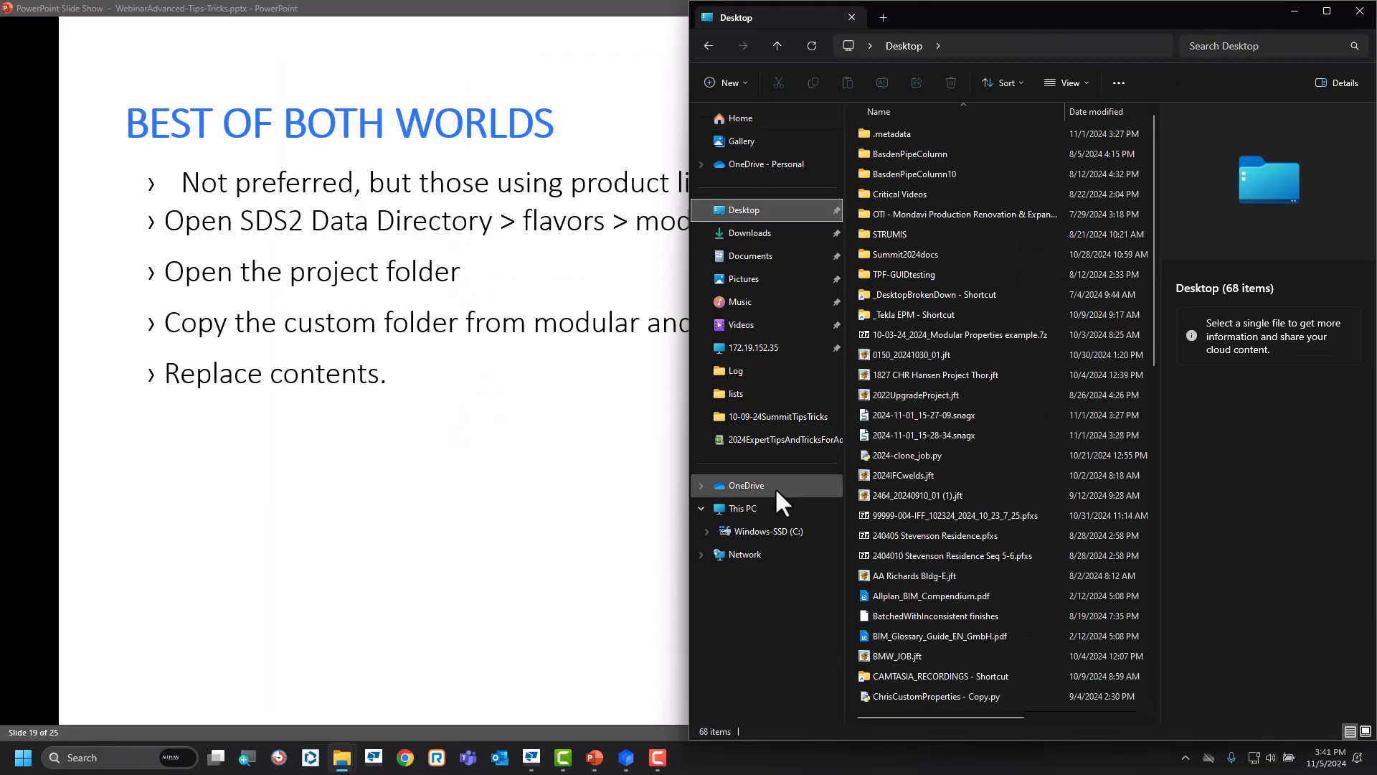
{"action": "left_click", "coordinate": [772, 532]}
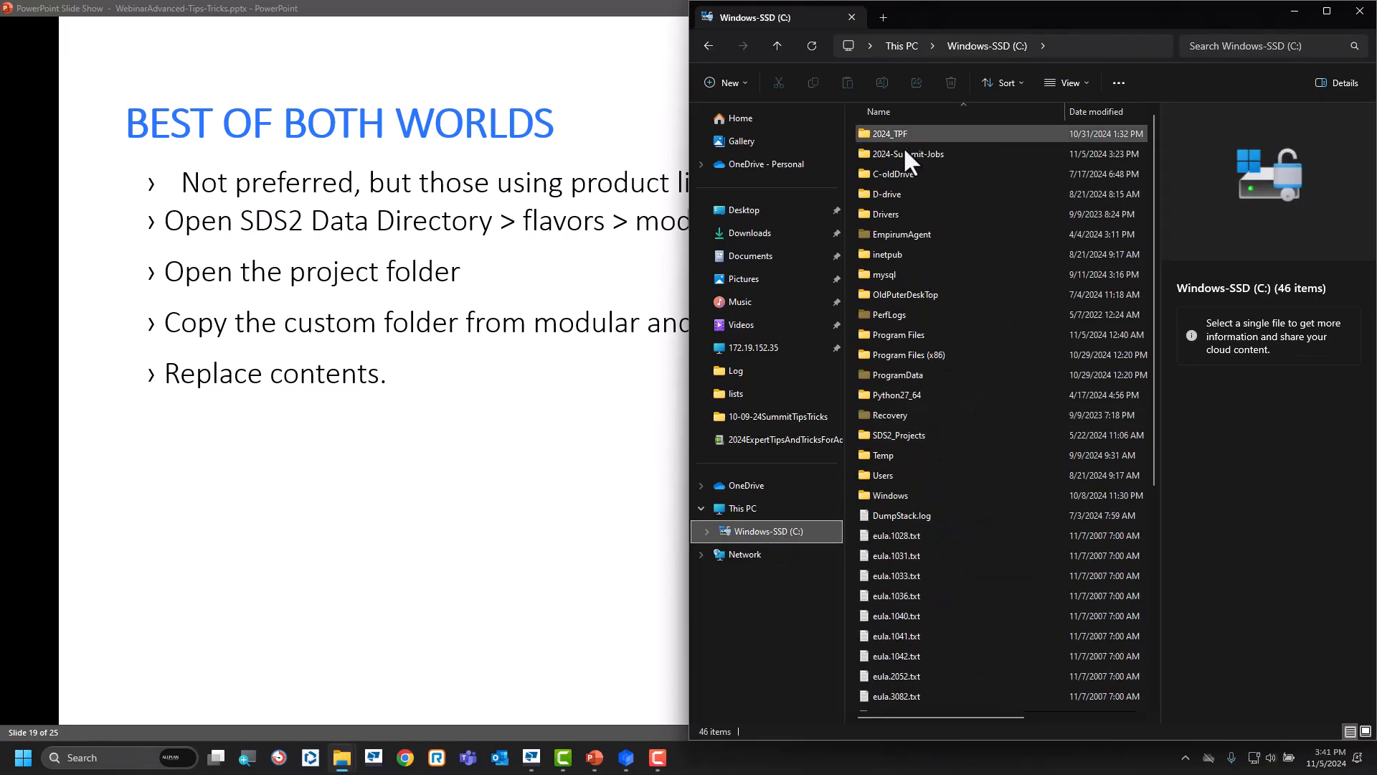
{"action": "double_click", "coordinate": [908, 155]}
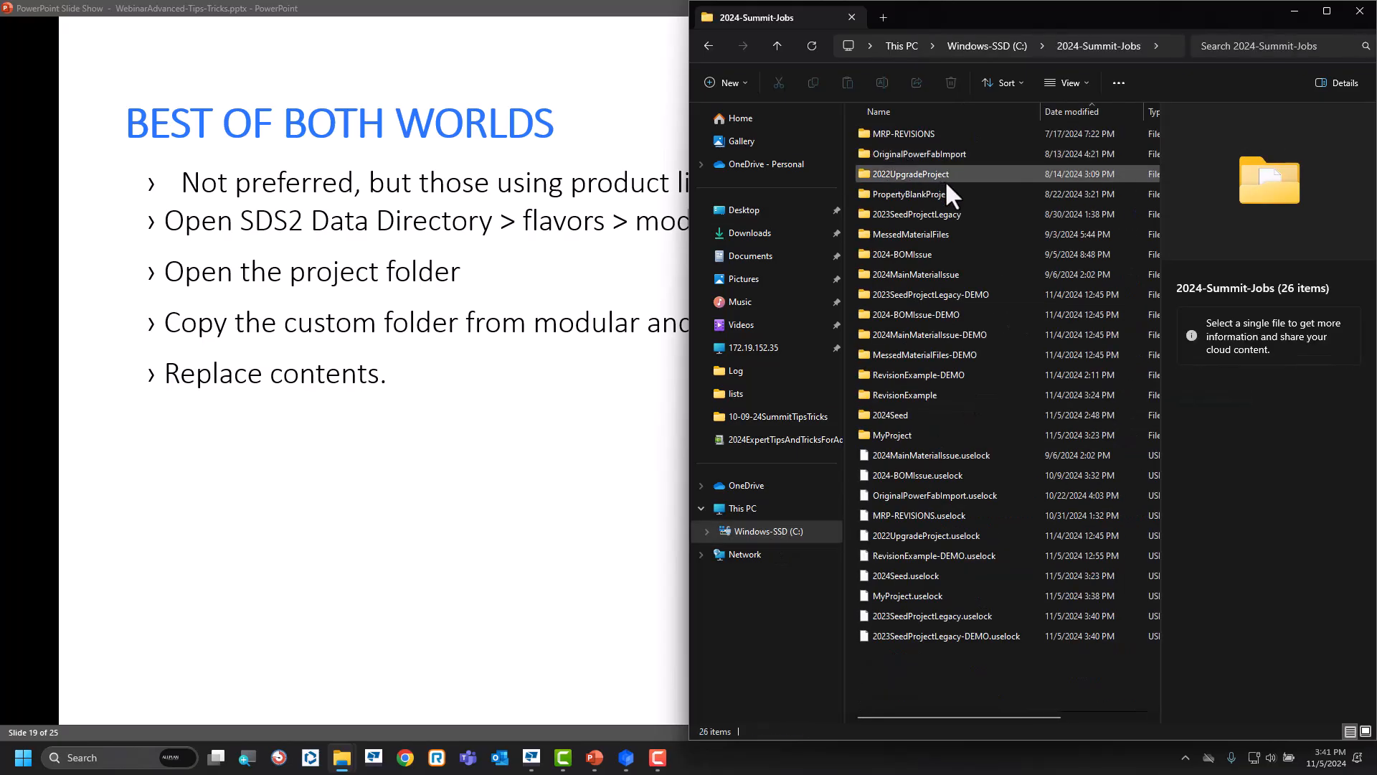
{"action": "left_click", "coordinate": [956, 295]}
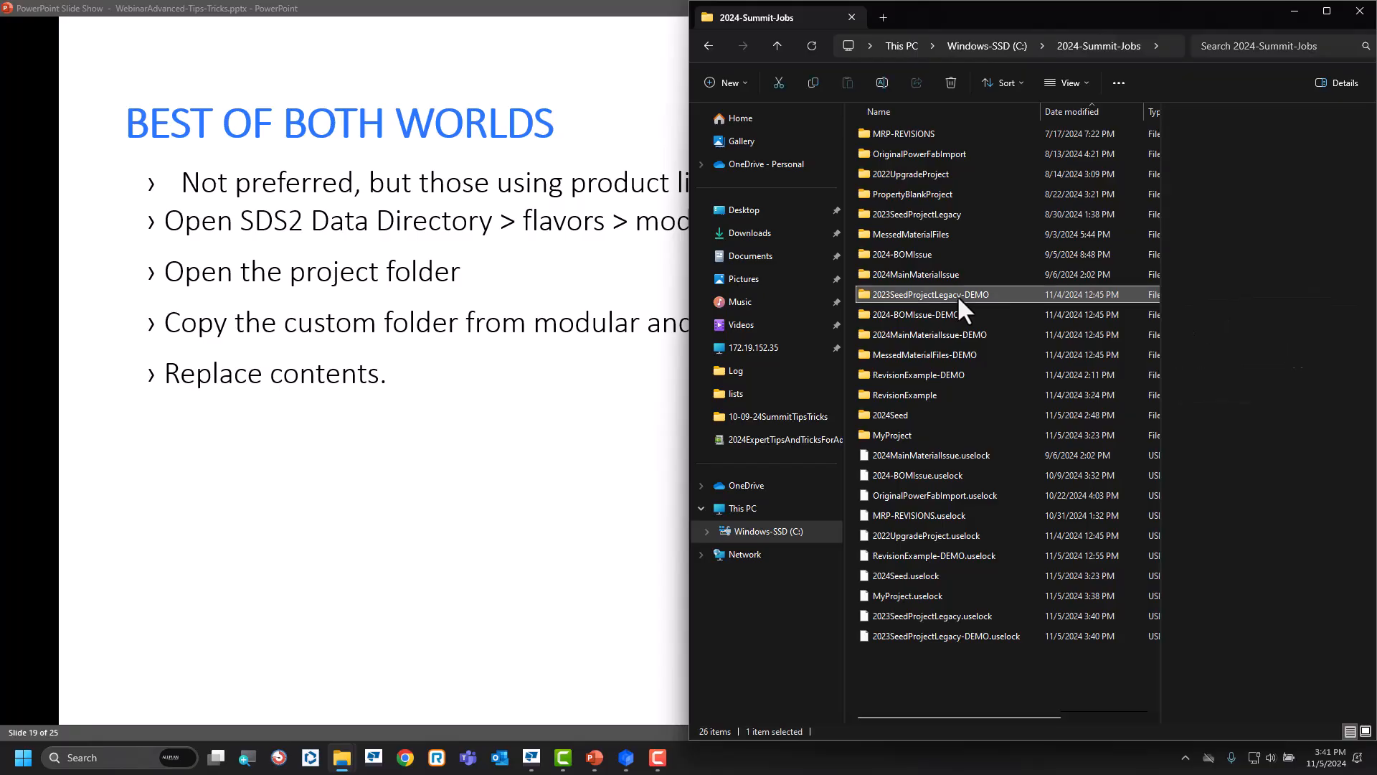
{"action": "double_click", "coordinate": [957, 294]}
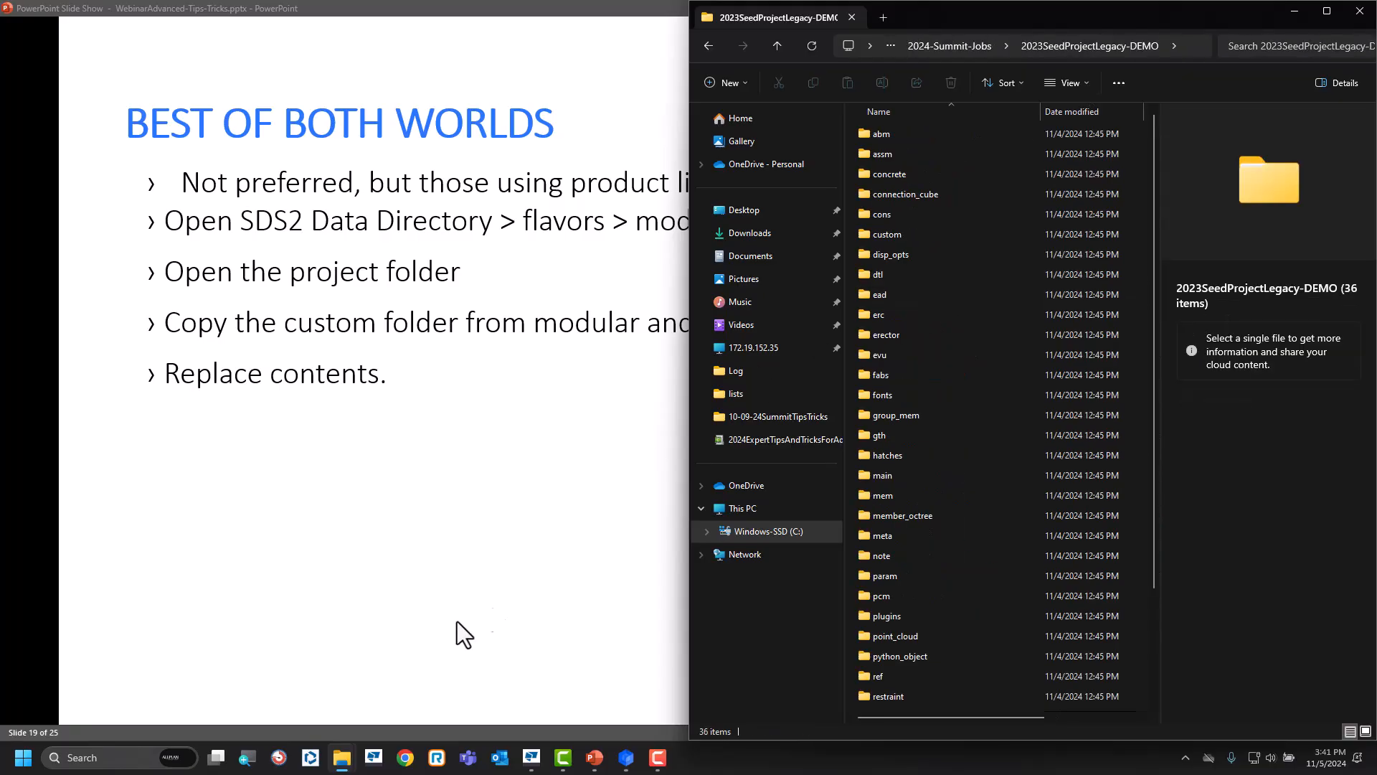
Copy the Modular flavor's custom folder into the 2023SeedProjectLegacy-DEMO folder, replacing files with the same names, and minimize the Modular window.
{"action": "mouse_move", "coordinate": [338, 753]}
{"action": "left_click", "coordinate": [301, 685]}
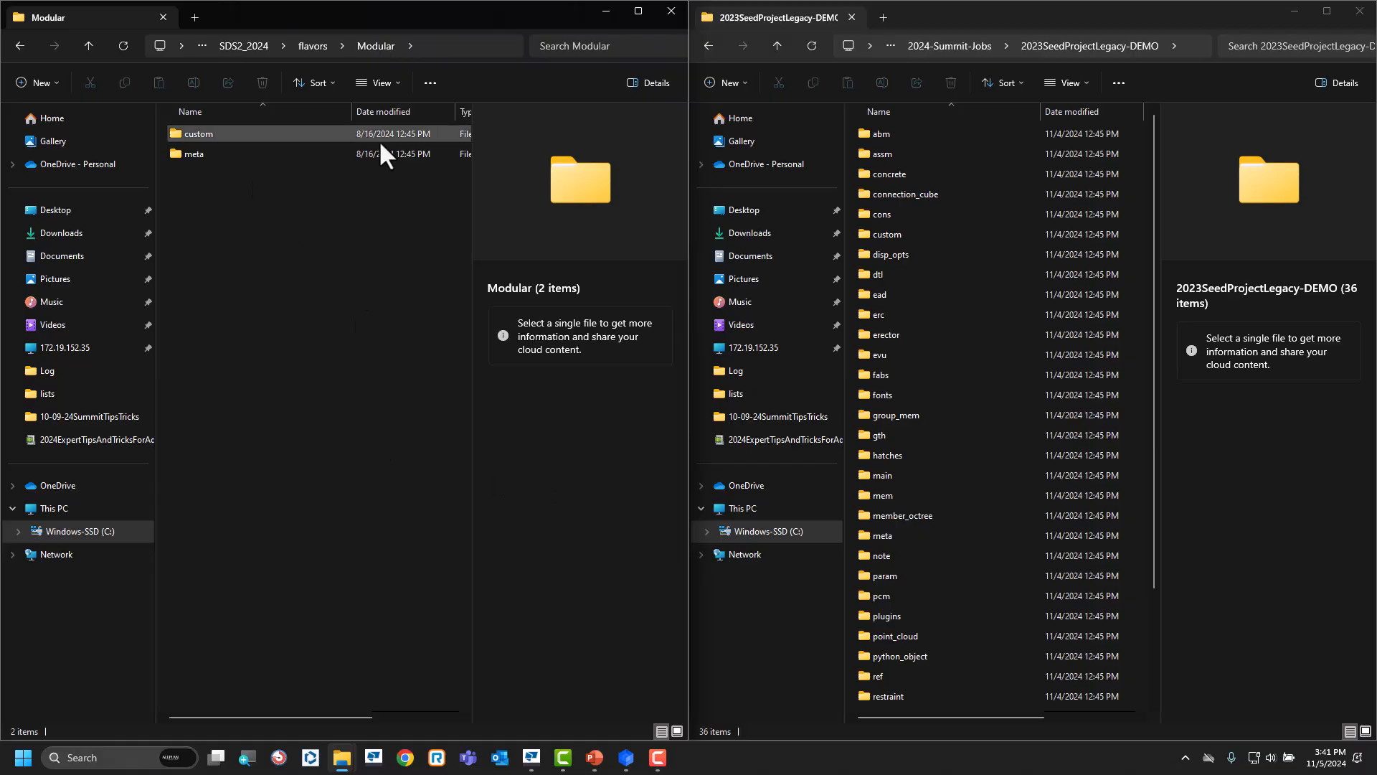
{"action": "left_click", "coordinate": [267, 129]}
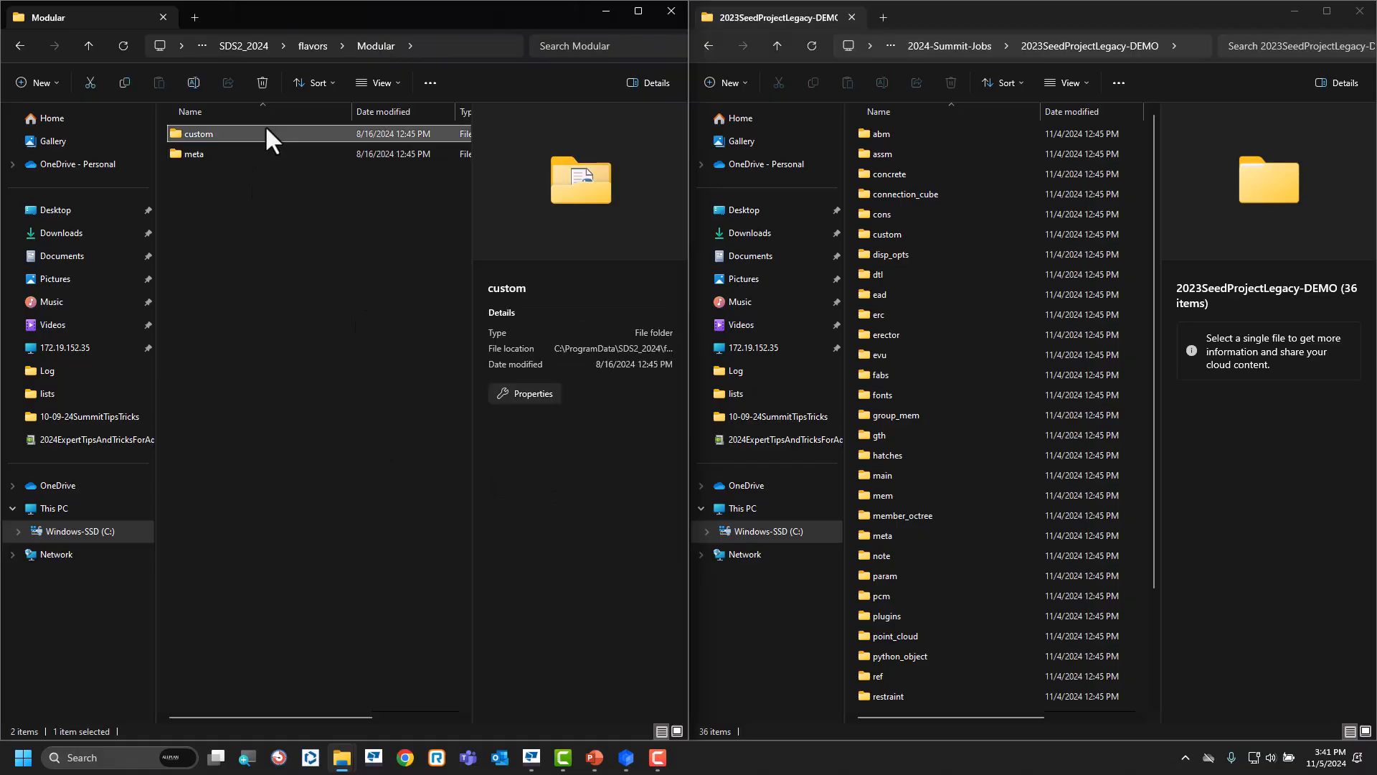
{"action": "right_click", "coordinate": [265, 129]}
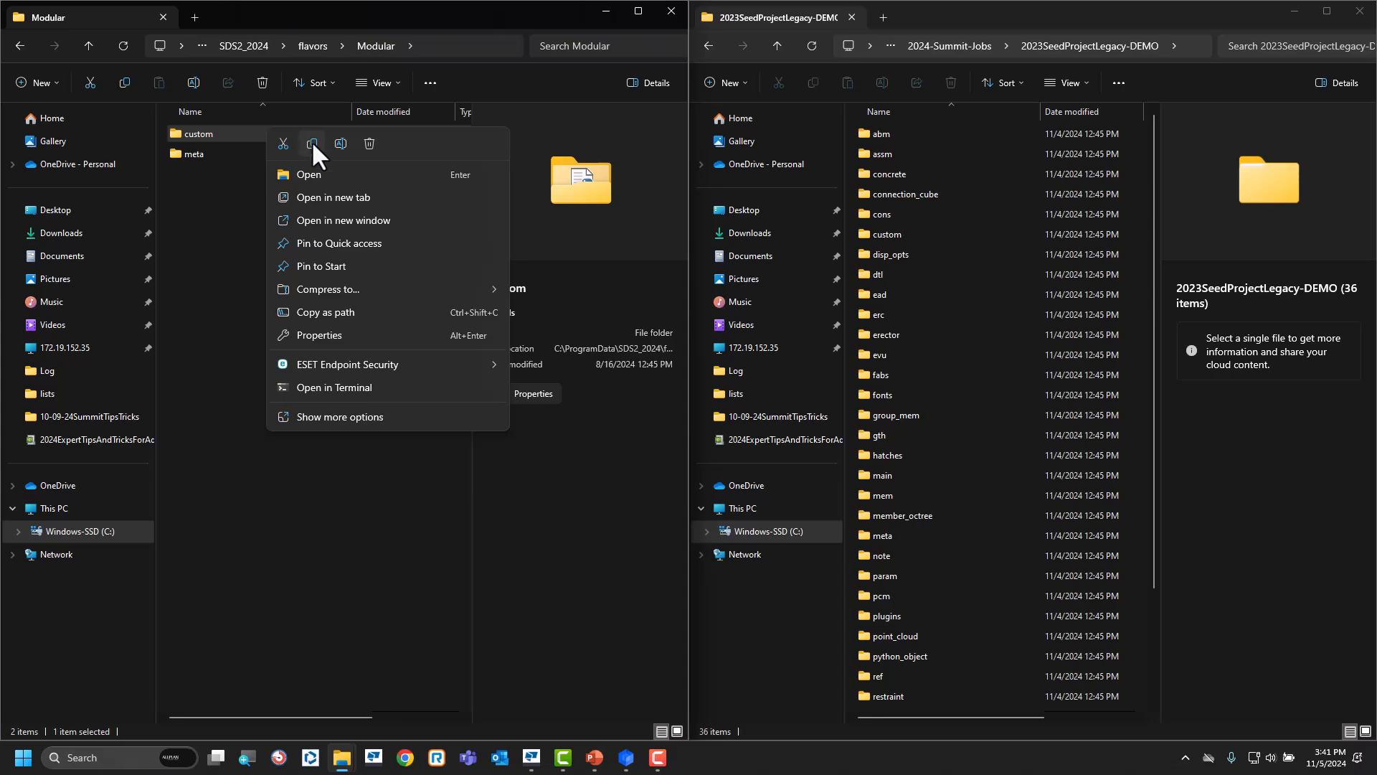
{"action": "left_click", "coordinate": [312, 143]}
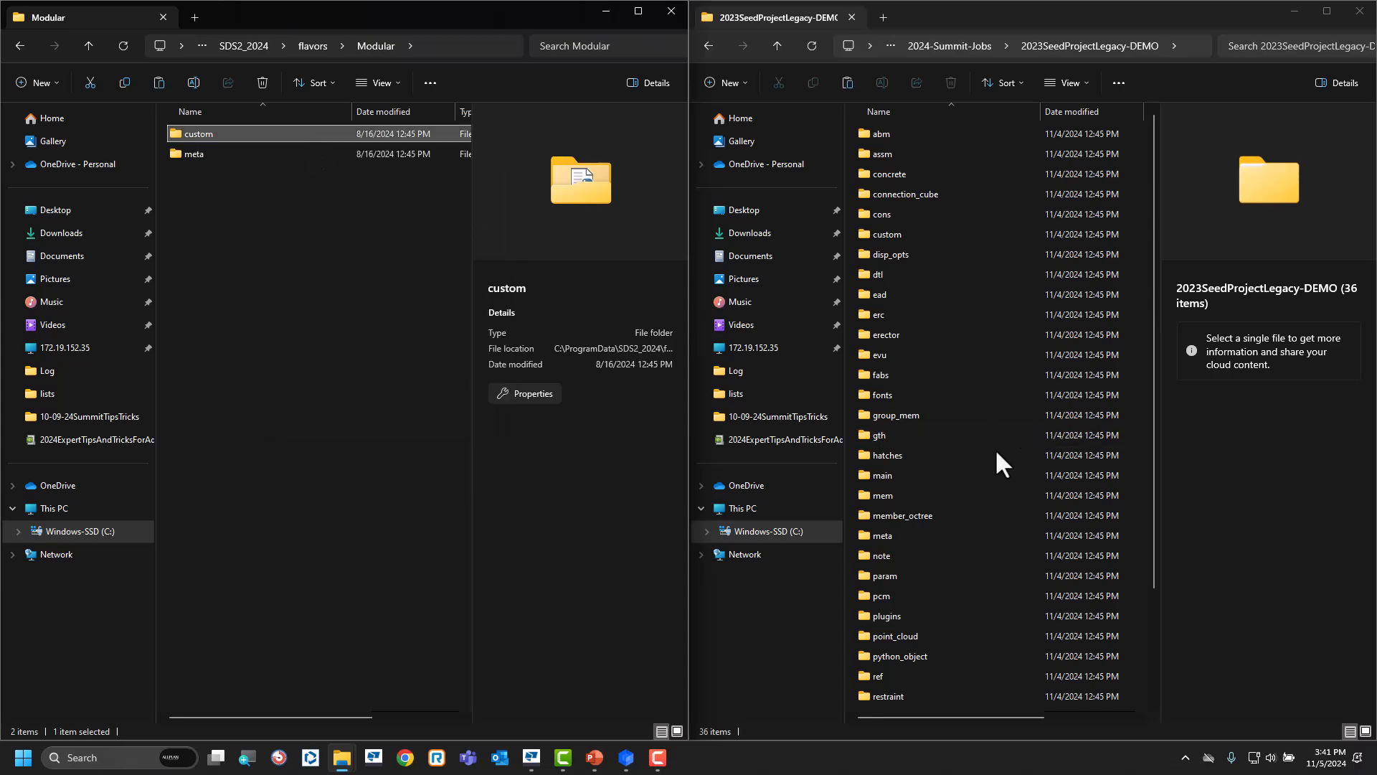
{"action": "right_click", "coordinate": [1147, 623]}
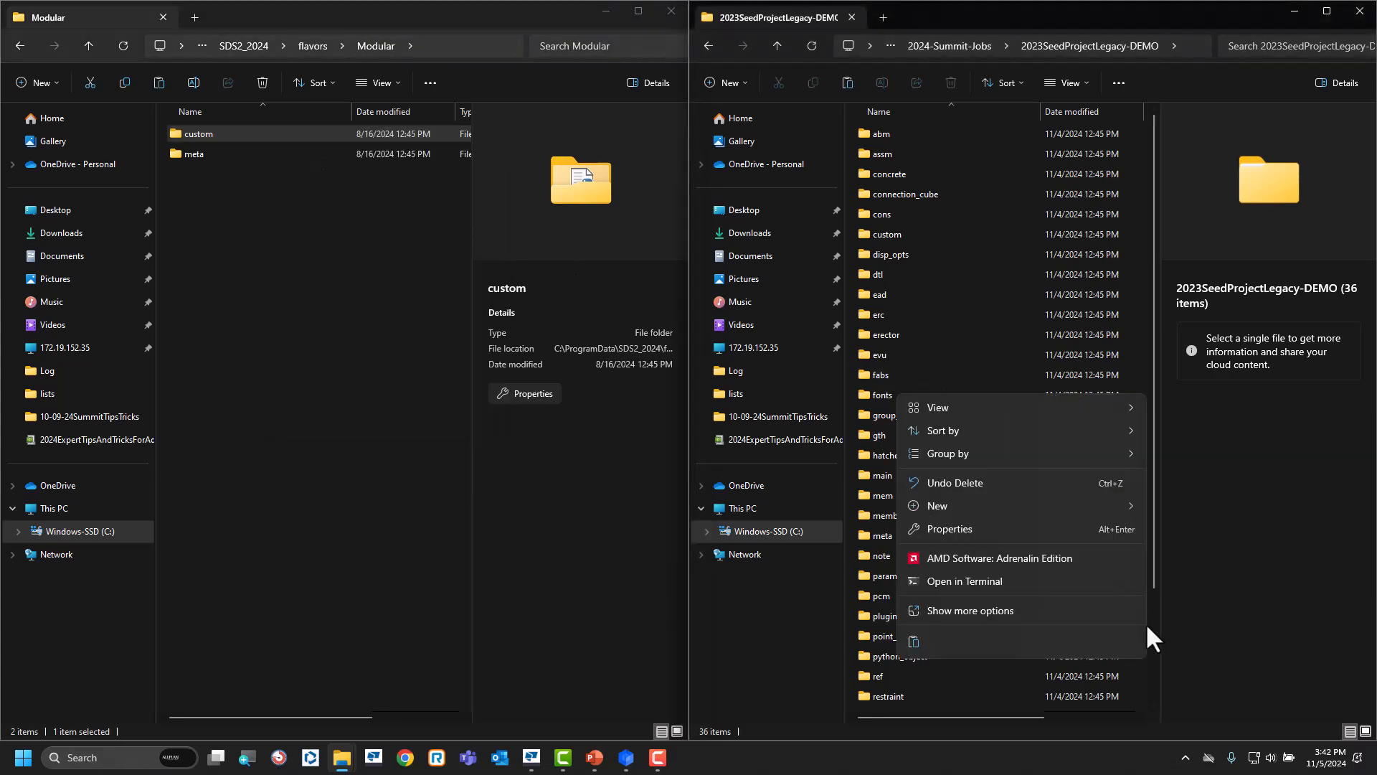
{"action": "left_click", "coordinate": [915, 642]}
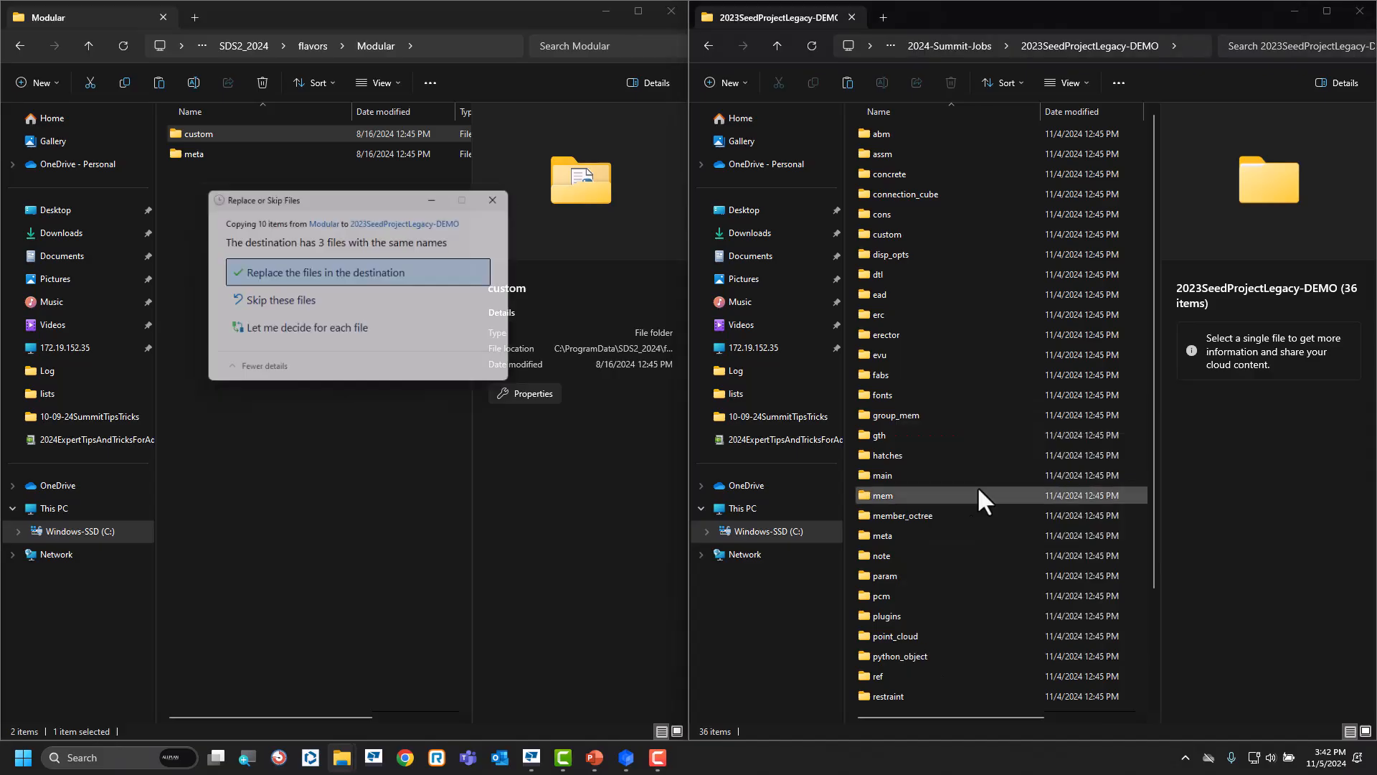
{"action": "left_click", "coordinate": [290, 270]}
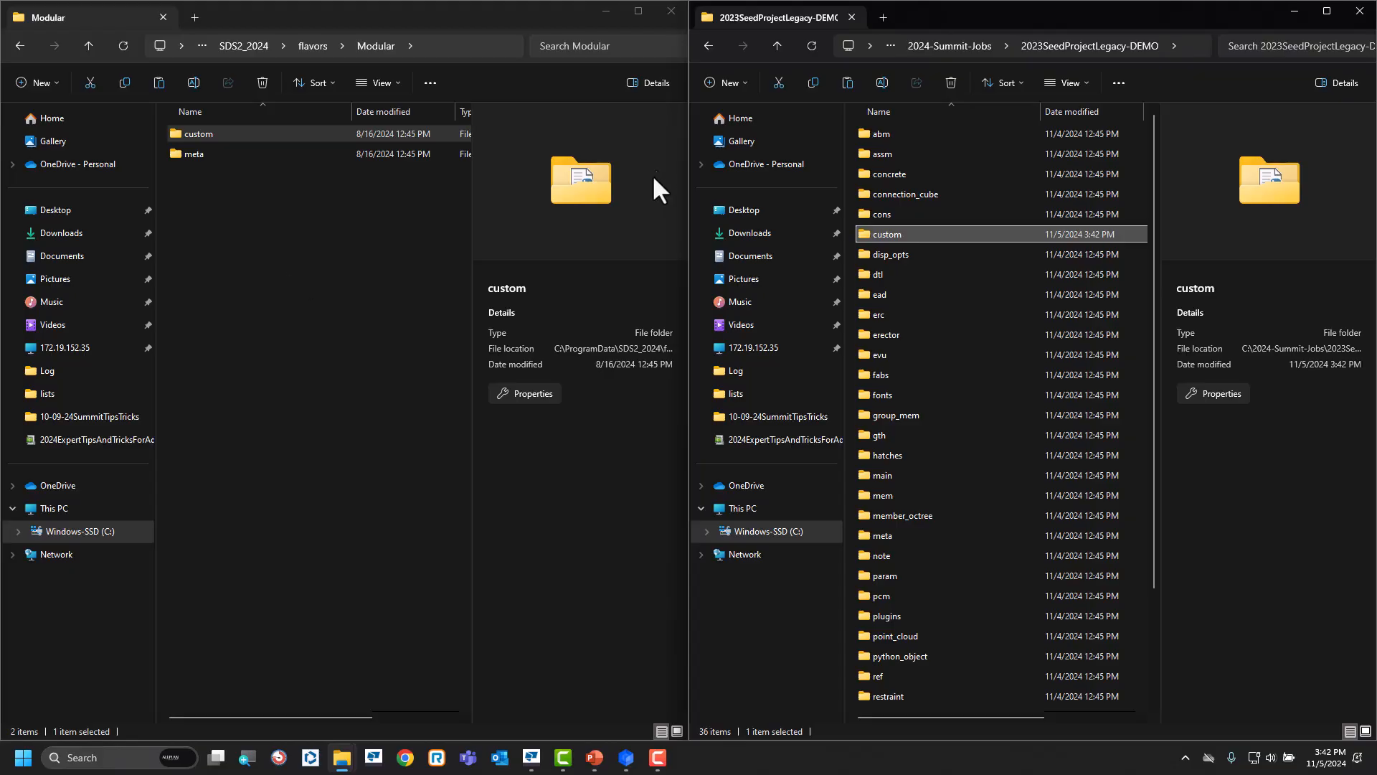
{"action": "left_click", "coordinate": [605, 10]}
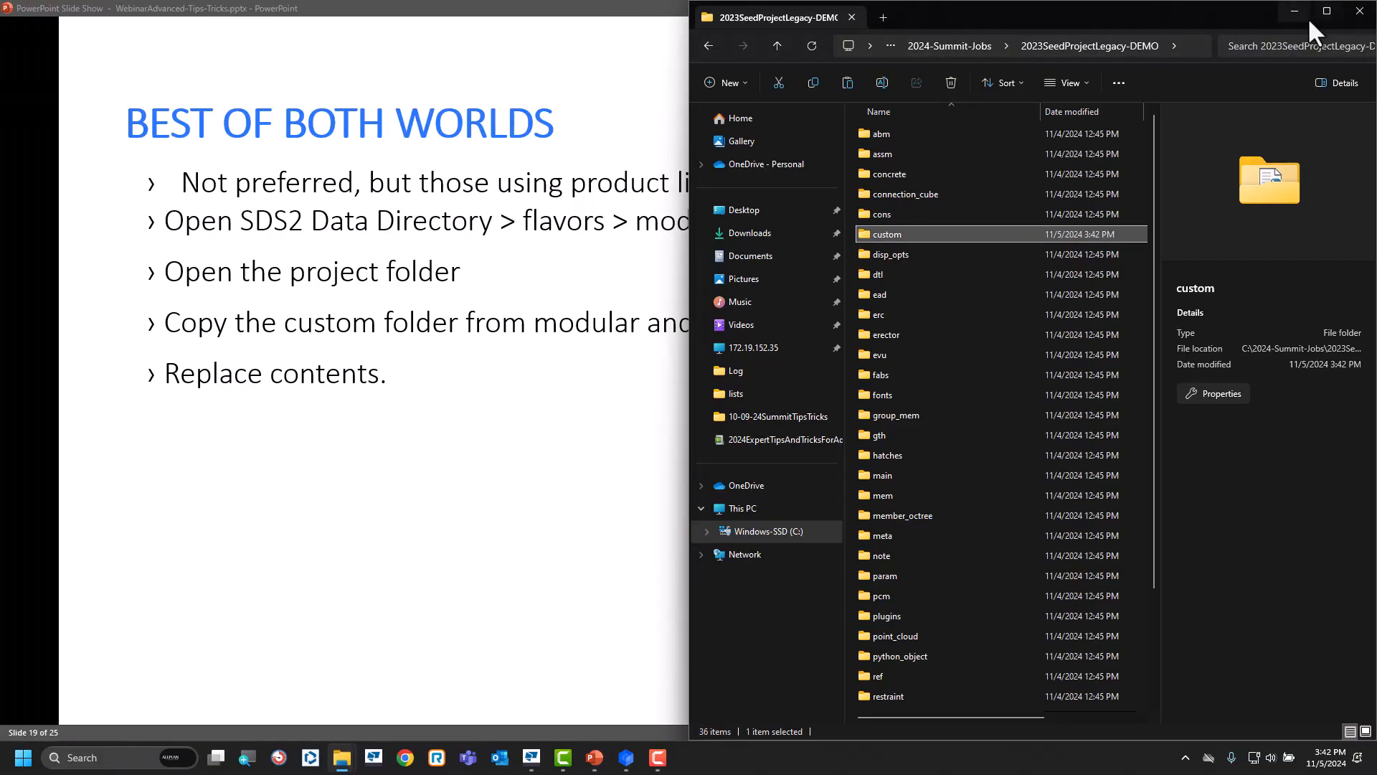
Minimize the project folder window, switch to SDS2 and examine the custom properties available for activation in 2023SeedProjectLegacy-DEMO.
{"action": "left_click", "coordinate": [1294, 10]}
{"action": "mouse_move", "coordinate": [627, 757]}
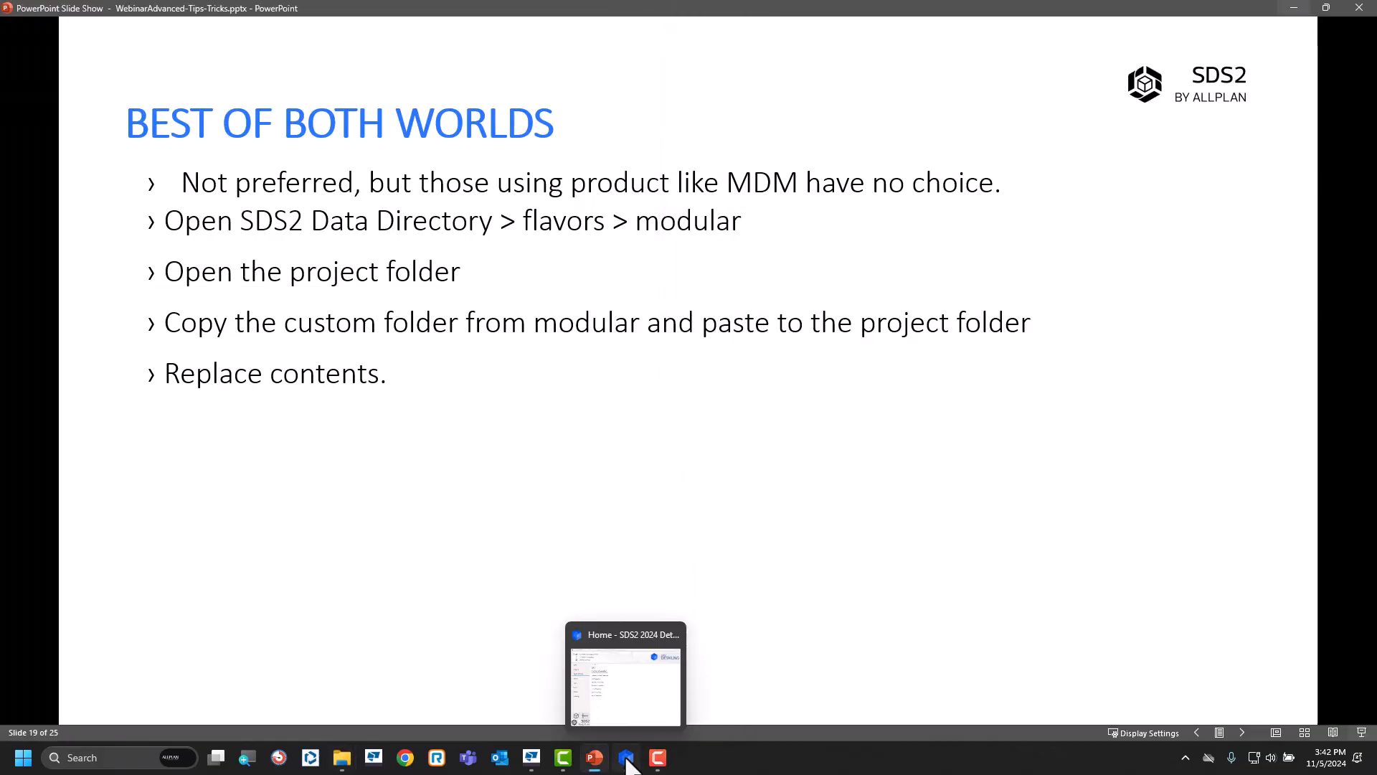
{"action": "left_click", "coordinate": [621, 670]}
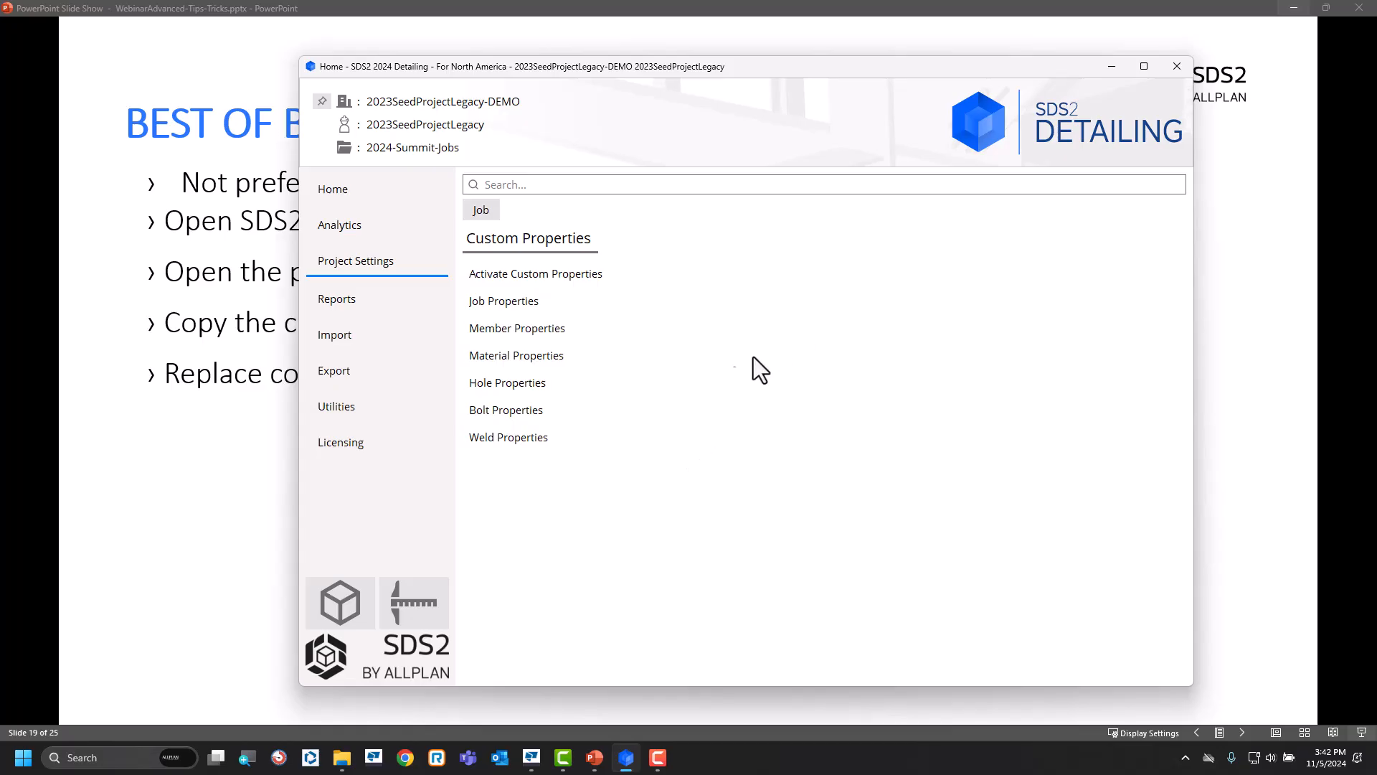
{"action": "left_click", "coordinate": [552, 276]}
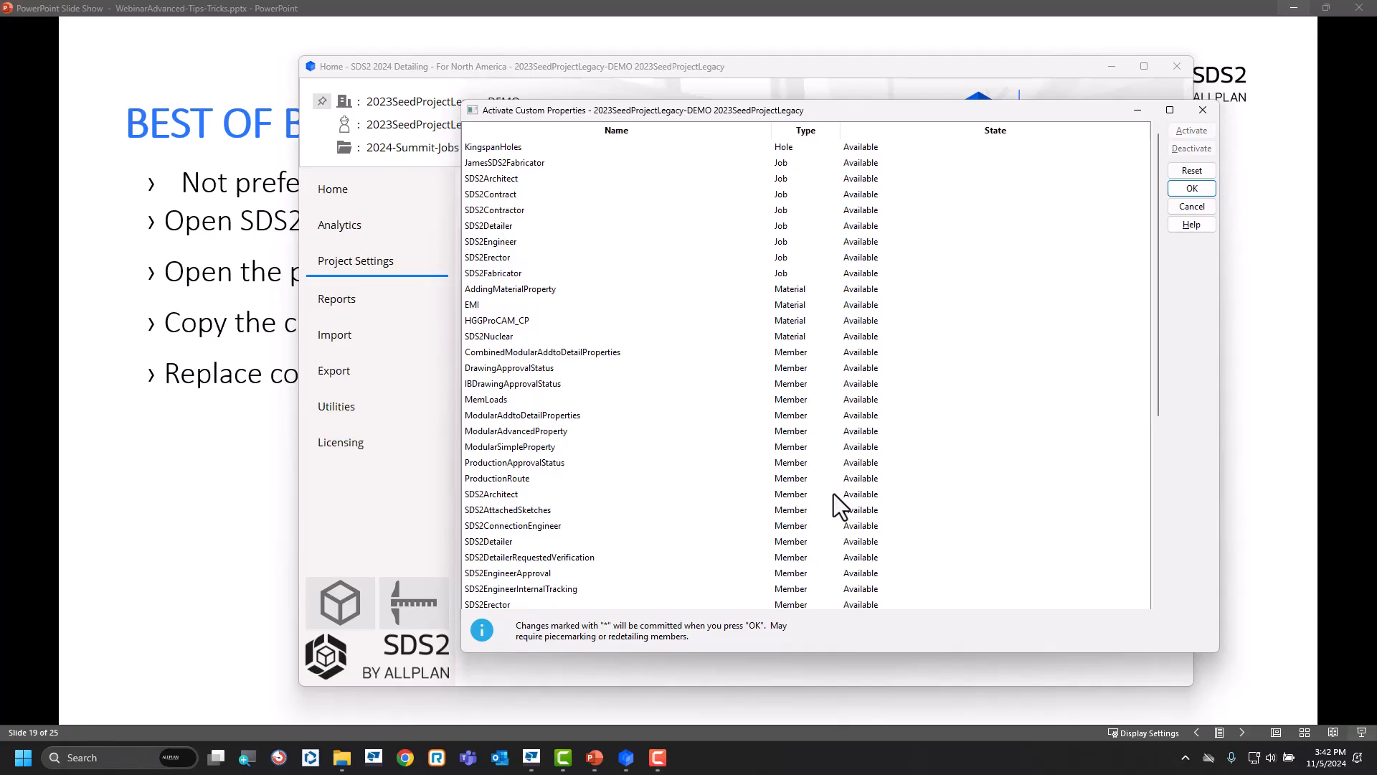
{"action": "left_click", "coordinate": [502, 320]}
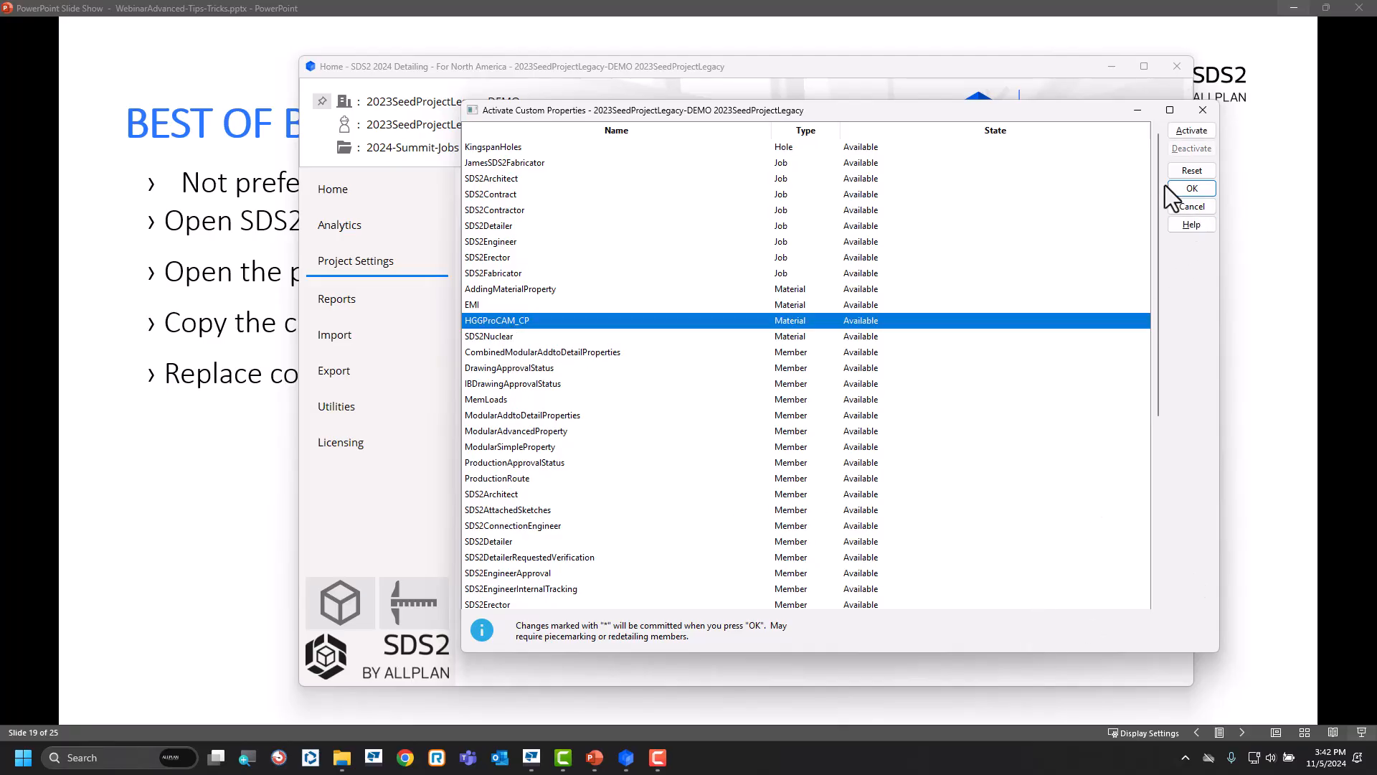
{"action": "left_click", "coordinate": [1202, 192]}
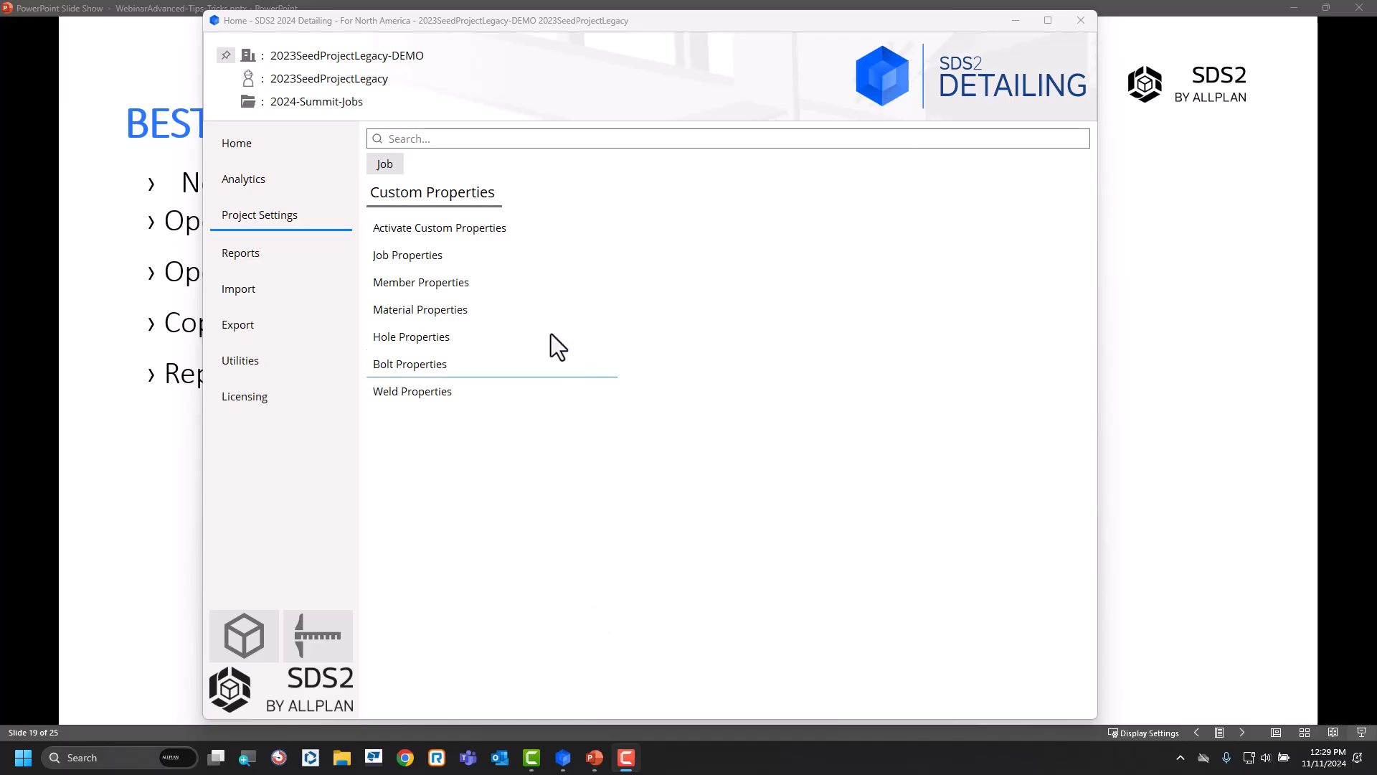
Switch to the 2024-BOMIssue-DEMO job and review the settings of its MatProp material property.
{"action": "left_click", "coordinate": [408, 60]}
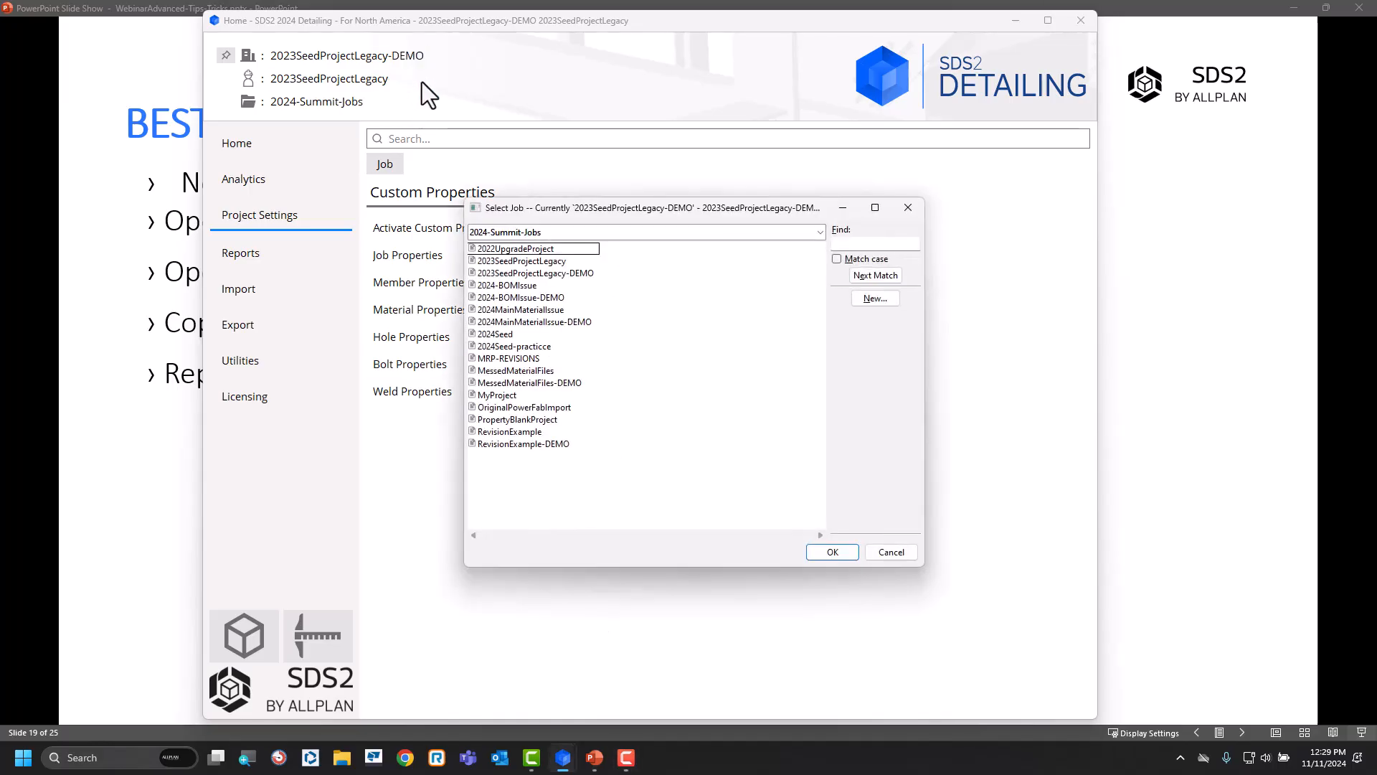
{"action": "double_click", "coordinate": [563, 300]}
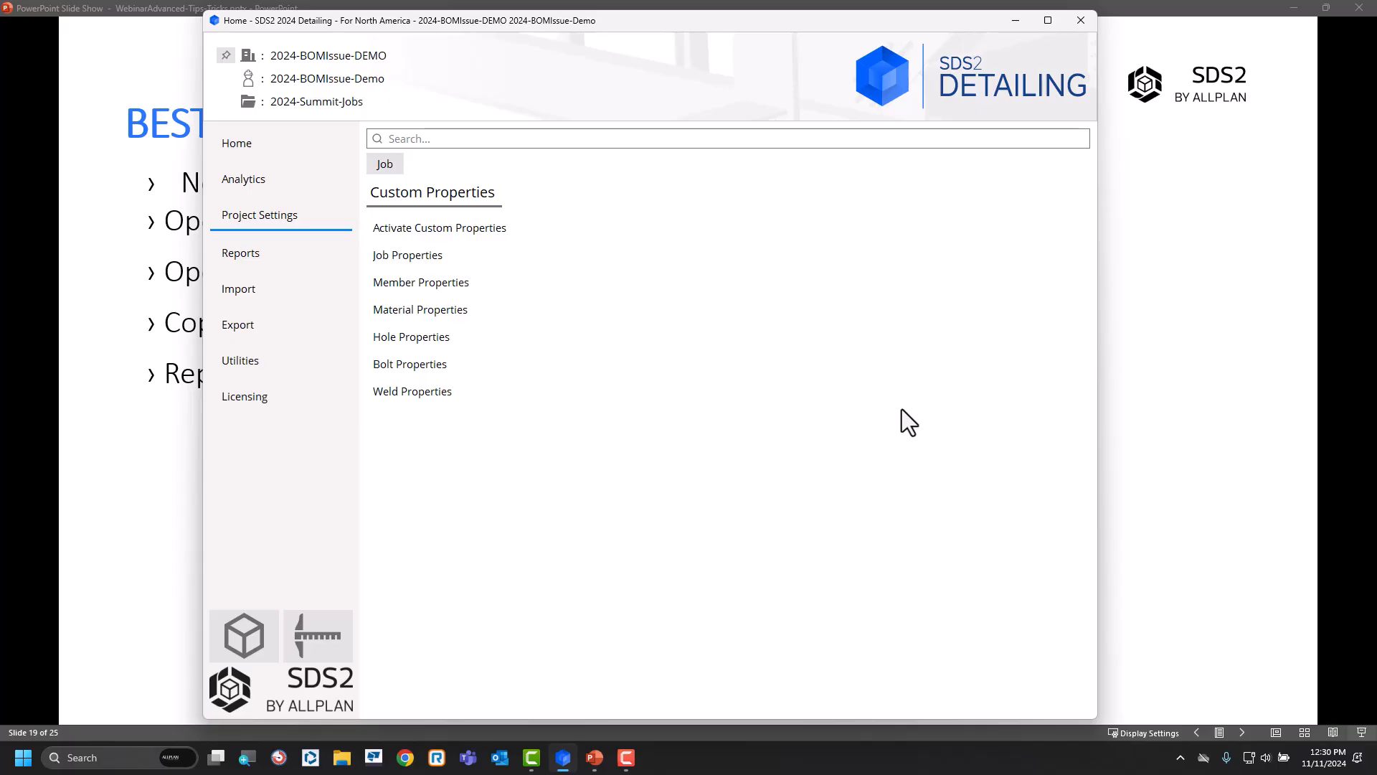
{"action": "left_click", "coordinate": [500, 307]}
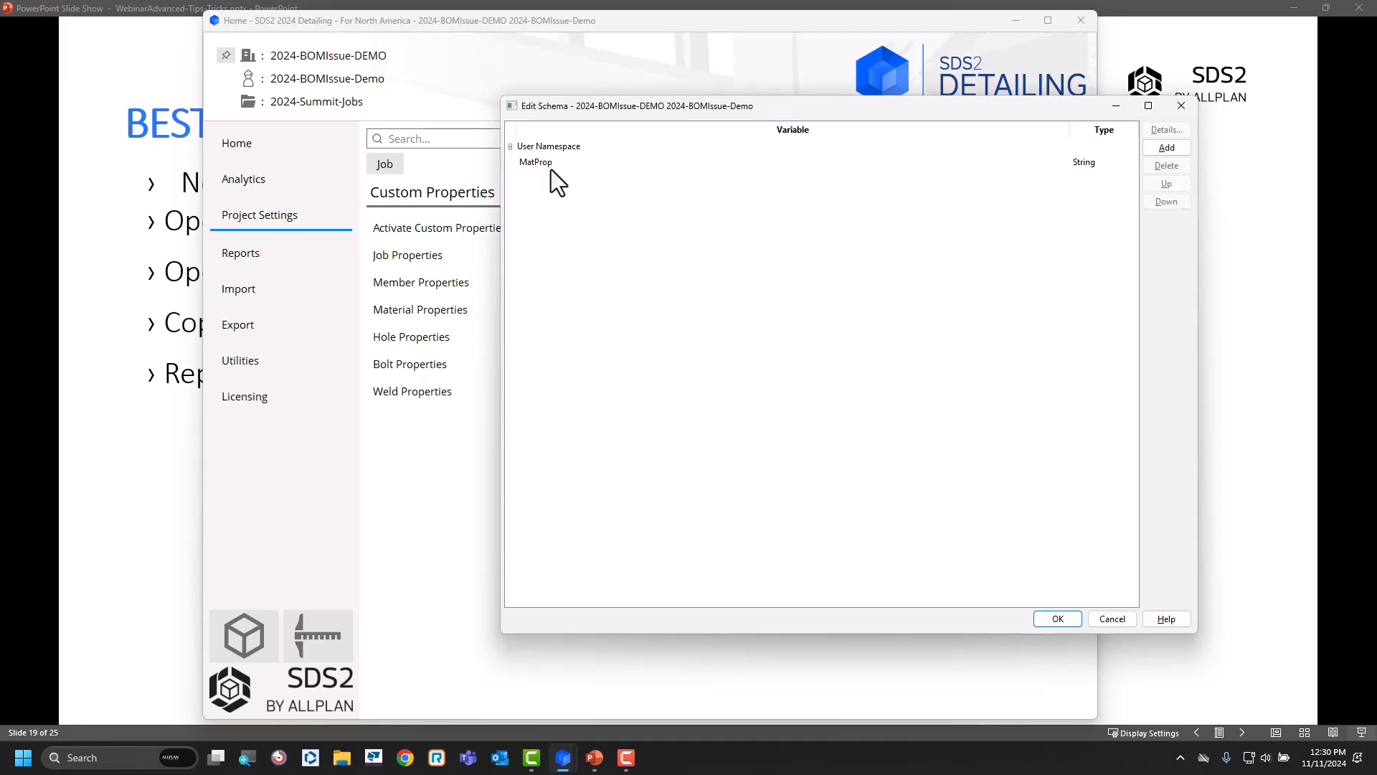
{"action": "left_click", "coordinate": [551, 168]}
{"action": "left_click", "coordinate": [1166, 130]}
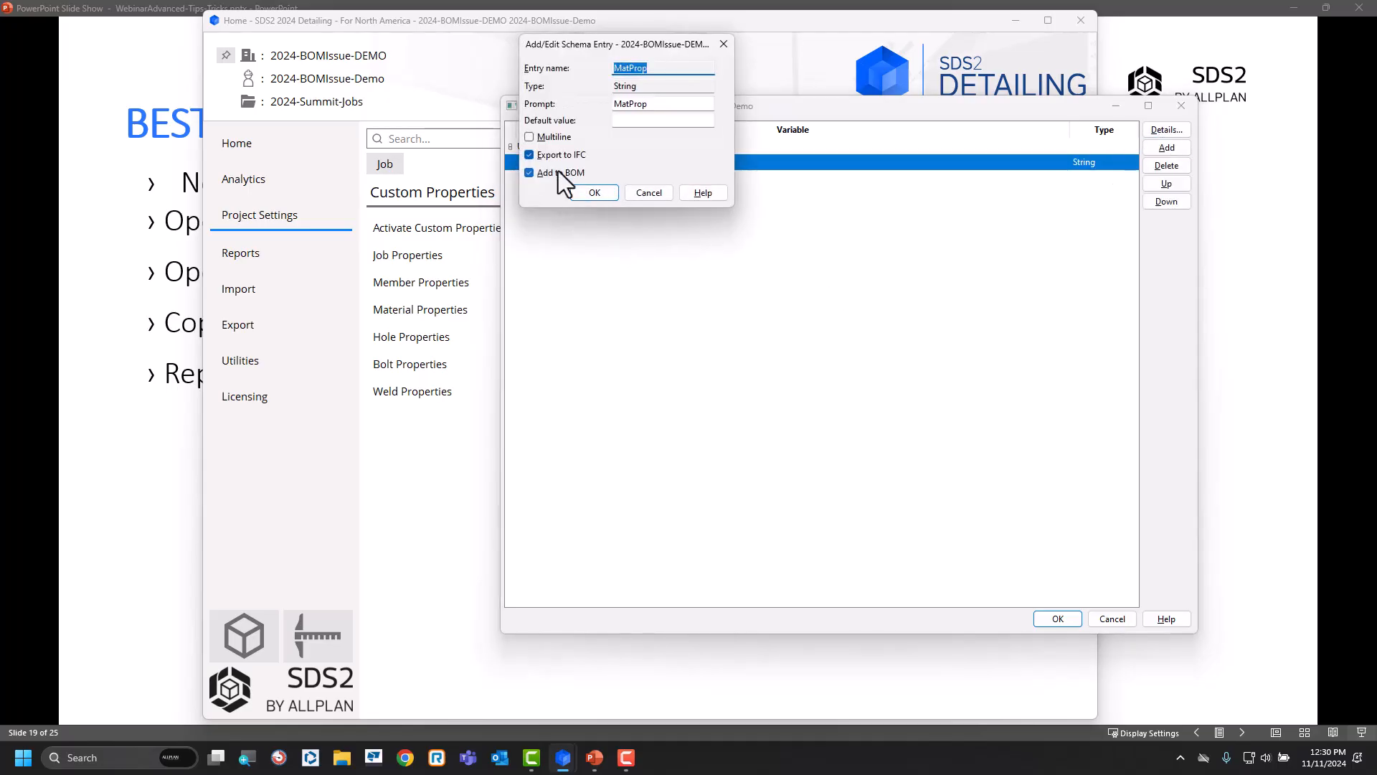
{"action": "left_click", "coordinate": [600, 192]}
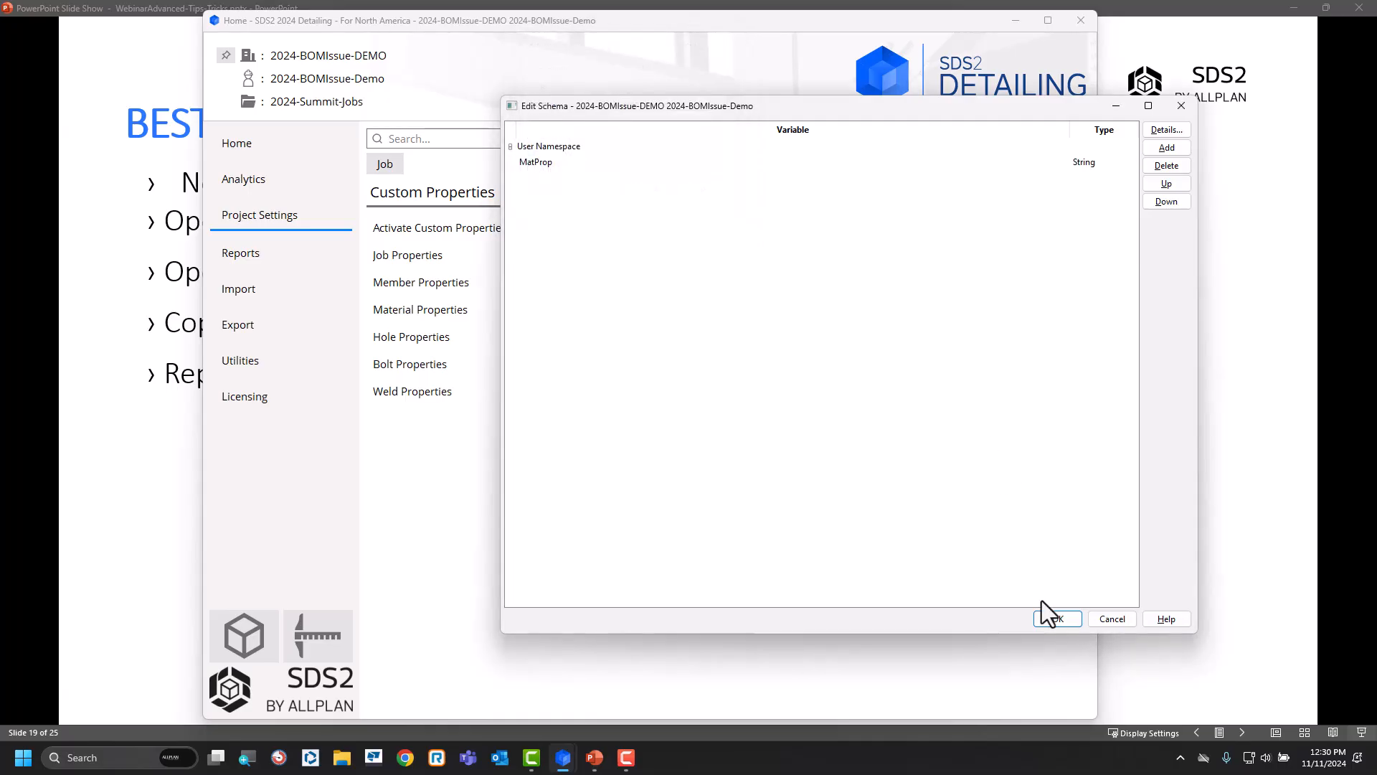
{"action": "left_click", "coordinate": [1059, 620]}
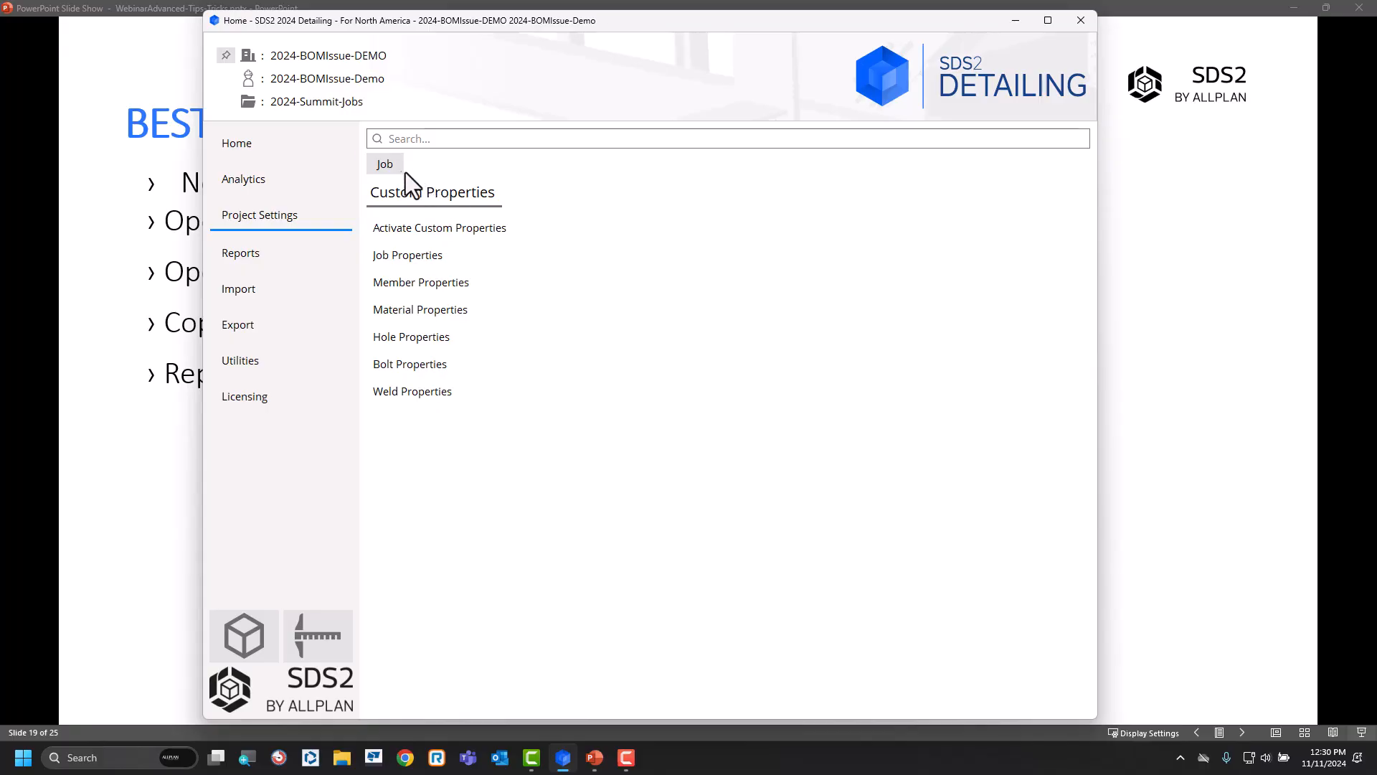
Examine the header lines of the CombinedMod and MatProp rows in the fabricator's Bill of Material Layout.
{"action": "left_click", "coordinate": [386, 164]}
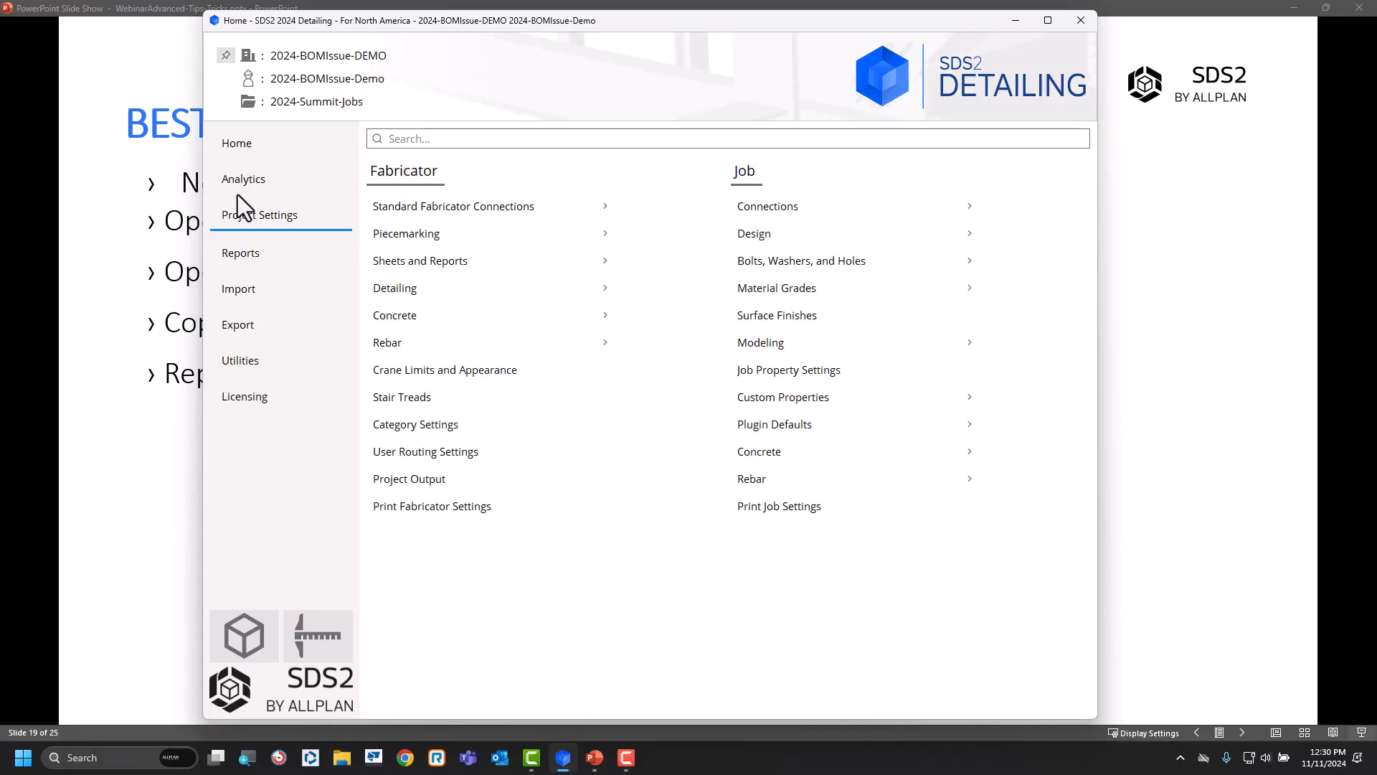
{"action": "left_click", "coordinate": [438, 260]}
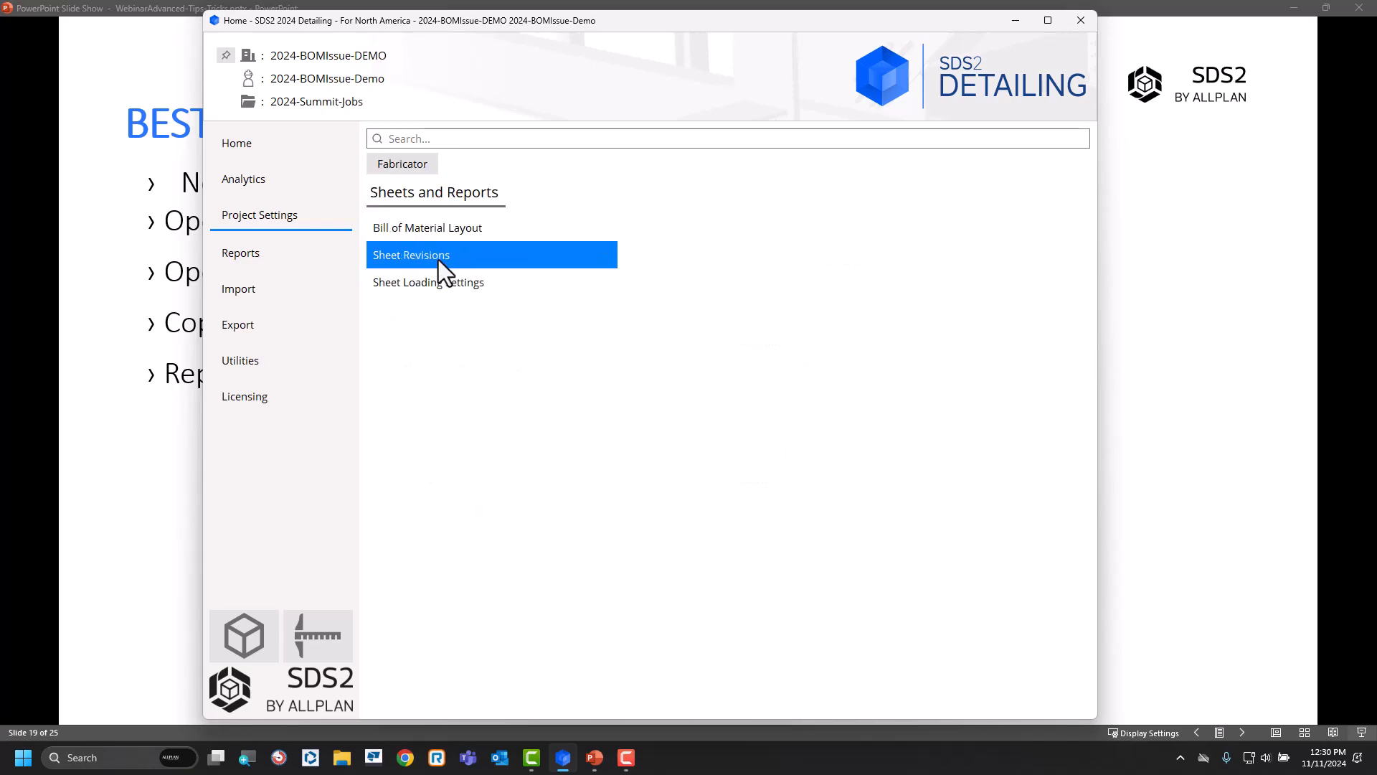
{"action": "left_click", "coordinate": [456, 231]}
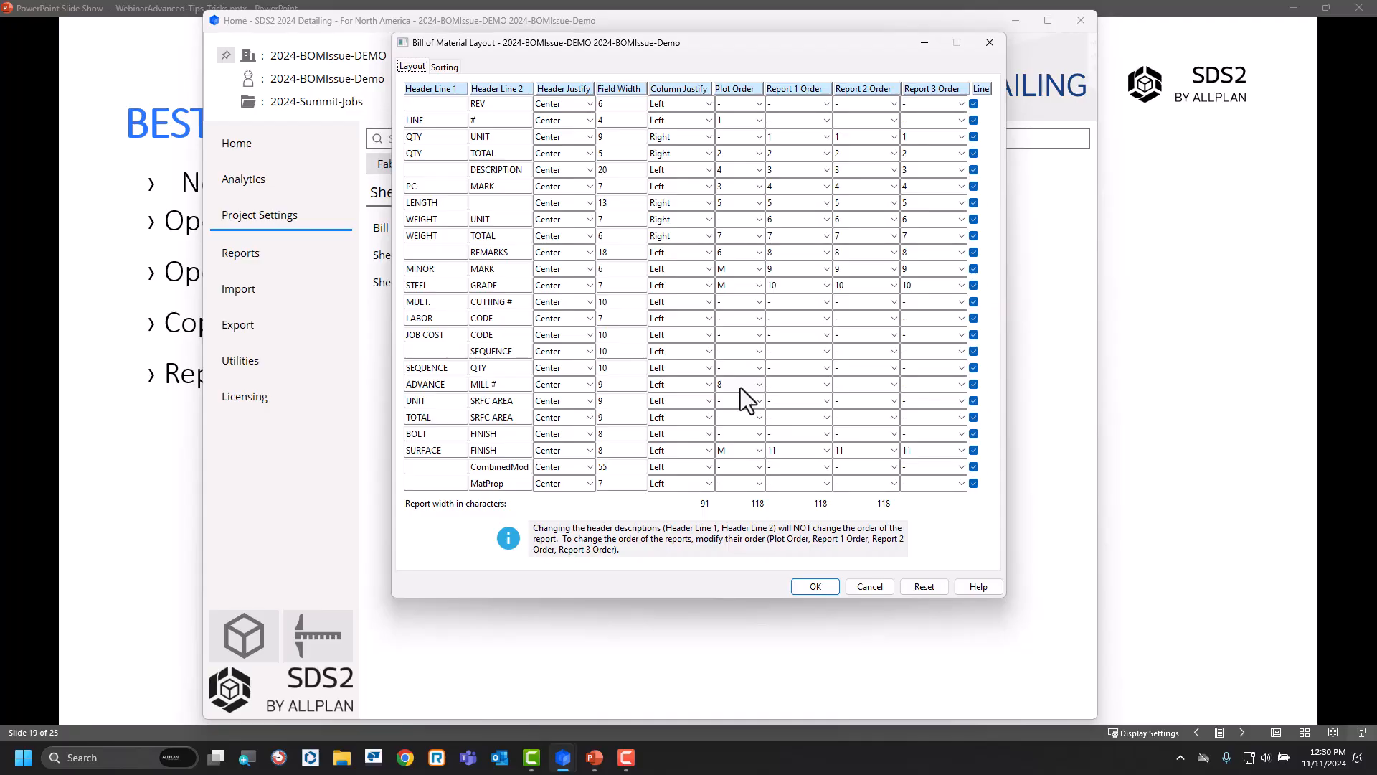
{"action": "double_click", "coordinate": [505, 470]}
{"action": "double_click", "coordinate": [506, 482]}
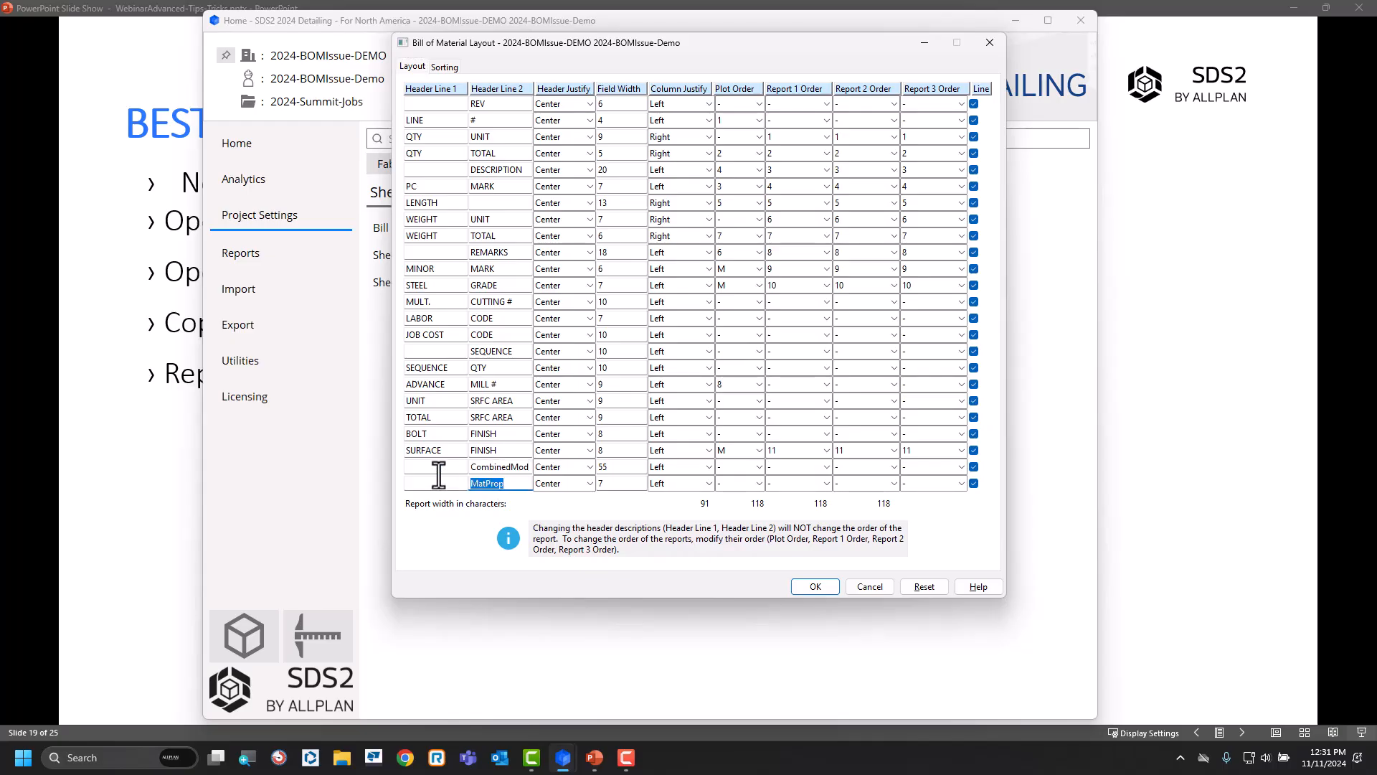
{"action": "double_click", "coordinate": [423, 467]}
{"action": "left_click", "coordinate": [427, 485]}
{"action": "left_click", "coordinate": [509, 466]}
{"action": "left_click", "coordinate": [505, 485]}
Set the MatProp row's plot order to 8 and try to save the Bill of Material Layout.
{"action": "left_click", "coordinate": [759, 485]}
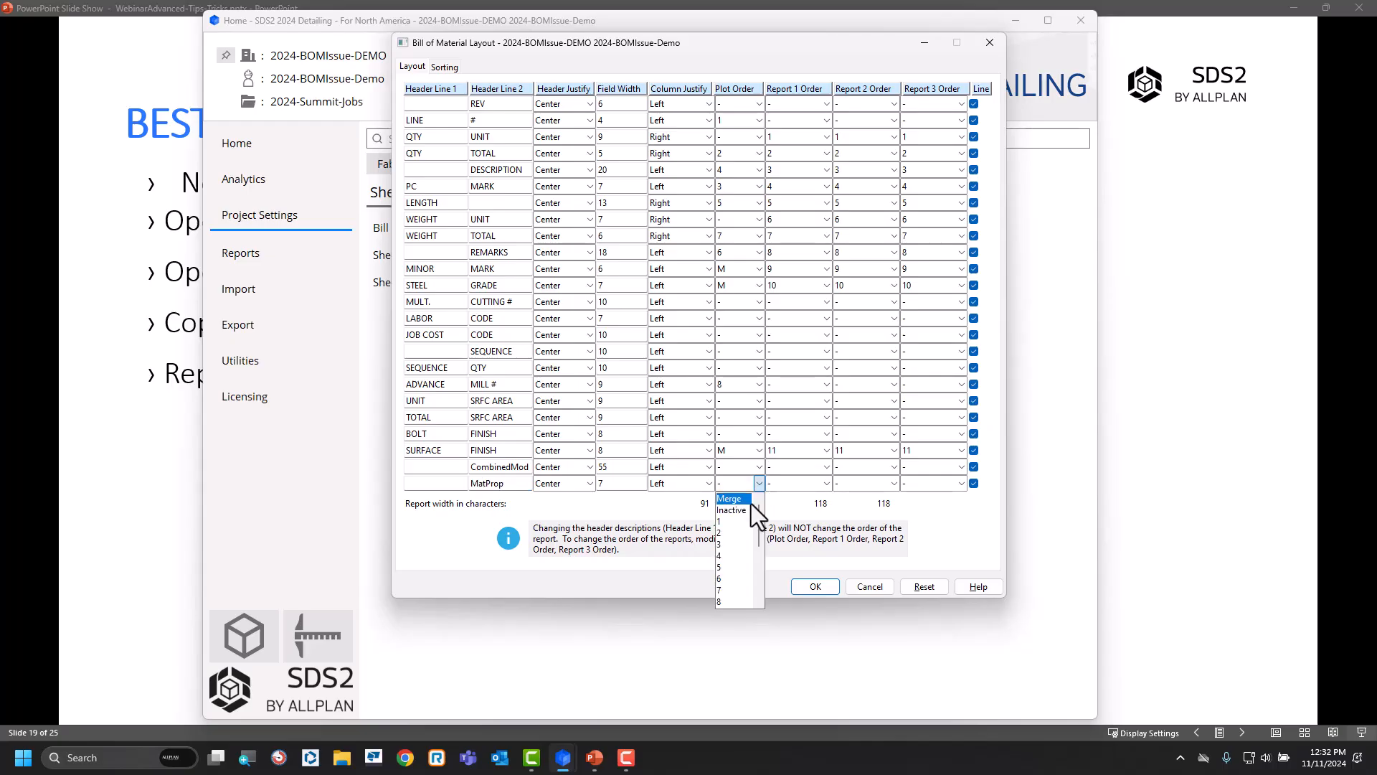
{"action": "left_click", "coordinate": [723, 601]}
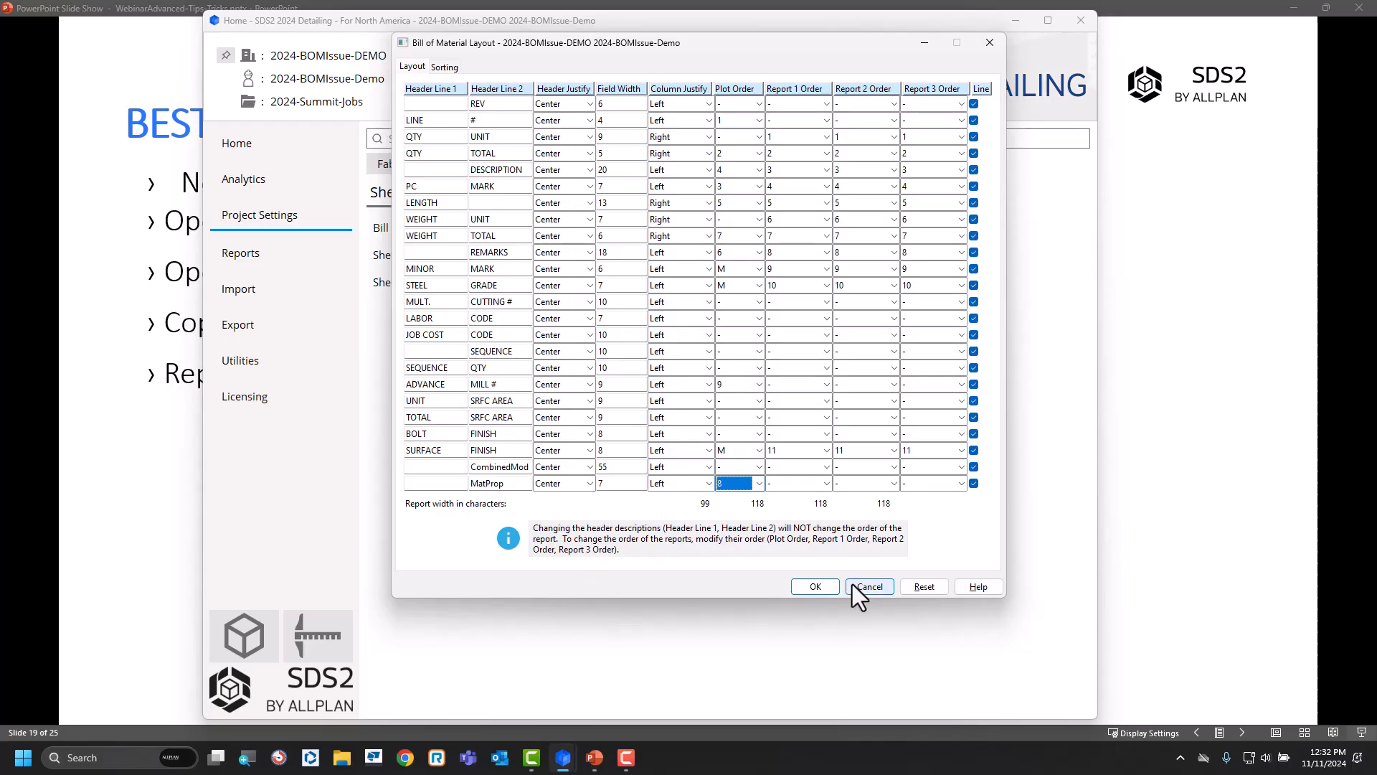
{"action": "left_click", "coordinate": [815, 587]}
{"action": "left_click", "coordinate": [693, 410]}
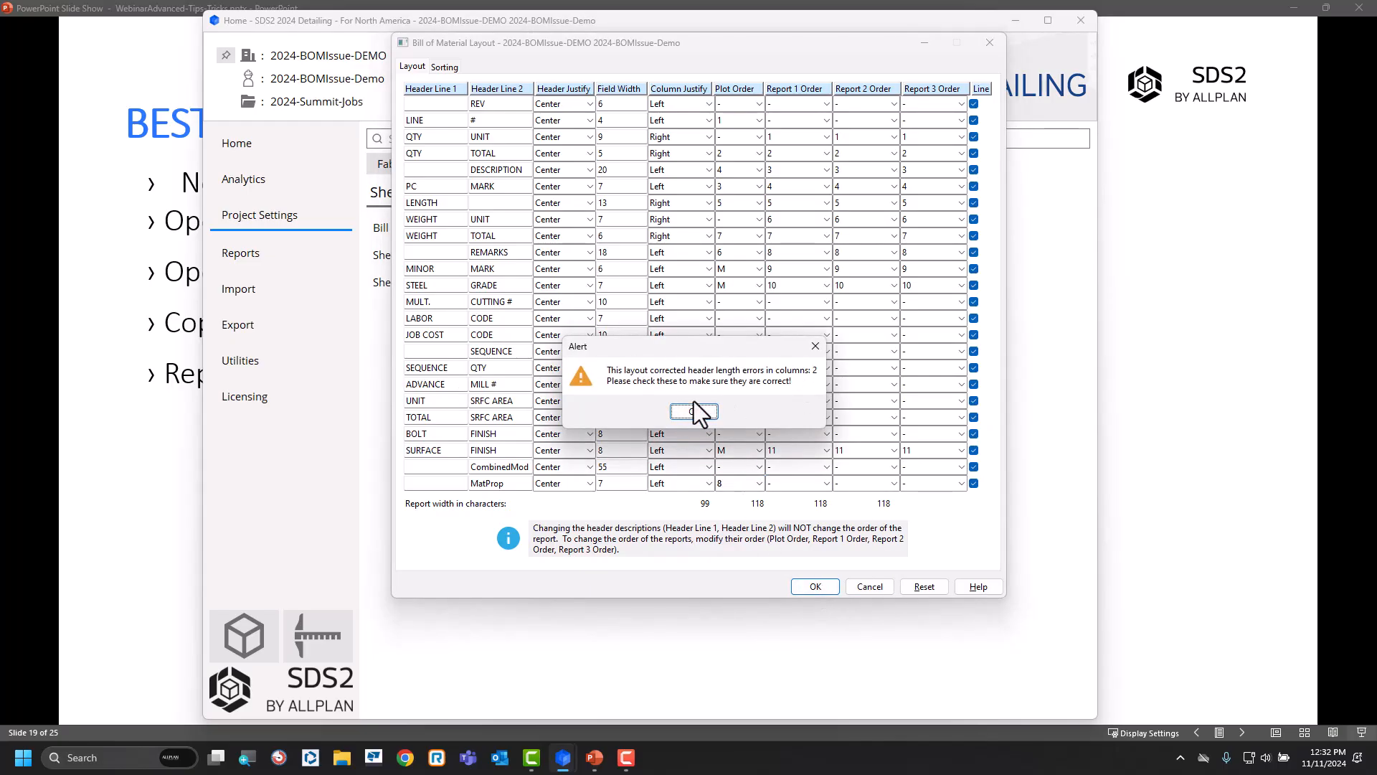
Change the CombinedMod row's second header line to SP and save the layout.
{"action": "left_click", "coordinate": [487, 467]}
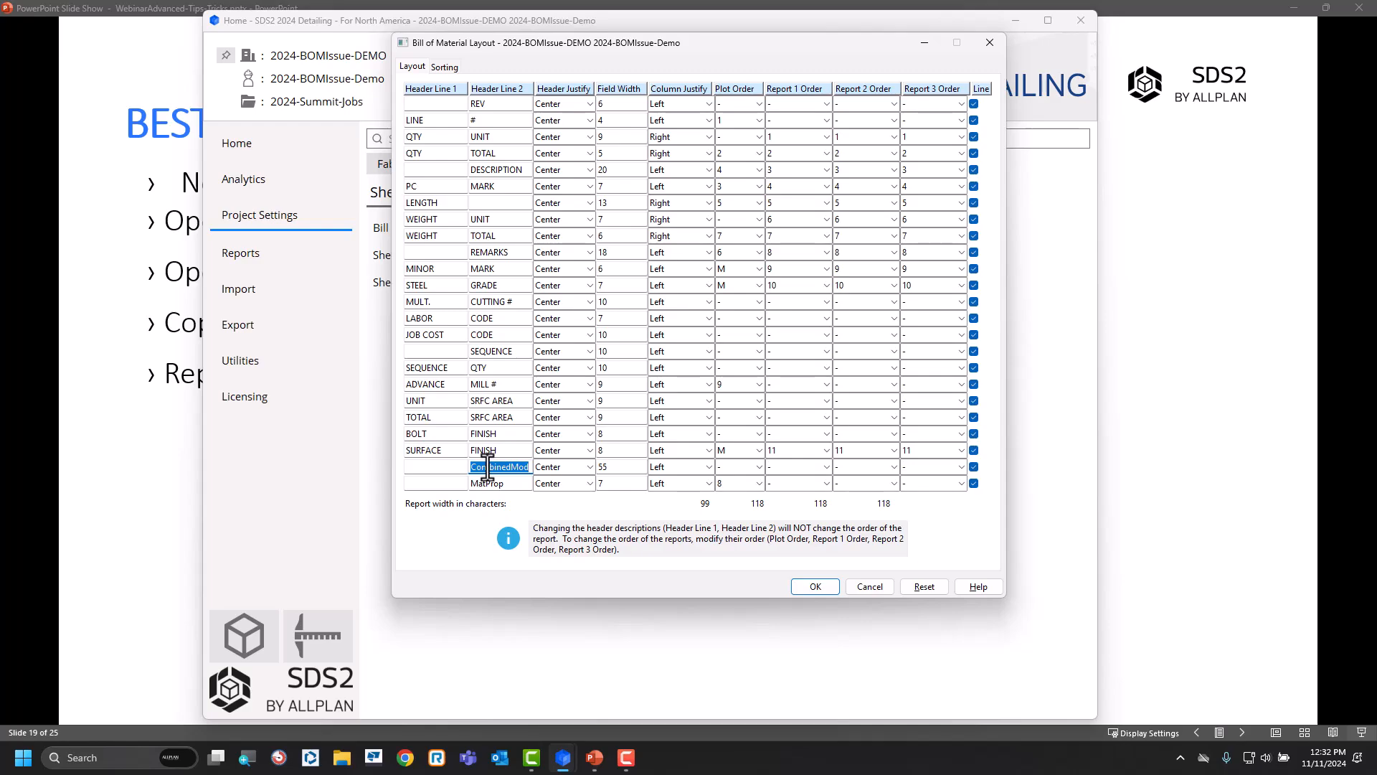
{"action": "type", "text": "s"}
{"action": "key", "text": "BackSpace"}
{"action": "type", "text": "SP"}
{"action": "left_click", "coordinate": [816, 586]}
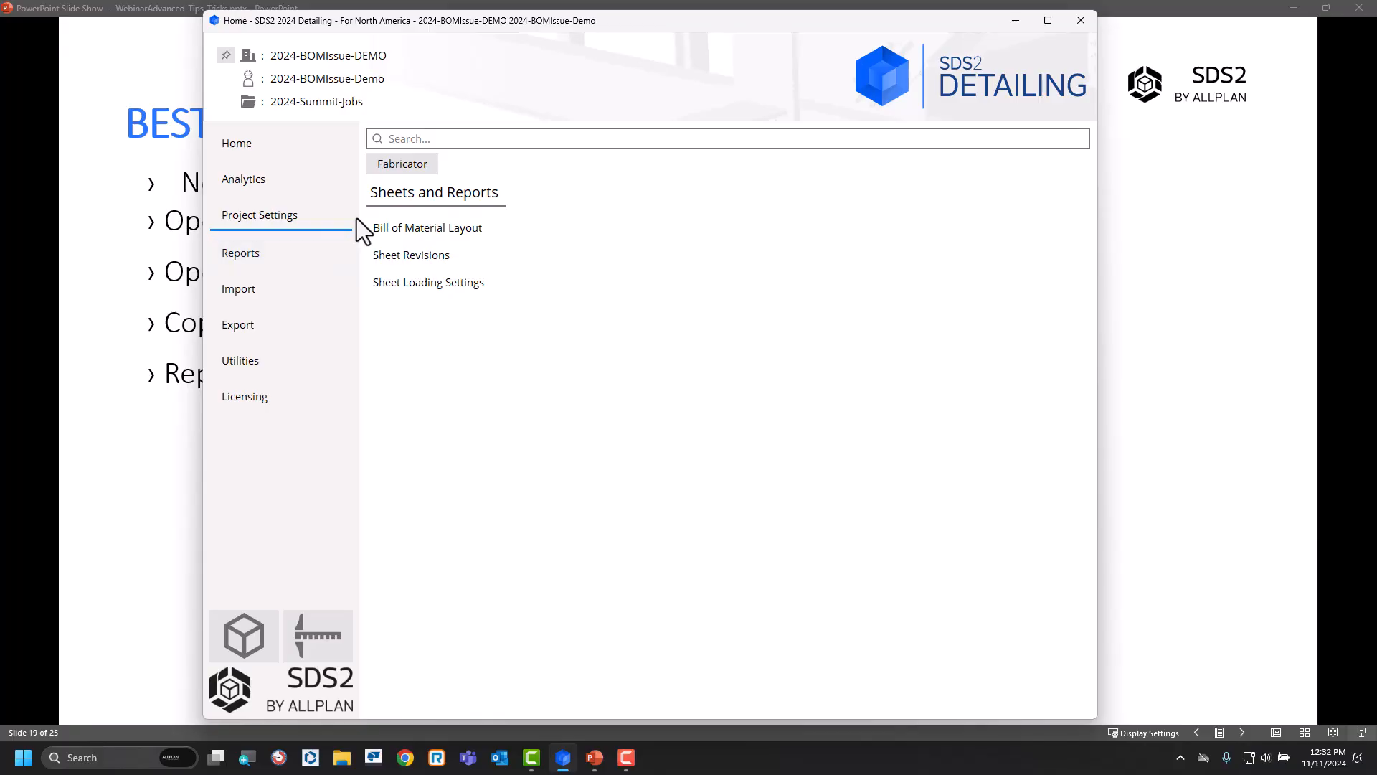
Review the MatProp entry in the job's custom material properties, then delete it and save the schema.
{"action": "left_click", "coordinate": [406, 166]}
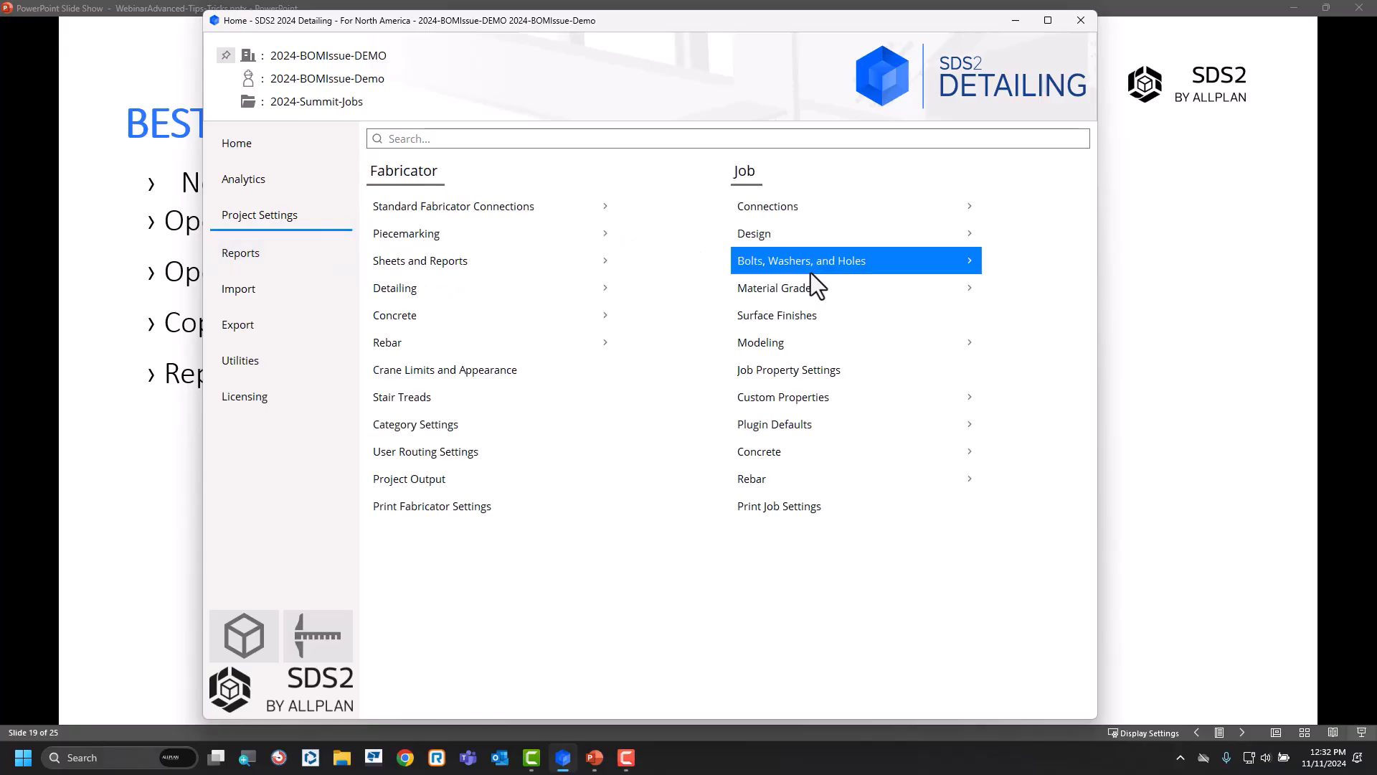
{"action": "left_click", "coordinate": [872, 402]}
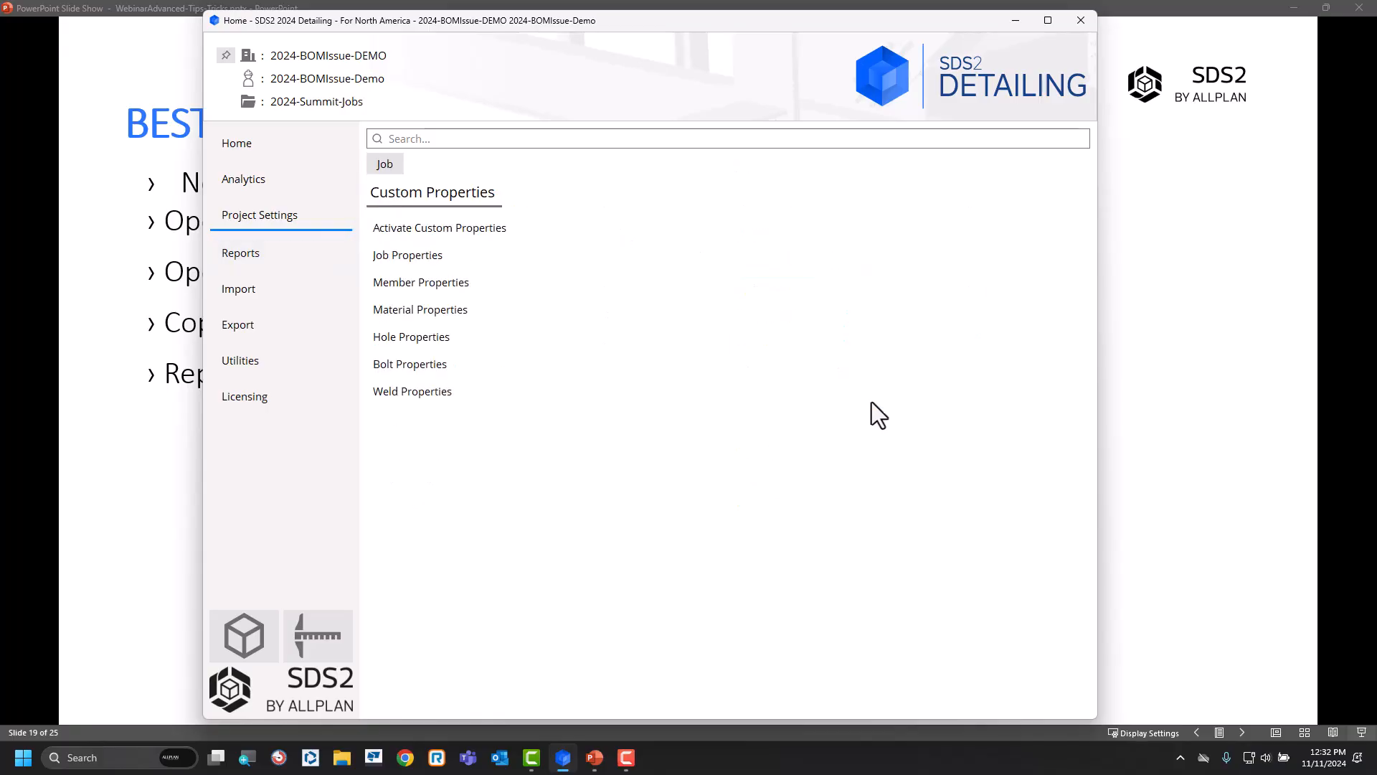
{"action": "left_click", "coordinate": [441, 309]}
{"action": "left_click", "coordinate": [510, 147]}
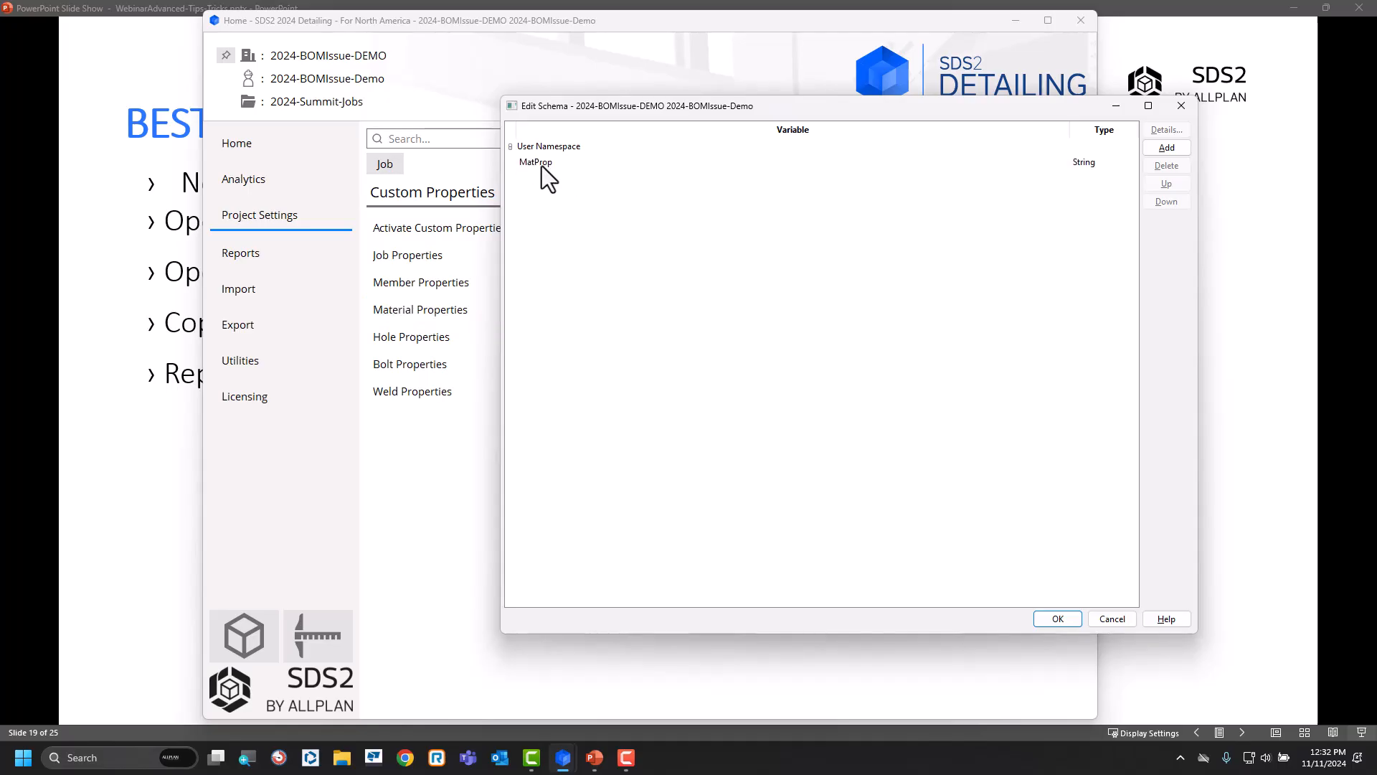
{"action": "left_click", "coordinate": [541, 163]}
{"action": "left_click", "coordinate": [1165, 130]}
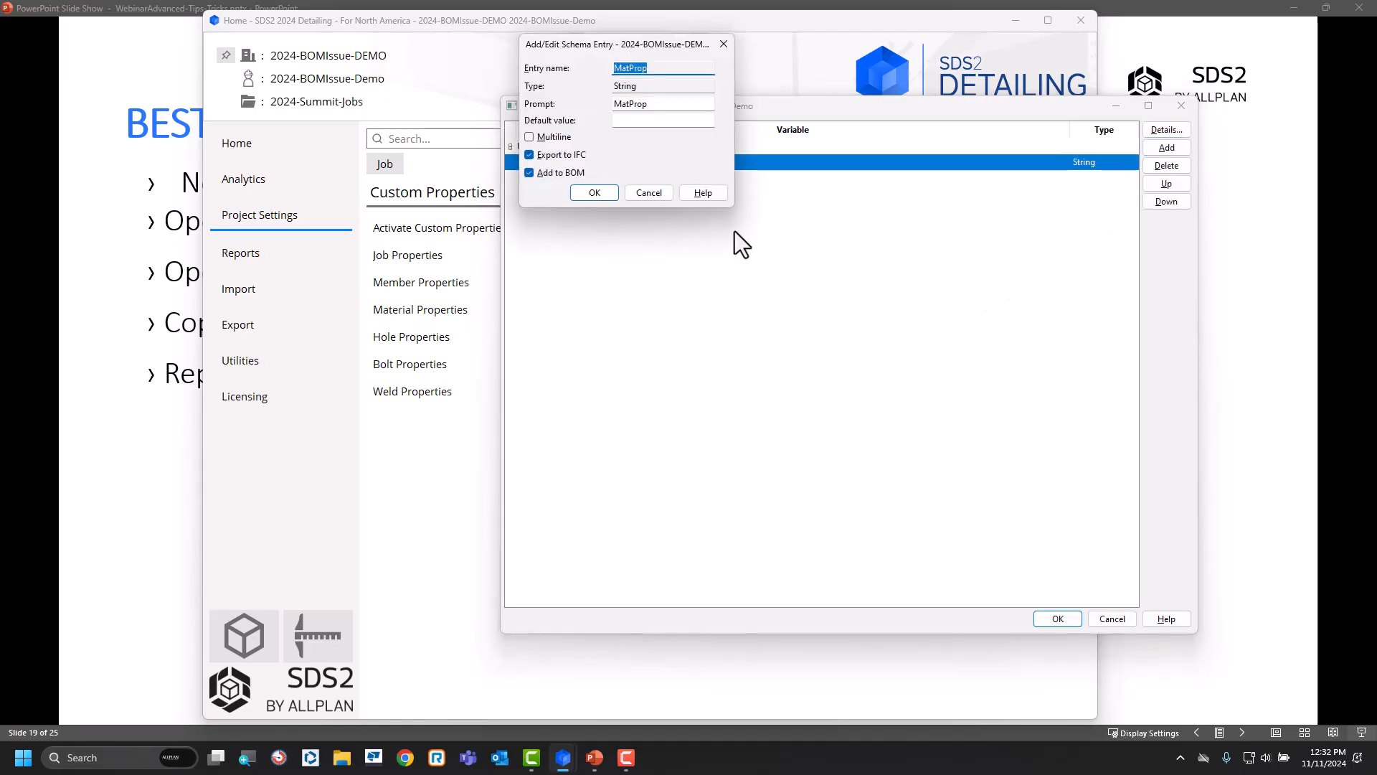
{"action": "left_click", "coordinate": [660, 194]}
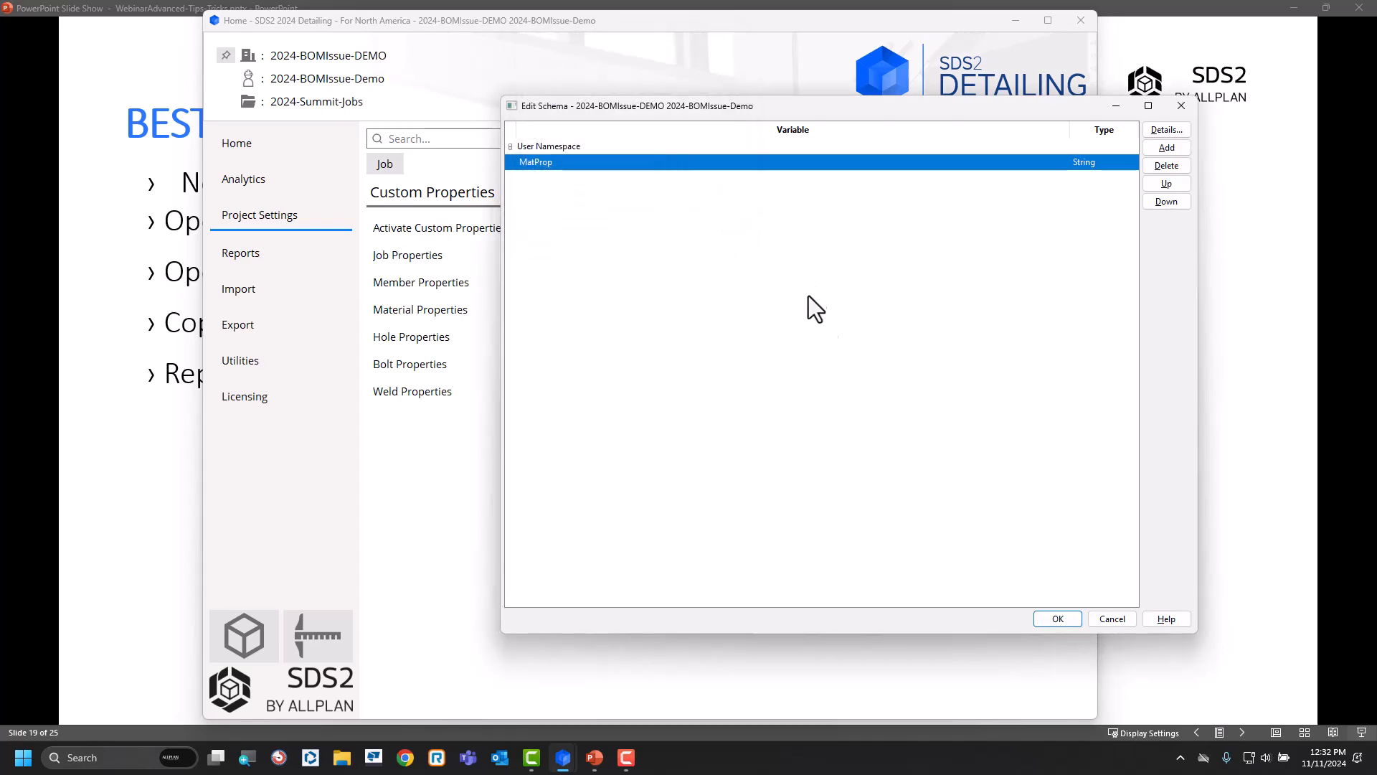
{"action": "left_click", "coordinate": [1168, 166]}
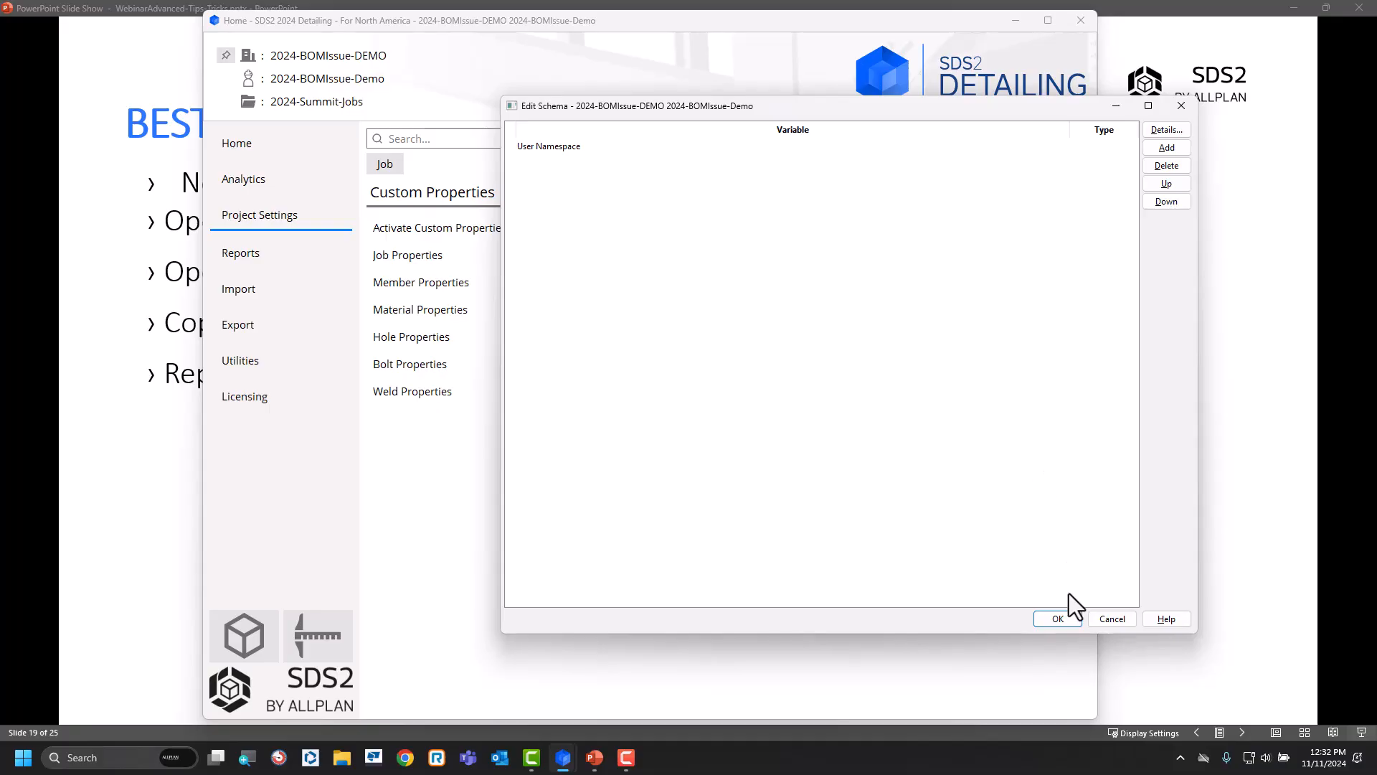
{"action": "left_click", "coordinate": [1058, 618]}
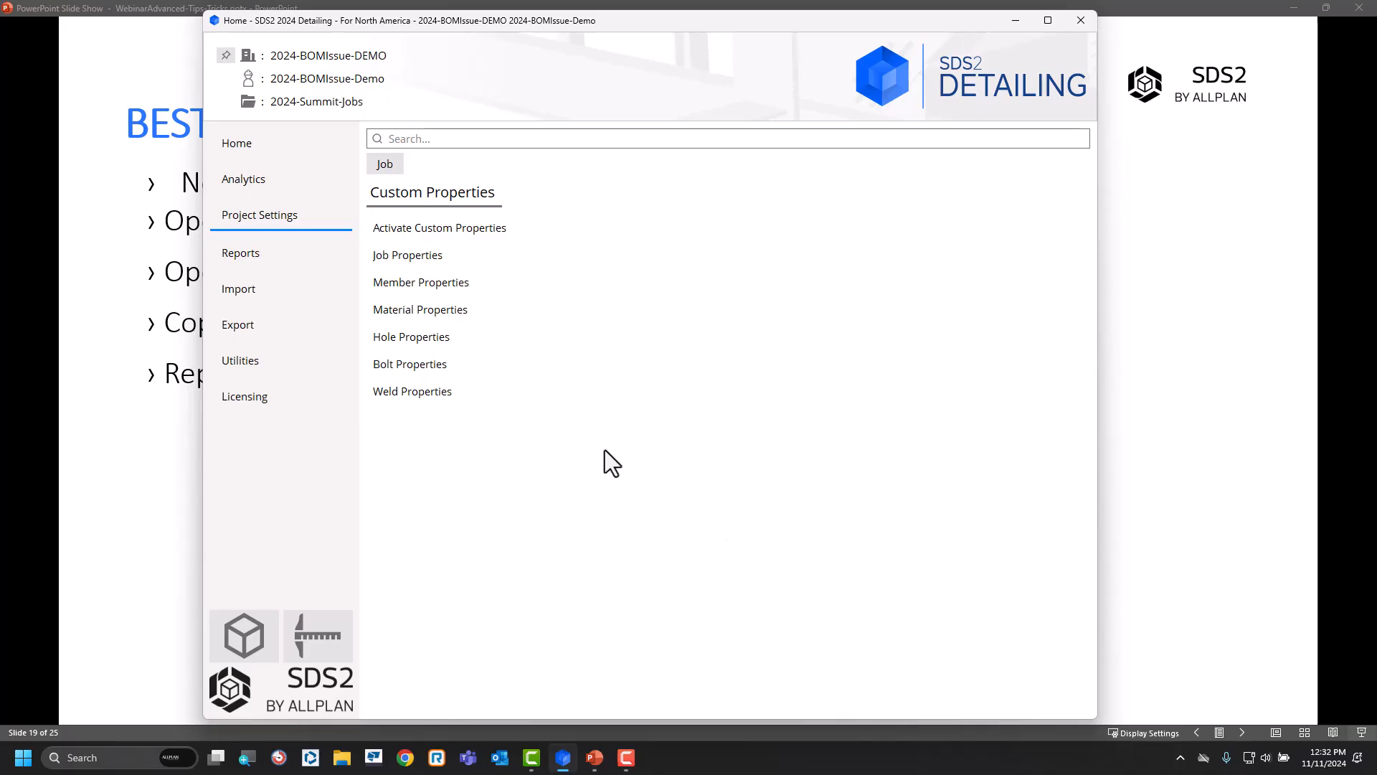
Set the ADVANCE MILL # row's plot order to 8 in the fabricator's Bill of Material Layout and save it.
{"action": "left_click", "coordinate": [388, 165]}
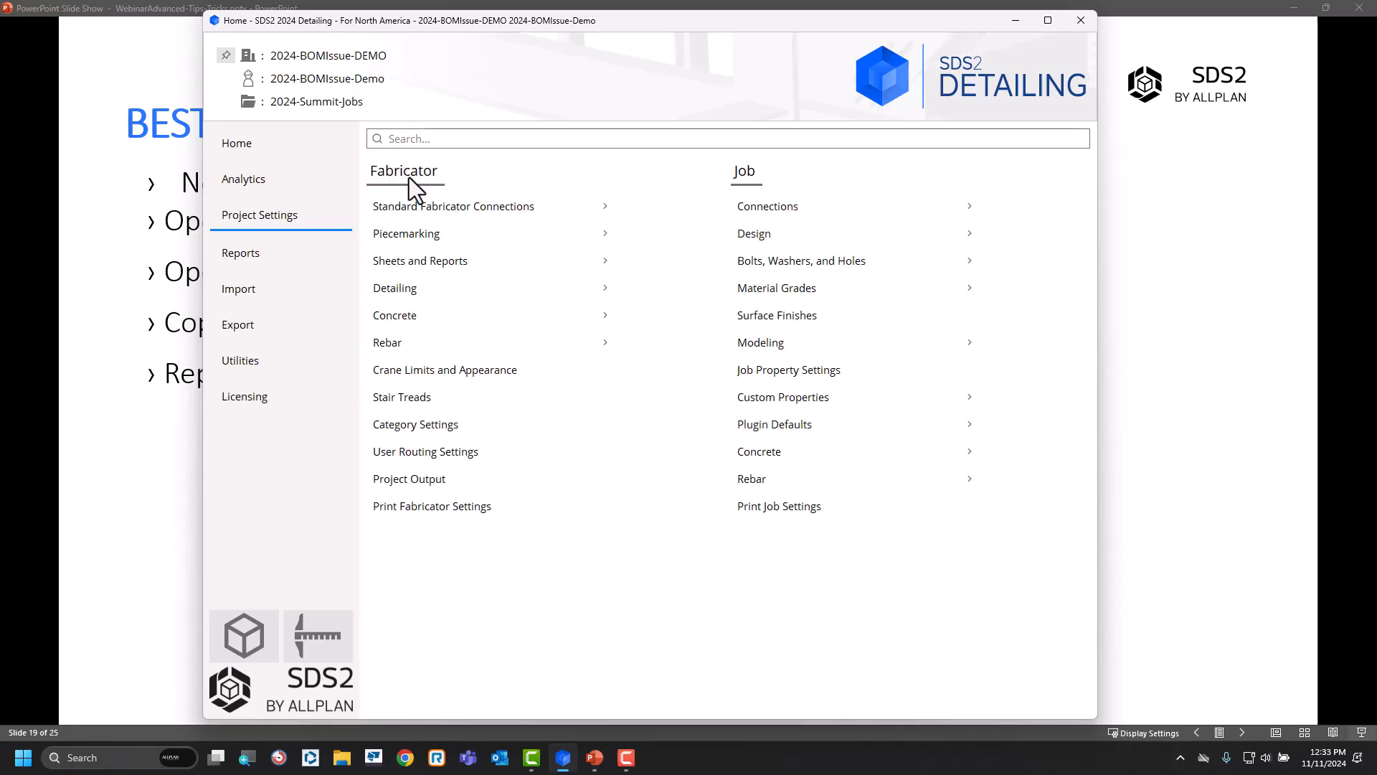
{"action": "left_click", "coordinate": [455, 259]}
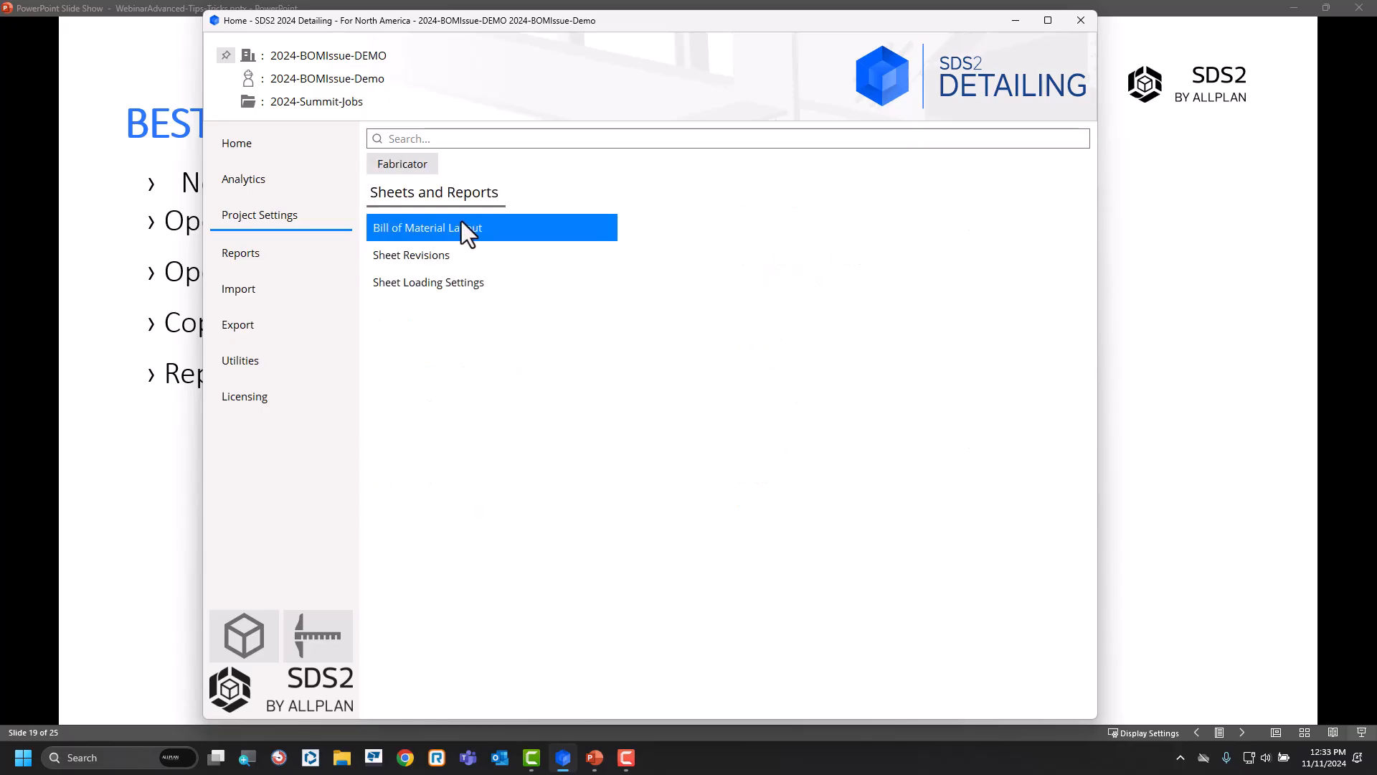
{"action": "left_click", "coordinate": [462, 227]}
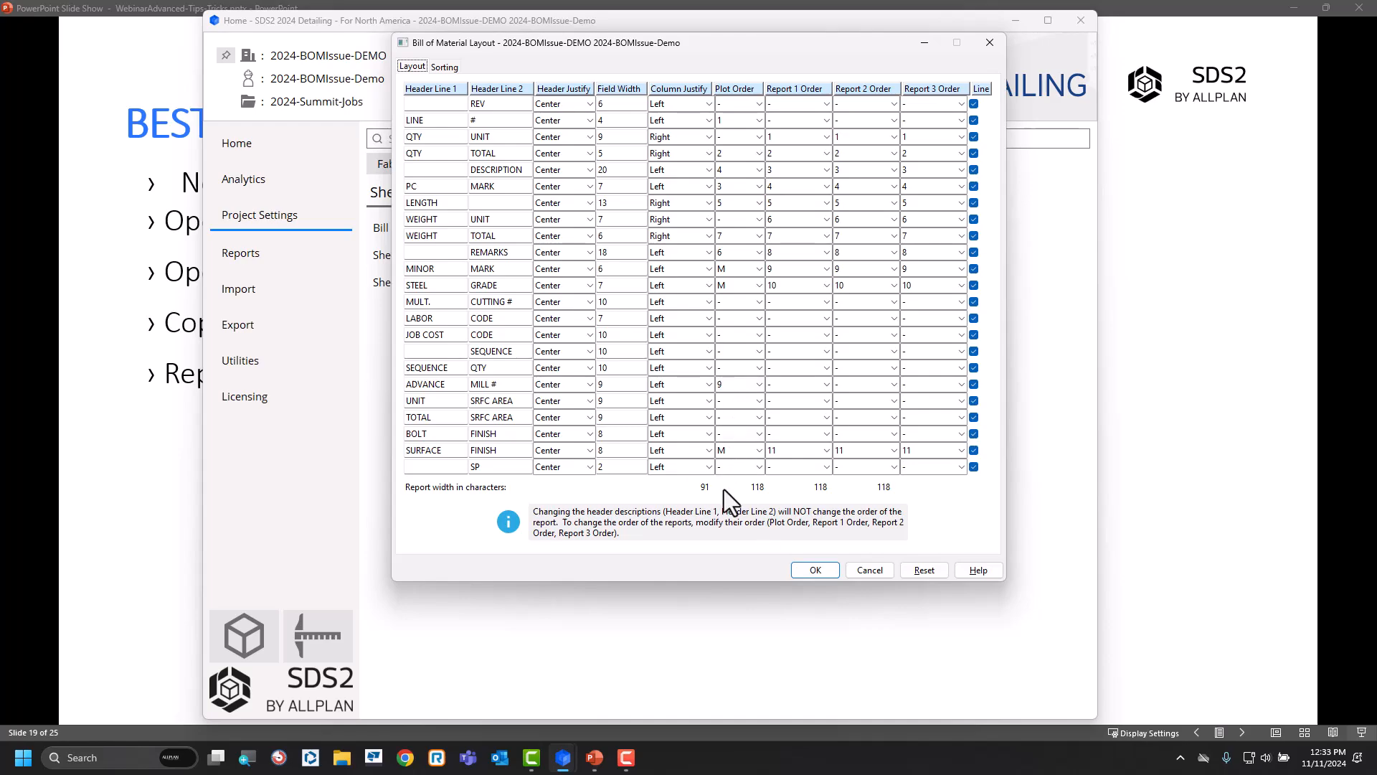
{"action": "left_click", "coordinate": [759, 385]}
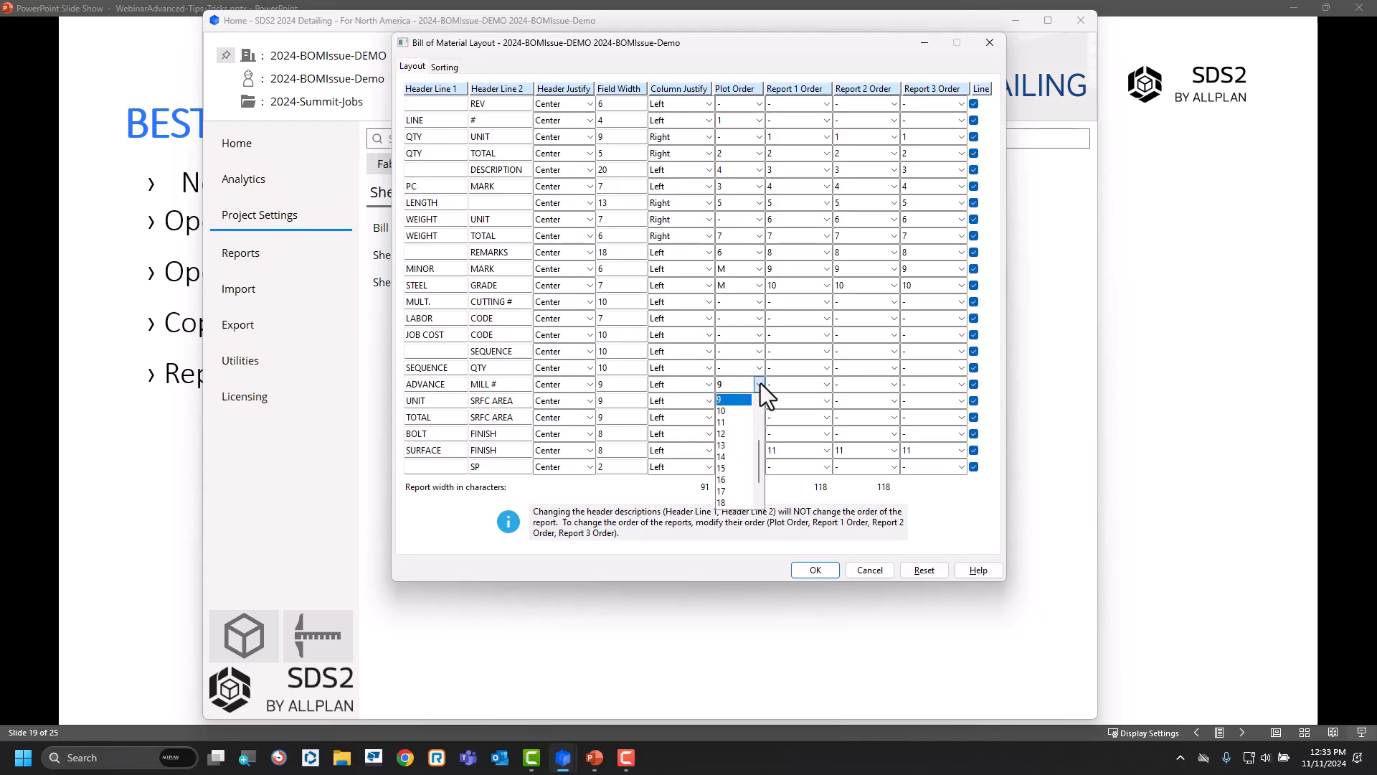
{"action": "left_click", "coordinate": [759, 401]}
{"action": "left_click", "coordinate": [721, 399]}
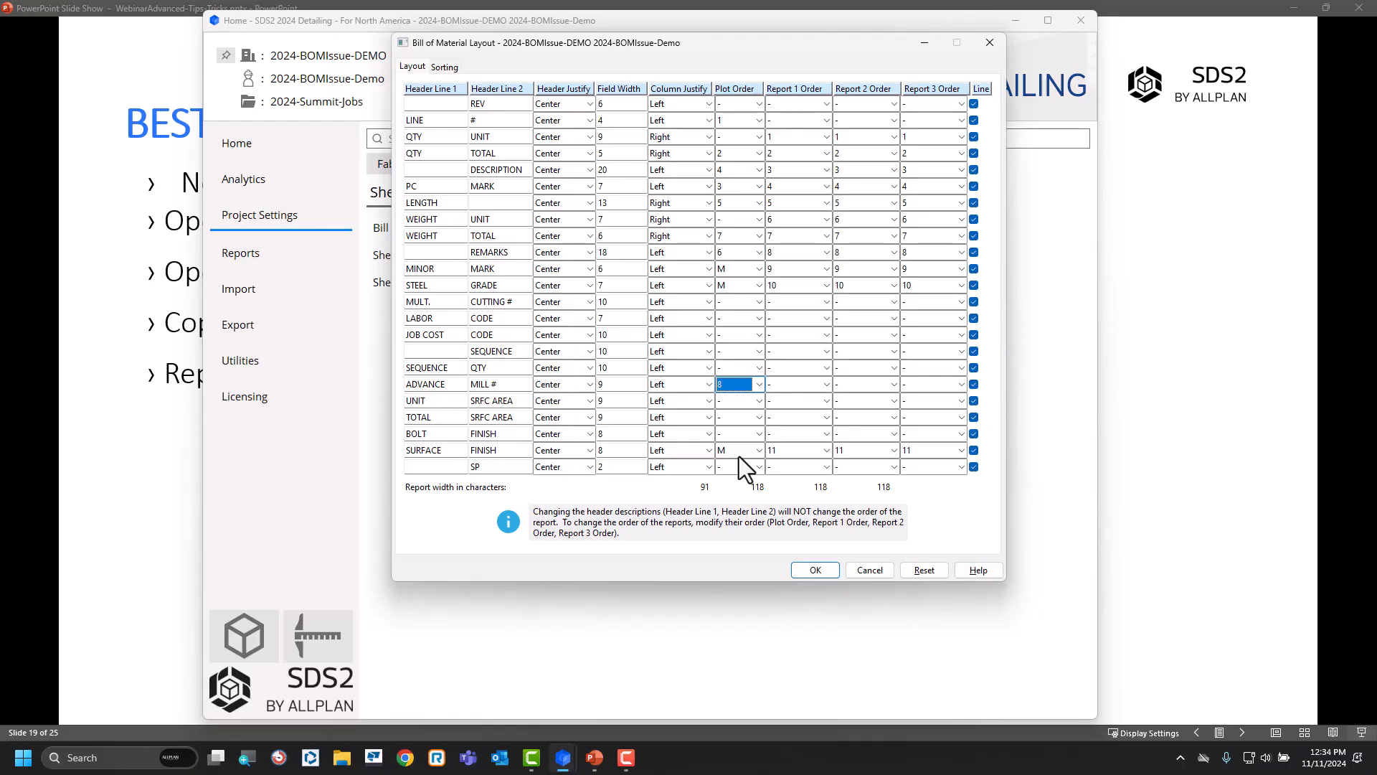
{"action": "left_click", "coordinate": [814, 570]}
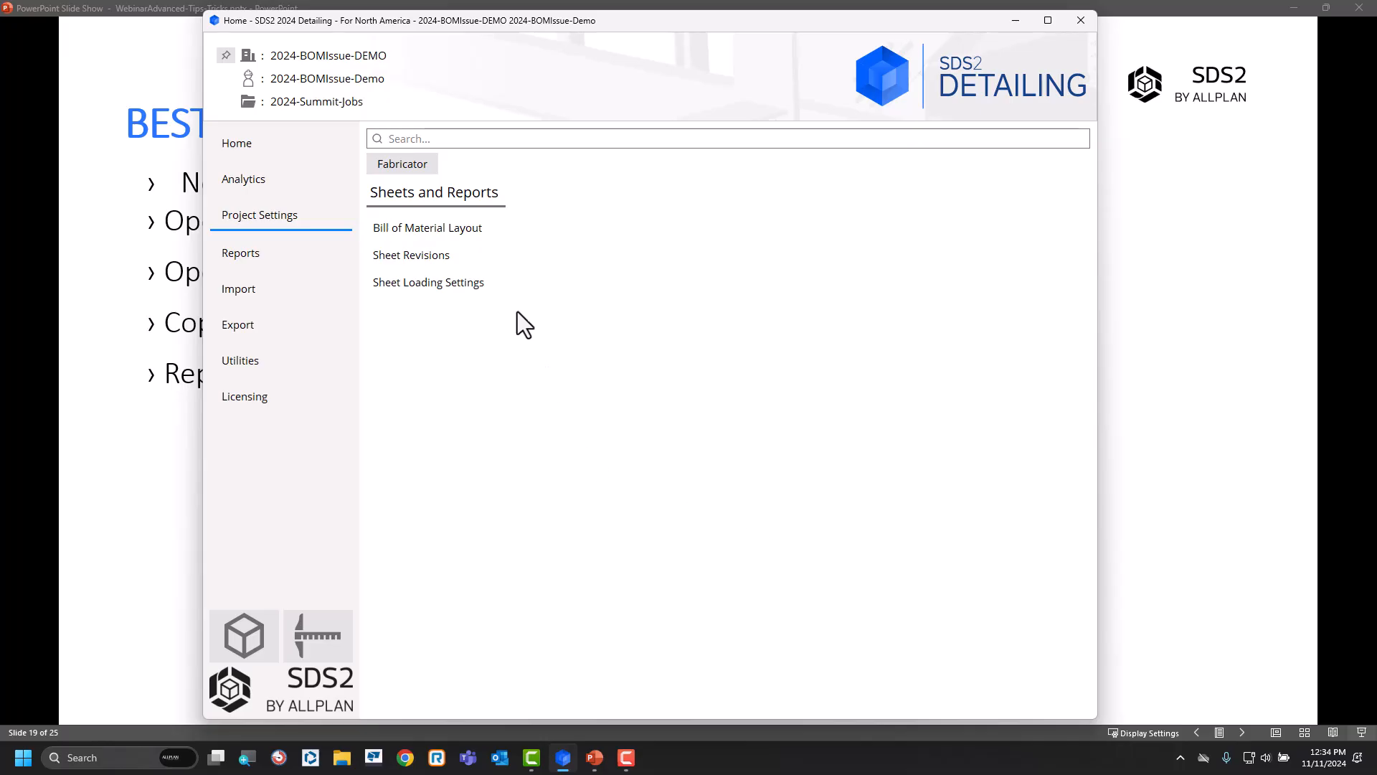
Switch to the 2024Seed job and review the custom property rows in its Bill of Material Layout without changing anything.
{"action": "left_click", "coordinate": [346, 57]}
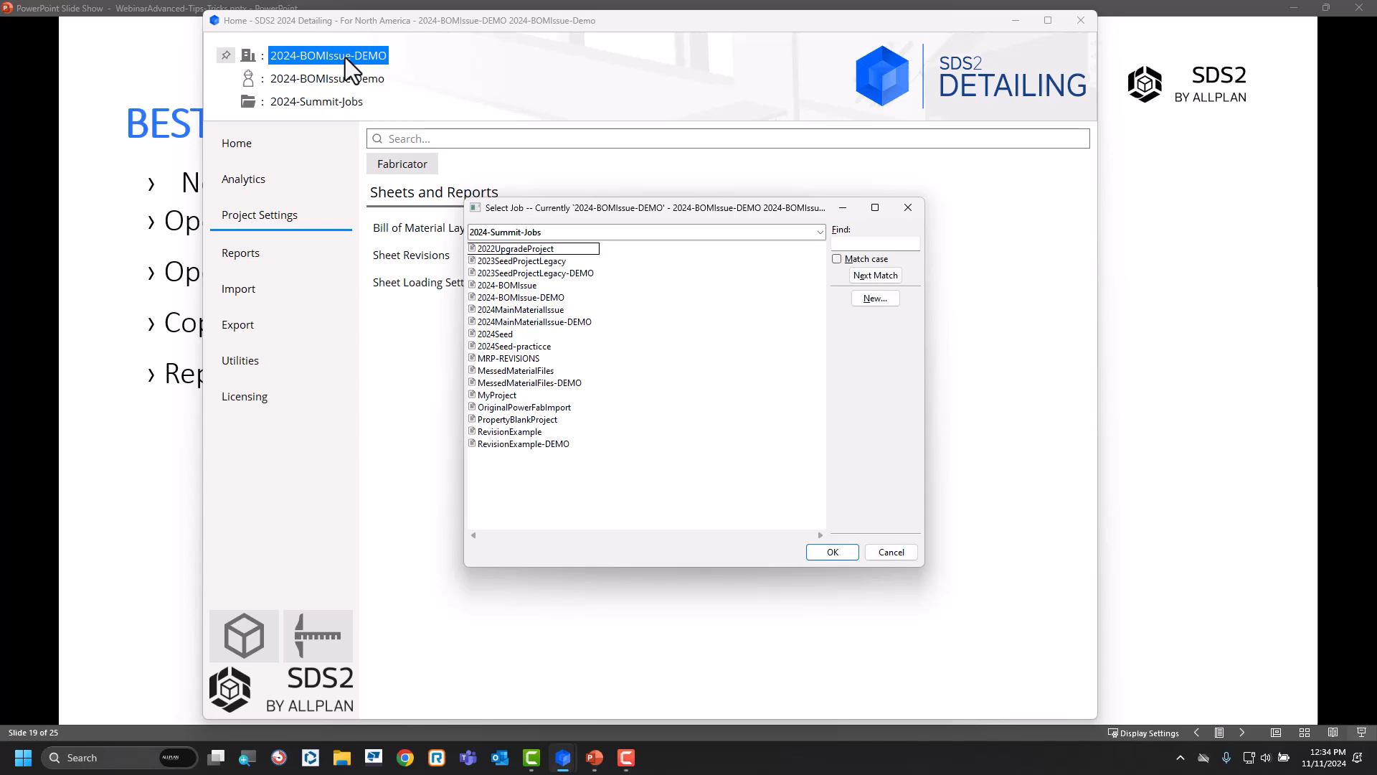
{"action": "double_click", "coordinate": [507, 338]}
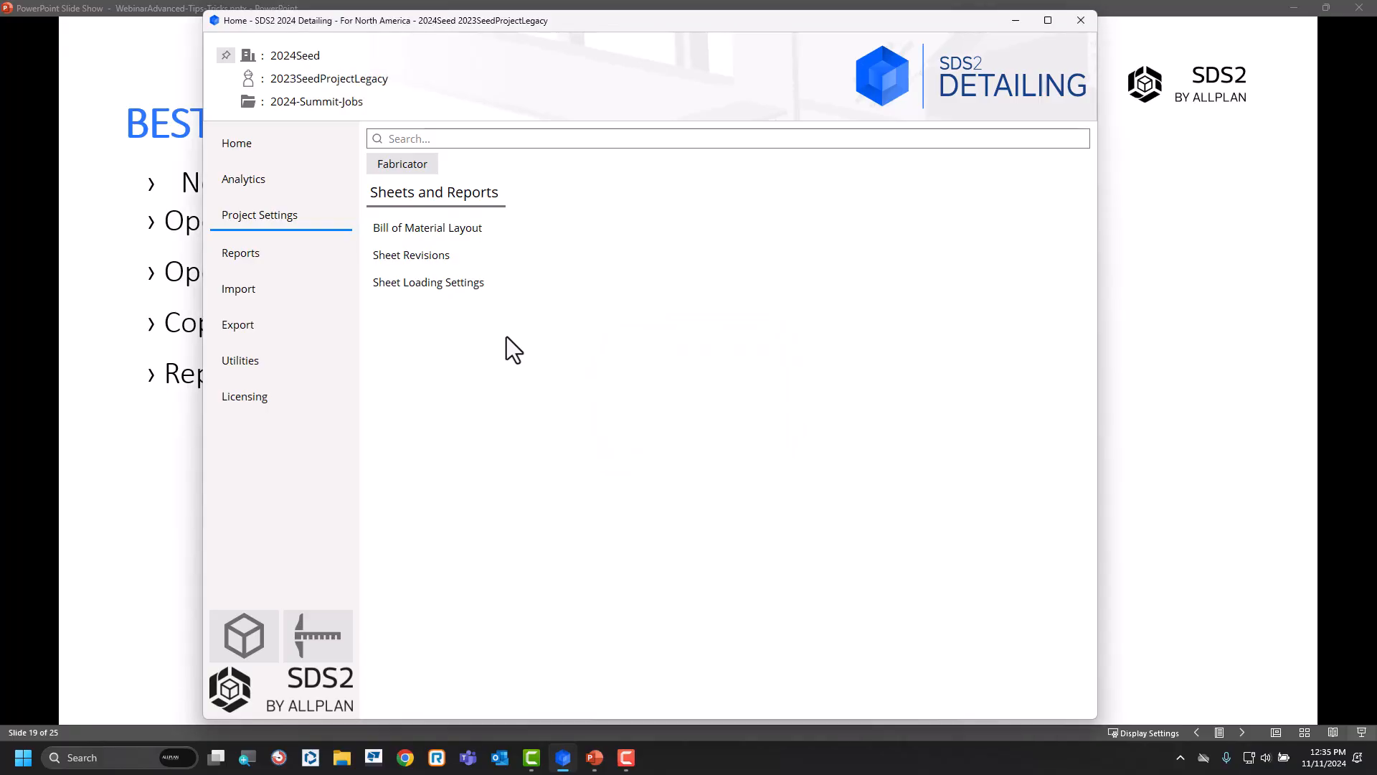
{"action": "left_click", "coordinate": [435, 227]}
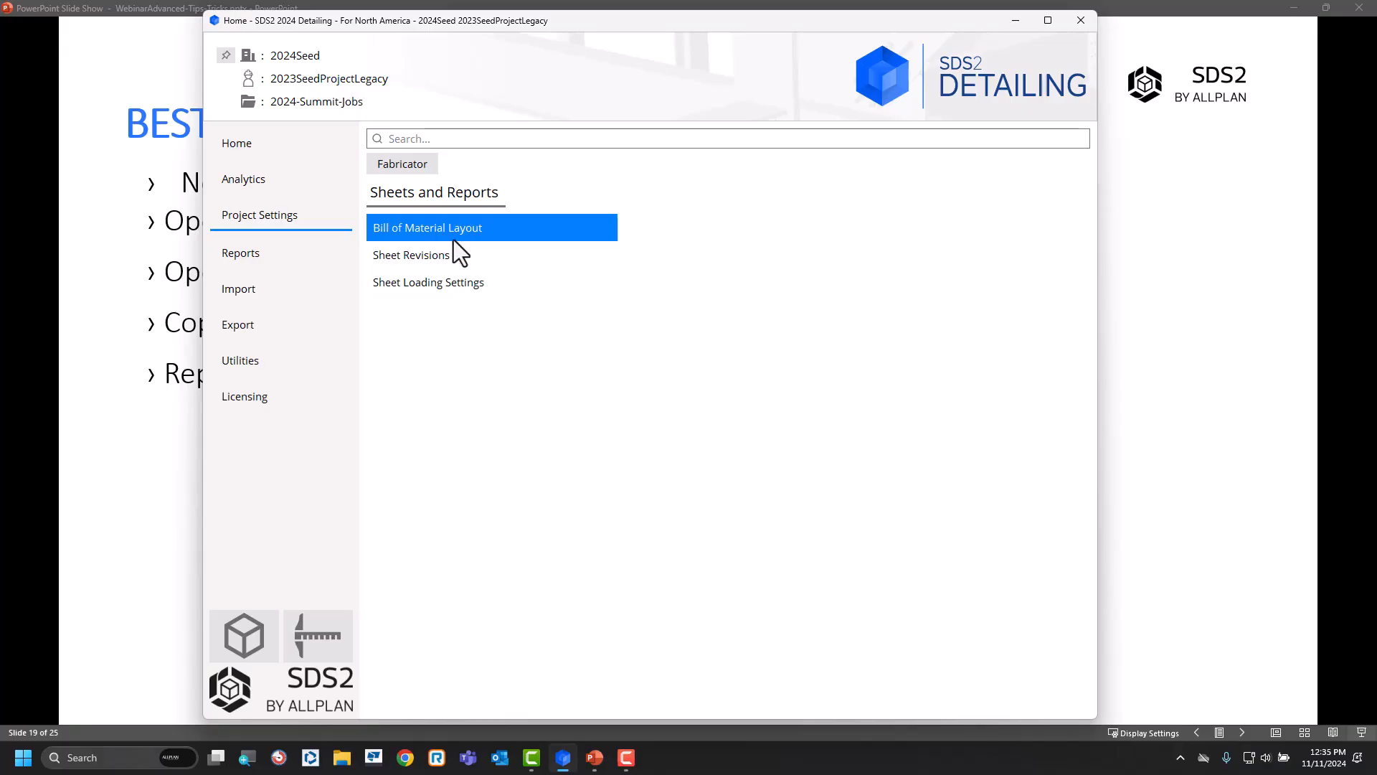
{"action": "double_click", "coordinate": [437, 228]}
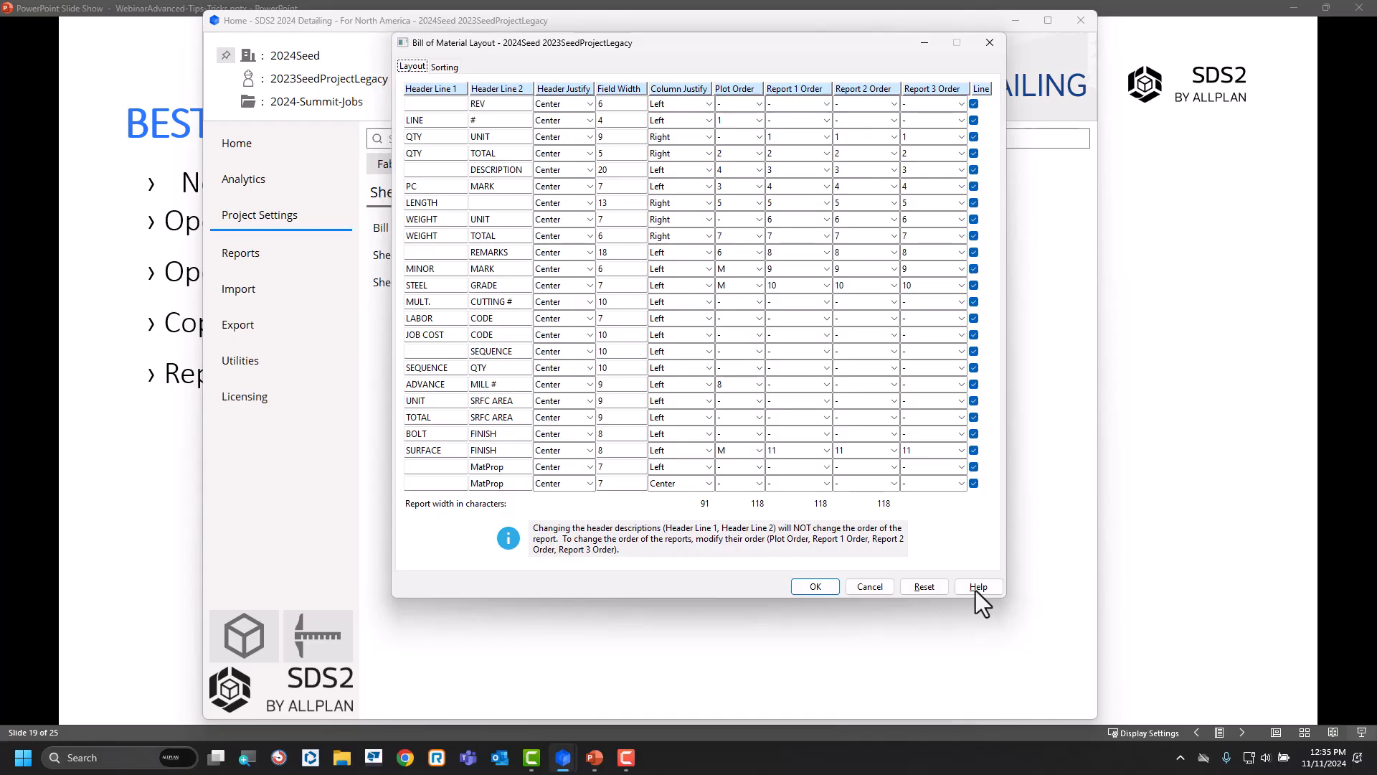
{"action": "left_click", "coordinate": [866, 586]}
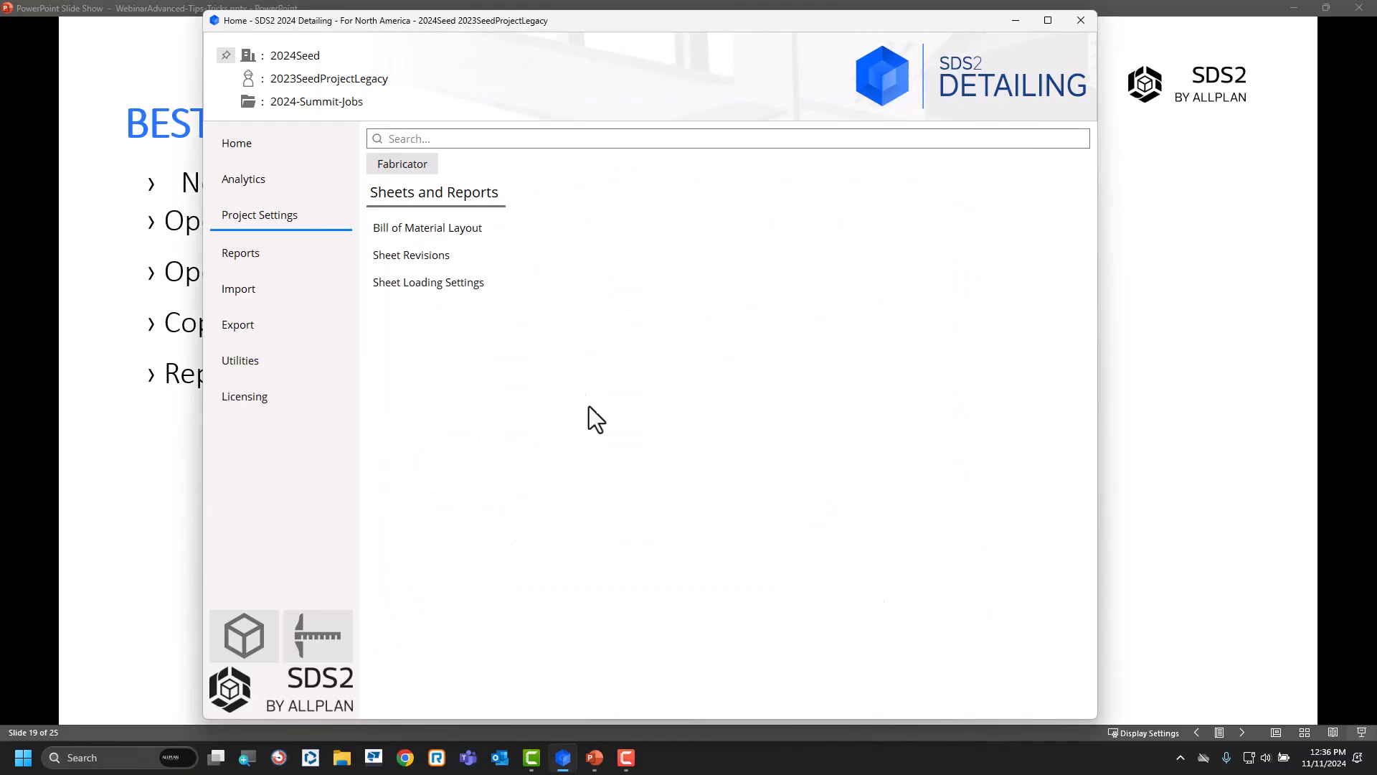
Deactivate the CombinedModularAddtoDetailProperties member module in the job's custom properties and accept marking all members for processing.
{"action": "left_click", "coordinate": [402, 162]}
{"action": "left_click", "coordinate": [892, 399]}
{"action": "left_click", "coordinate": [550, 352]}
{"action": "left_click", "coordinate": [497, 228]}
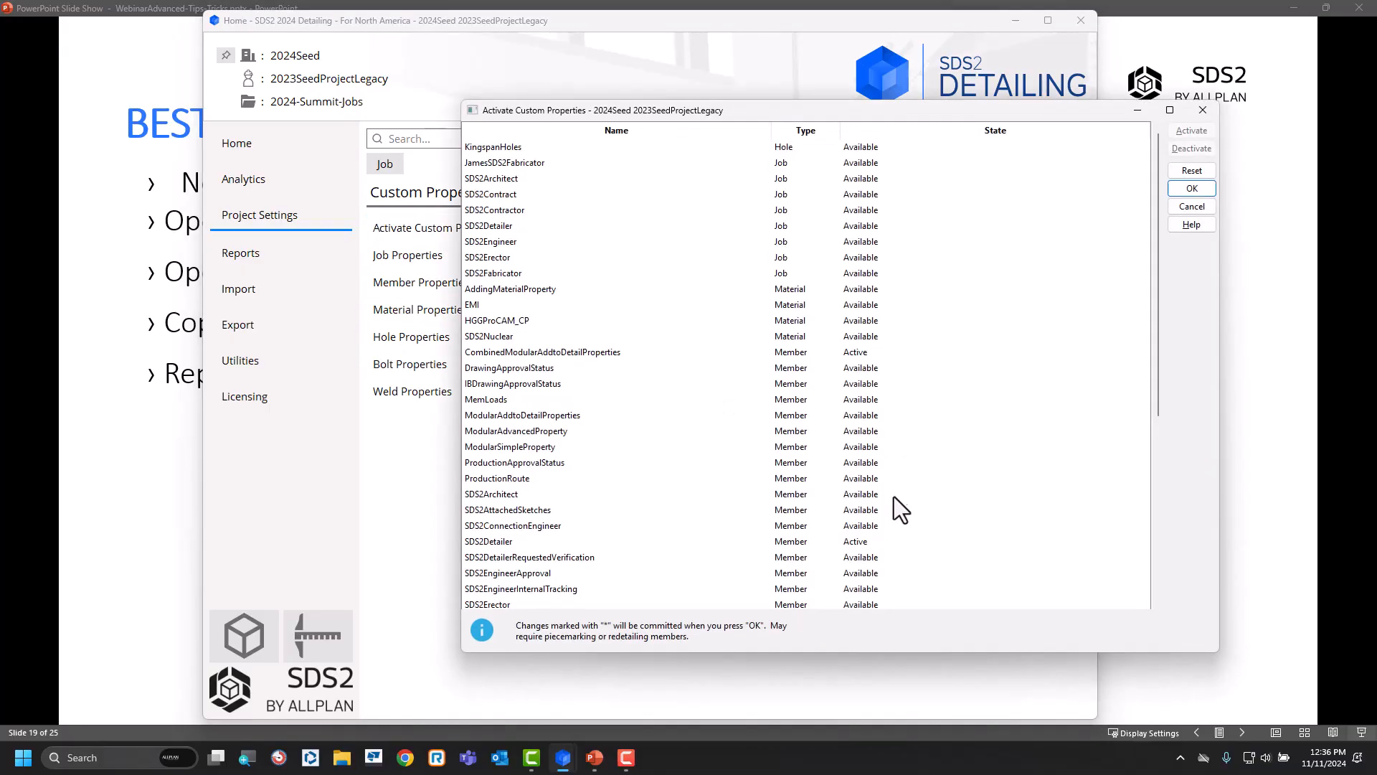
{"action": "left_click", "coordinate": [854, 352]}
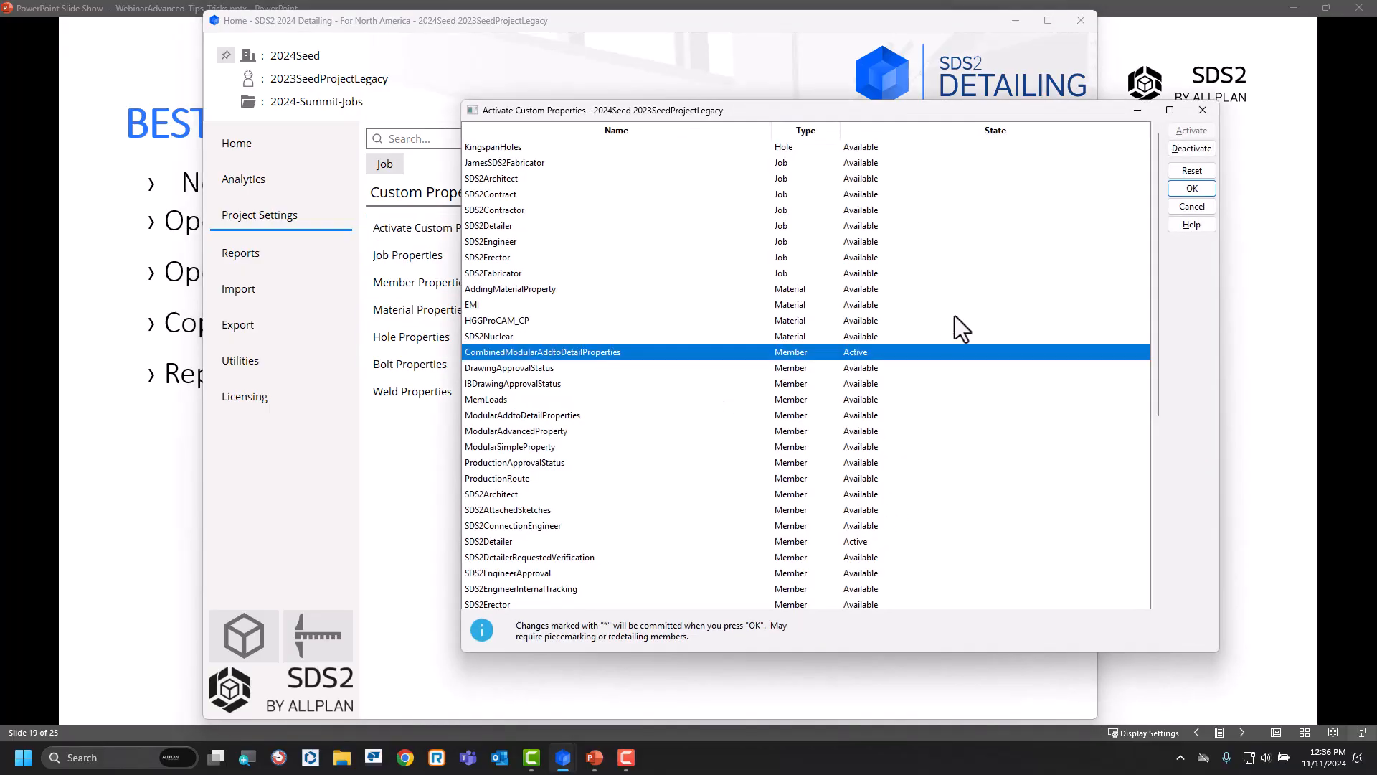
{"action": "left_click", "coordinate": [1194, 149]}
{"action": "left_click", "coordinate": [862, 541]}
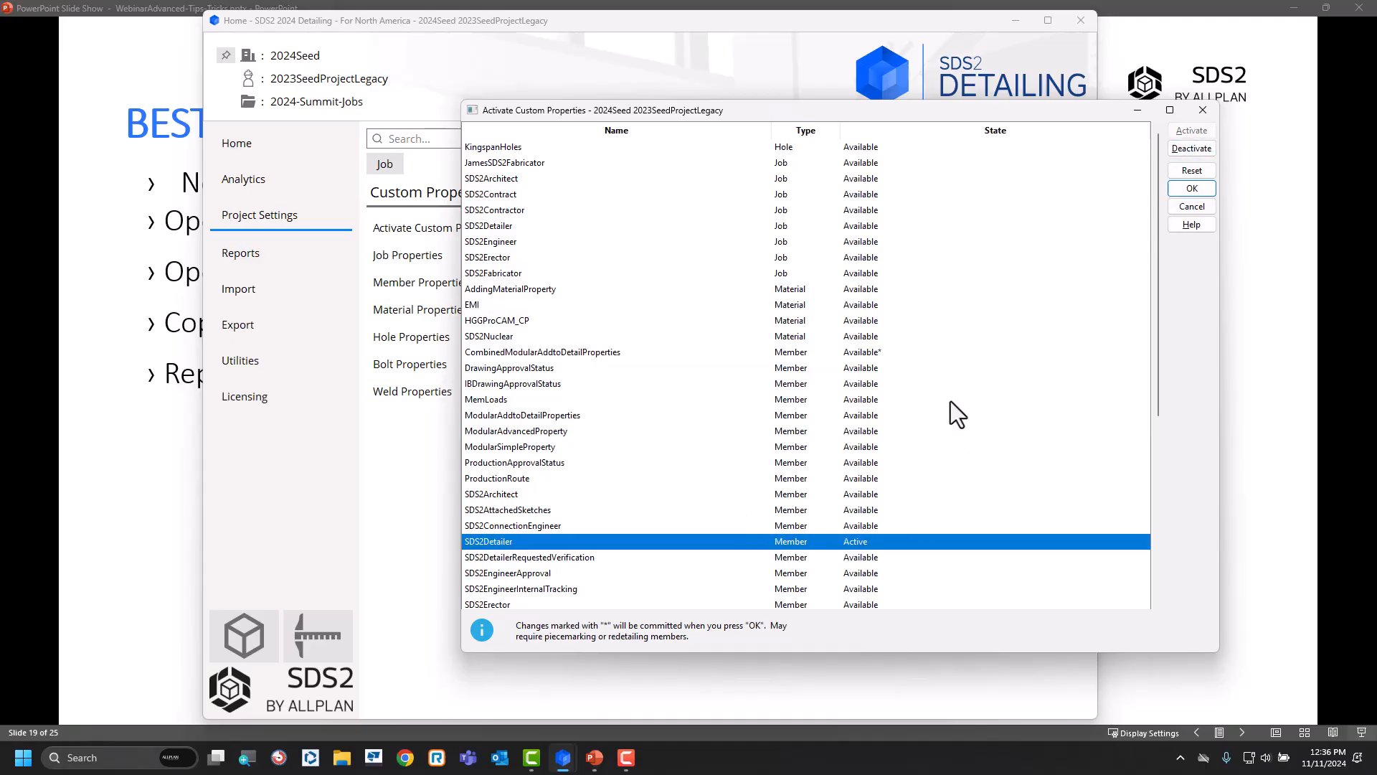
{"action": "left_click", "coordinate": [1198, 188]}
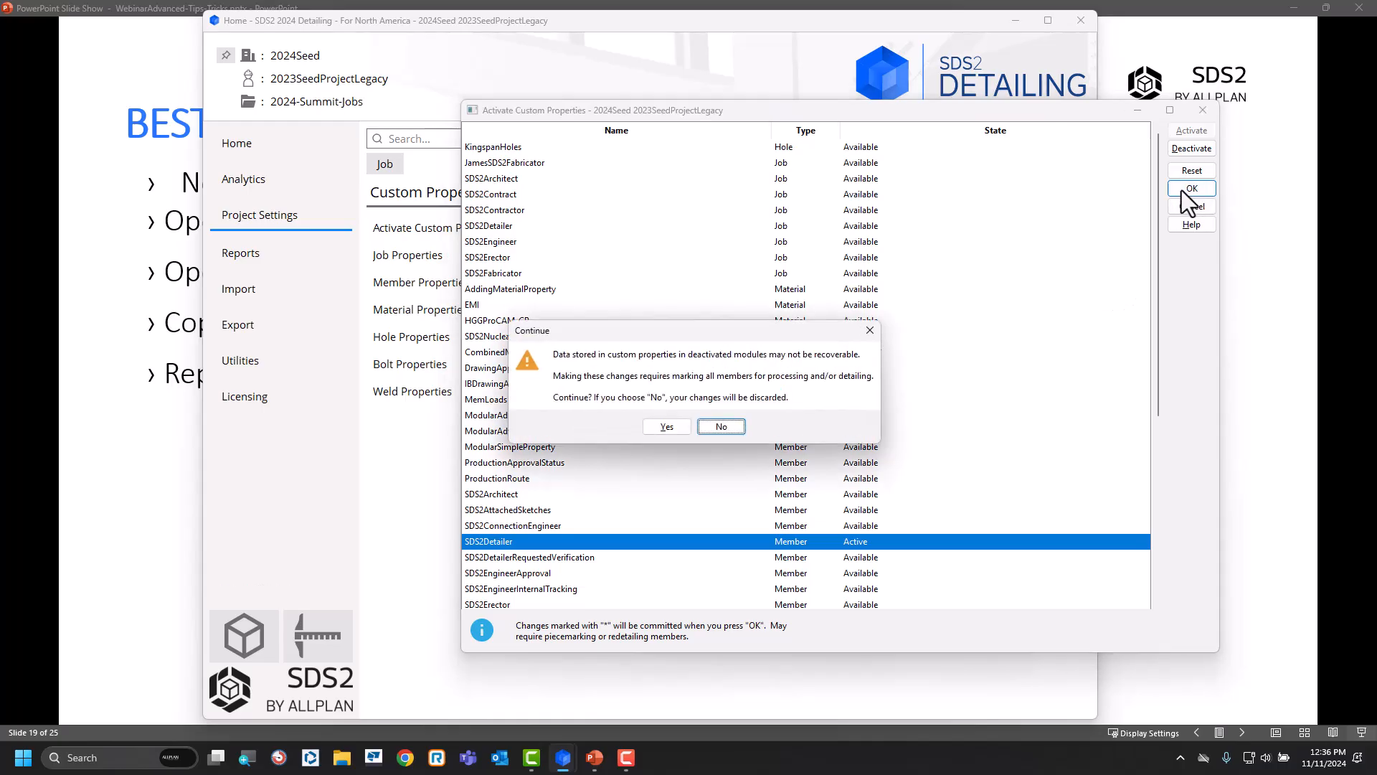
{"action": "left_click", "coordinate": [668, 428]}
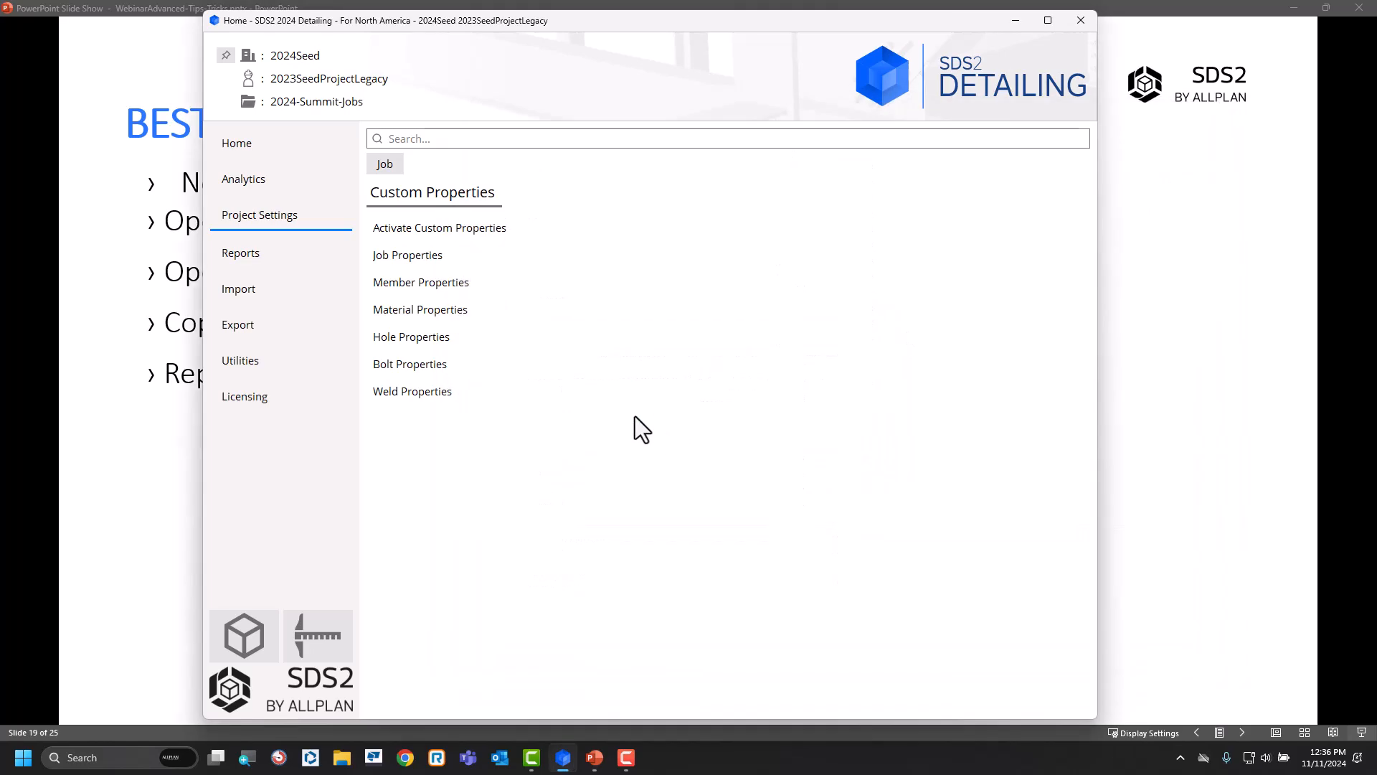
Turn off Add to BOM for the MatProp entry in the job's custom material properties and save the schema.
{"action": "left_click", "coordinate": [429, 307]}
{"action": "left_click", "coordinate": [510, 147]}
{"action": "left_click", "coordinate": [541, 162]}
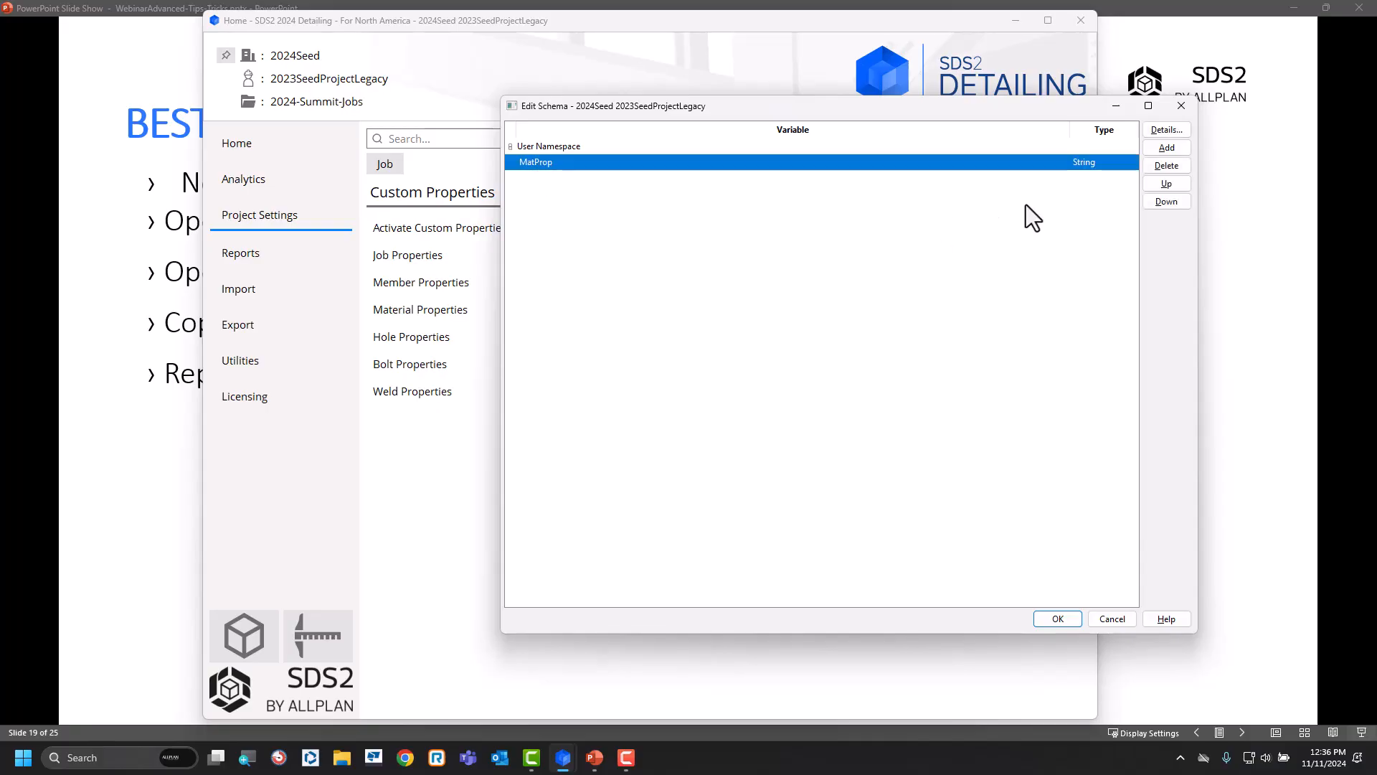
{"action": "left_click", "coordinate": [1173, 131]}
{"action": "left_click", "coordinate": [531, 170]}
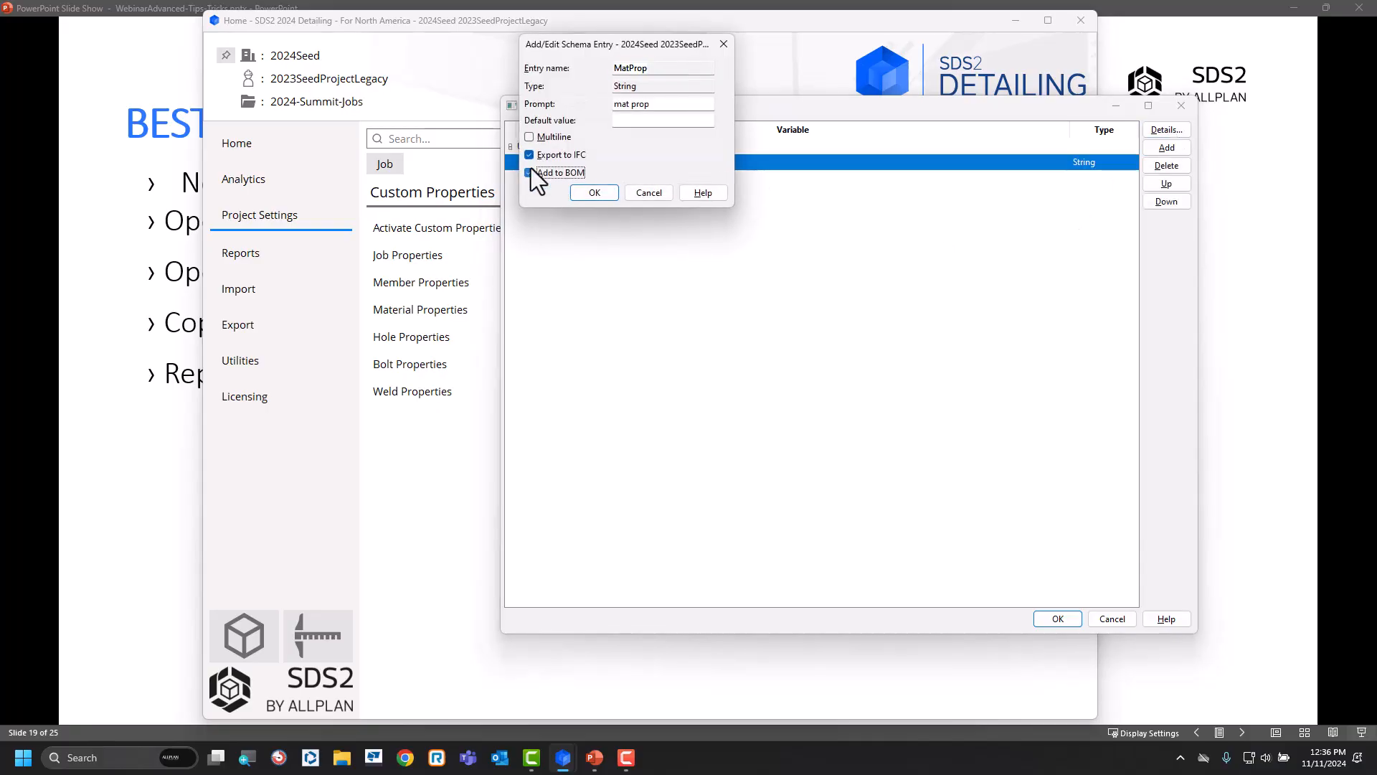
{"action": "left_click", "coordinate": [593, 192]}
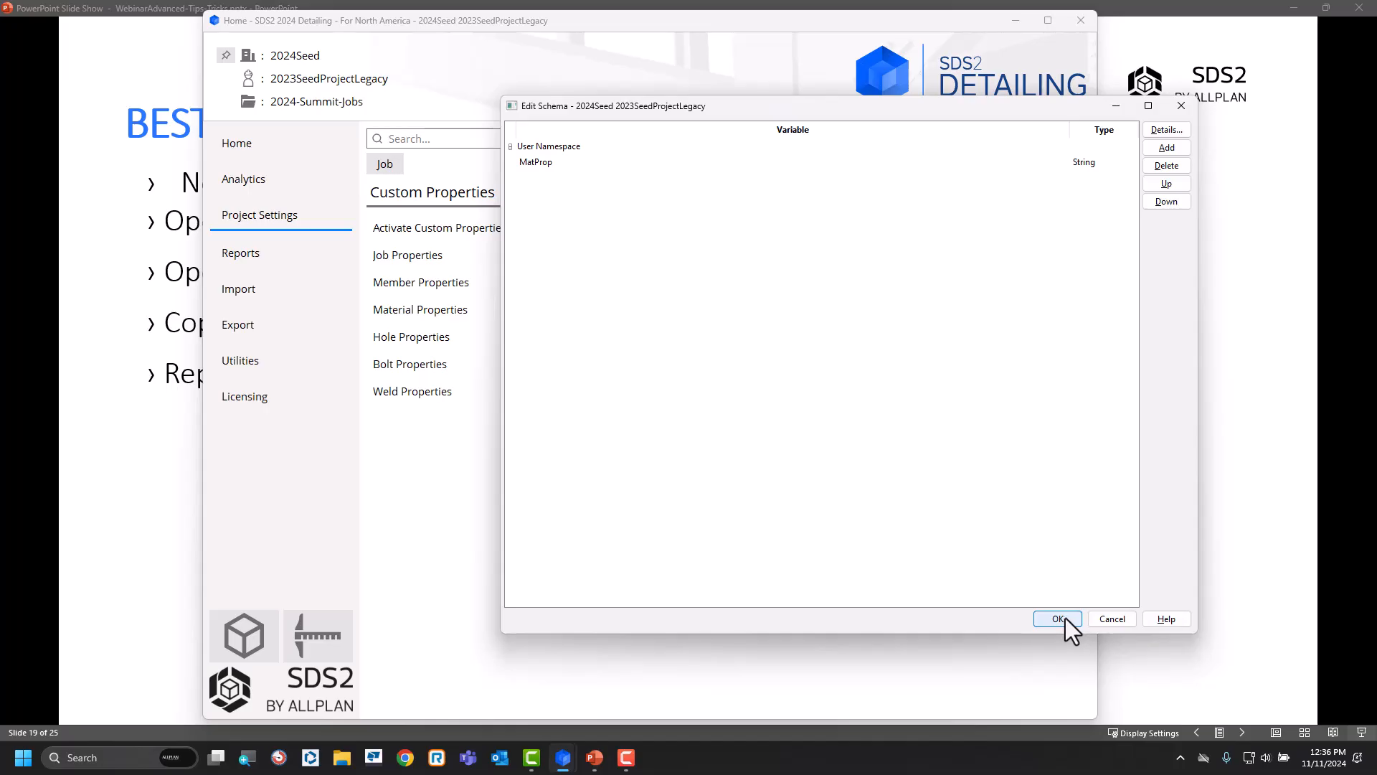
{"action": "left_click", "coordinate": [1059, 619]}
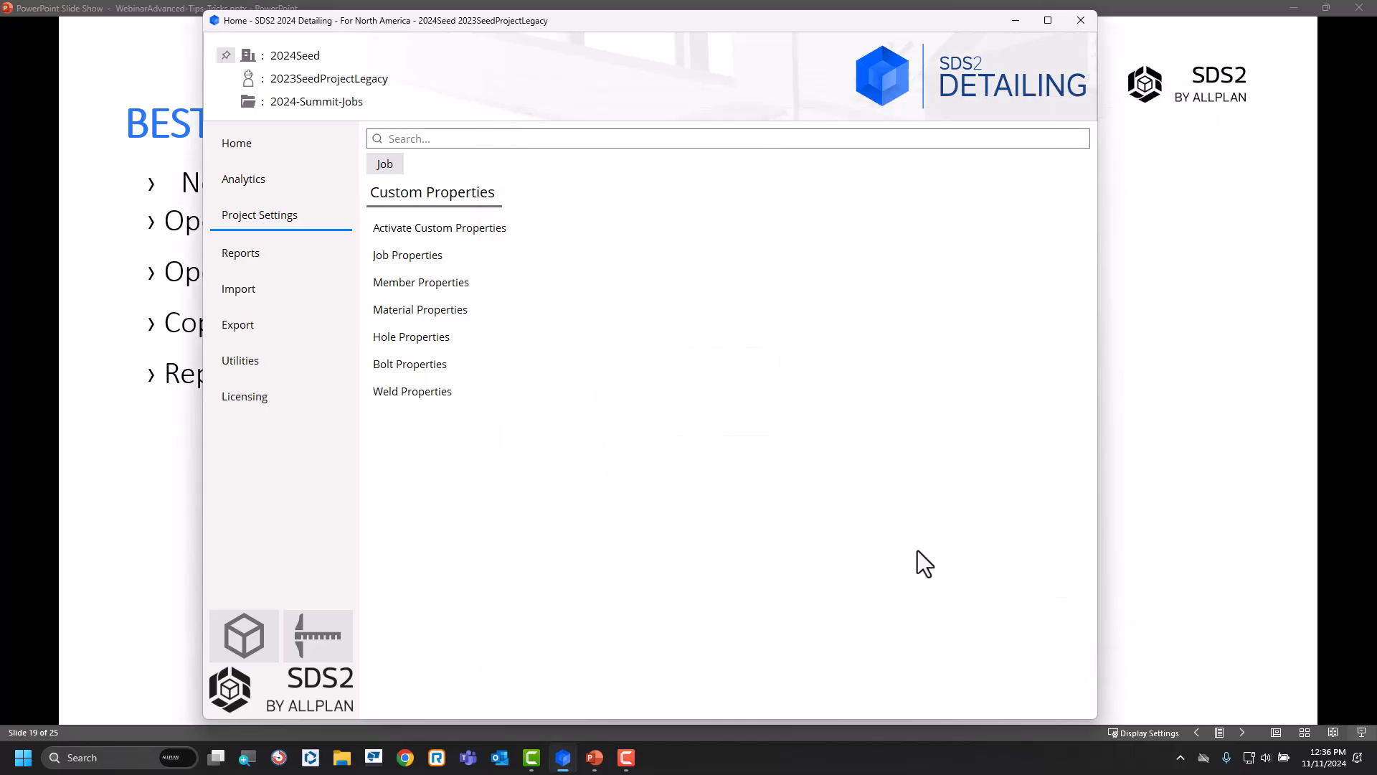
Check the job's custom member properties schema without changing it, then close and restart SDS2 Detailing.
{"action": "left_click", "coordinate": [431, 282]}
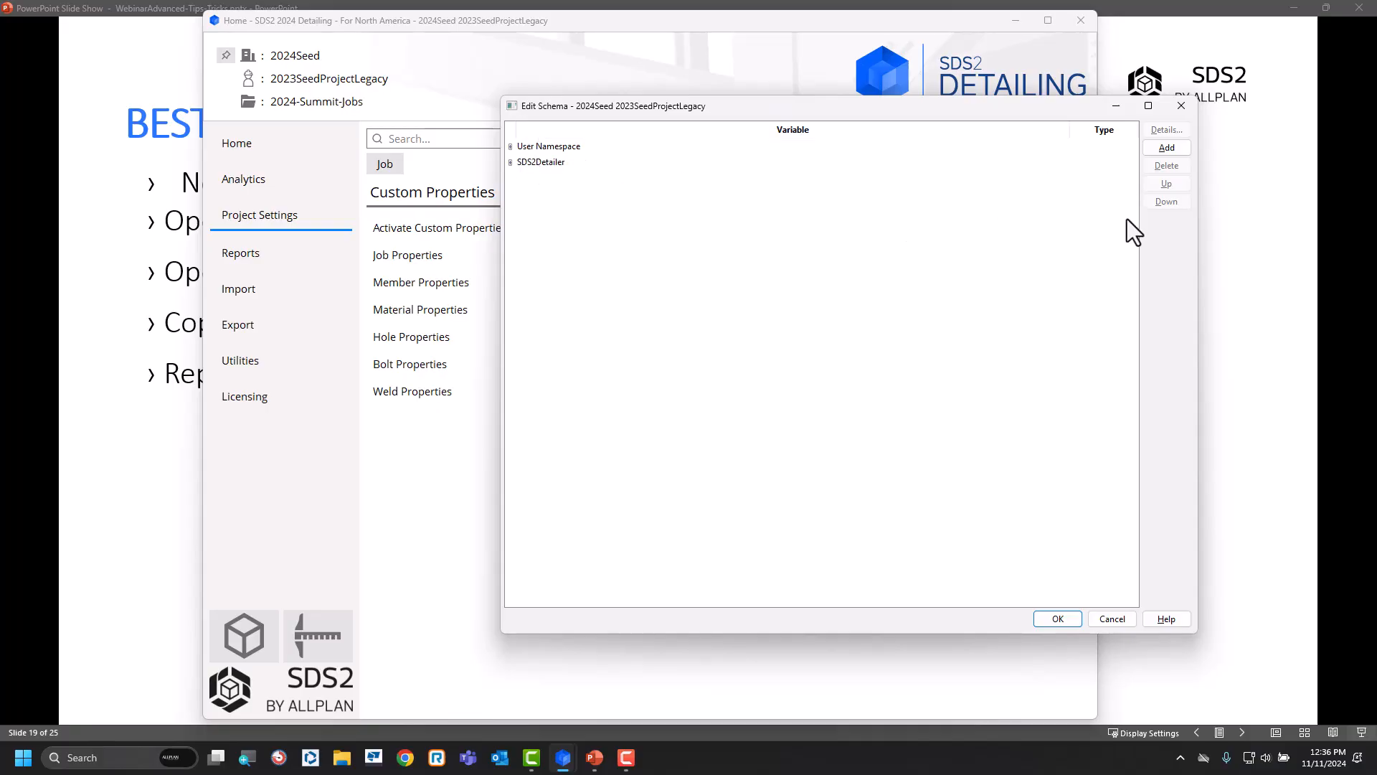
{"action": "left_click", "coordinate": [1113, 619]}
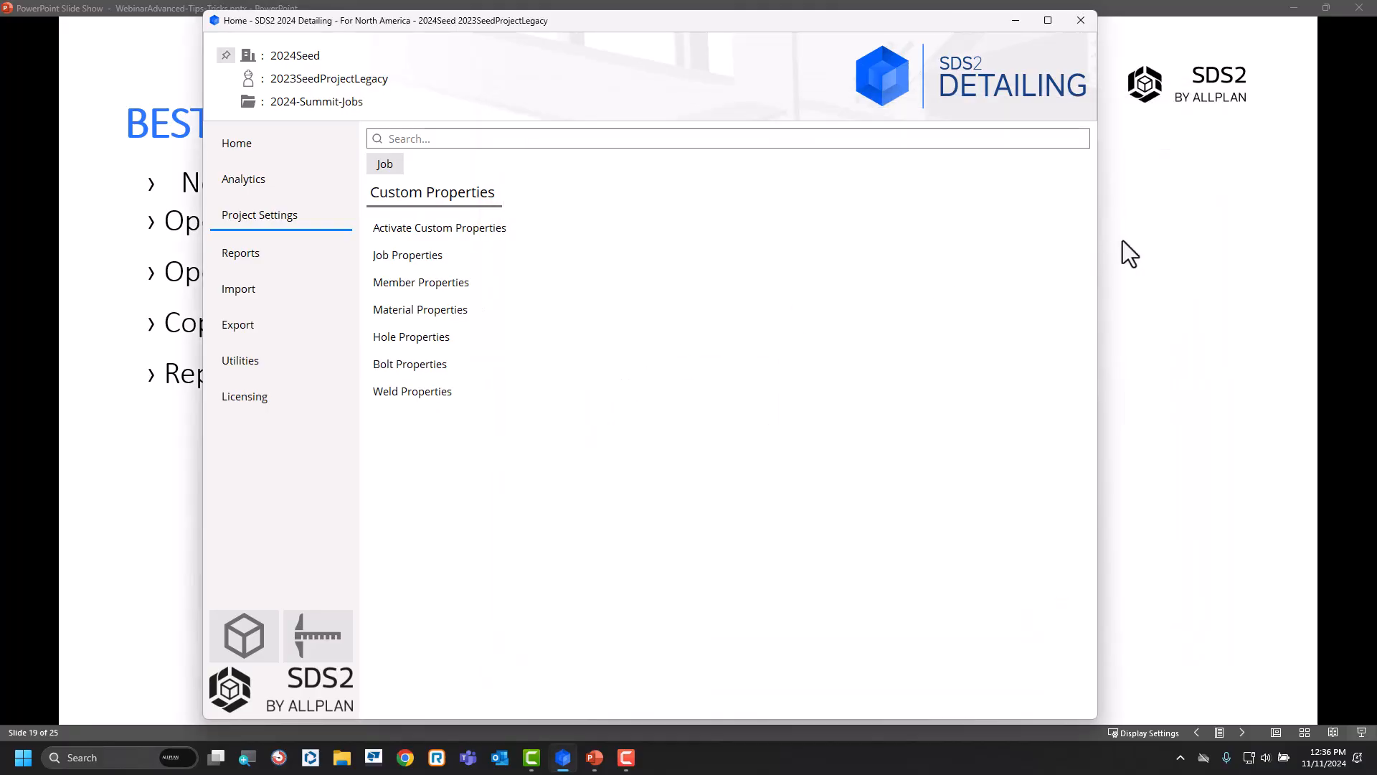
{"action": "left_click", "coordinate": [1080, 20]}
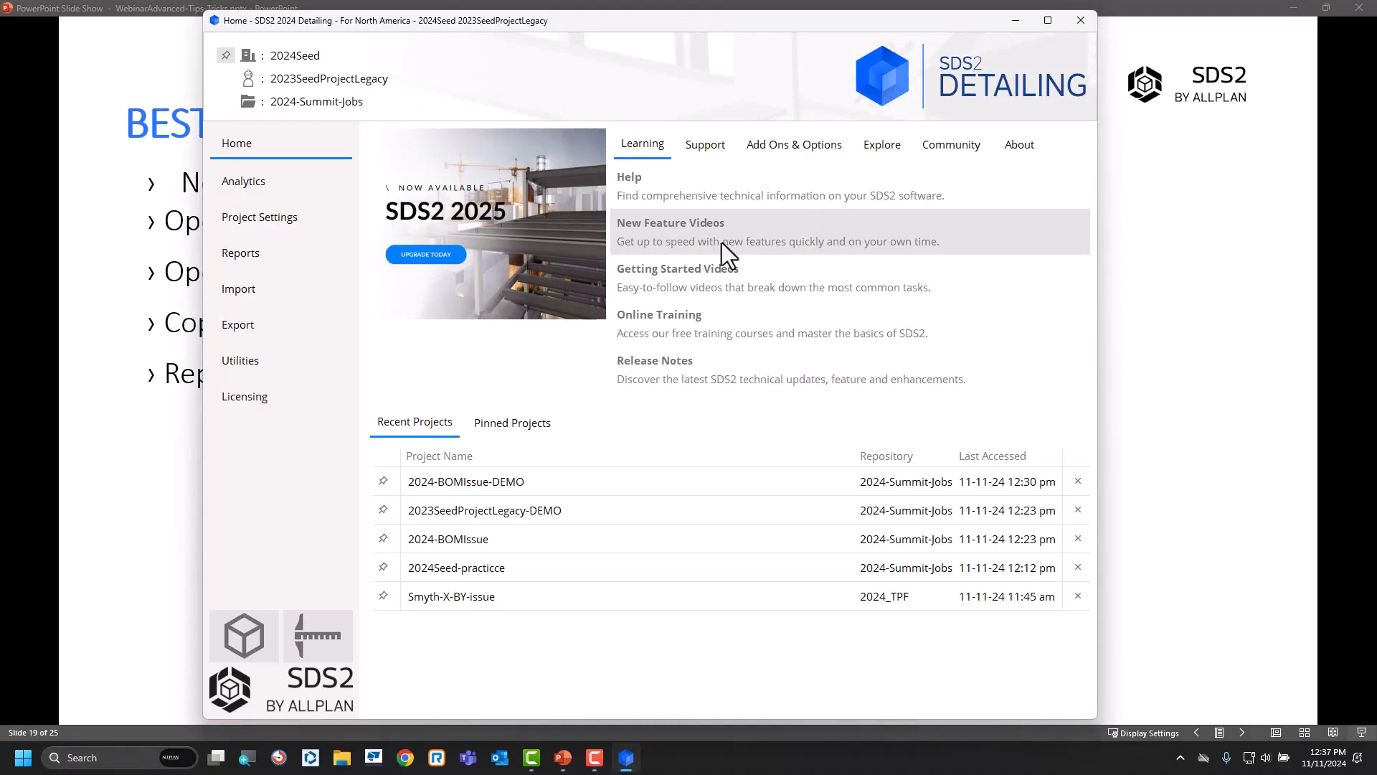
Check the custom property rows in the fabricator's Bill of Material Layout and save the layout.
{"action": "left_click", "coordinate": [282, 222]}
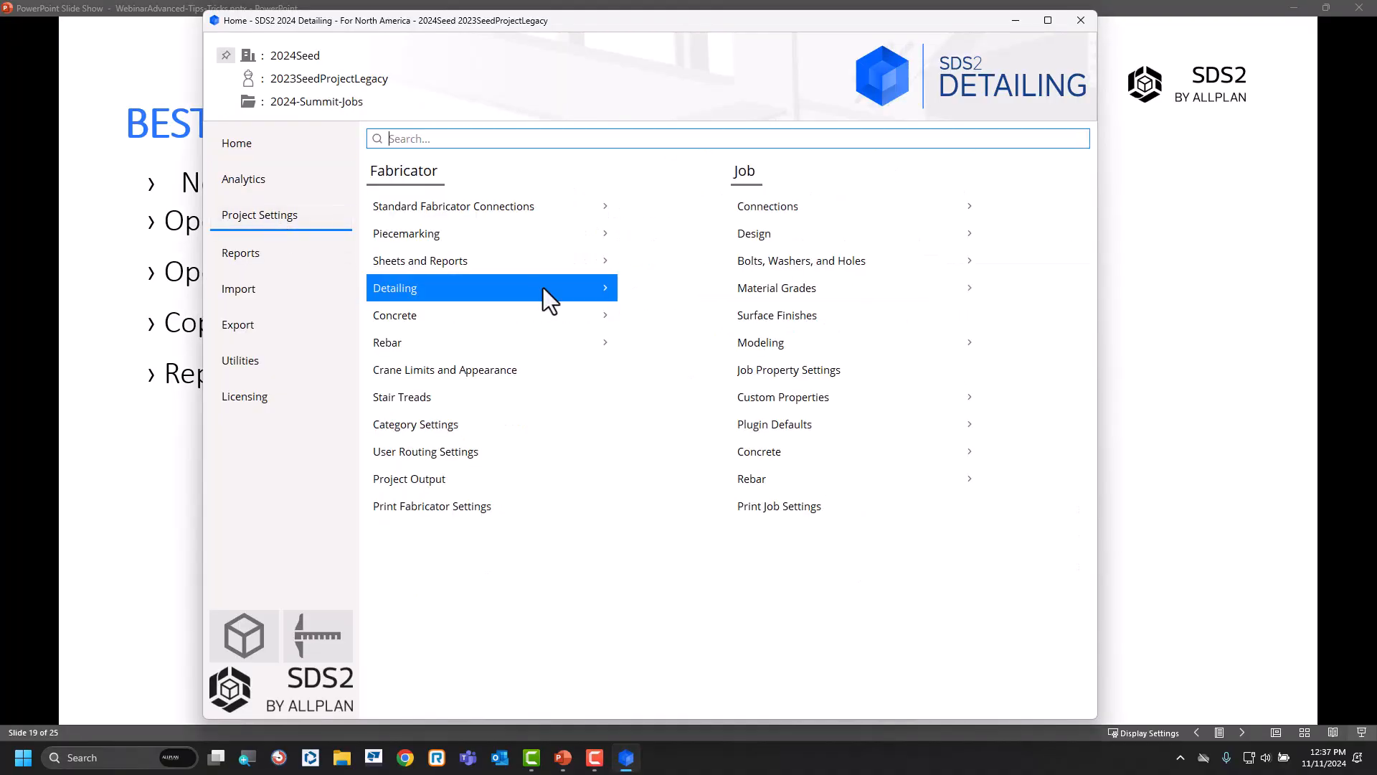
{"action": "left_click", "coordinate": [500, 262]}
{"action": "left_click", "coordinate": [470, 238]}
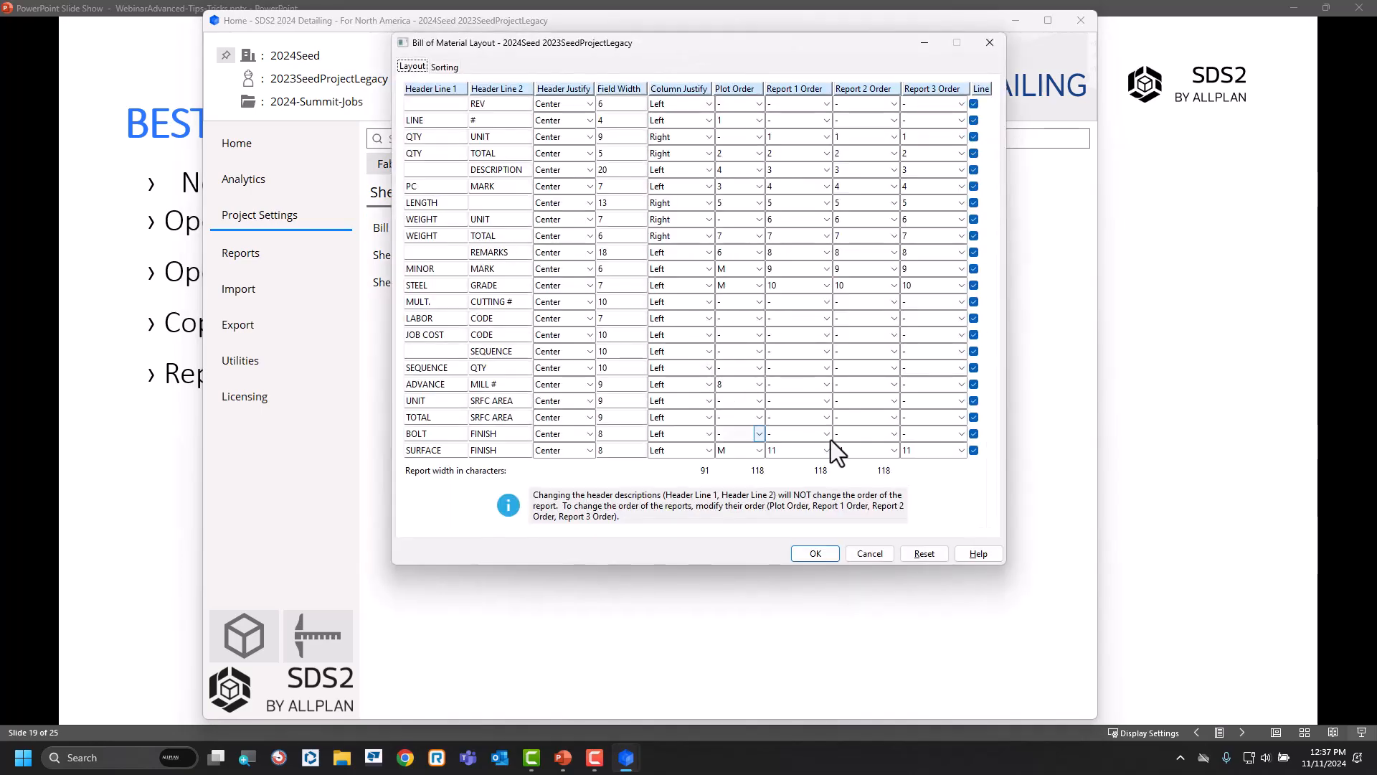
{"action": "left_click", "coordinate": [818, 555]}
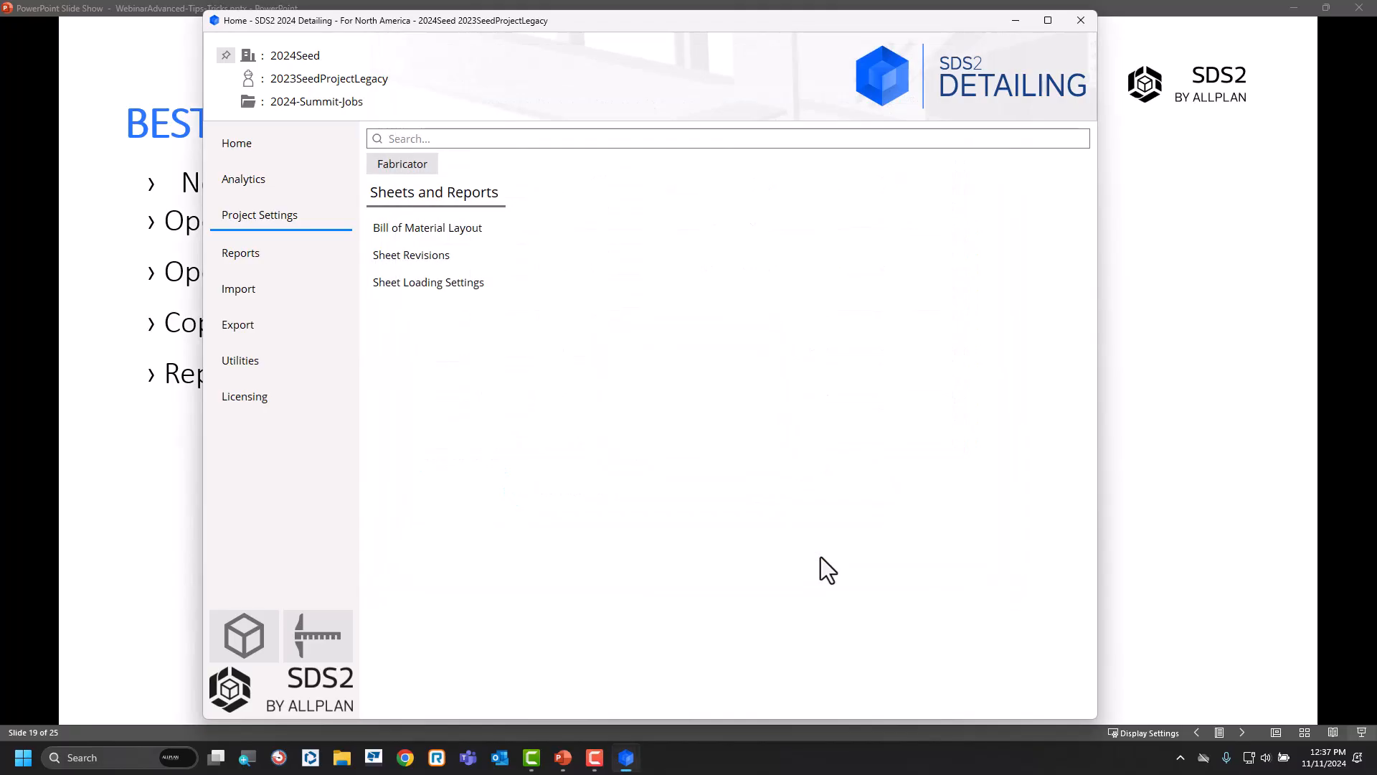
Activate the CombinedModularAddtoDetailProperties member module in the job's custom properties and accept marking all members for processing.
{"action": "left_click", "coordinate": [396, 164]}
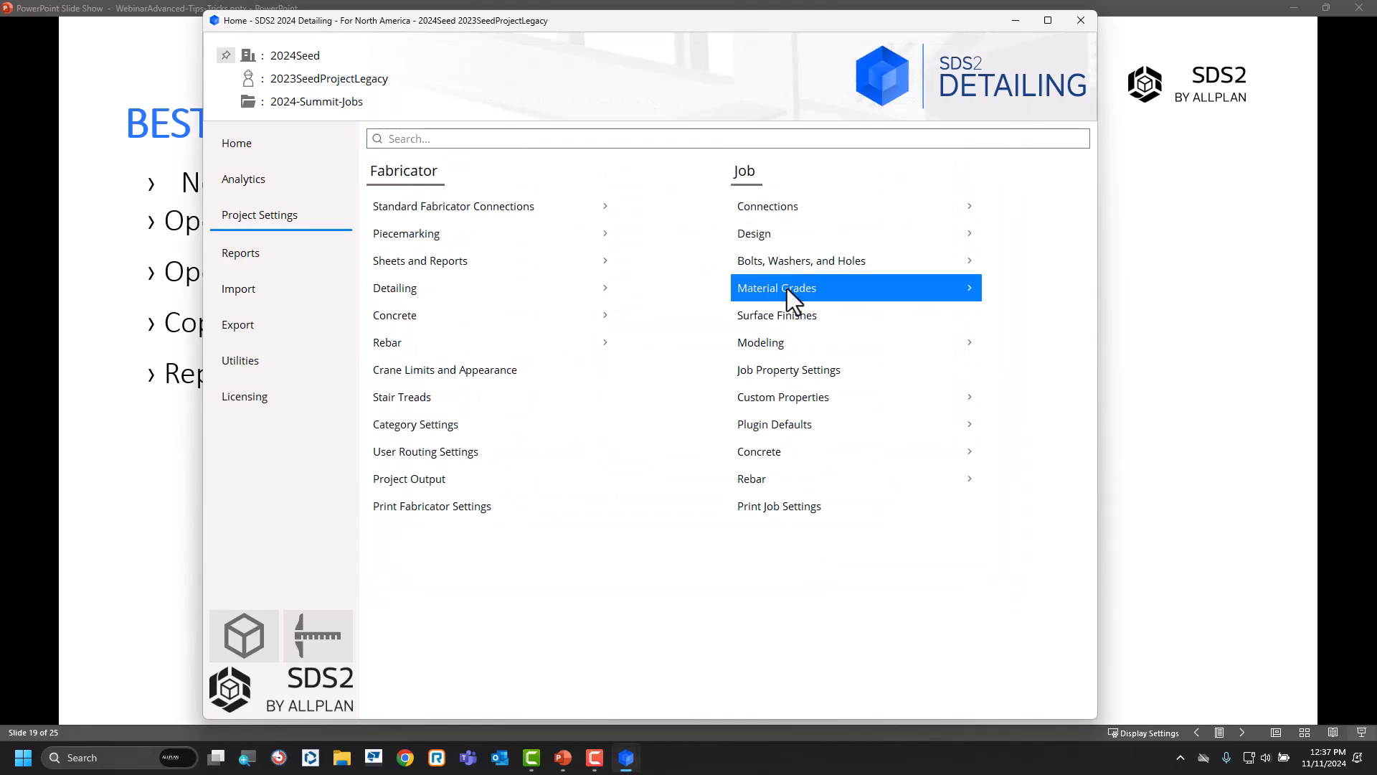
{"action": "left_click", "coordinate": [837, 396]}
{"action": "left_click", "coordinate": [478, 239]}
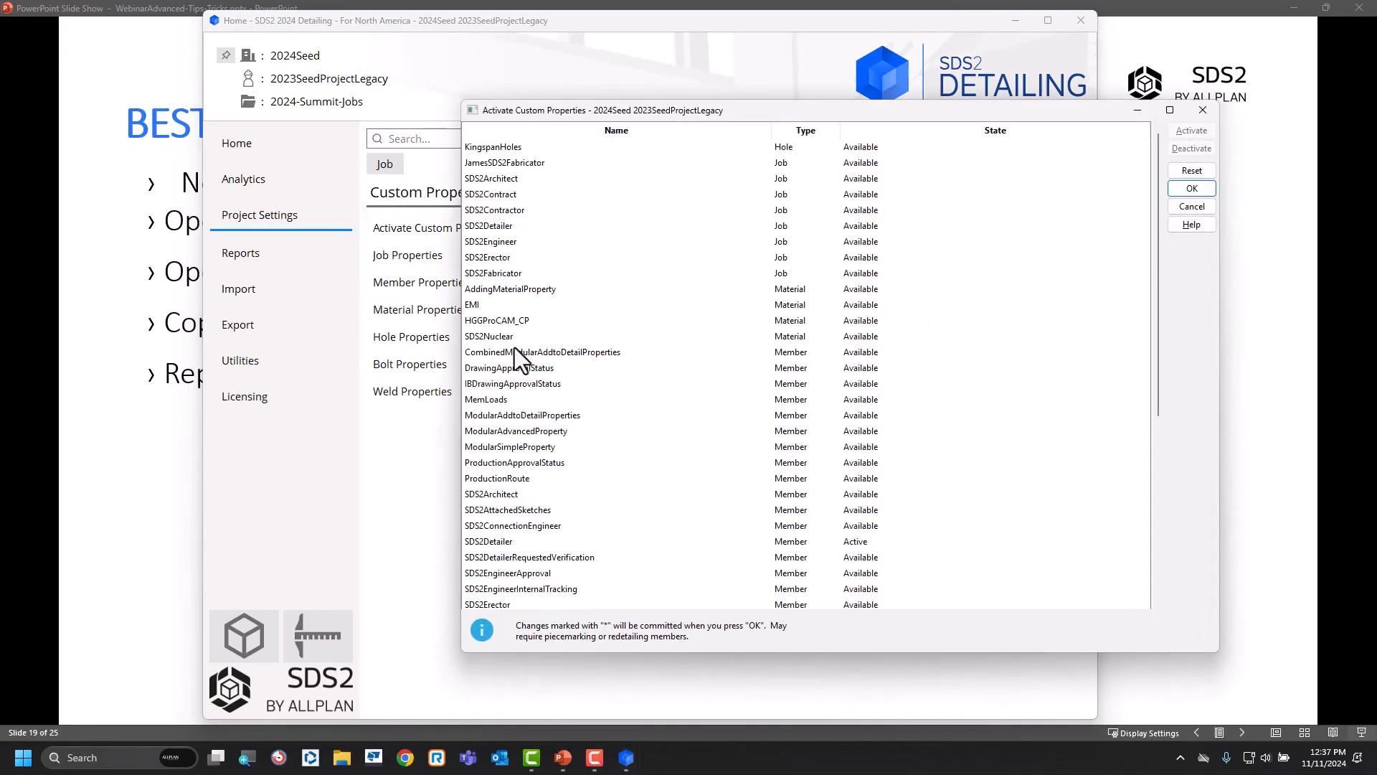
{"action": "left_click", "coordinate": [857, 354]}
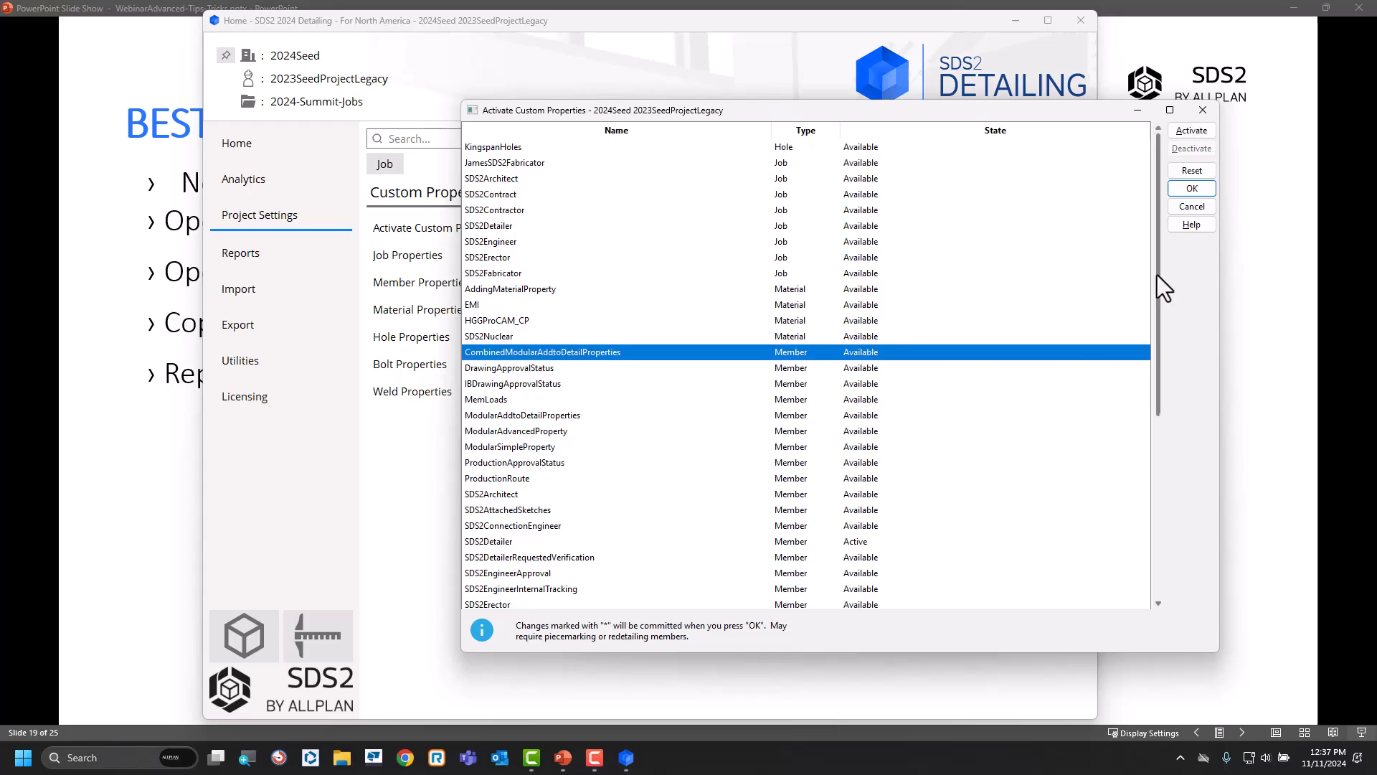
{"action": "left_click", "coordinate": [1204, 132]}
{"action": "left_click", "coordinate": [1199, 189]}
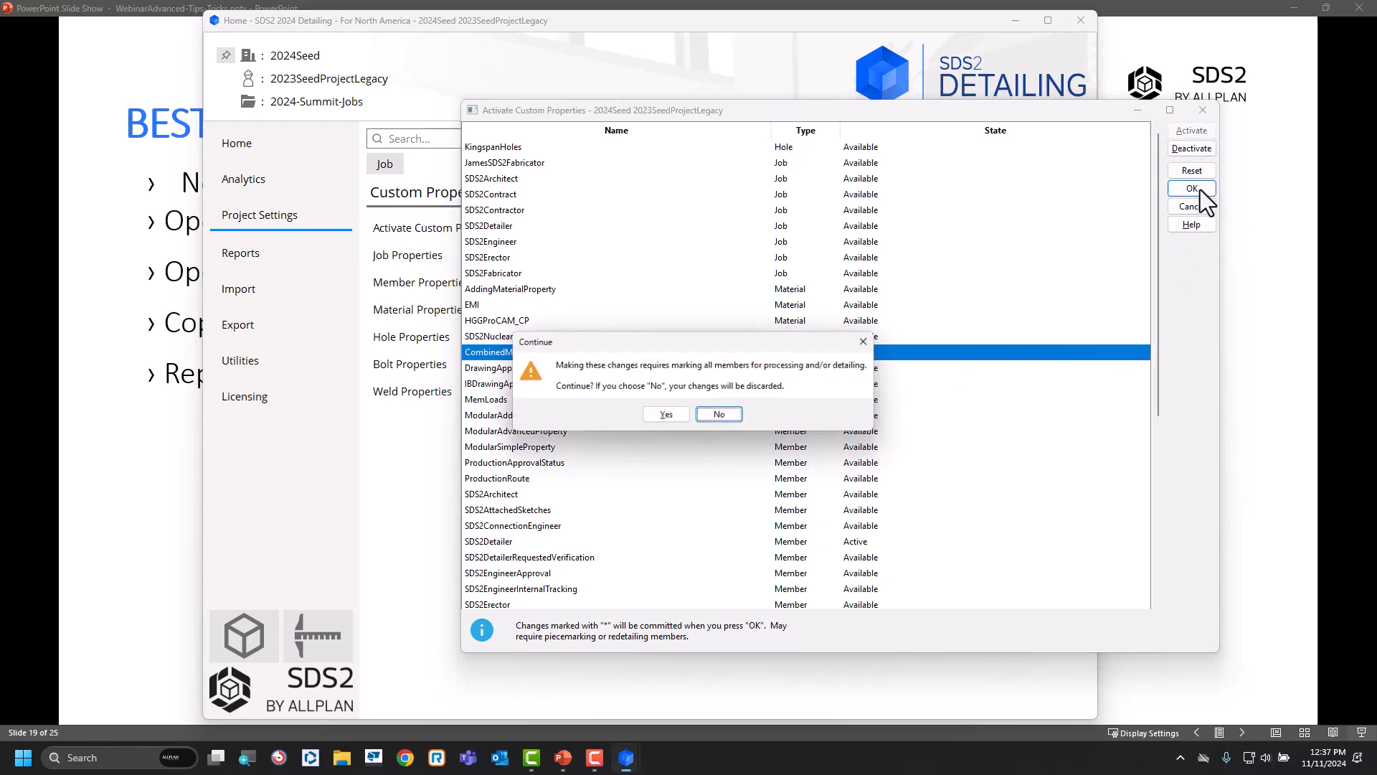
{"action": "left_click", "coordinate": [668, 415]}
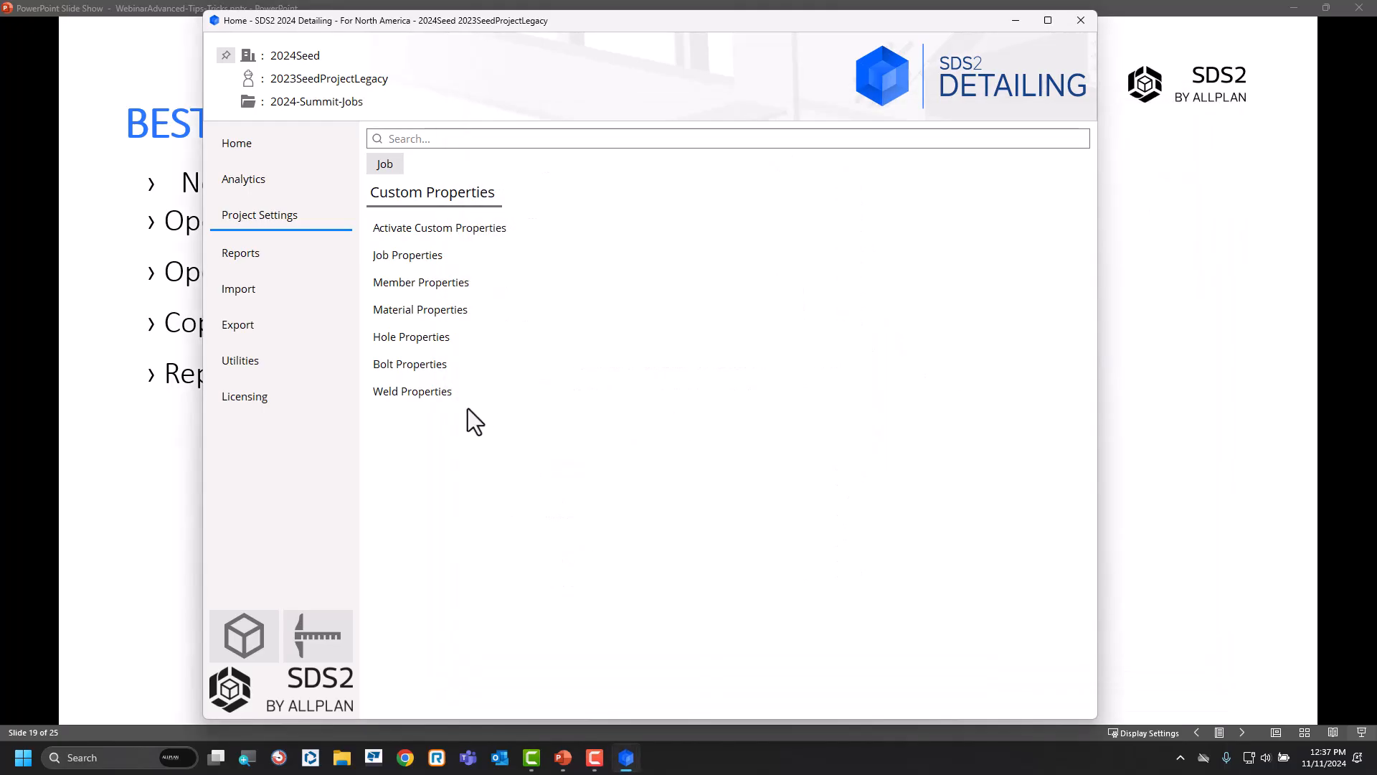
Turn Add to BOM back on for the MatProp entry in the job's custom material properties and save the schema.
{"action": "left_click", "coordinate": [429, 311]}
{"action": "left_click", "coordinate": [512, 146]}
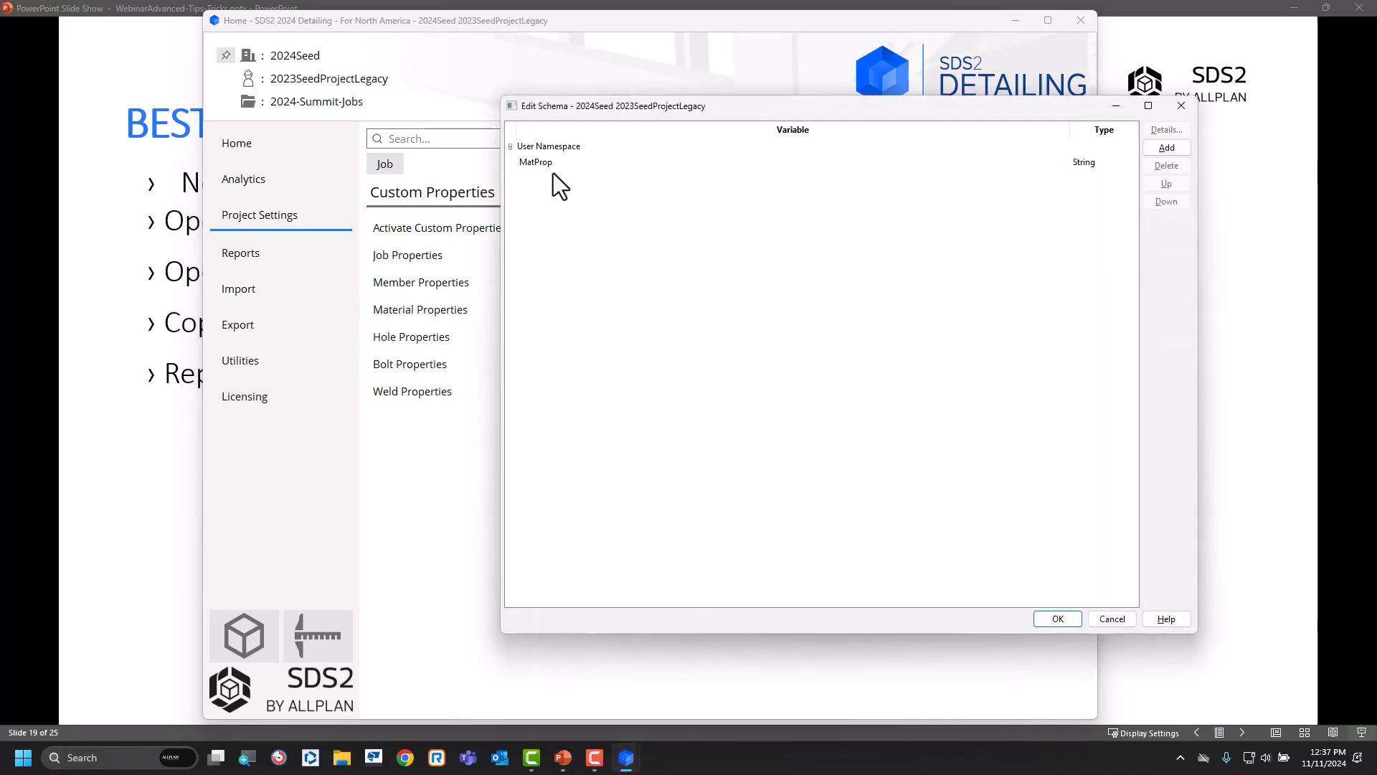
{"action": "left_click", "coordinate": [542, 162]}
{"action": "left_click", "coordinate": [1162, 131]}
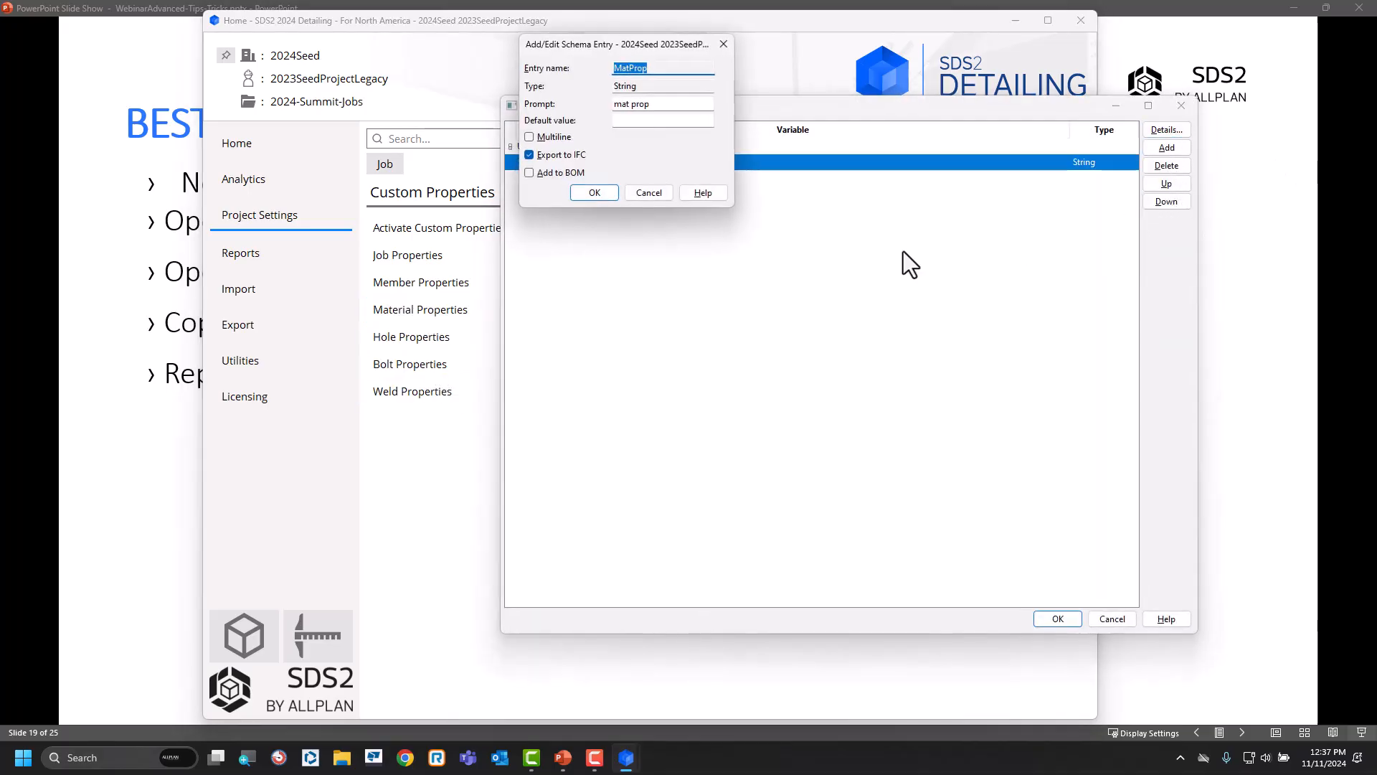
{"action": "left_click", "coordinate": [591, 190]}
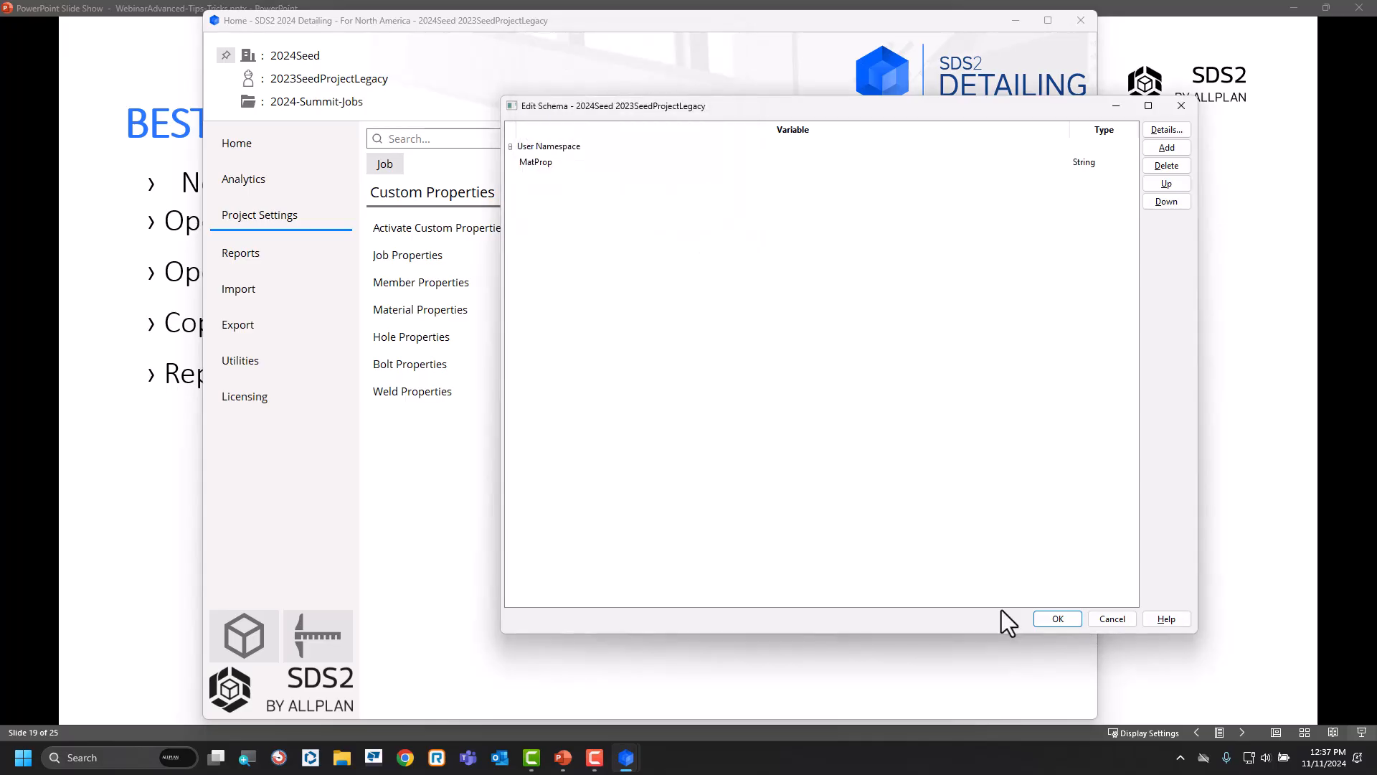
{"action": "left_click", "coordinate": [1057, 619]}
Review the custom property rows in the fabricator's Bill of Material Layout, then return to the presentation slides.
{"action": "left_click", "coordinate": [382, 164]}
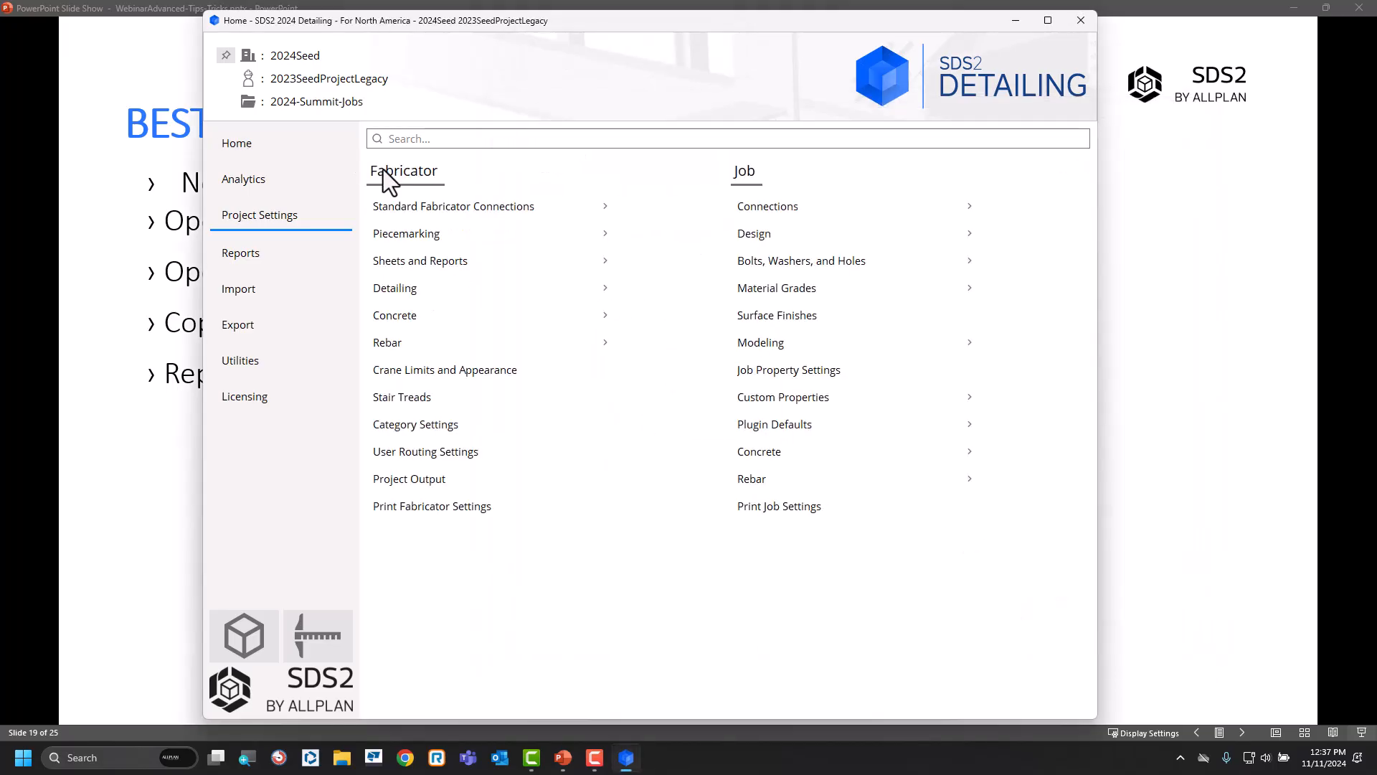
{"action": "left_click", "coordinate": [474, 266]}
{"action": "left_click", "coordinate": [451, 231]}
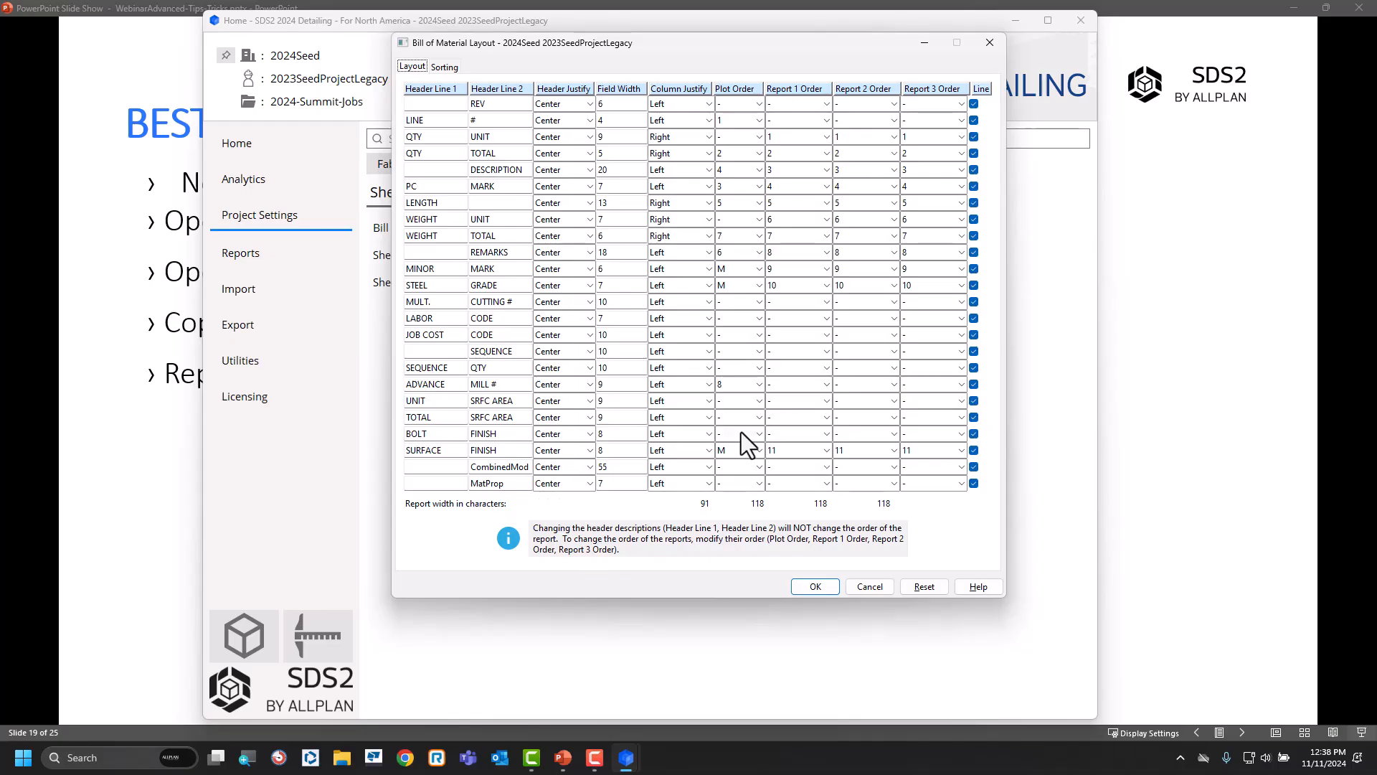
{"action": "left_click", "coordinate": [1178, 16]}
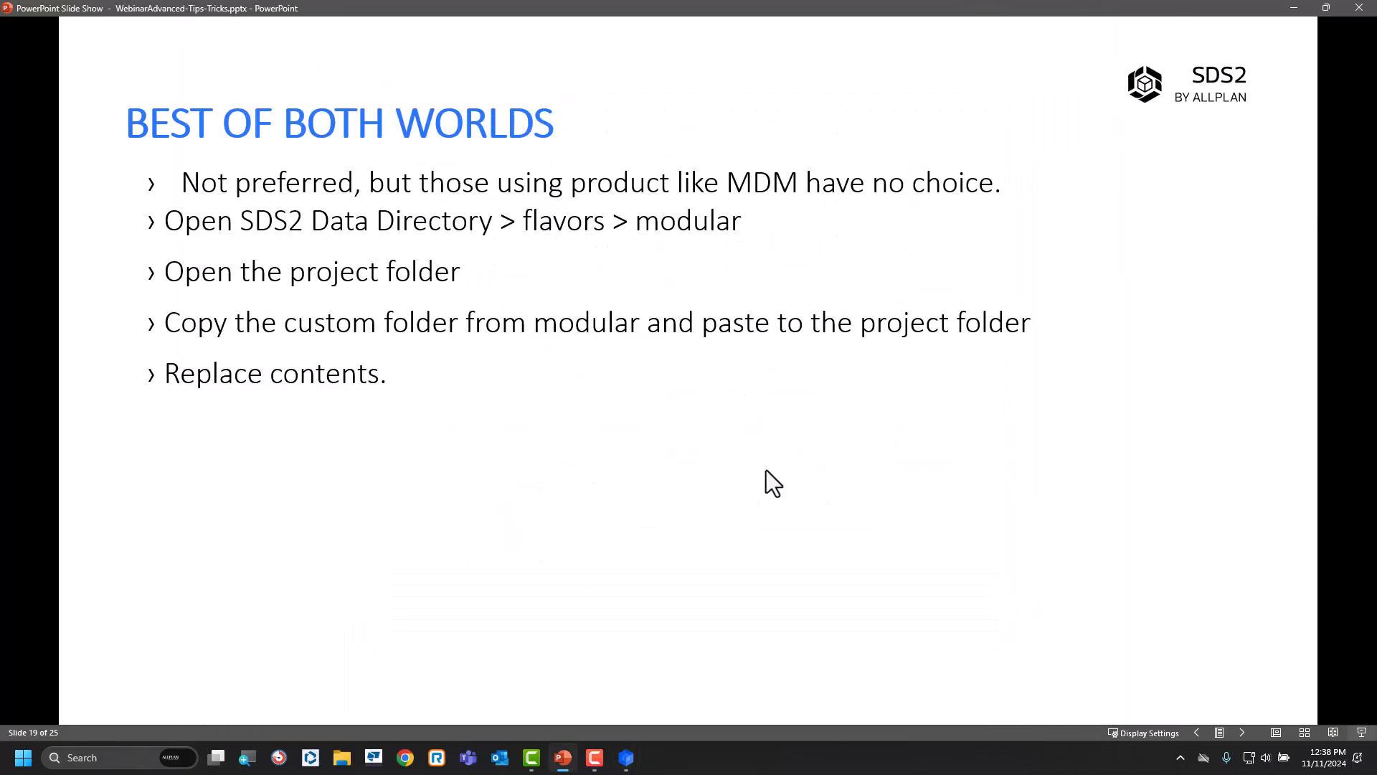
{"action": "left_click", "coordinate": [766, 470]}
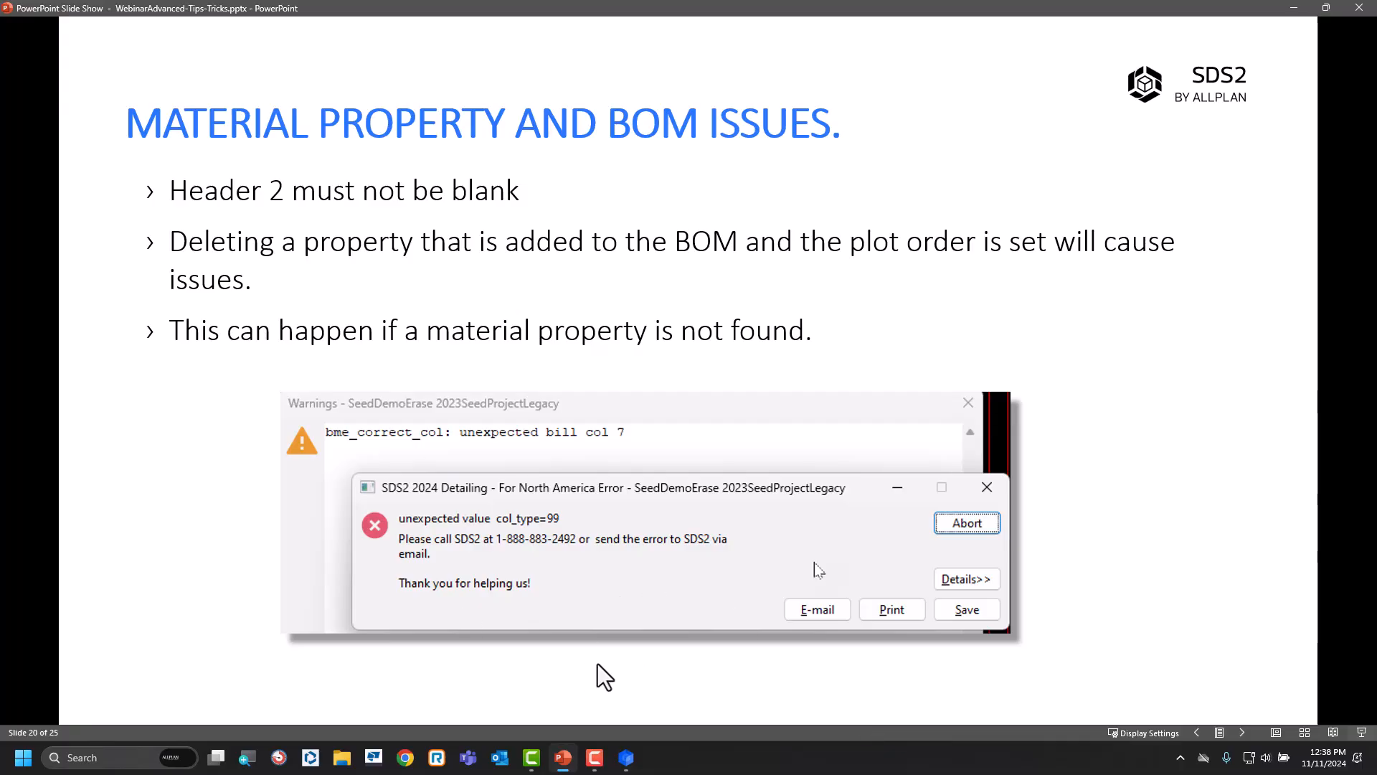
{"action": "left_click", "coordinate": [1003, 287]}
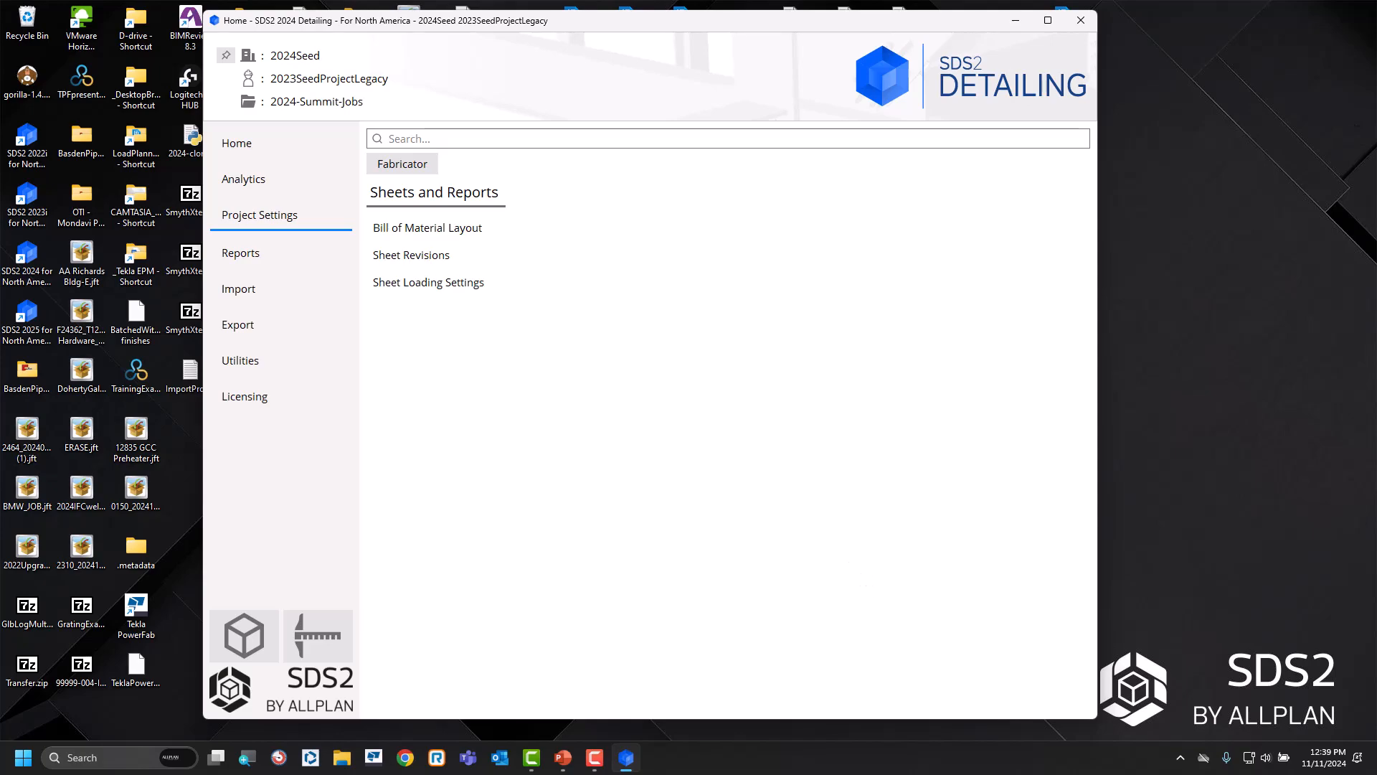
{"action": "key", "text": "alt+Tab"}
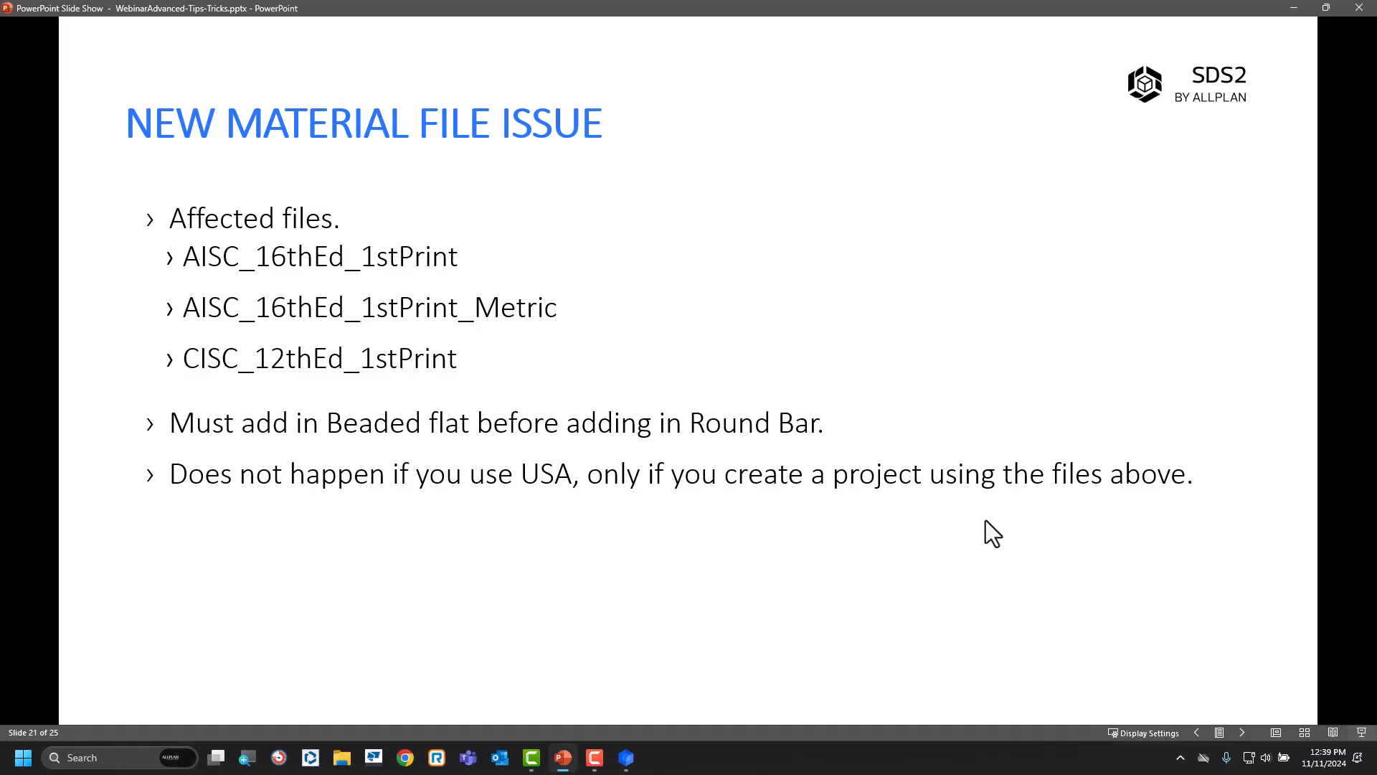
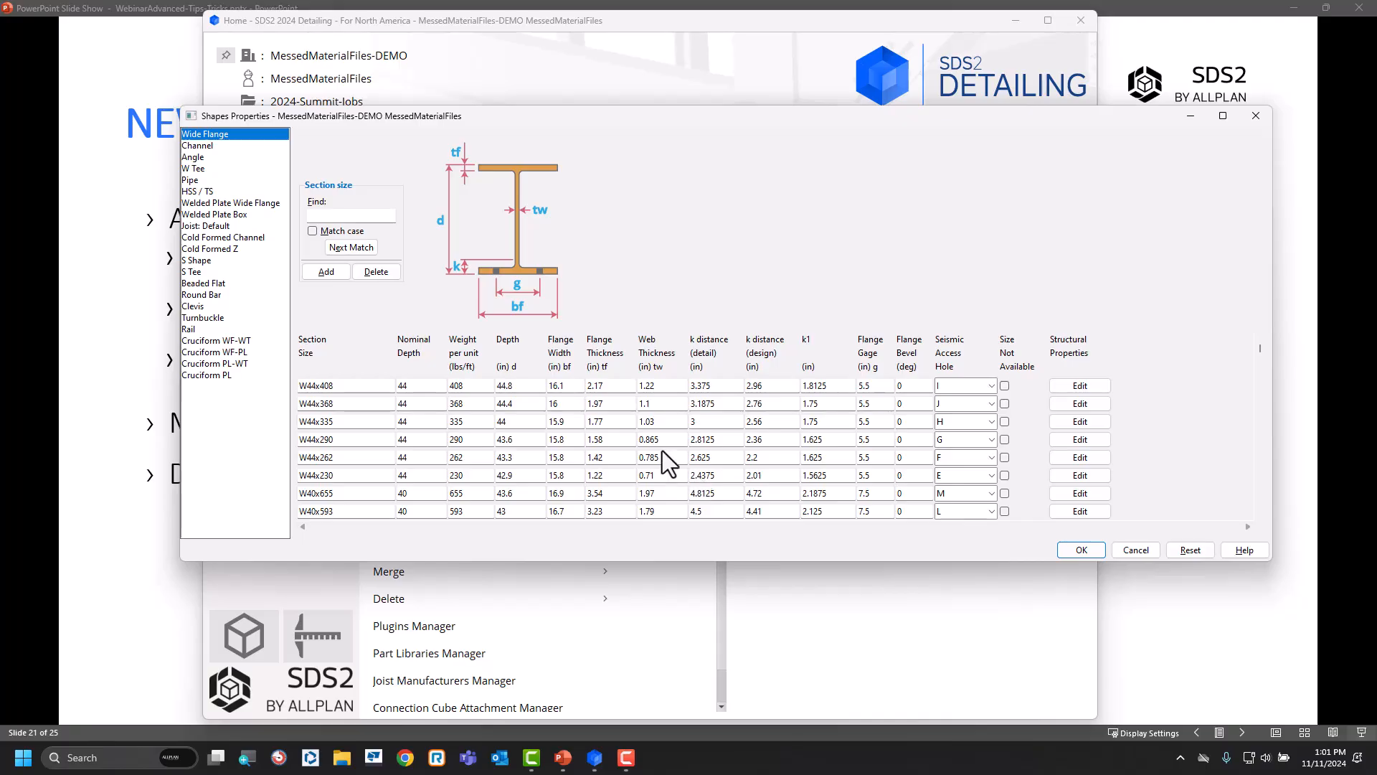
Add a Round Bar section size named AB3/4 in the shapes properties and save the shape file.
{"action": "left_click", "coordinate": [215, 295]}
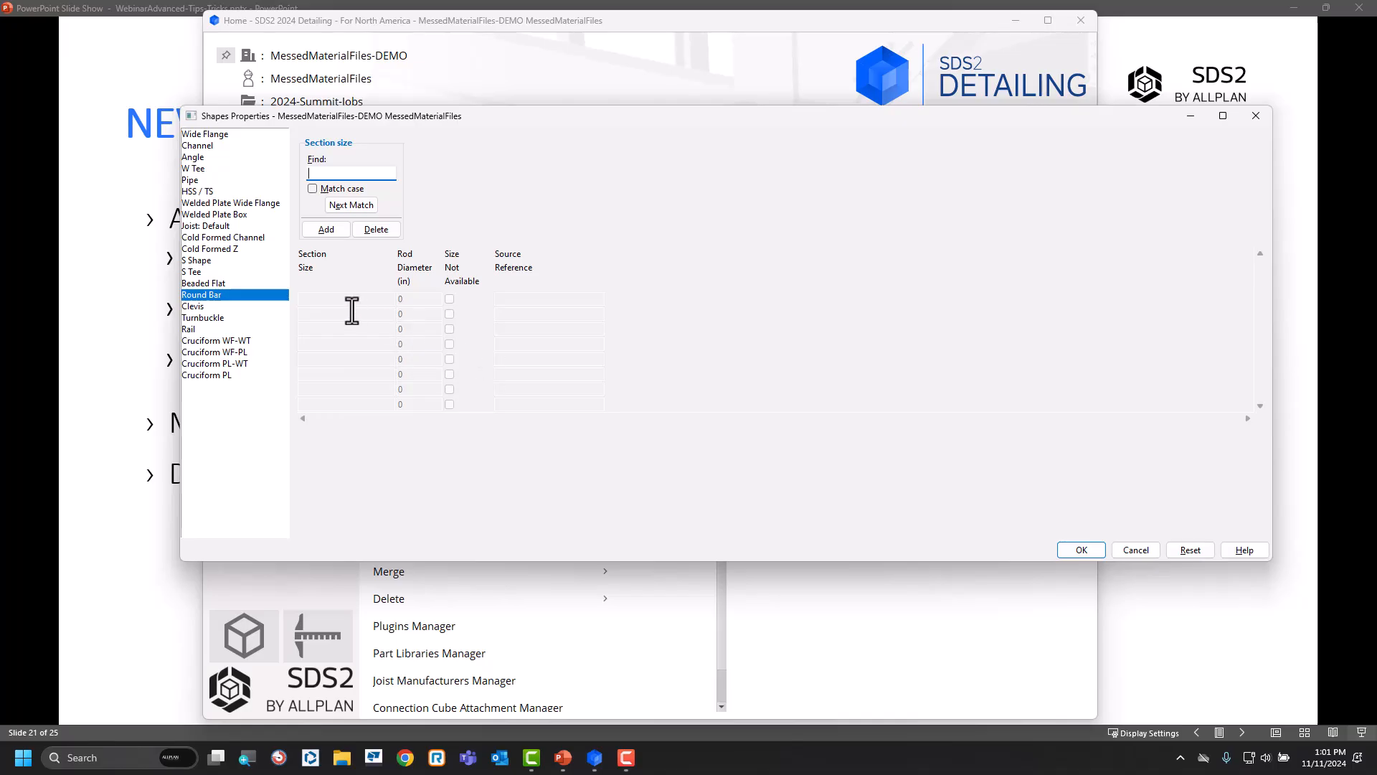
{"action": "left_click", "coordinate": [327, 229]}
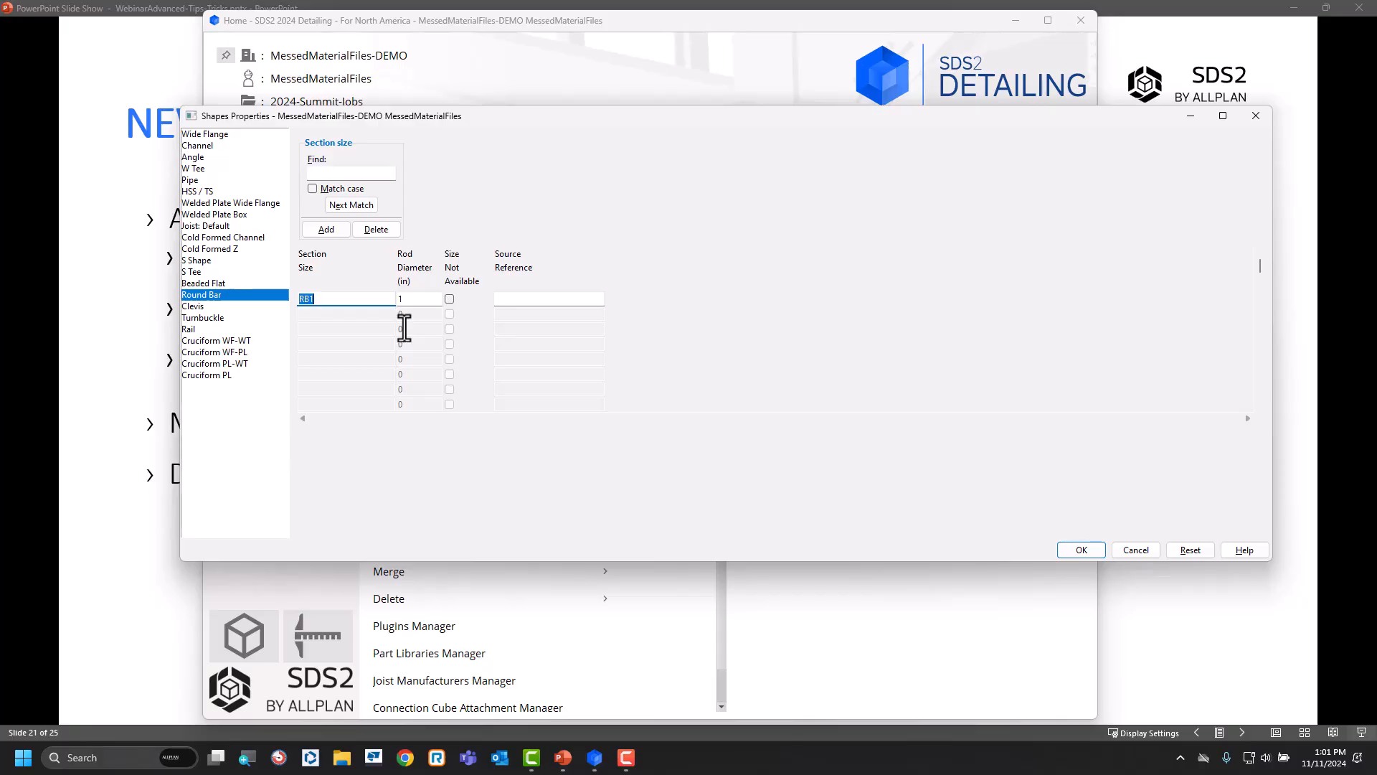
{"action": "type", "text": "ab"}
{"action": "key", "text": "BackSpace"}
{"action": "key", "text": "BackSpace"}
{"action": "key", "text": "BackSpace"}
{"action": "key", "text": "BackSpace"}
{"action": "key", "text": "BackSpace"}
{"action": "type", "text": "AB3/4"}
{"action": "left_click", "coordinate": [1088, 550]}
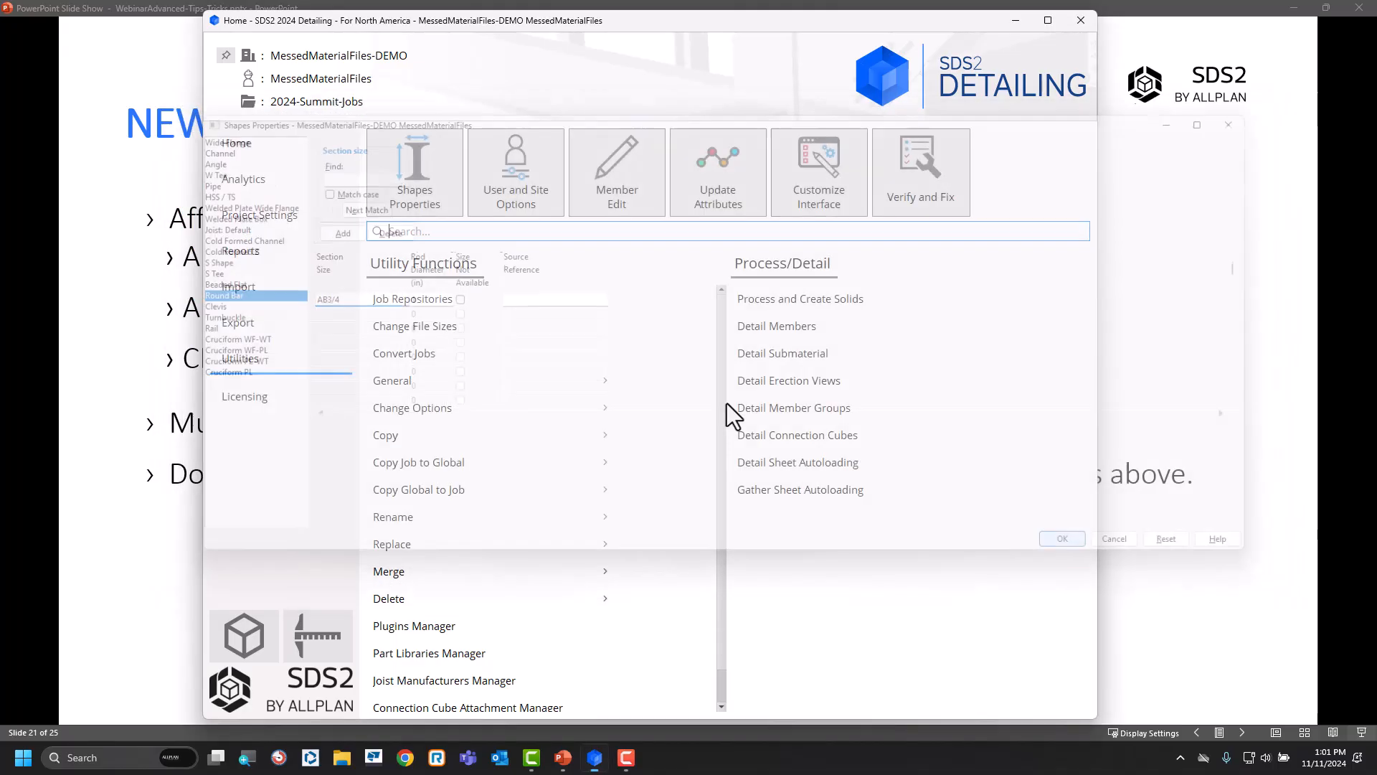
Open erection view 0 in Modeling and start adding Rolled Section material to beam B_1.
{"action": "left_click", "coordinate": [242, 639]}
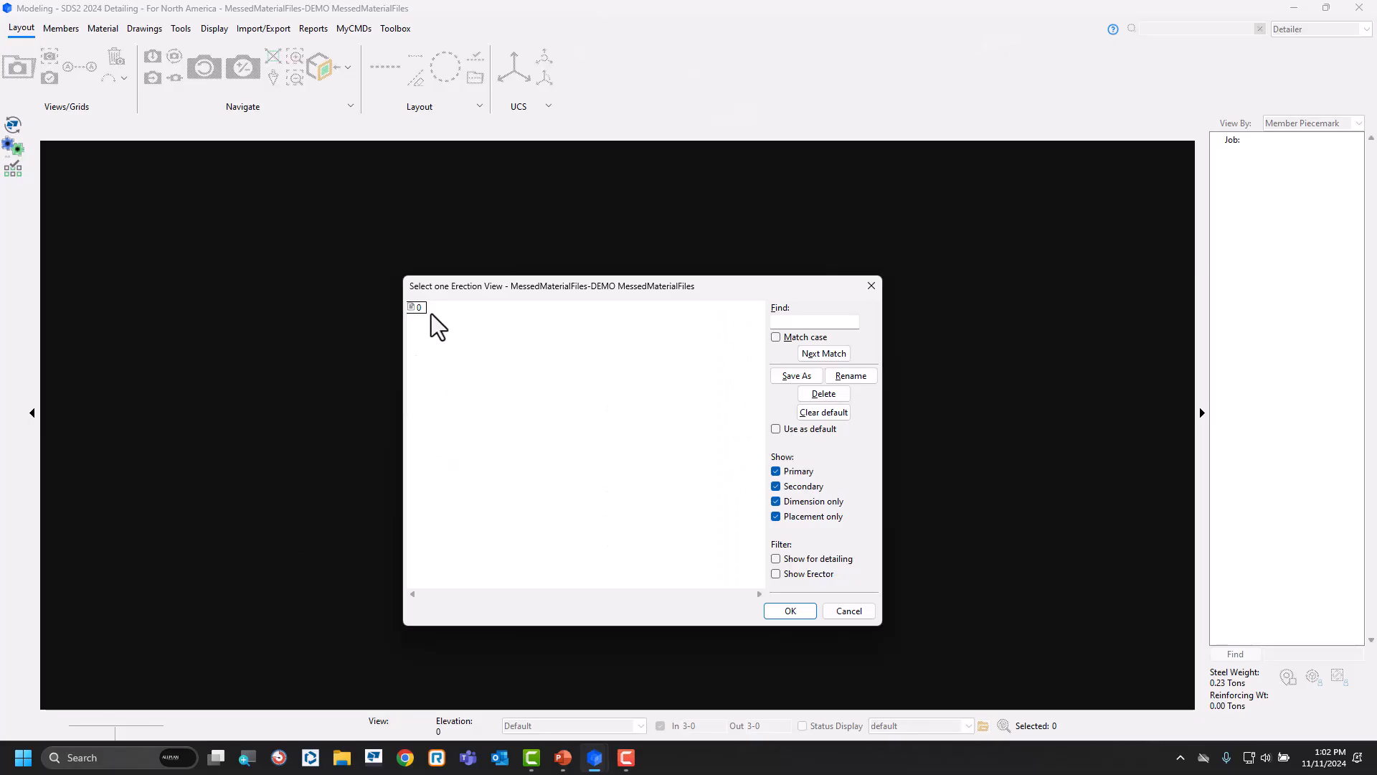
{"action": "left_click", "coordinate": [800, 616]}
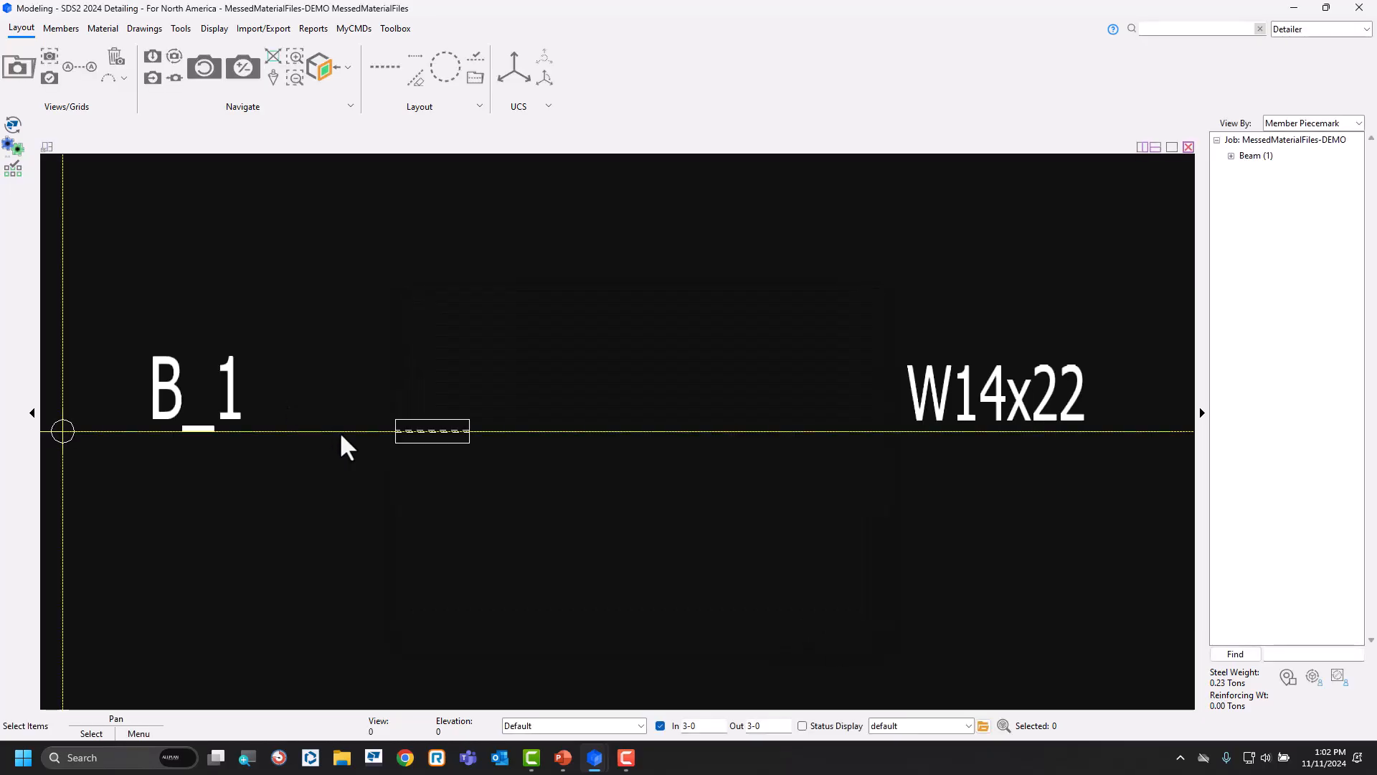
{"action": "middle_click_drag", "start_coordinate": [332, 434], "coordinate": [527, 442]}
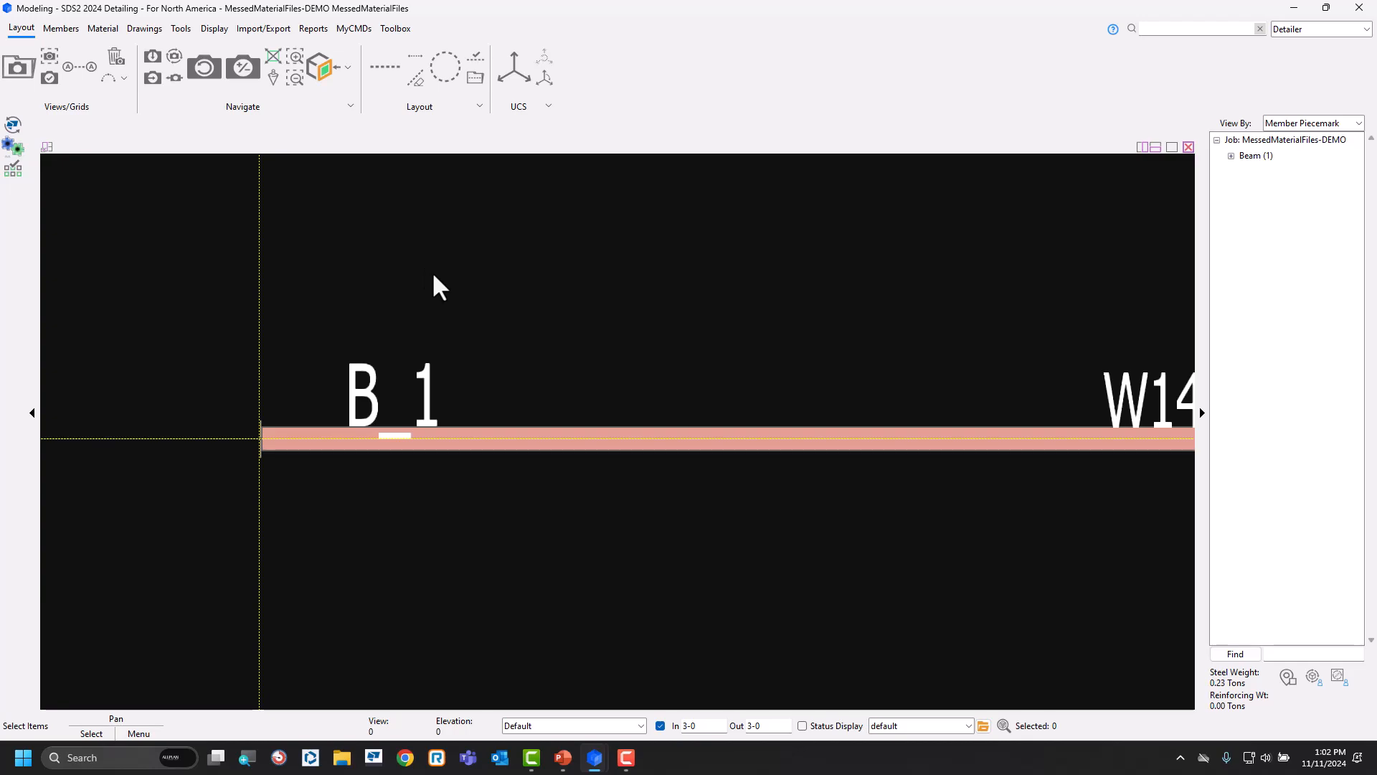
{"action": "key", "text": "m"}
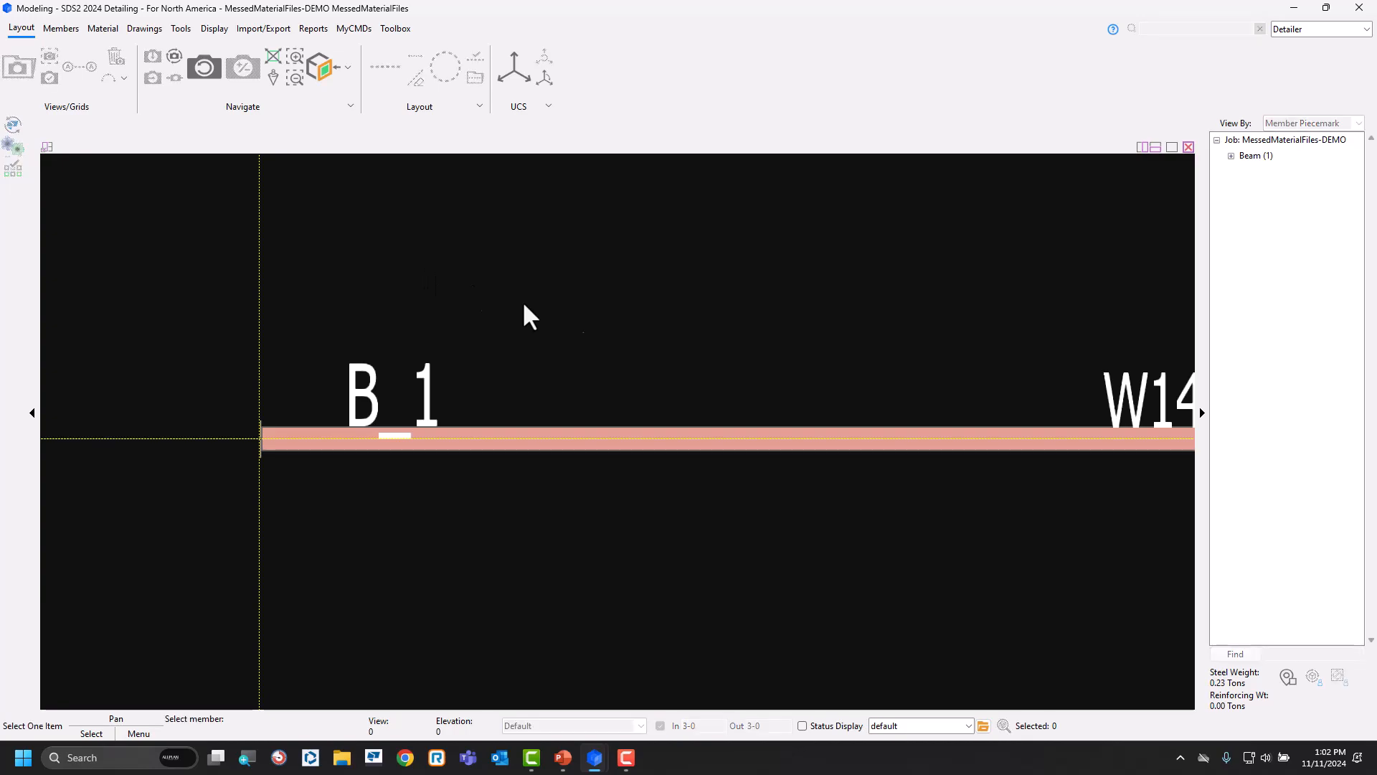
{"action": "left_click", "coordinate": [576, 439]}
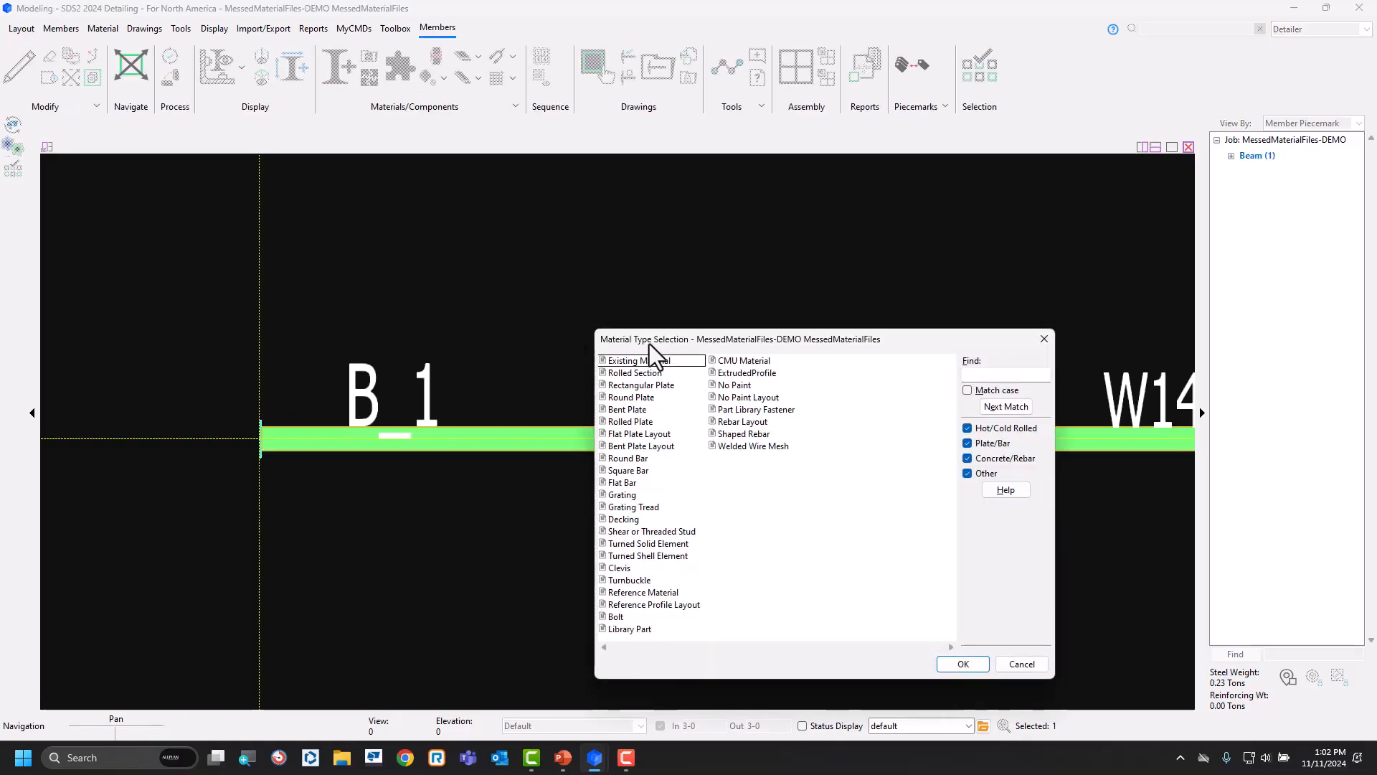
{"action": "left_click", "coordinate": [653, 373]}
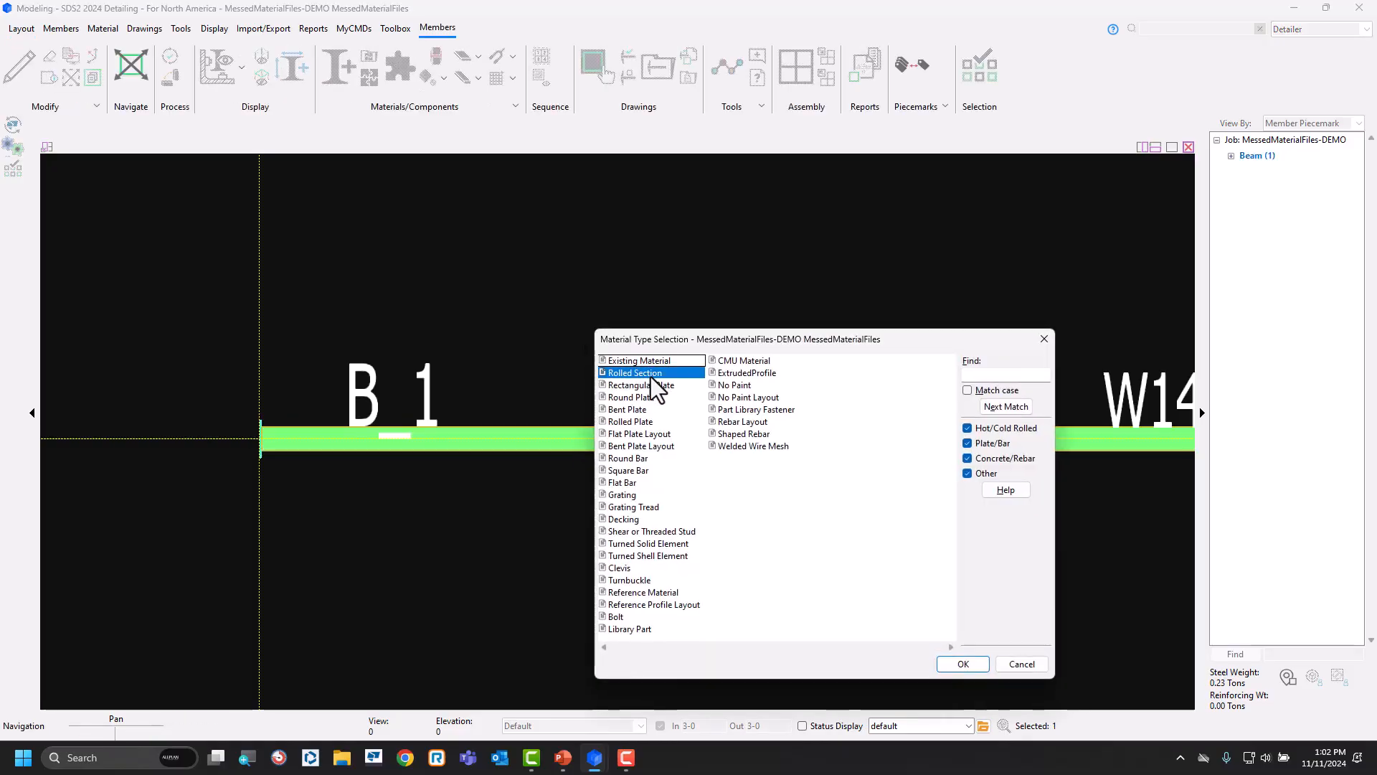
{"action": "left_click", "coordinate": [963, 664]}
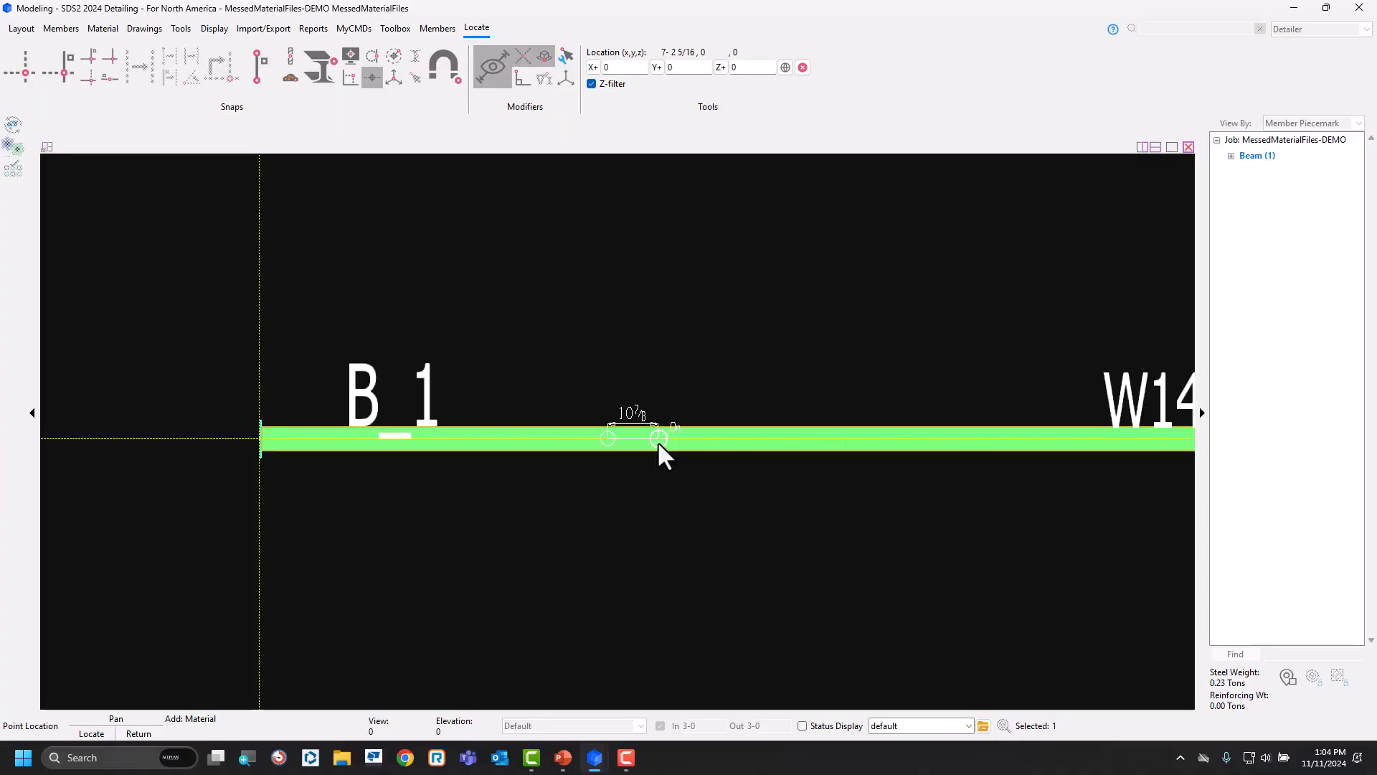
{"action": "left_click", "coordinate": [658, 439]}
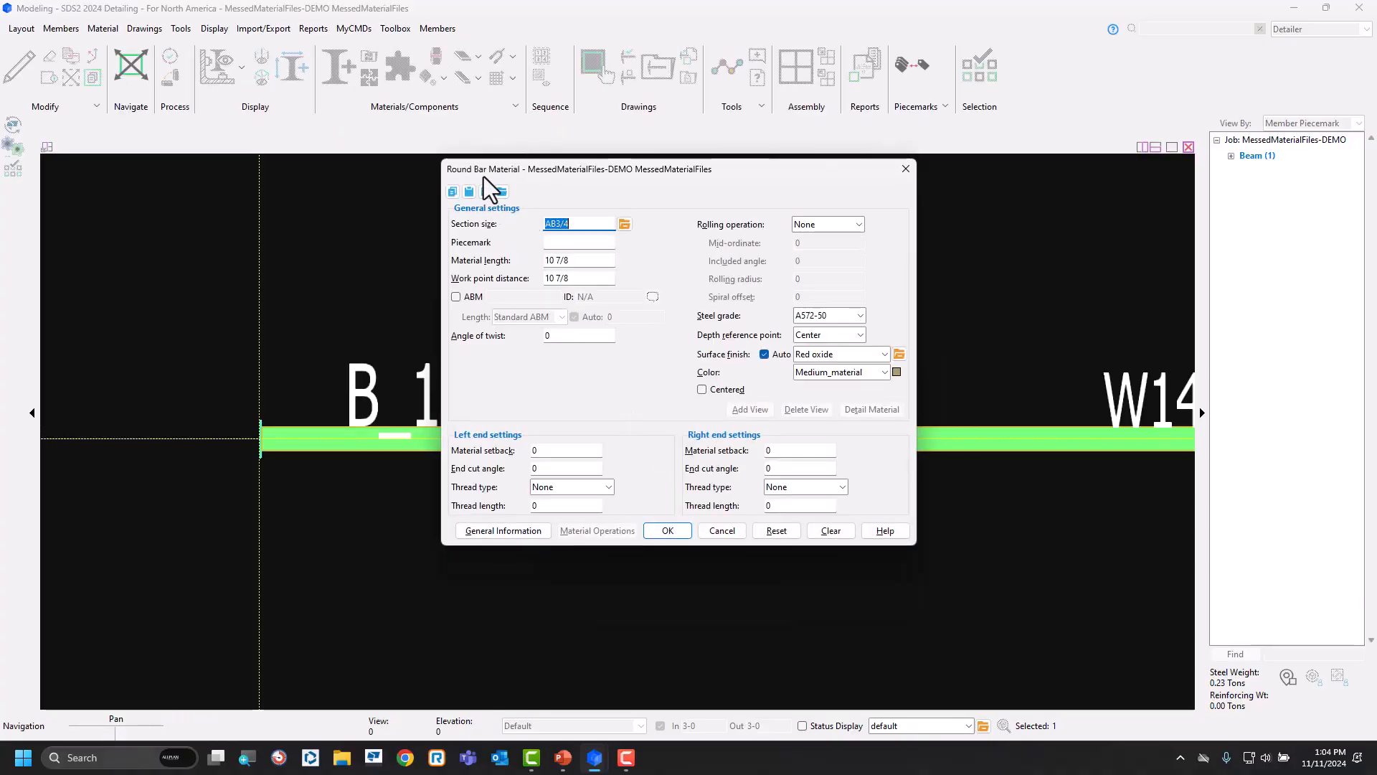
Check the selectable section sizes for the new material, then cancel the material and close Modeling.
{"action": "left_click", "coordinate": [625, 224]}
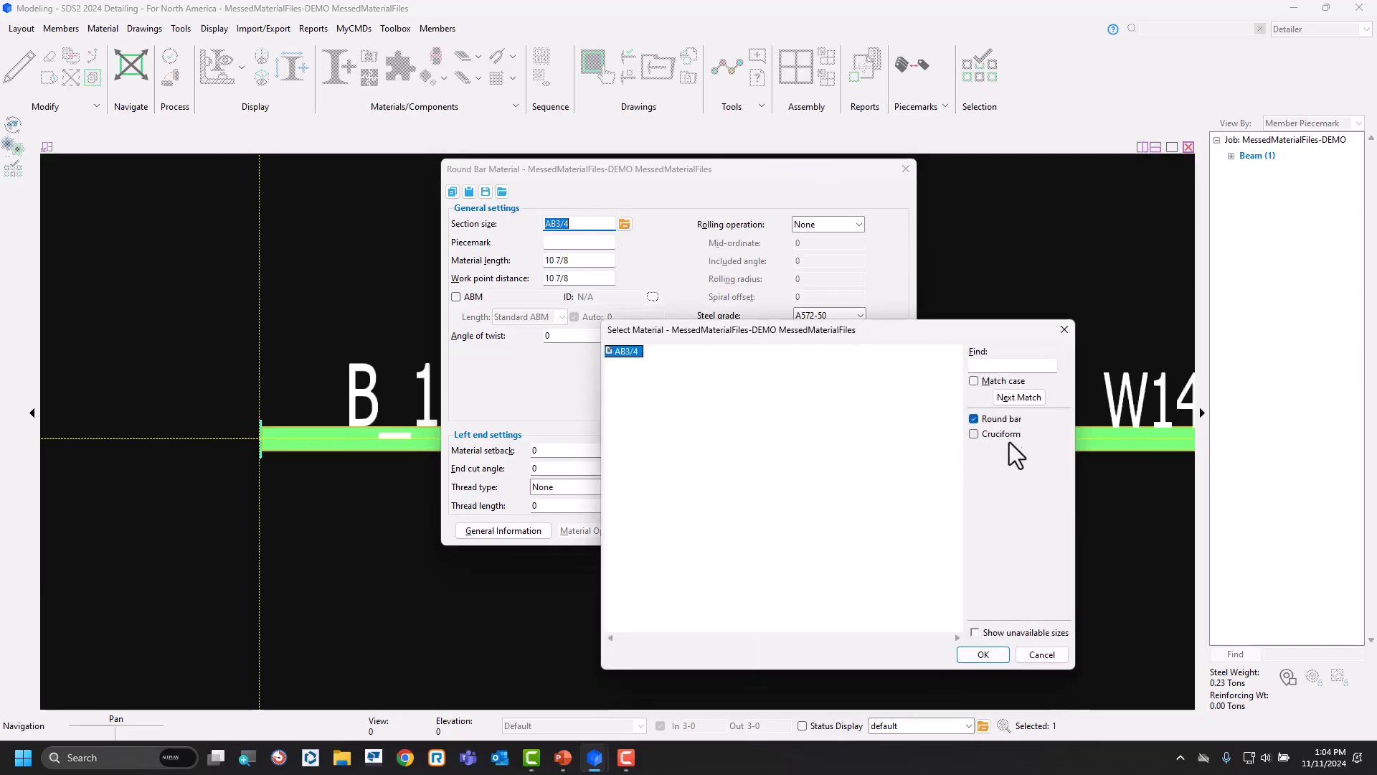
{"action": "left_click", "coordinate": [1046, 653]}
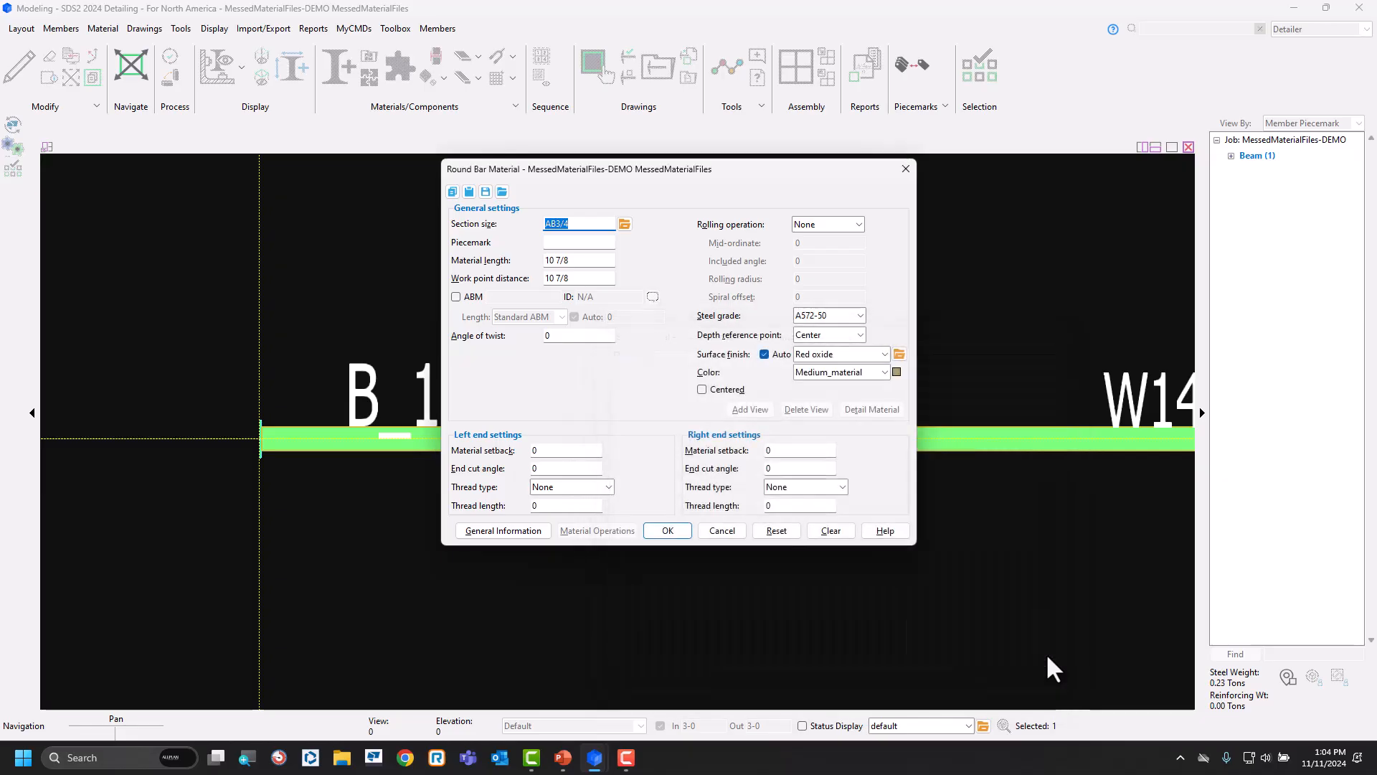
{"action": "left_click", "coordinate": [722, 530]}
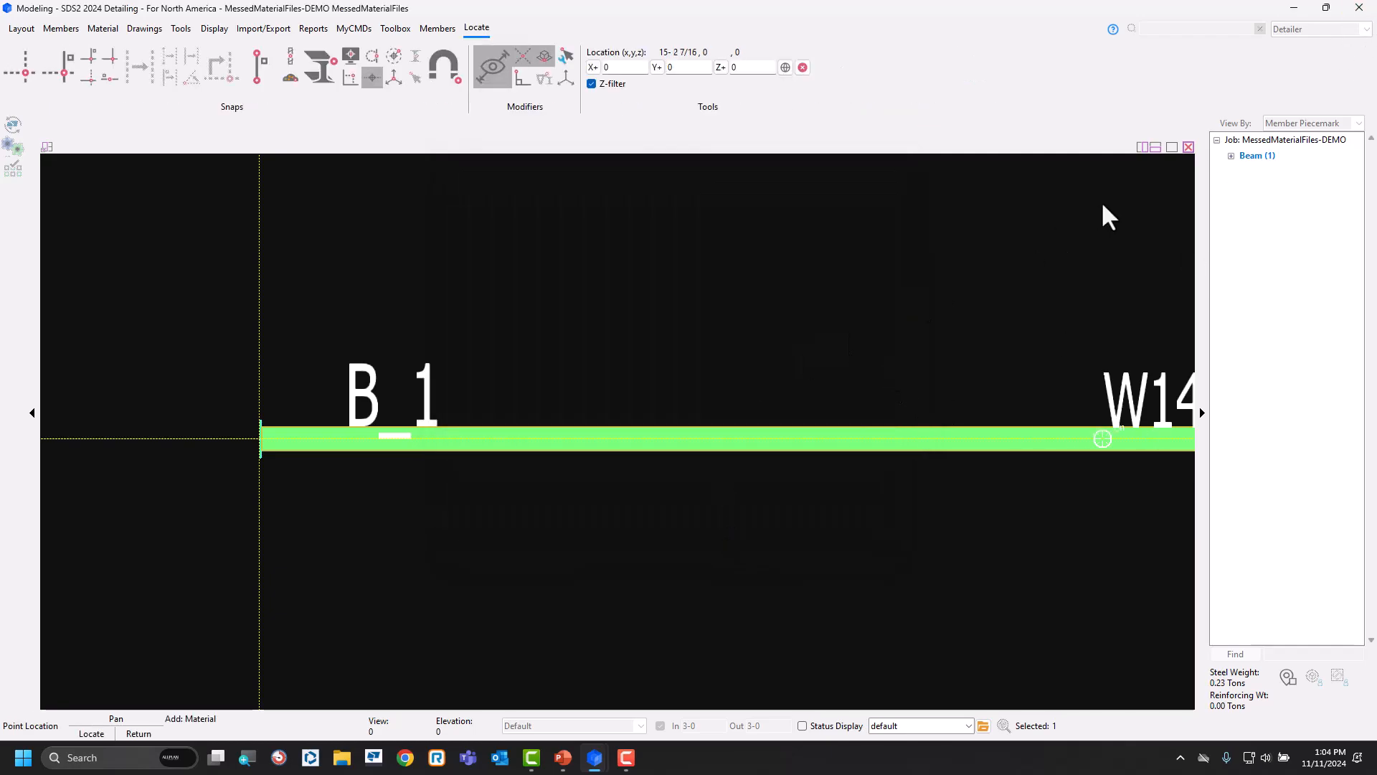
{"action": "key", "text": "Escape"}
{"action": "left_click", "coordinate": [1359, 7]}
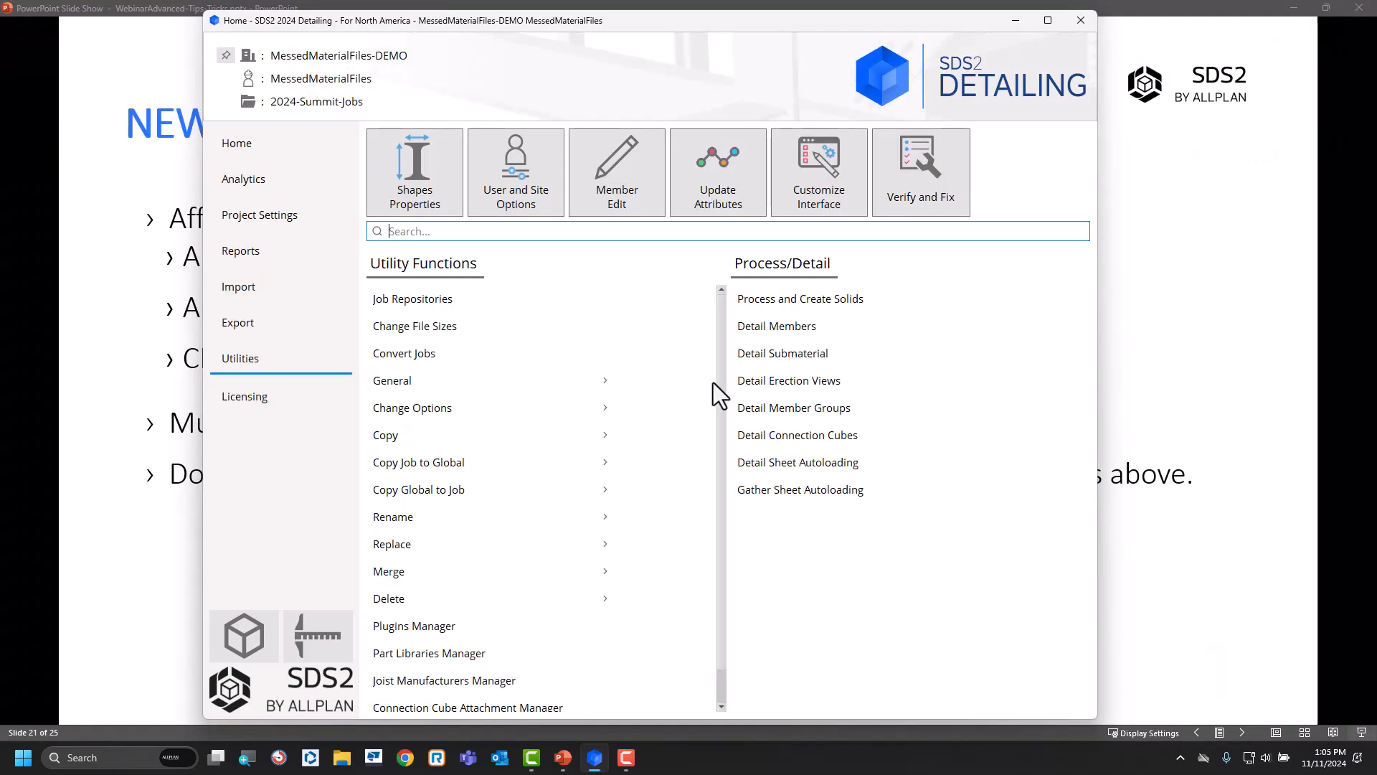
Open the job's shape file in Shapes Properties and delete the AB3/4 Round Bar section size.
{"action": "left_click", "coordinate": [416, 204]}
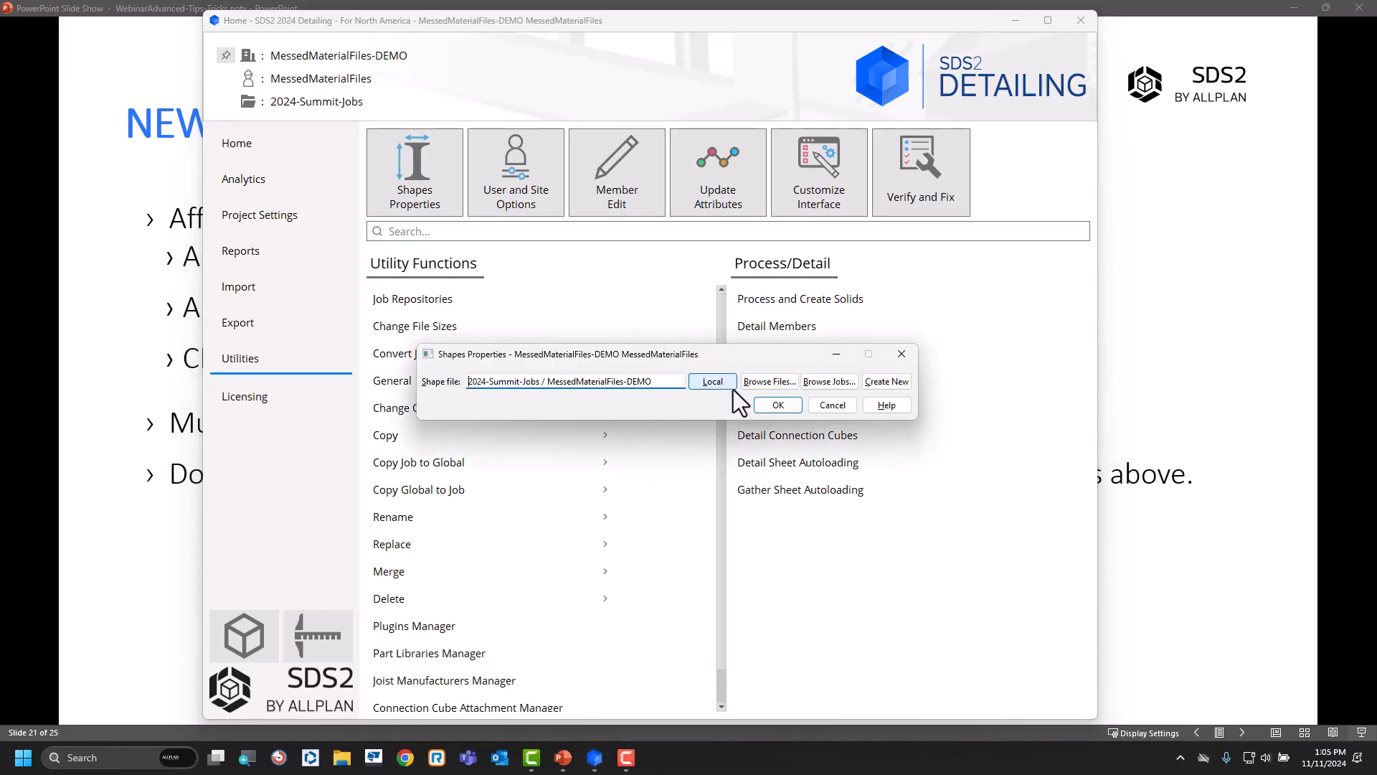
{"action": "left_click", "coordinate": [778, 406]}
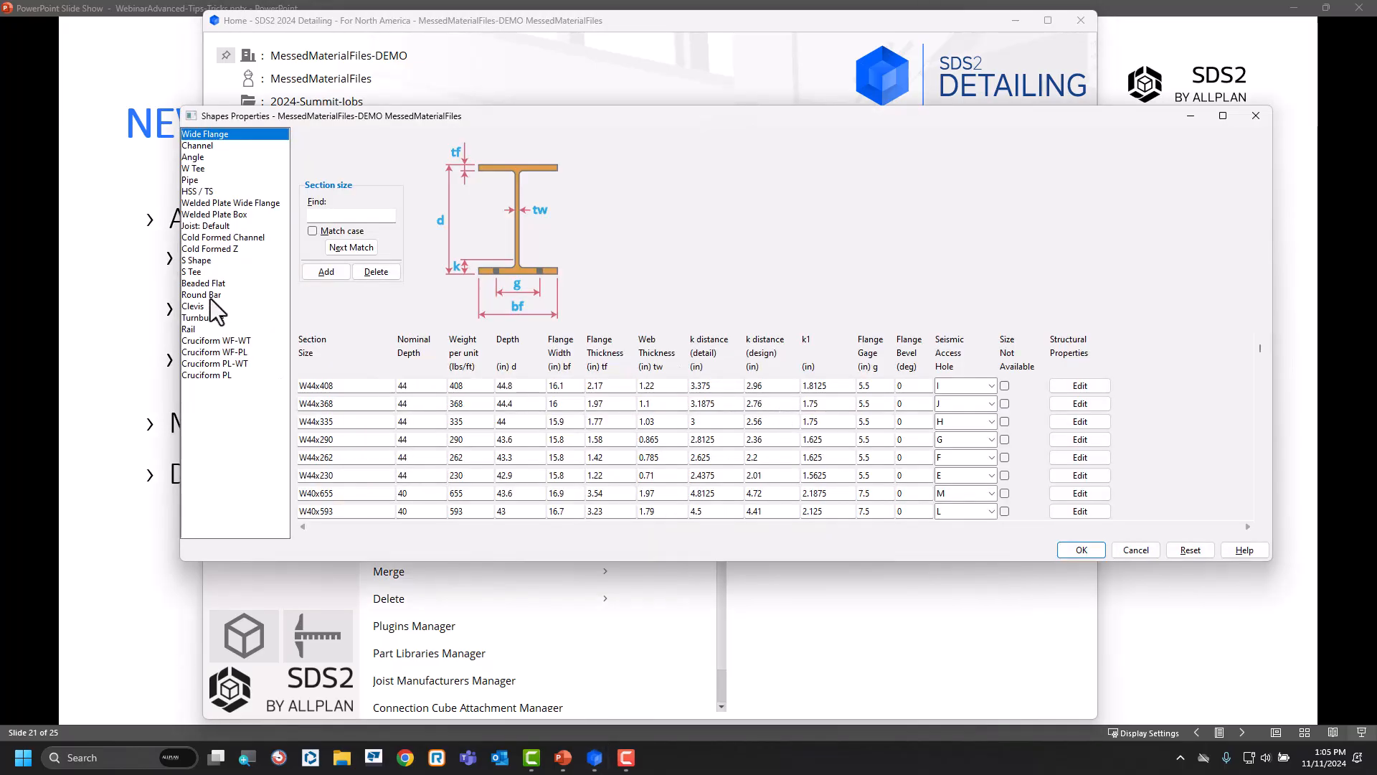
{"action": "left_click", "coordinate": [209, 296]}
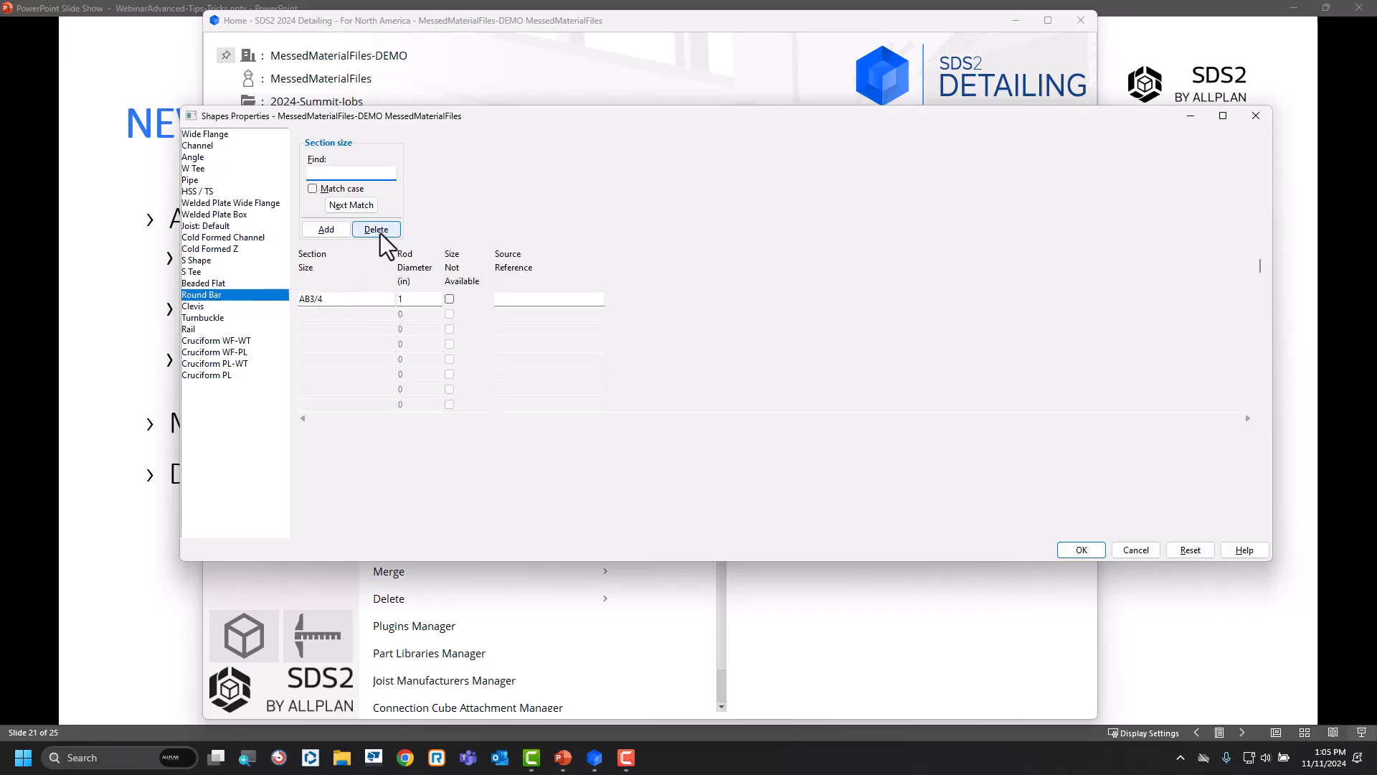
{"action": "left_click", "coordinate": [355, 299]}
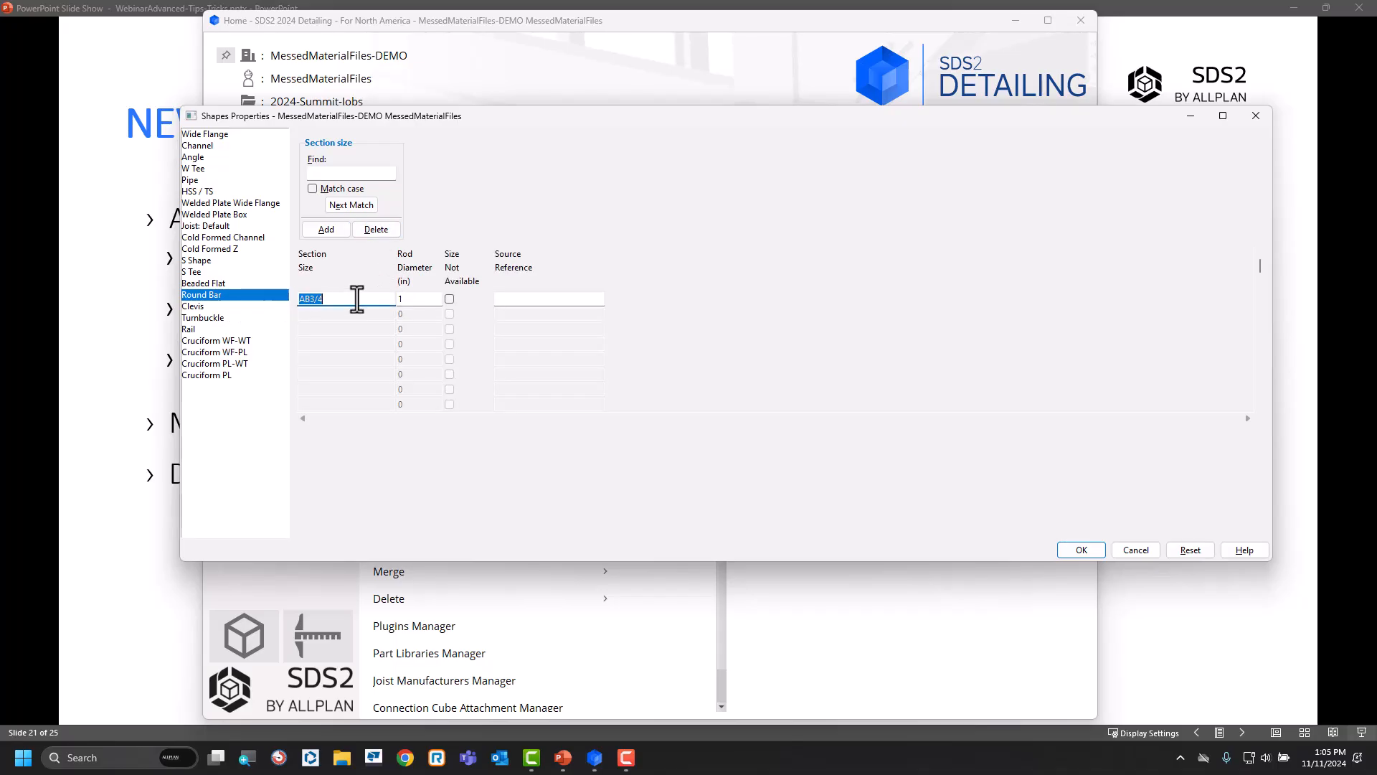
{"action": "left_click", "coordinate": [373, 228]}
{"action": "left_click", "coordinate": [673, 416]}
{"action": "left_click", "coordinate": [369, 229]}
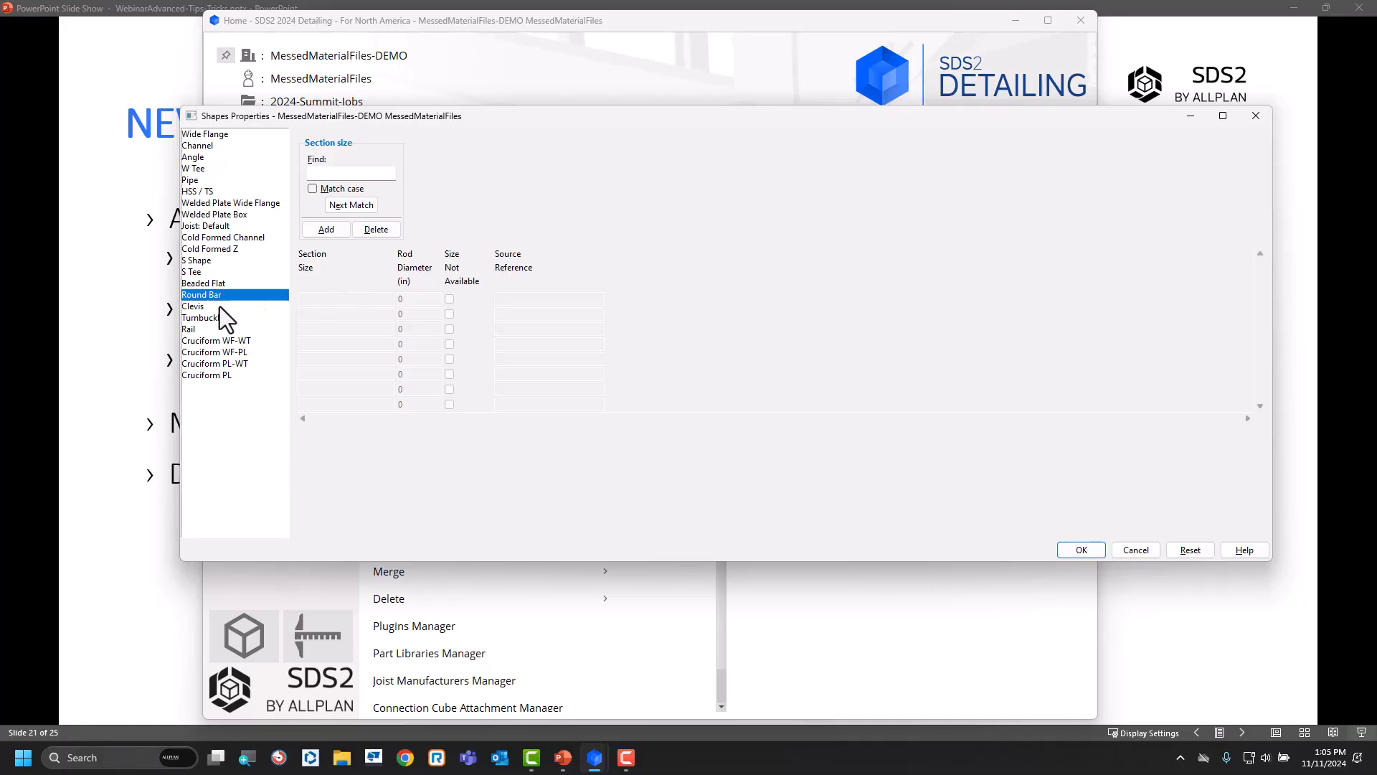
View the Beaded Flat sizes first, then add Round Bar section size AB3/4 again and save the shape file.
{"action": "left_click", "coordinate": [217, 283]}
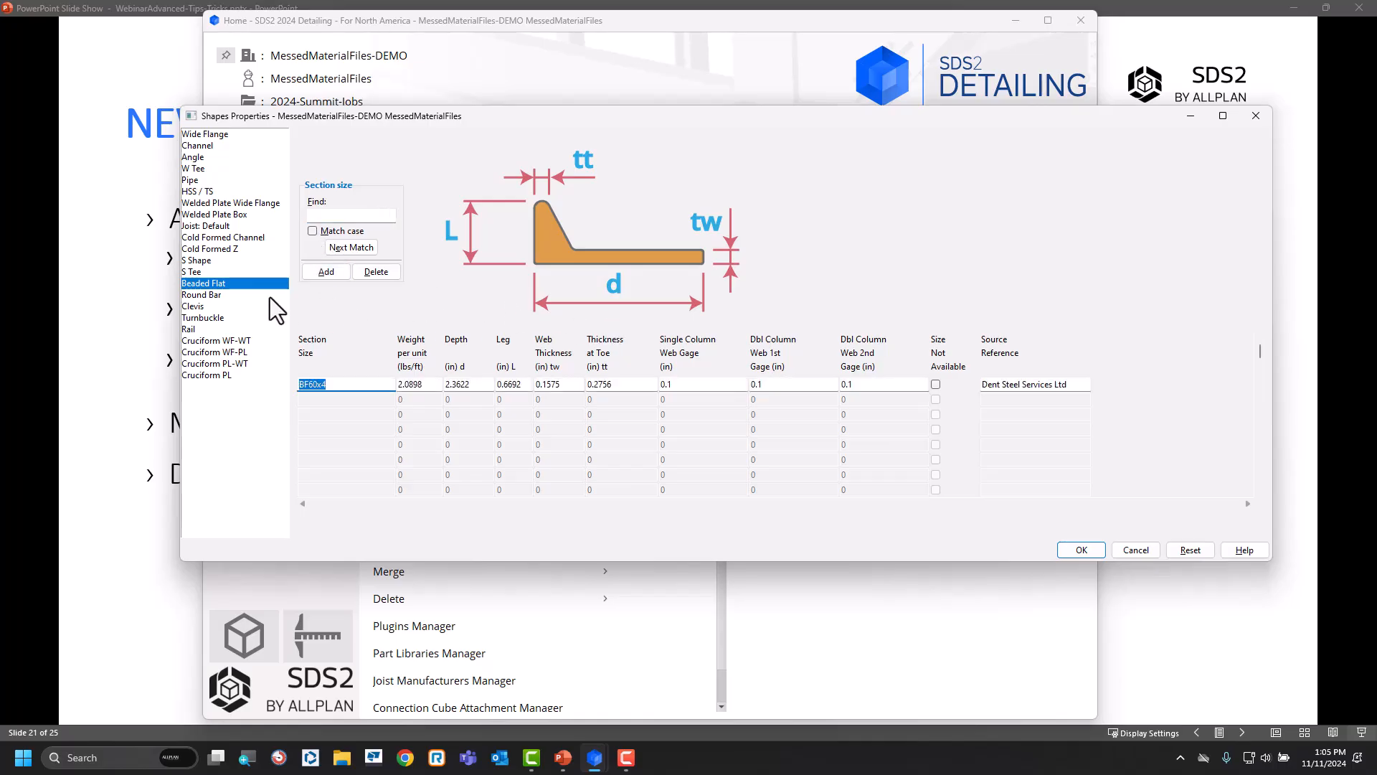
{"action": "left_click", "coordinate": [213, 295]}
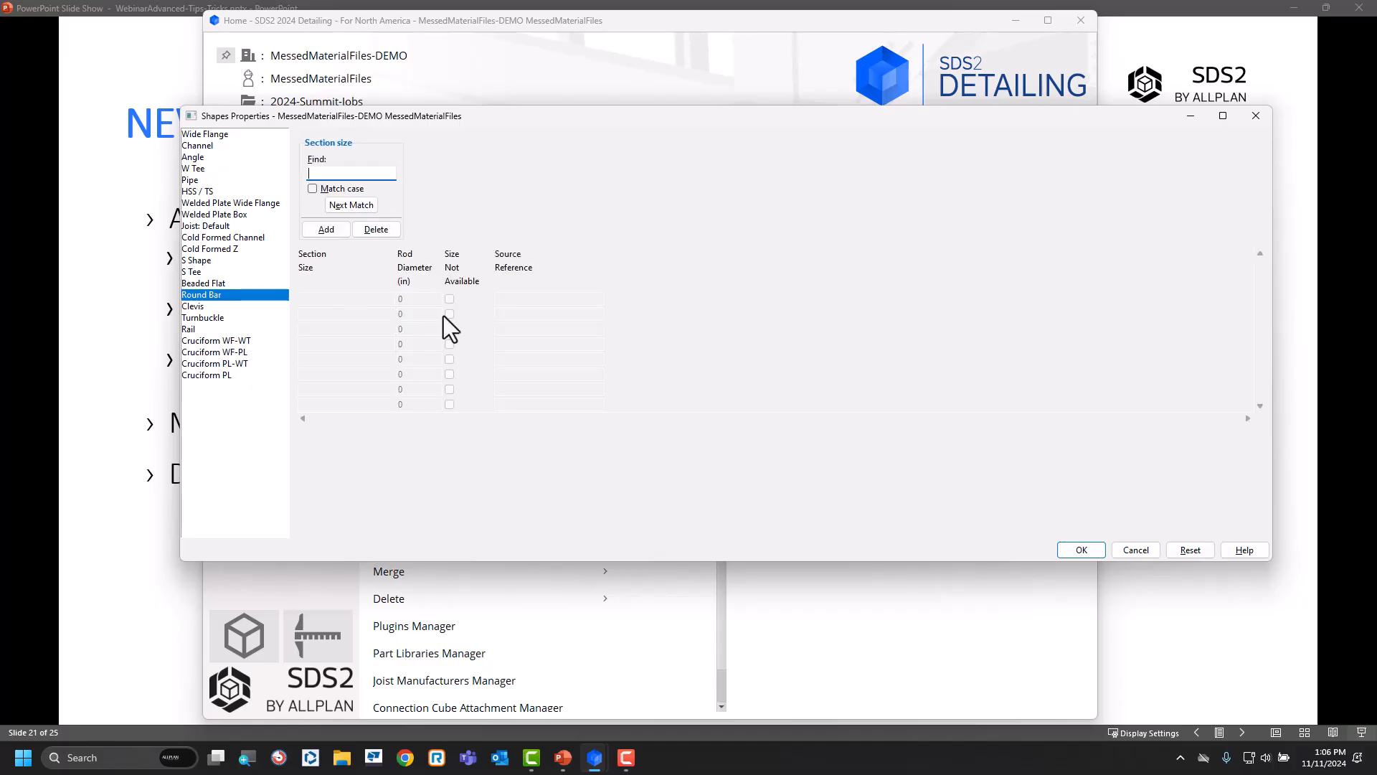
{"action": "left_click", "coordinate": [336, 226]}
{"action": "type", "text": "AB3"}
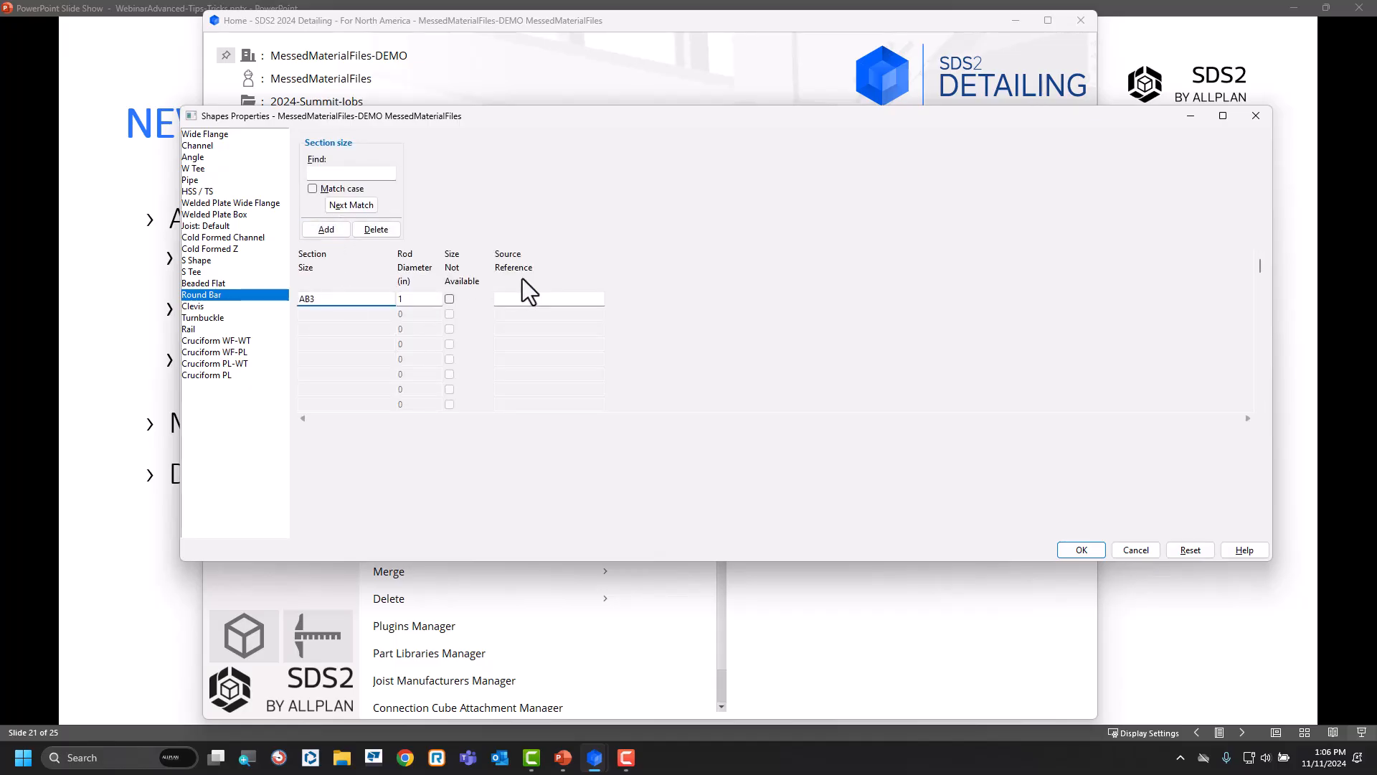
{"action": "type", "text": "/4"}
{"action": "left_click", "coordinate": [1082, 549]}
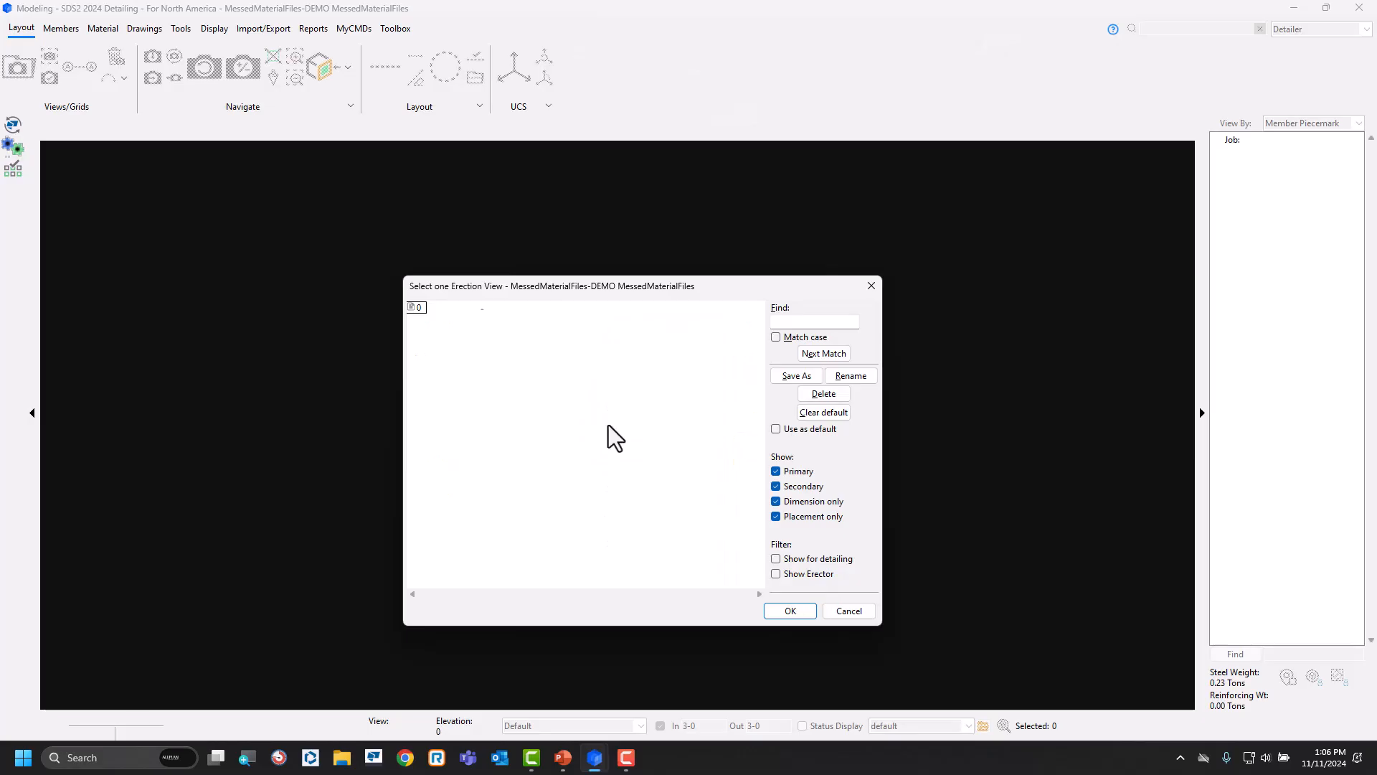
Reopen erection view 0 in Modeling and locate a new Rolled Section material on beam B_1.
{"action": "left_click", "coordinate": [417, 309]}
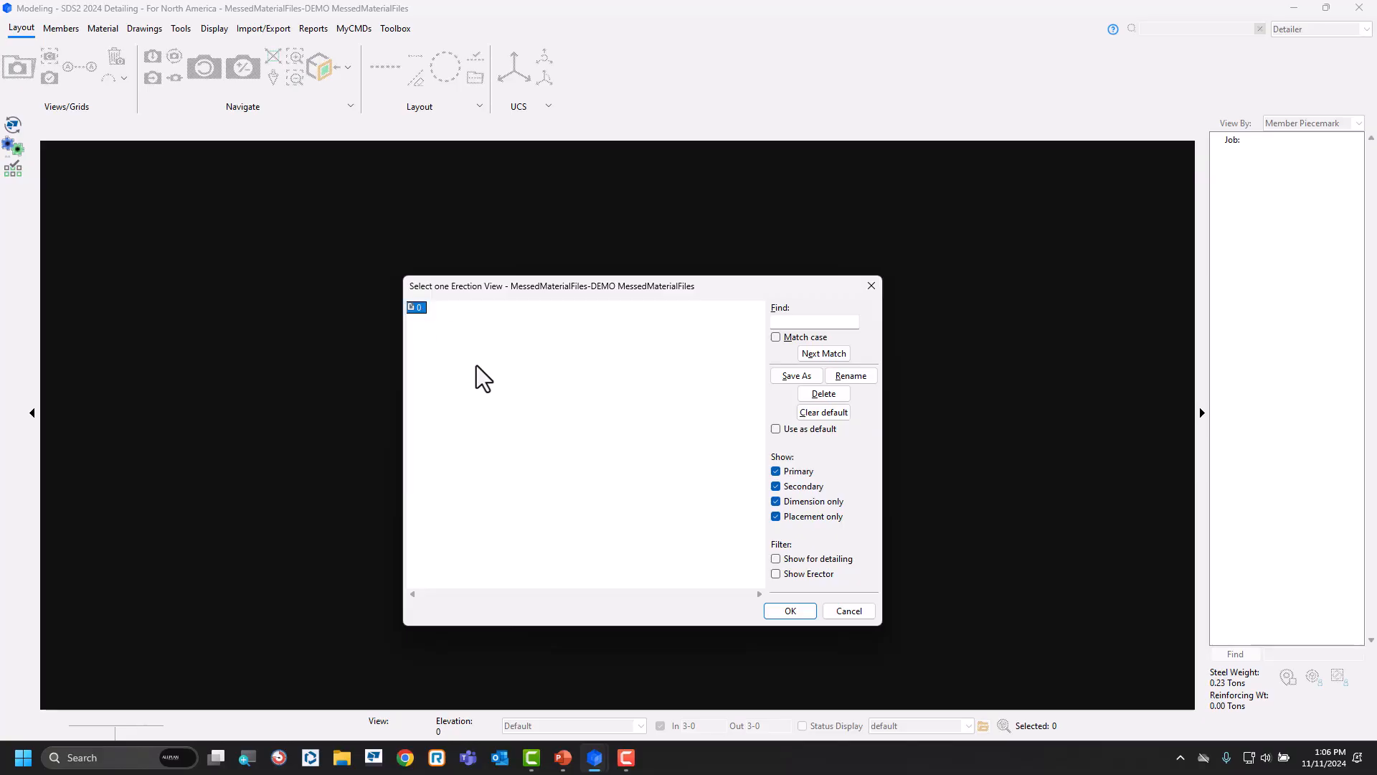
{"action": "left_click", "coordinate": [790, 611]}
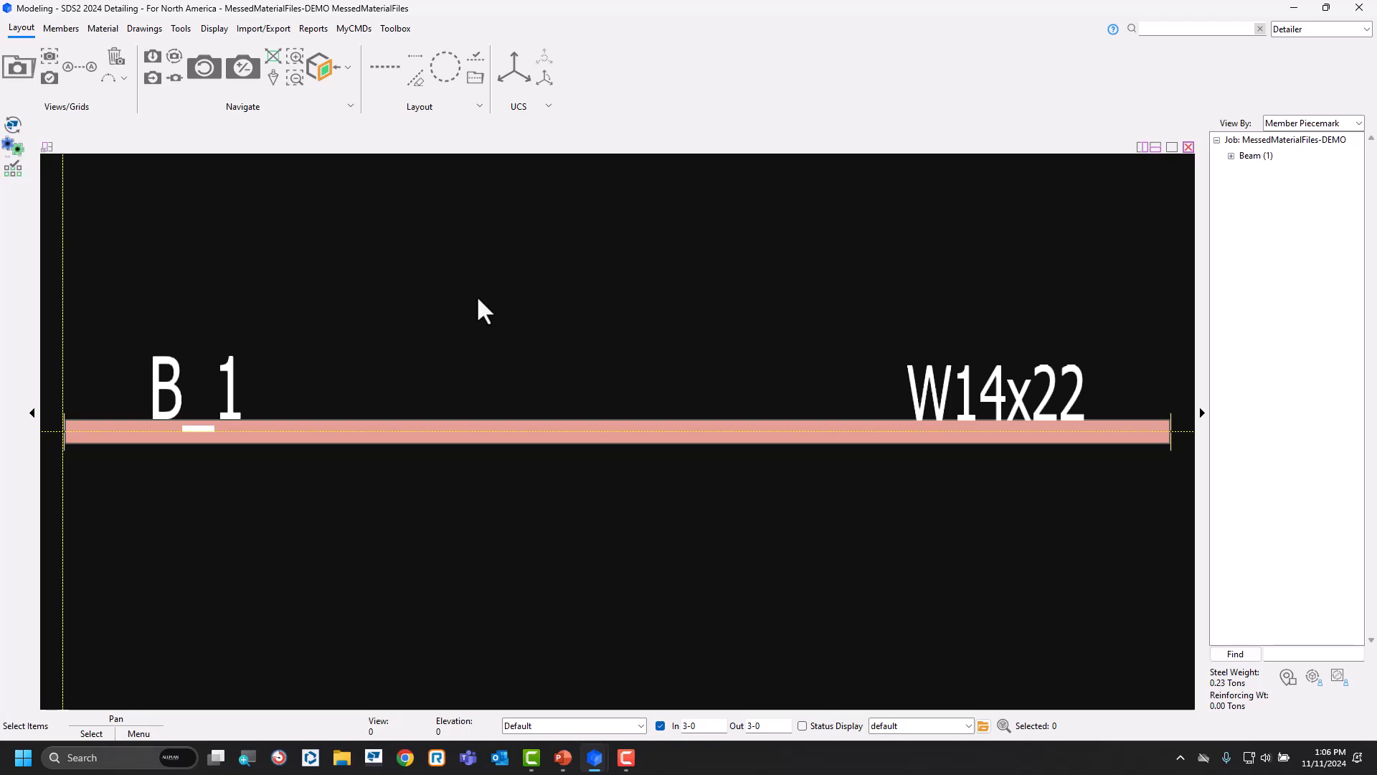
{"action": "left_click", "coordinate": [477, 432]}
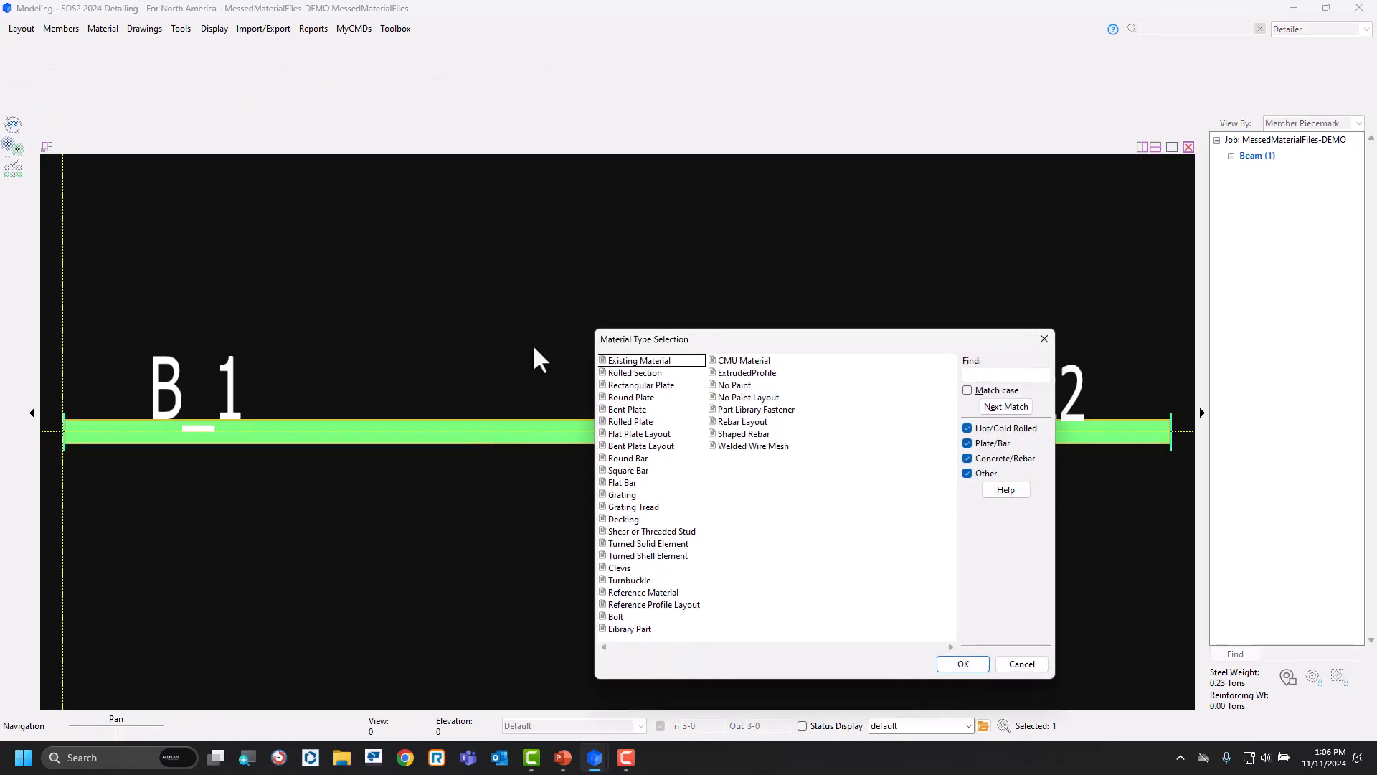
{"action": "left_click", "coordinate": [646, 374]}
{"action": "left_click", "coordinate": [962, 663]}
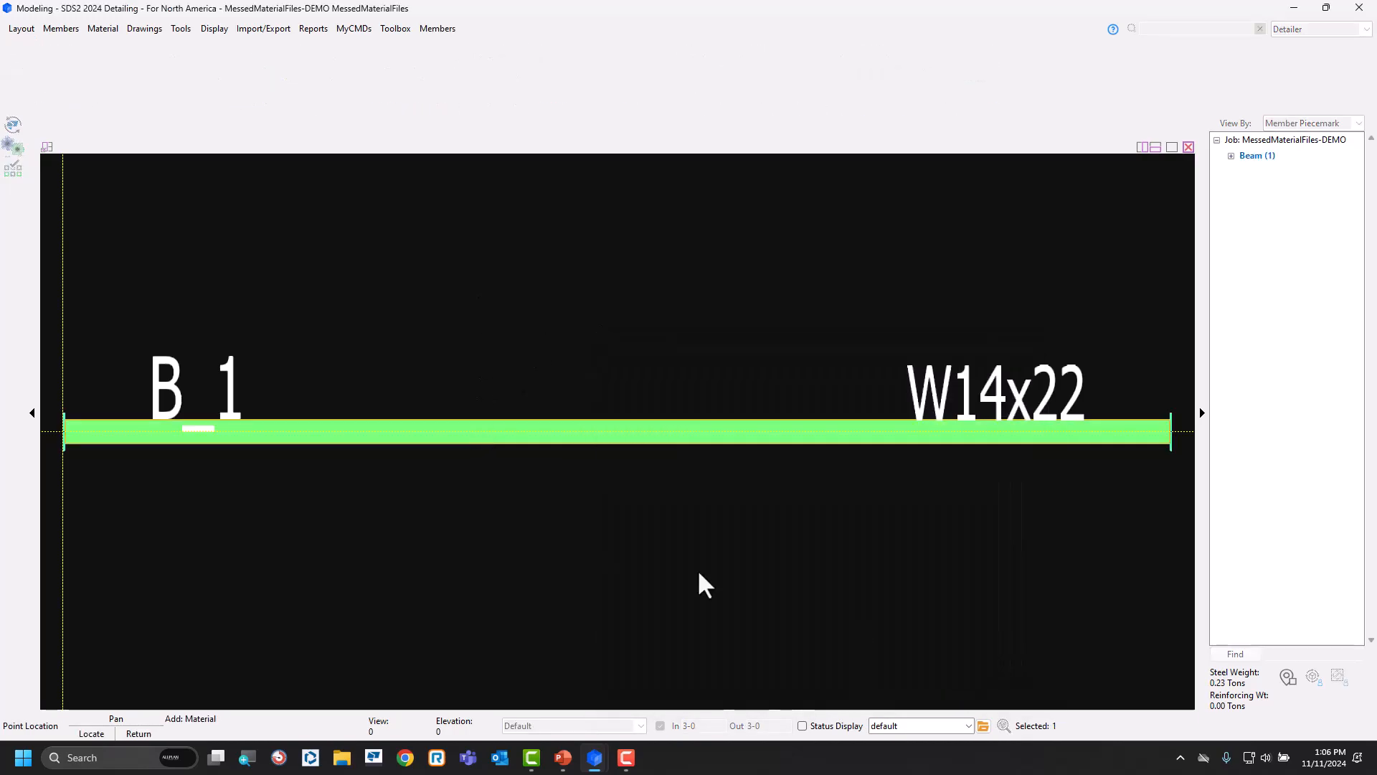
{"action": "left_click", "coordinate": [421, 452]}
{"action": "left_click", "coordinate": [452, 427]}
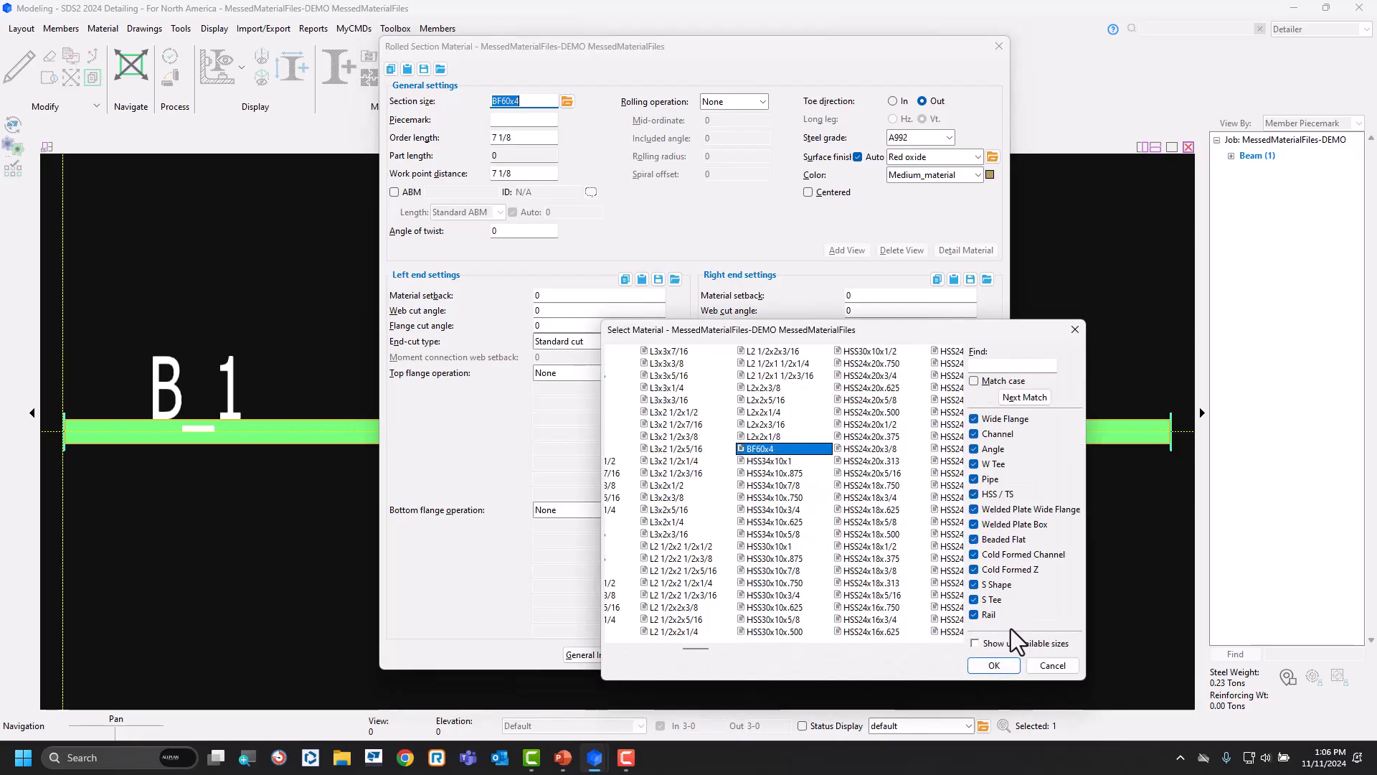
Accept section size BF60x4 for the rolled material, then cancel the material and return to the presentation slides.
{"action": "left_click", "coordinate": [998, 666]}
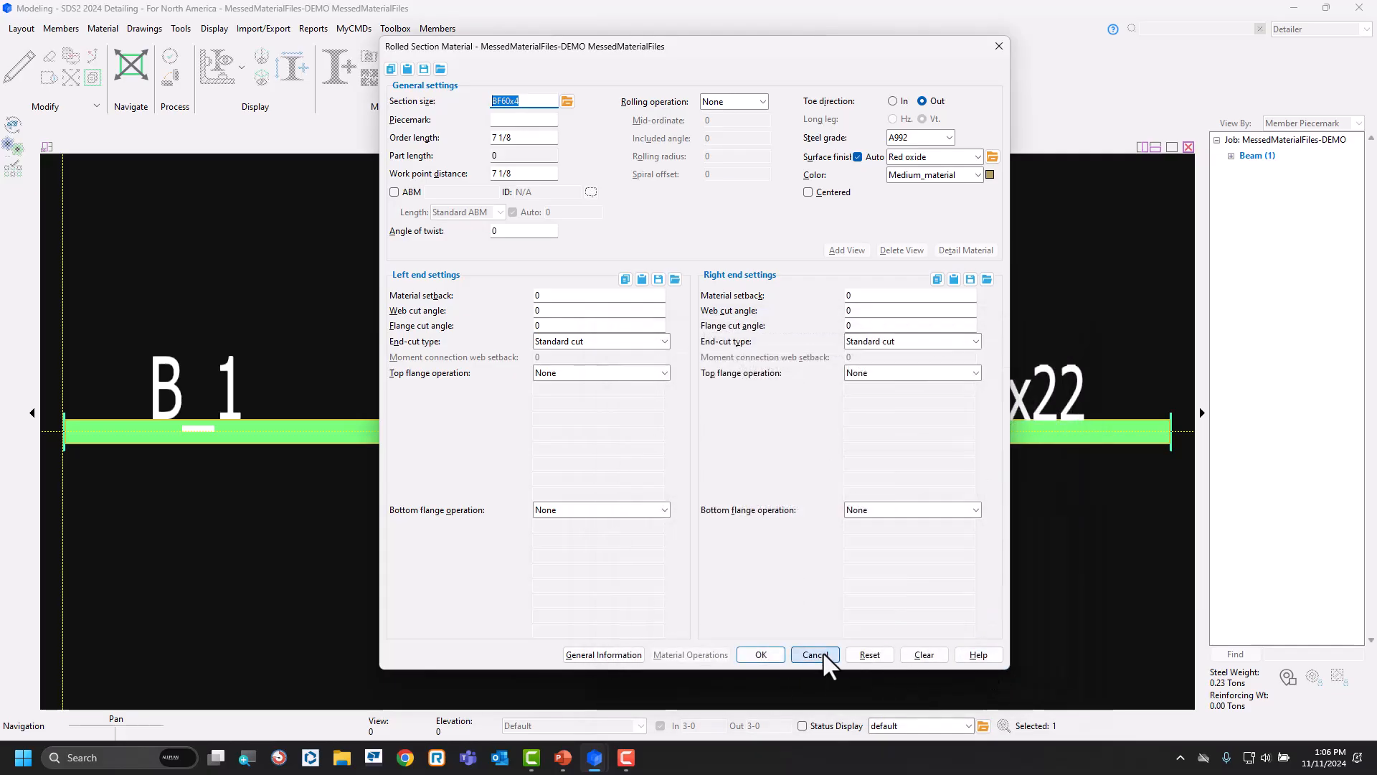
{"action": "left_click", "coordinate": [823, 655]}
{"action": "left_click", "coordinate": [1138, 172]}
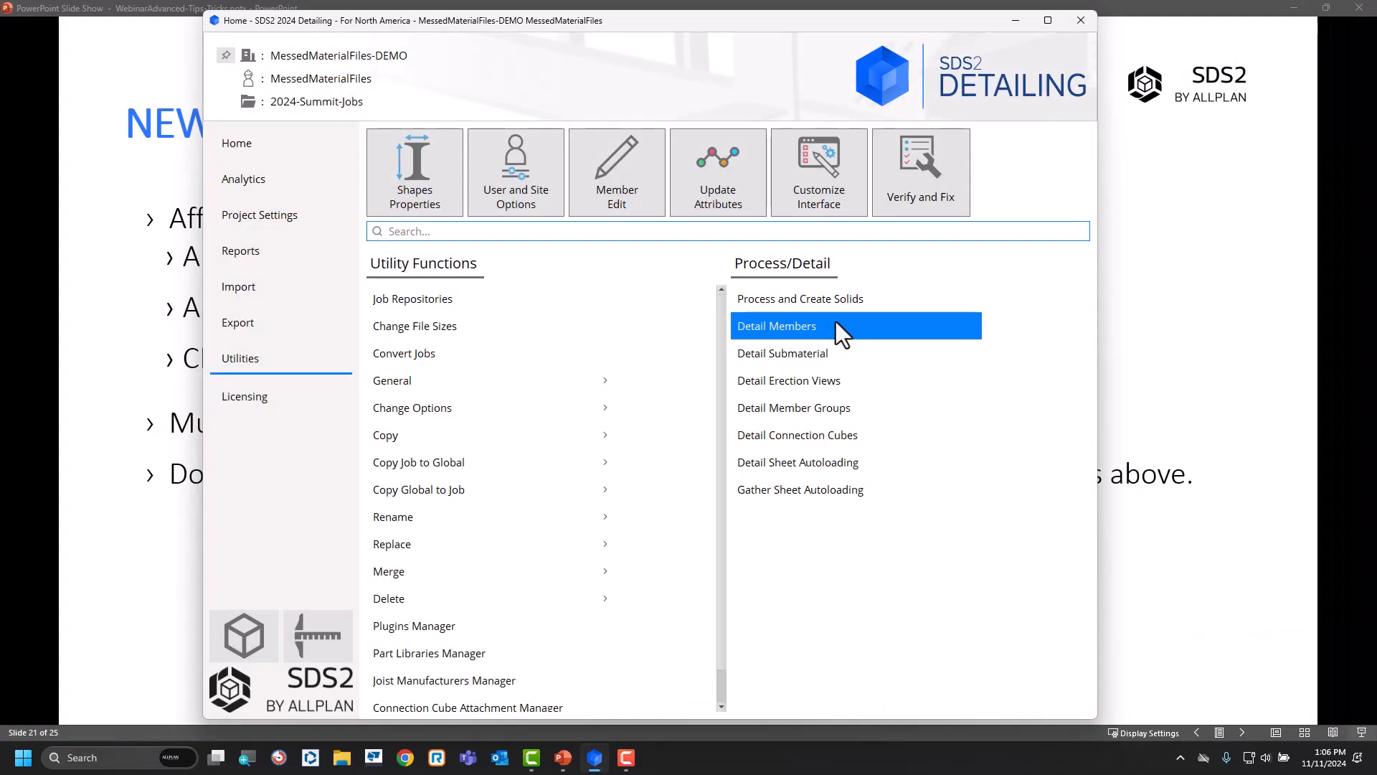
{"action": "left_click", "coordinate": [1017, 20]}
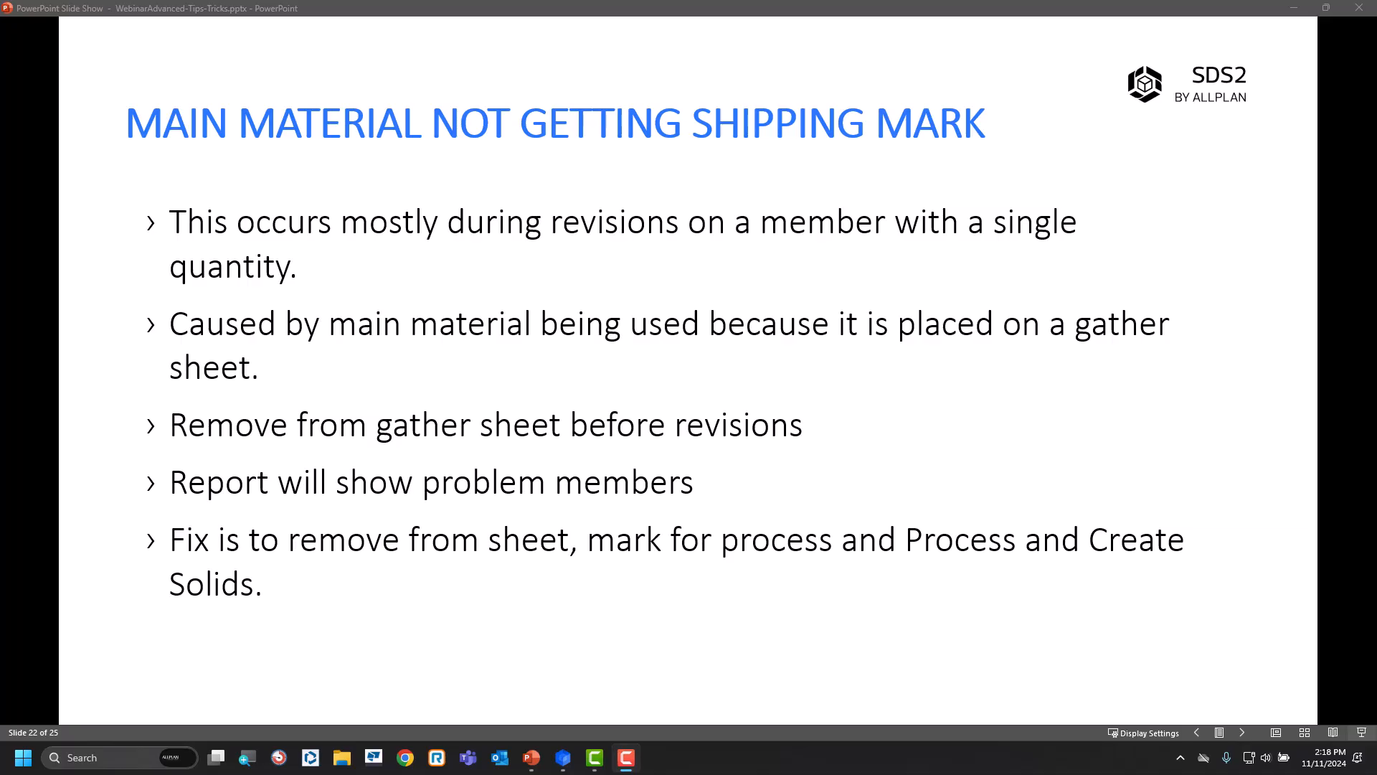
Switch to the SDS2 Home window and open the fabricator's Member and Material Piecemarking settings.
{"action": "mouse_move", "coordinate": [566, 762]}
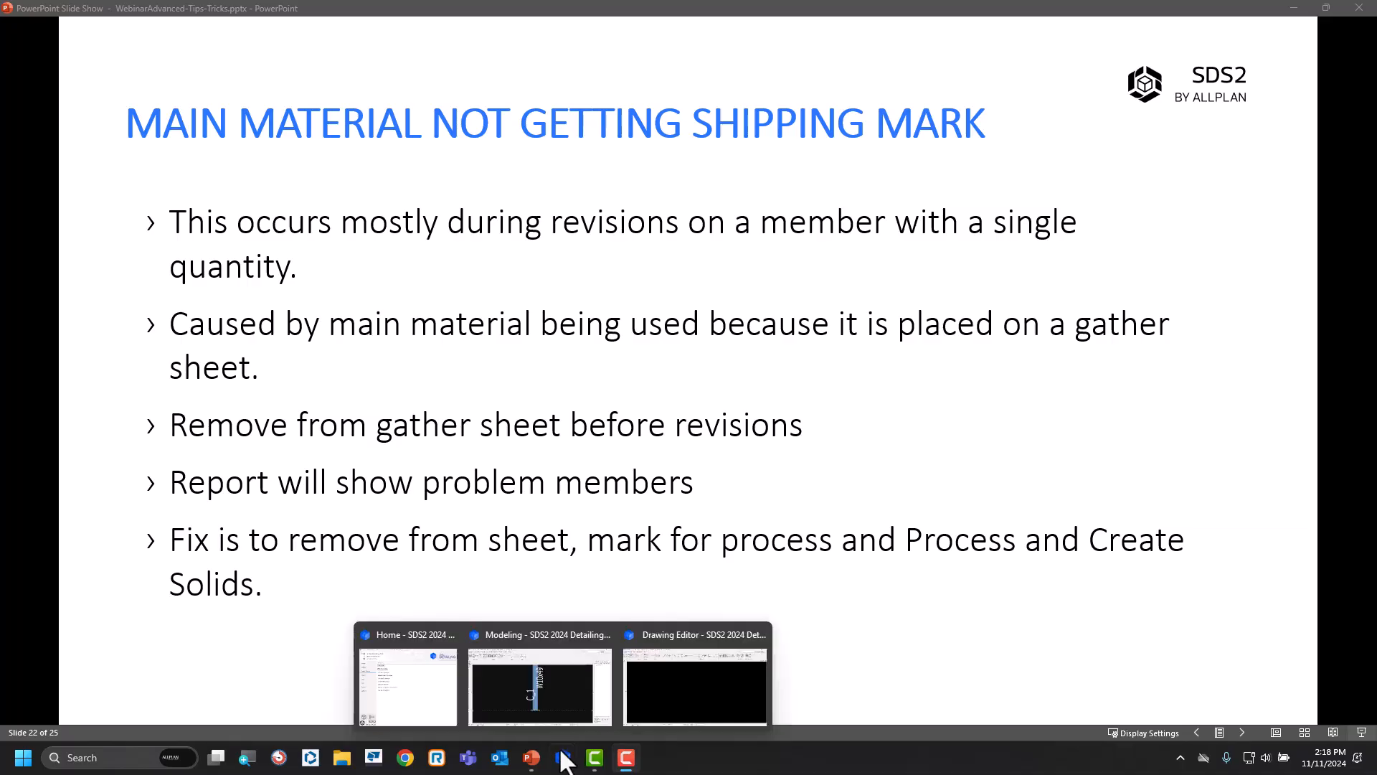
{"action": "left_click", "coordinate": [423, 697]}
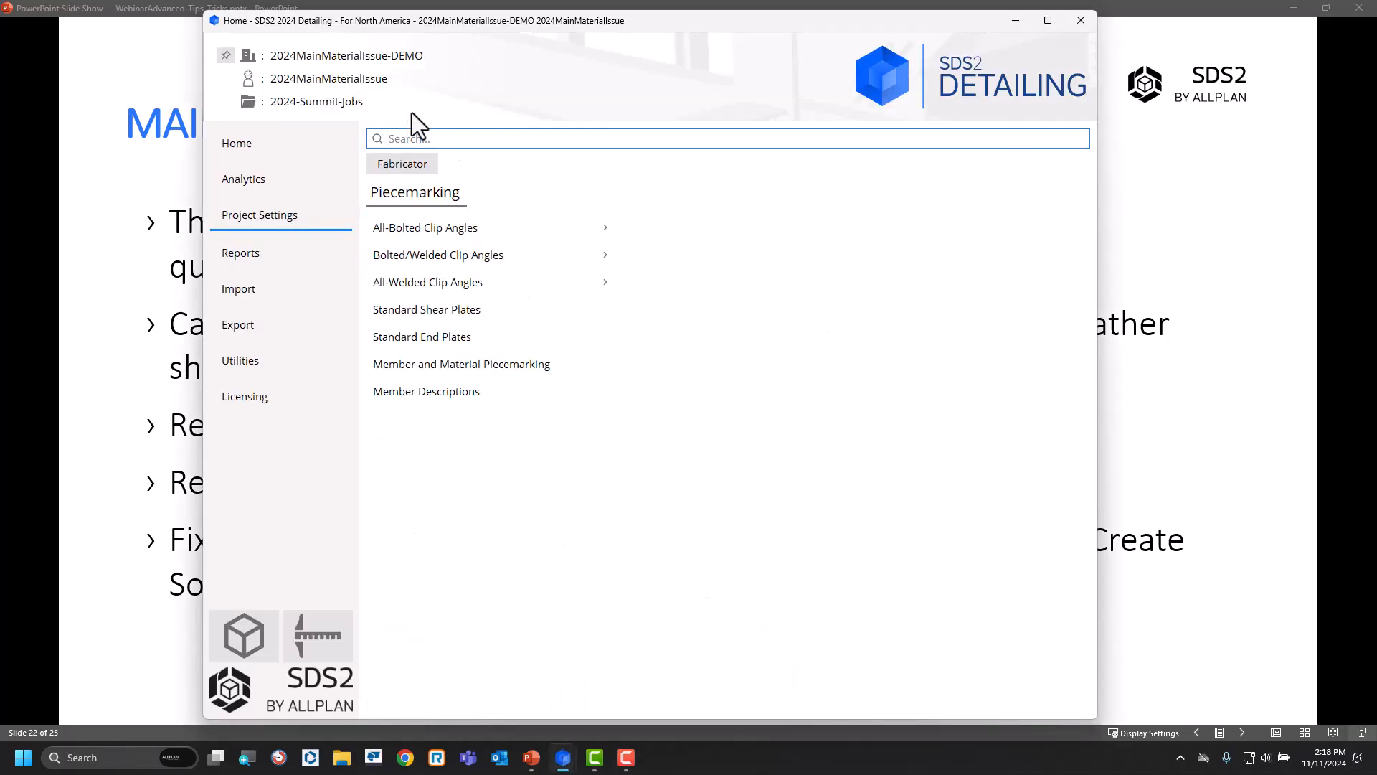
{"action": "left_click", "coordinate": [394, 168]}
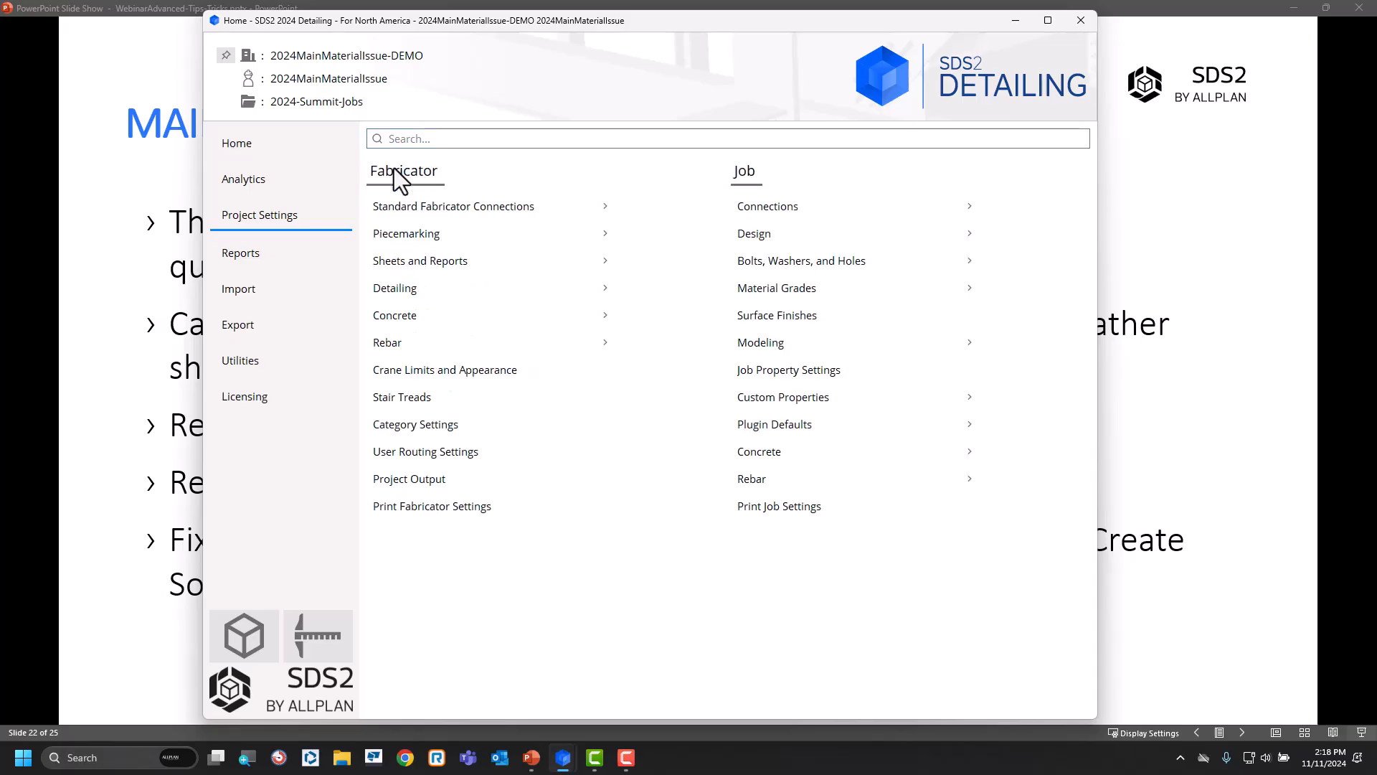
{"action": "left_click", "coordinate": [470, 229]}
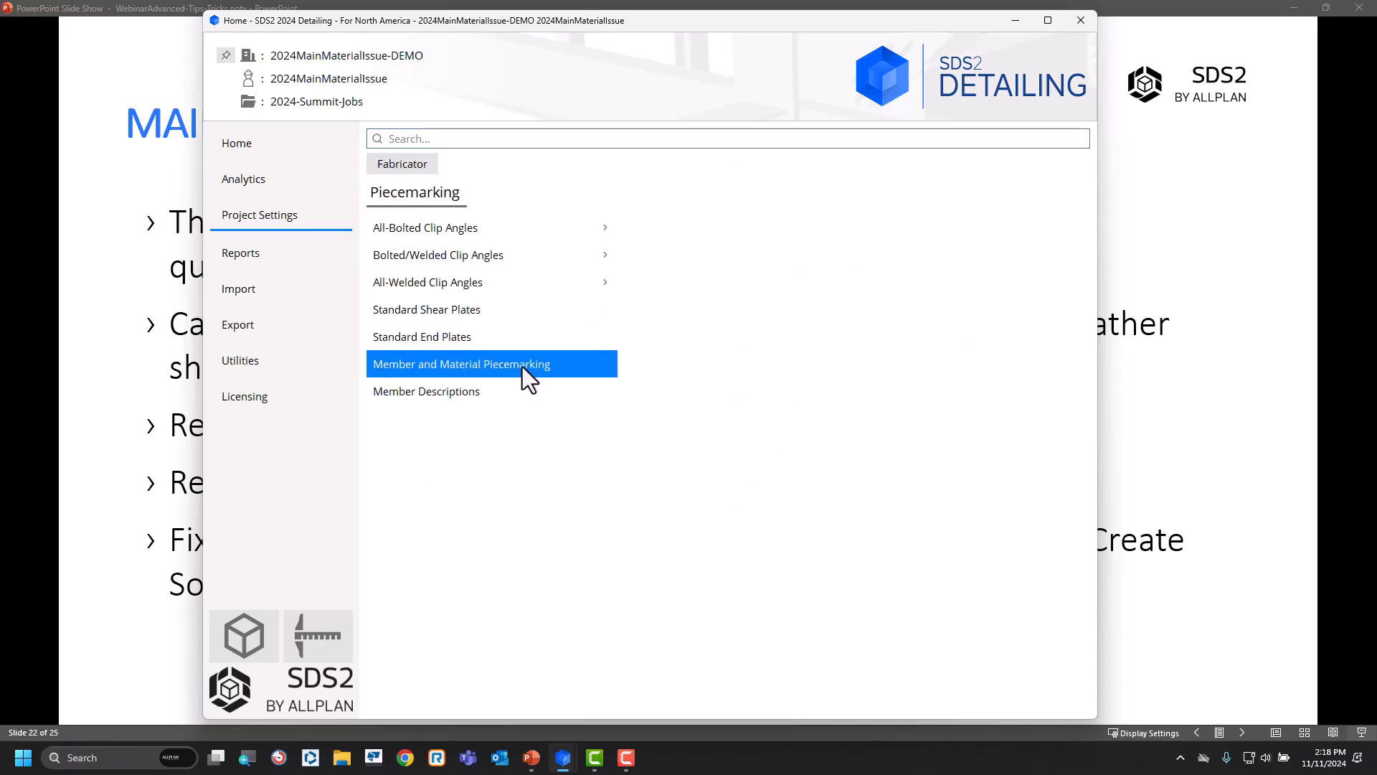
{"action": "left_click", "coordinate": [546, 374]}
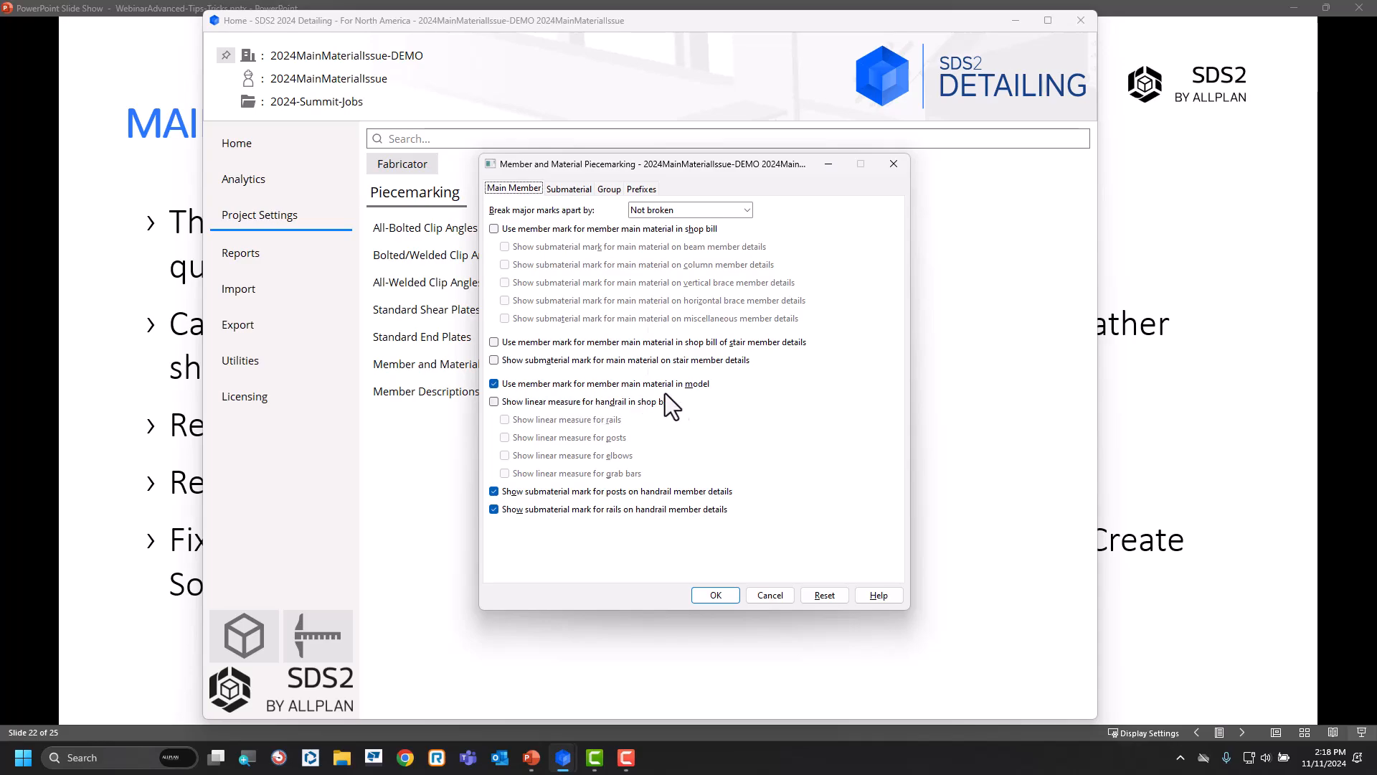
Check the main material mark of column C_1 in Modeling, then return to the piecemarking settings.
{"action": "mouse_move", "coordinate": [567, 762]}
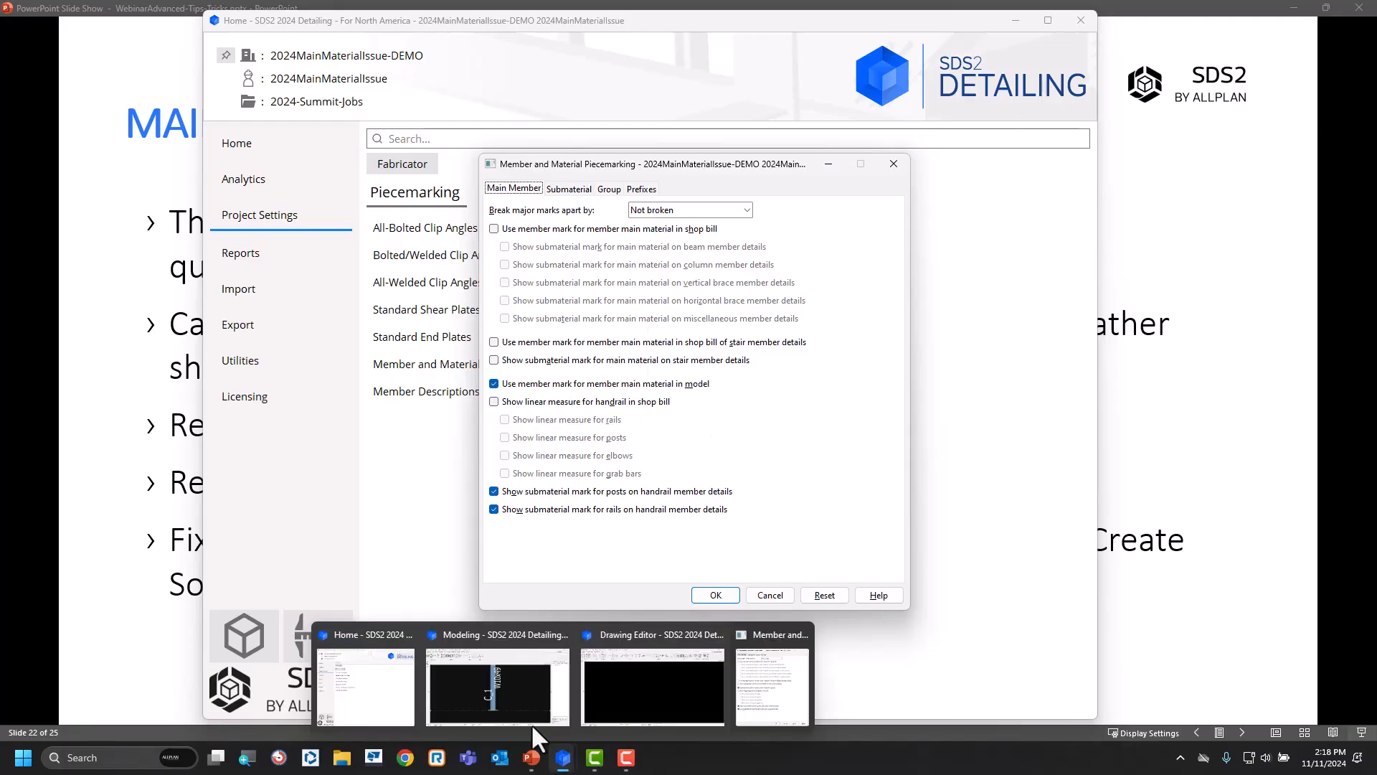
{"action": "left_click", "coordinate": [473, 684]}
{"action": "right_click", "coordinate": [641, 439]}
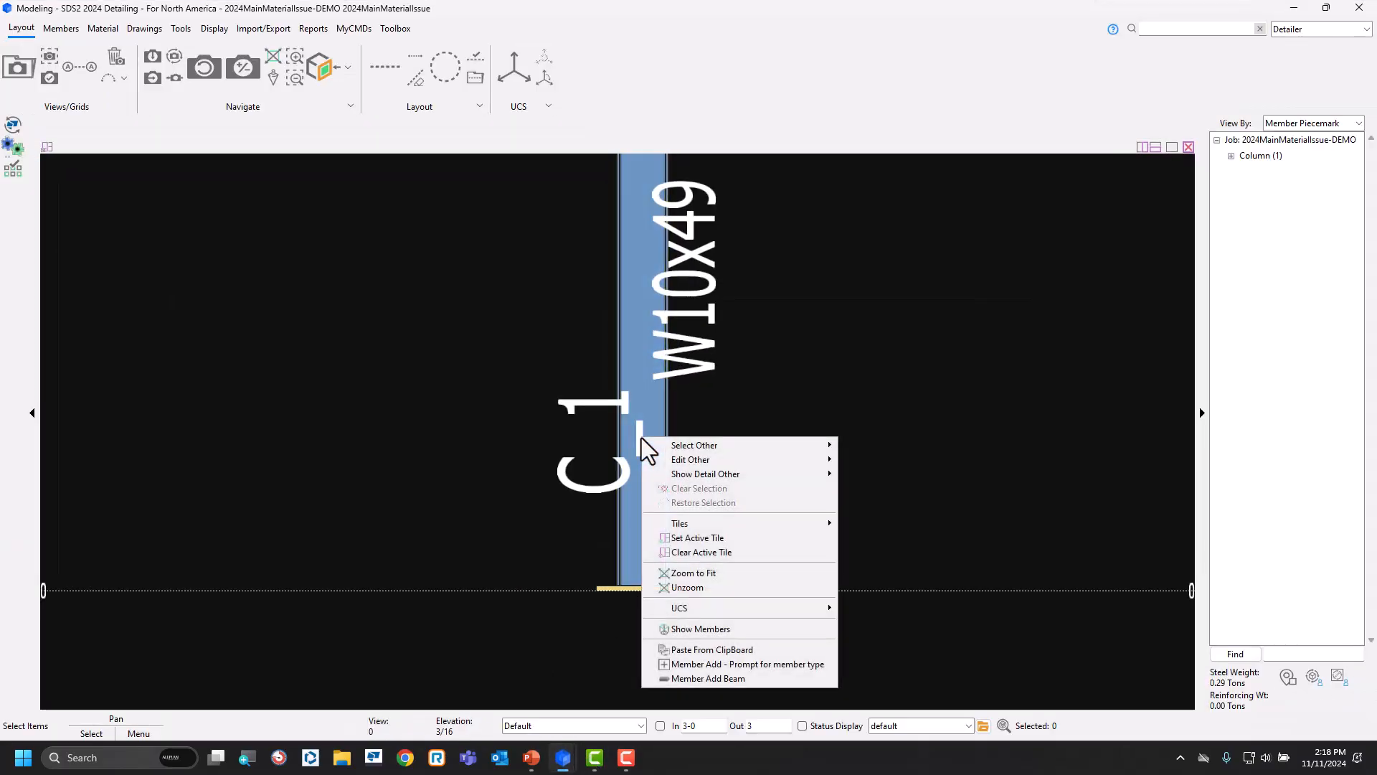
{"action": "mouse_move", "coordinate": [789, 445]}
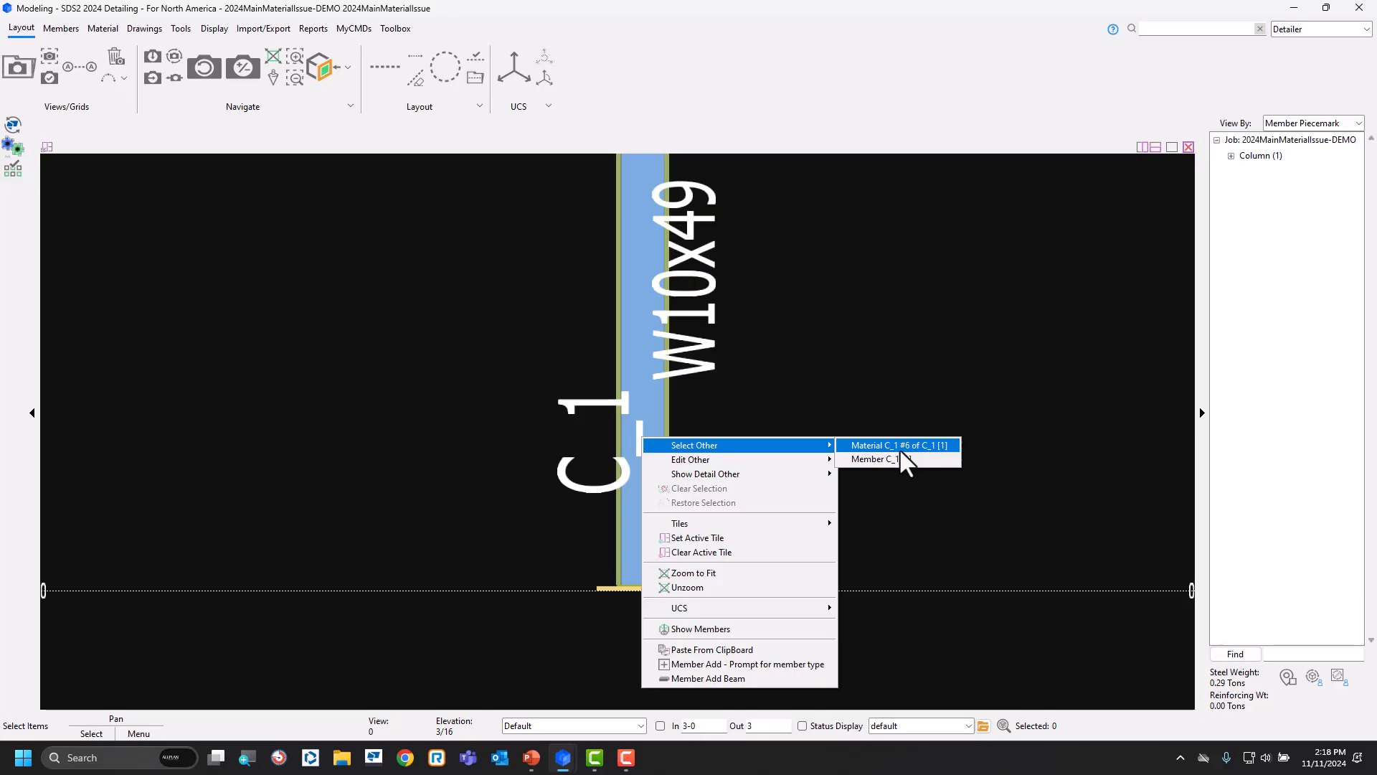
{"action": "left_click", "coordinate": [503, 369]}
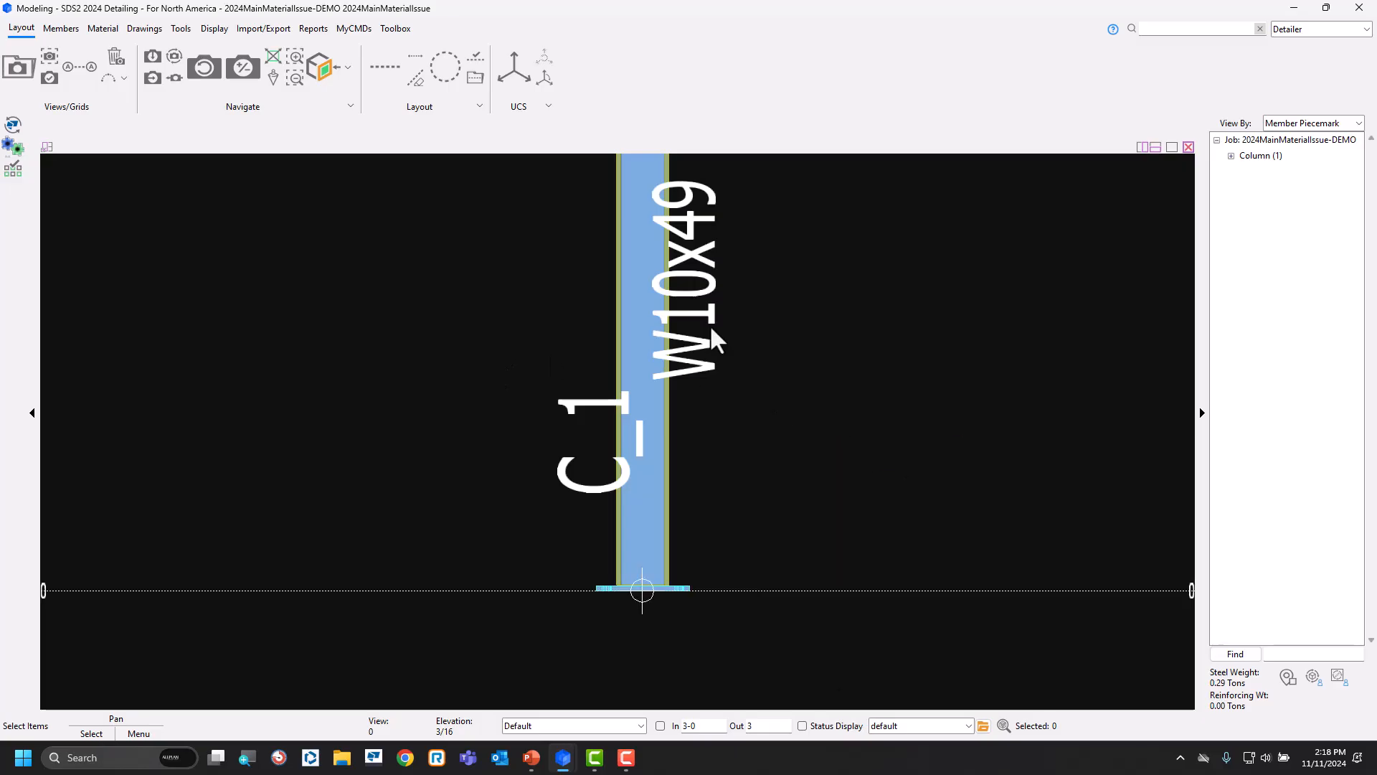
{"action": "left_click", "coordinate": [1294, 8]}
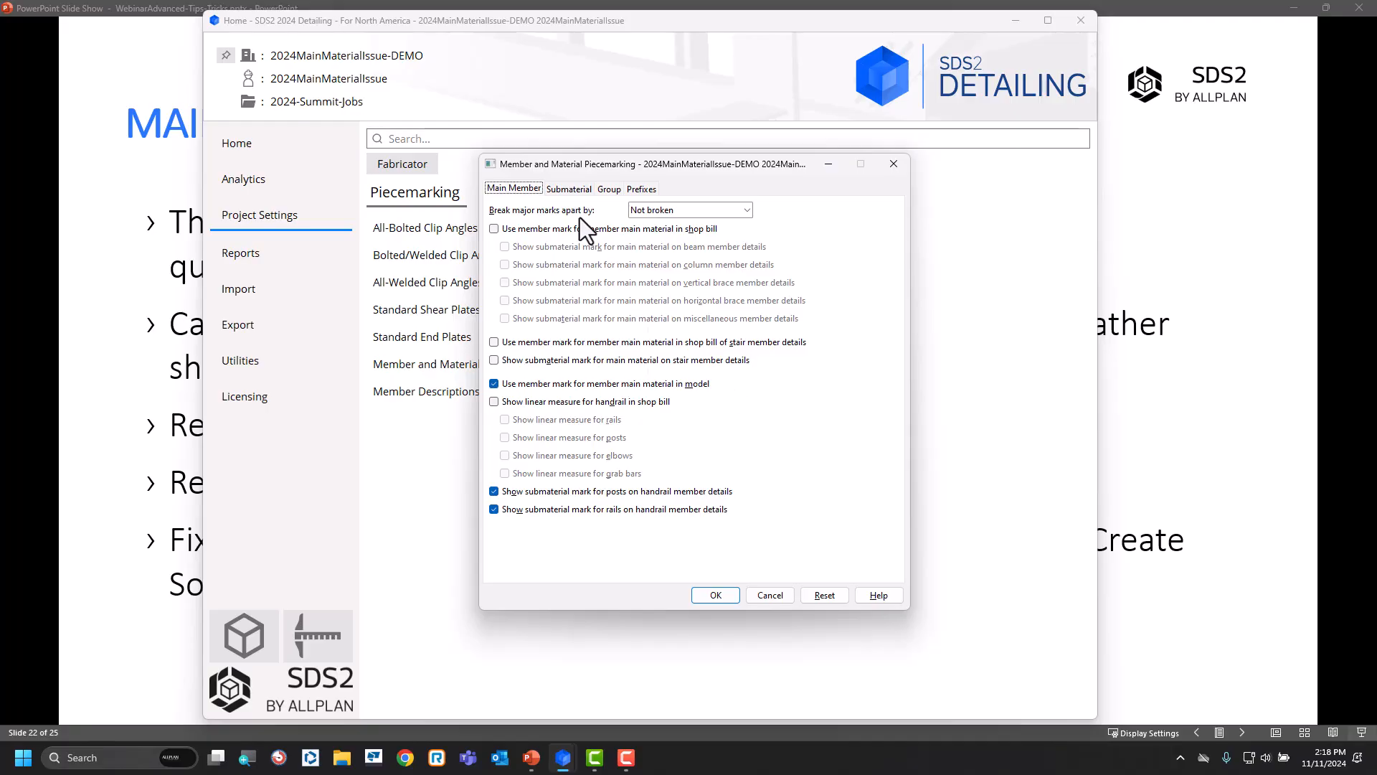
Review the submaterial piecemarking options, cancel the settings, and bring up the Delete utility functions.
{"action": "left_click", "coordinate": [579, 192]}
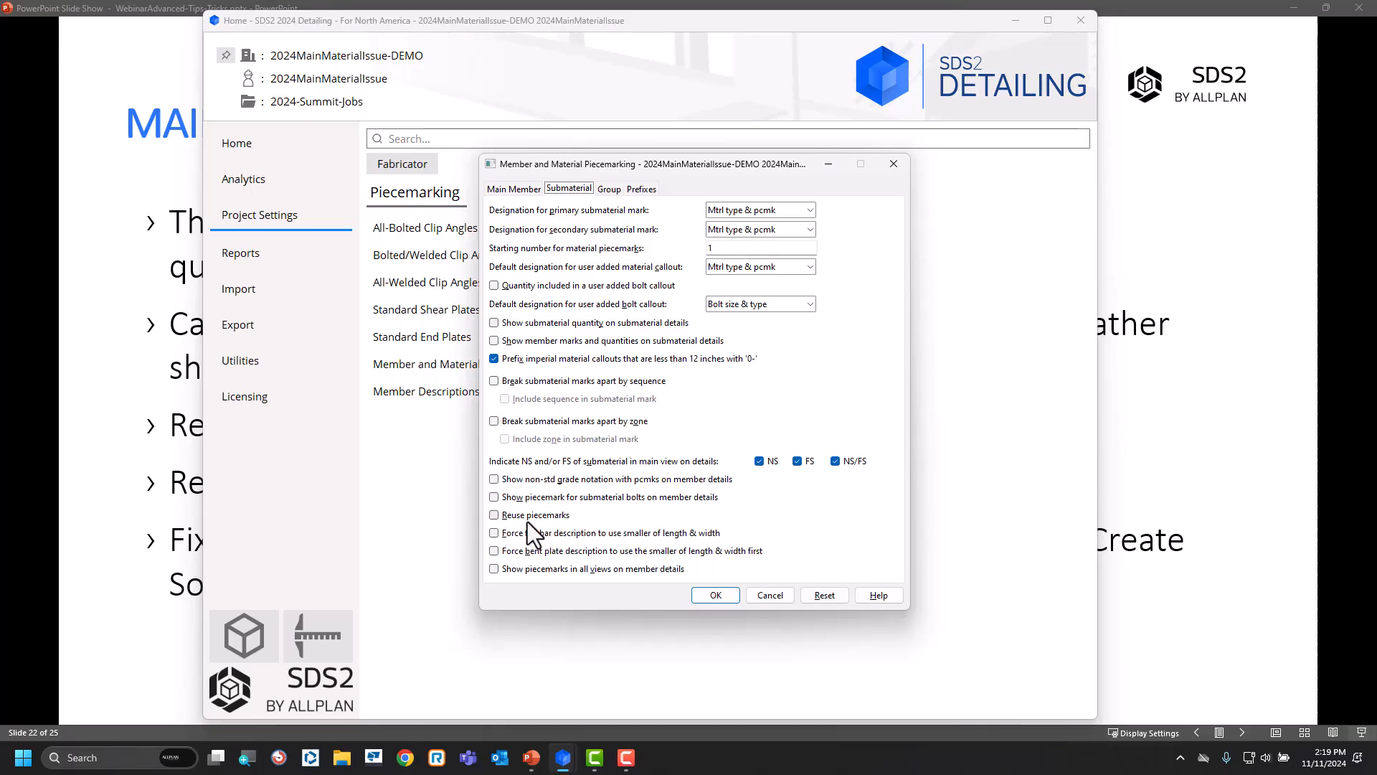
{"action": "left_click", "coordinate": [780, 600]}
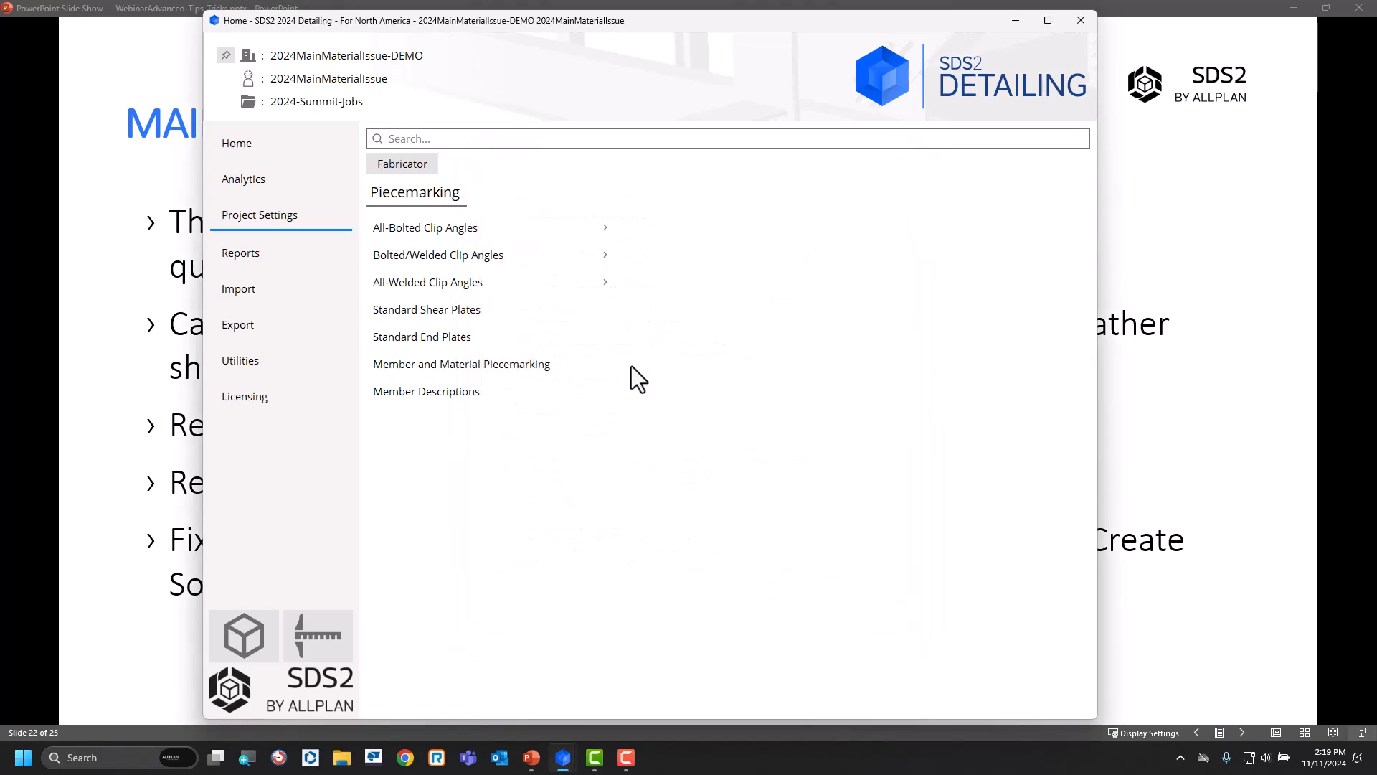
{"action": "left_click", "coordinate": [290, 363]}
{"action": "left_click", "coordinate": [459, 561]}
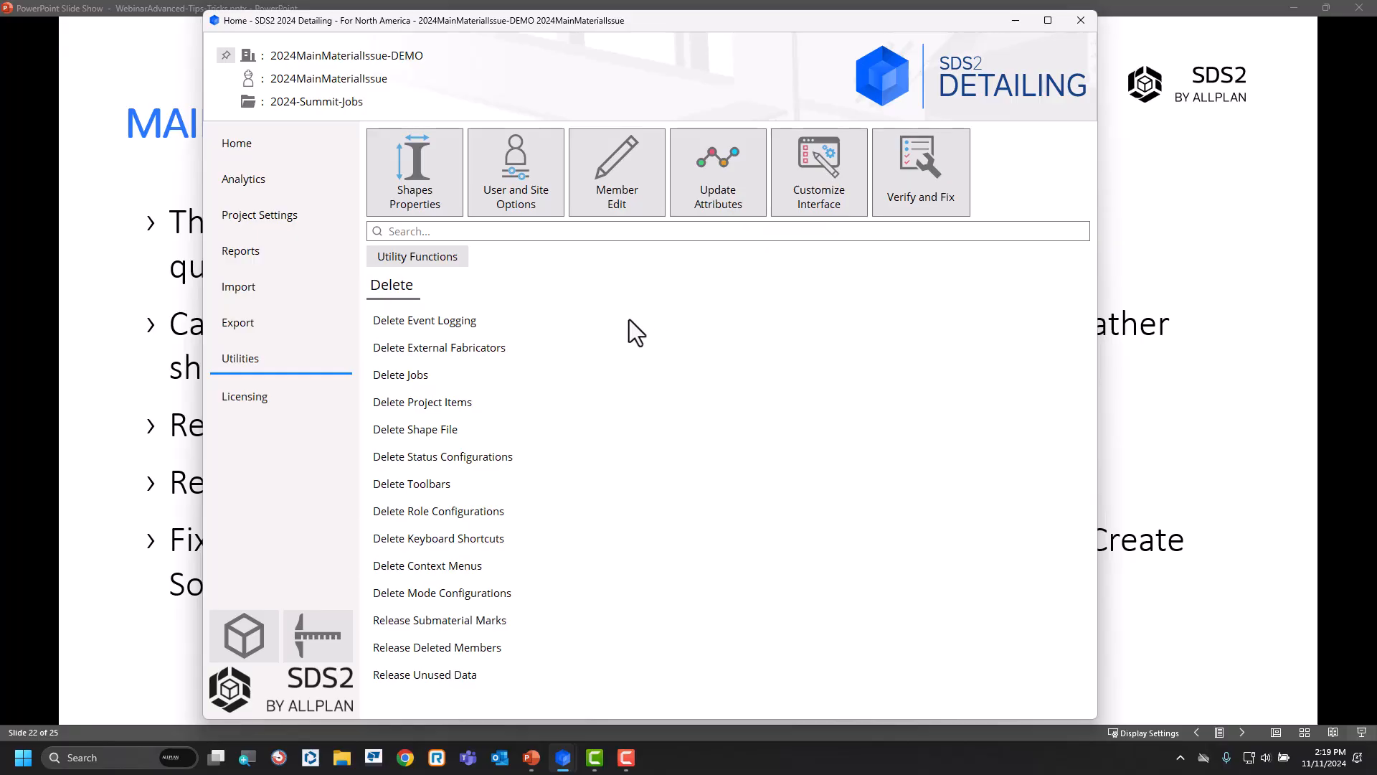
View gather sheet C_1 in the Drawing Editor, then close it back to the gather sheet selection.
{"action": "mouse_move", "coordinate": [563, 757]}
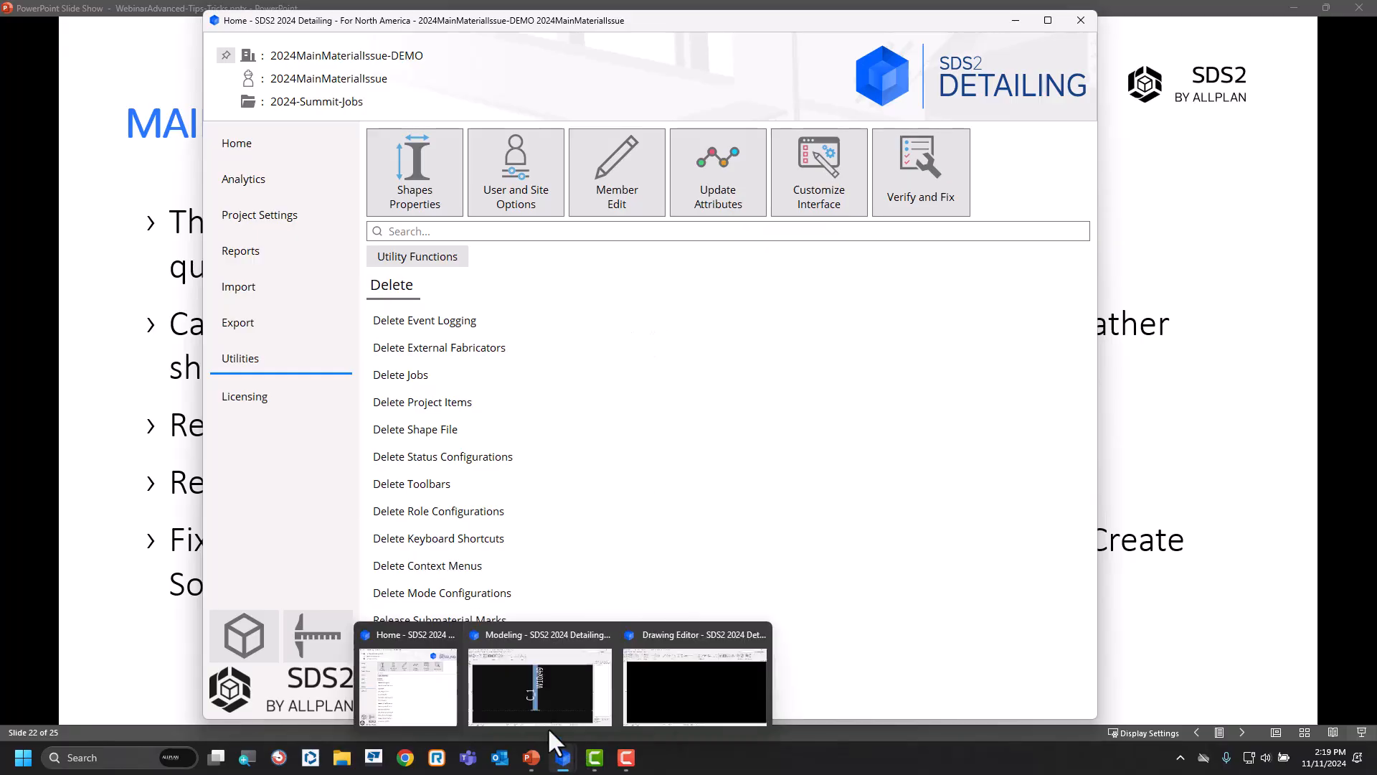
{"action": "left_click", "coordinate": [542, 688]}
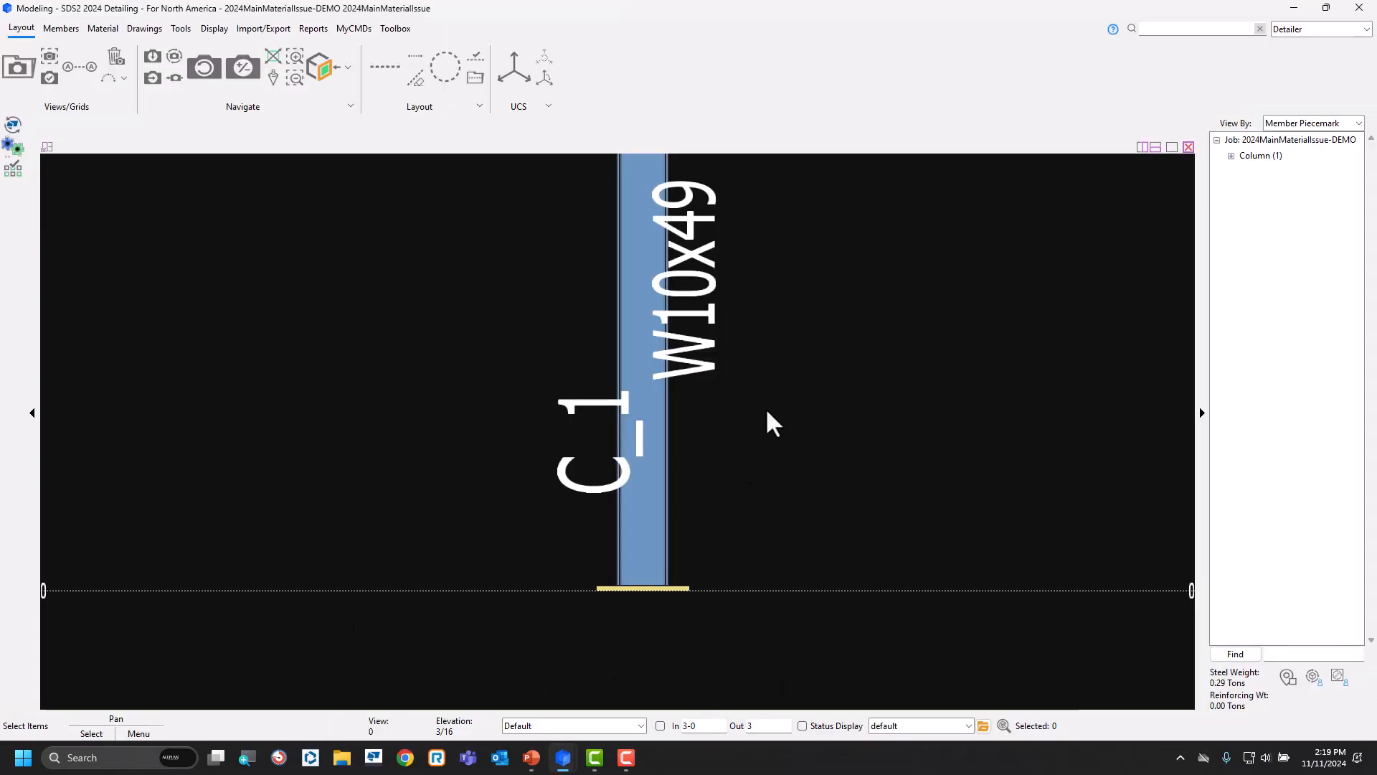
{"action": "mouse_move", "coordinate": [563, 758]}
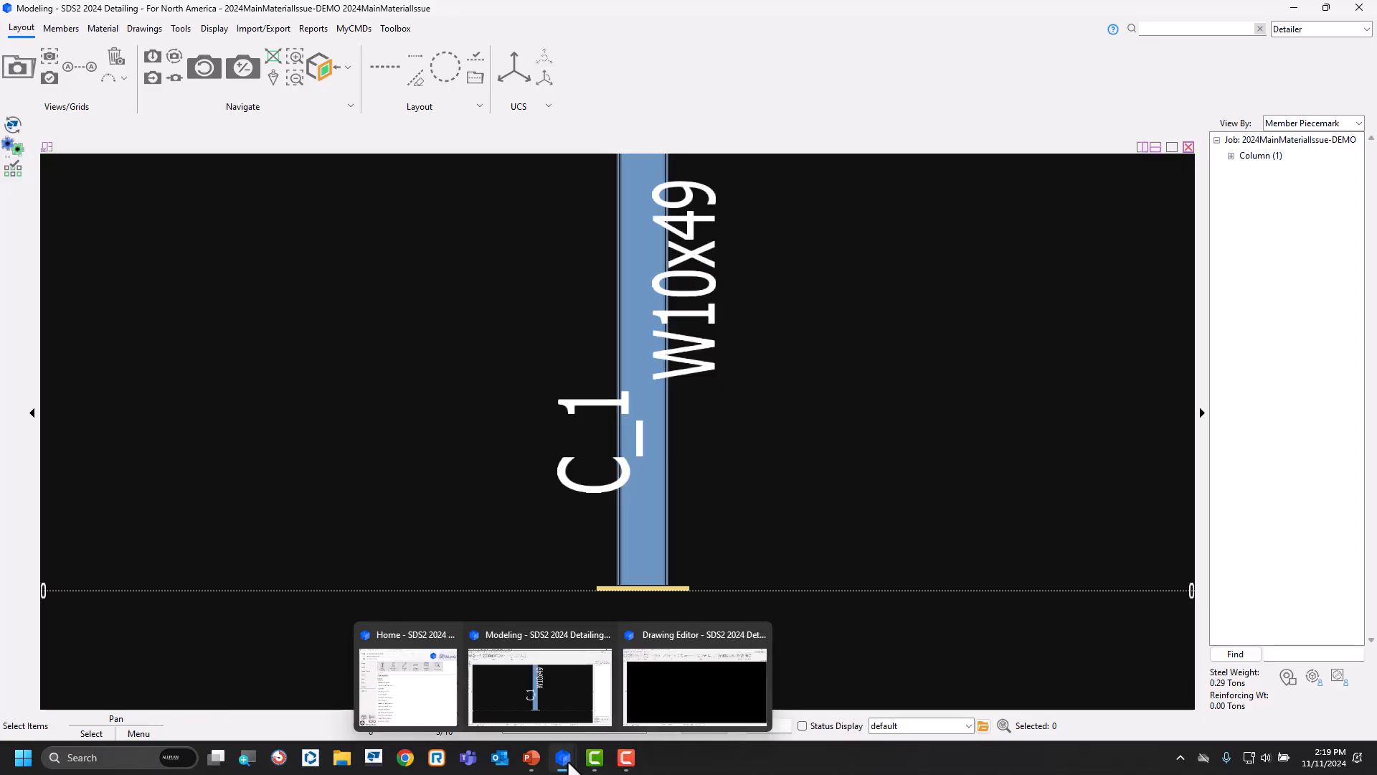
{"action": "left_click", "coordinate": [714, 687]}
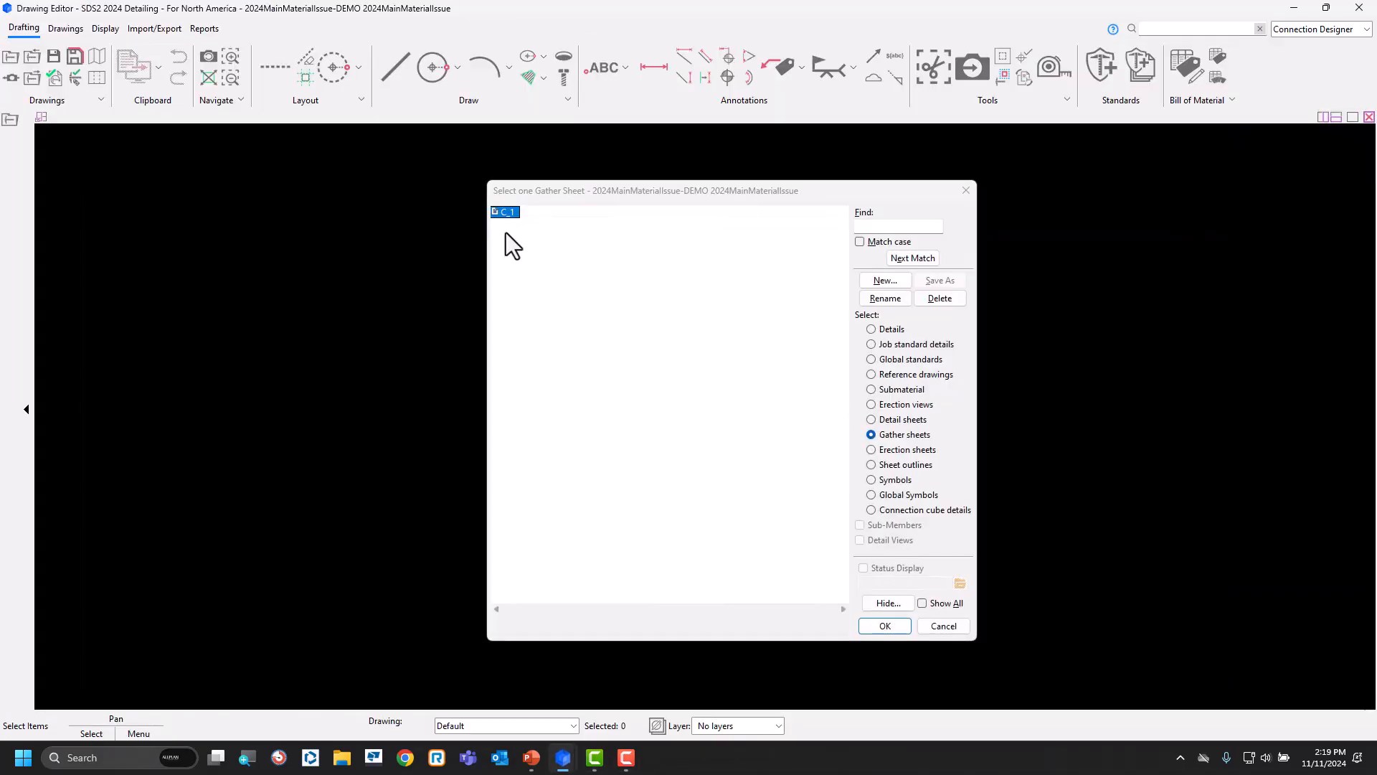
{"action": "left_click", "coordinate": [888, 626]}
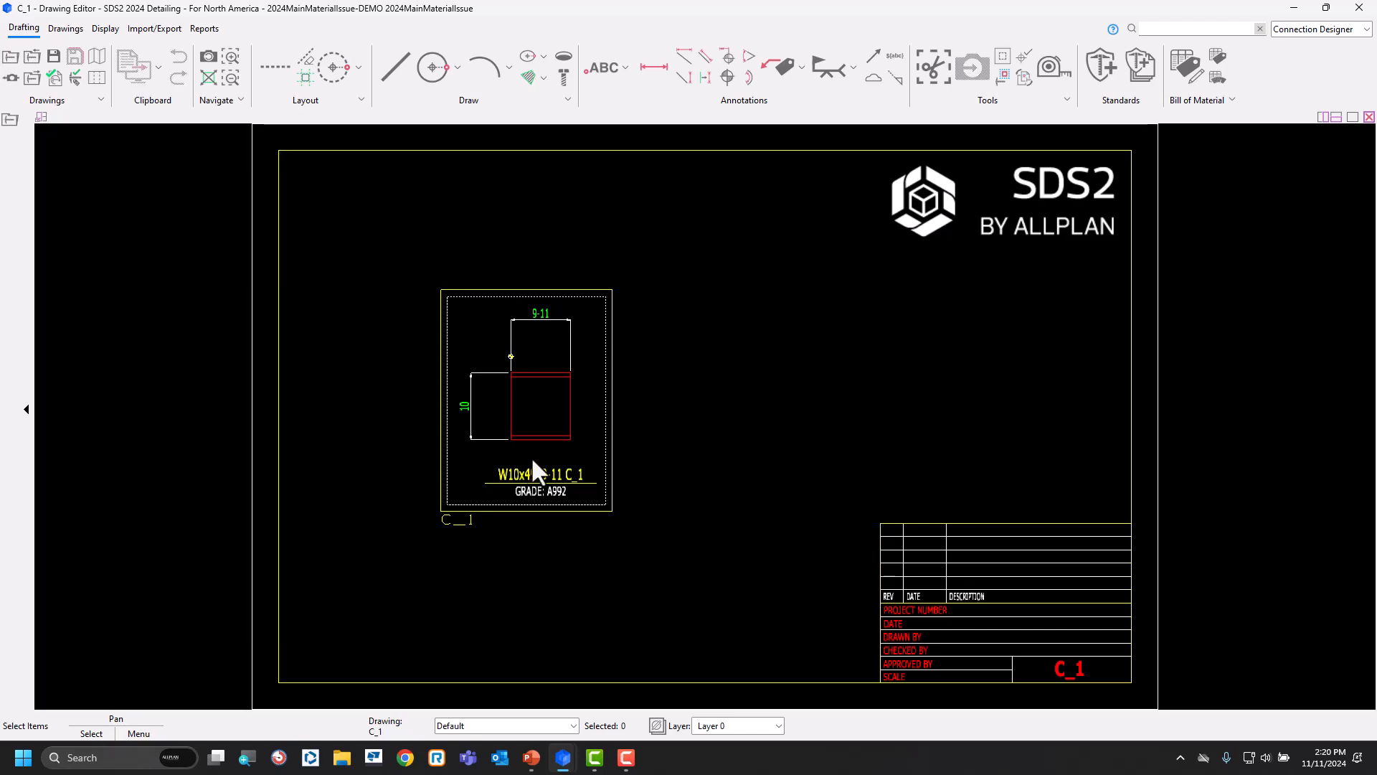
{"action": "left_click", "coordinate": [8, 59]}
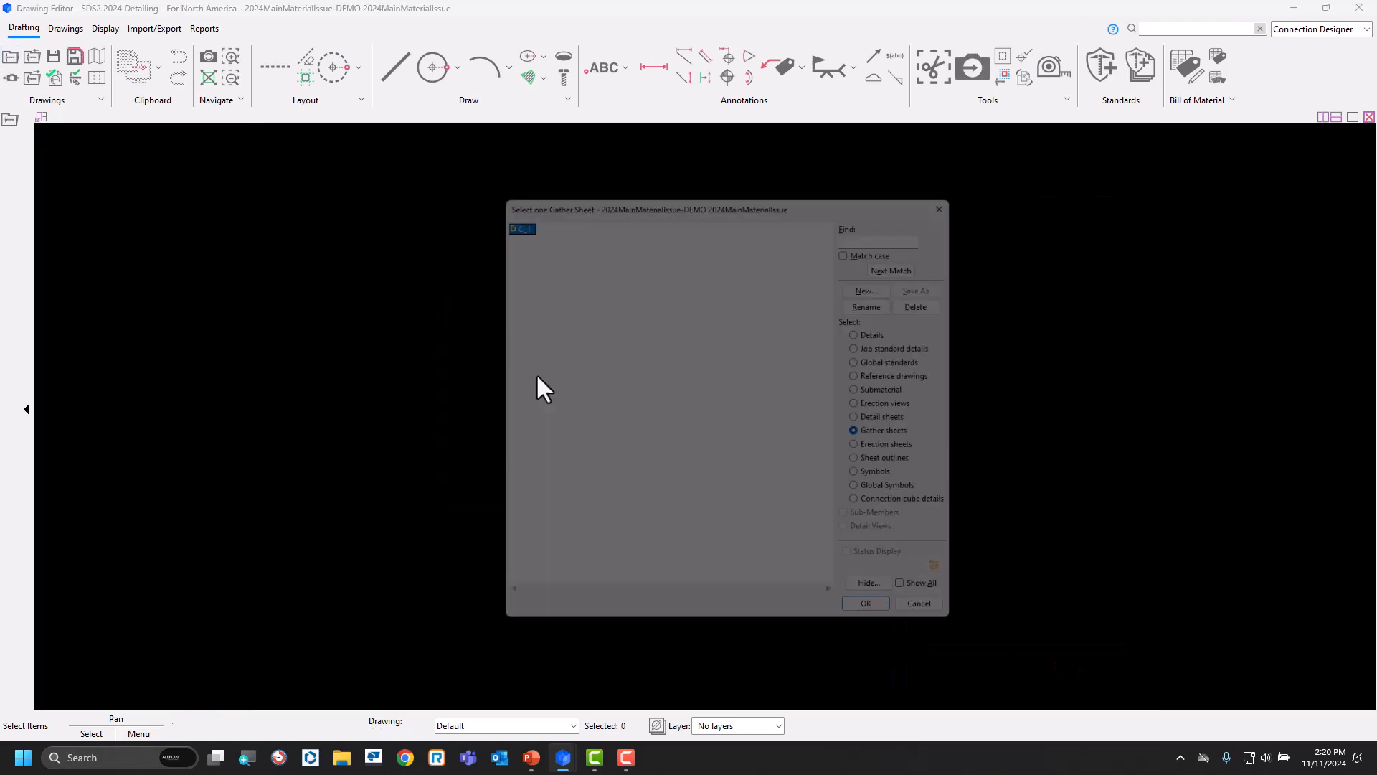
Add a 13/16 standard round hole for a 3/4in bolt to column C_1's main material near its base.
{"action": "mouse_move", "coordinate": [568, 741]}
{"action": "left_click", "coordinate": [563, 711]}
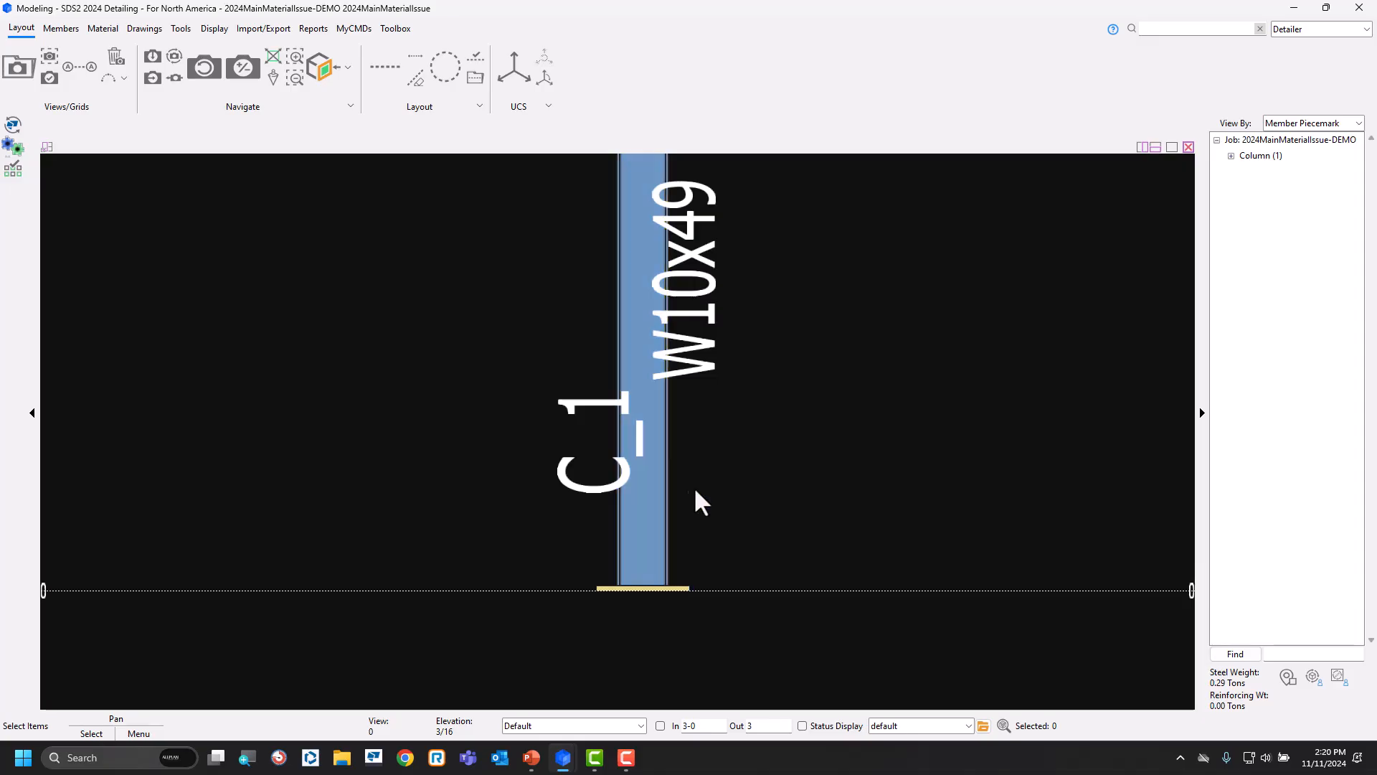
{"action": "left_click", "coordinate": [640, 515]}
{"action": "left_click", "coordinate": [640, 507]}
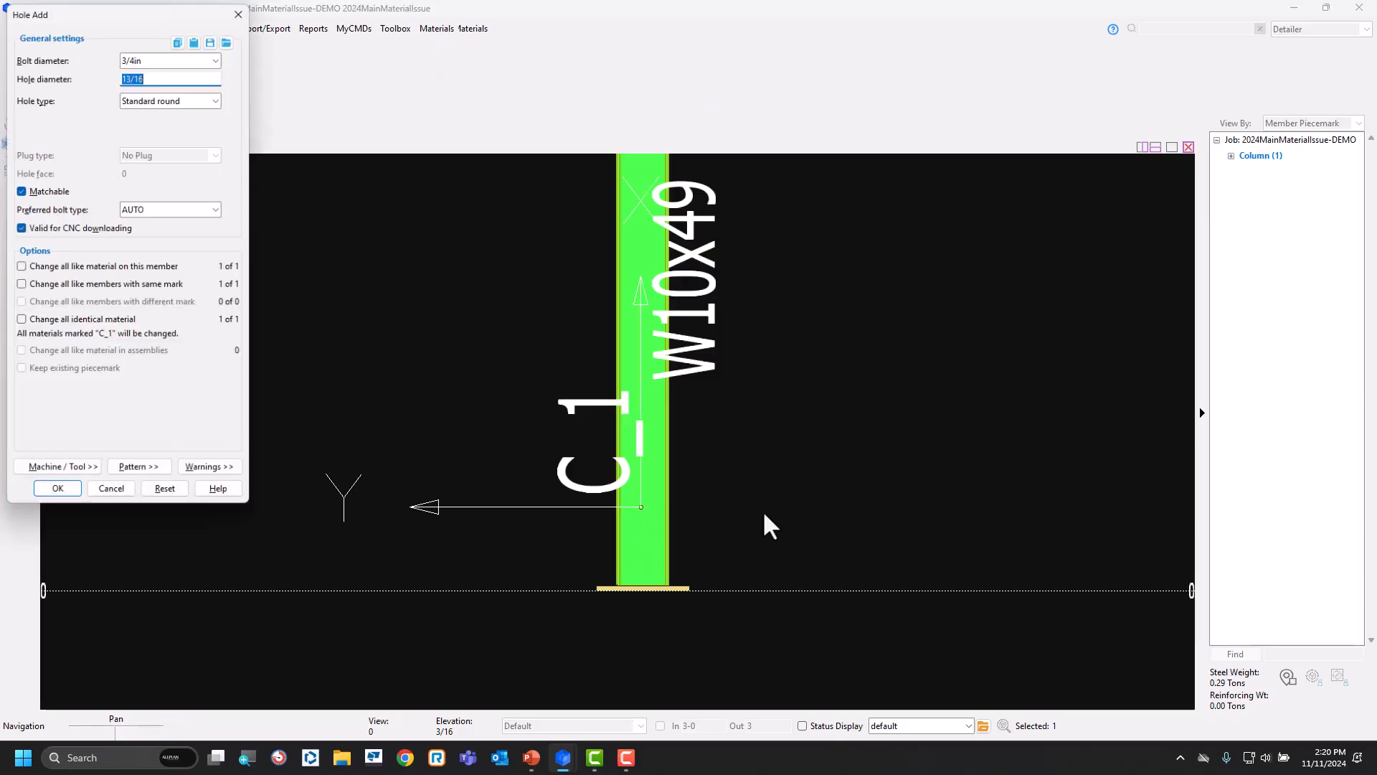
{"action": "left_click", "coordinate": [57, 493]}
{"action": "right_click", "coordinate": [409, 437]}
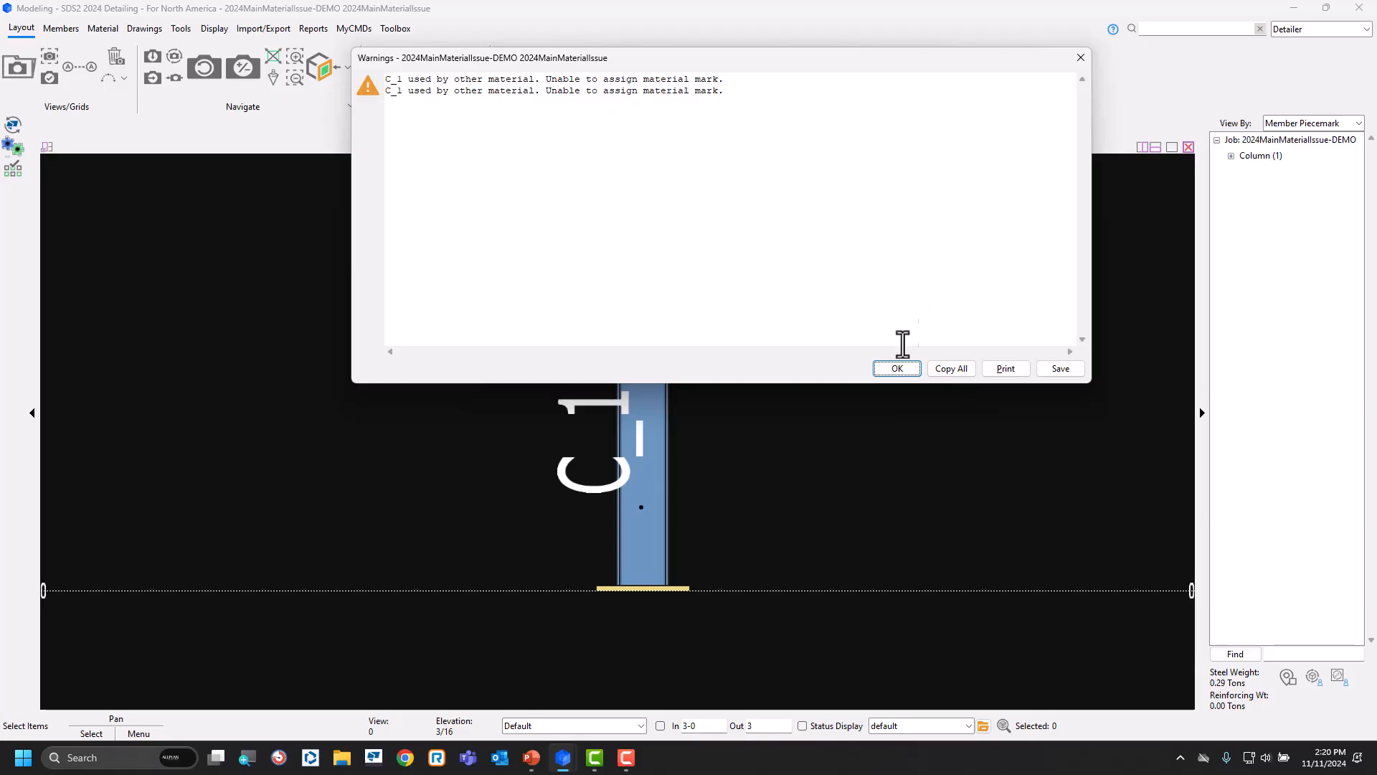
{"action": "left_click", "coordinate": [897, 368]}
Check the revised column's main material mark in the model, then return to the gather sheet selection.
{"action": "right_click", "coordinate": [654, 450]}
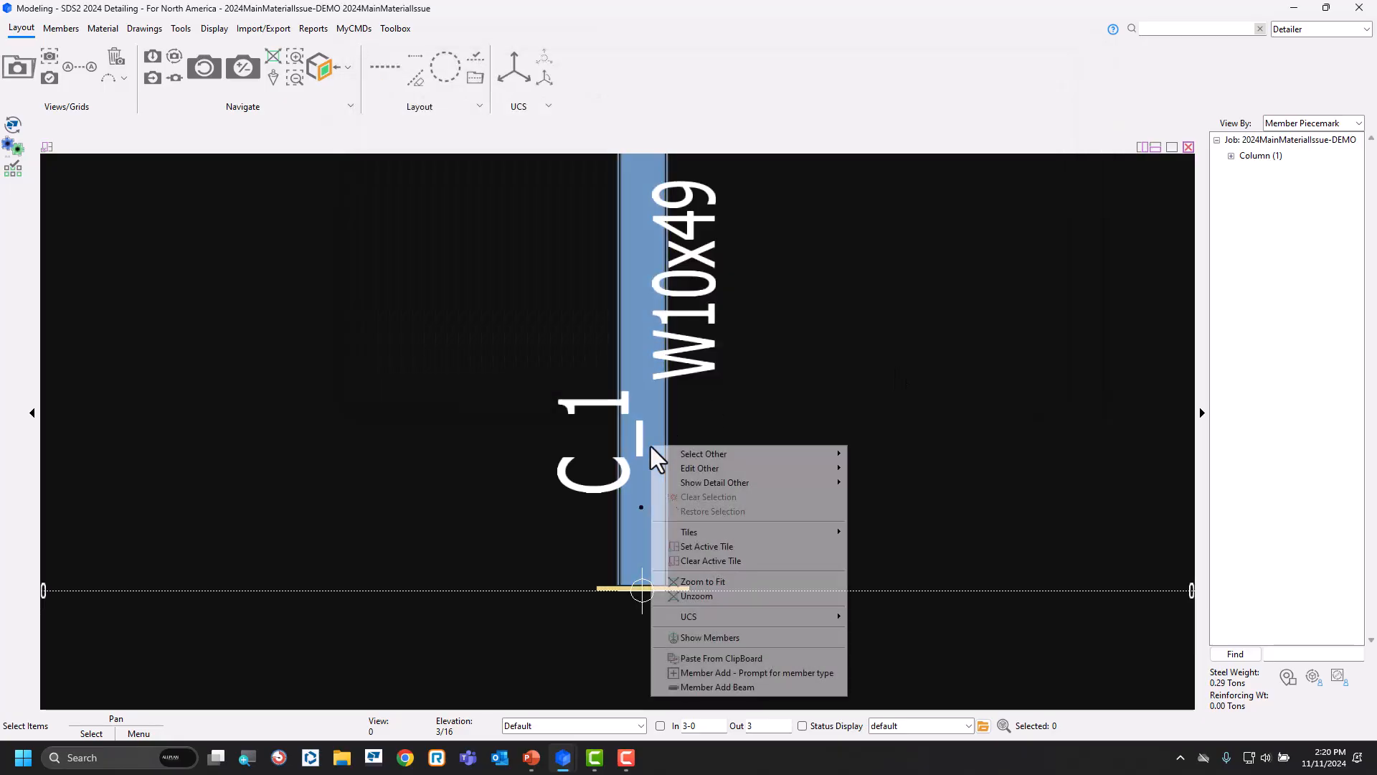
{"action": "mouse_move", "coordinate": [703, 454]}
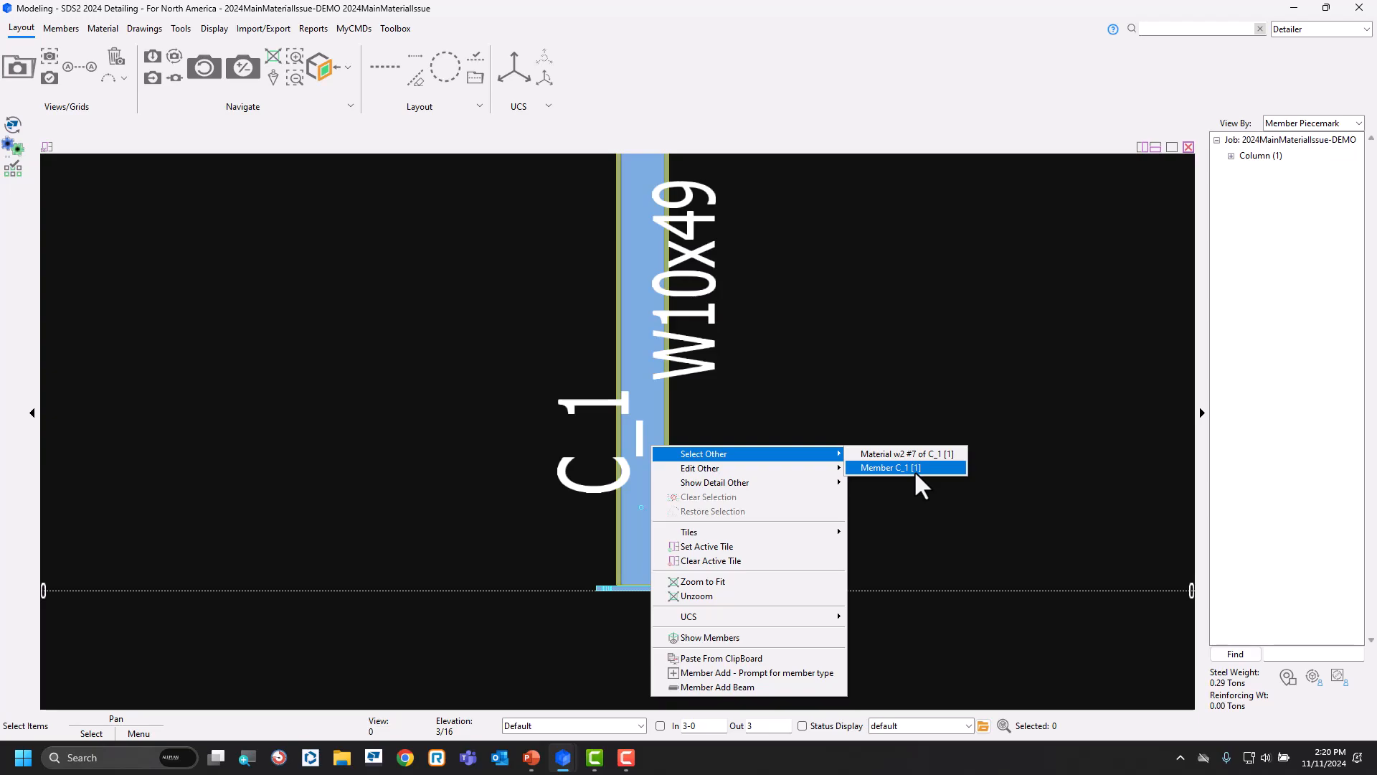
{"action": "left_click", "coordinate": [916, 392]}
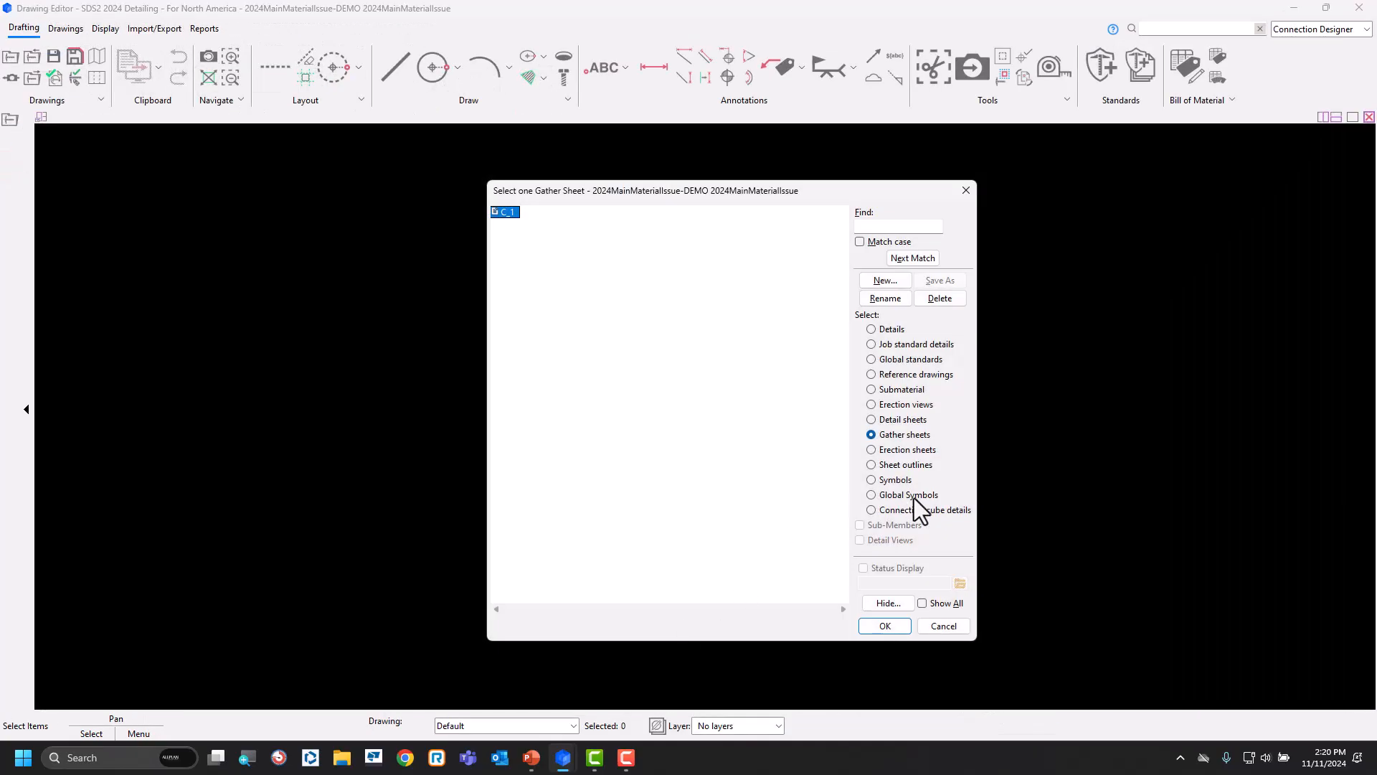
Delete the W10x49 main material detail from gather sheet C_1 and save the sheet.
{"action": "double_click", "coordinate": [505, 212]}
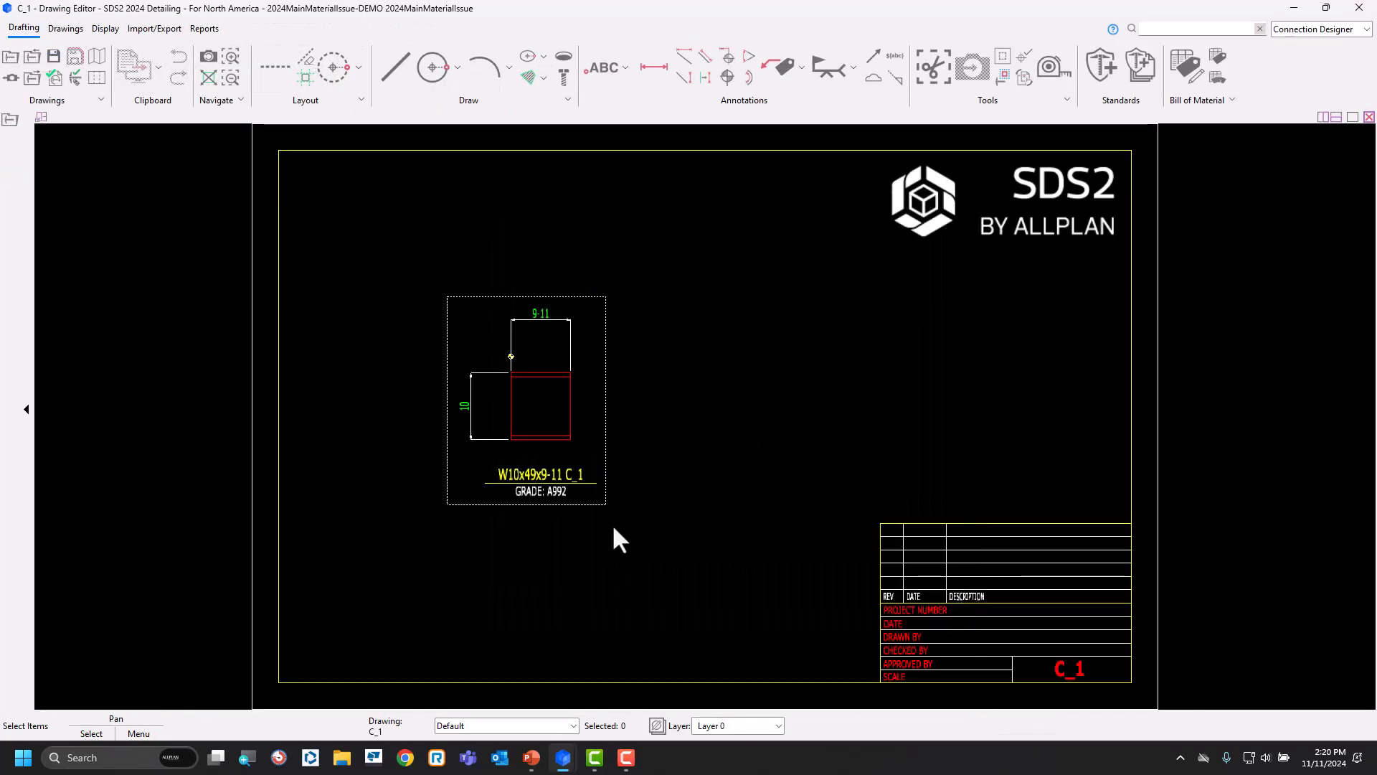
{"action": "left_click", "coordinate": [555, 475]}
{"action": "key", "text": "Delete"}
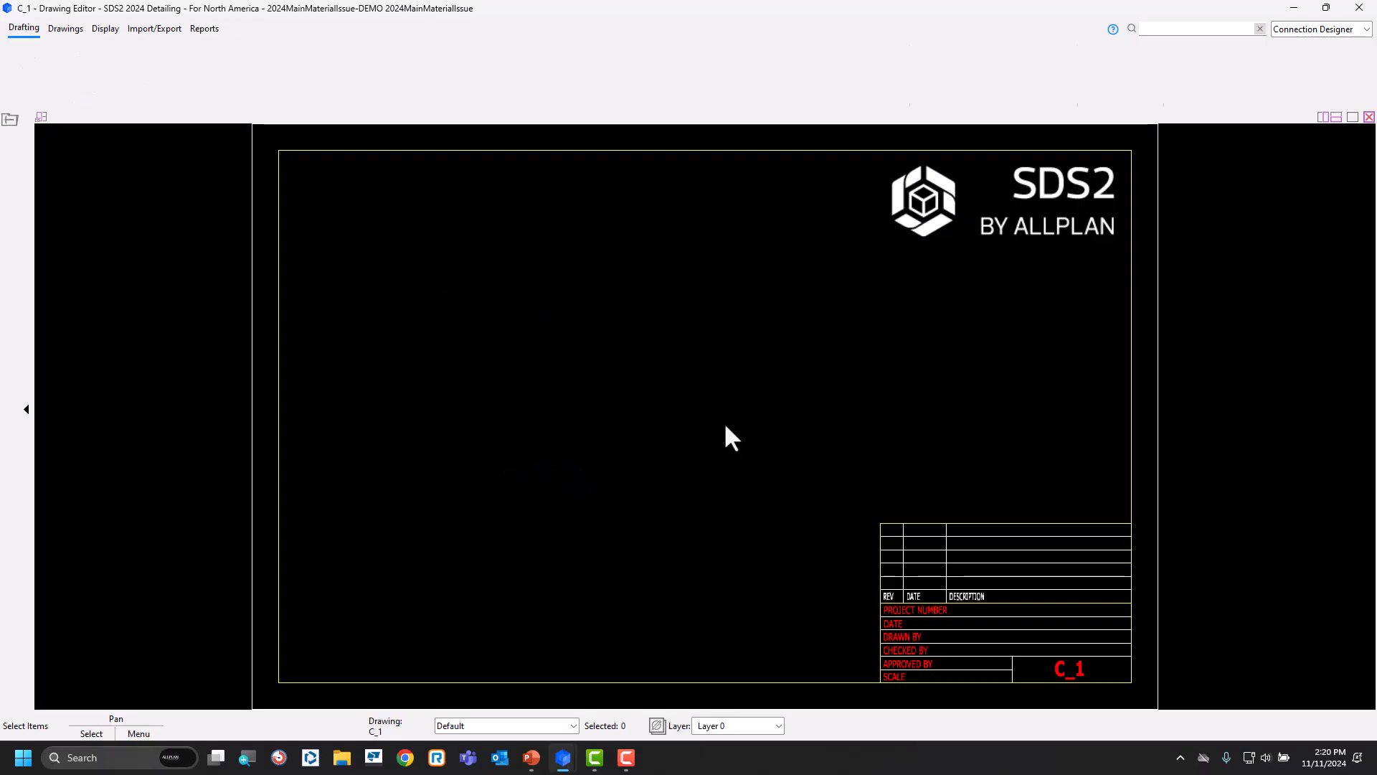
{"action": "left_click", "coordinate": [12, 60]}
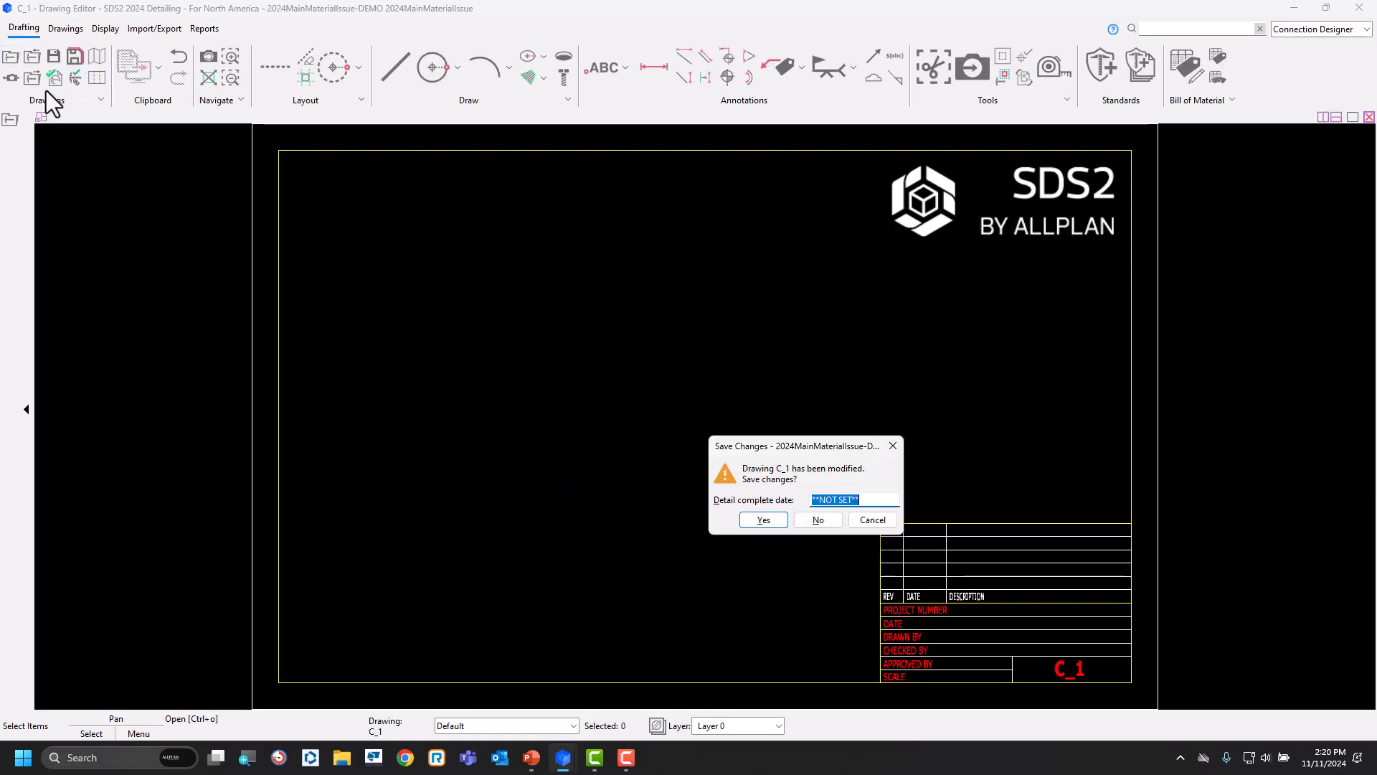
{"action": "left_click", "coordinate": [752, 511]}
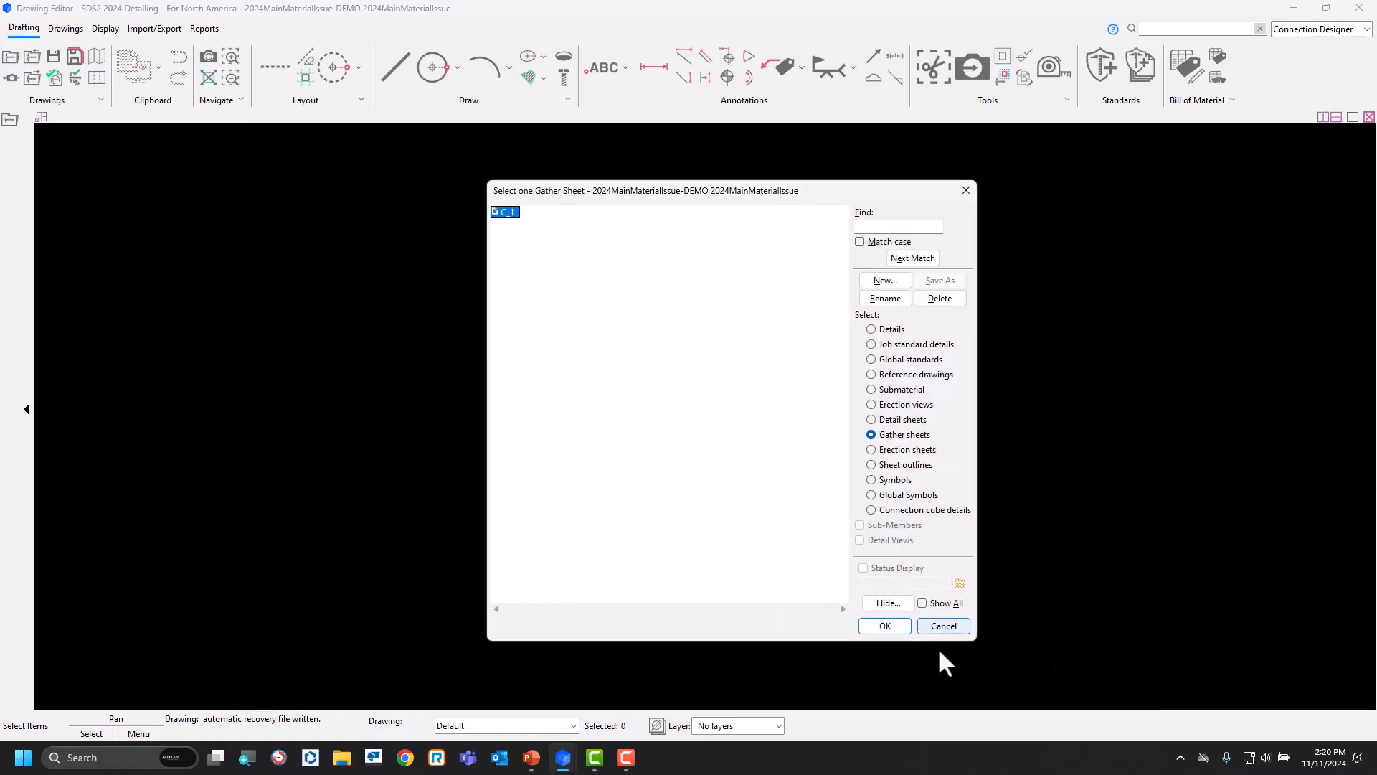
{"action": "left_click", "coordinate": [944, 627]}
Restart Modeling from the Home window and open erection view 0.
{"action": "left_click", "coordinate": [785, 516]}
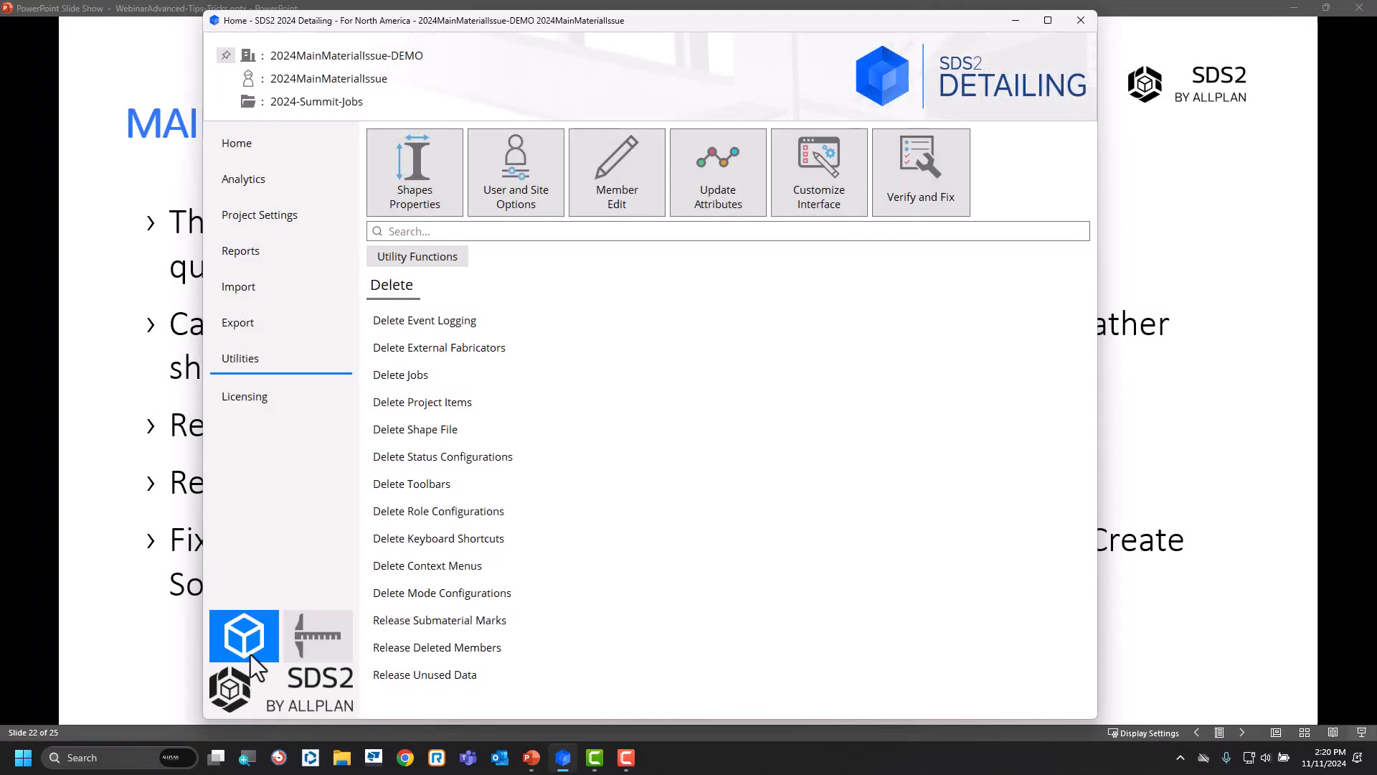
{"action": "left_click", "coordinate": [603, 648]}
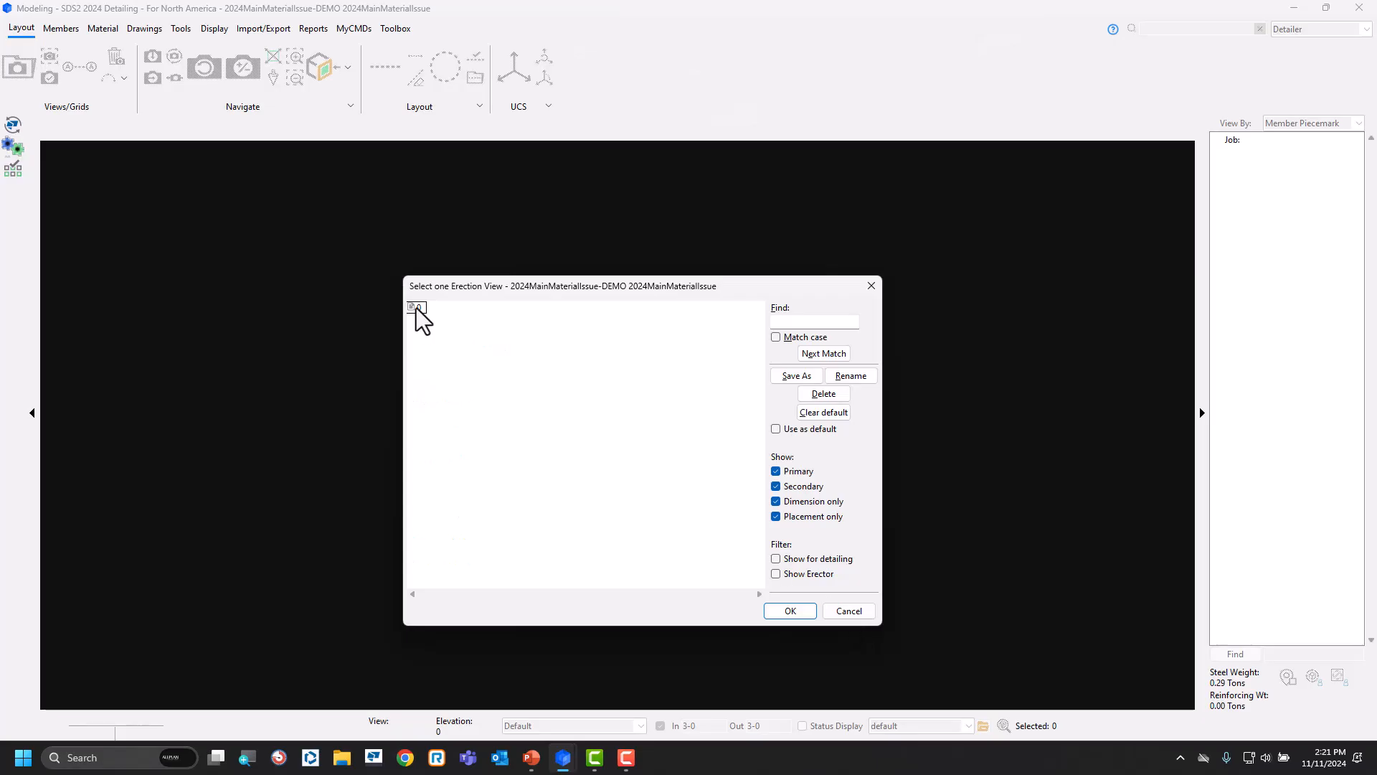
{"action": "left_click", "coordinate": [417, 308]}
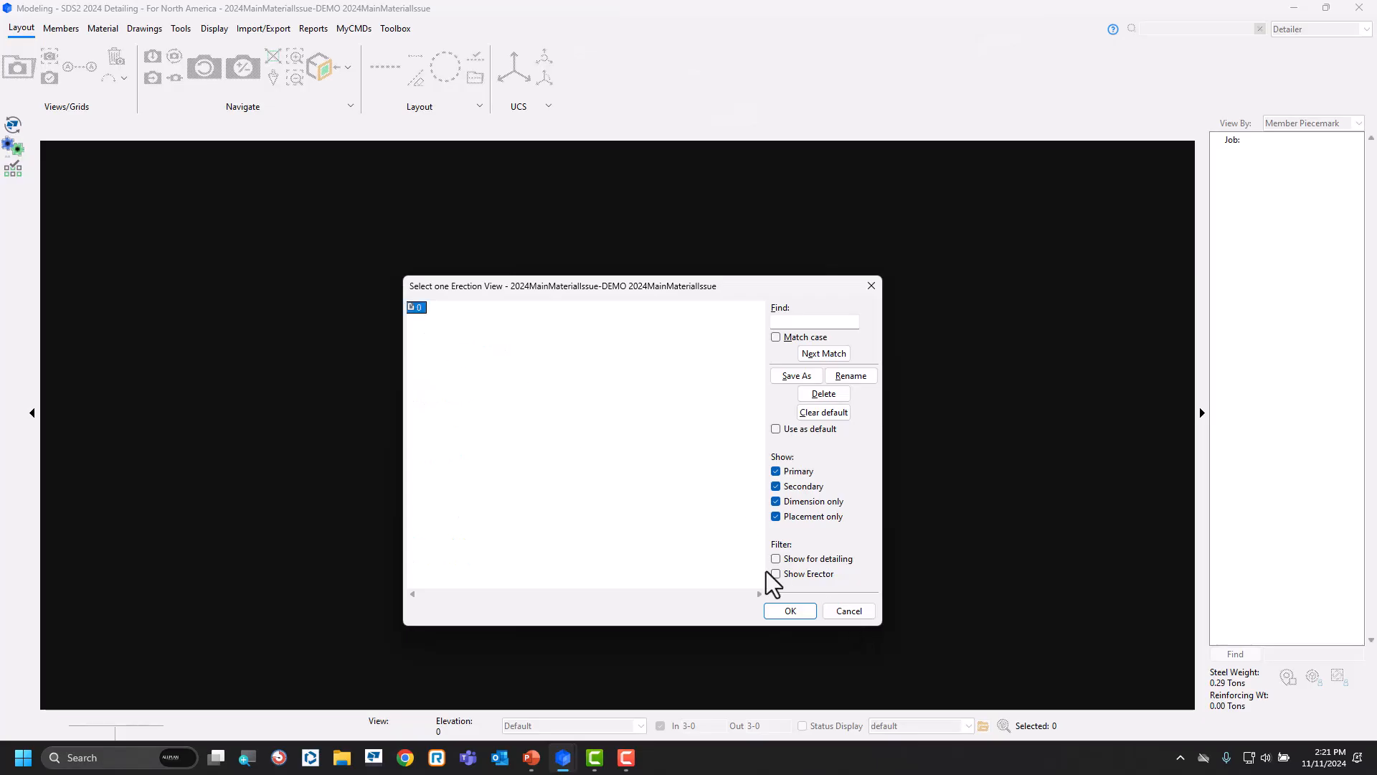
{"action": "left_click", "coordinate": [790, 612]}
Select all of column C_1 in erection view 0 and mark the member for processing.
{"action": "key", "text": "ctrl+5"}
{"action": "middle_click_drag", "start_coordinate": [515, 524], "coordinate": [514, 415], "text": "ctrl"}
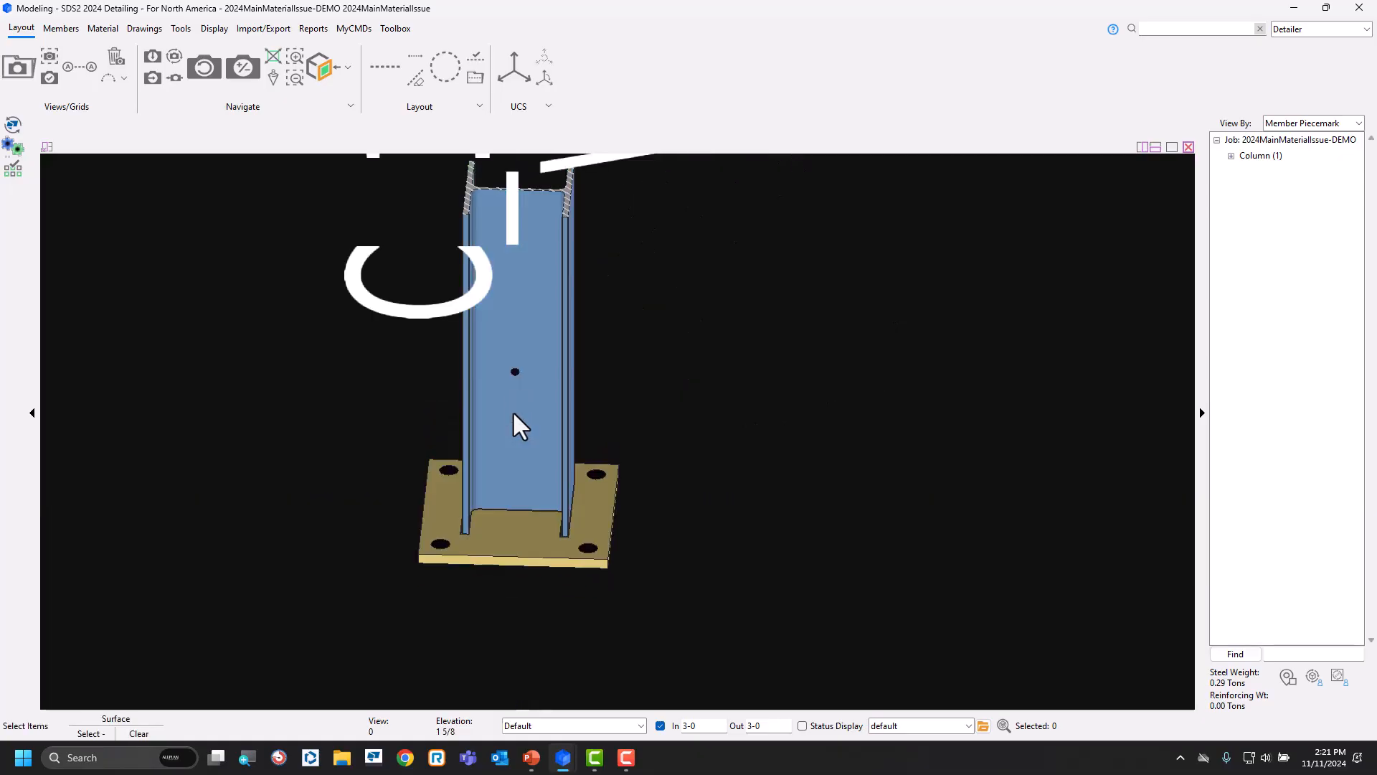
{"action": "middle_click", "coordinate": [515, 414], "text": "ctrl"}
{"action": "scroll", "coordinate": [680, 423], "scroll_direction": "down", "scroll_amount": 1}
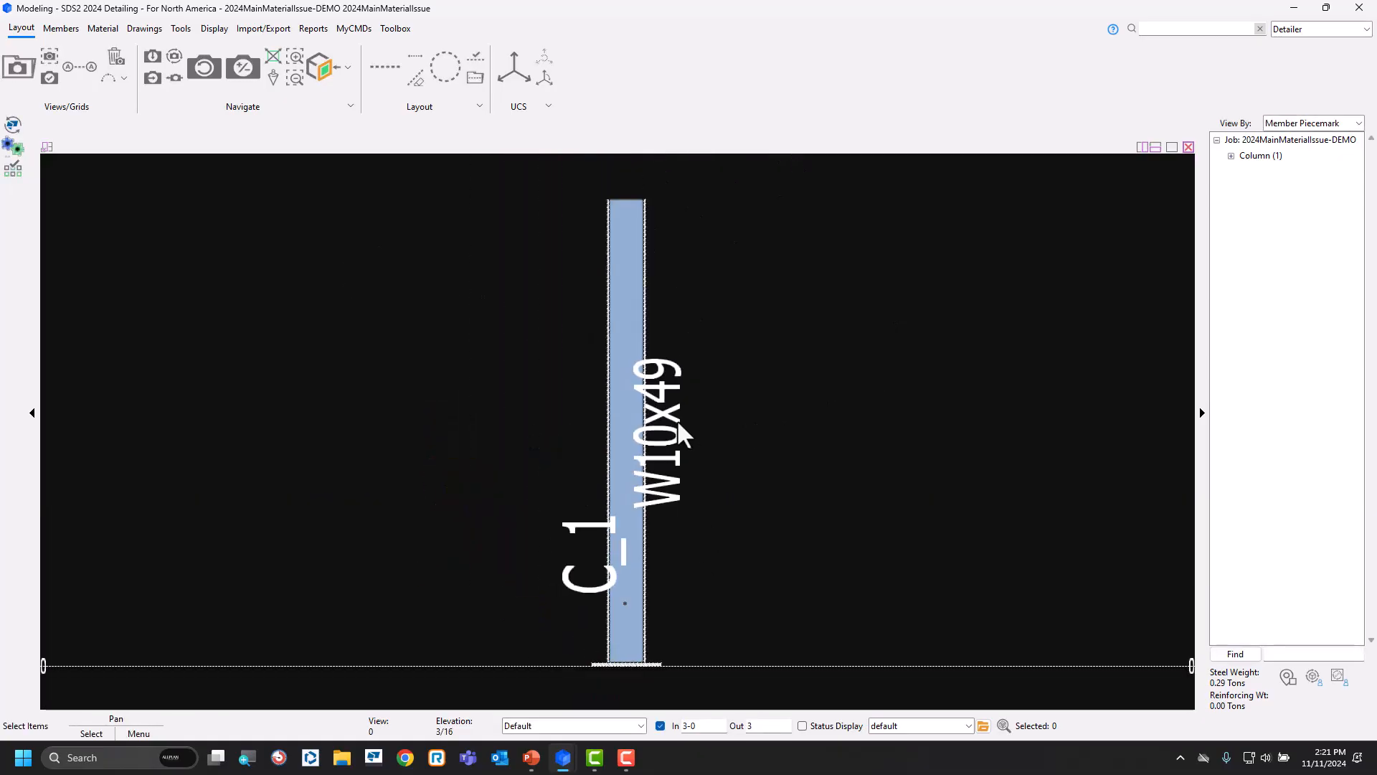
{"action": "scroll", "coordinate": [682, 430], "scroll_direction": "down", "scroll_amount": 1}
{"action": "right_click", "coordinate": [651, 505]}
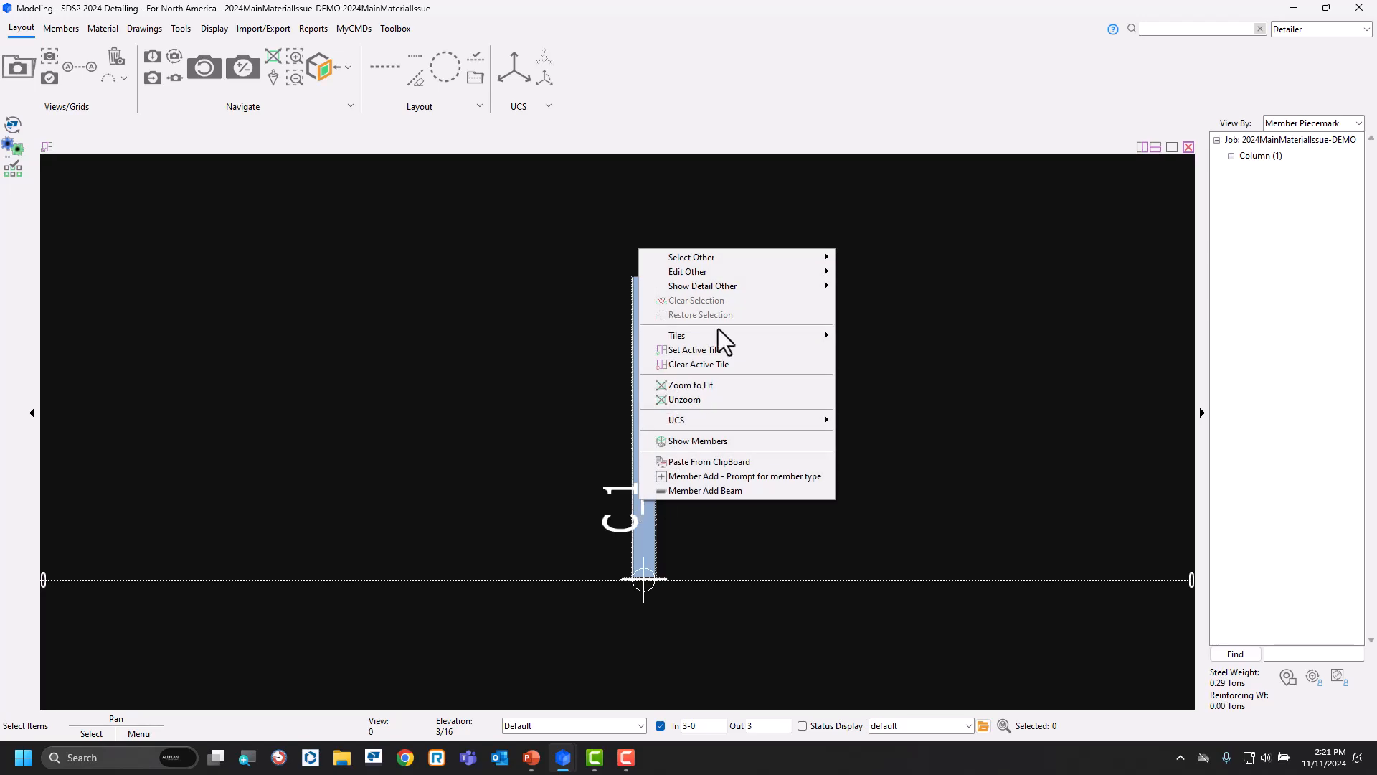
{"action": "left_click", "coordinate": [967, 470]}
{"action": "left_click_drag", "start_coordinate": [772, 452], "coordinate": [518, 712]}
{"action": "right_click", "coordinate": [438, 415]}
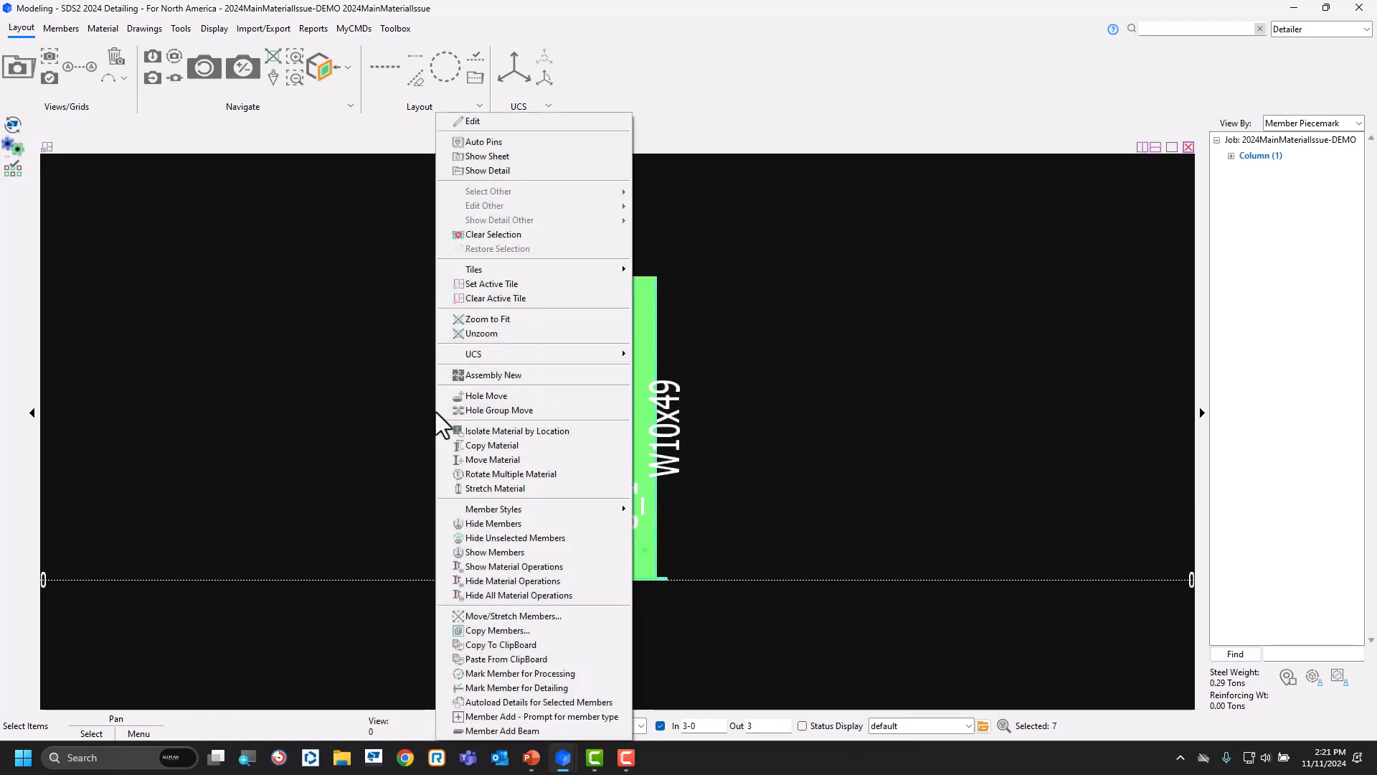
{"action": "left_click", "coordinate": [567, 673]}
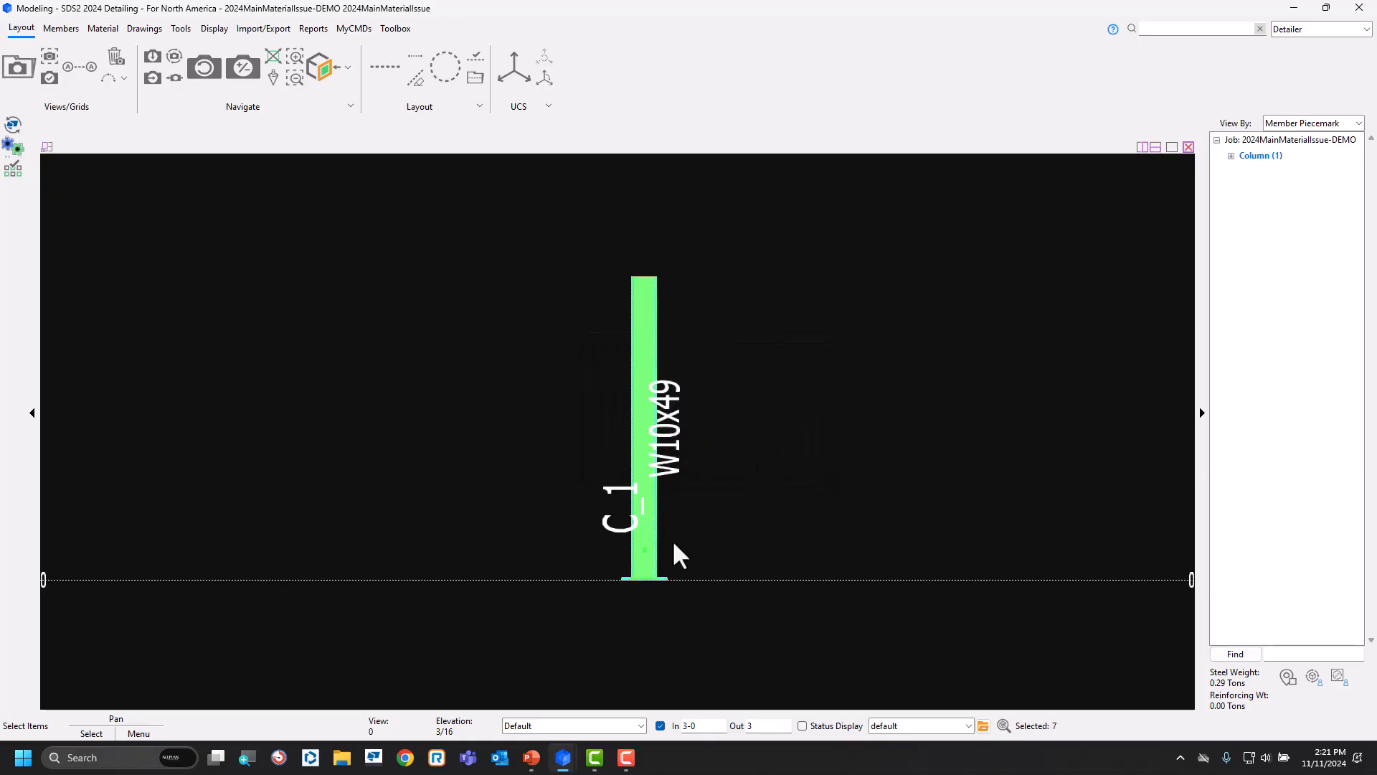
{"action": "scroll", "coordinate": [673, 553], "scroll_direction": "up", "scroll_amount": 4}
{"action": "right_click", "coordinate": [613, 489]}
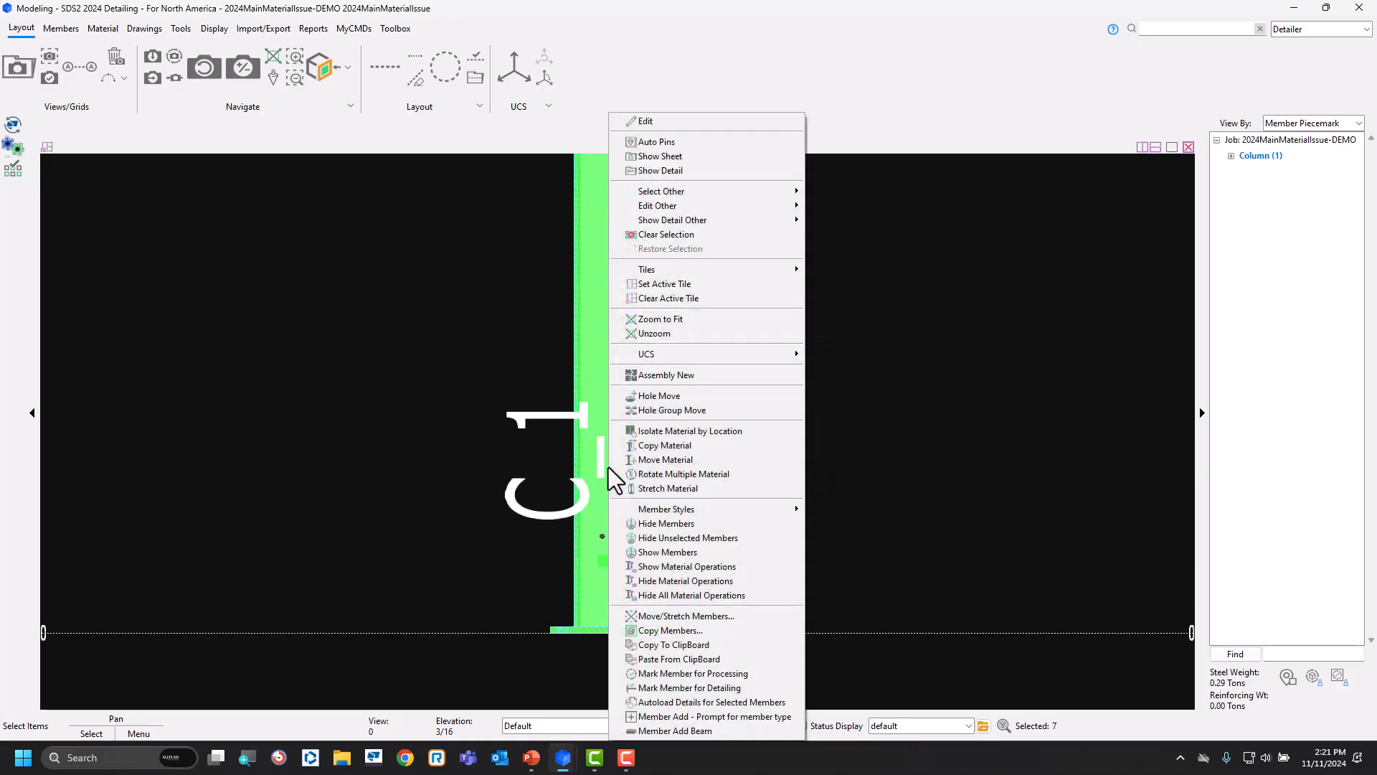
{"action": "mouse_move", "coordinate": [680, 194]}
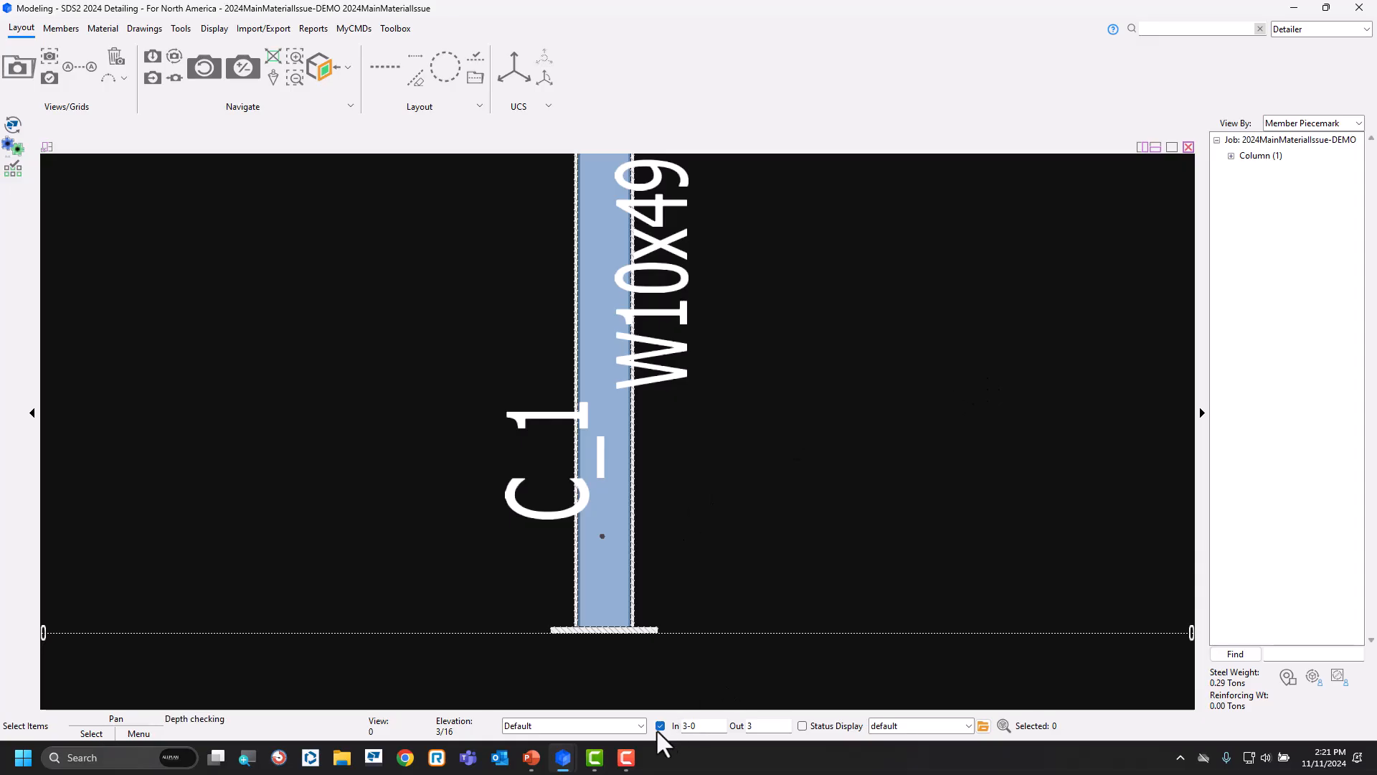
Review the main material slide in PowerPoint, then switch to the SDS2 Home window's Reports page.
{"action": "left_click", "coordinate": [531, 757]}
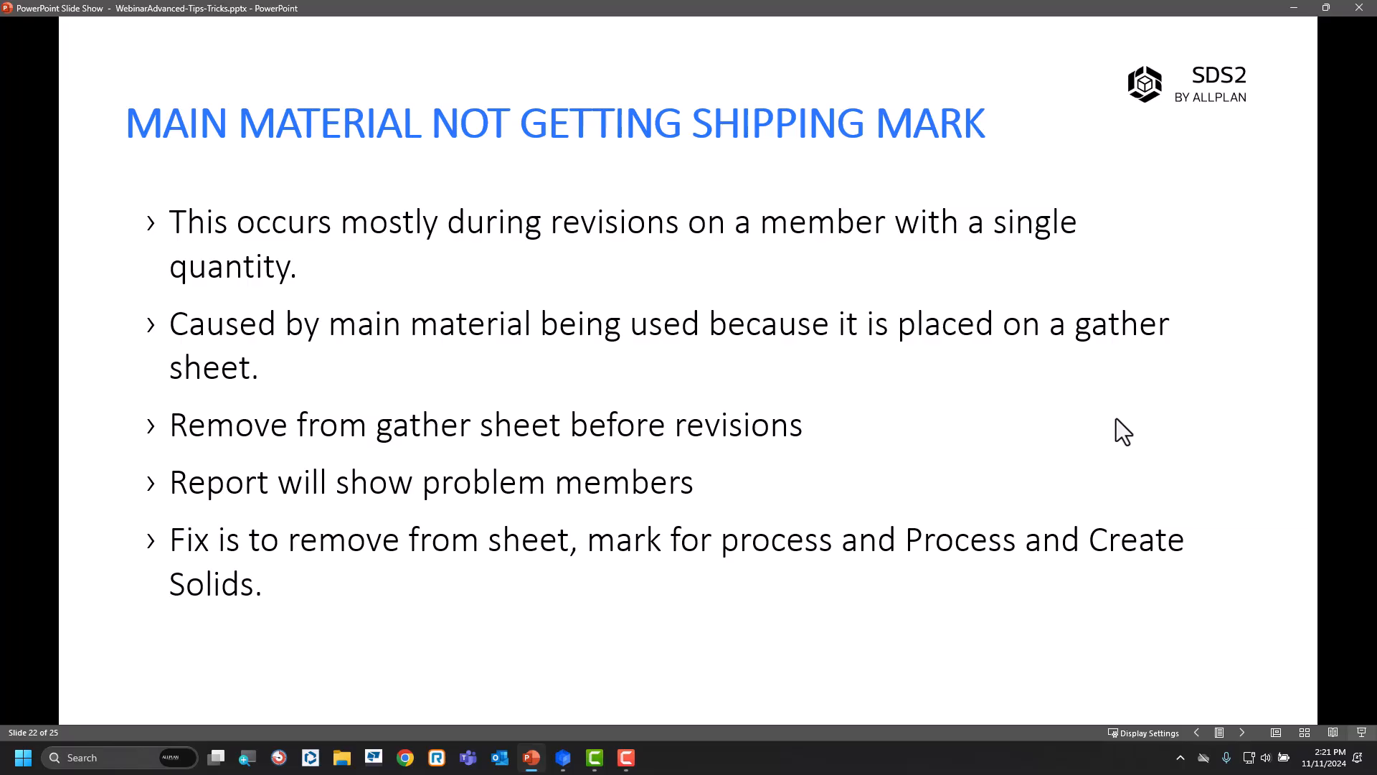
{"action": "mouse_move", "coordinate": [564, 760]}
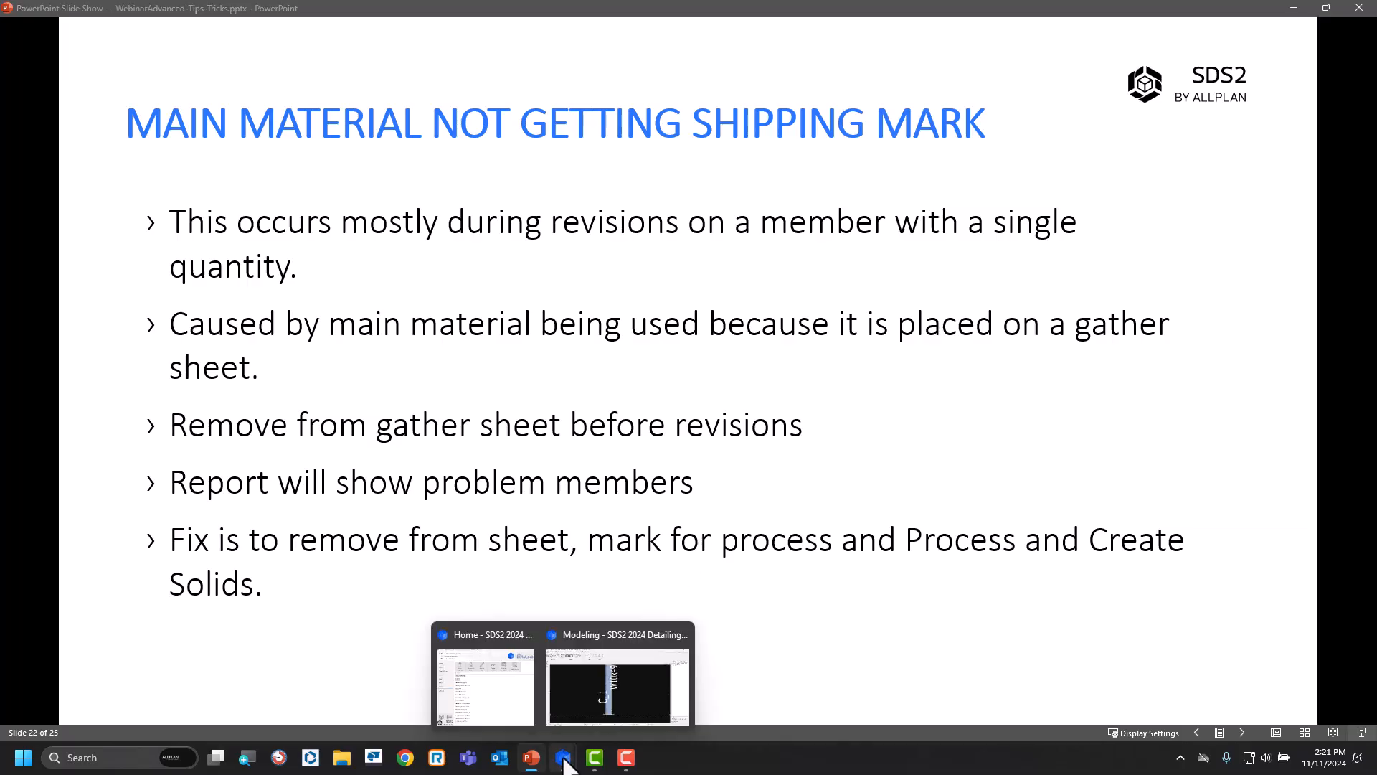
{"action": "mouse_move", "coordinate": [491, 676]}
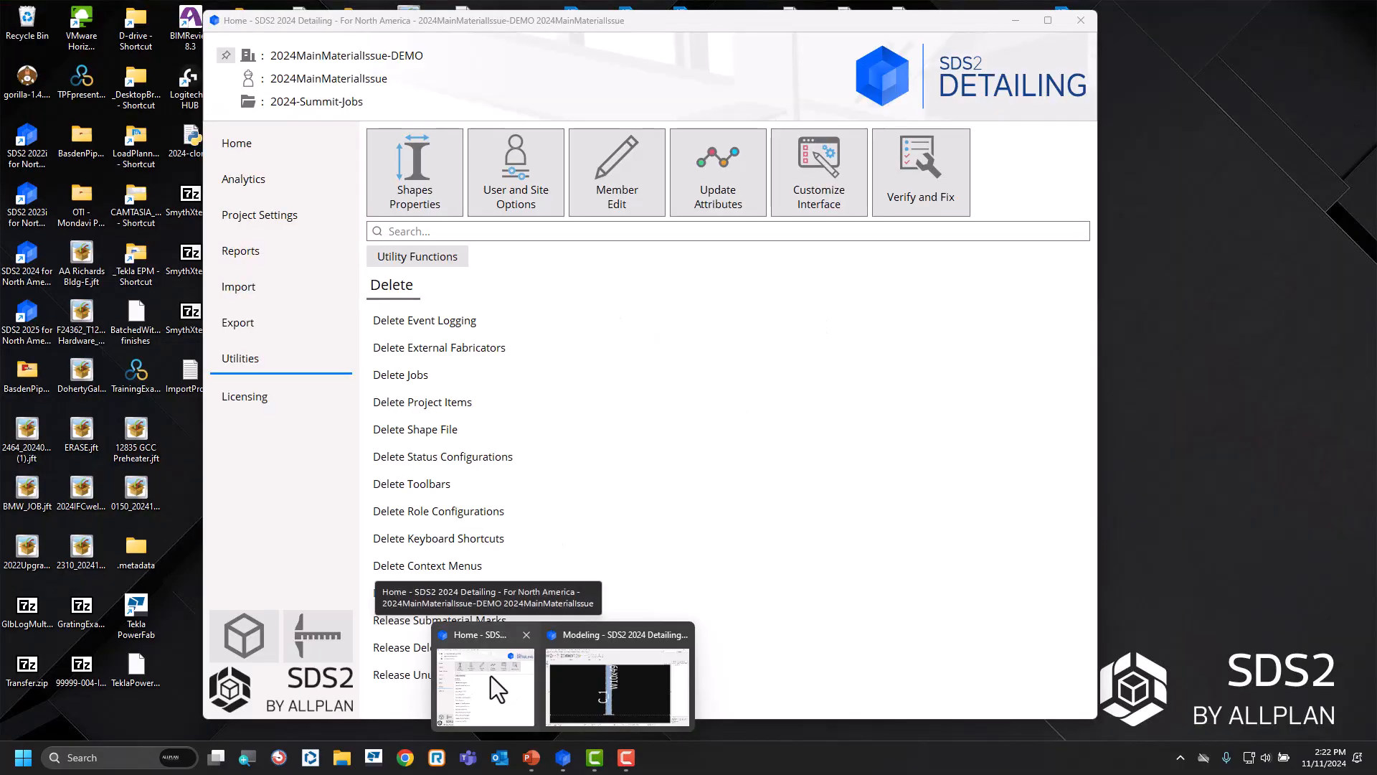
{"action": "left_click", "coordinate": [491, 676]}
{"action": "left_click", "coordinate": [256, 257]}
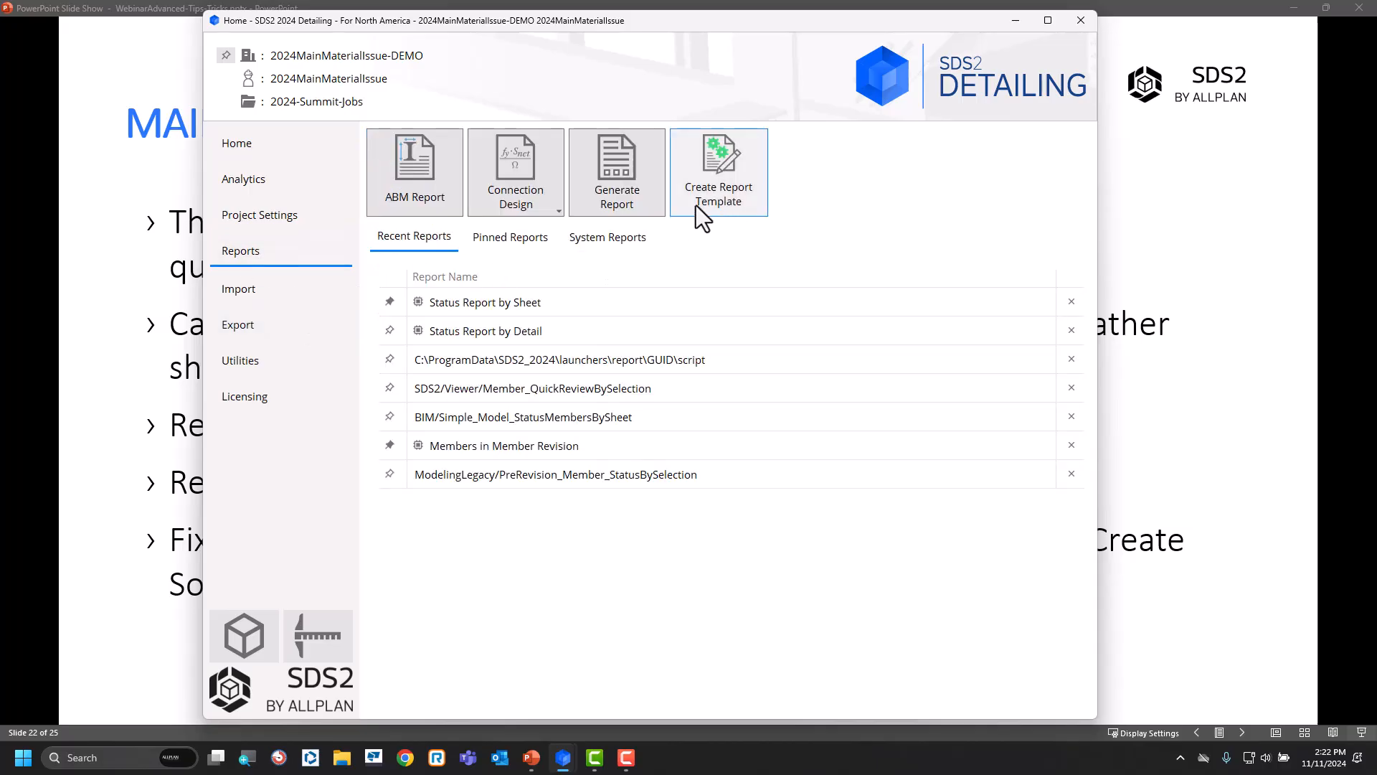
Browse the Detailing folder of reports available to generate, then leave the report selection without running one.
{"action": "left_click", "coordinate": [637, 190]}
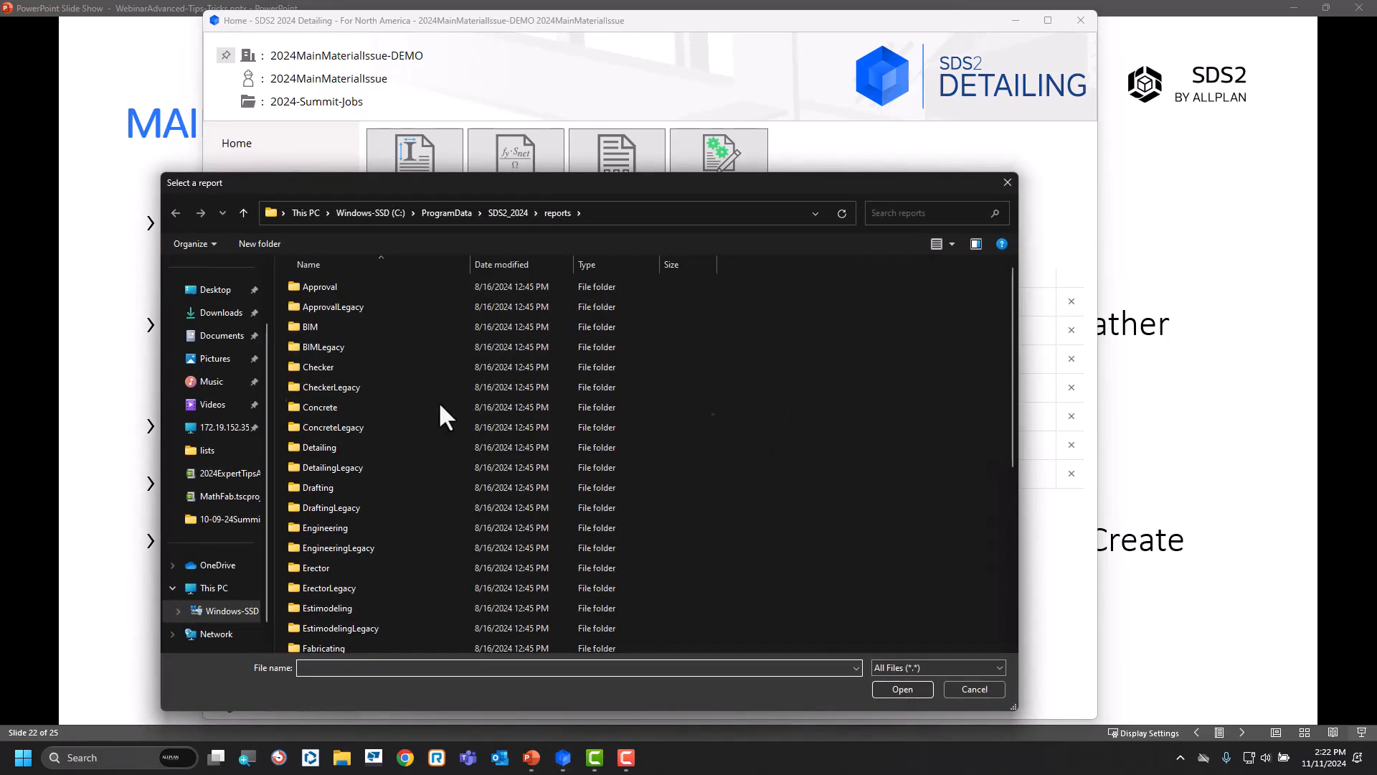
{"action": "double_click", "coordinate": [328, 446]}
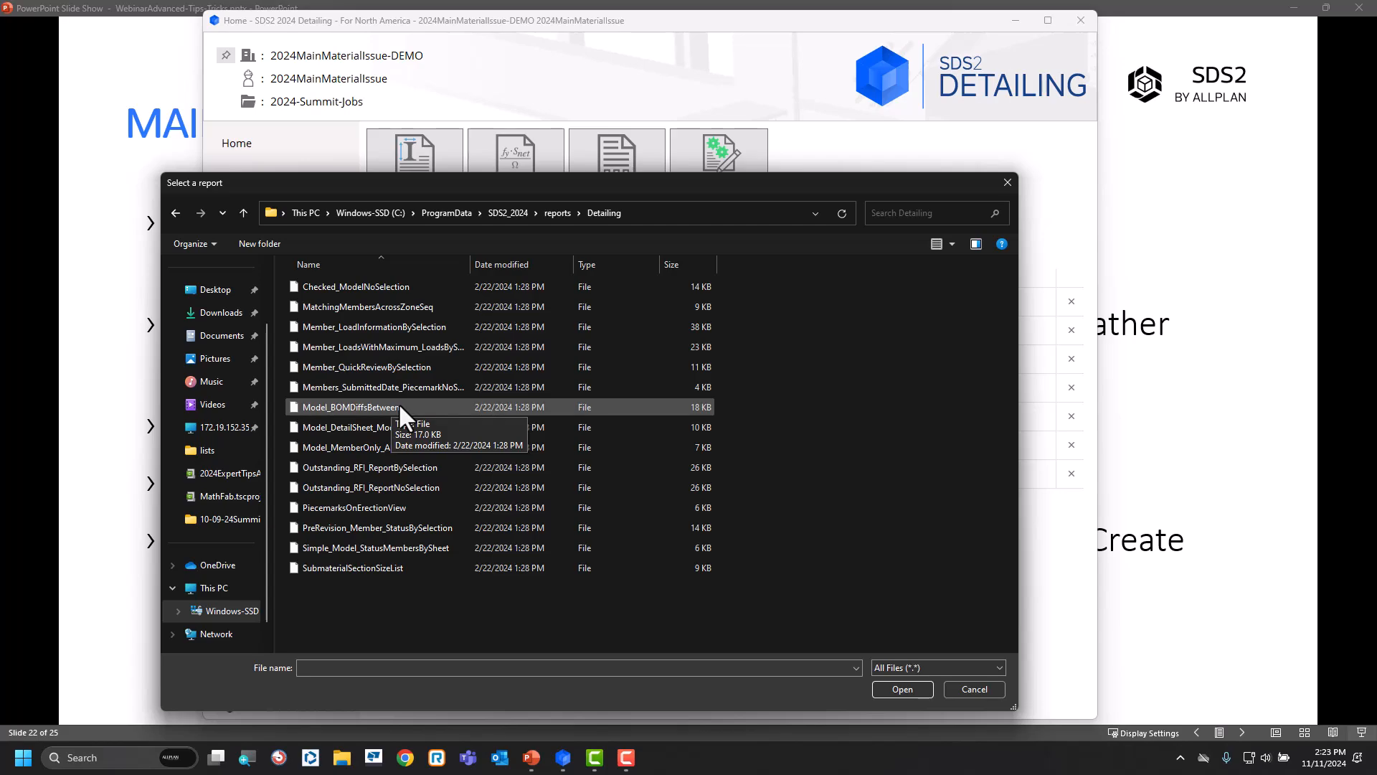
{"action": "left_click", "coordinate": [398, 407]}
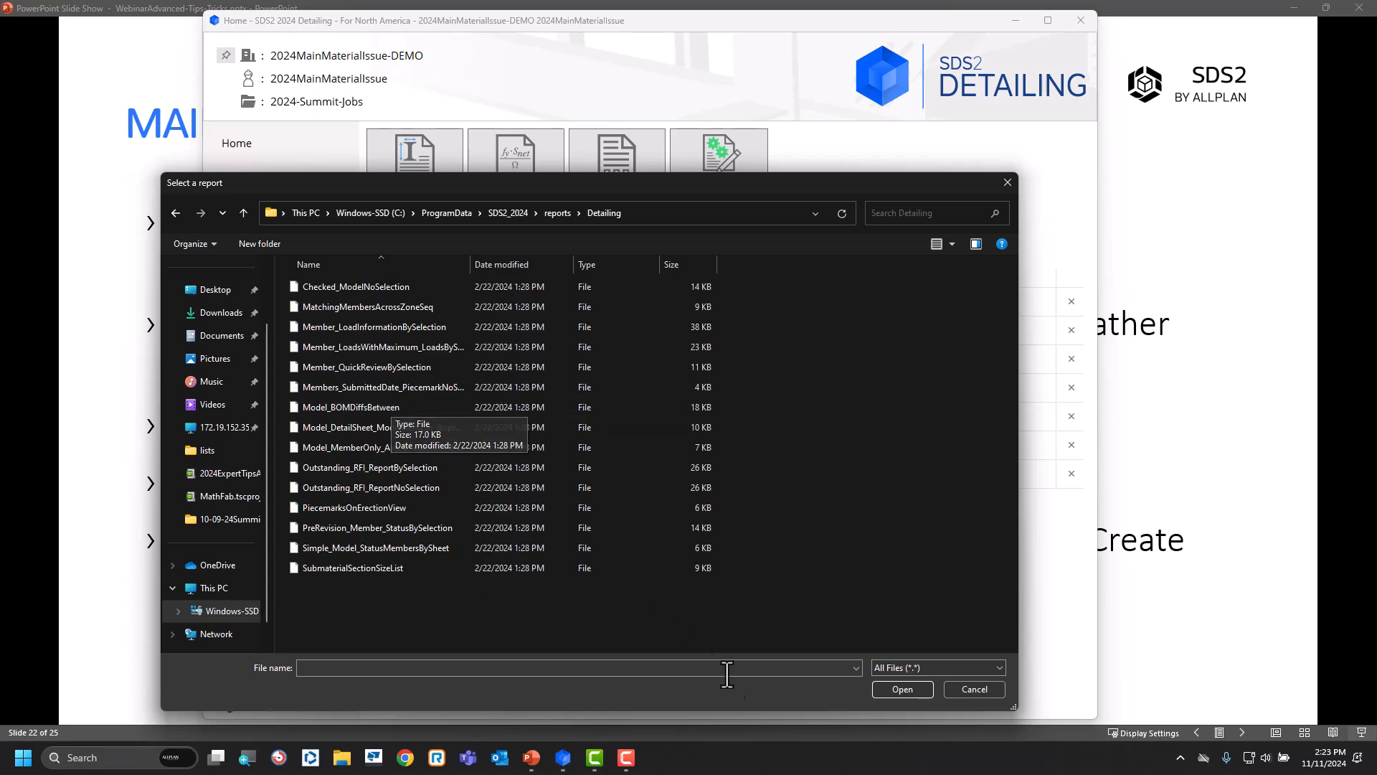
{"action": "left_click", "coordinate": [985, 687]}
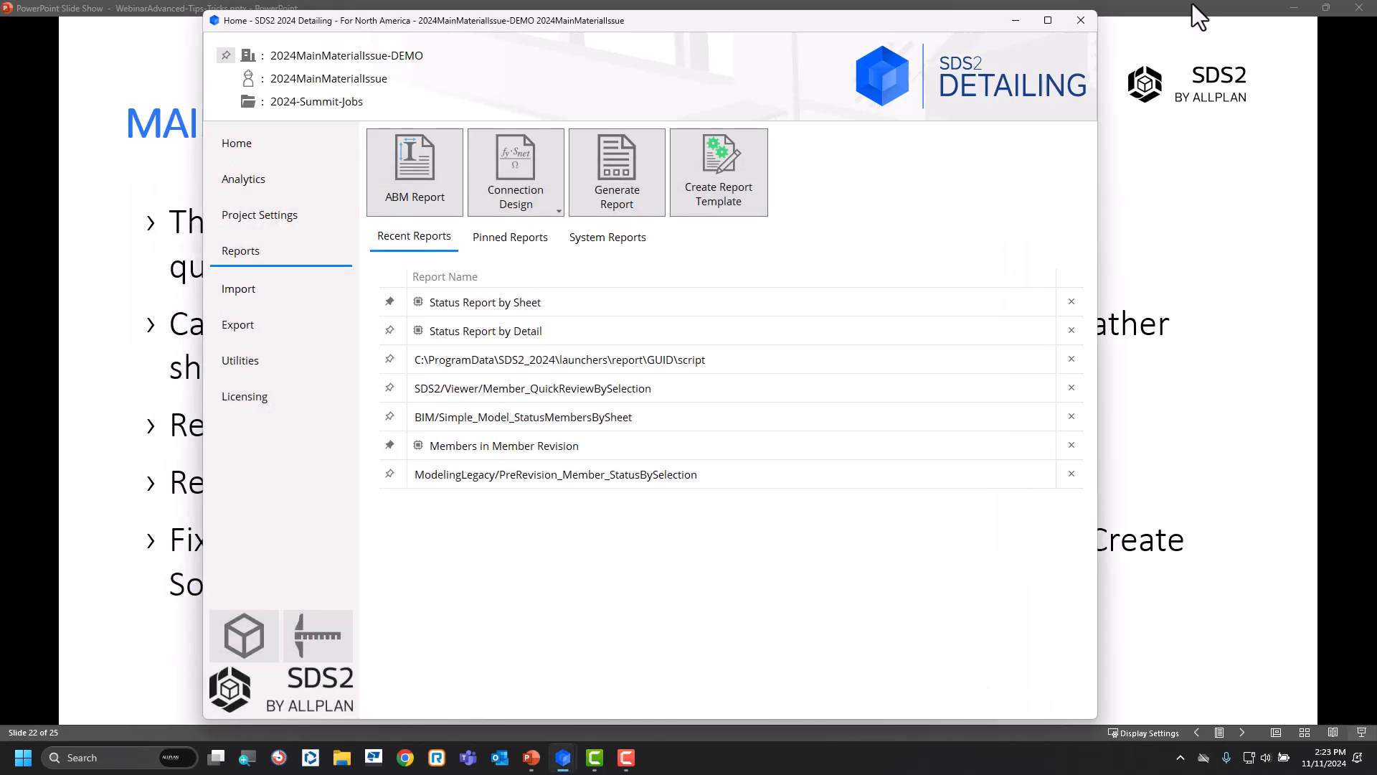
Return to the PowerPoint slide show and advance to the Final Words slide.
{"action": "left_click", "coordinate": [1160, 23]}
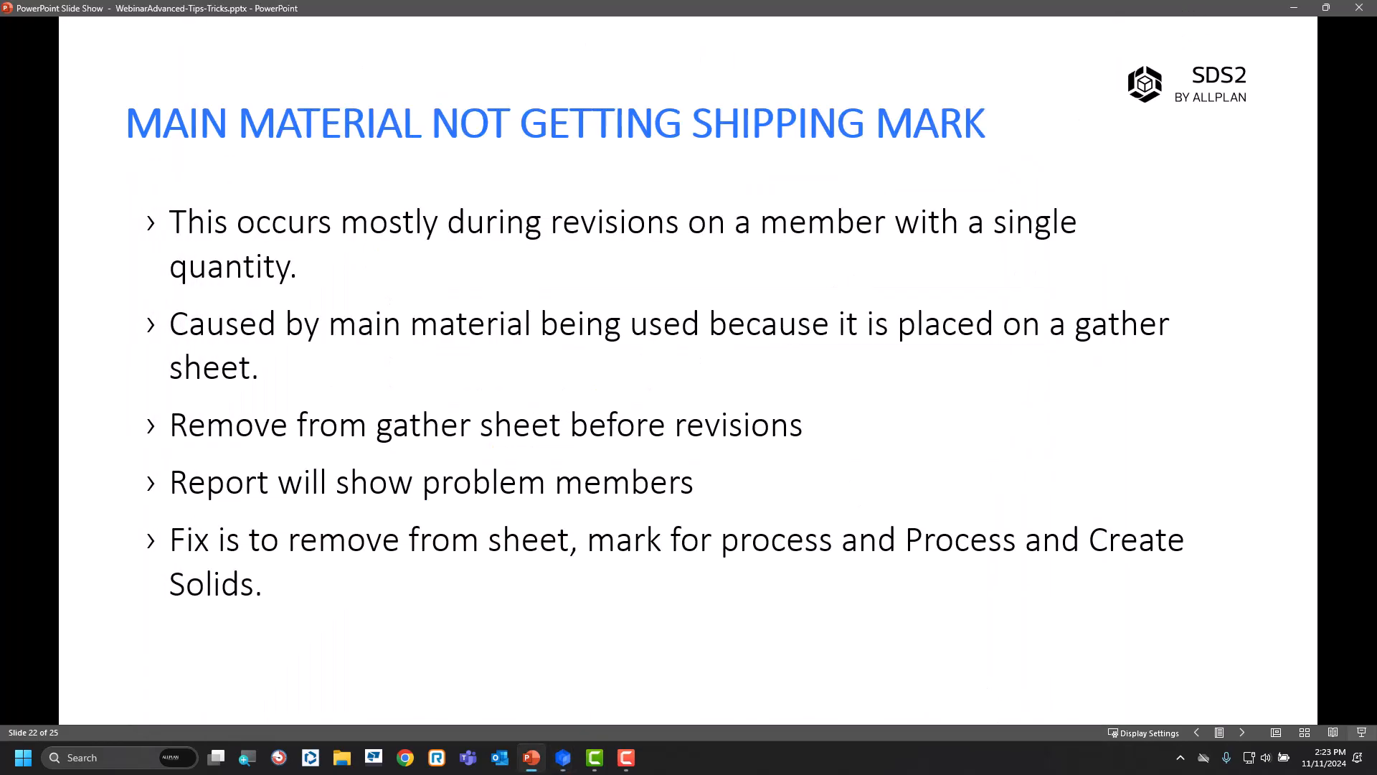
{"action": "left_click", "coordinate": [715, 414]}
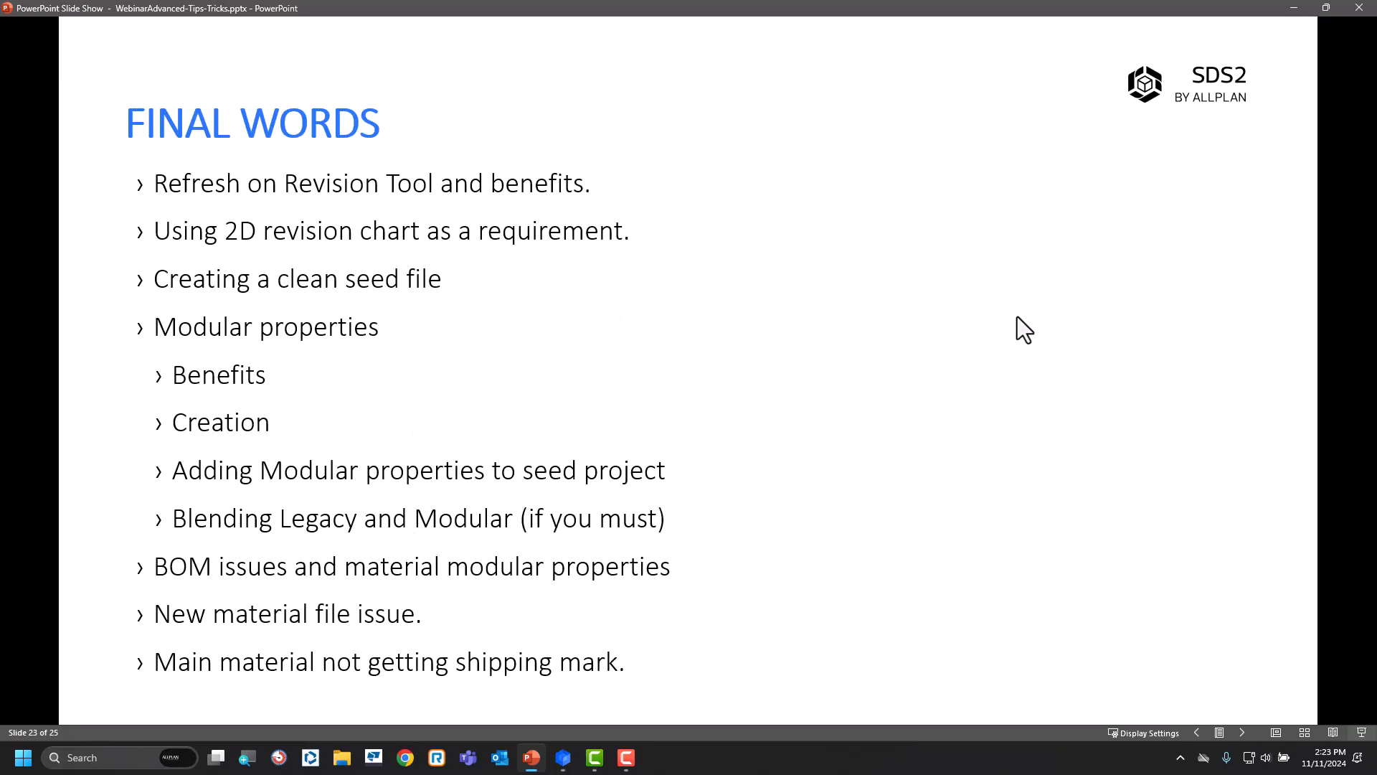